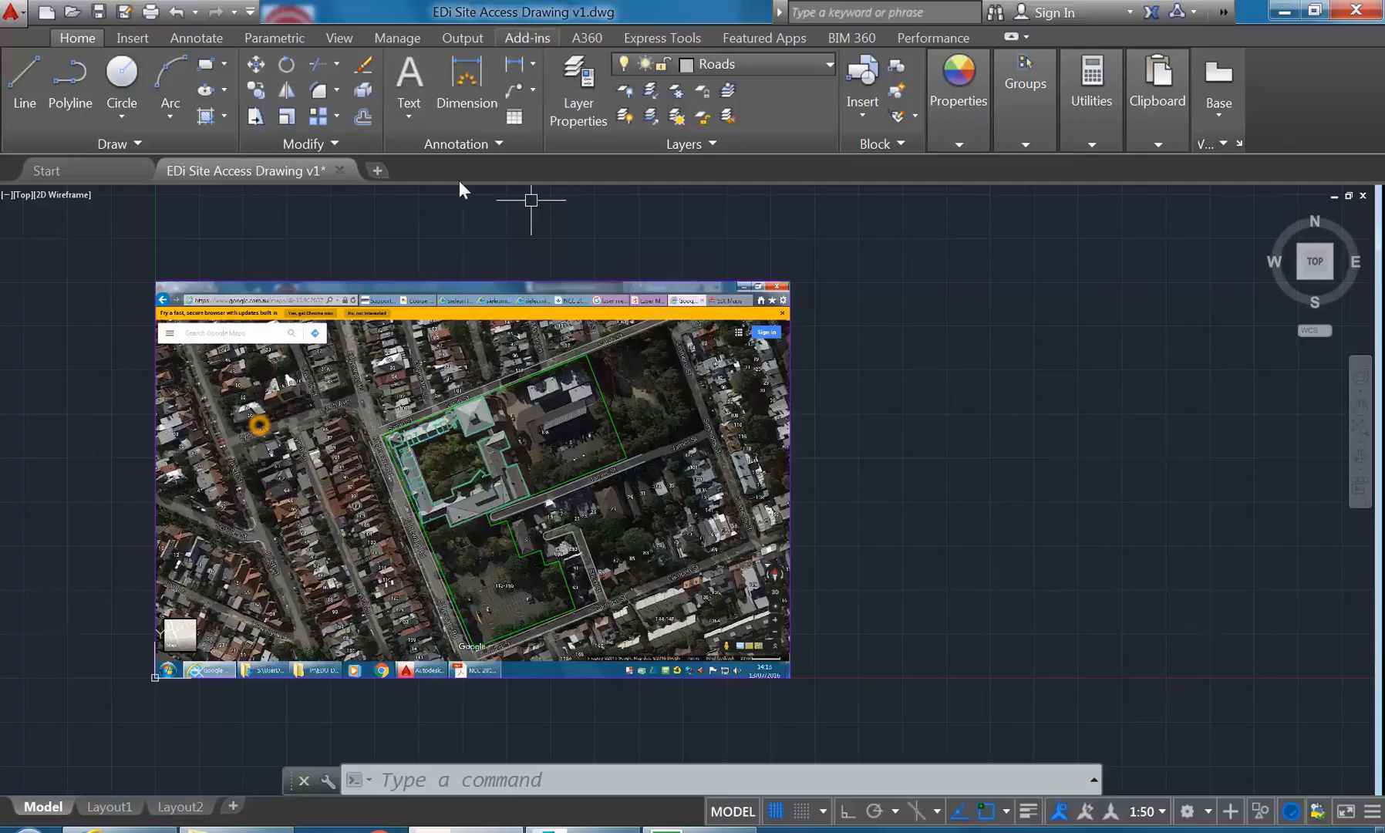
# - Save a copy of the drawing as EDi Project Drawing.dwg in the Construction 2 folder
pyautogui.click(11, 12)
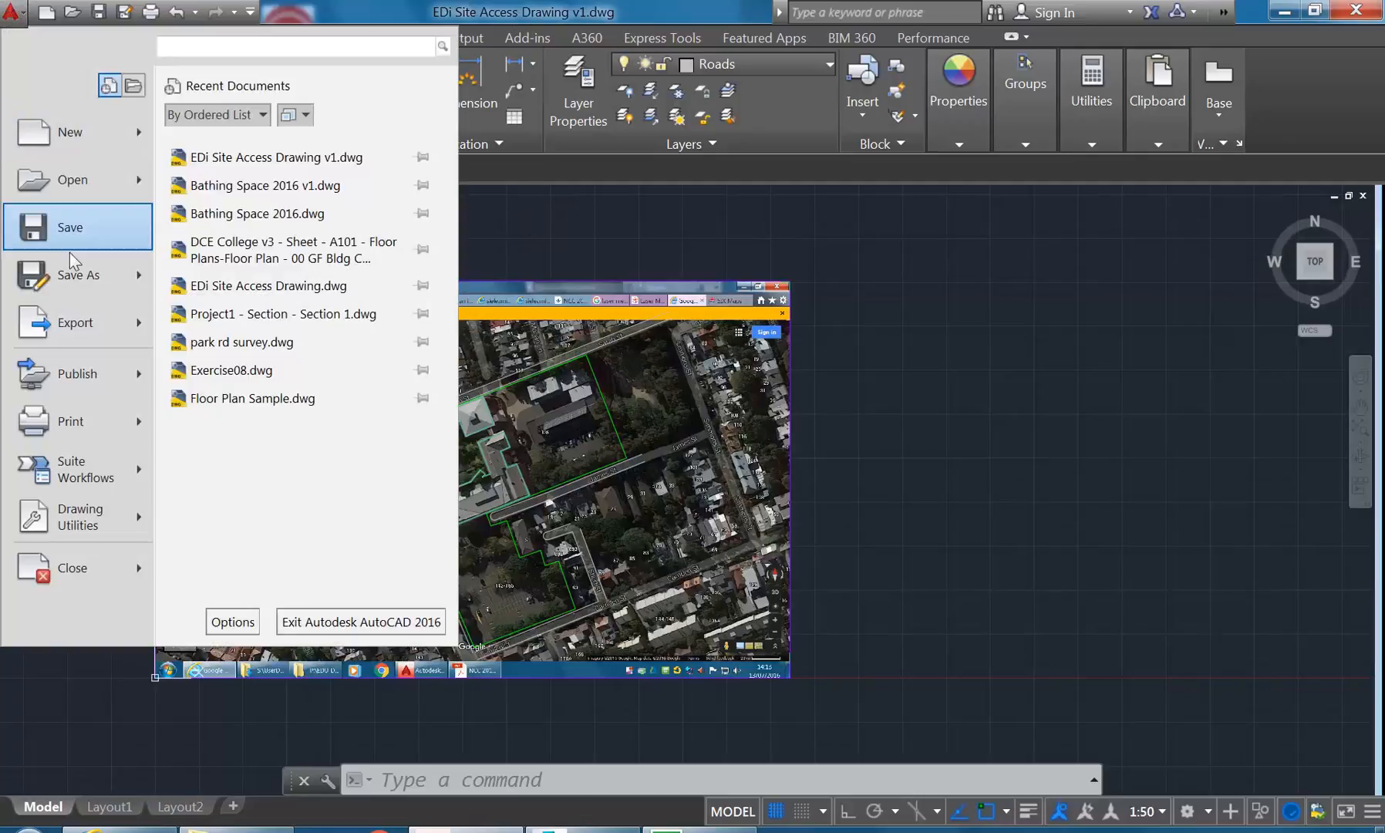
pyautogui.click(70, 274)
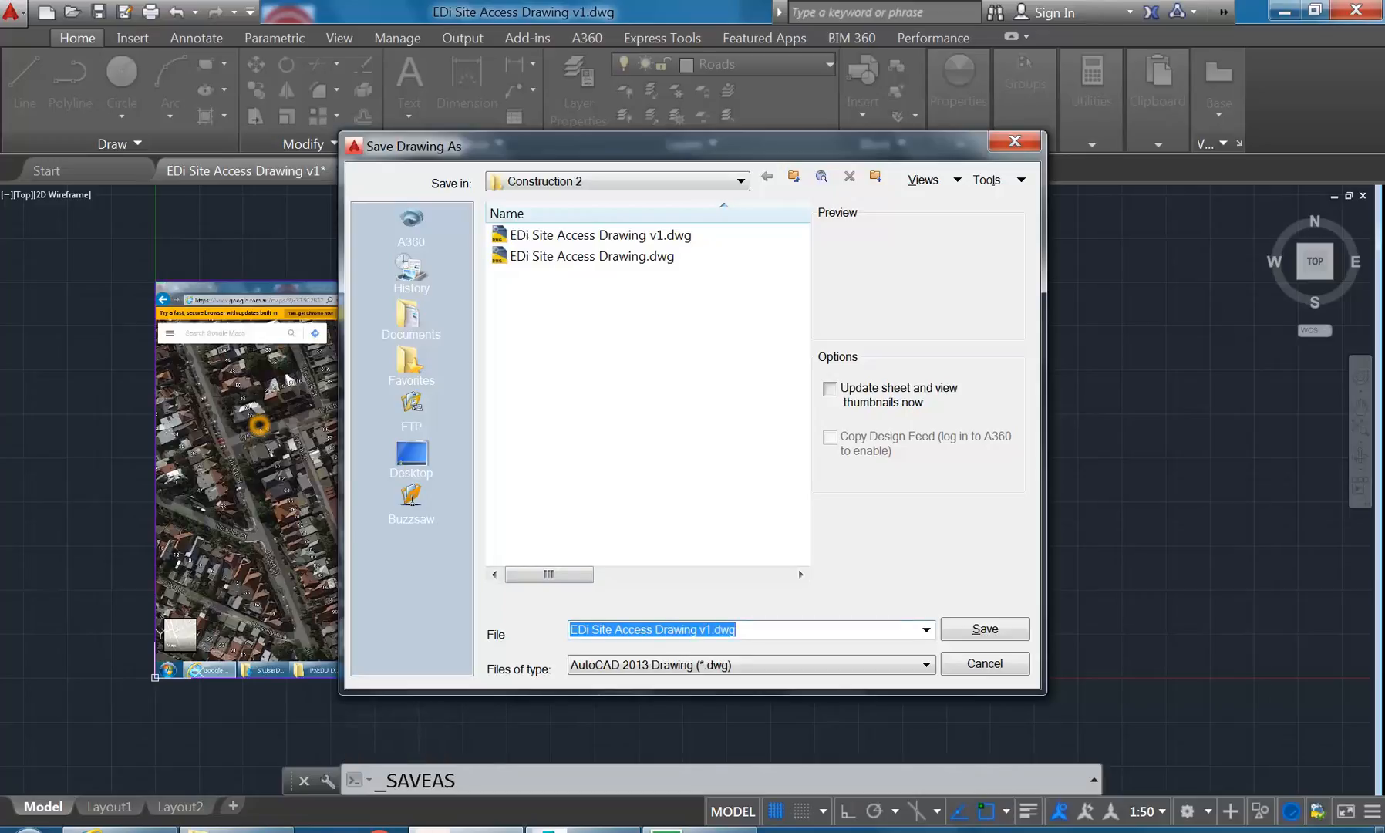
pyautogui.click(591, 630)
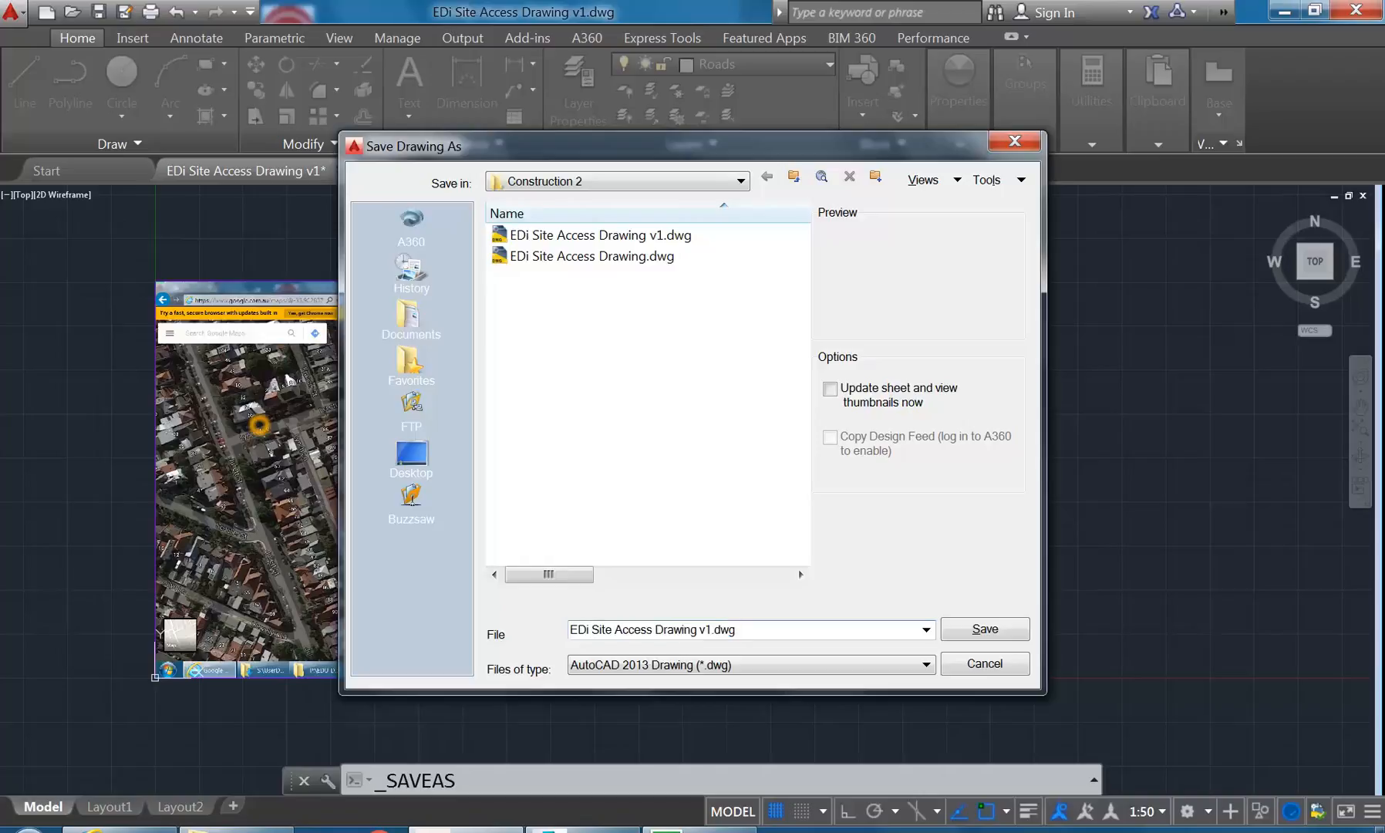
pyautogui.moveTo(592, 629)
pyautogui.mouseDown()
pyautogui.moveTo(698, 629)
pyautogui.moveTo(652, 629)
pyautogui.mouseUp()
pyautogui.write('Project')
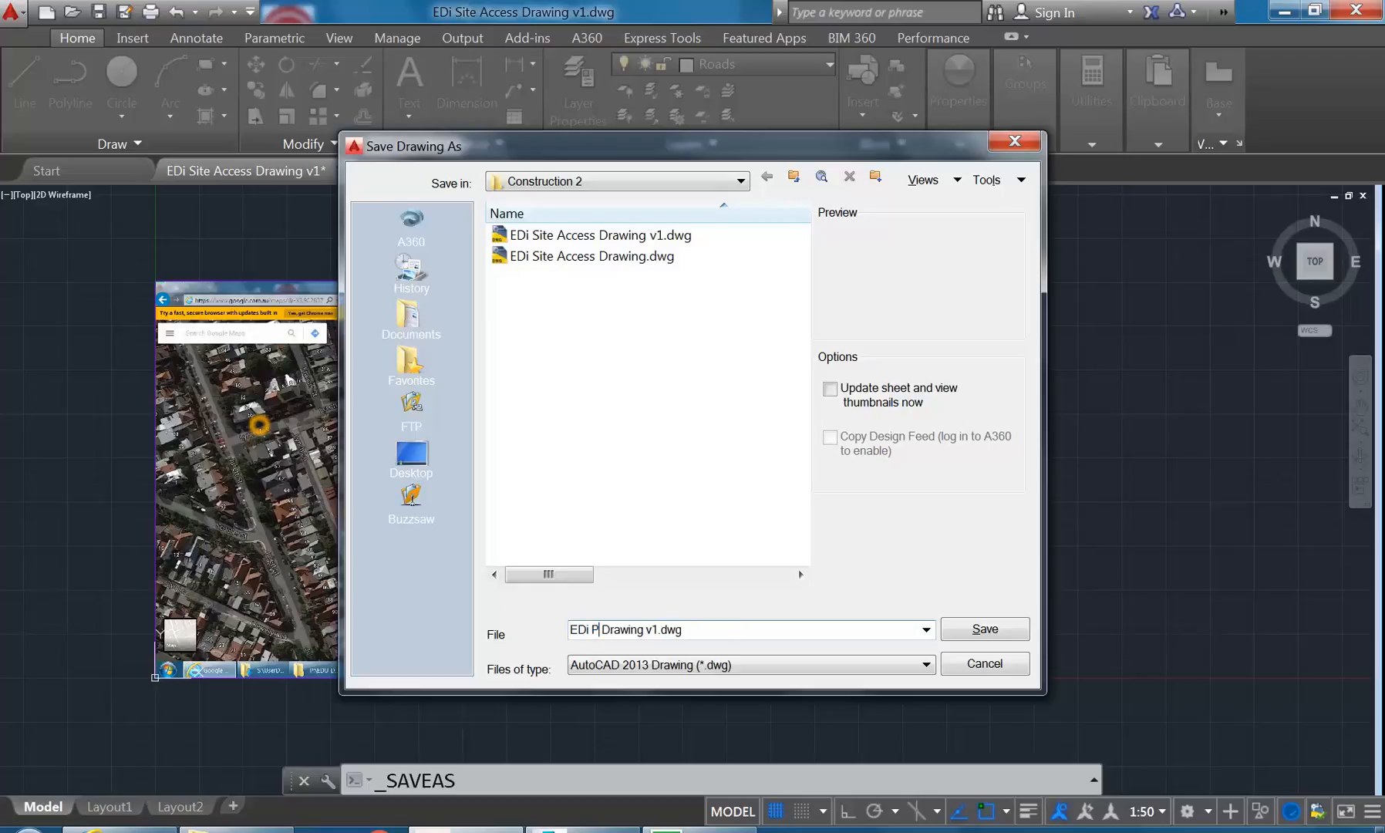
pyautogui.press('Right')
pyautogui.press('Right')
pyautogui.press('Right')
pyautogui.press('Right')
pyautogui.press('Right')
pyautogui.press('Right')
pyautogui.press('Right')
pyautogui.press('Right')
pyautogui.press('Right')
pyautogui.press('Right')
pyautogui.press('Right')
pyautogui.press('BackSpace')
pyautogui.press('BackSpace')
pyautogui.press('BackSpace')
pyautogui.click(981, 631)
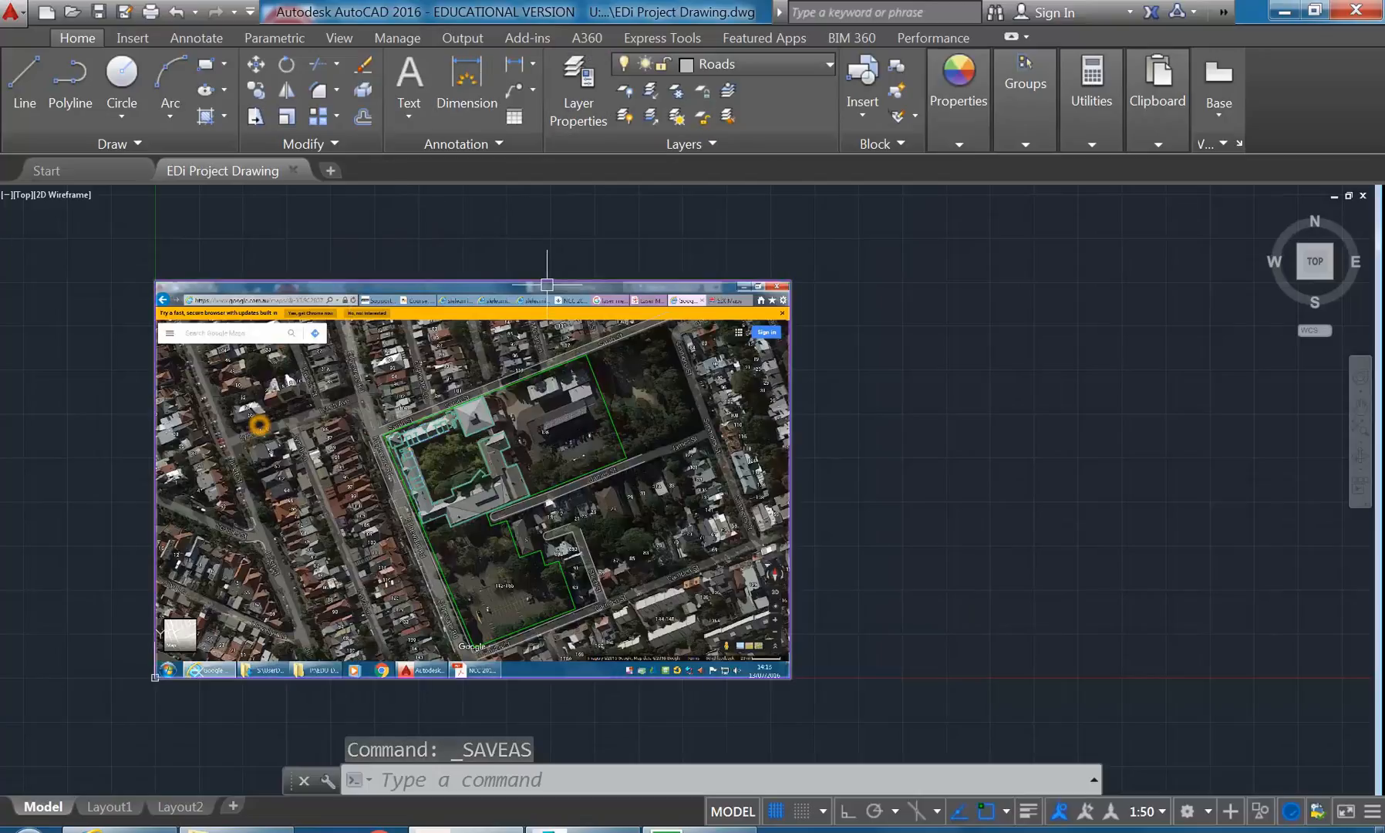
pyautogui.press('Escape')
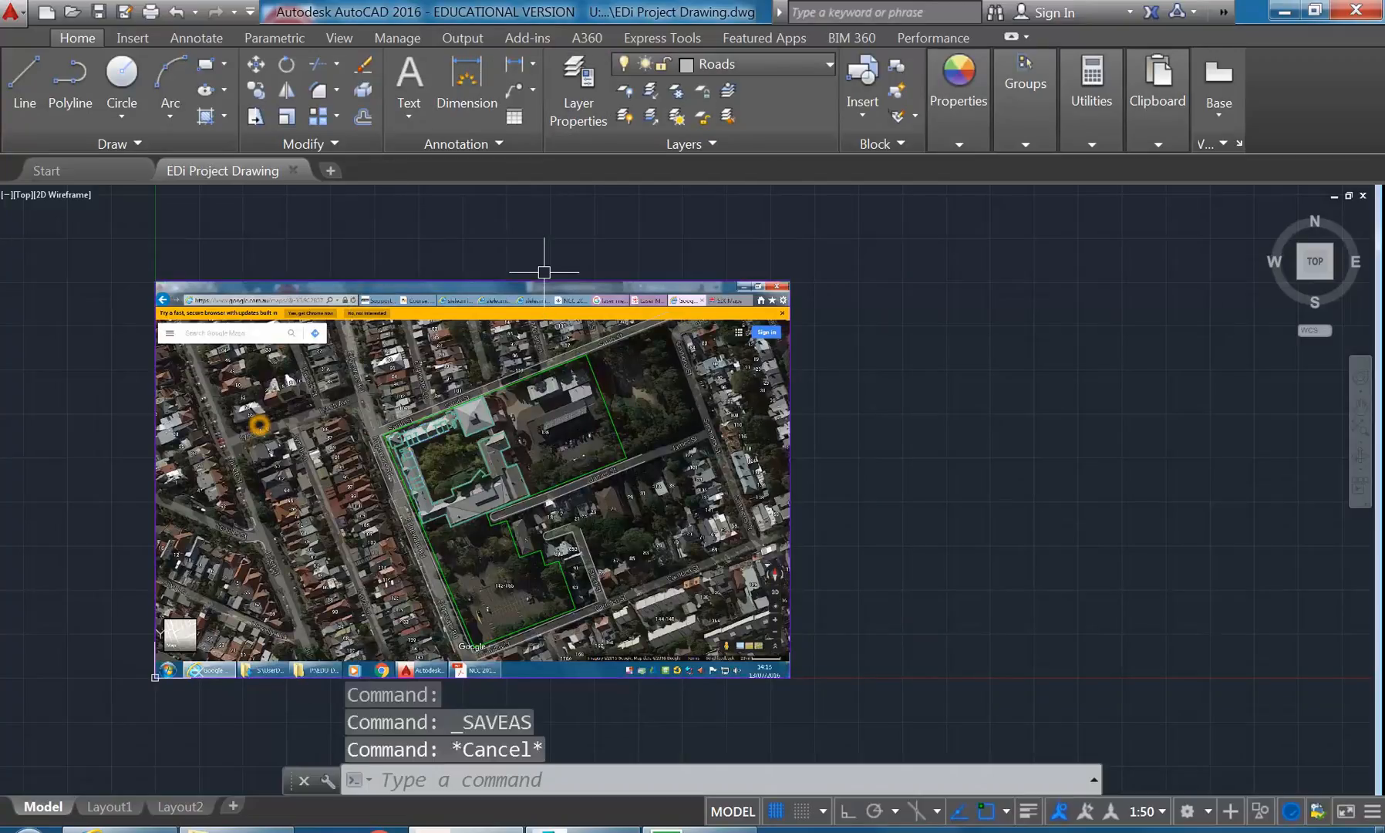
pyautogui.press('Escape')
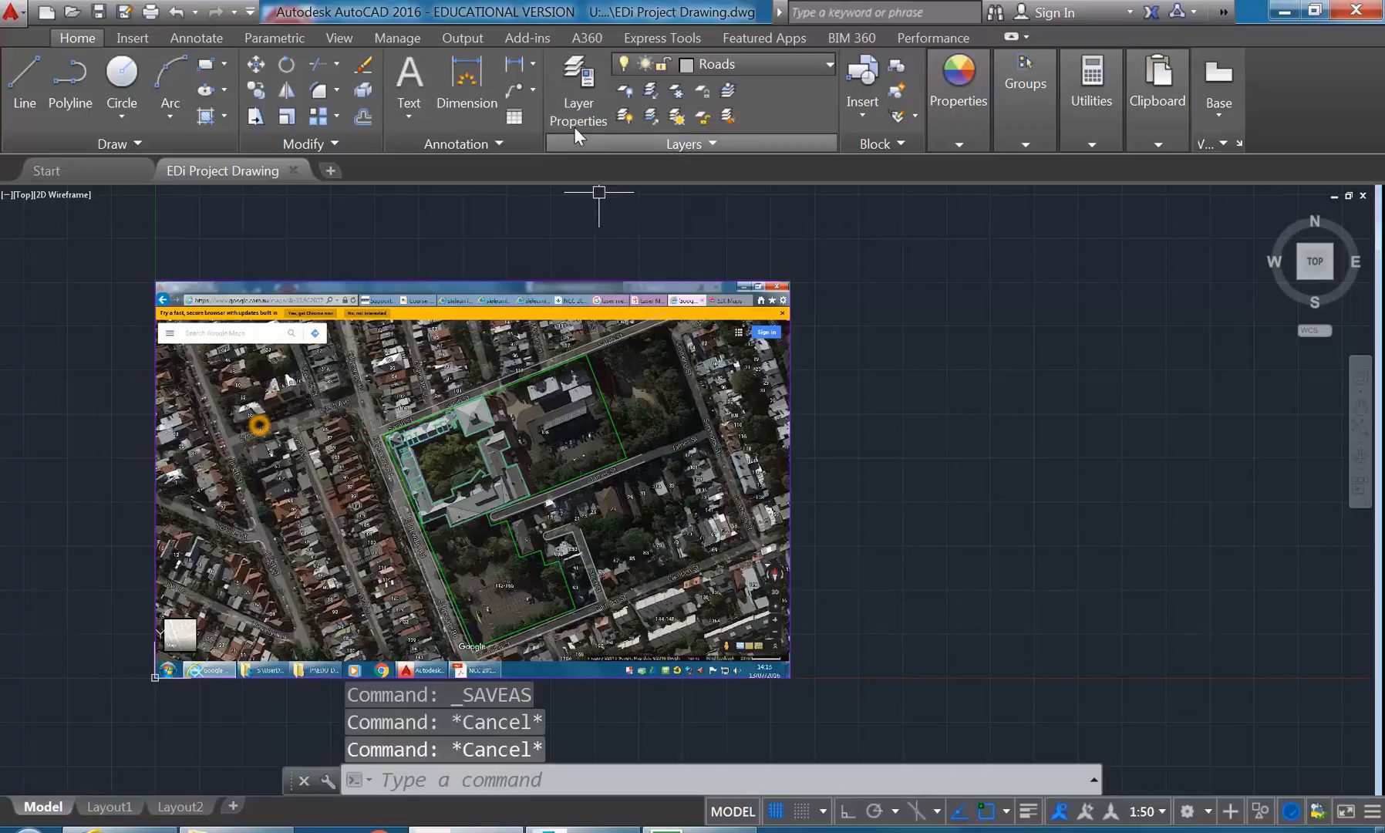
# - Open the layer properties manager and review the existing door, door frame, glazing, wall and wall pattern layers
pyautogui.click(574, 89)
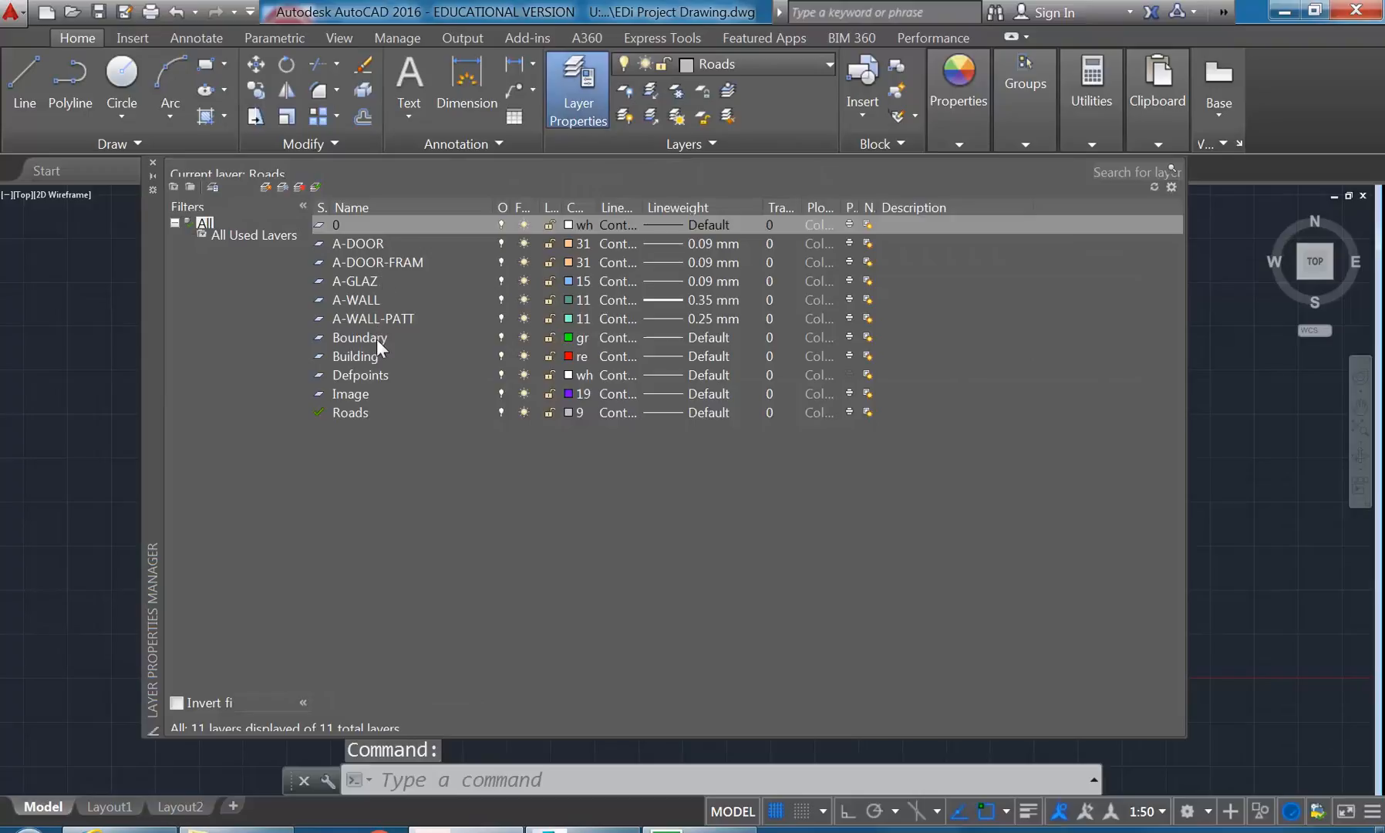
pyautogui.click(373, 240)
pyautogui.click(374, 262)
pyautogui.click(369, 281)
pyautogui.click(365, 319)
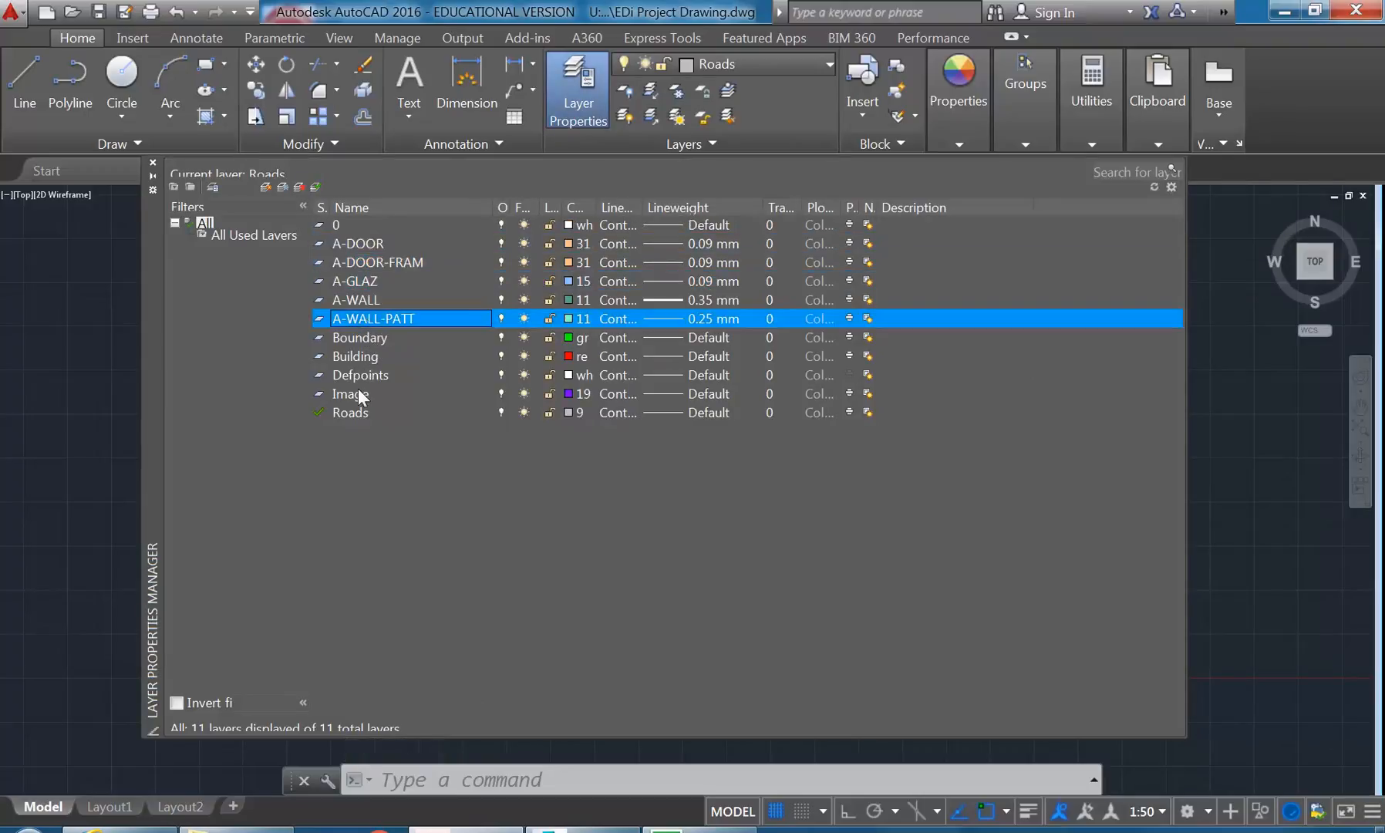
pyautogui.click(362, 244)
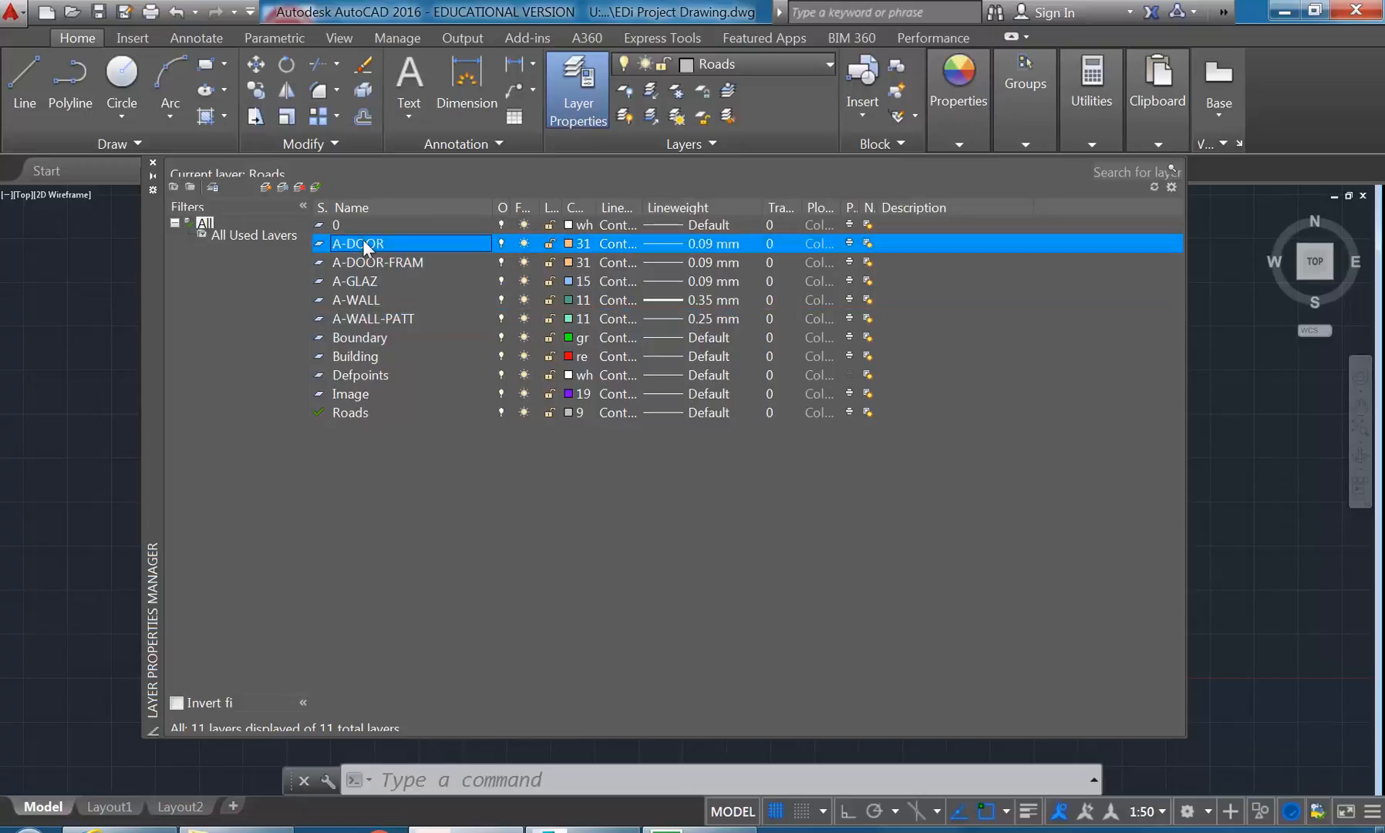
pyautogui.click(363, 262)
pyautogui.click(360, 281)
pyautogui.click(355, 337)
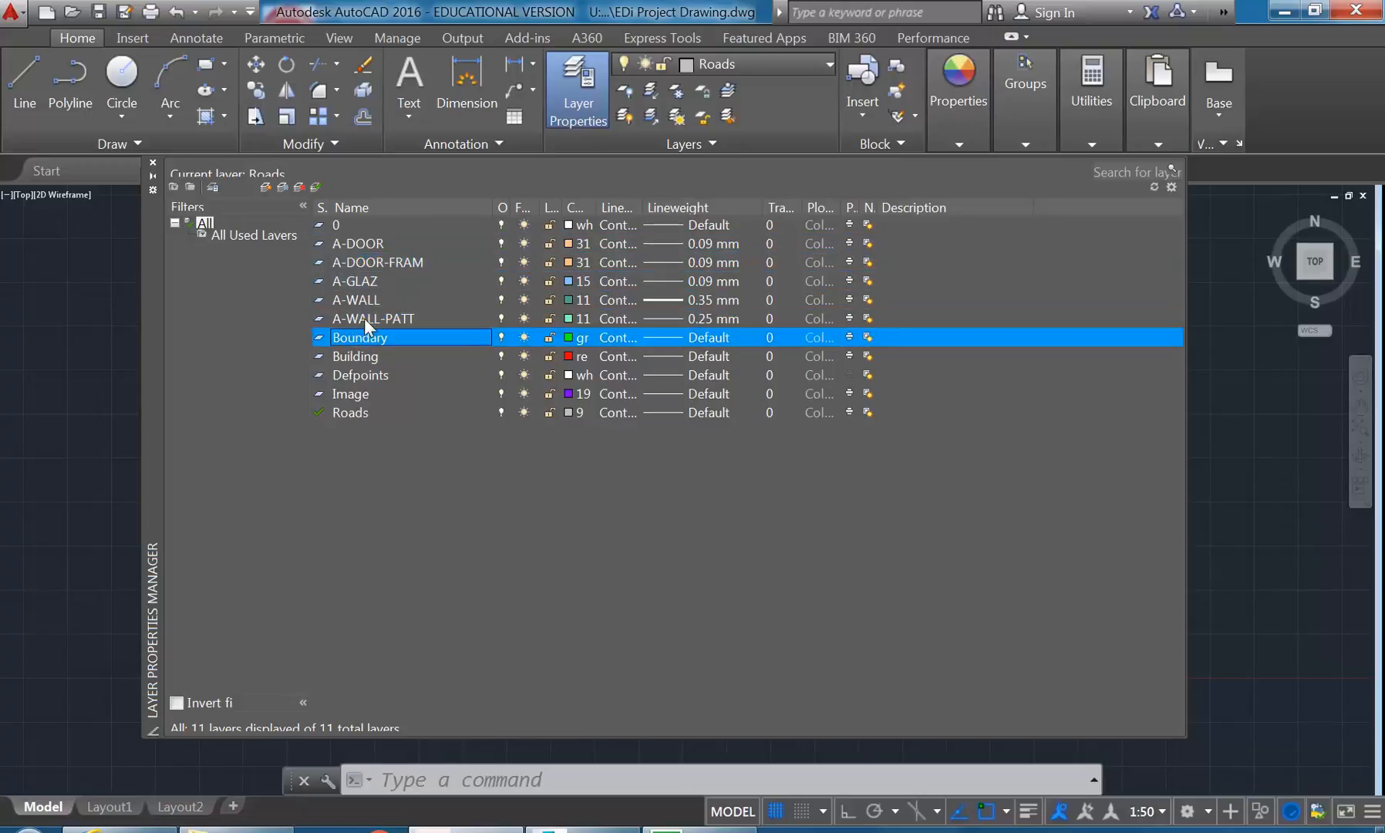
pyautogui.click(363, 319)
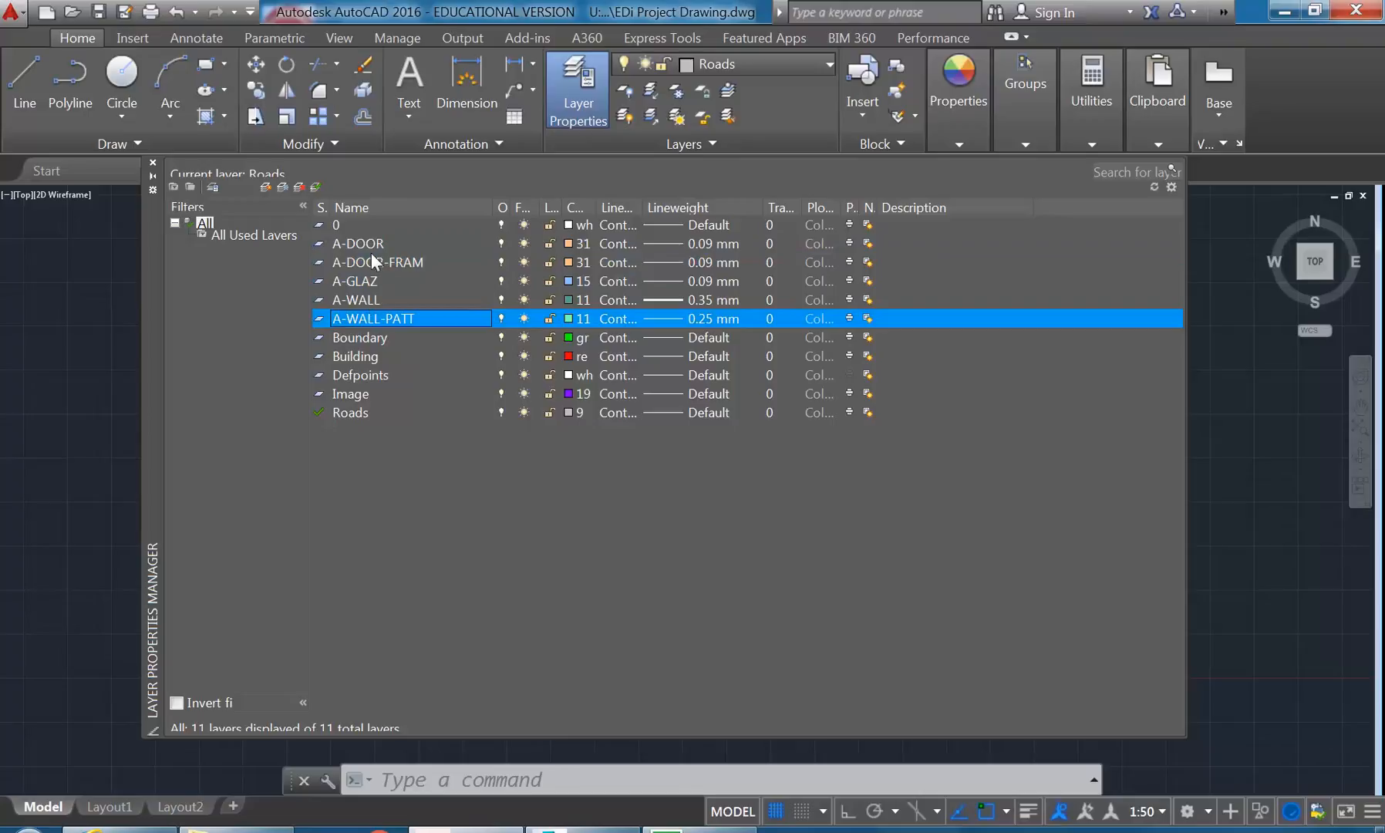
pyautogui.click(367, 244)
pyautogui.click(368, 262)
pyautogui.click(368, 246)
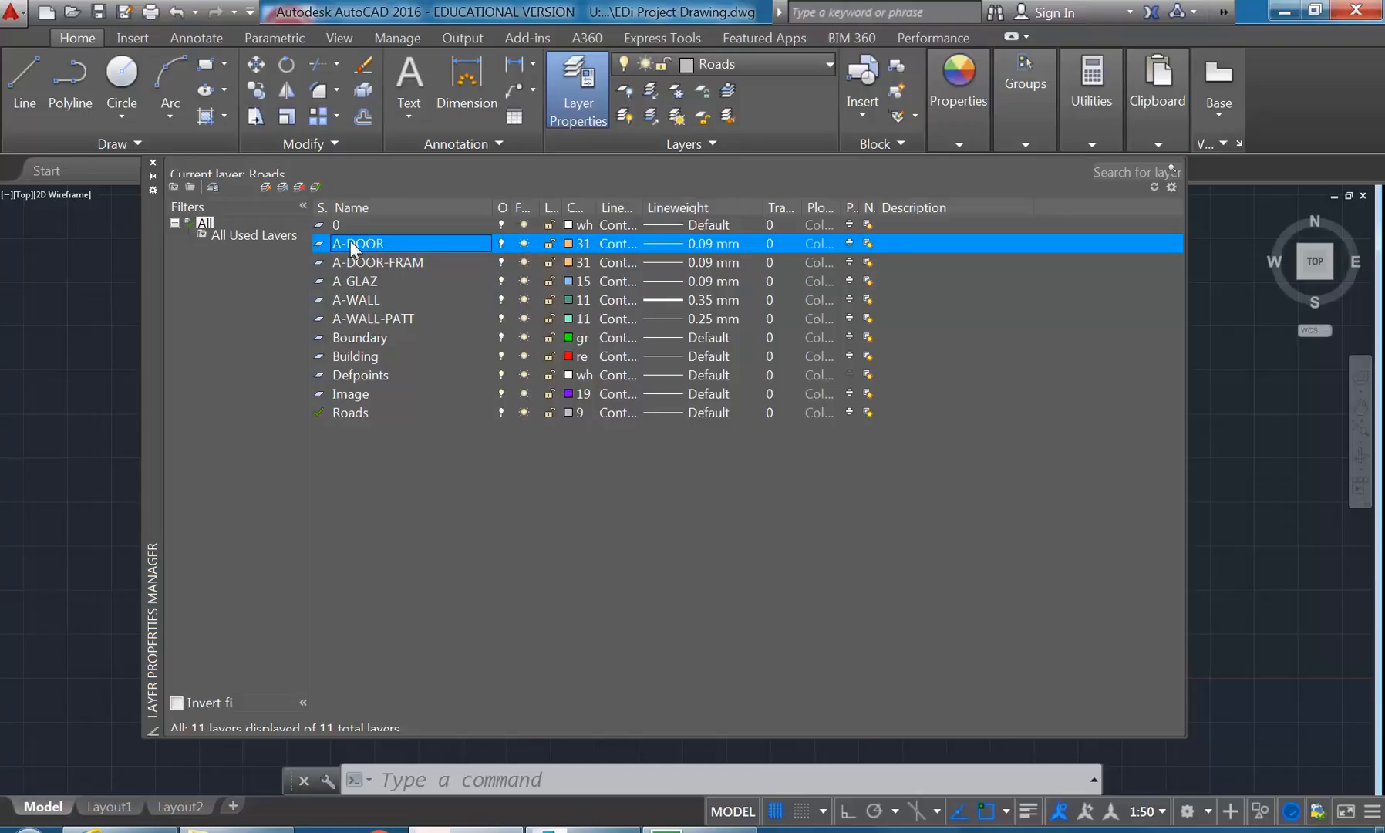
pyautogui.click(367, 266)
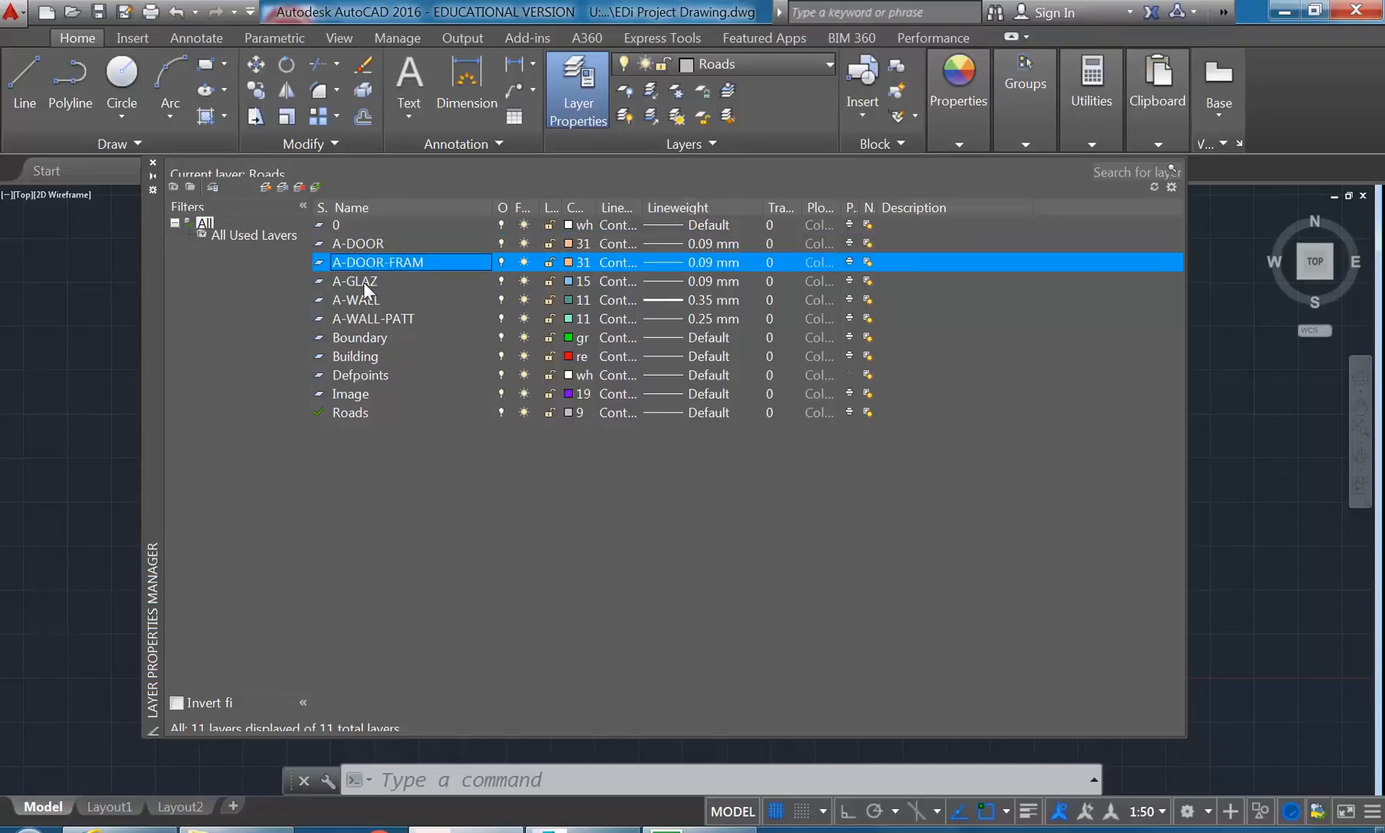
pyautogui.click(365, 282)
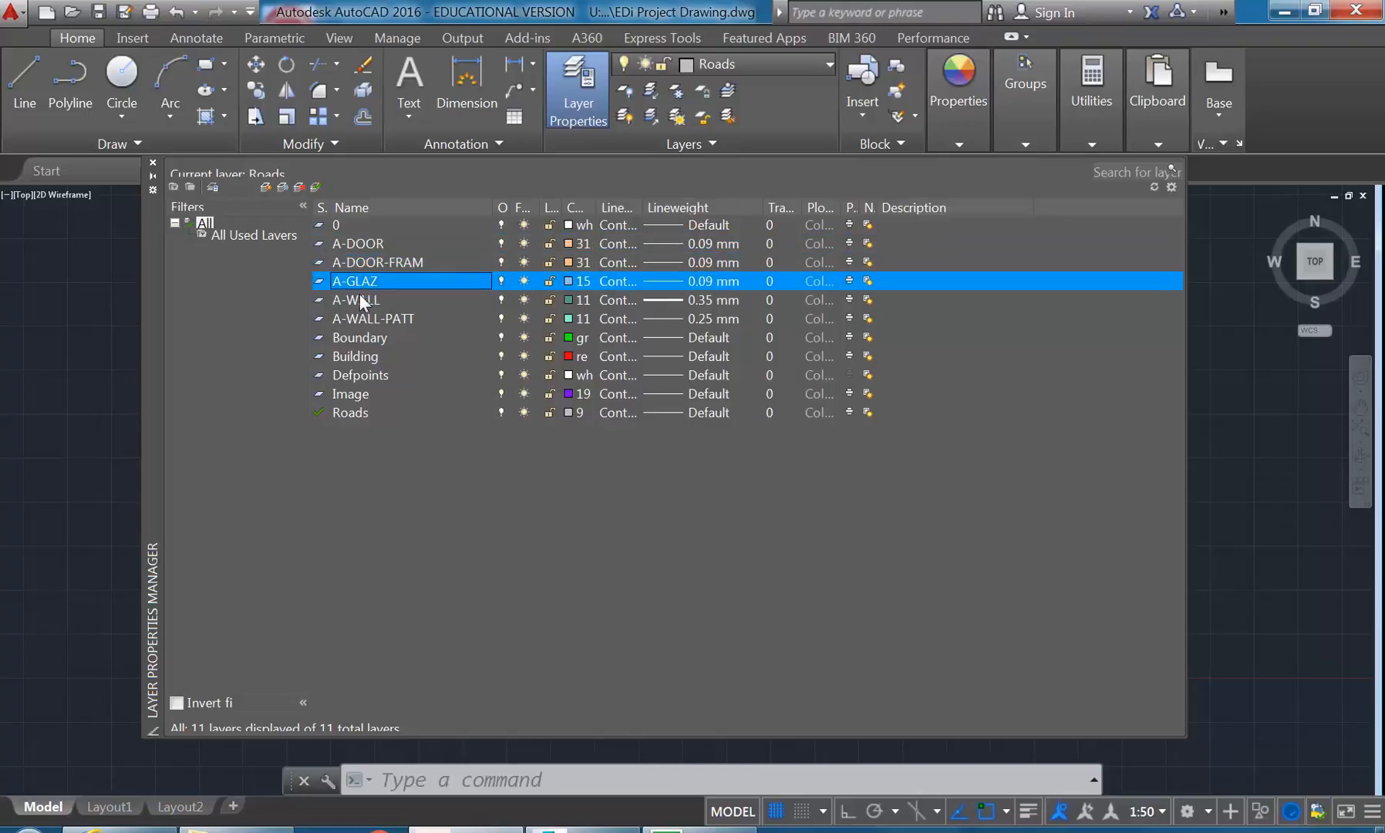
pyautogui.click(362, 300)
pyautogui.click(361, 318)
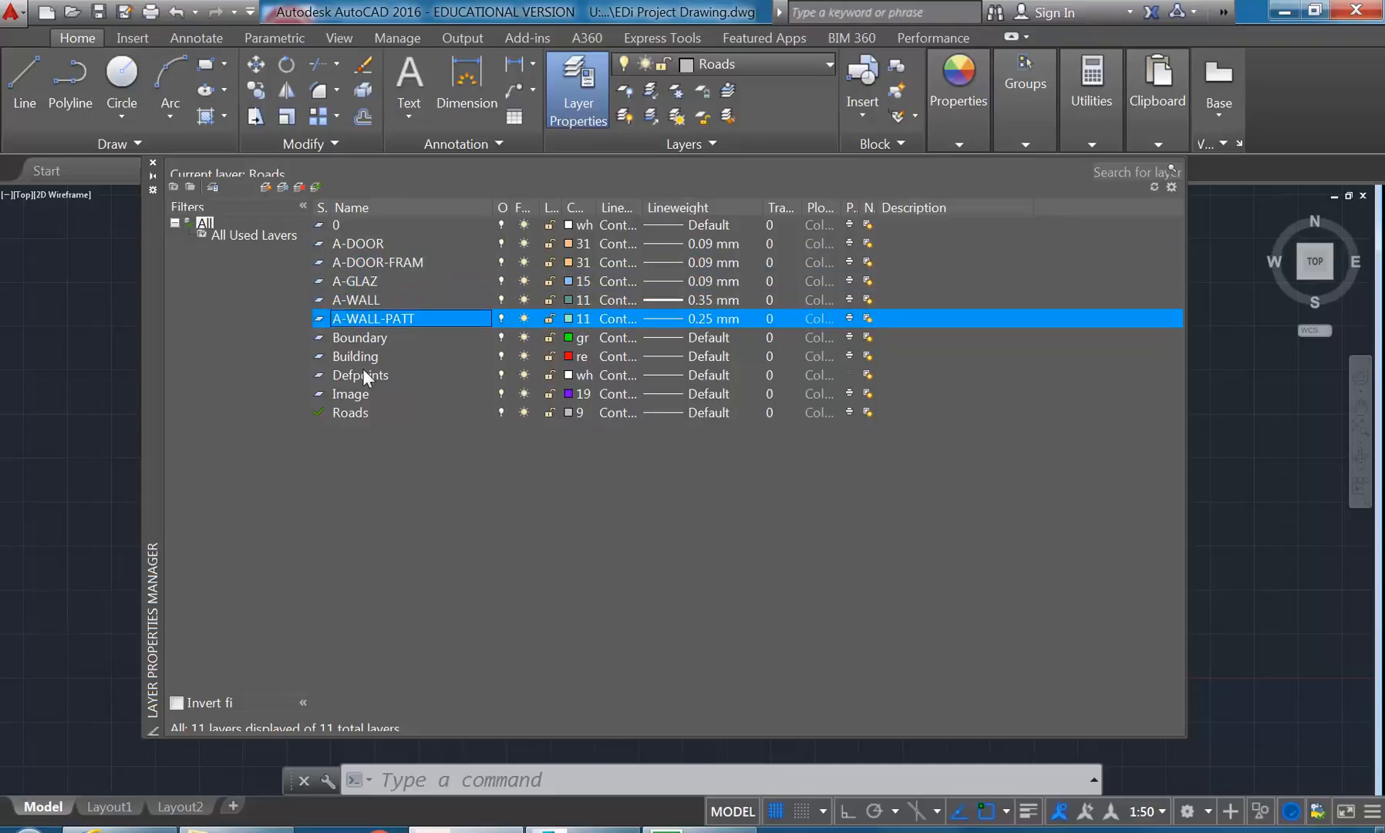
pyautogui.click(372, 299)
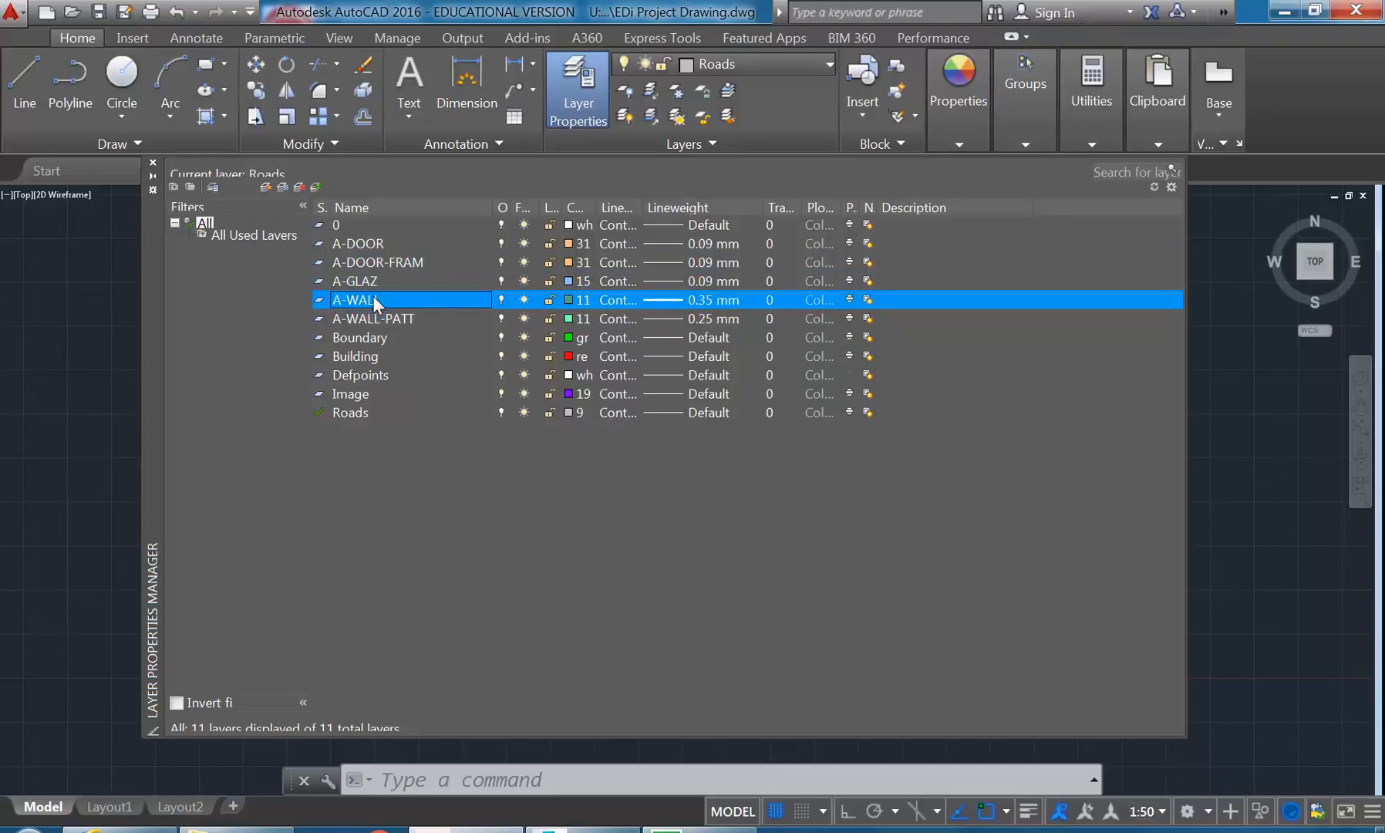
pyautogui.click(379, 245)
pyautogui.click(372, 262)
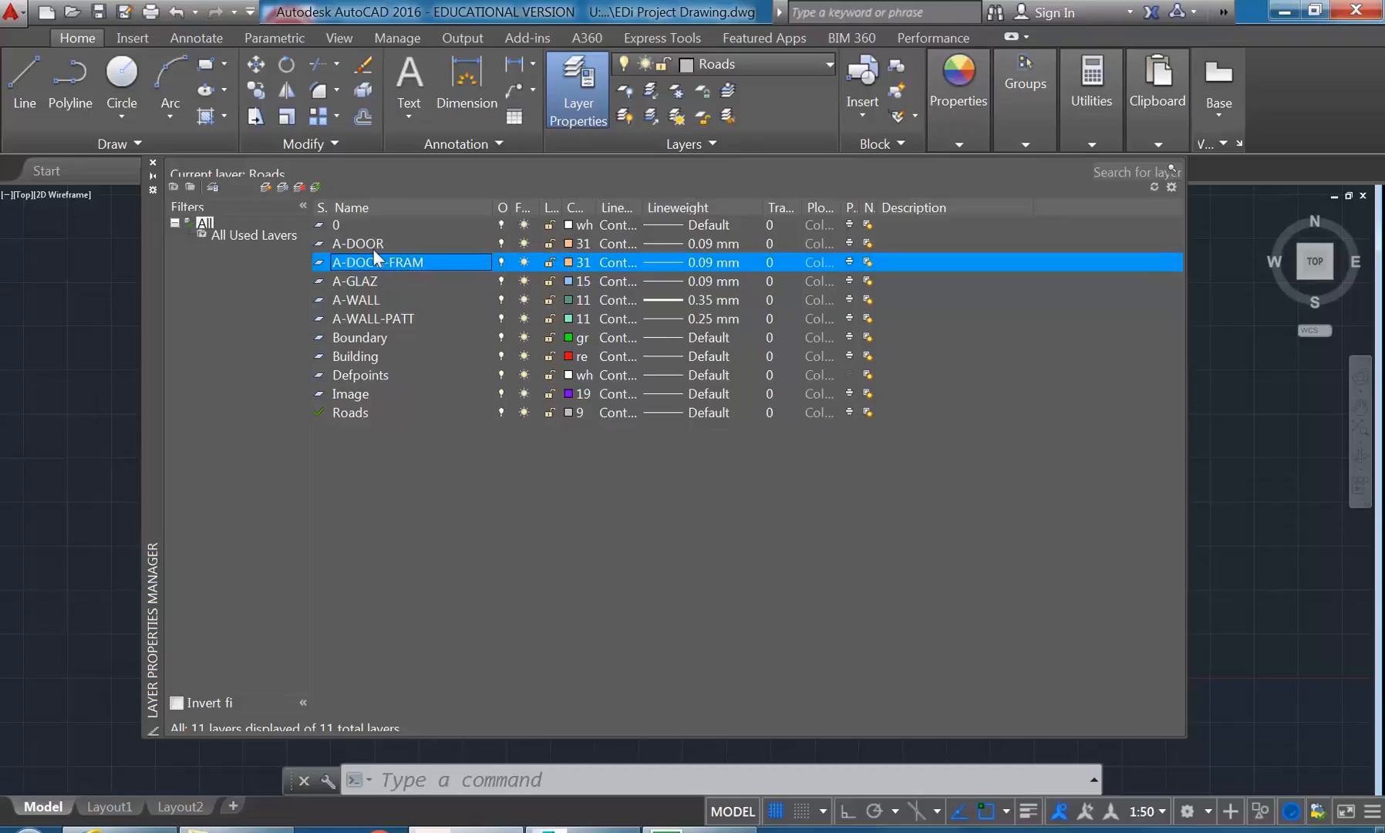
pyautogui.click(365, 318)
pyautogui.moveTo(153, 300)
pyautogui.mouseDown()
pyautogui.moveTo(162, 326)
pyautogui.moveTo(166, 313)
pyautogui.mouseUp()
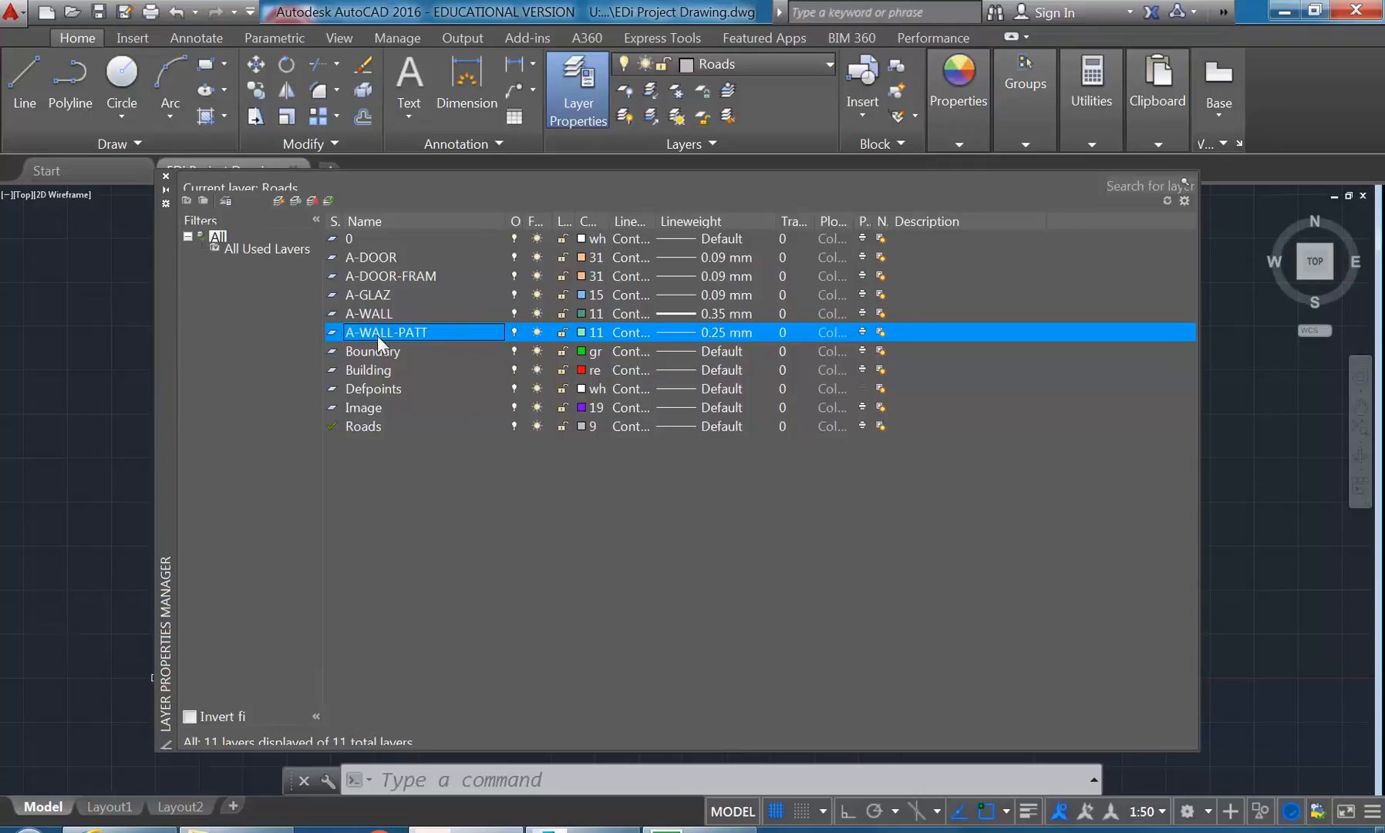
# - Create a new layer named A-WINDOW based on the A-WALL-PATT layer
pyautogui.click(278, 201)
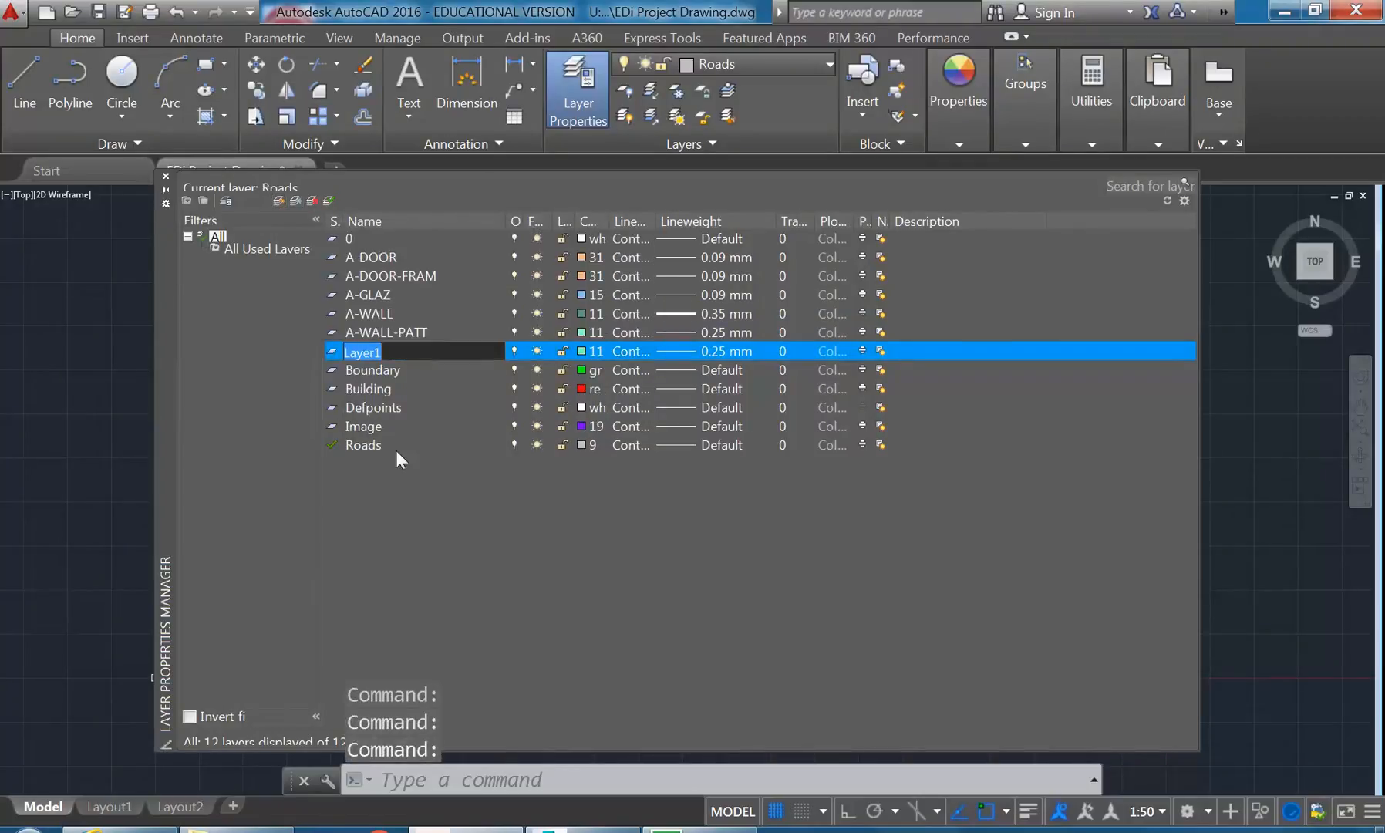
pyautogui.write('A-')
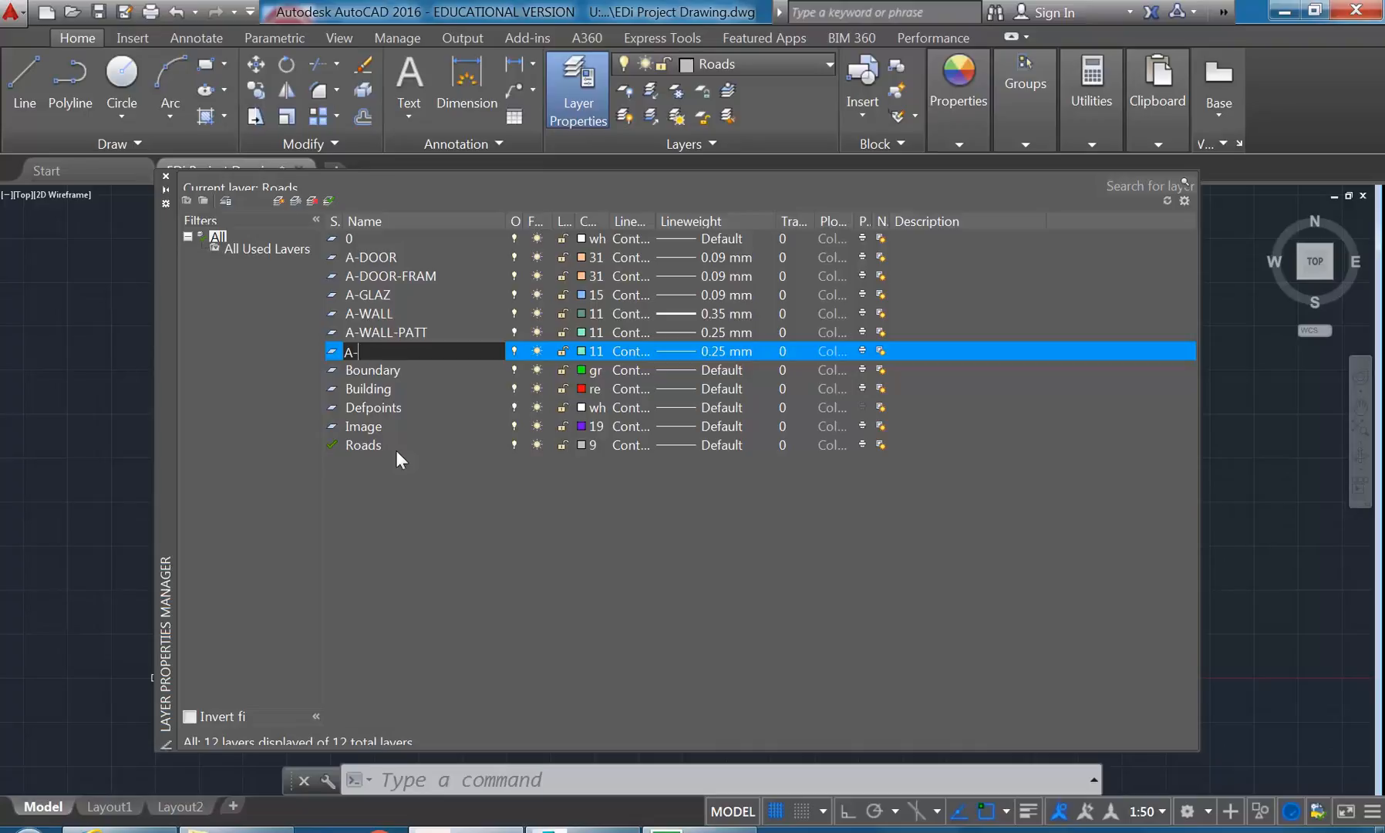
pyautogui.write('WINDOW')
pyautogui.press('Return')
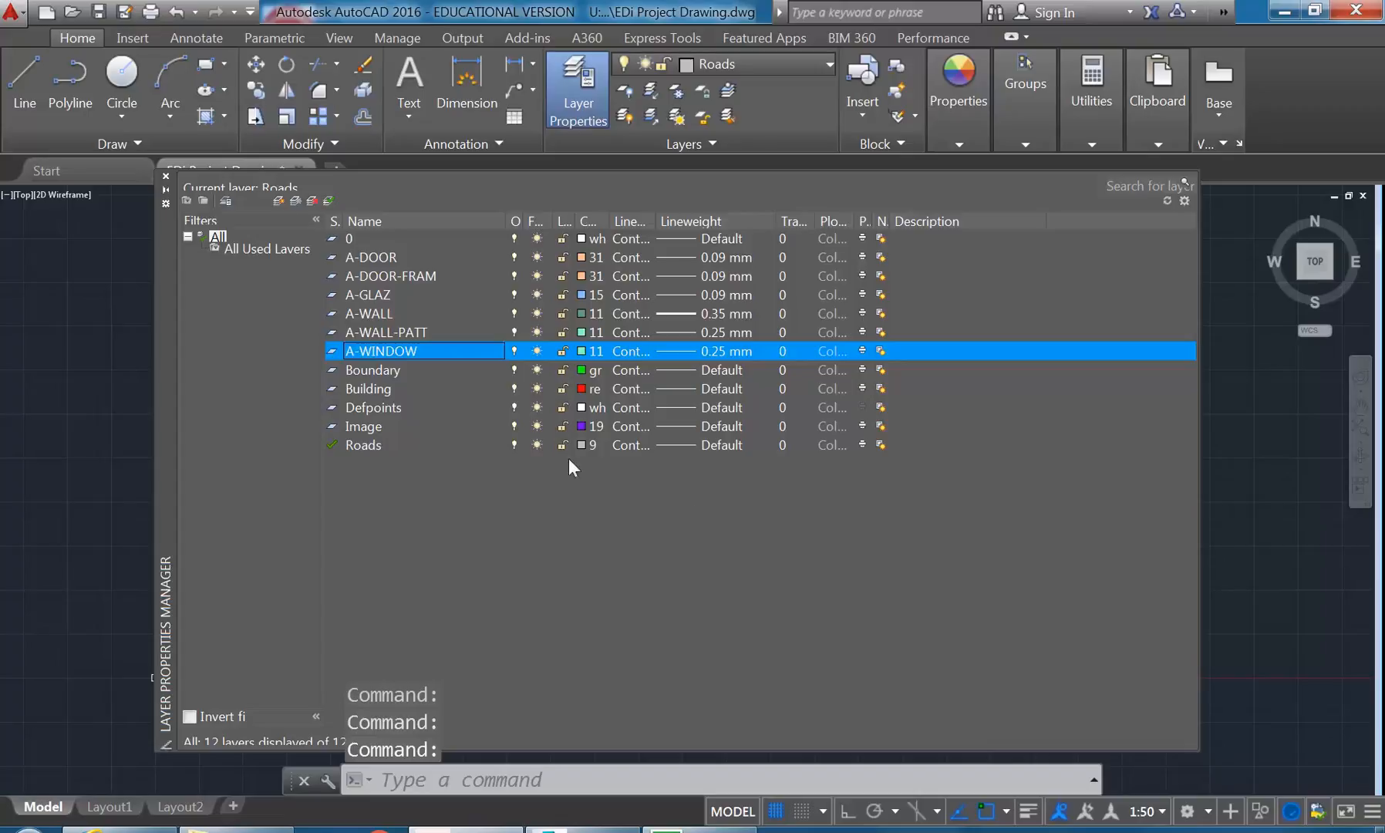
# - Create another layer named A-WINDOW-PROJ with the same properties as A-WINDOW
pyautogui.click(279, 202)
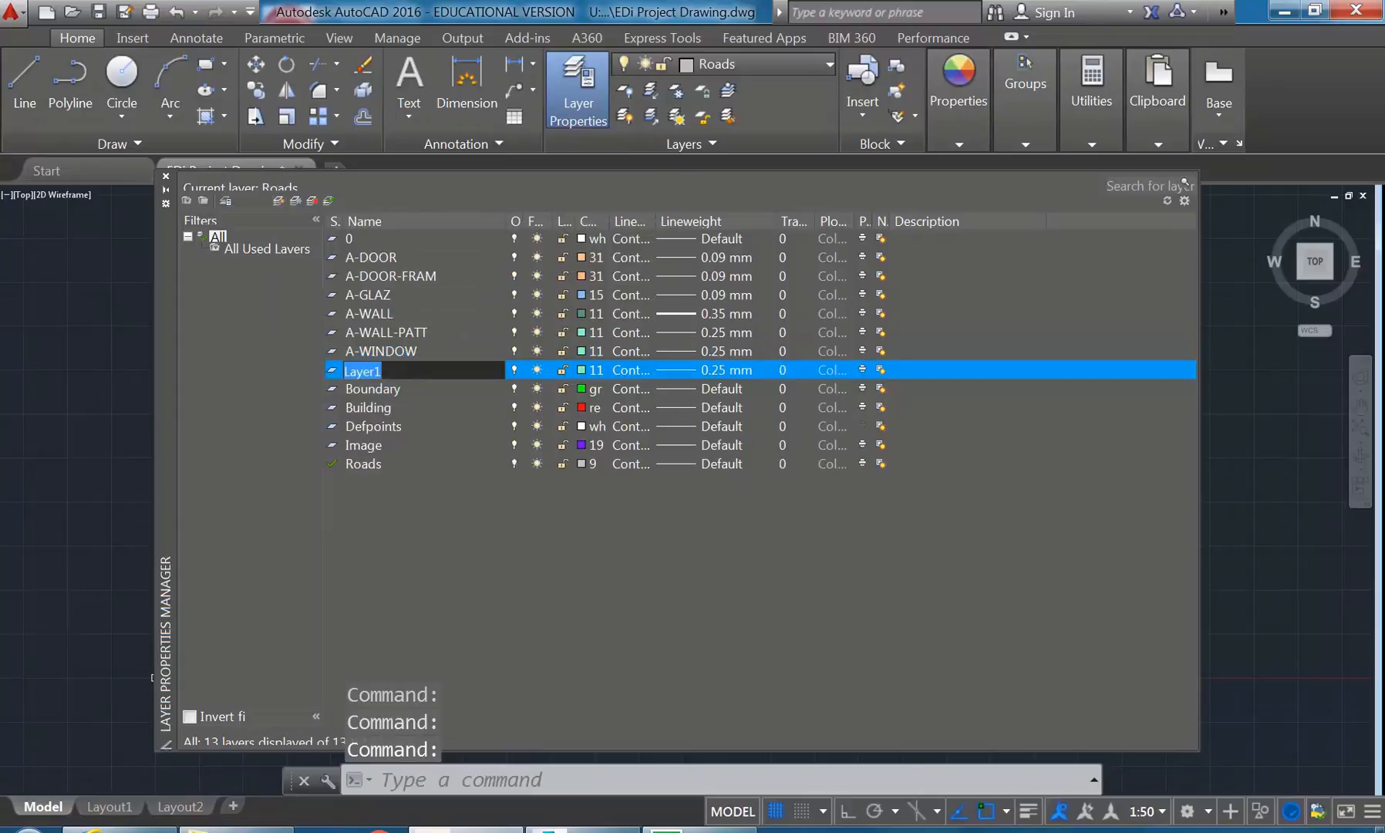
pyautogui.write('A-WINDOW')
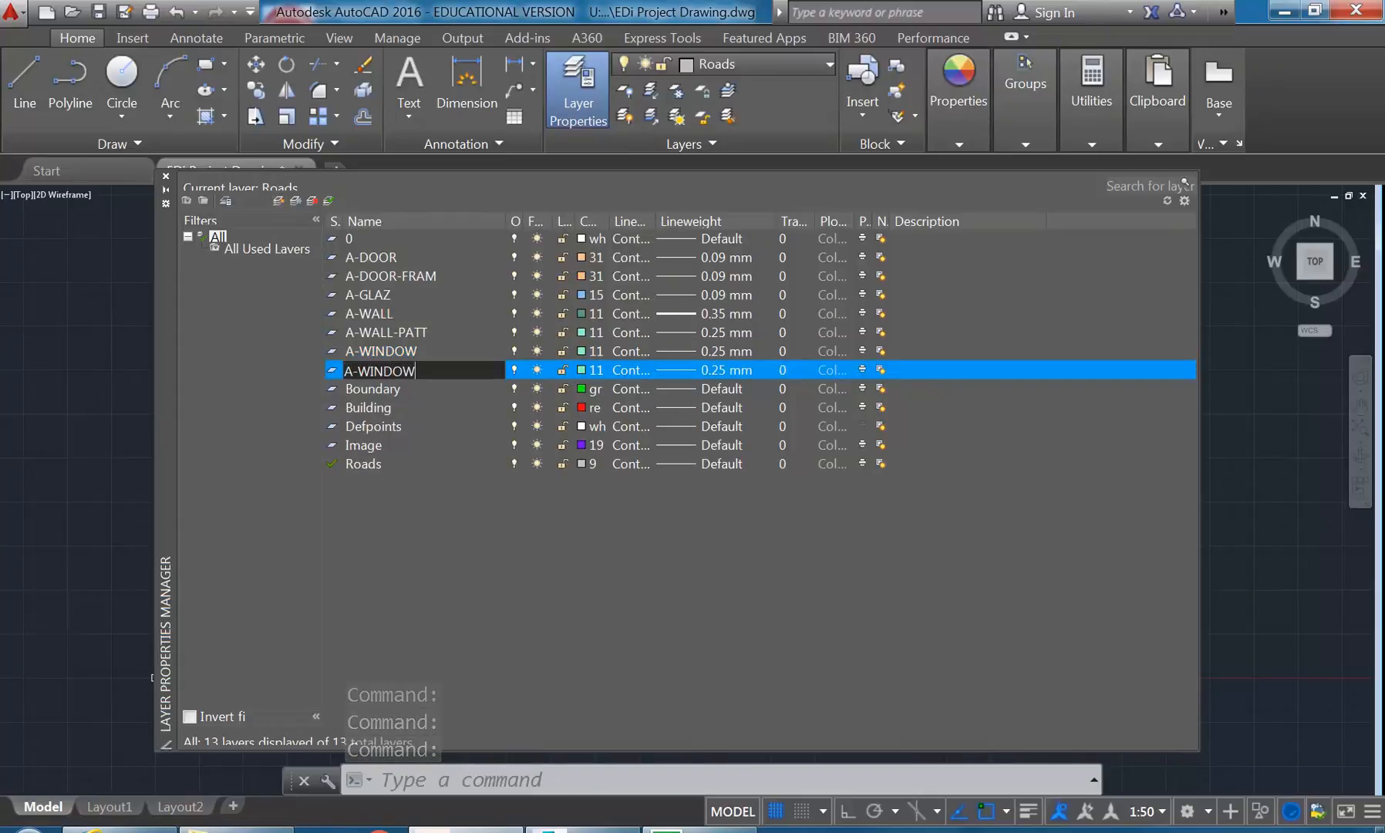
pyautogui.write('-PROJ')
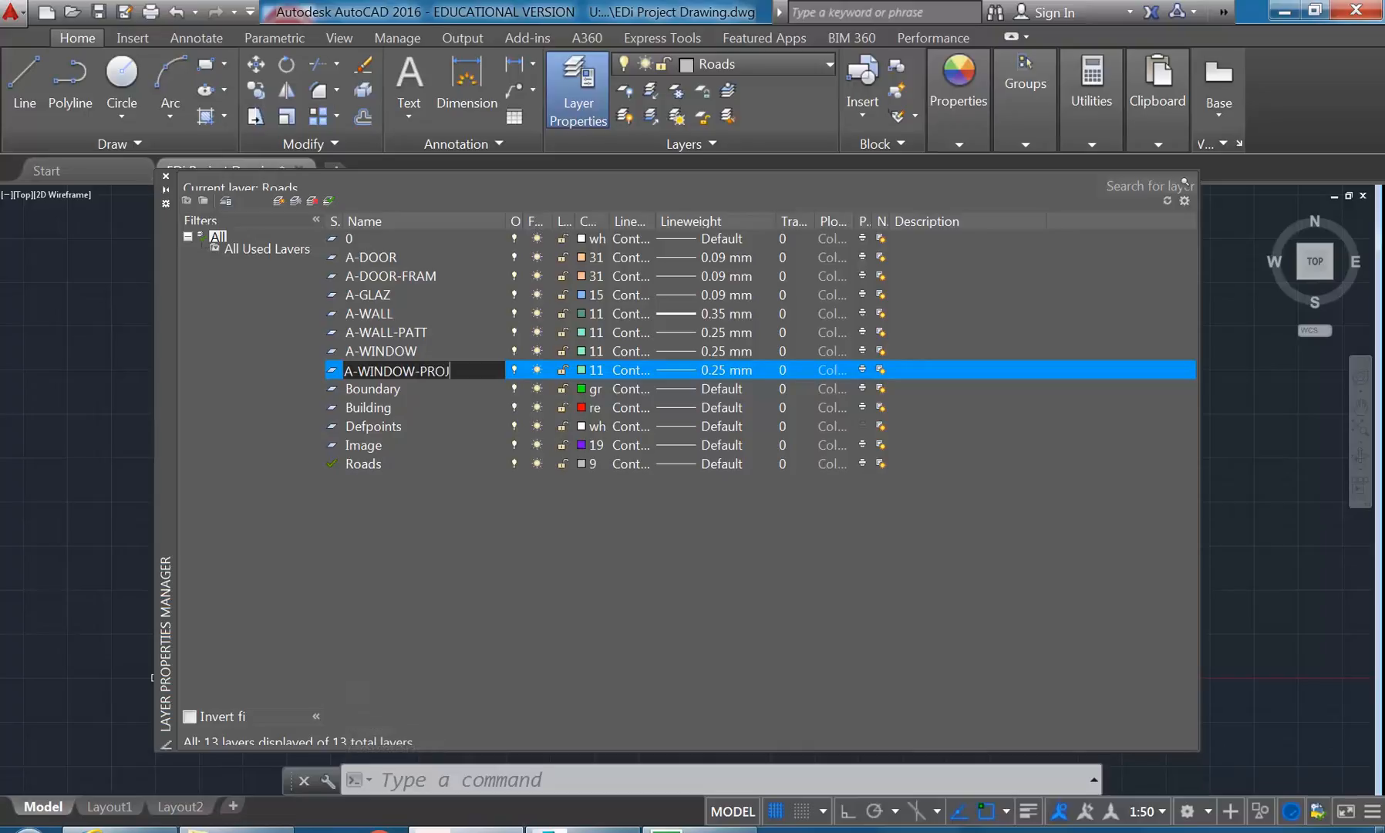
pyautogui.press('Return')
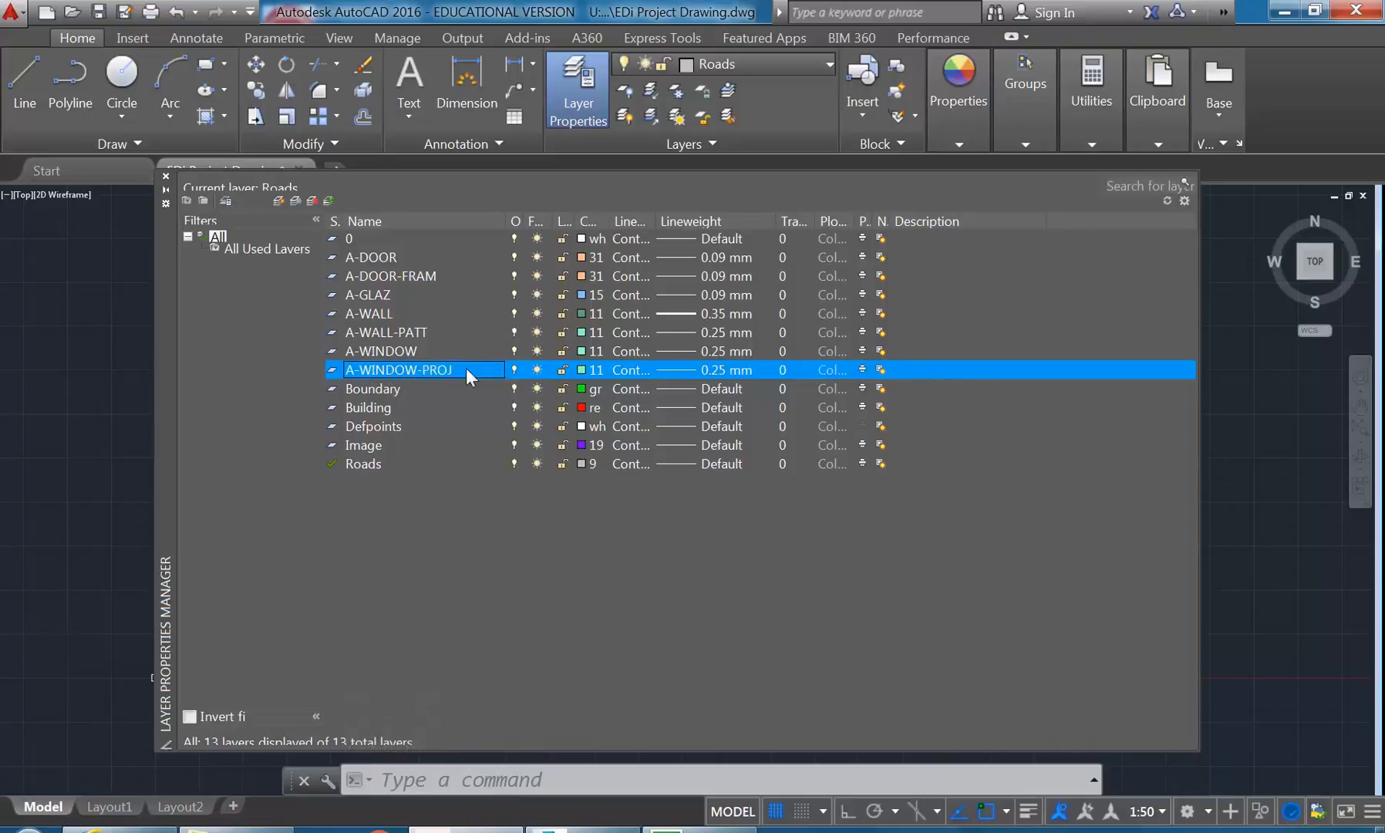
# - Compare the A-WINDOW and A-WINDOW-PROJ layer entries with the A-WALL-PATT and A-DOOR-FRAM layers
pyautogui.click(402, 352)
pyautogui.click(379, 367)
pyautogui.click(409, 358)
pyautogui.click(407, 376)
pyautogui.click(398, 354)
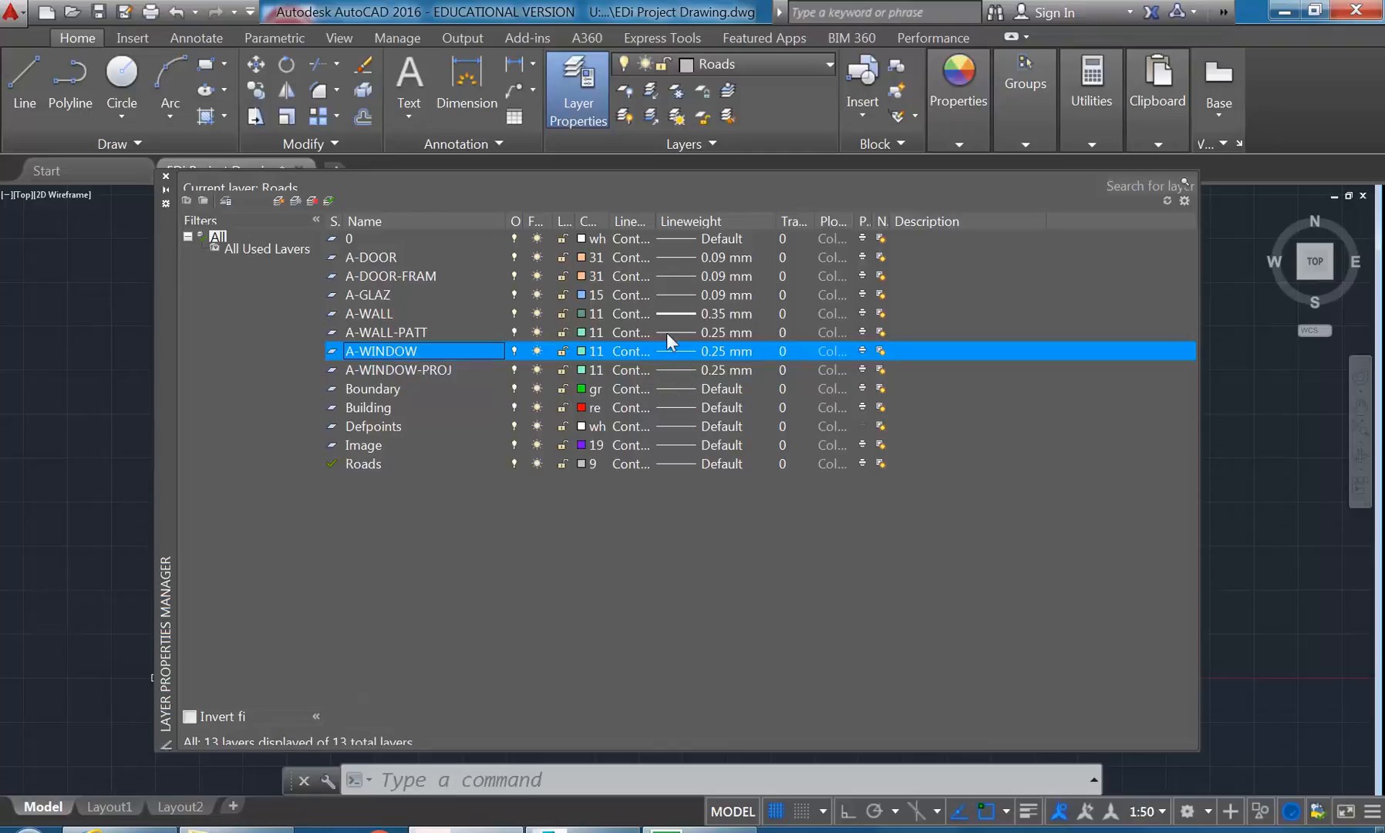
pyautogui.click(391, 331)
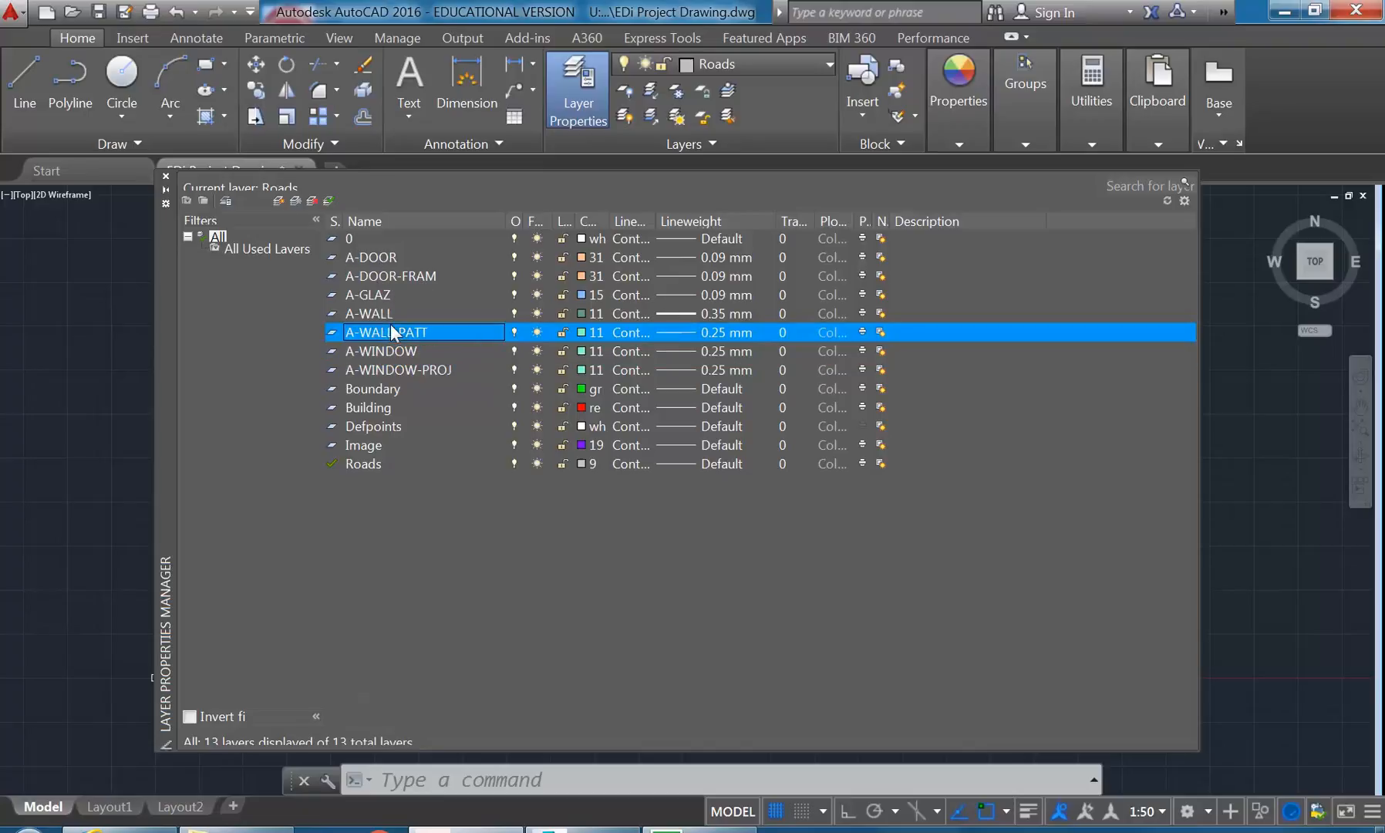
pyautogui.click(385, 351)
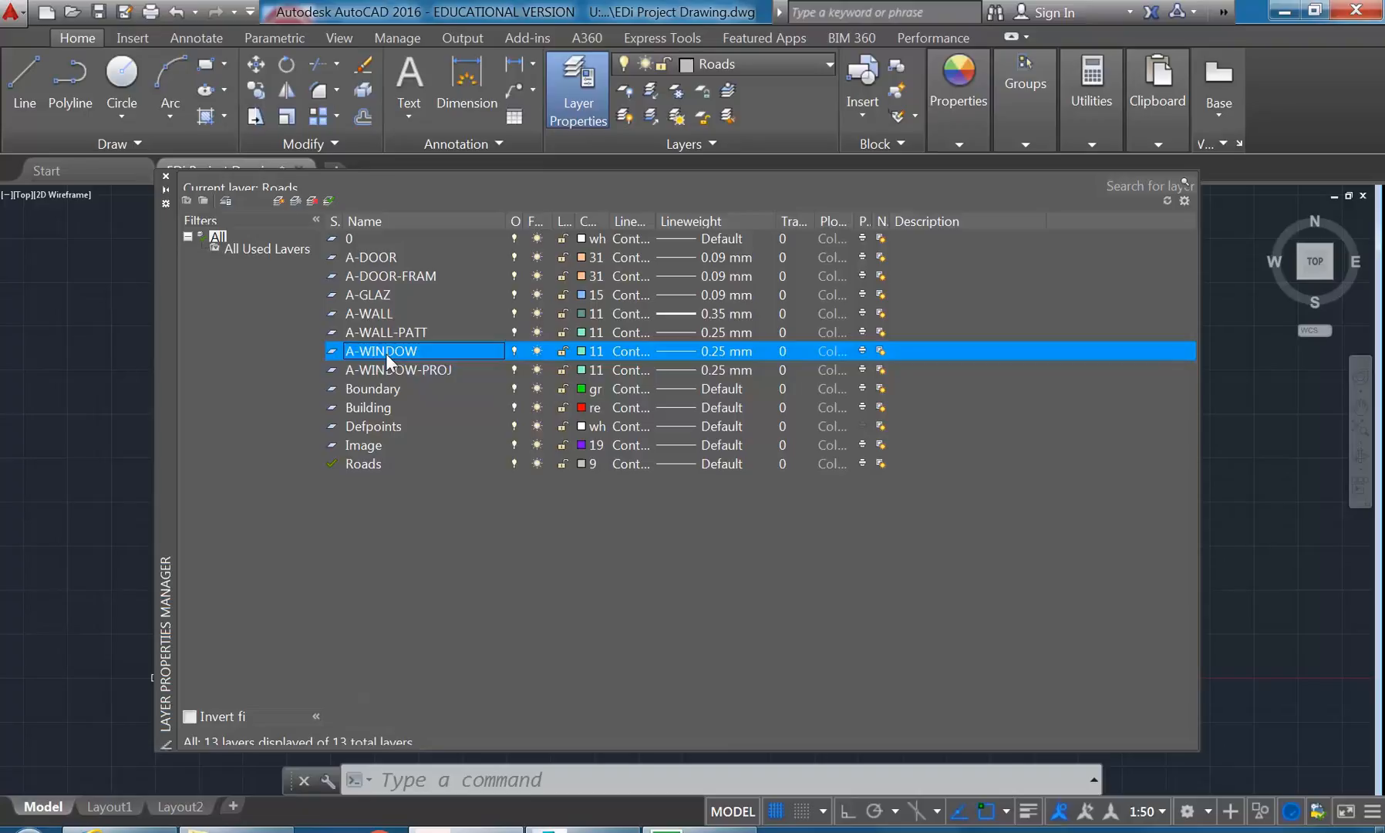
pyautogui.click(387, 279)
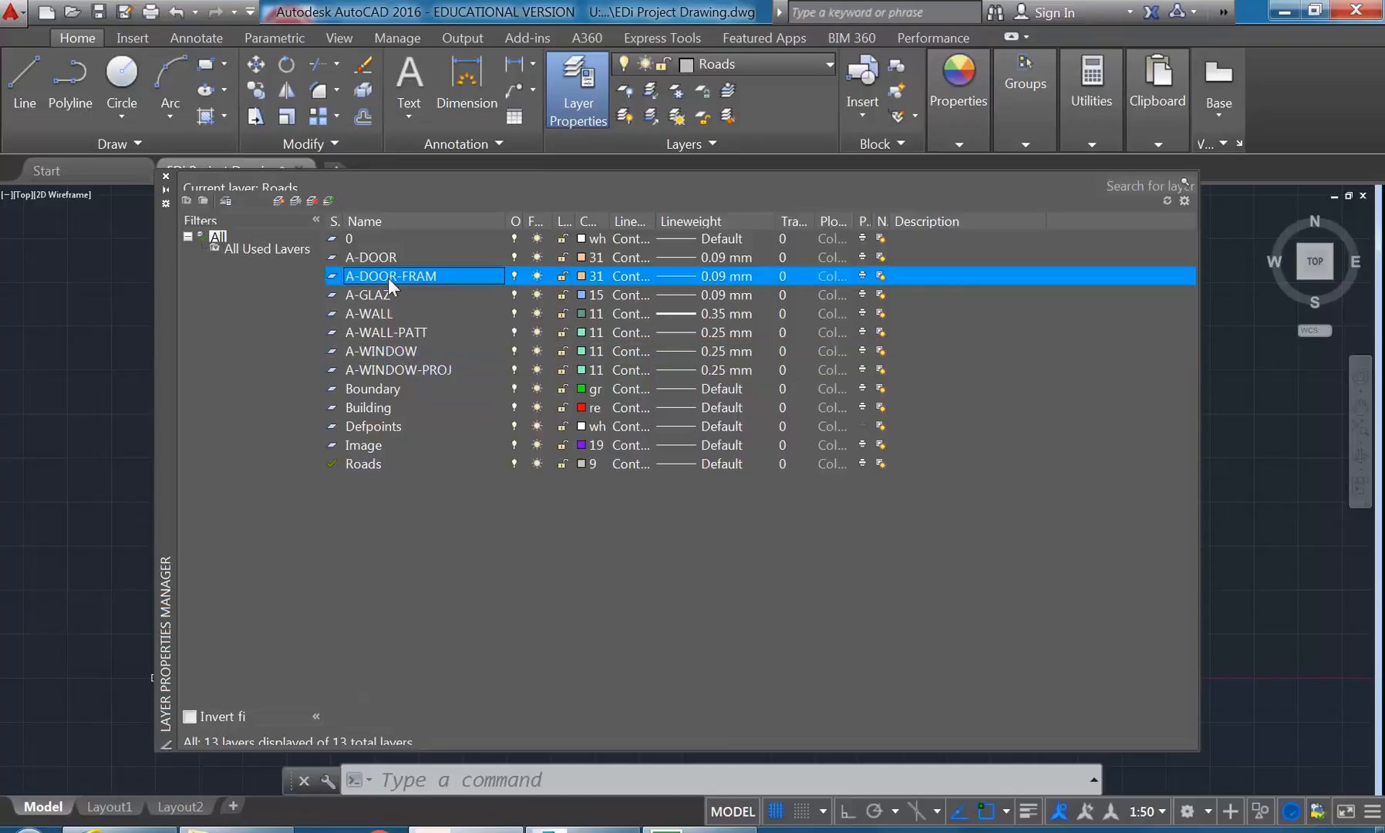
# - Set the lineweight of the A-DOOR layer to 0.35 mm
pyautogui.click(376, 259)
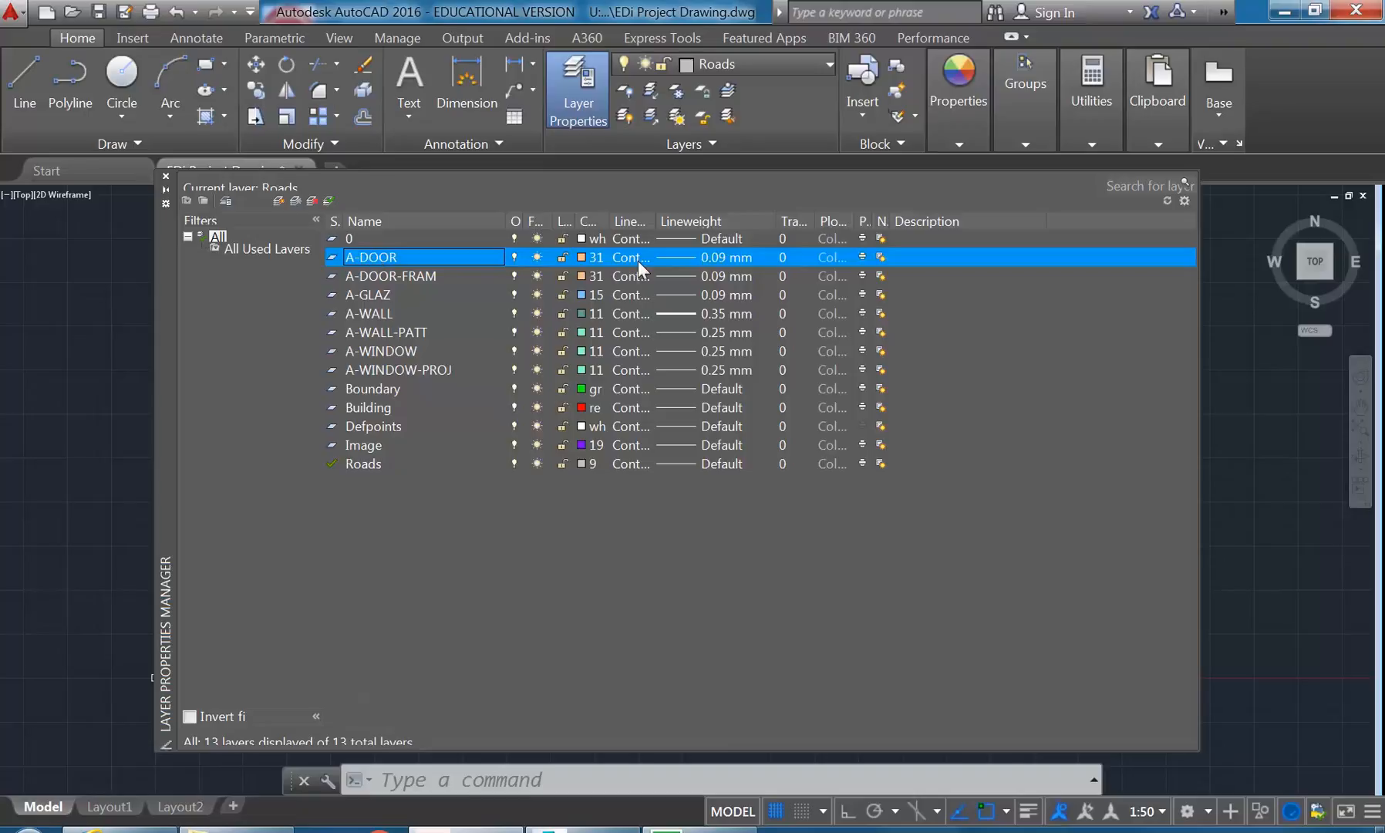
pyautogui.click(678, 258)
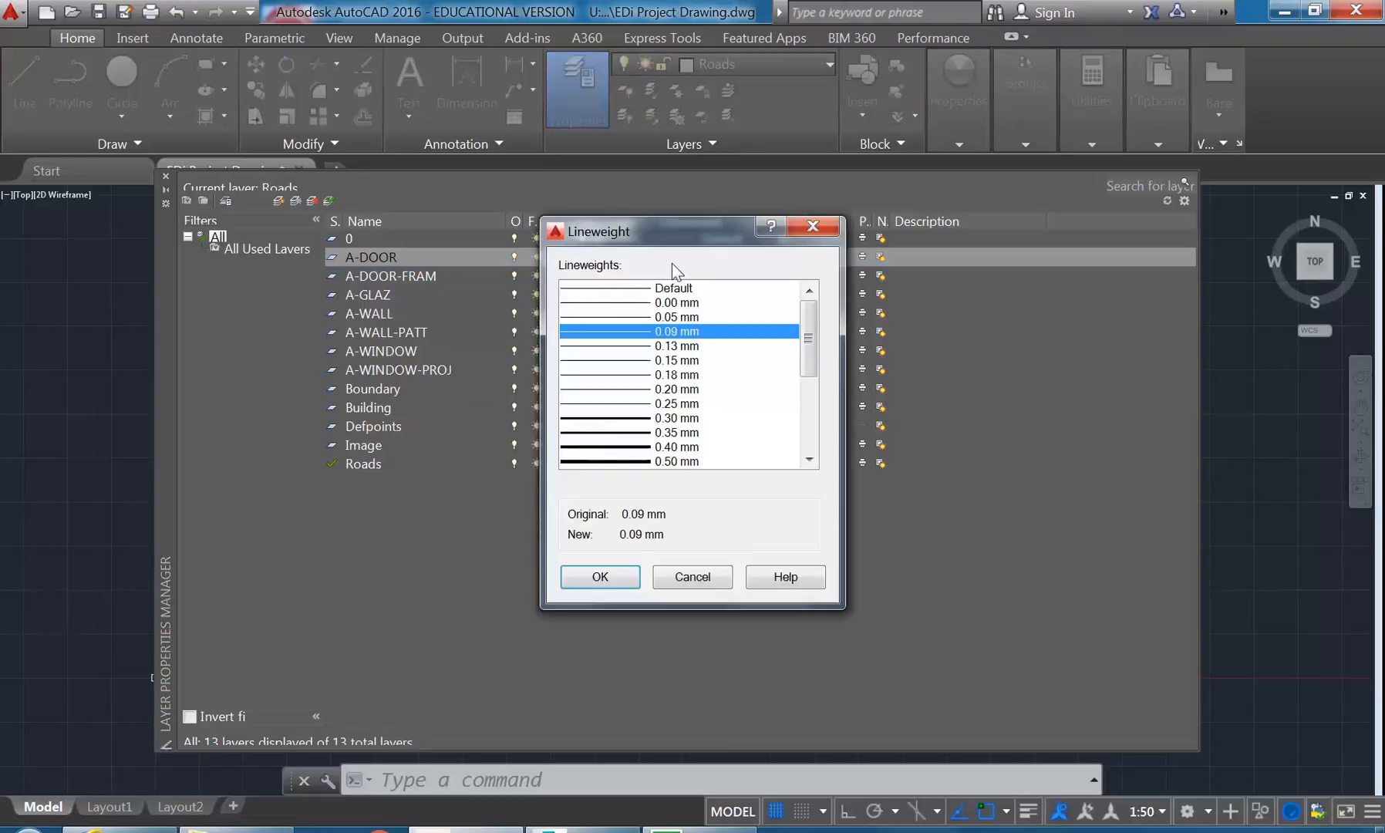
pyautogui.click(609, 433)
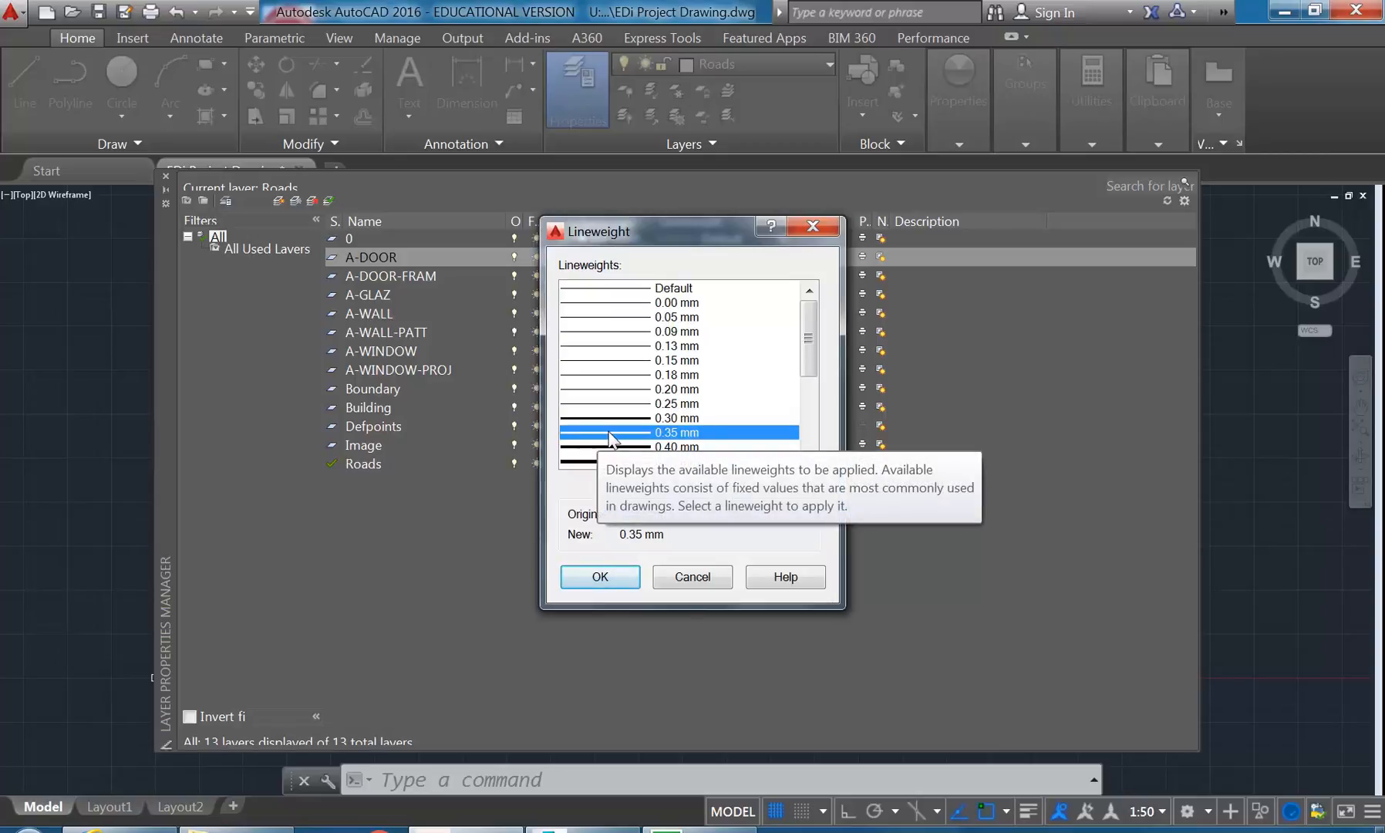
pyautogui.click(599, 574)
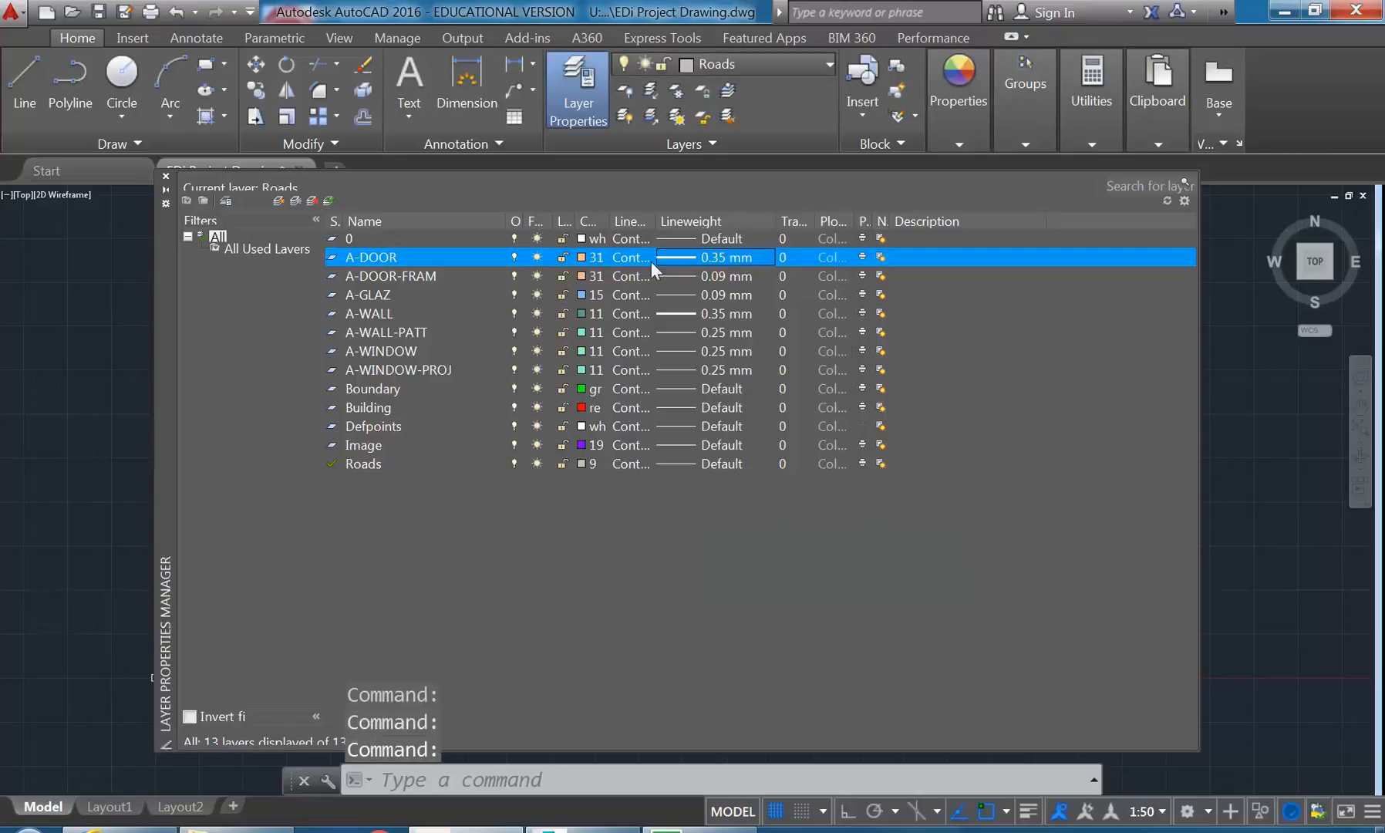
# - Set the lineweight of the A-DOOR-FRAM layer to 0.25 mm
pyautogui.click(377, 275)
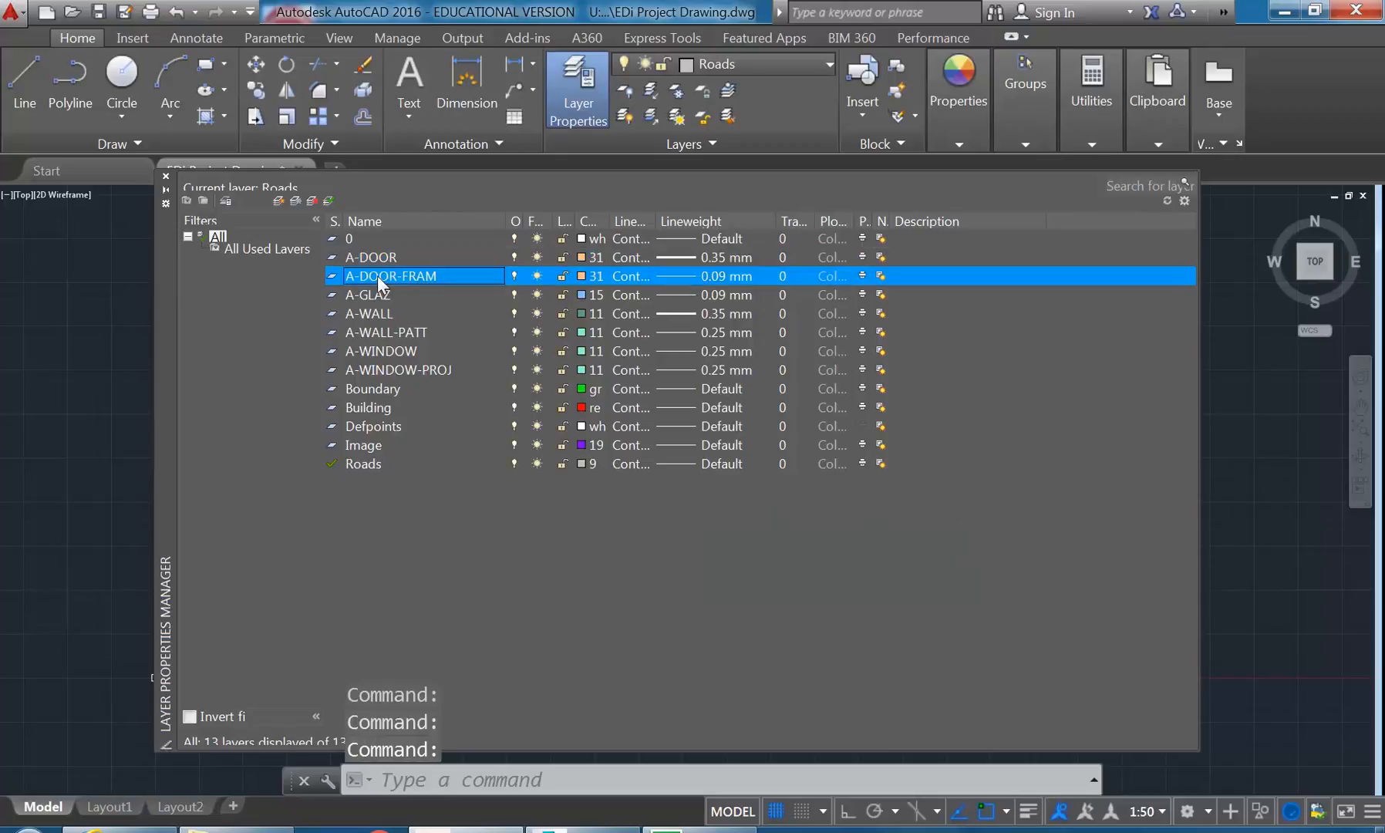
pyautogui.click(673, 276)
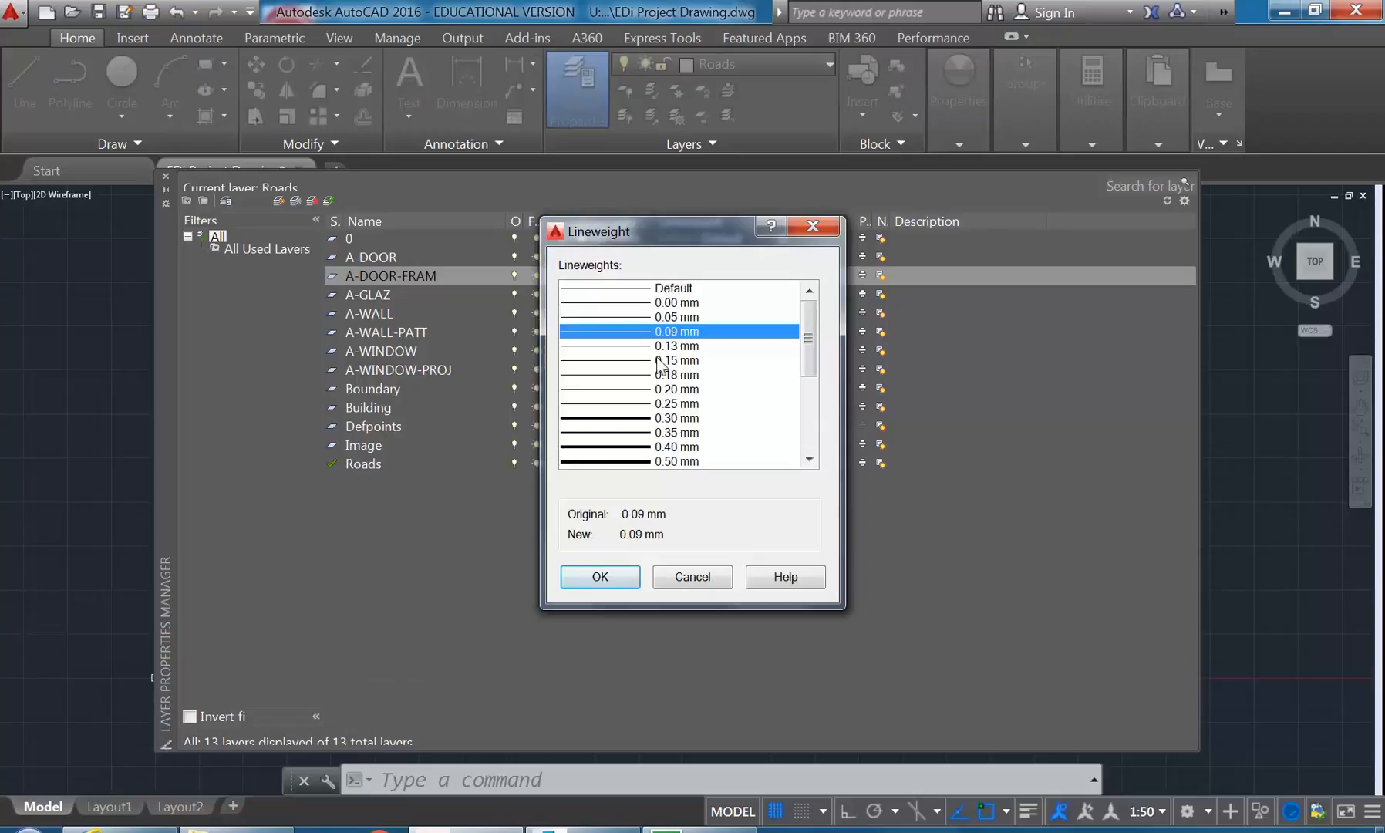
pyautogui.click(621, 403)
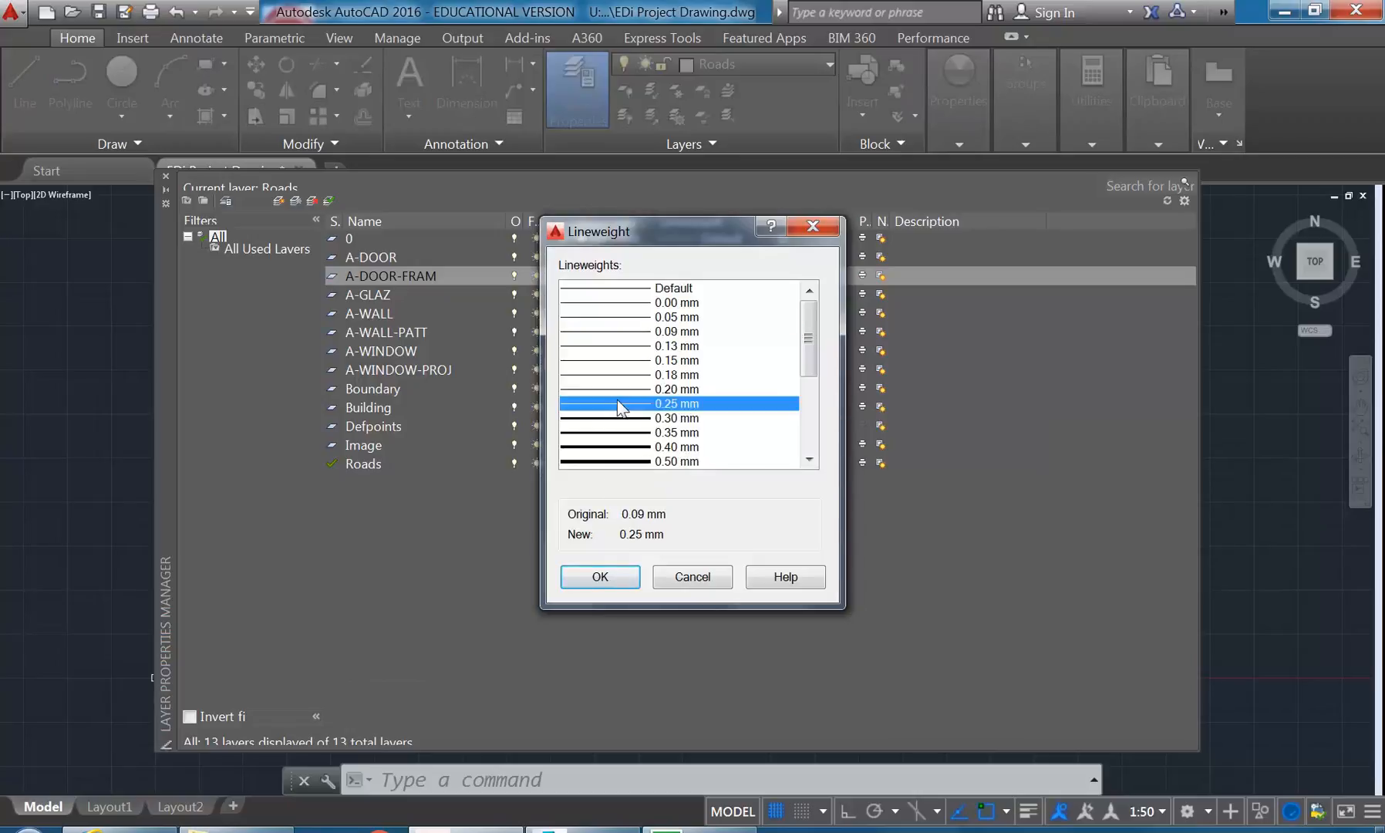
pyautogui.click(598, 576)
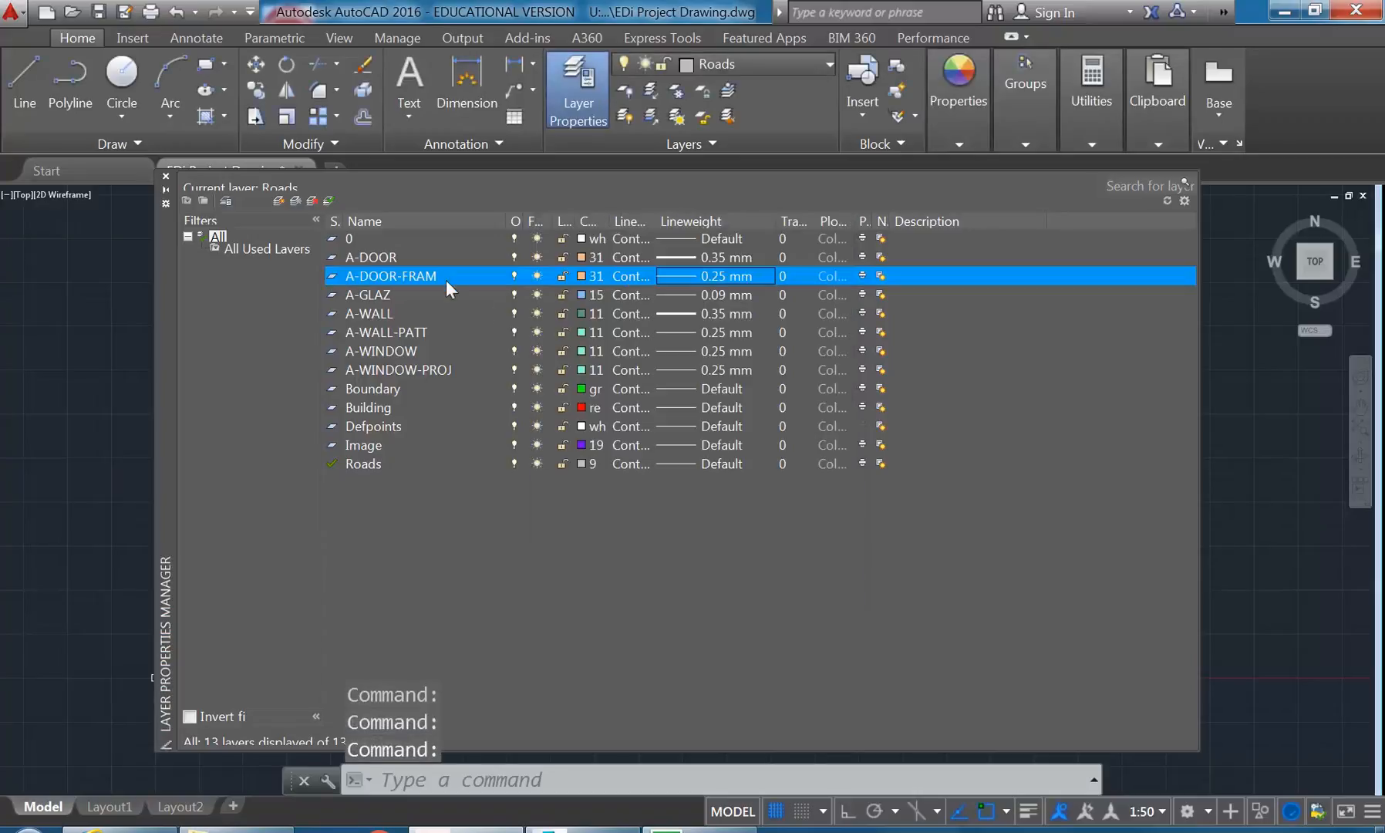
pyautogui.click(386, 255)
pyautogui.click(391, 276)
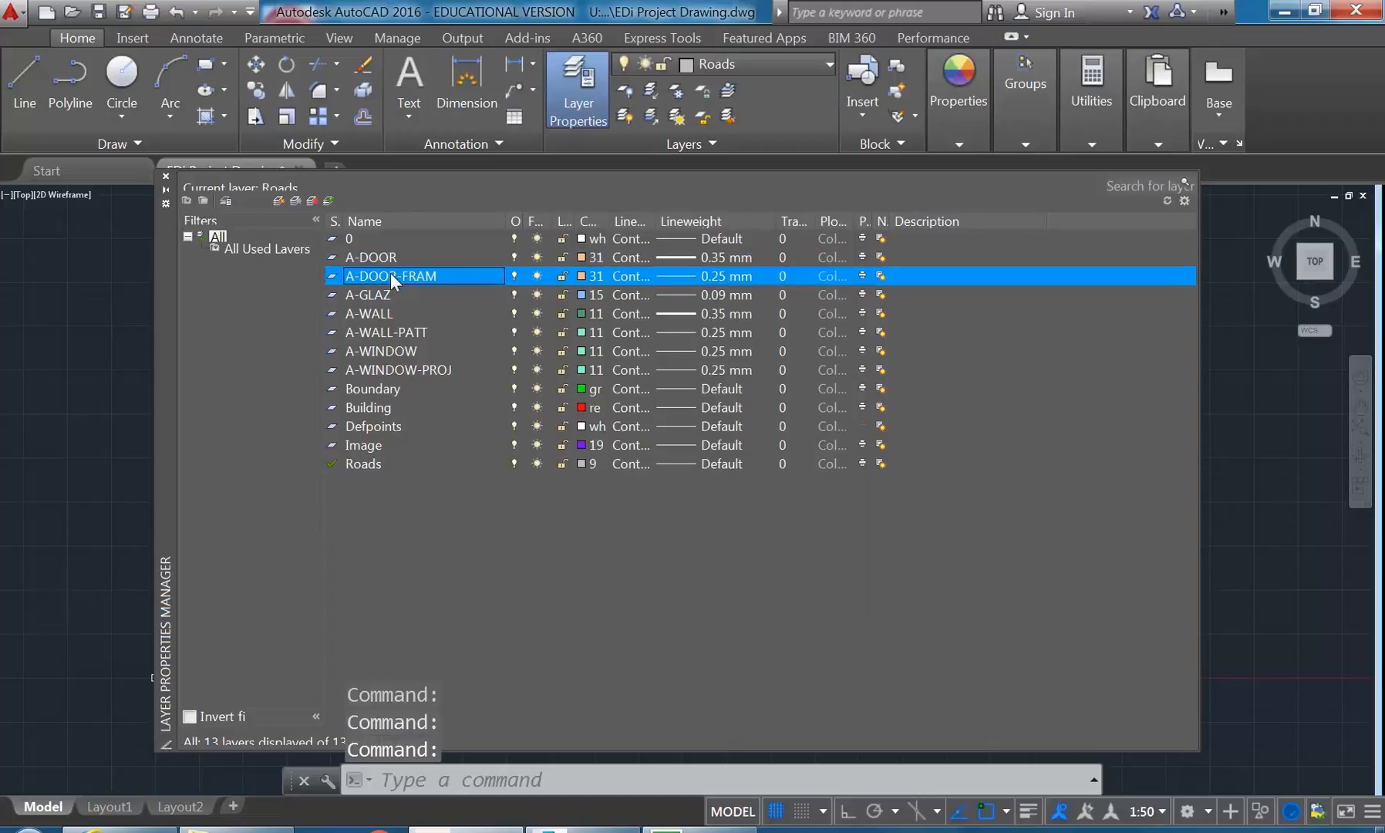
pyautogui.click(392, 255)
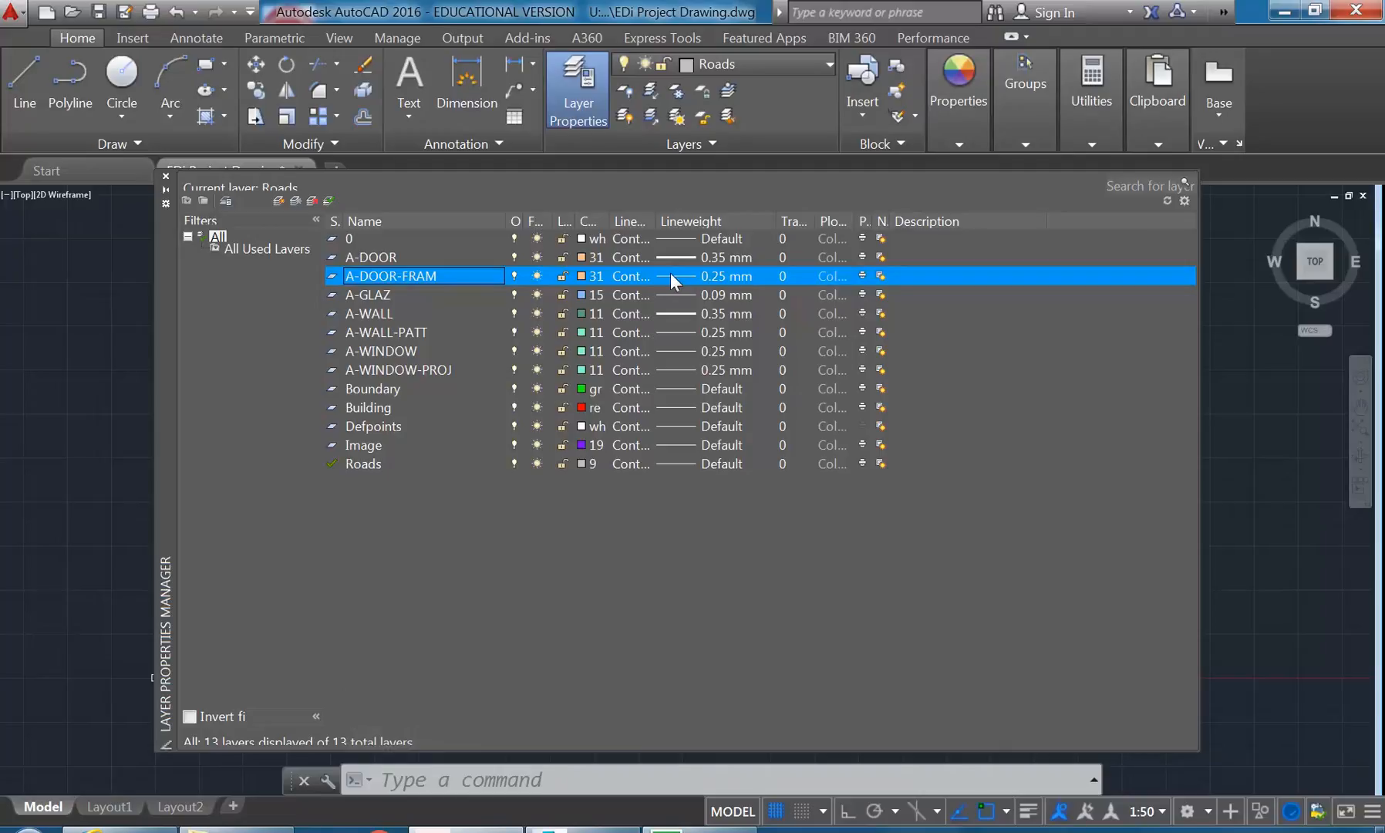
# - Set the lineweight of the A-GLAZ layer to 0.40 mm
pyautogui.click(378, 293)
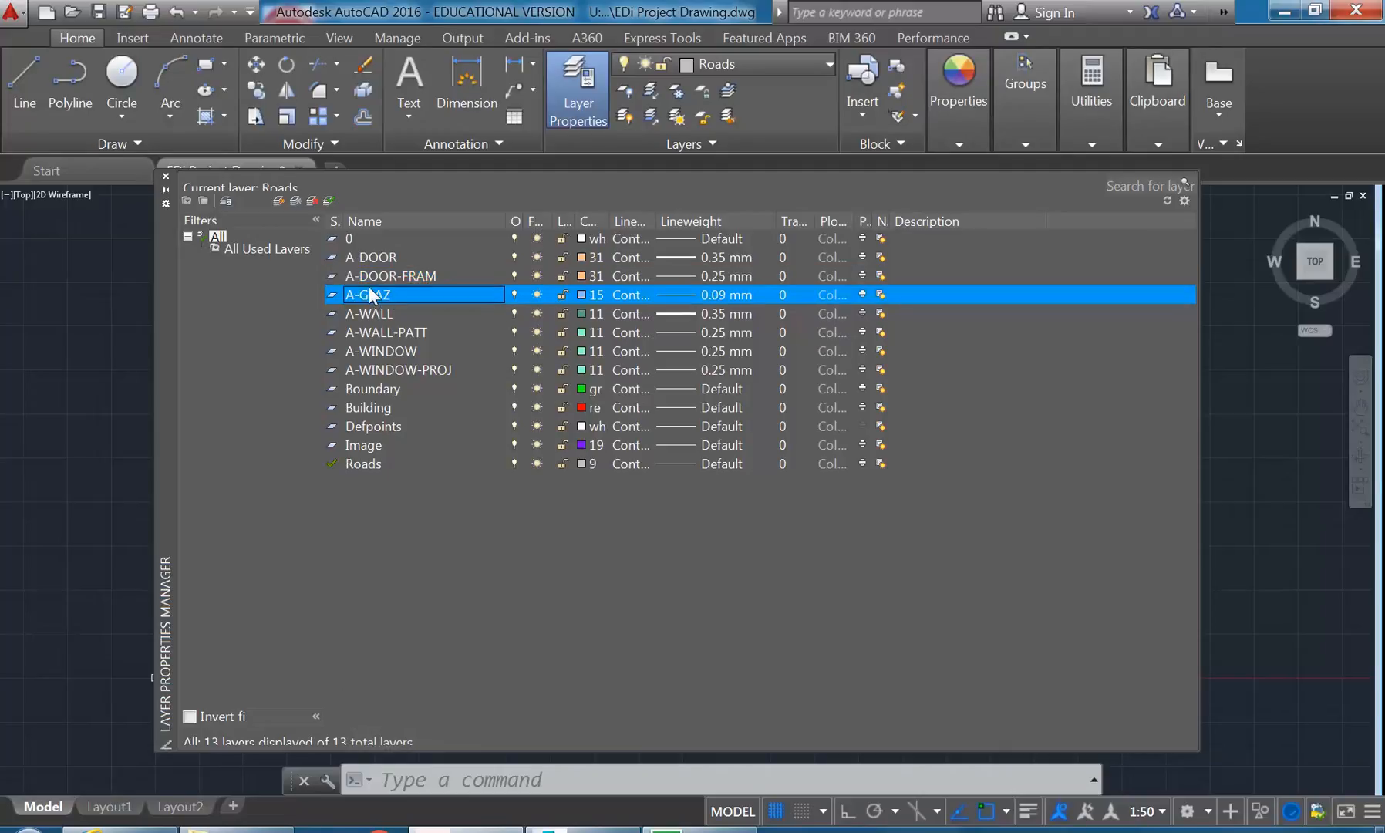
pyautogui.click(683, 292)
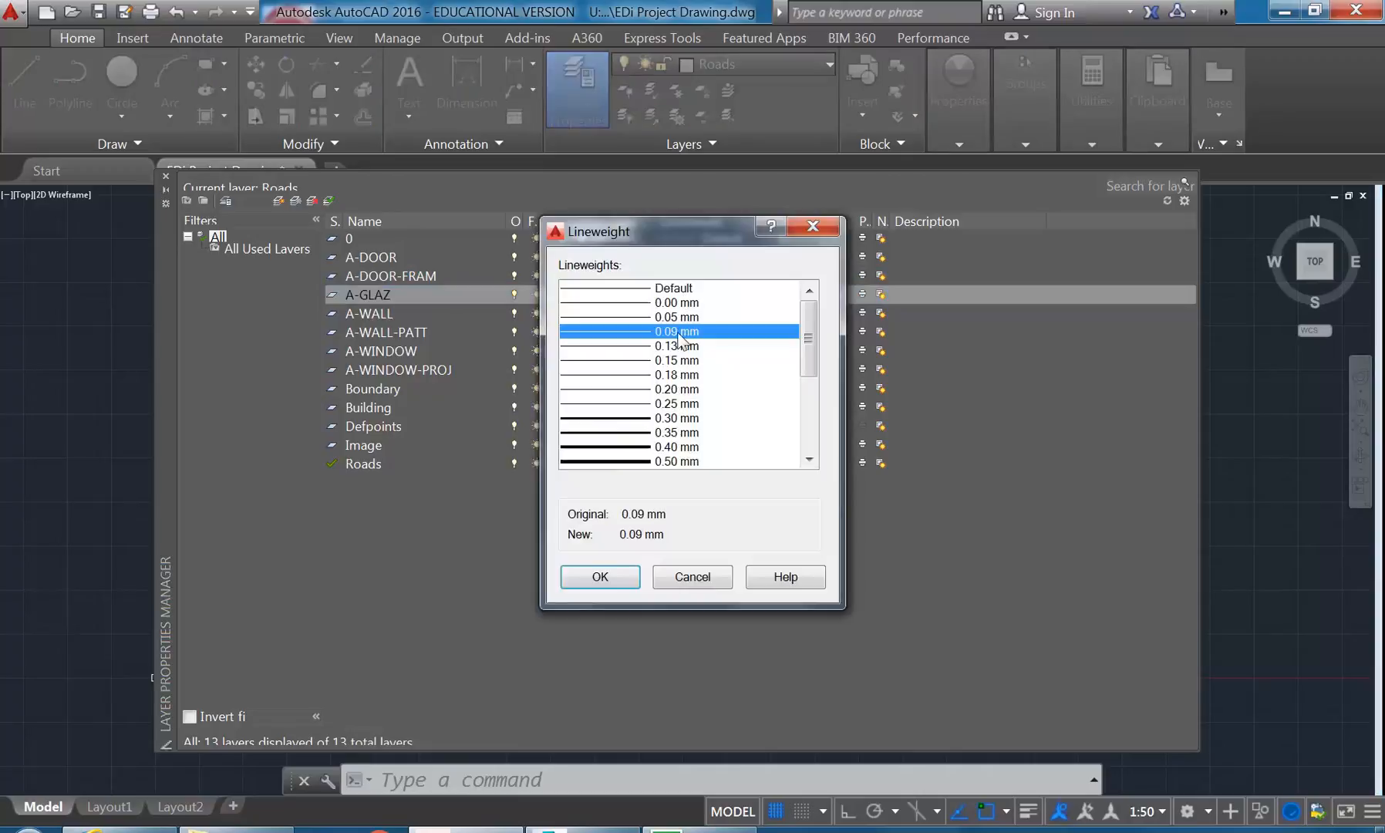
pyautogui.click(613, 433)
pyautogui.click(617, 447)
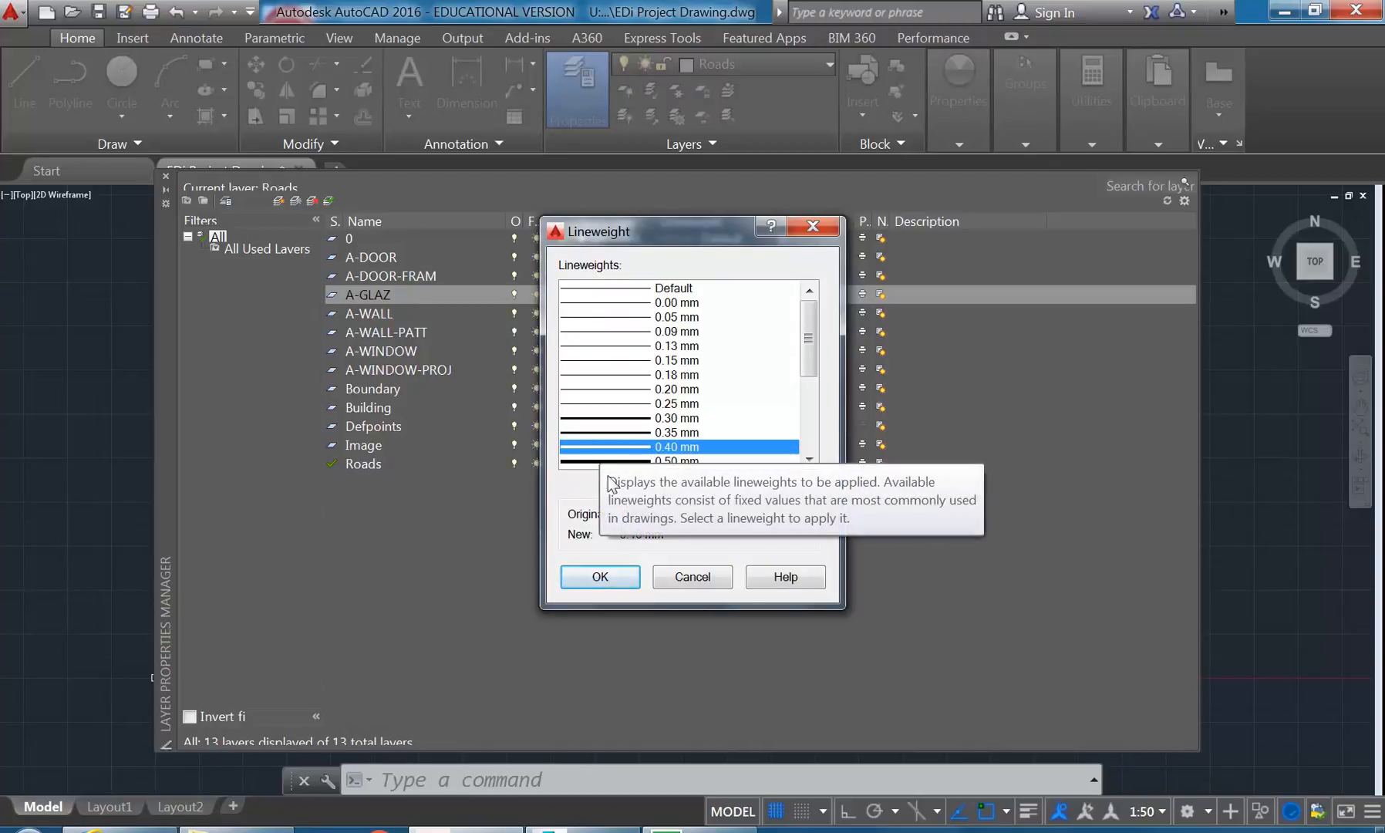
pyautogui.click(603, 578)
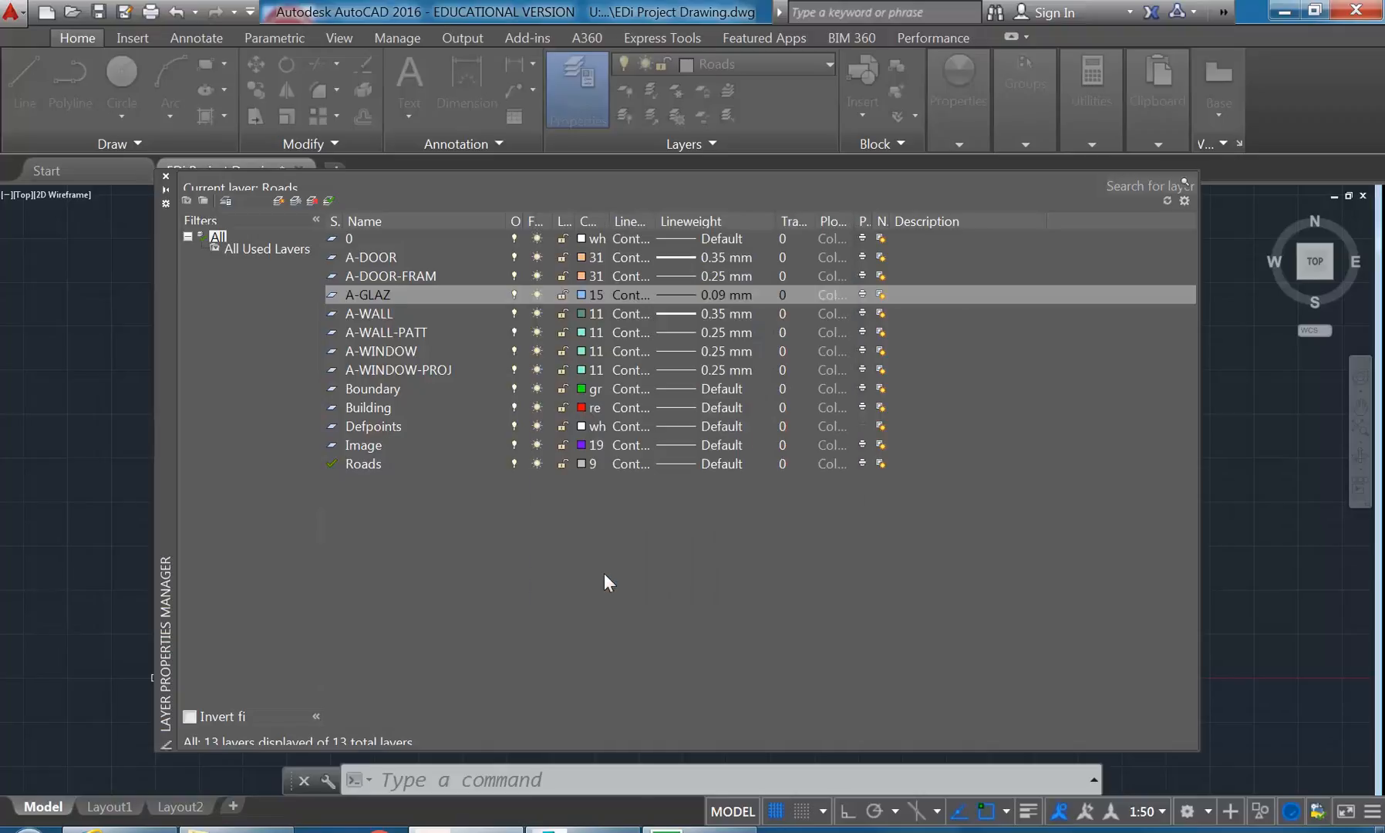
# - Set the lineweight of the A-WALL-PATT layer to 0.15 mm
pyautogui.click(380, 316)
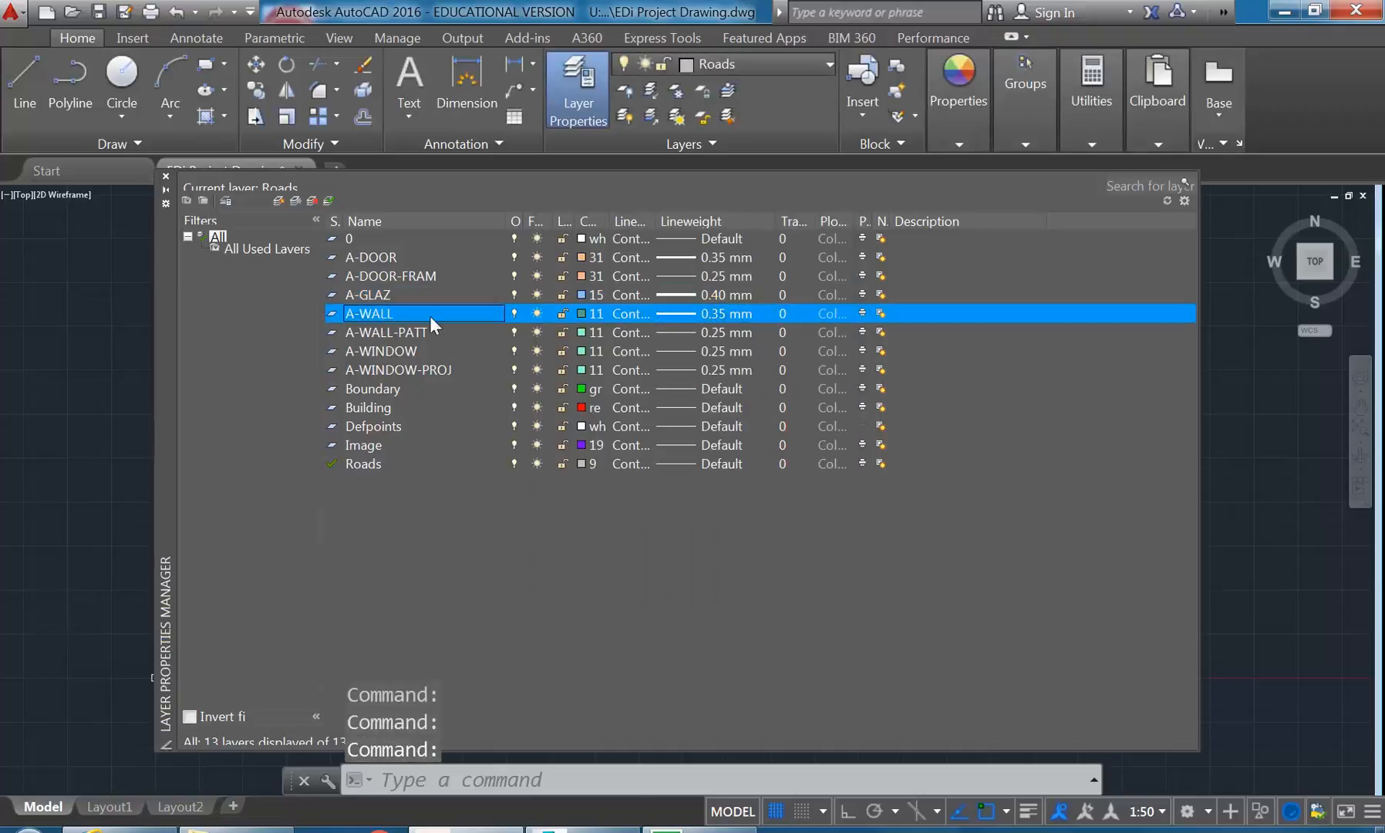
pyautogui.click(379, 332)
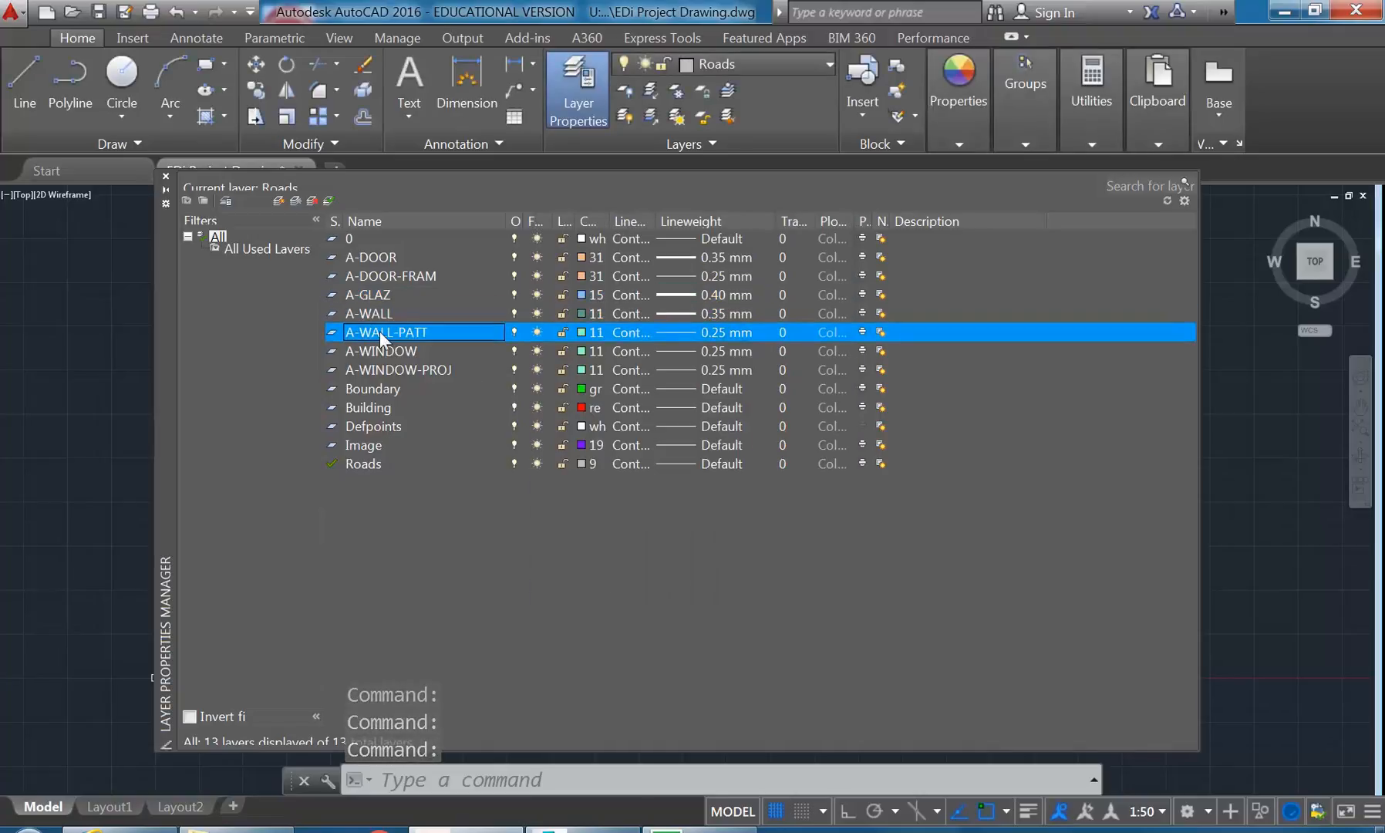
pyautogui.click(676, 334)
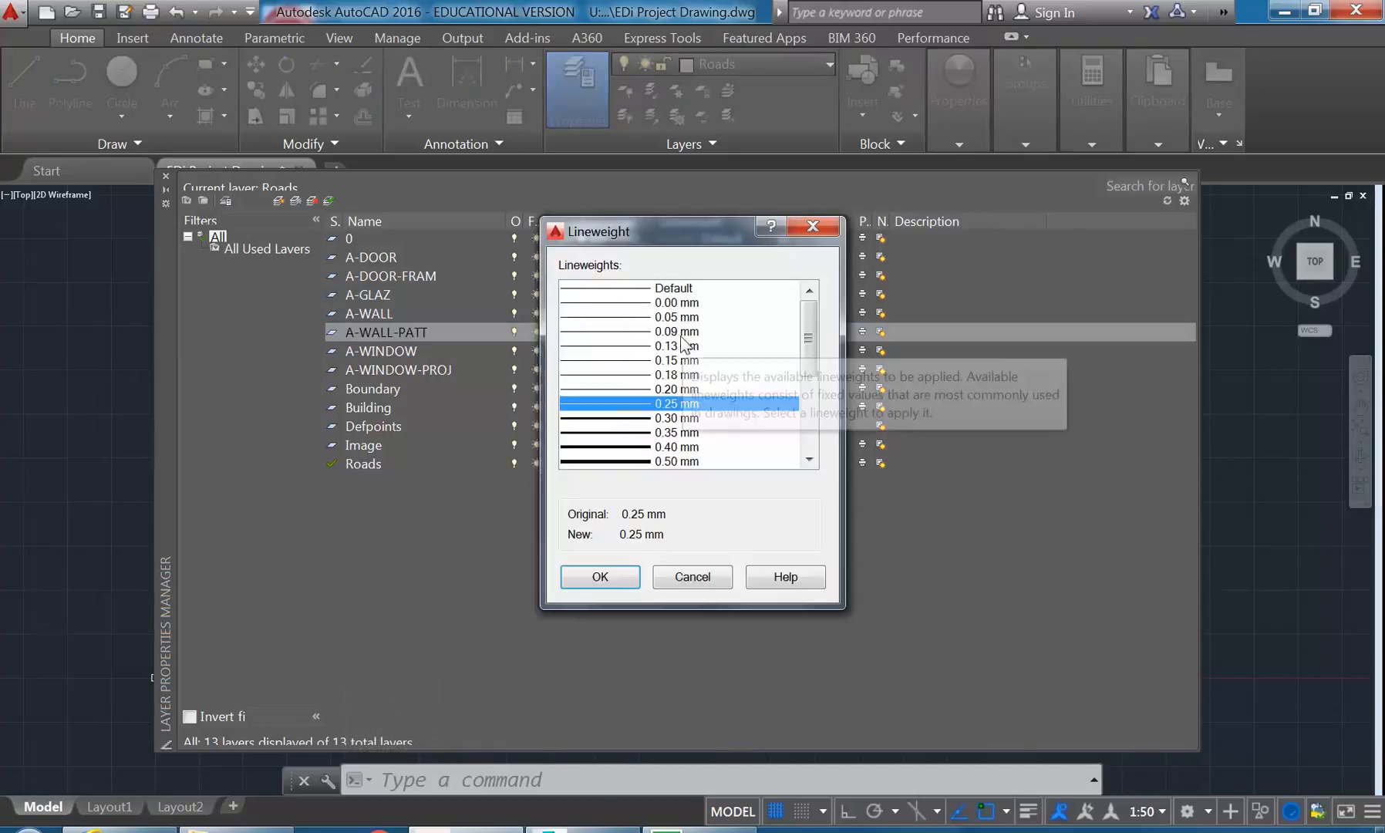
pyautogui.click(607, 360)
pyautogui.click(605, 346)
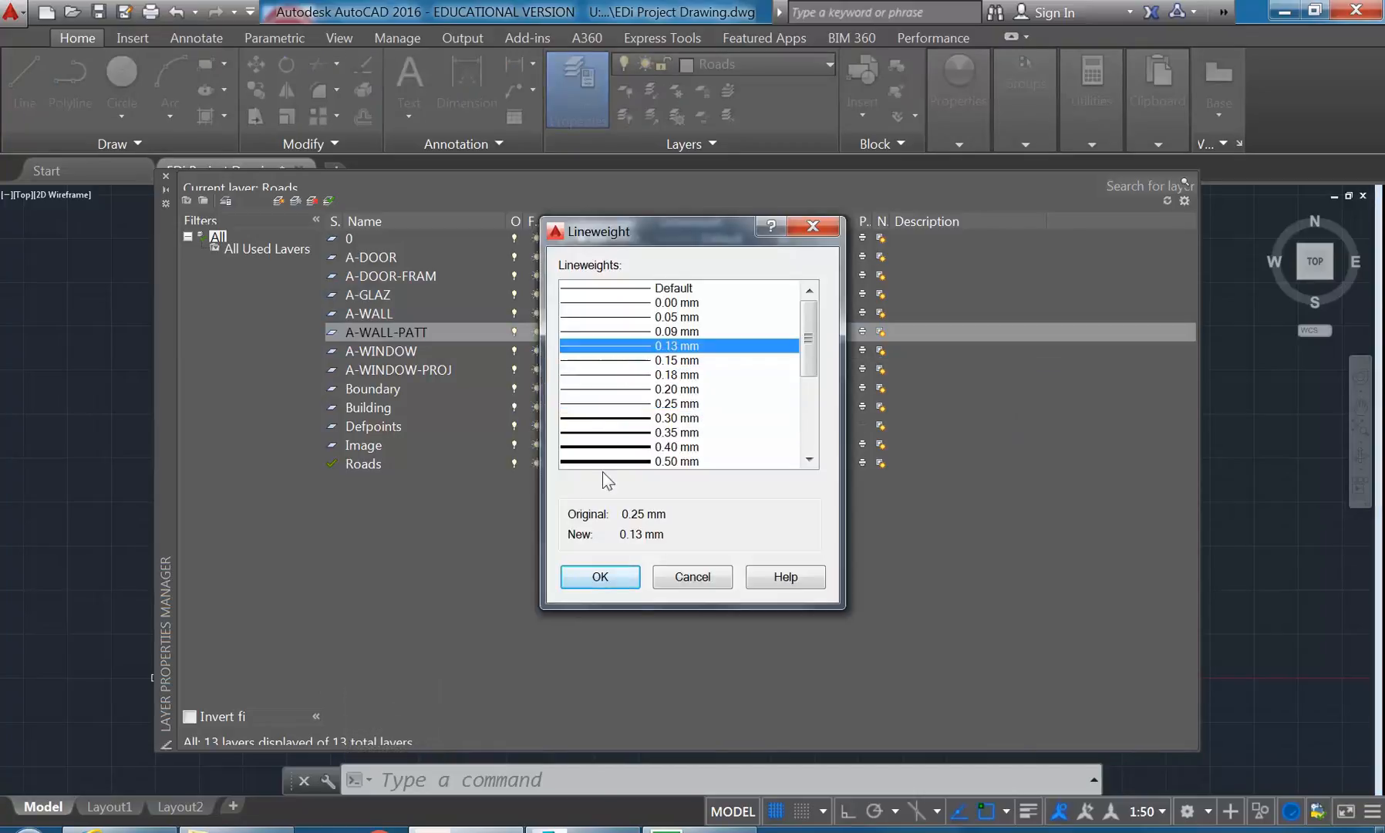
pyautogui.click(601, 360)
pyautogui.click(608, 575)
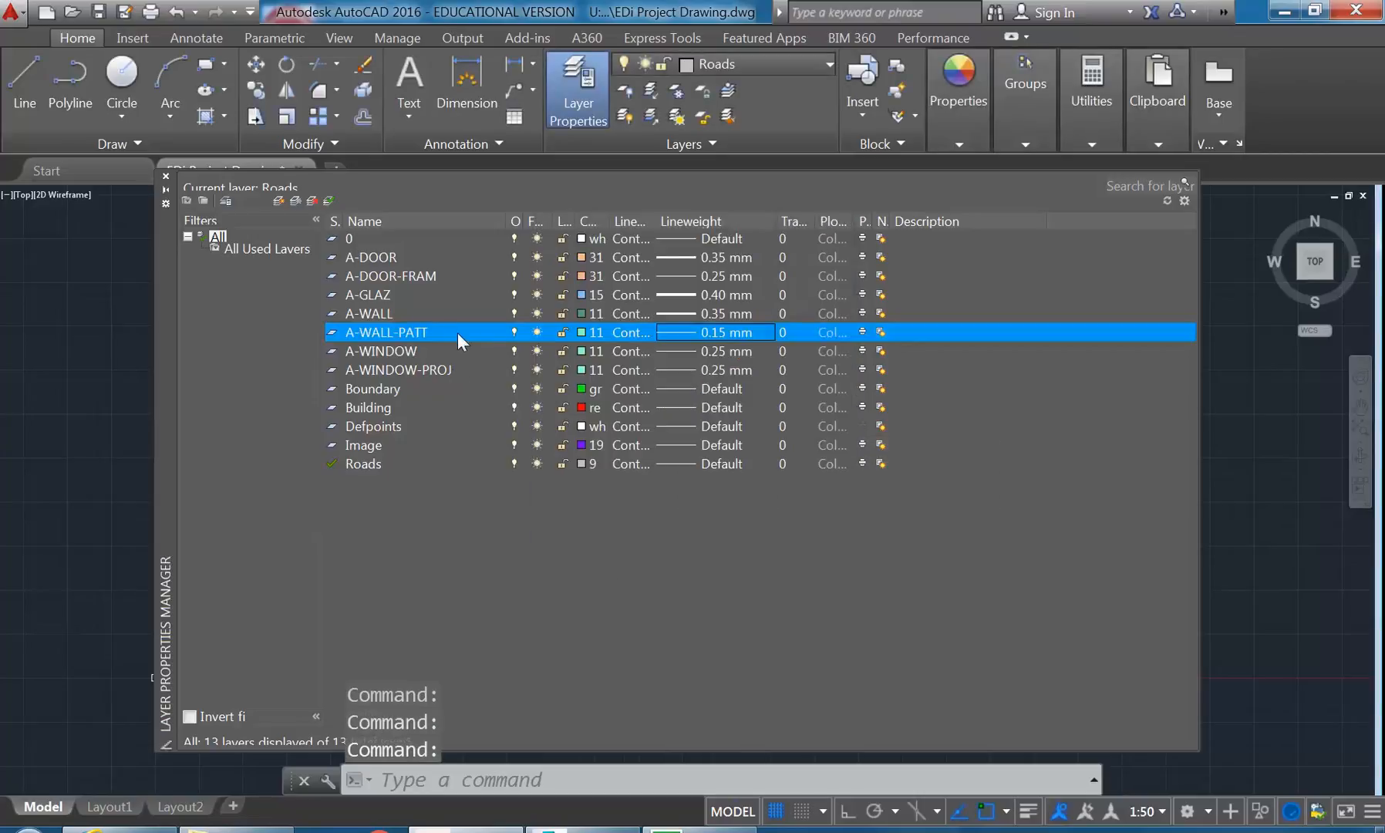
# - Check the lineweight setting of the A-WINDOW layer and accept it at 0.25 mm
pyautogui.click(378, 354)
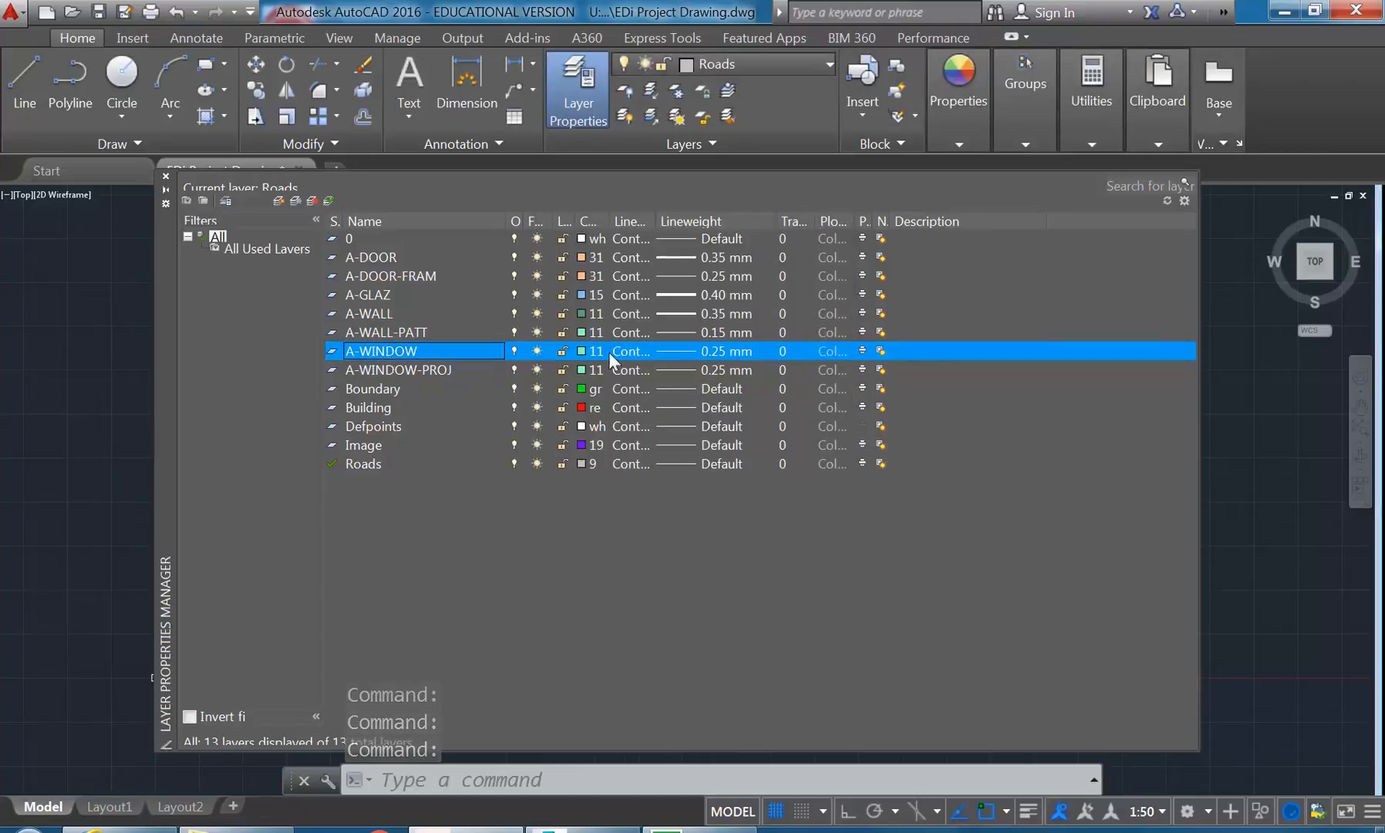
pyautogui.click(680, 353)
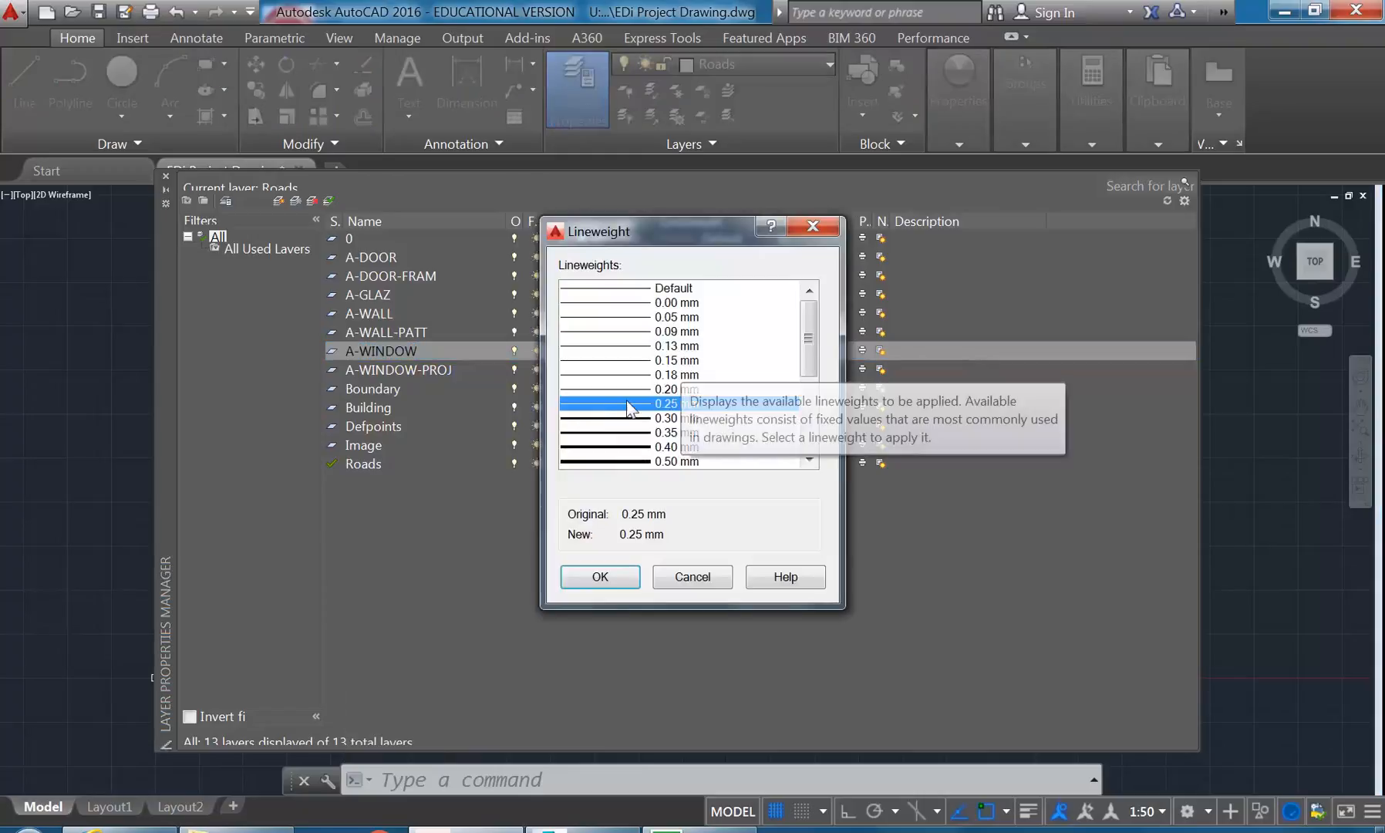
pyautogui.click(598, 576)
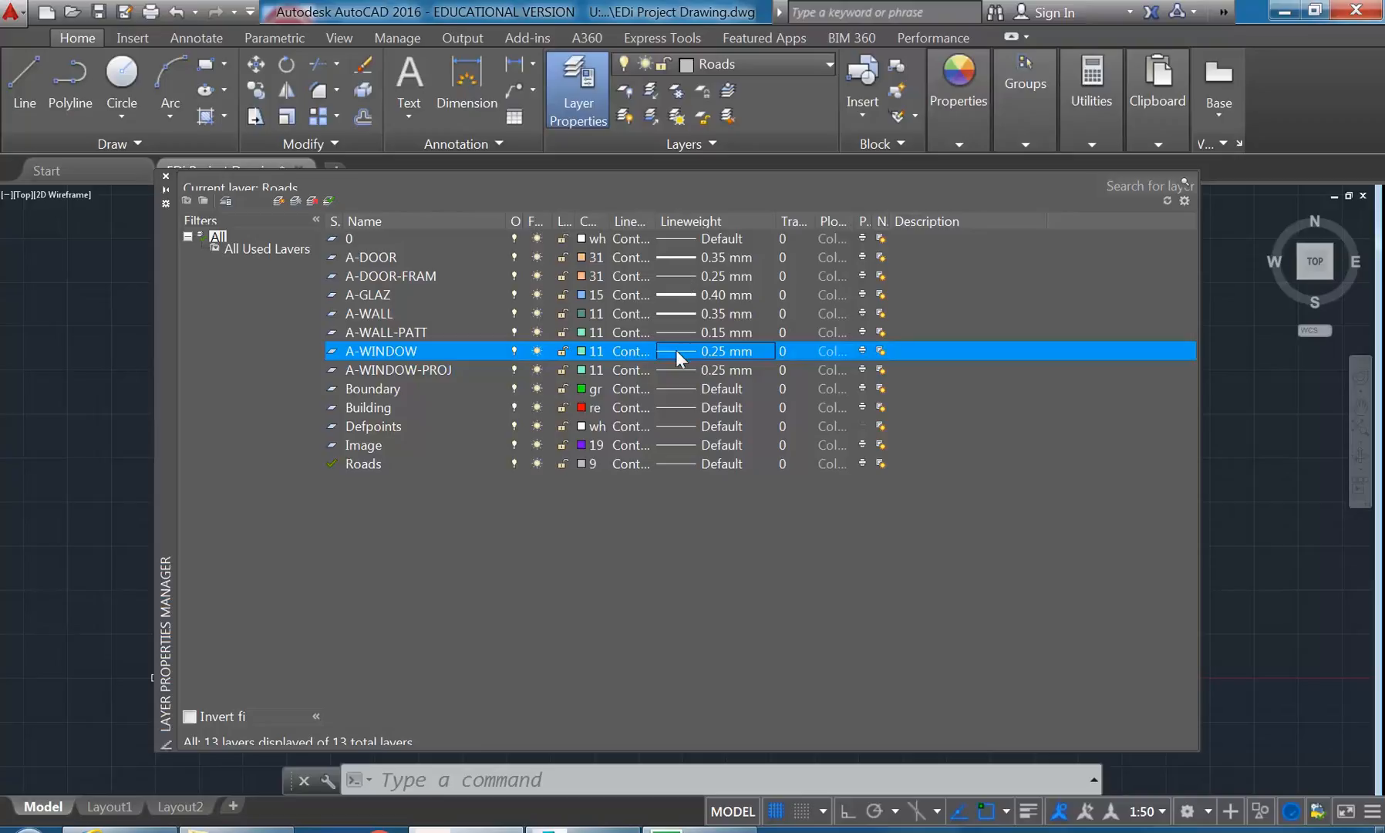
# - Set the lineweight of the A-WINDOW-PROJ layer to 0.13 mm
pyautogui.click(397, 370)
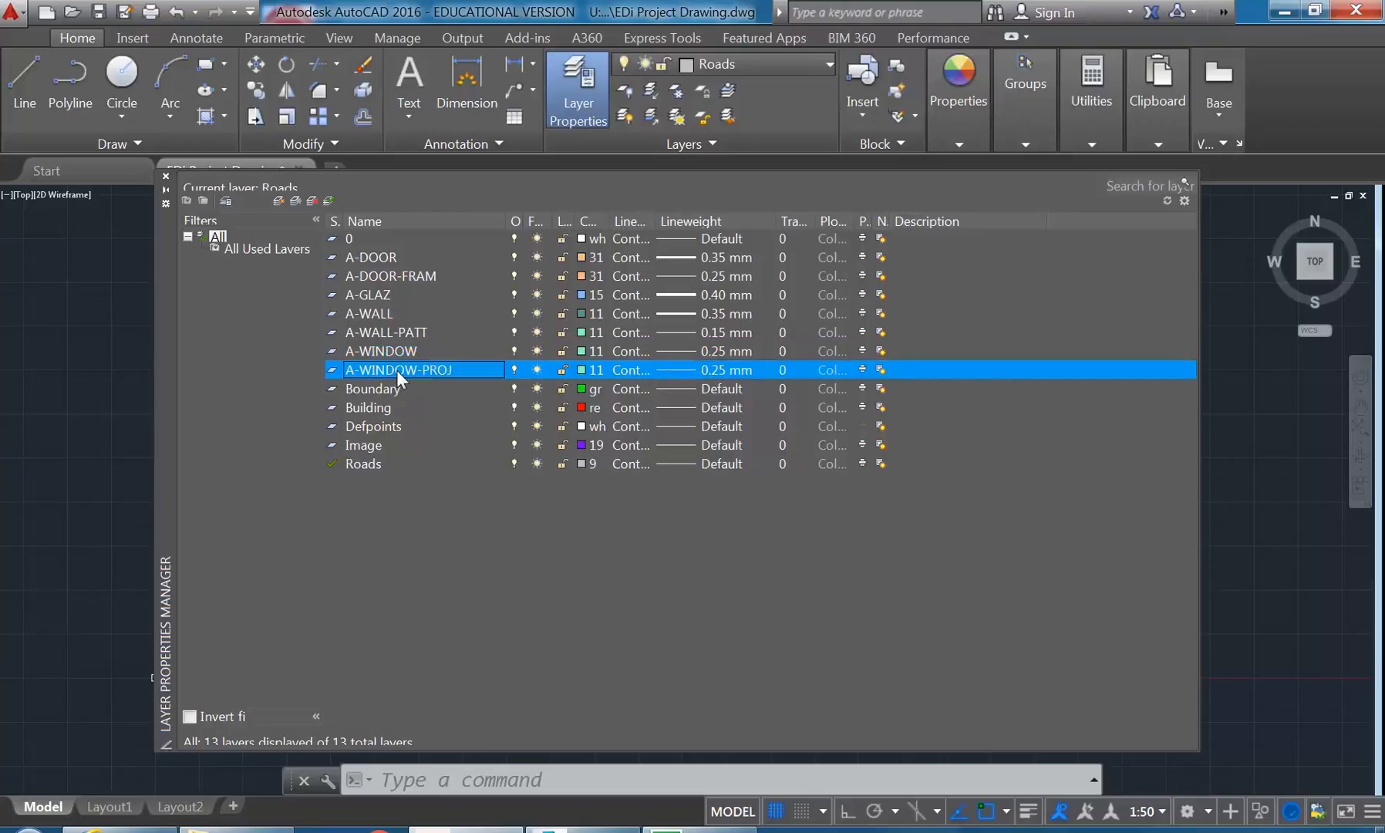
pyautogui.click(682, 369)
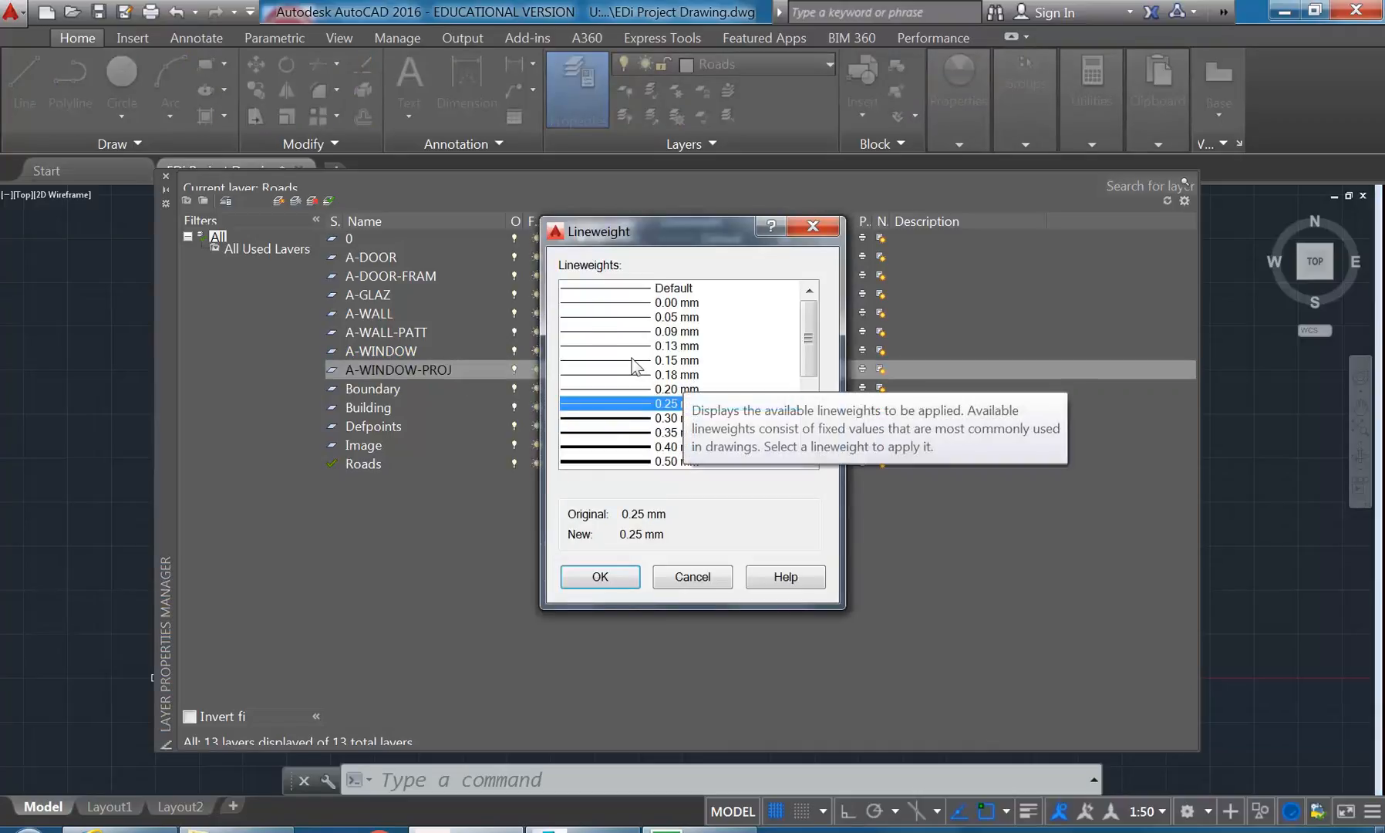
pyautogui.click(625, 345)
pyautogui.moveTo(650, 225); pyautogui.dragTo(880, 257)
pyautogui.click(846, 392)
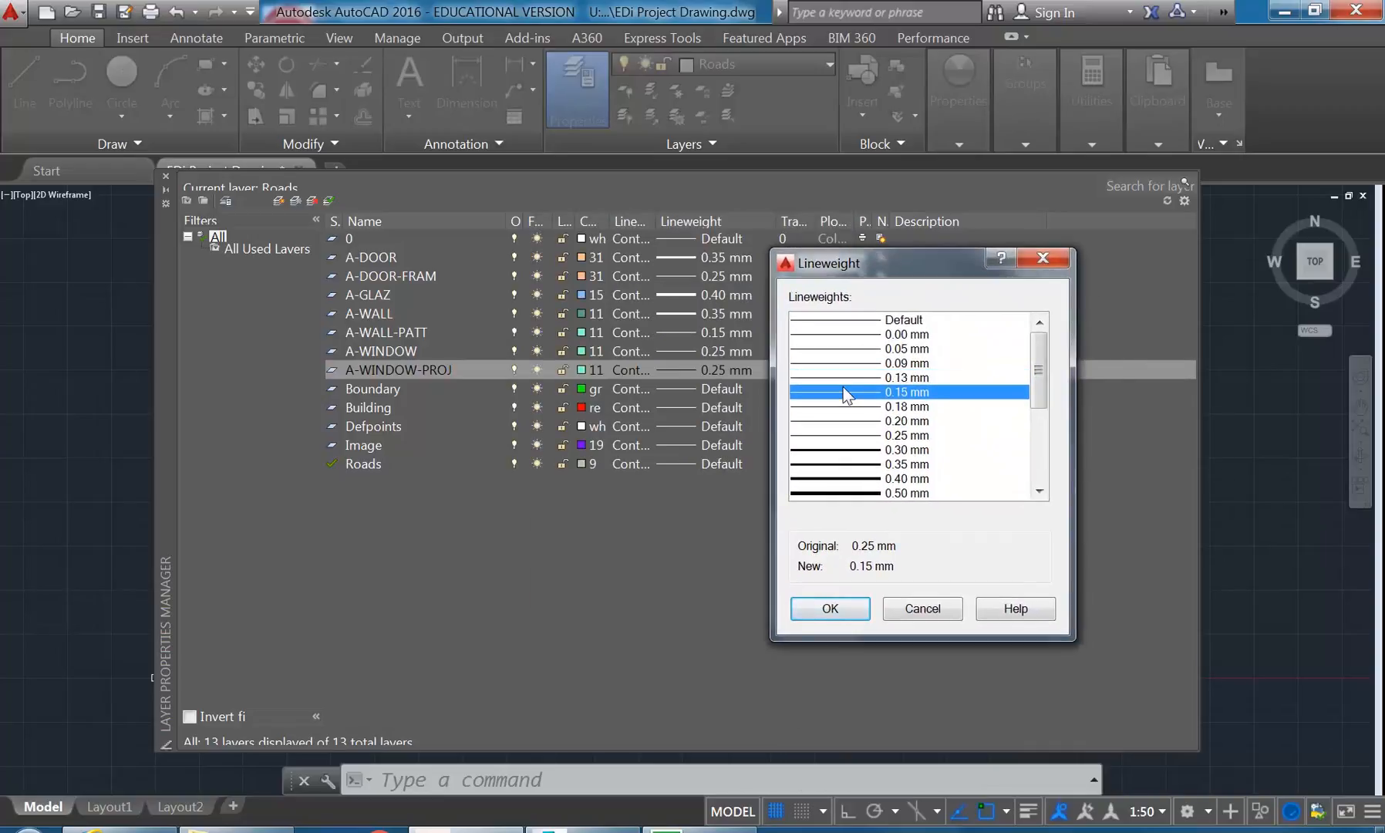
pyautogui.click(845, 375)
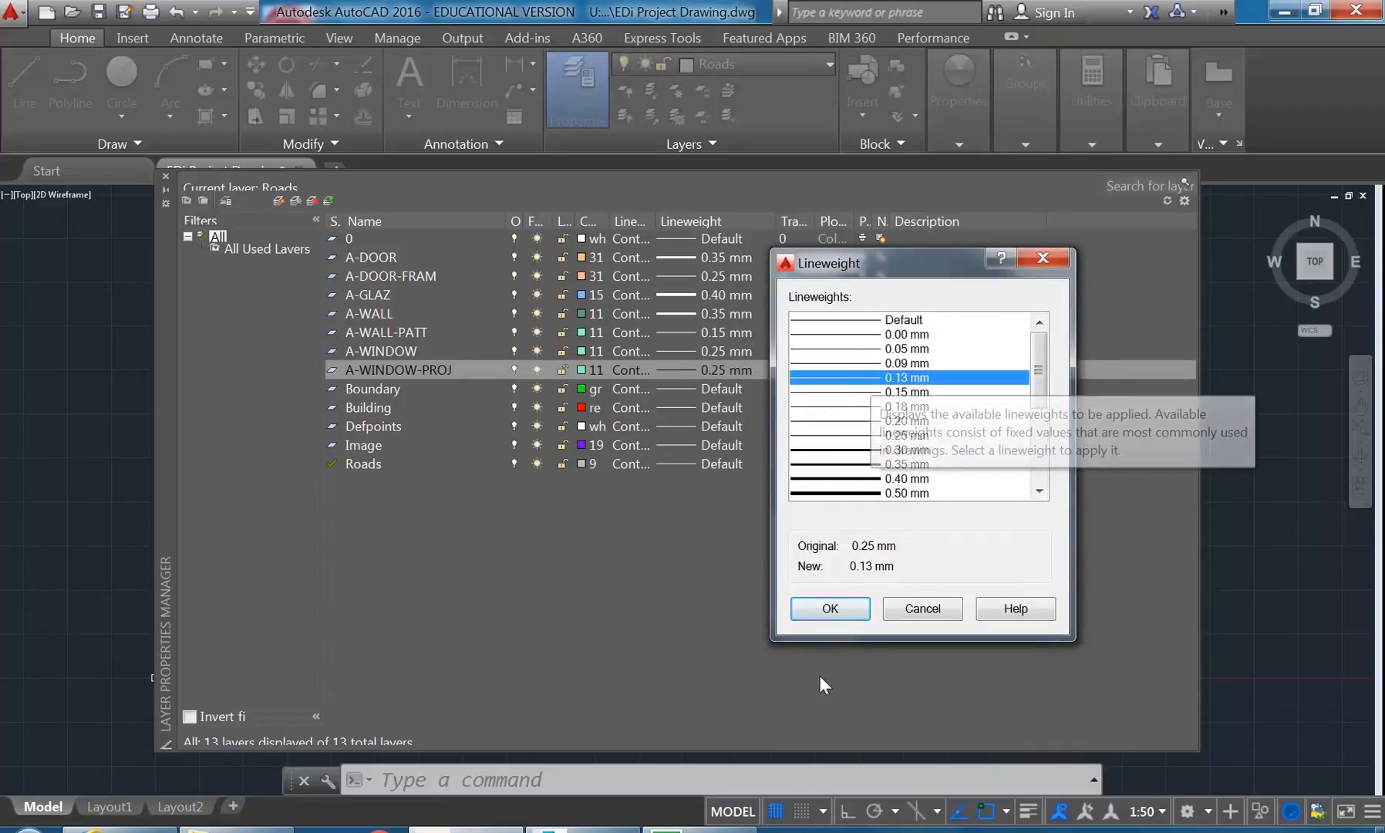
pyautogui.click(830, 609)
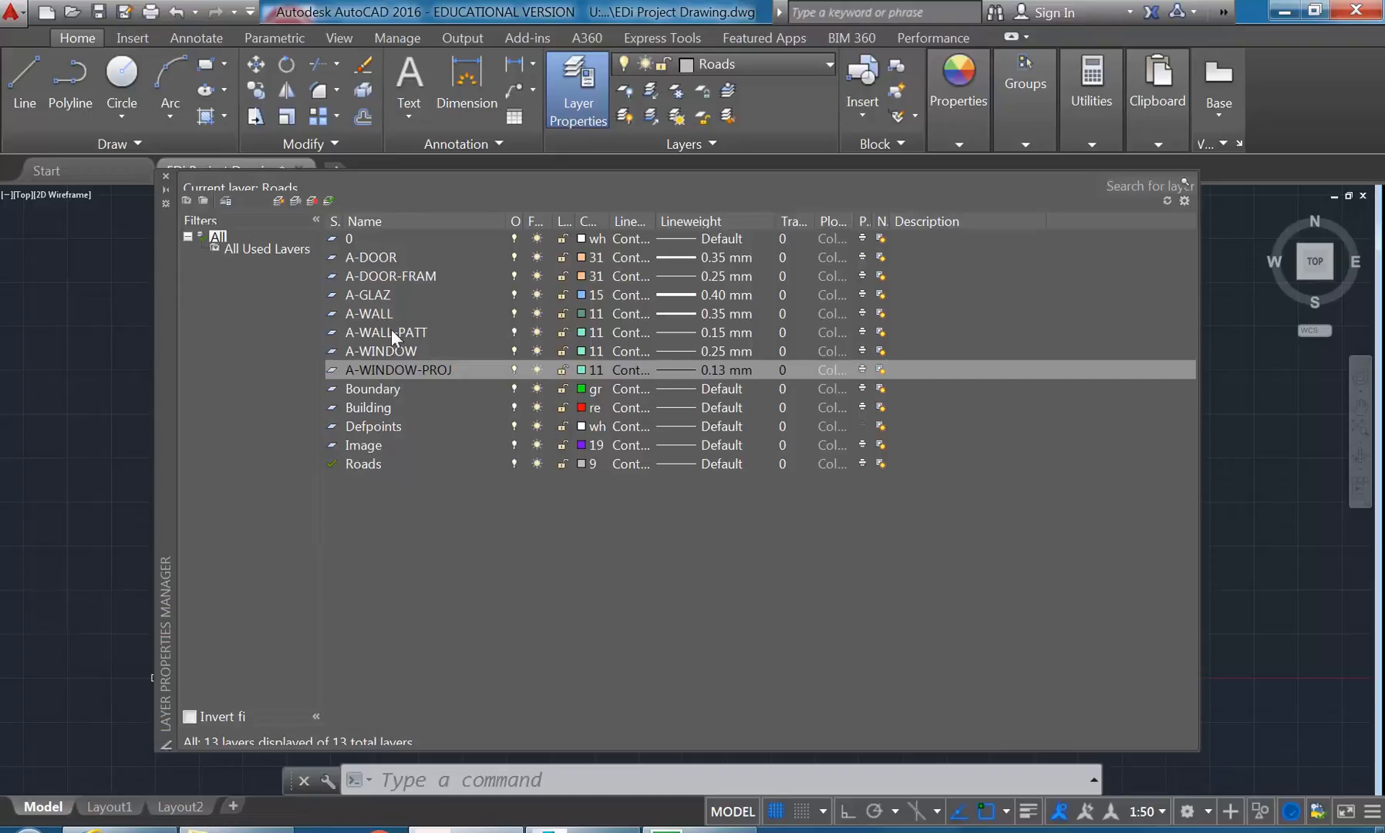
# - Review the lineweights of the door, glazing, wall pattern and window layers one after another
pyautogui.click(384, 261)
pyautogui.click(389, 275)
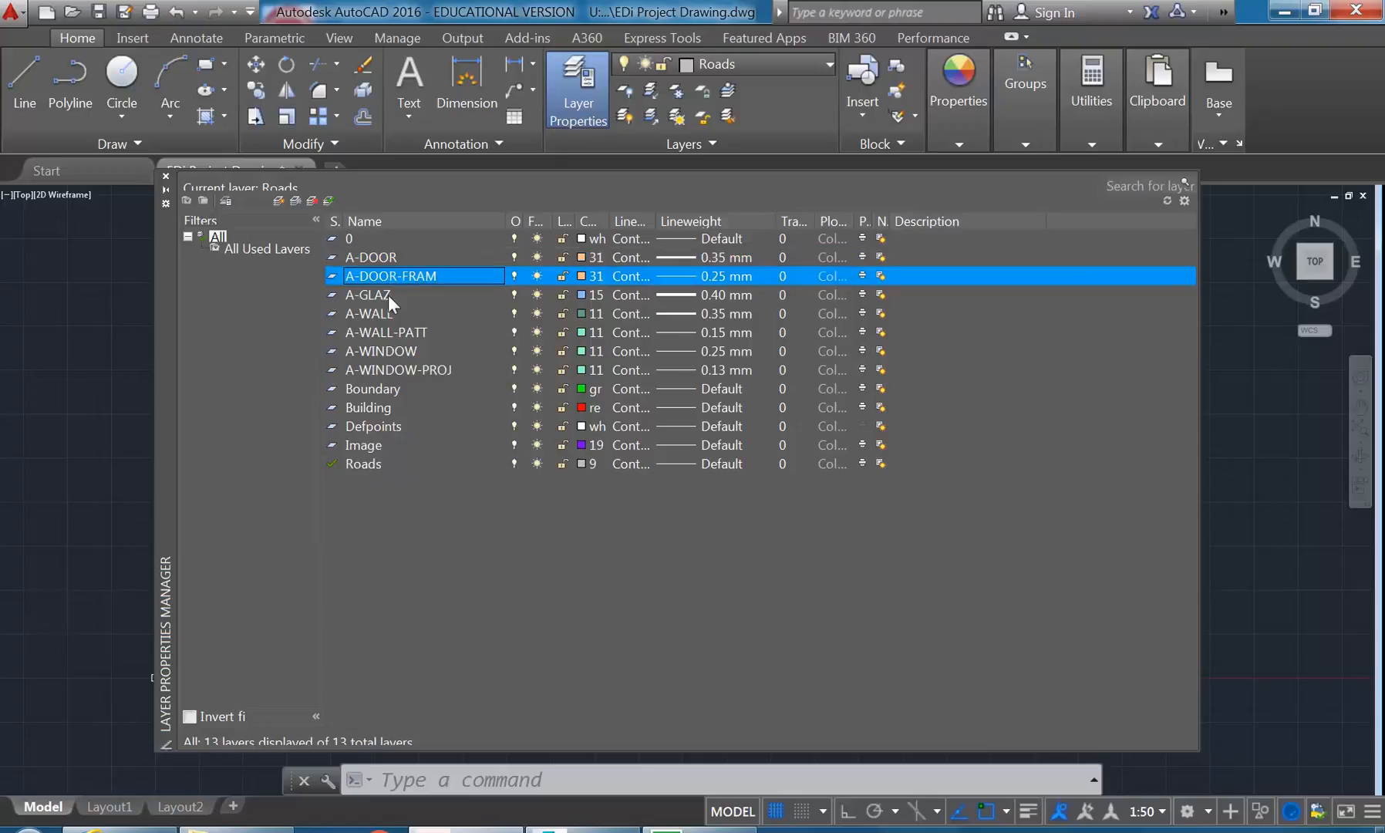
pyautogui.click(387, 296)
pyautogui.click(391, 334)
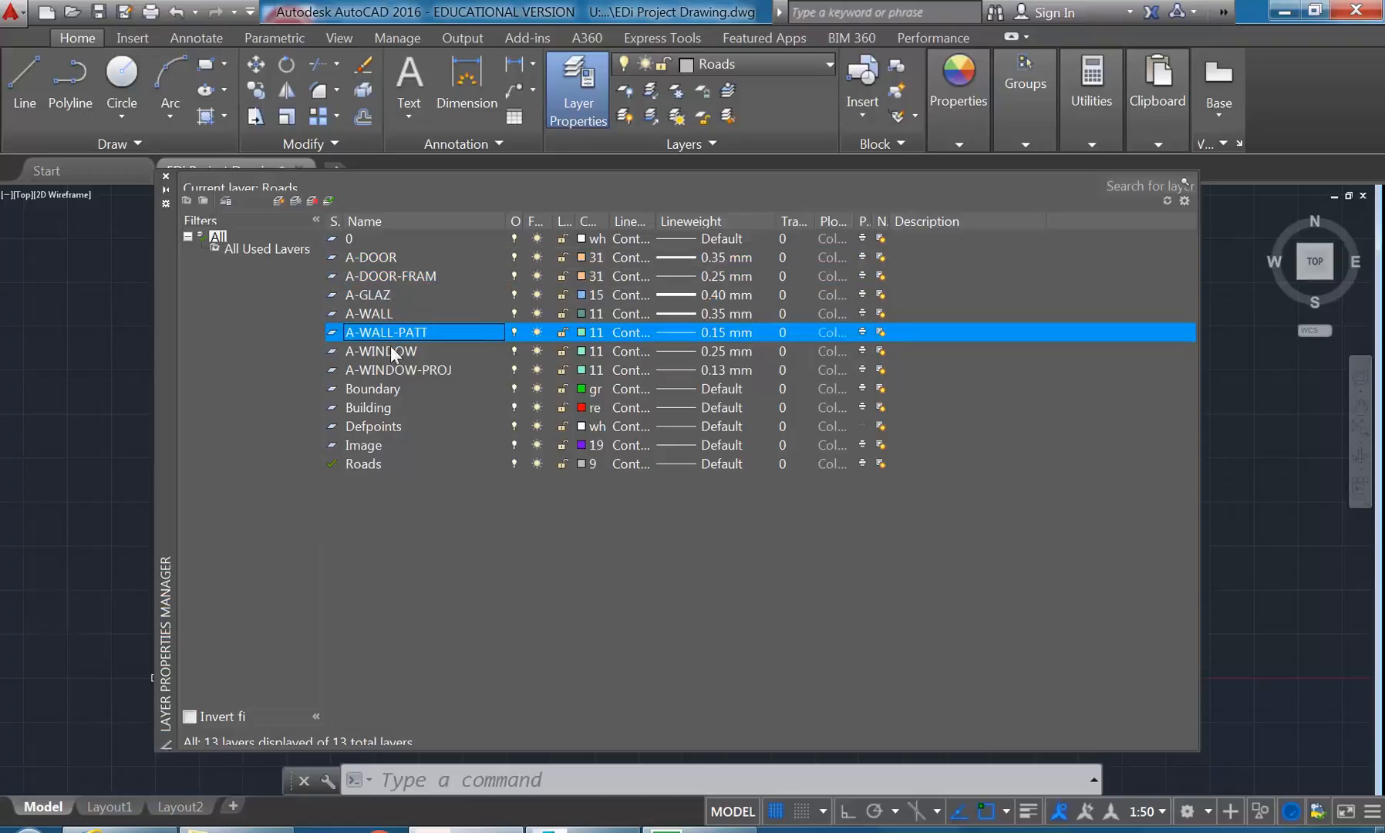
pyautogui.click(394, 367)
pyautogui.click(383, 354)
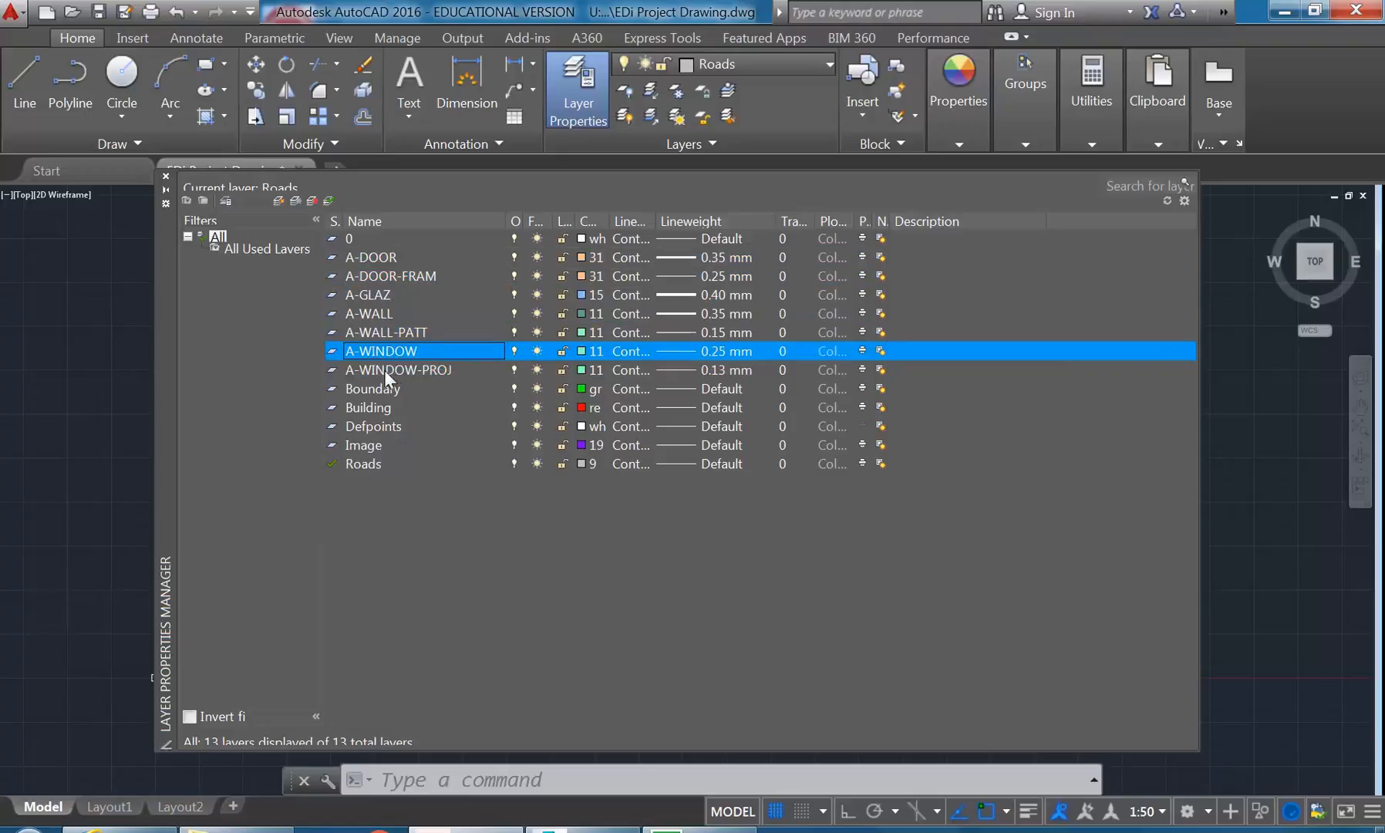
pyautogui.click(386, 370)
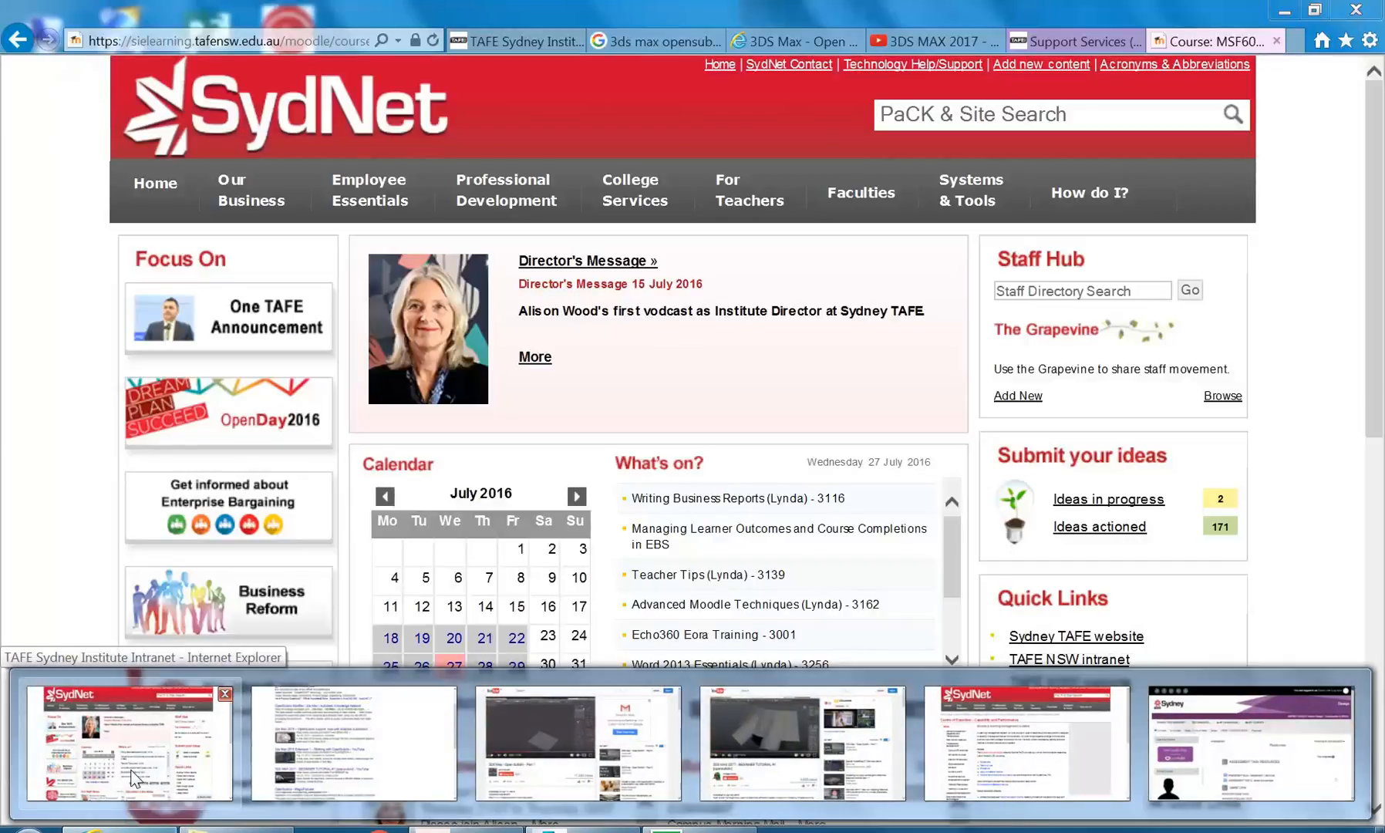
# - Switch to the Internet Explorer window showing SydNet and open Google in a new tab
pyautogui.click(133, 779)
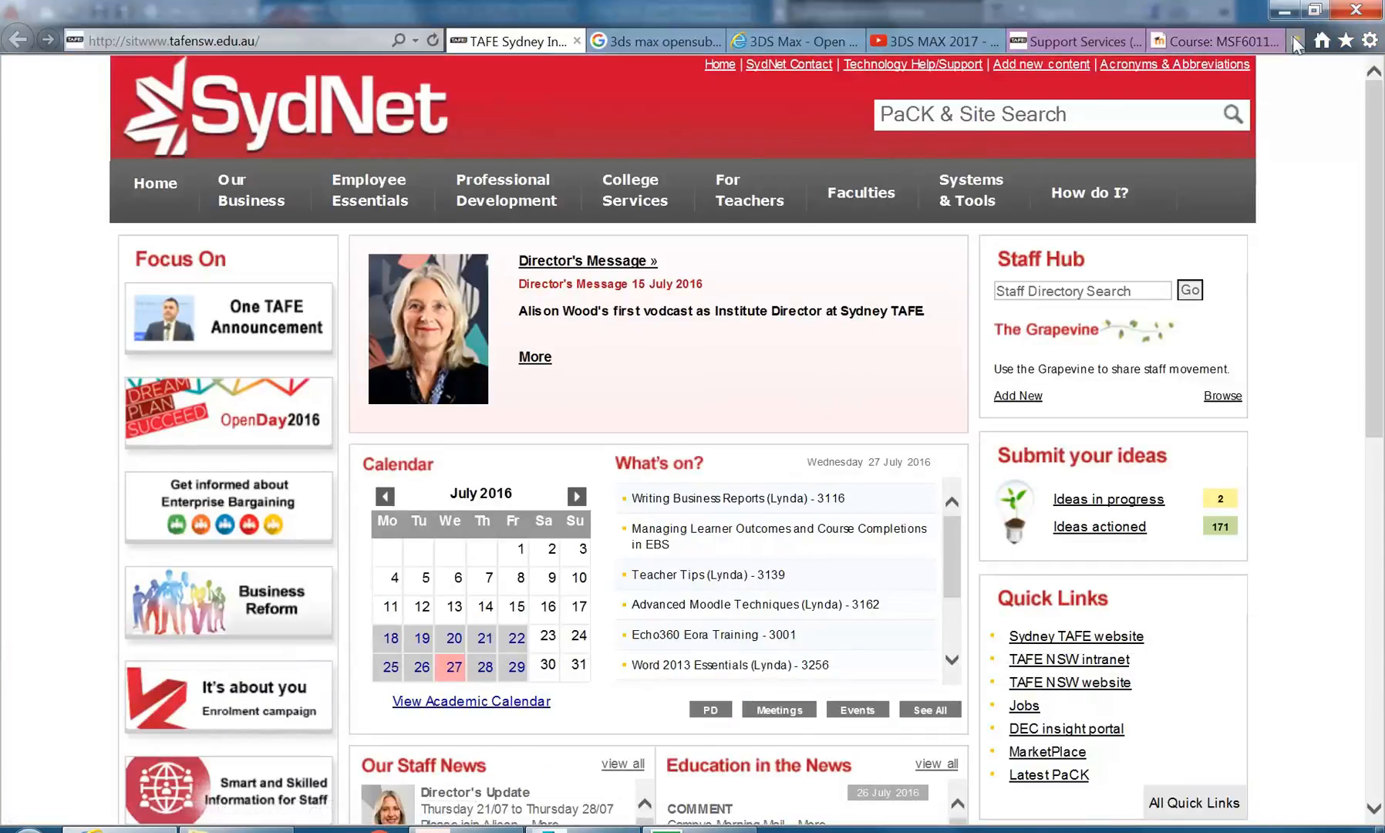
pyautogui.click(1298, 40)
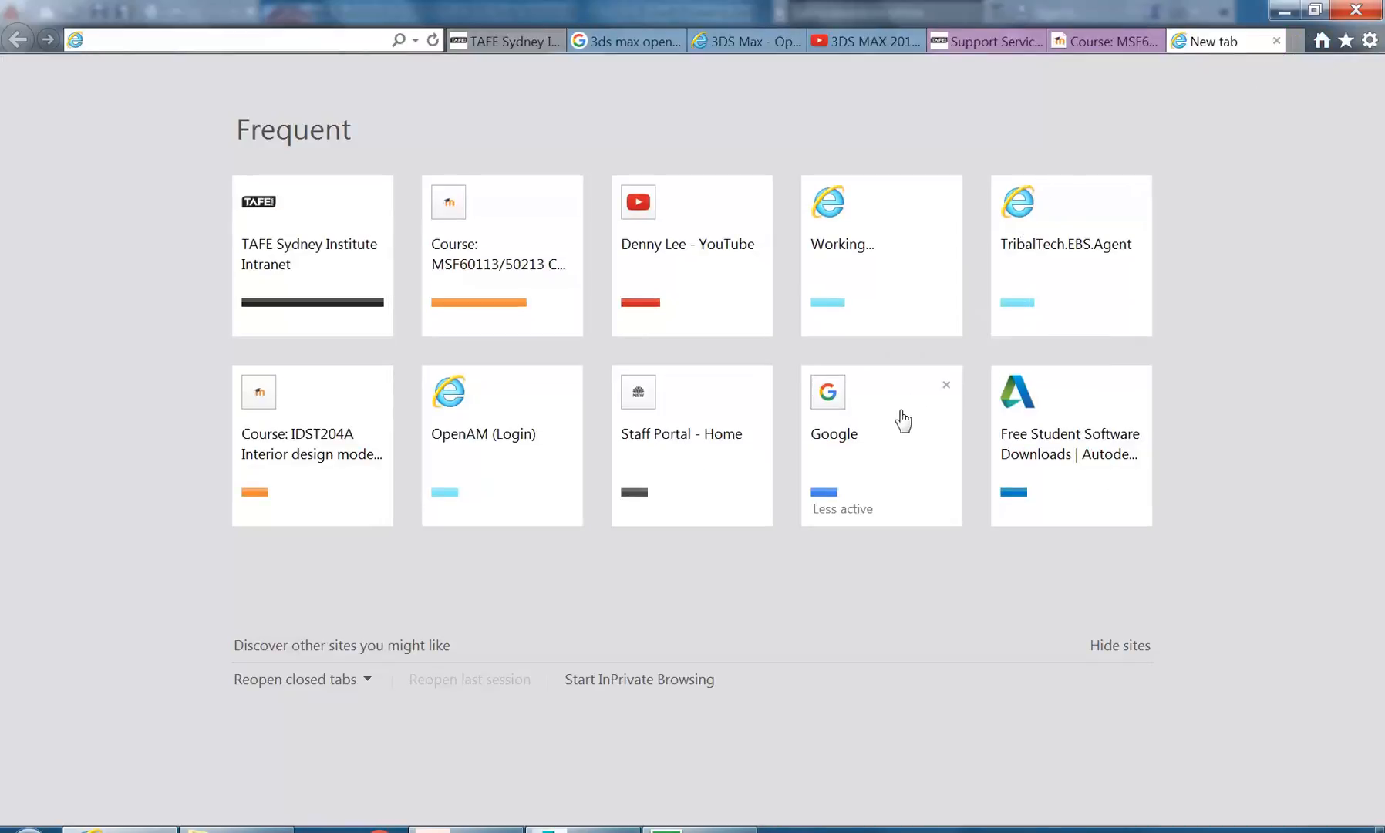
pyautogui.click(883, 451)
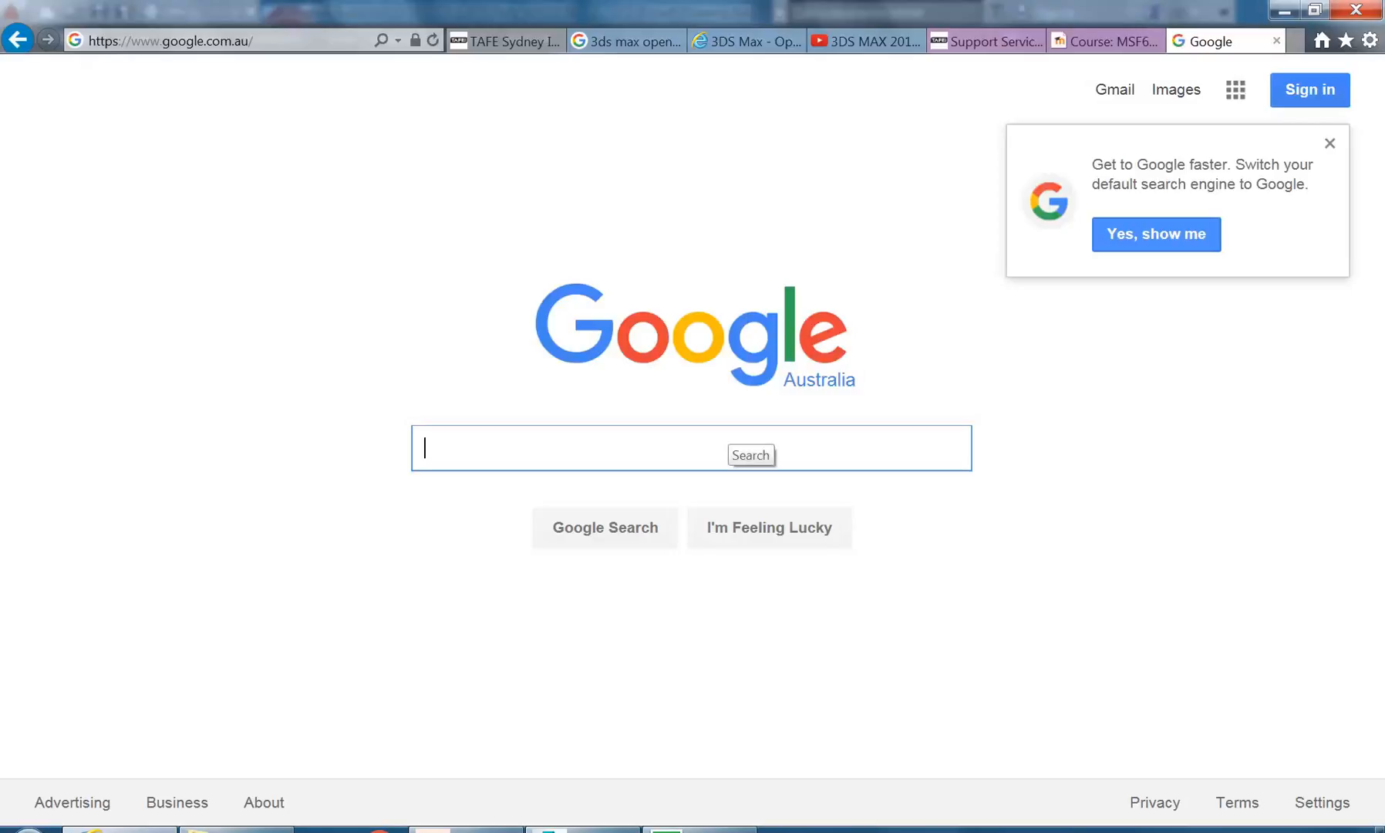
# - Search Google for onedrive
pyautogui.write('o')
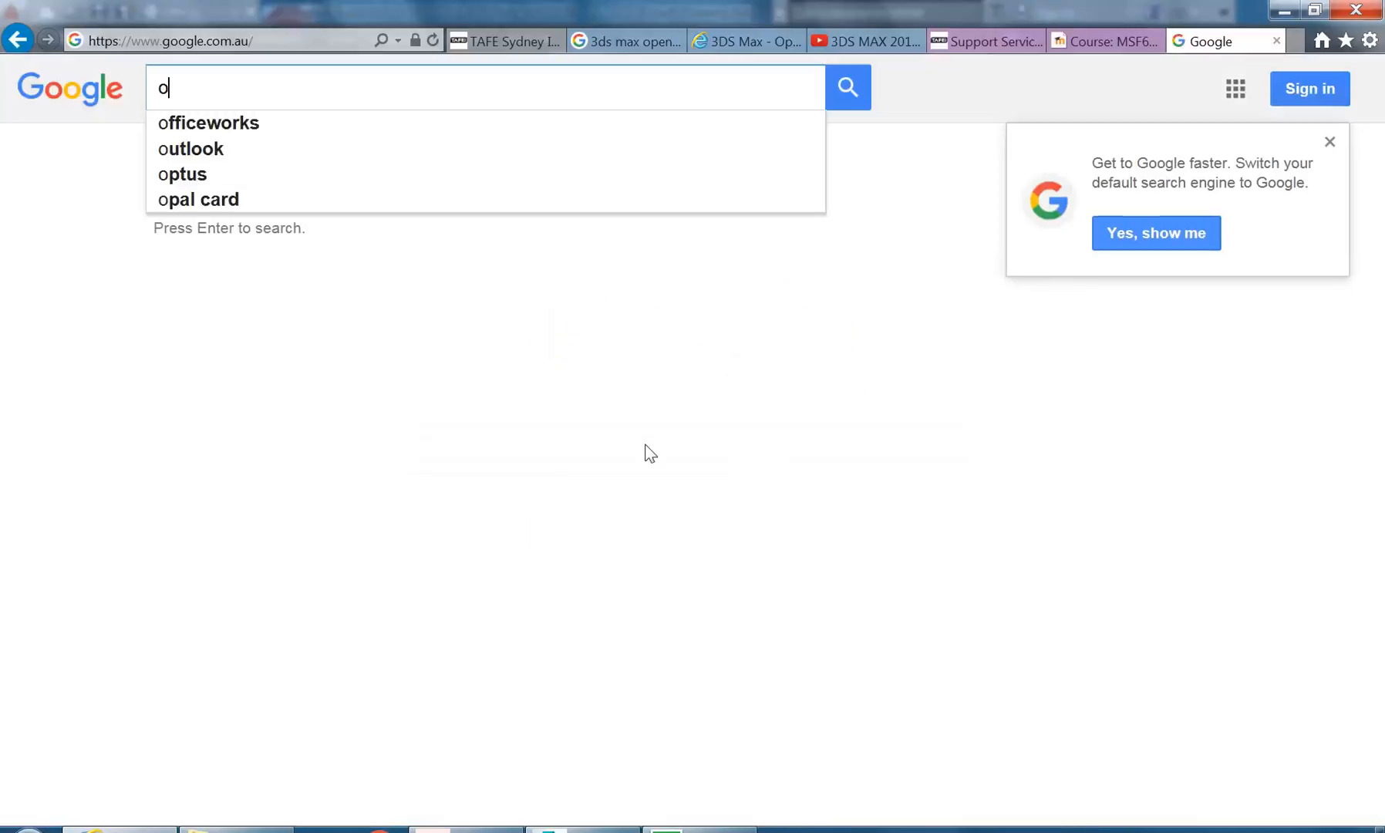
pyautogui.write('nedire')
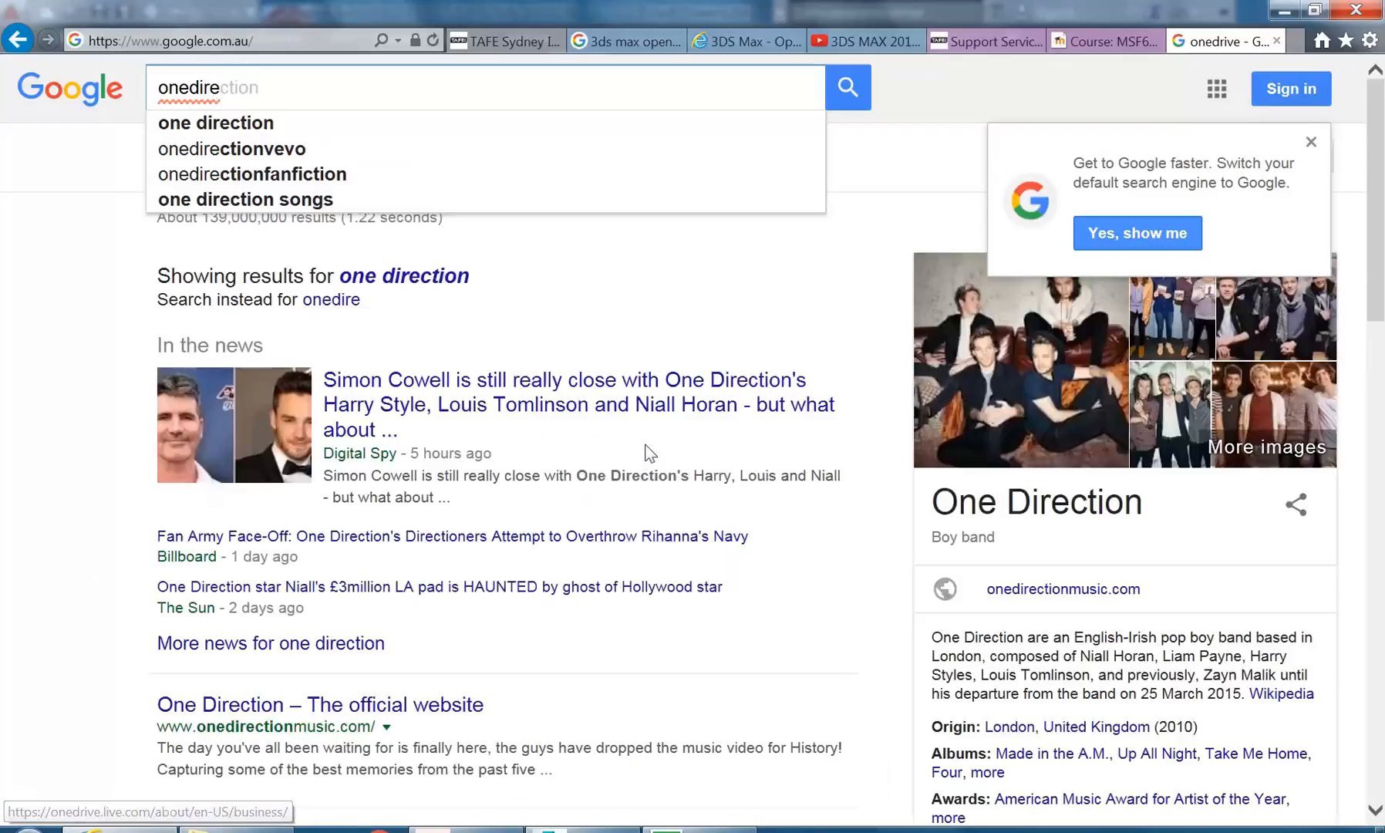
pyautogui.press('BackSpace')
pyautogui.press('BackSpace')
pyautogui.press('BackSpace')
pyautogui.write('rive')
pyautogui.press('Return')
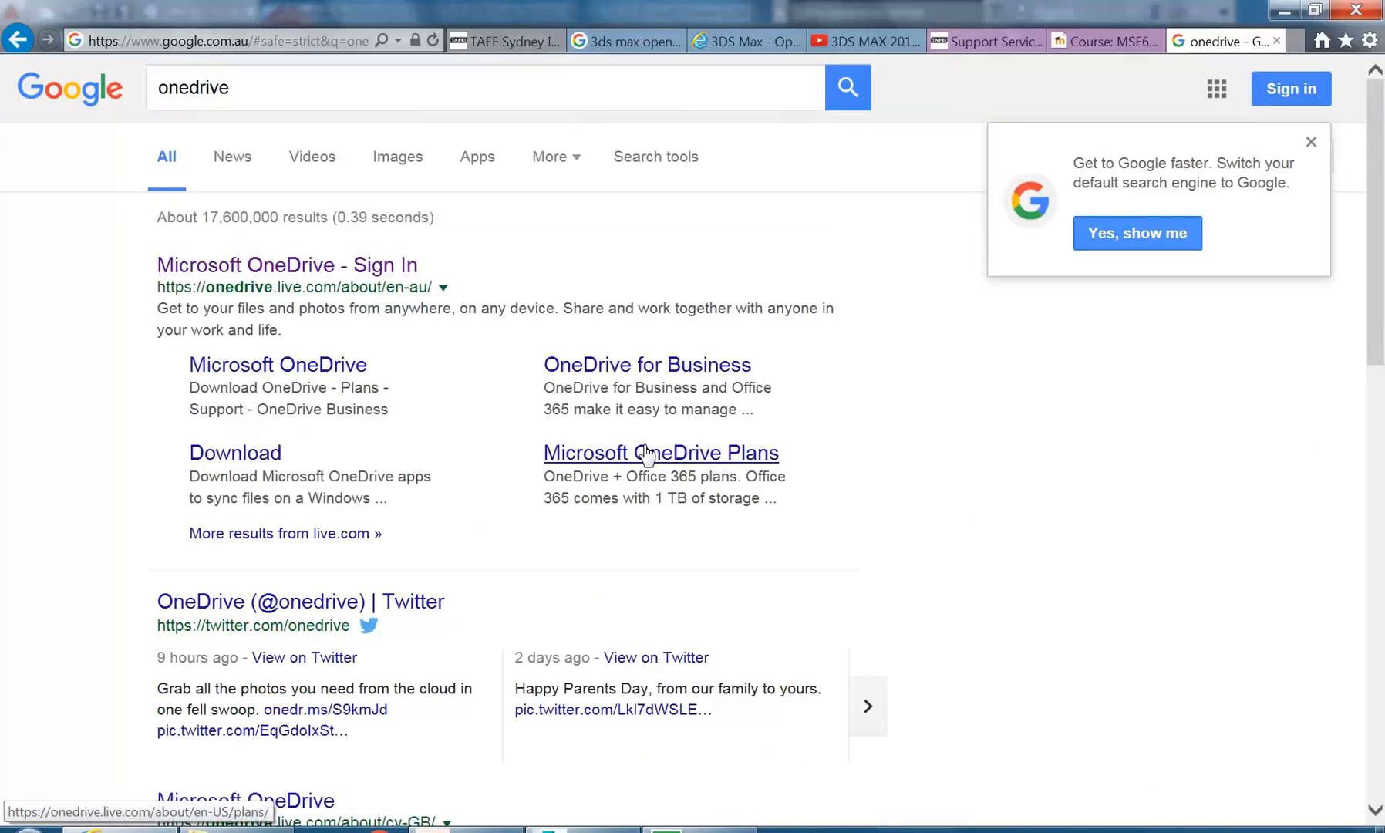
# - Open the Microsoft OneDrive site from the search results and submit the account's e-mail address to reach the password sign-in page
pyautogui.click(178, 265)
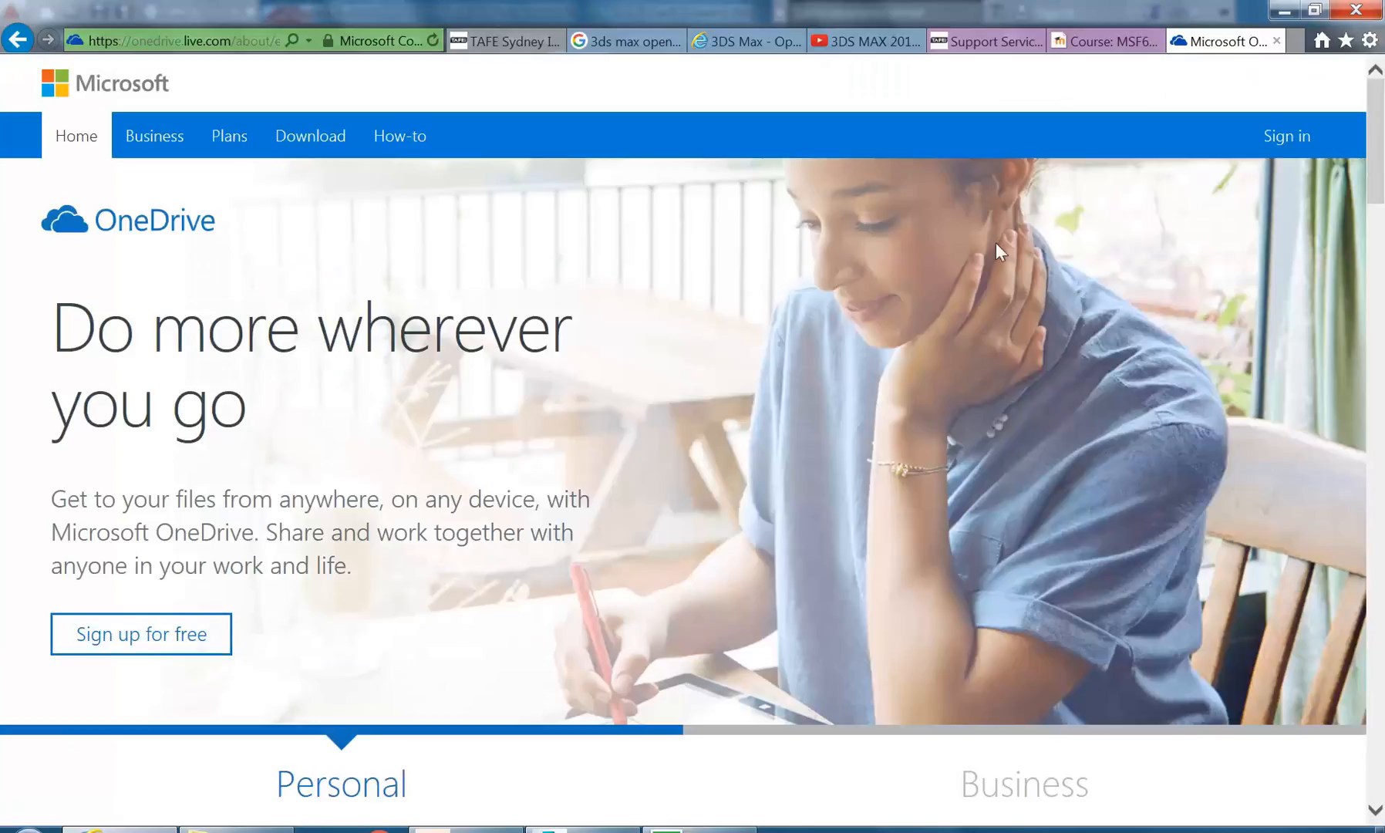
pyautogui.click(1276, 142)
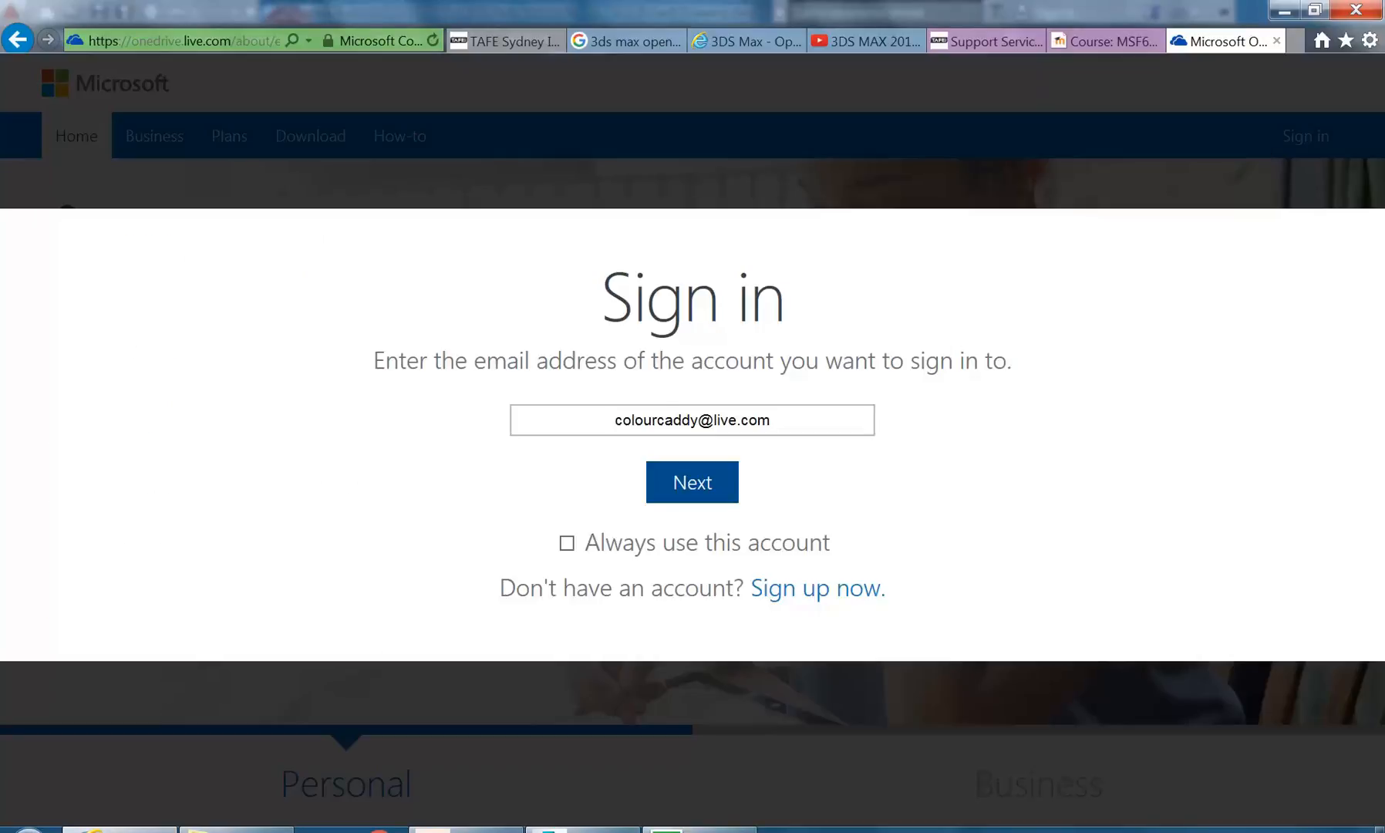
pyautogui.click(709, 486)
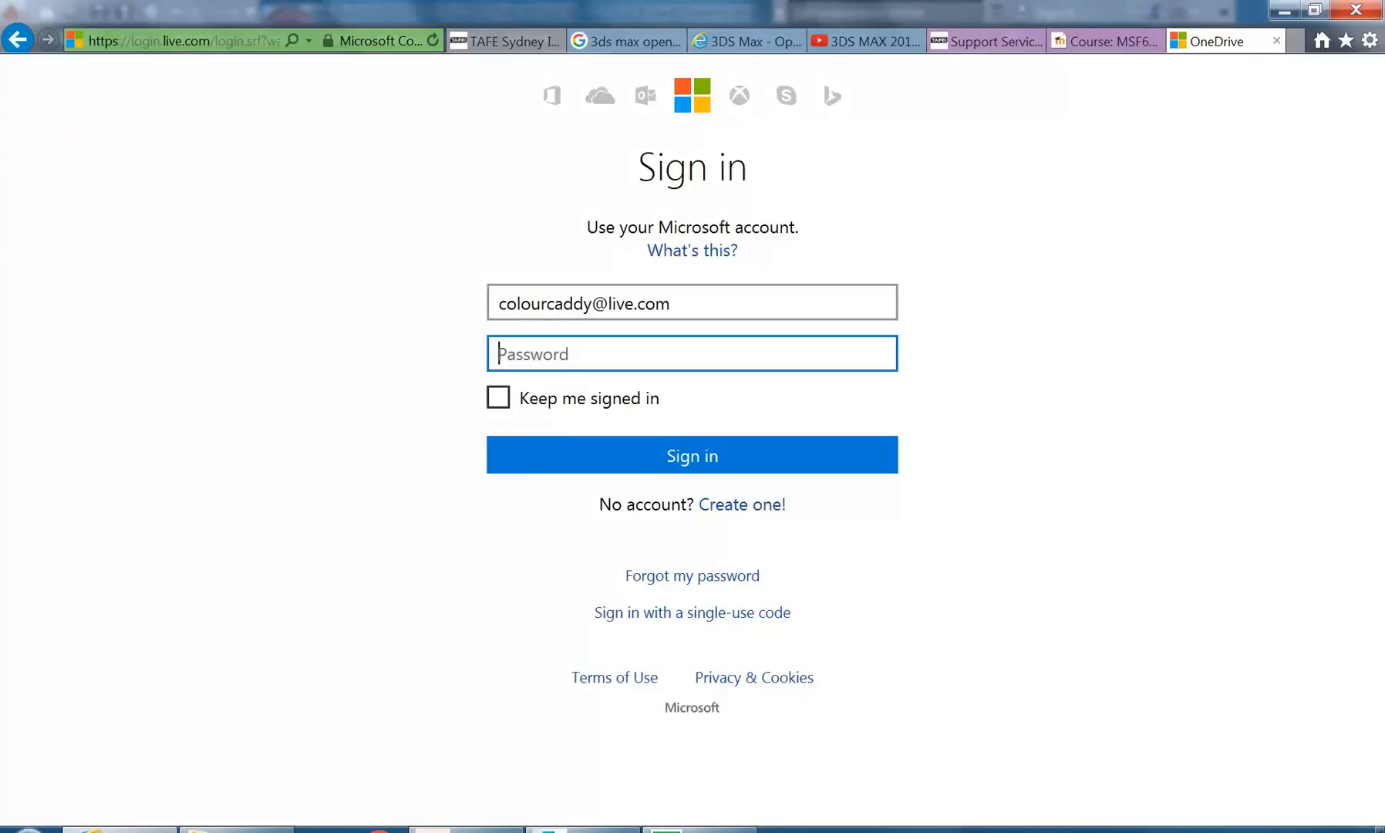
# - Return to the AutoCAD project drawing and set the colour of the A-DOOR layer to yellow
pyautogui.click(1284, 11)
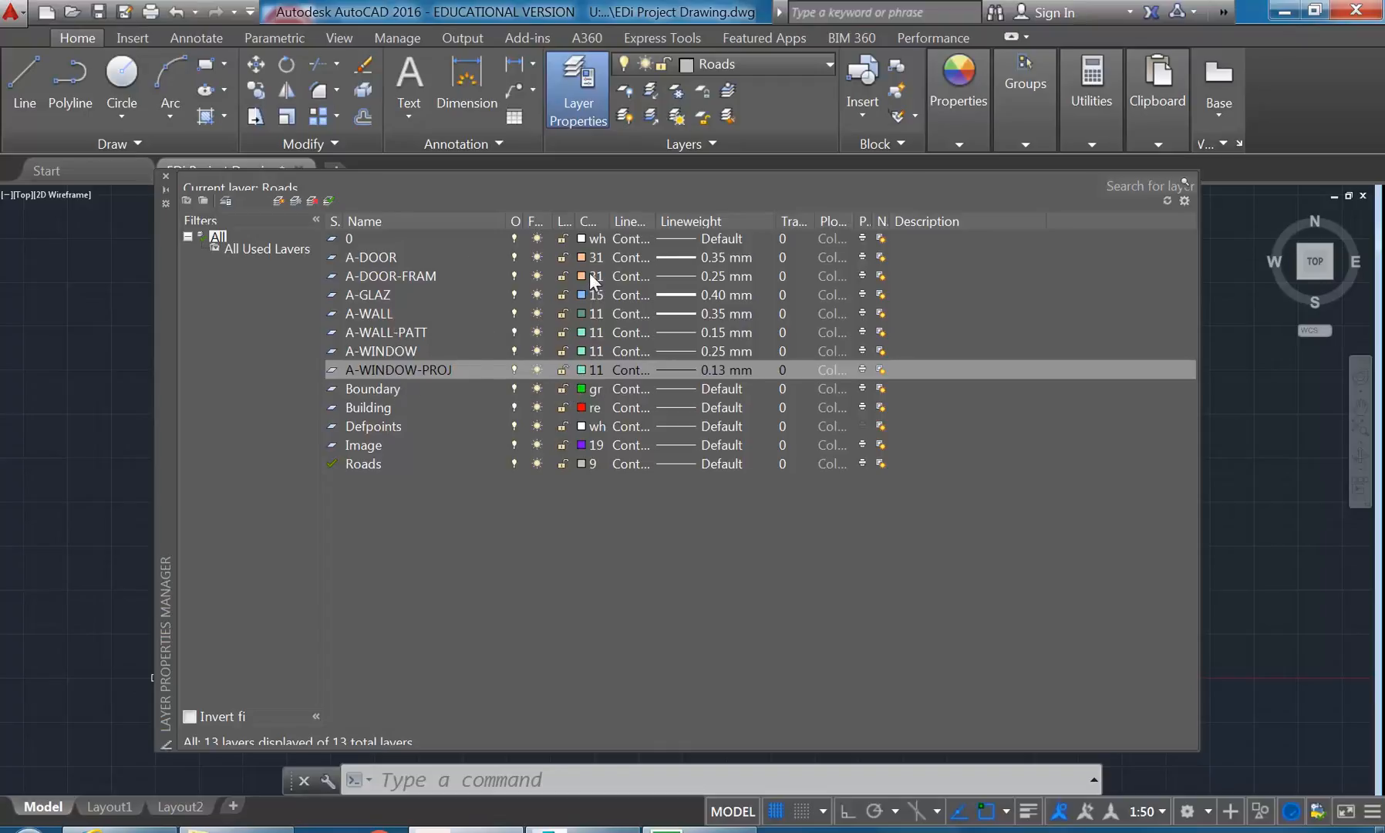
pyautogui.click(366, 259)
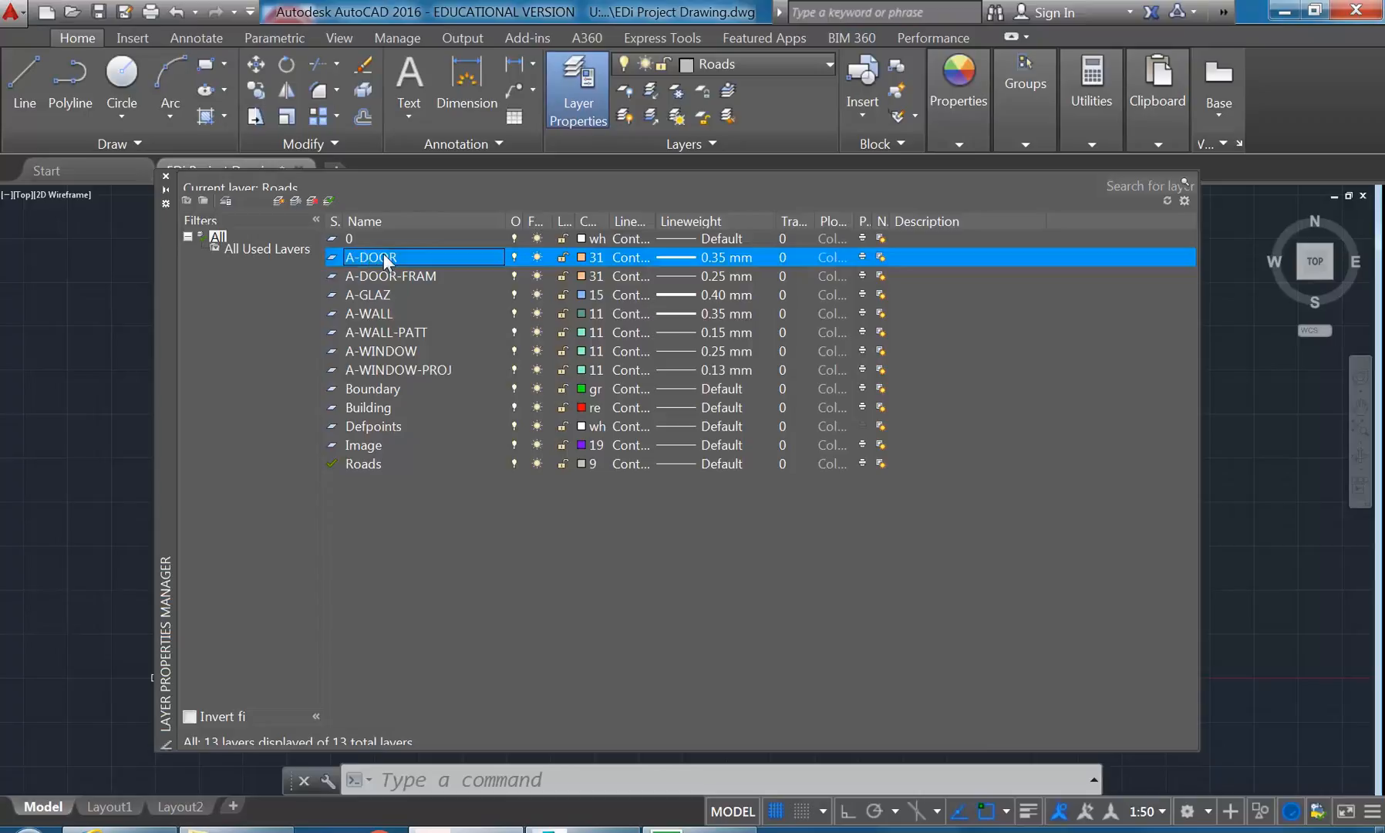
pyautogui.click(579, 256)
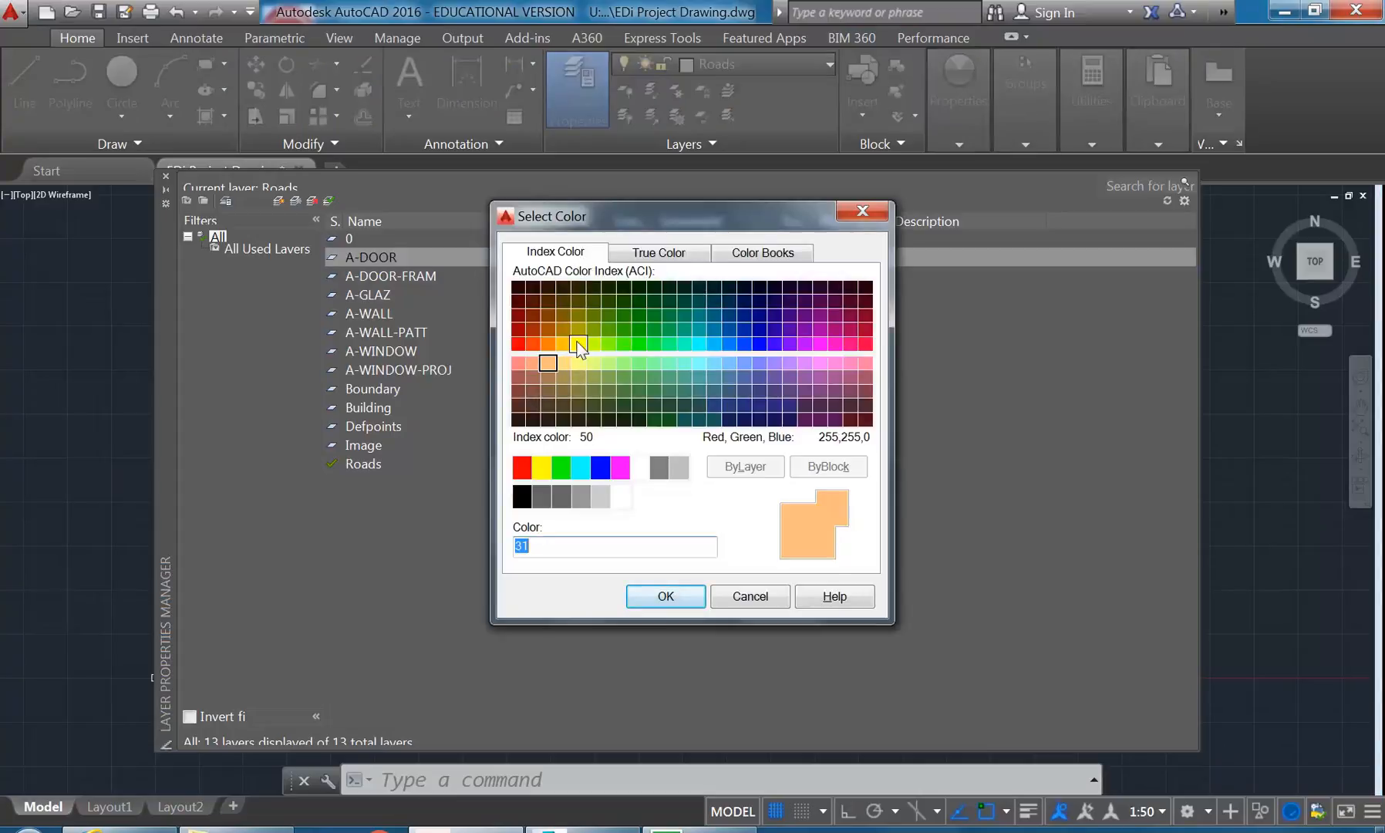
pyautogui.click(542, 466)
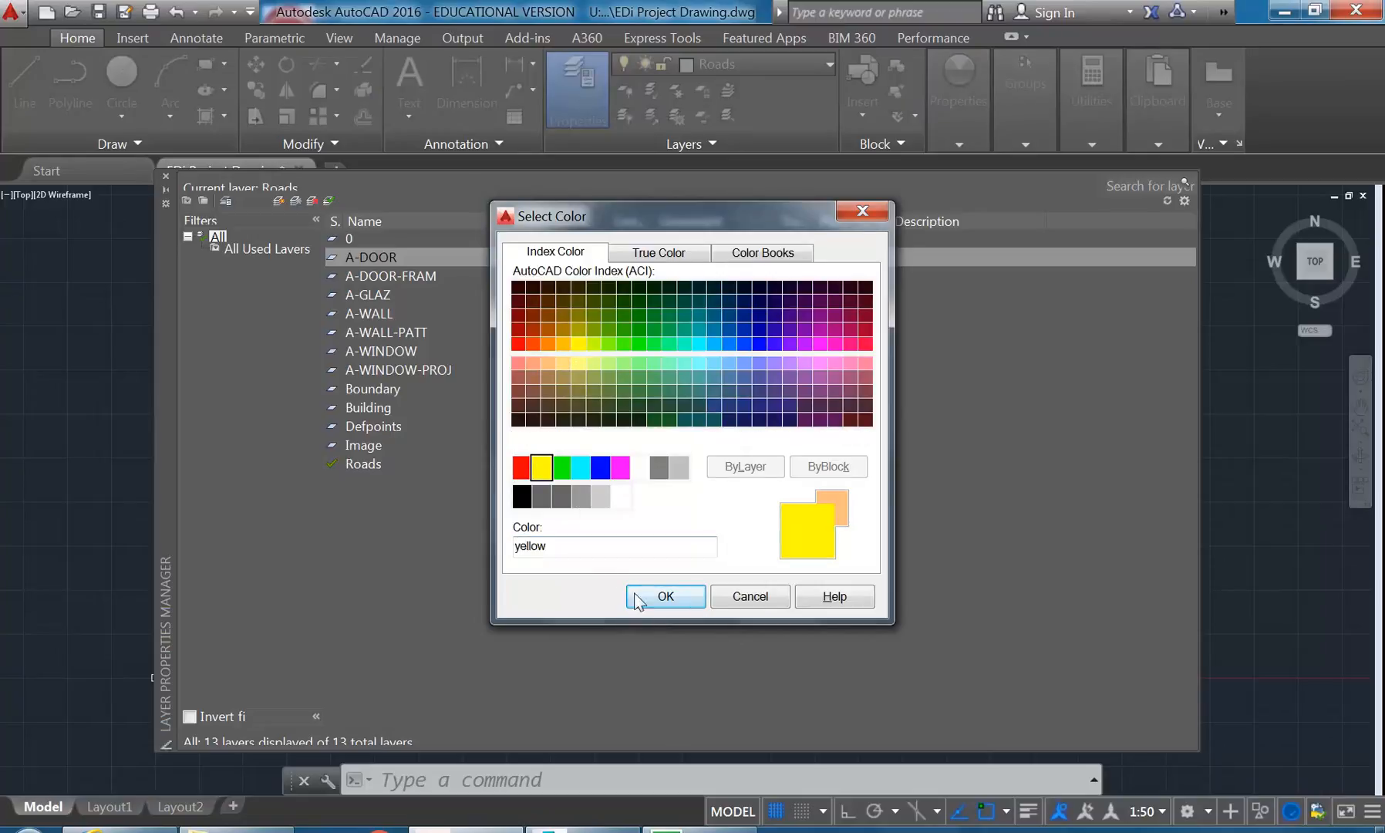
pyautogui.click(663, 596)
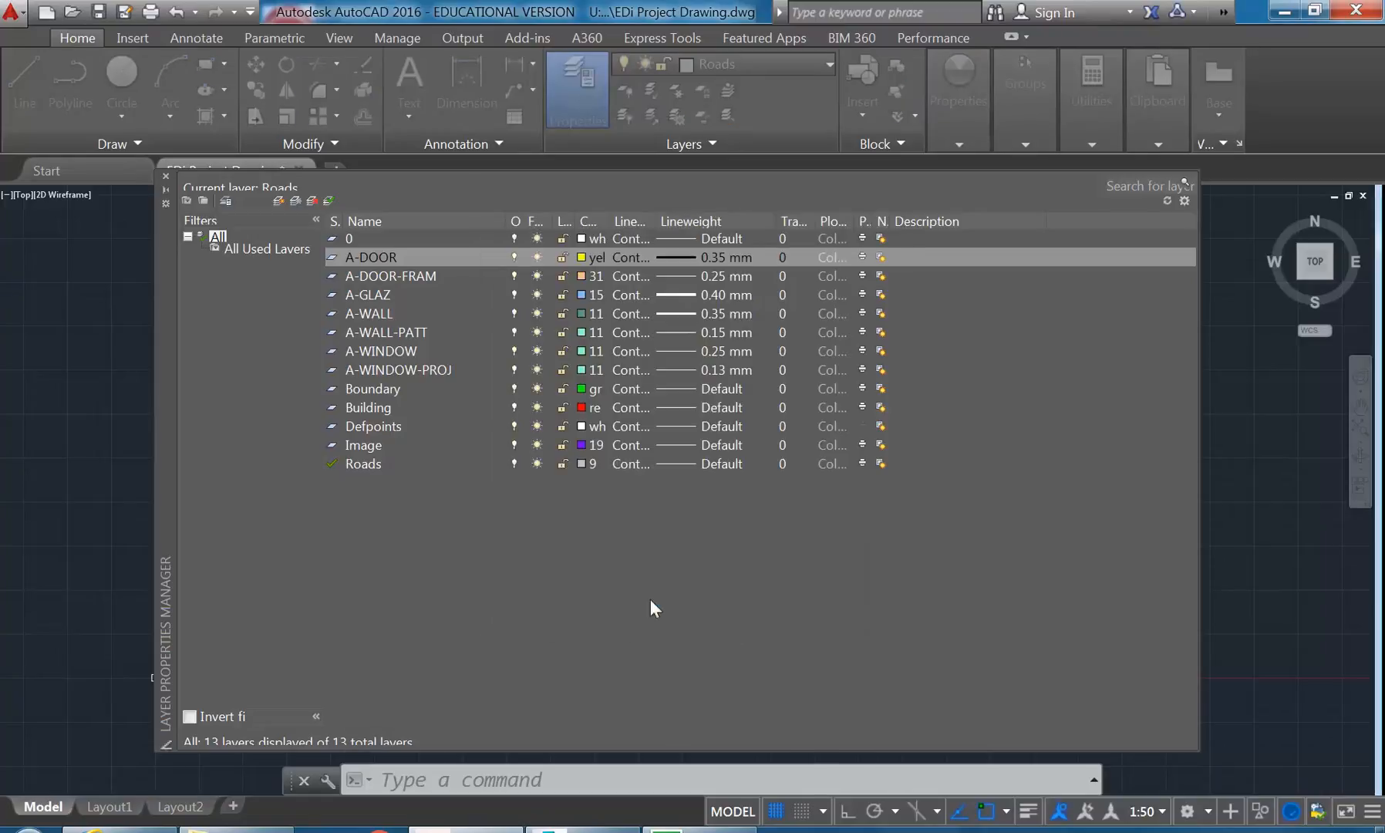
# - Try out yellow shades for the A-DOOR-FRAM layer and apply index colour 50
pyautogui.click(406, 274)
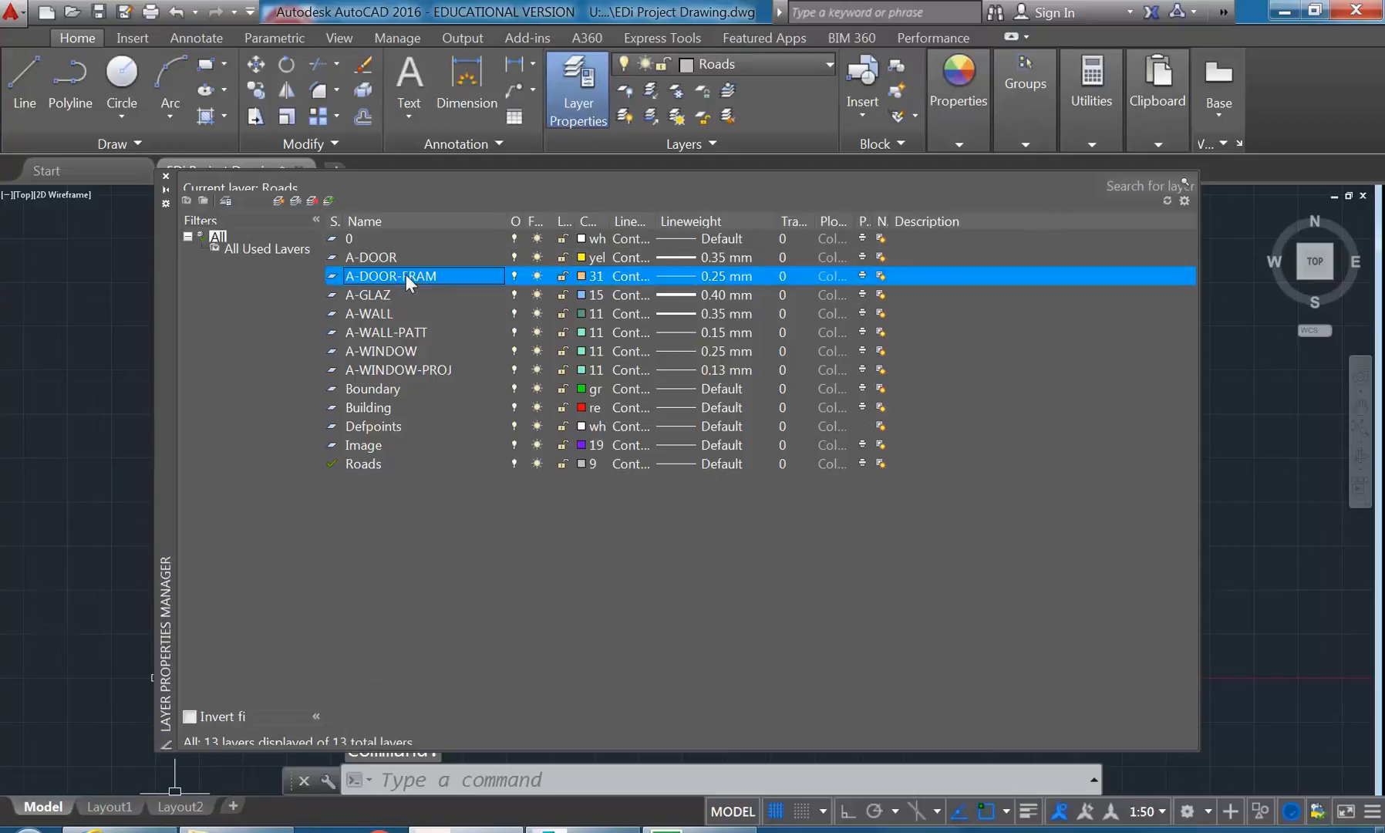
pyautogui.click(580, 275)
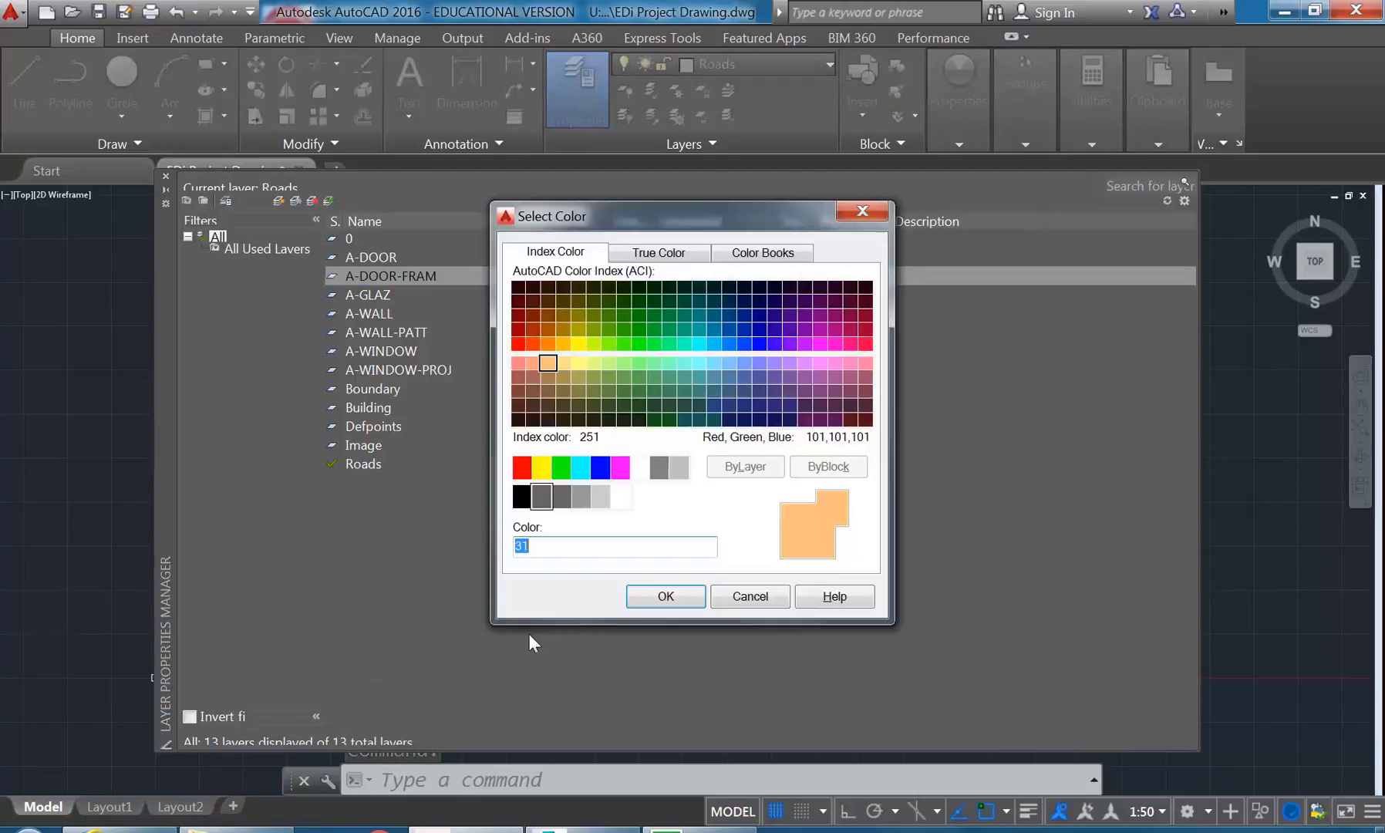
pyautogui.click(539, 467)
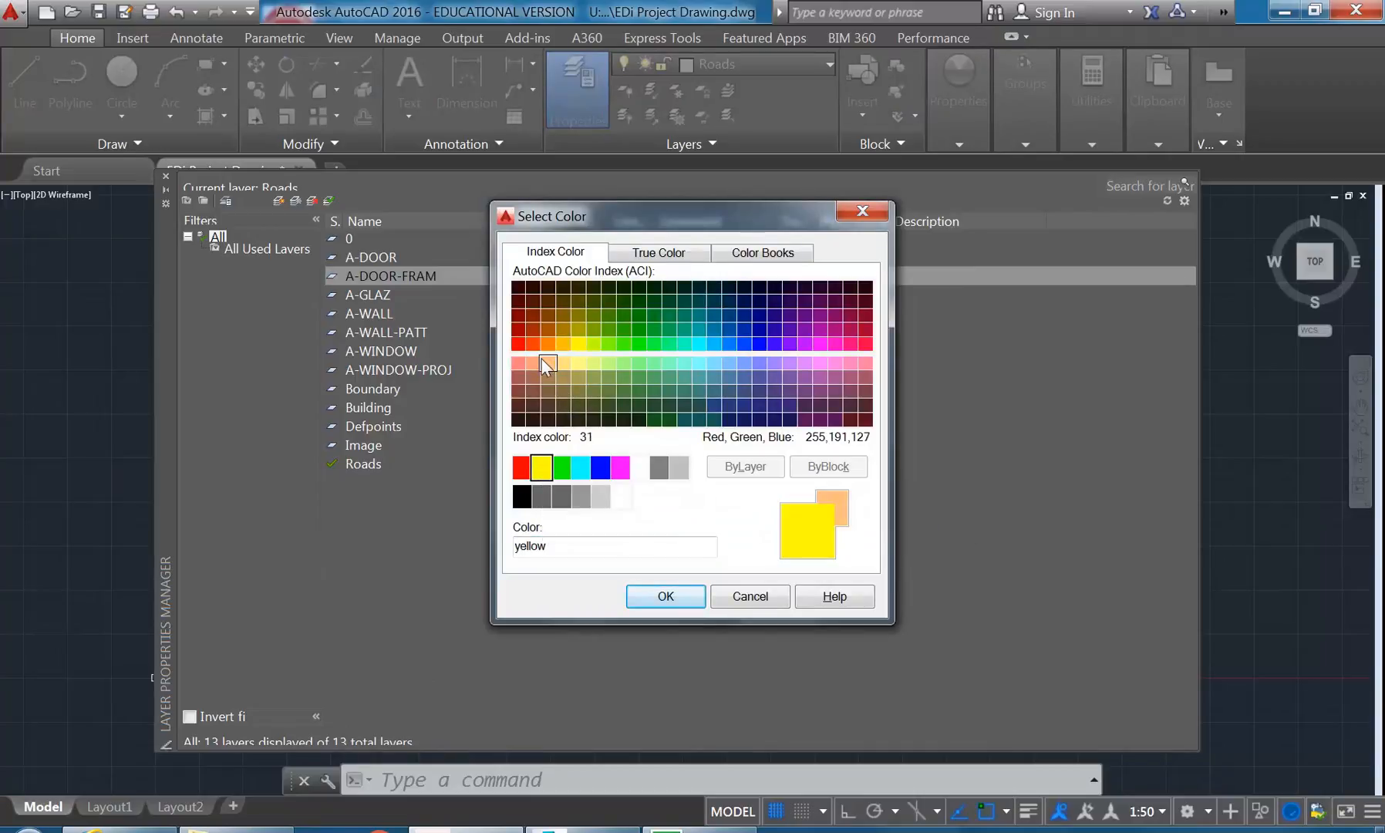
pyautogui.click(562, 357)
pyautogui.click(577, 362)
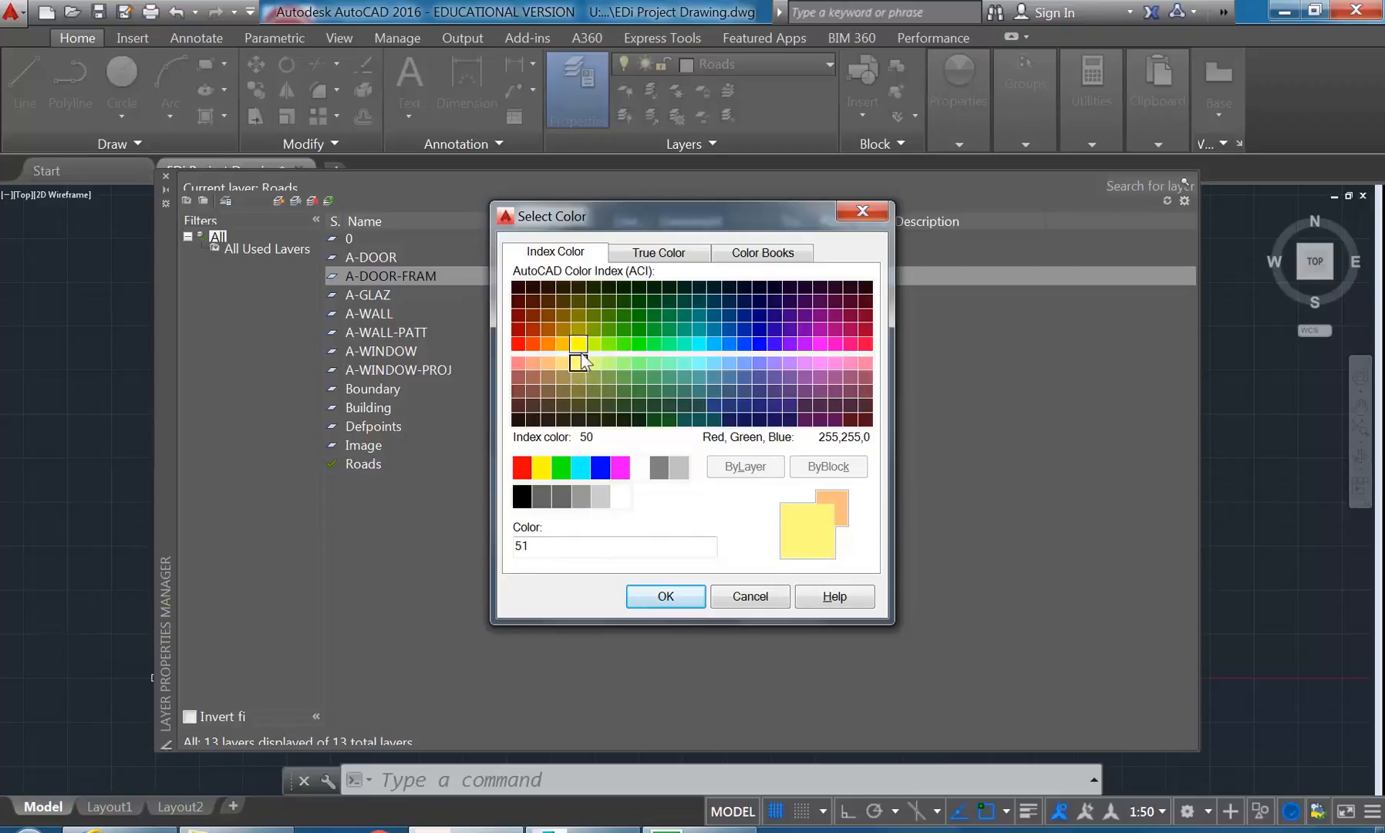
pyautogui.click(581, 347)
pyautogui.click(579, 362)
pyautogui.click(564, 364)
pyautogui.click(579, 364)
pyautogui.click(578, 344)
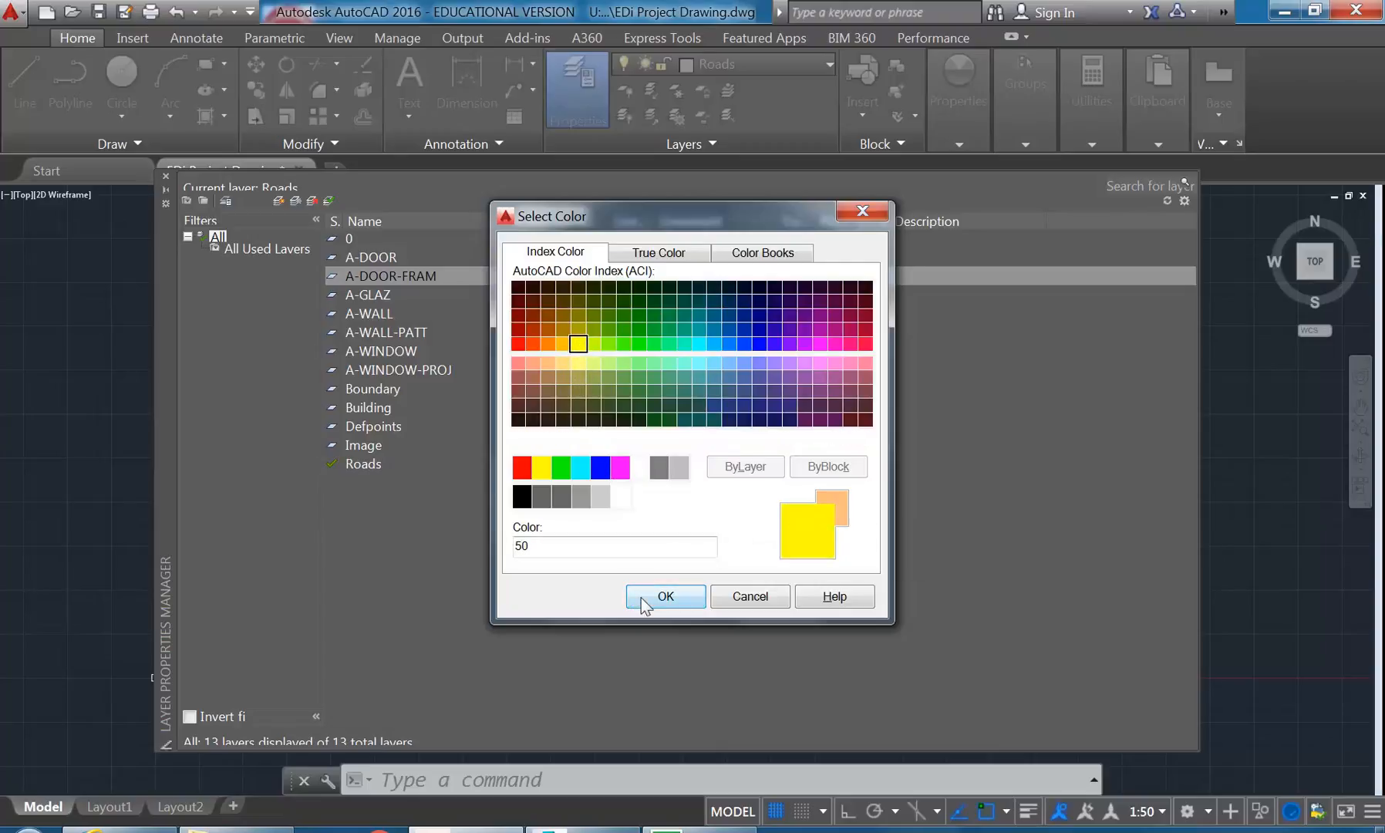
pyautogui.click(661, 596)
# - Set the colour of the A-DOOR-FRAM layer to index colour 41
pyautogui.click(581, 275)
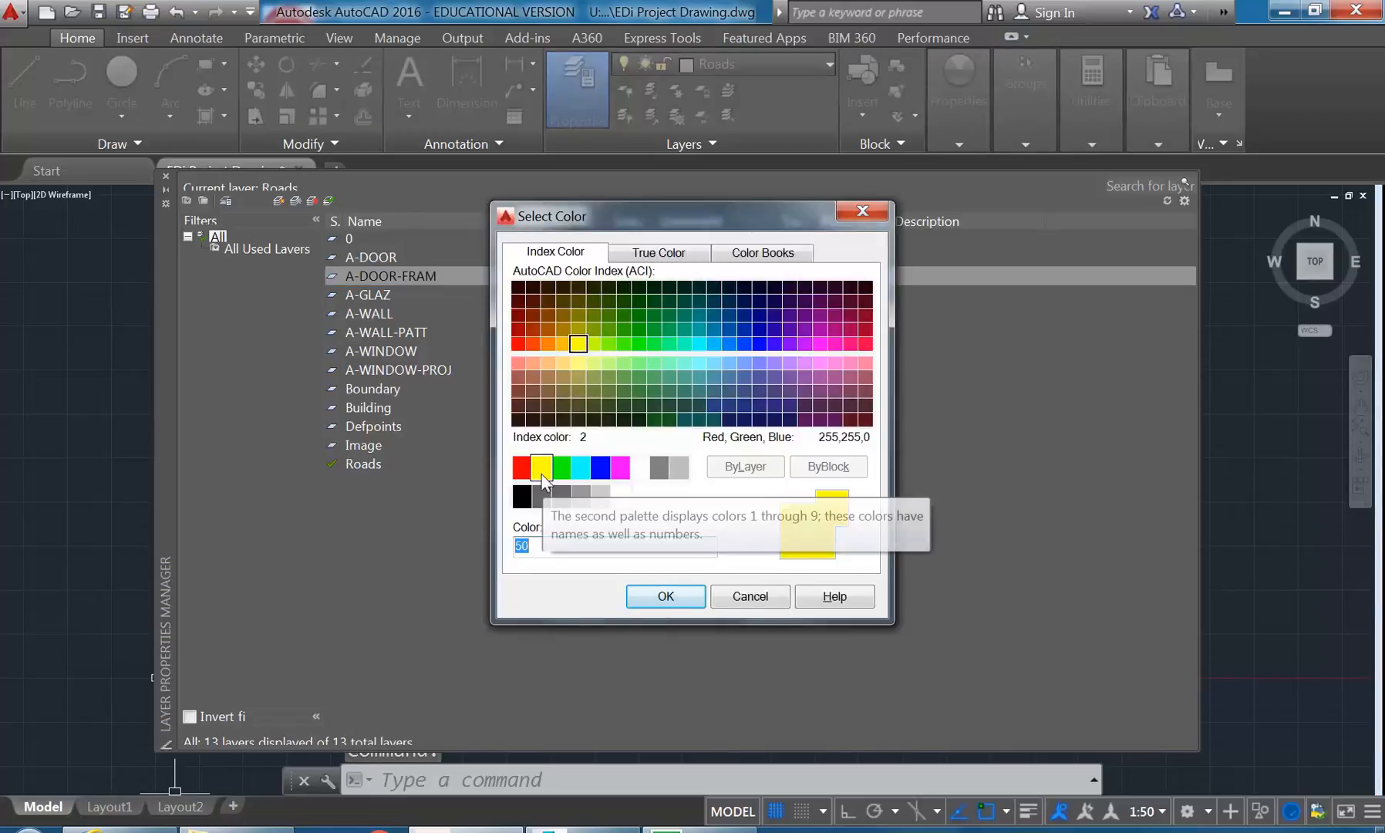
pyautogui.click(565, 362)
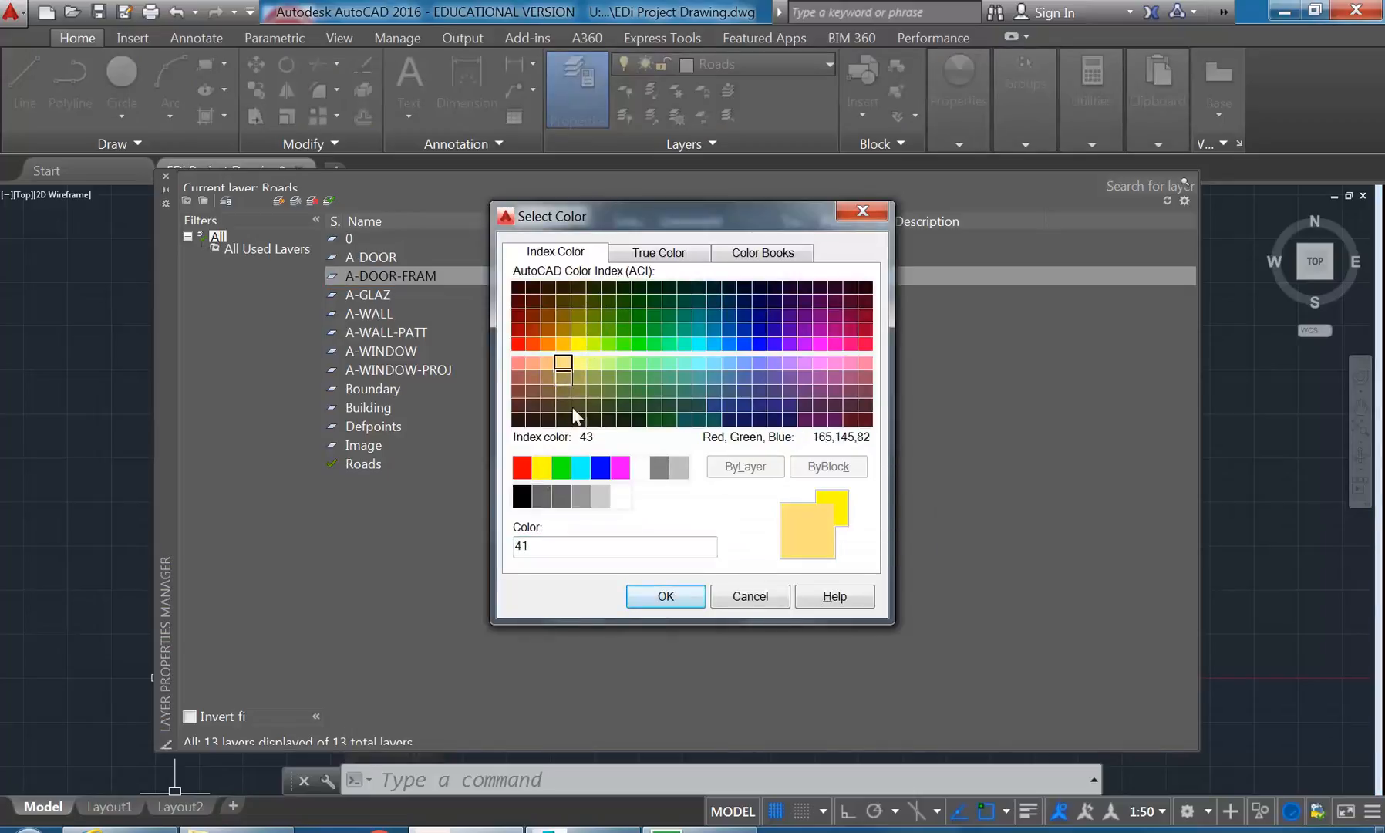
pyautogui.click(651, 597)
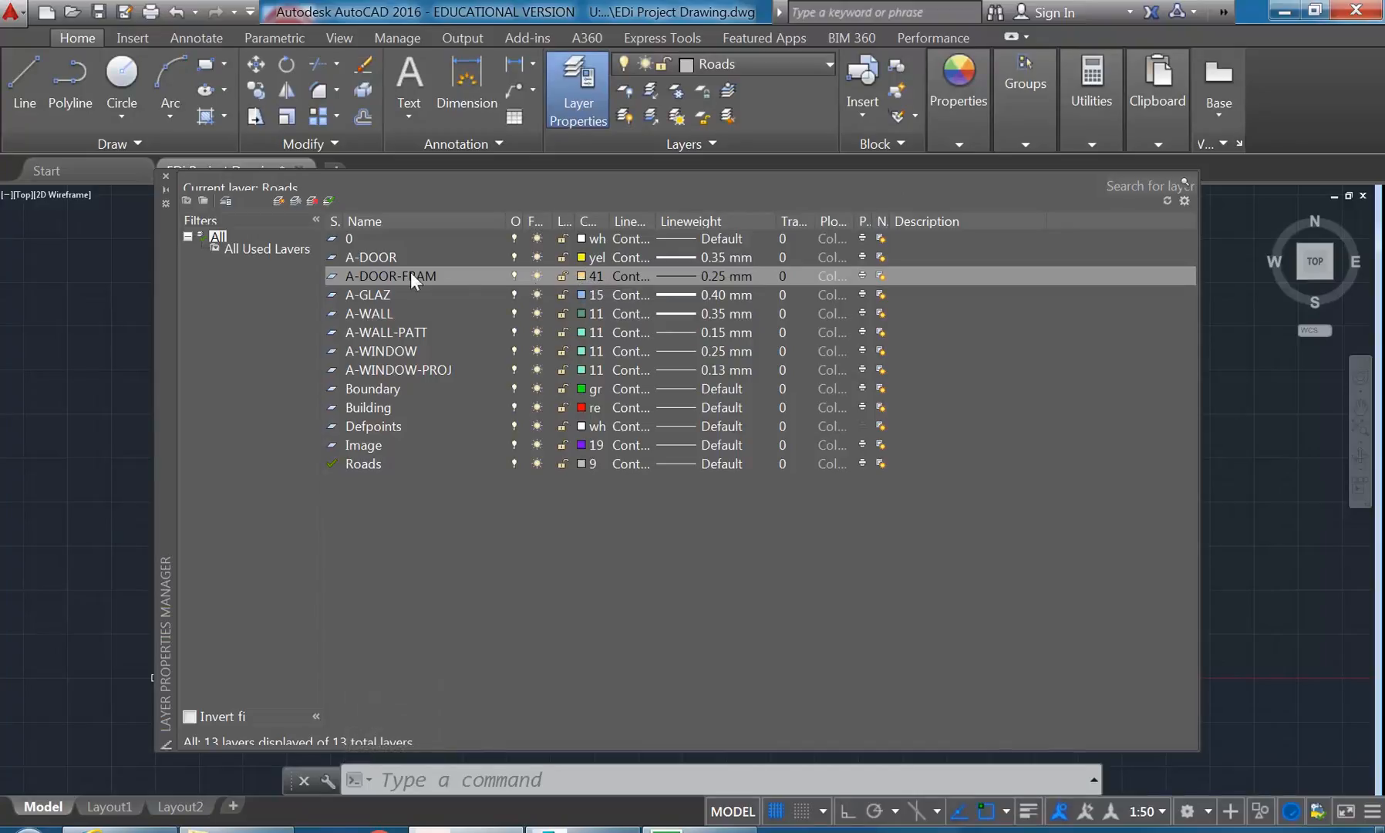
# - Set the colour of the A-GLAZ layer to cyan
pyautogui.click(373, 292)
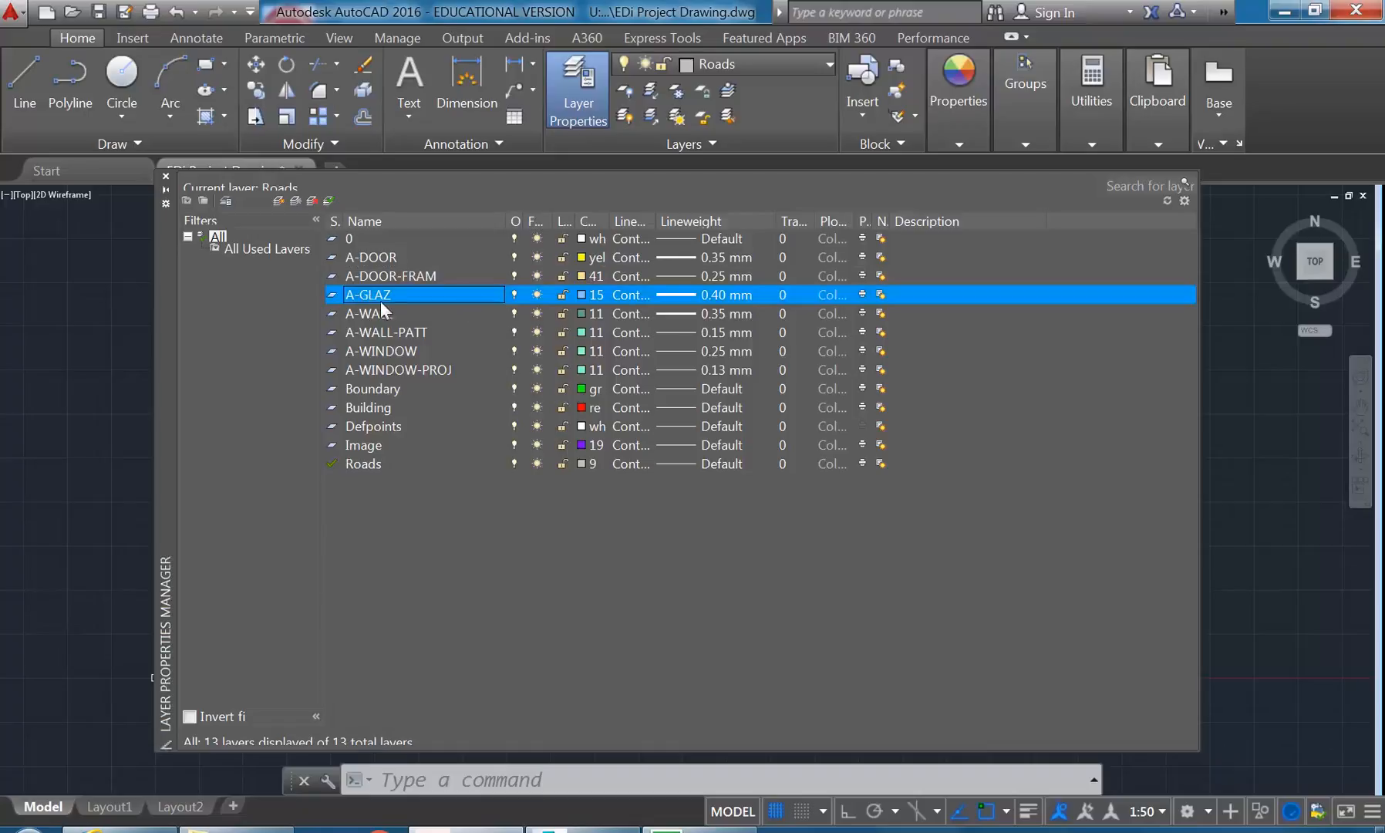
pyautogui.click(585, 295)
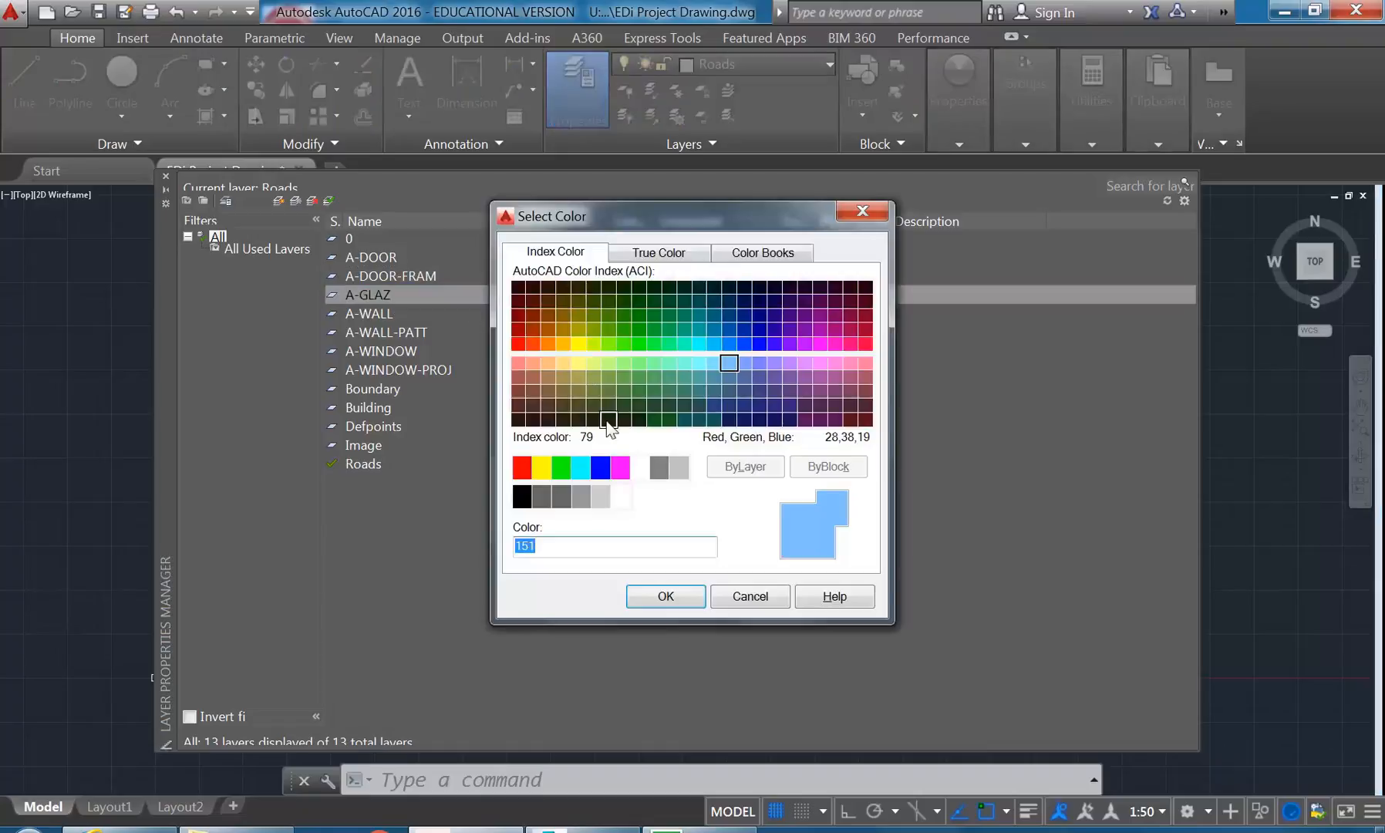
pyautogui.click(580, 467)
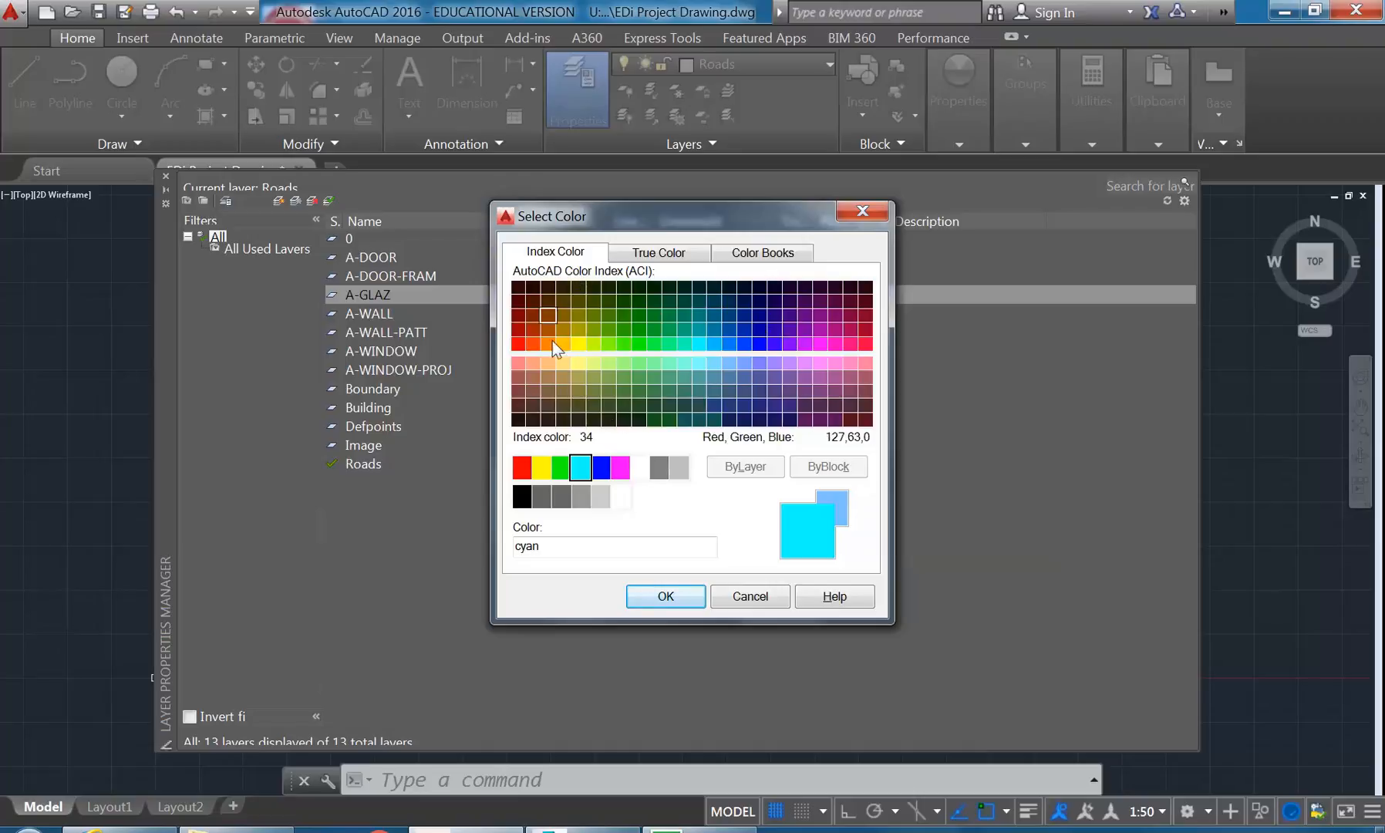
pyautogui.click(665, 596)
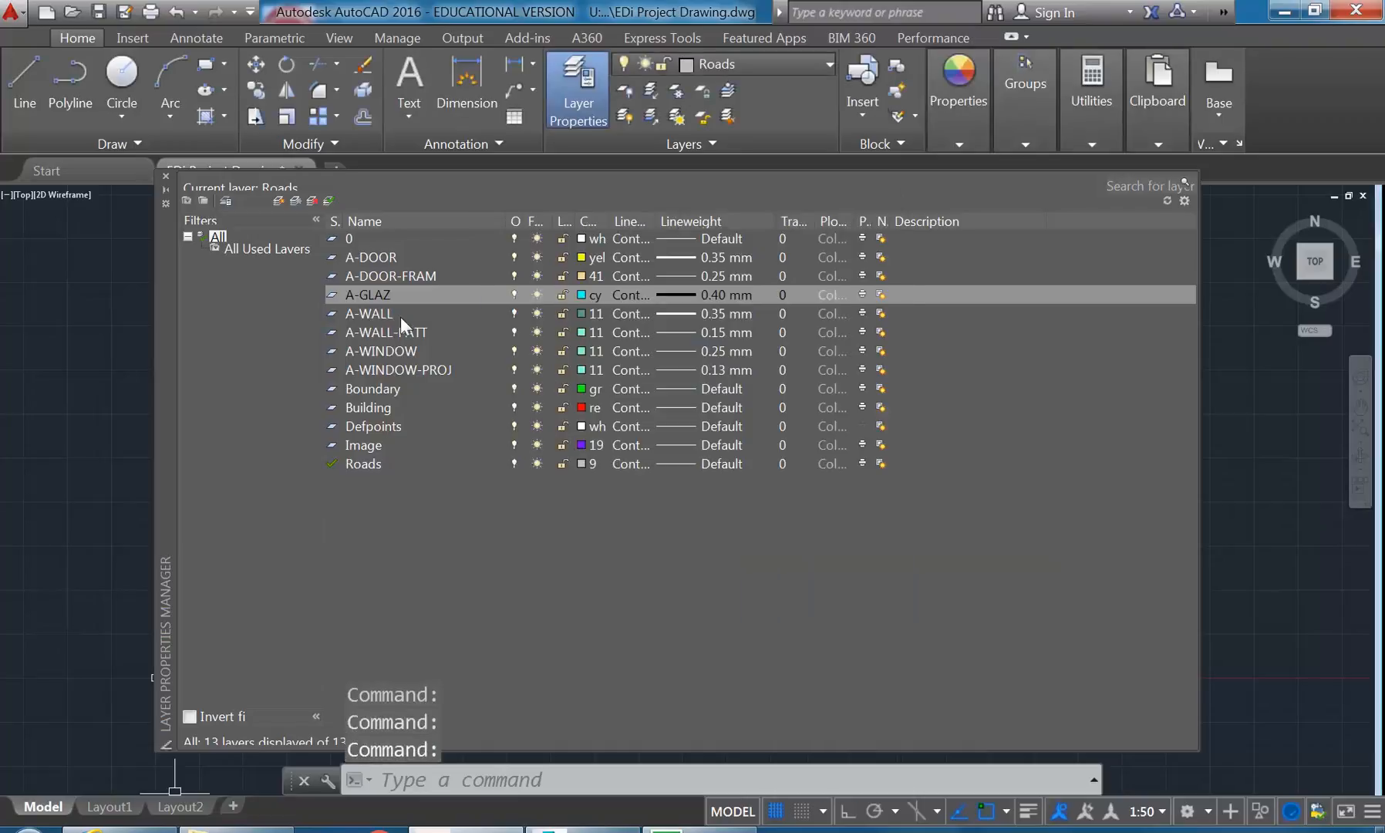
# - Compare red and orange shades for the A-WALL layer and set its colour to index colour 11
pyautogui.click(367, 314)
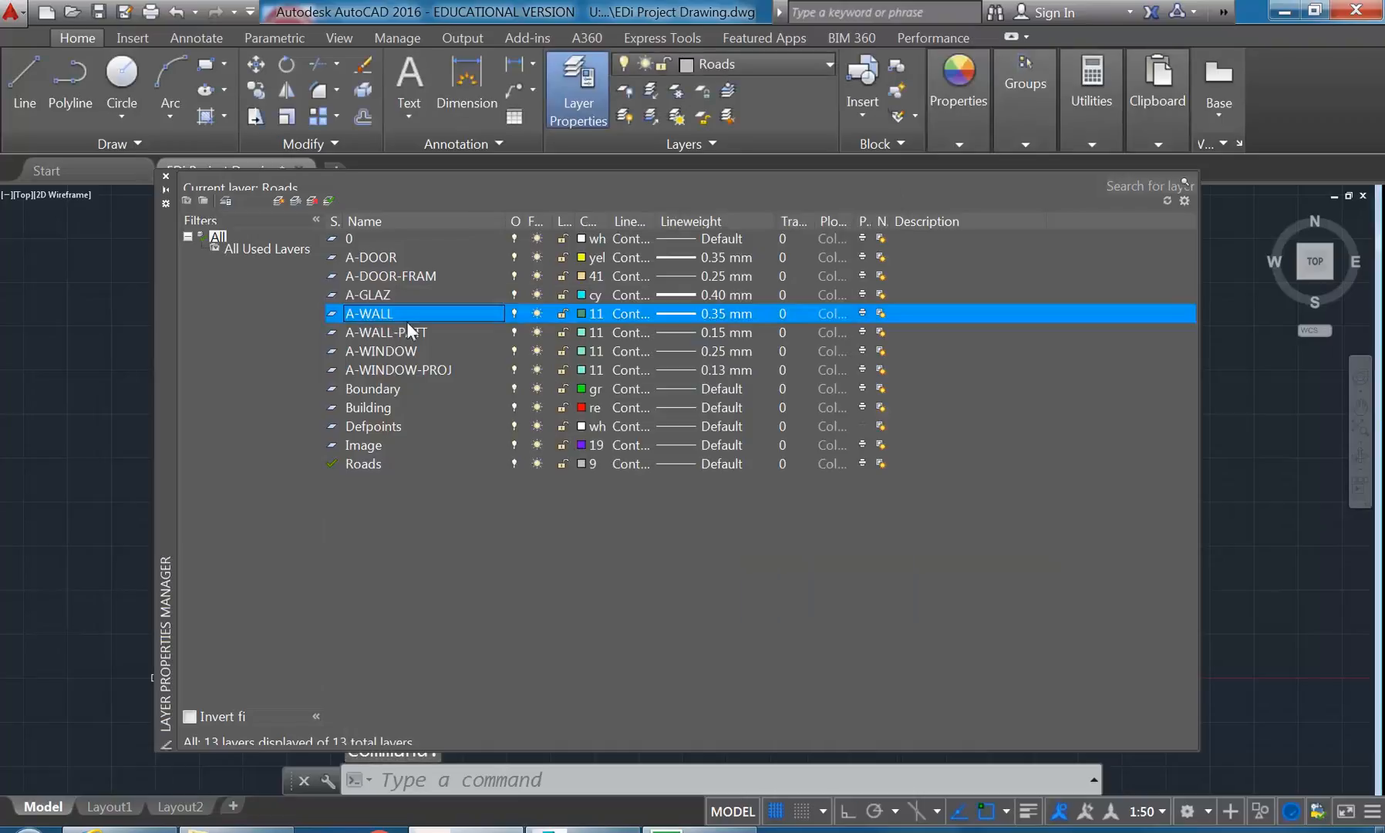
pyautogui.click(582, 312)
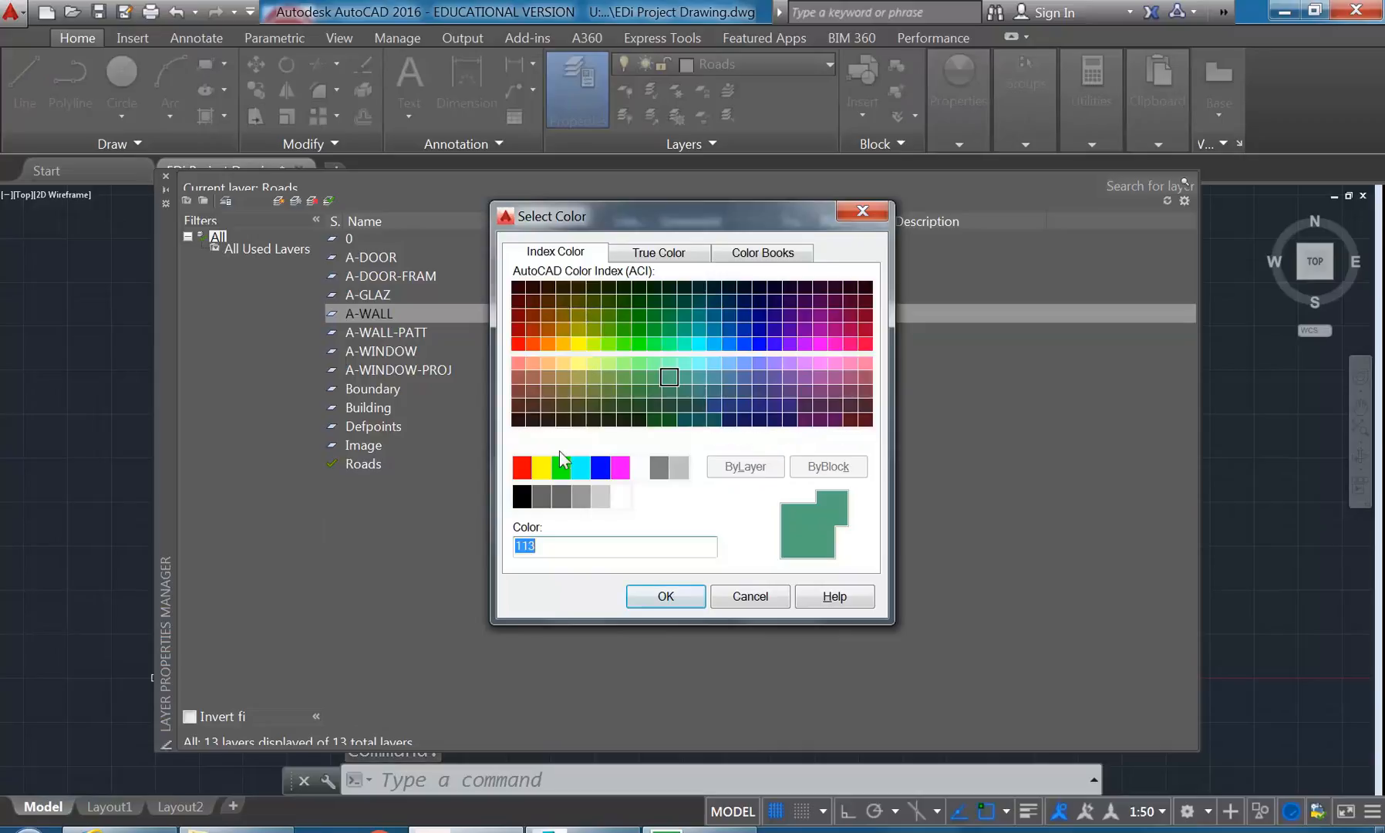
pyautogui.click(522, 467)
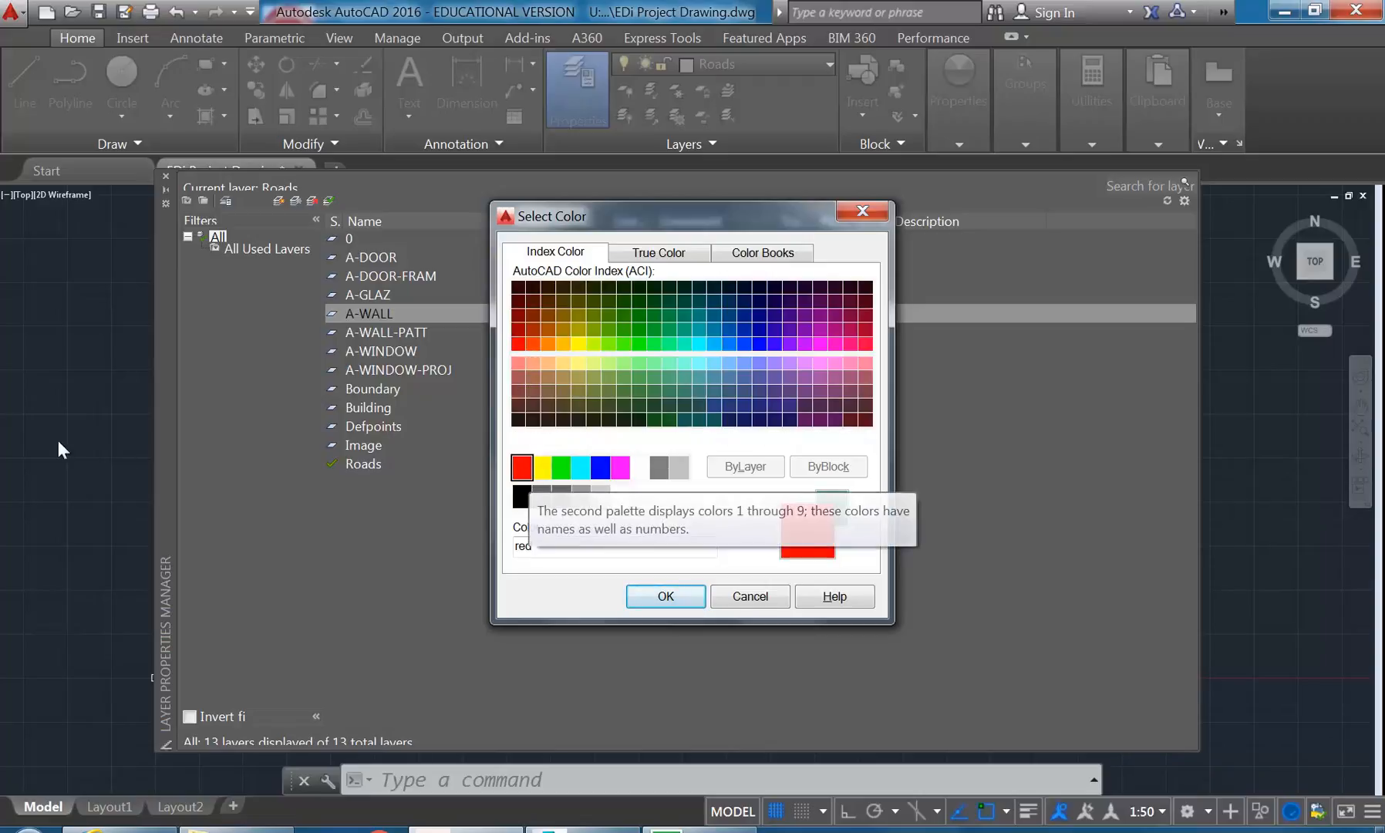
pyautogui.click(518, 363)
pyautogui.click(518, 378)
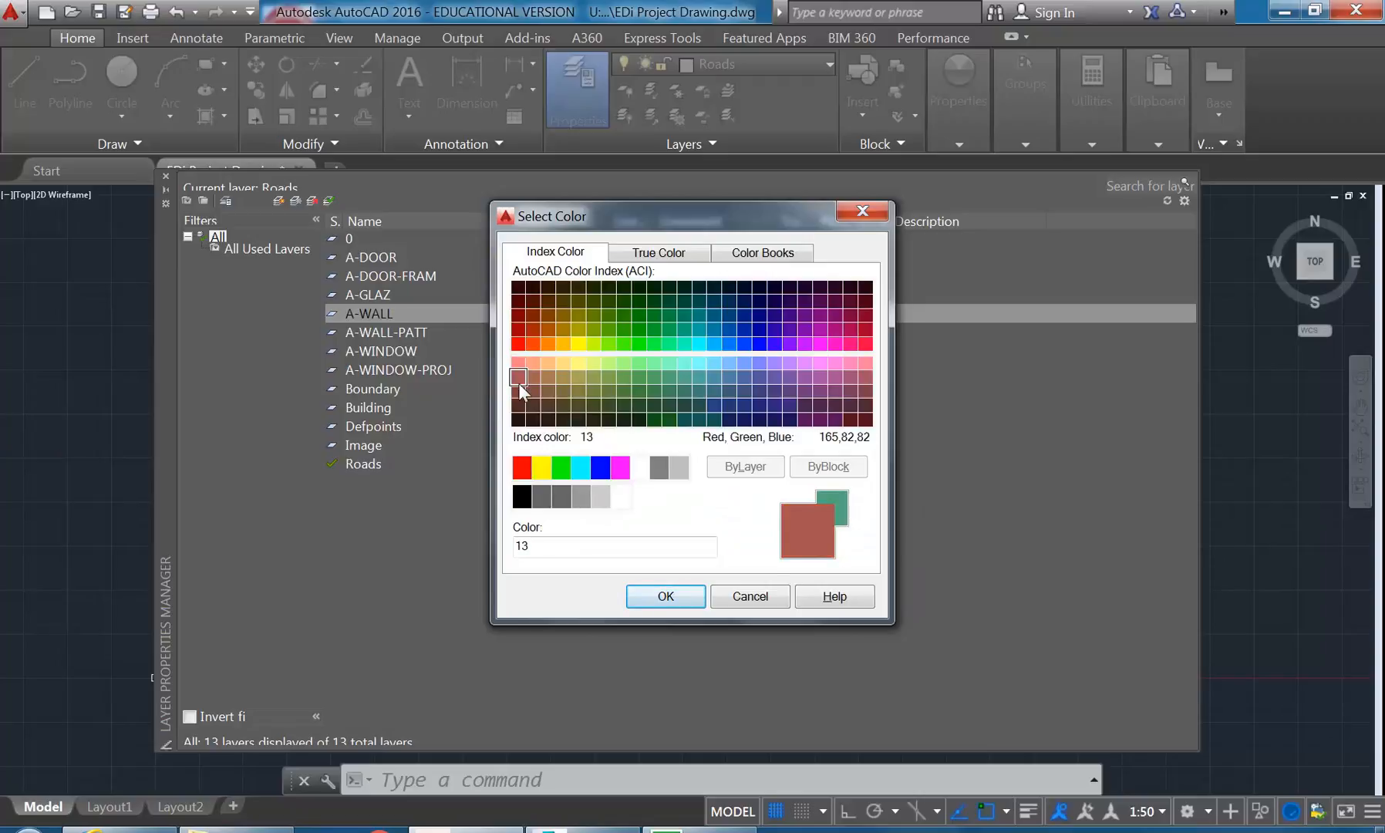
pyautogui.click(527, 360)
pyautogui.click(514, 360)
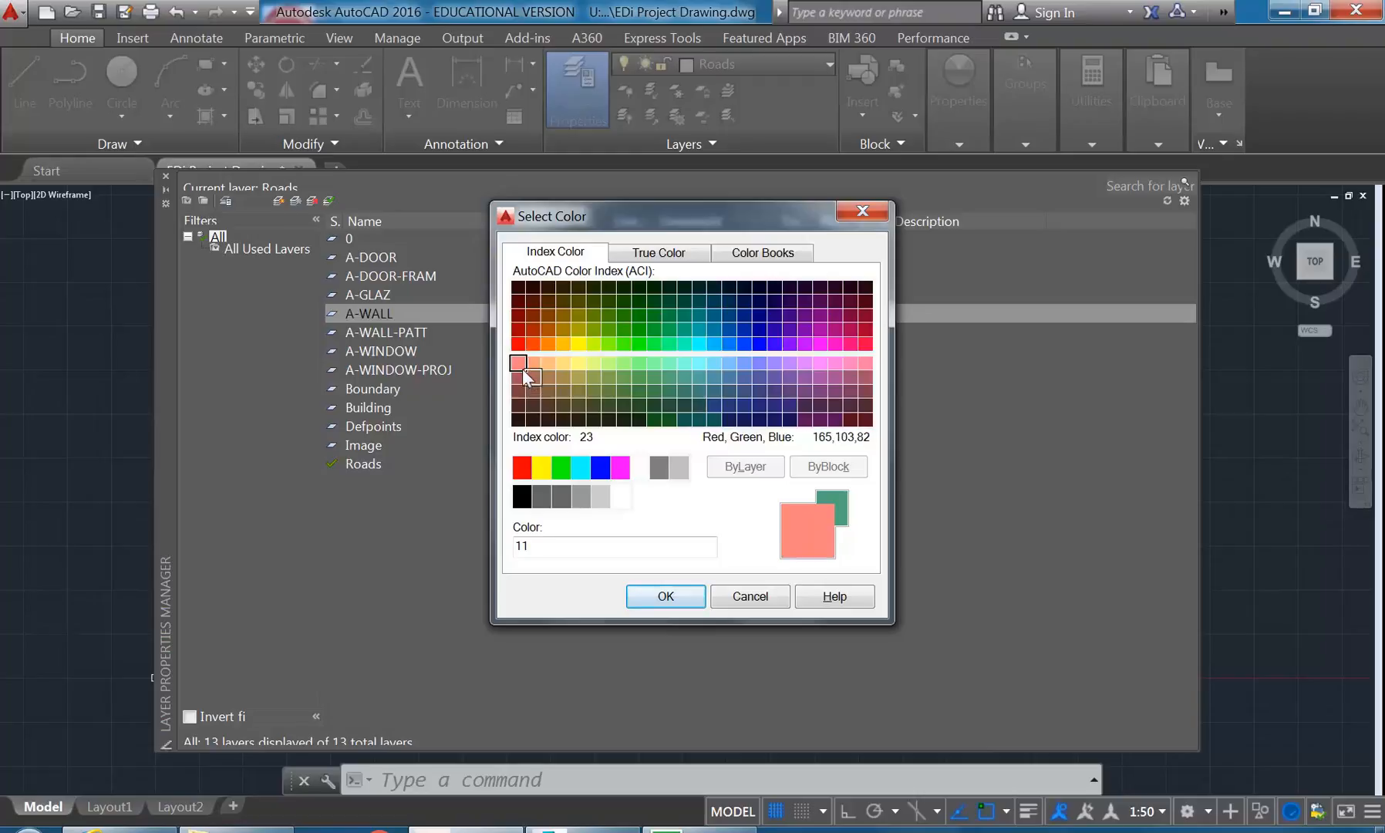
pyautogui.click(528, 360)
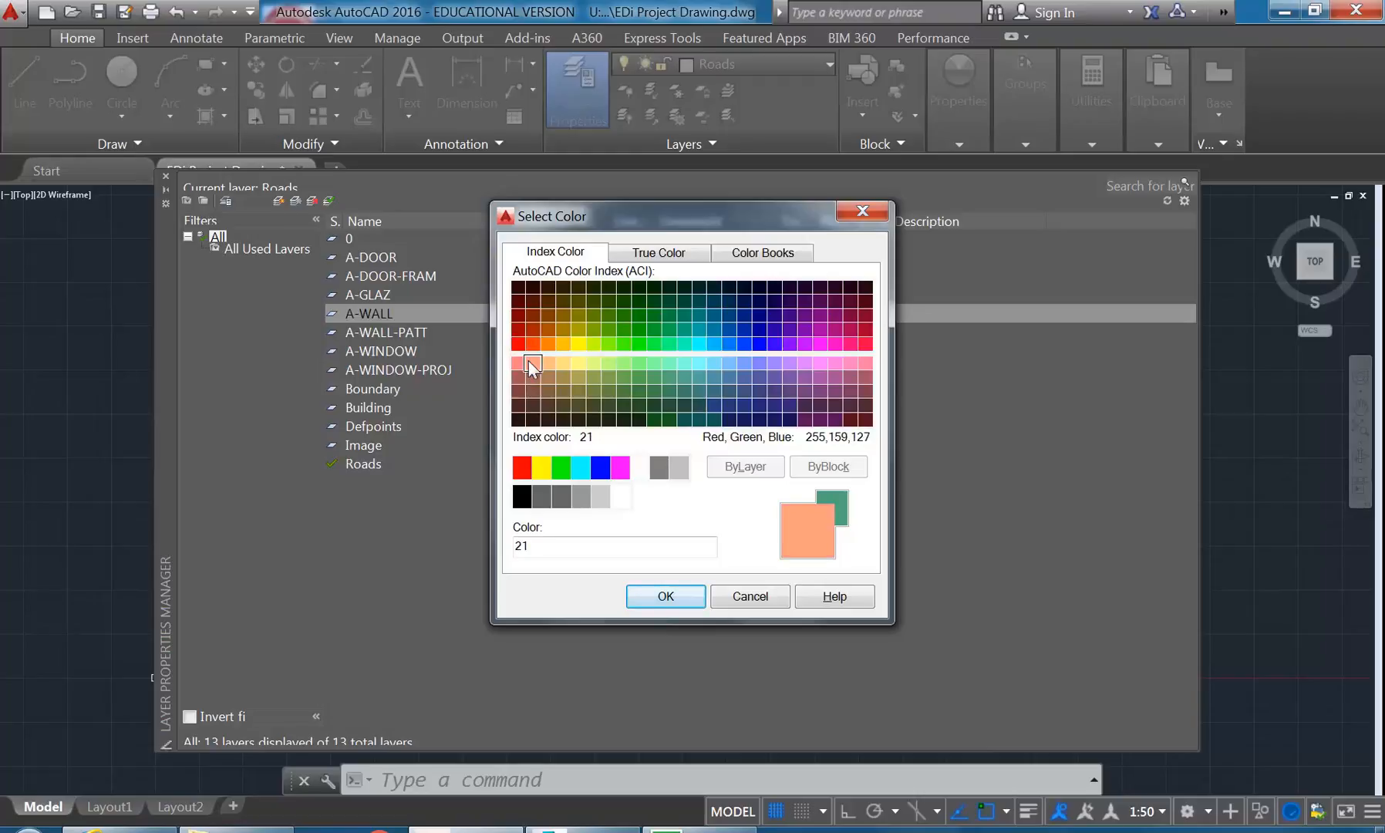
pyautogui.click(518, 358)
pyautogui.click(532, 360)
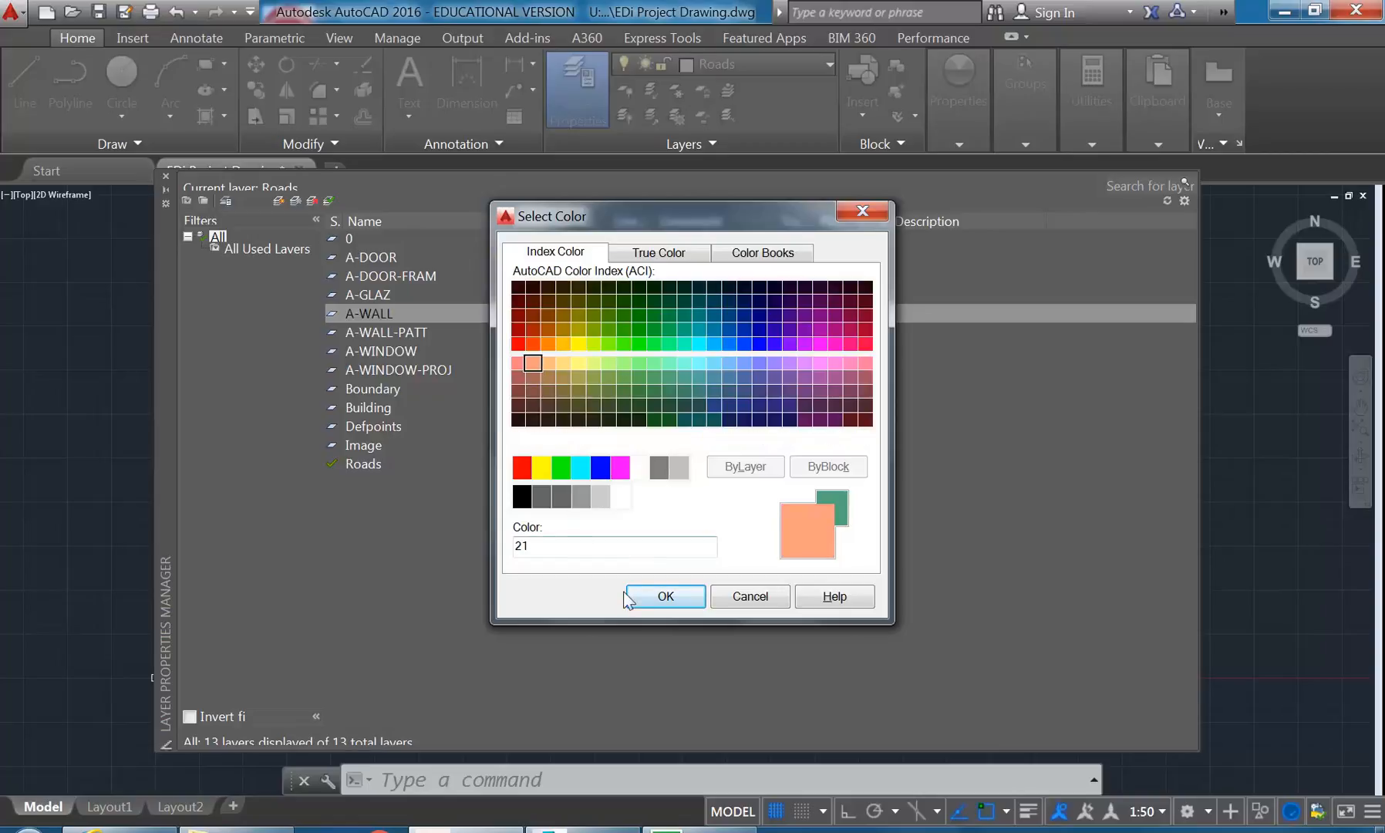
pyautogui.click(517, 361)
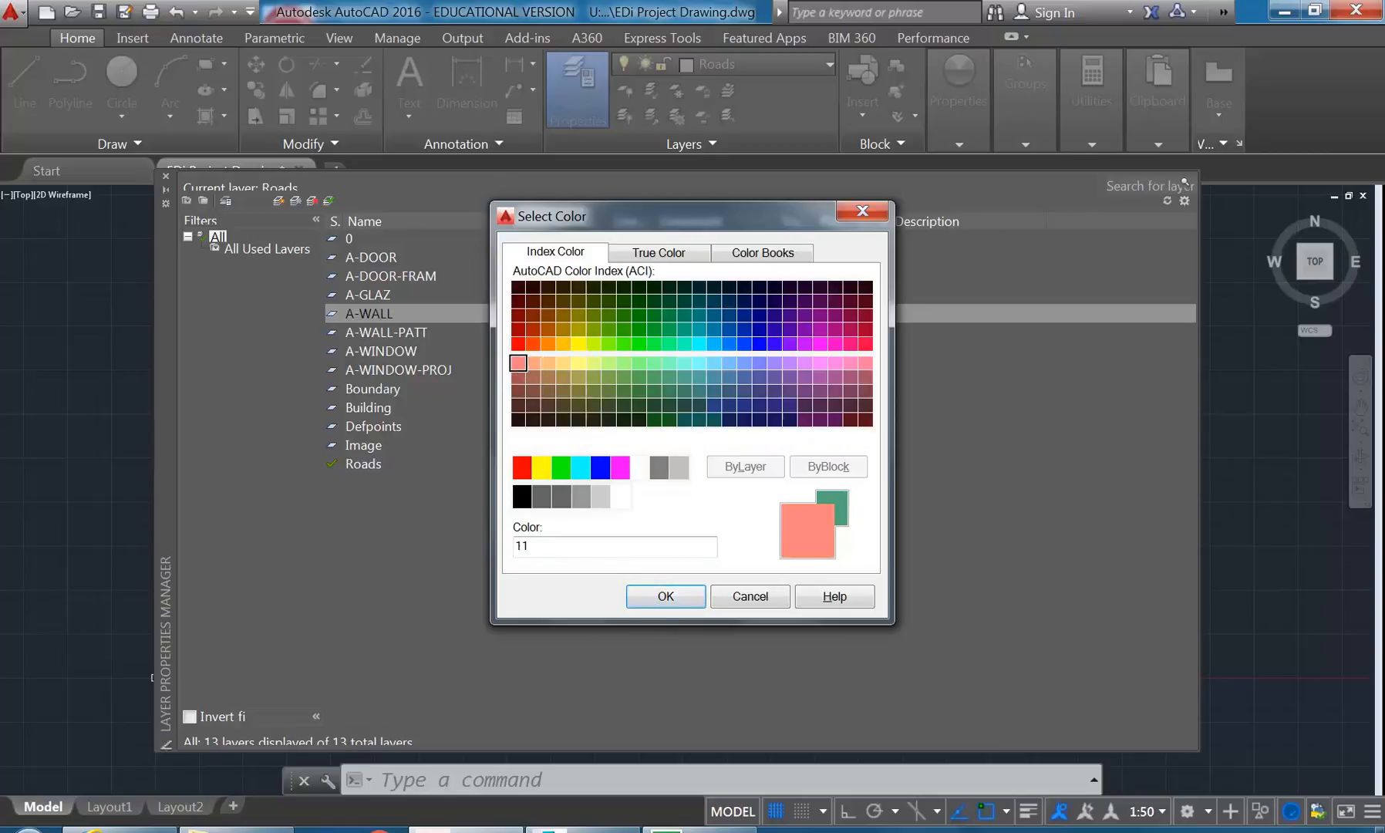
pyautogui.click(664, 596)
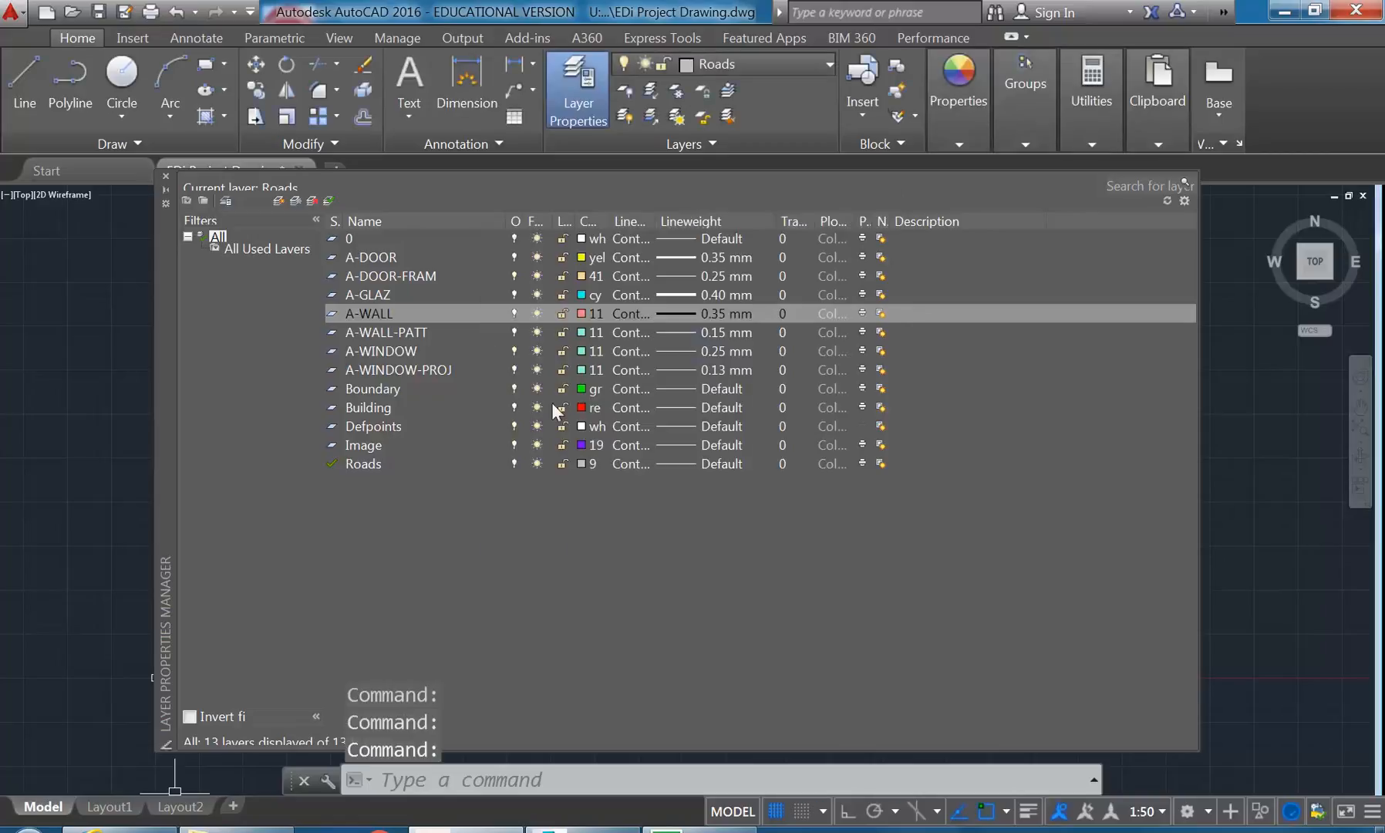
# - Set the colour of the A-WALL-PATT layer to index colour 23
pyautogui.click(391, 331)
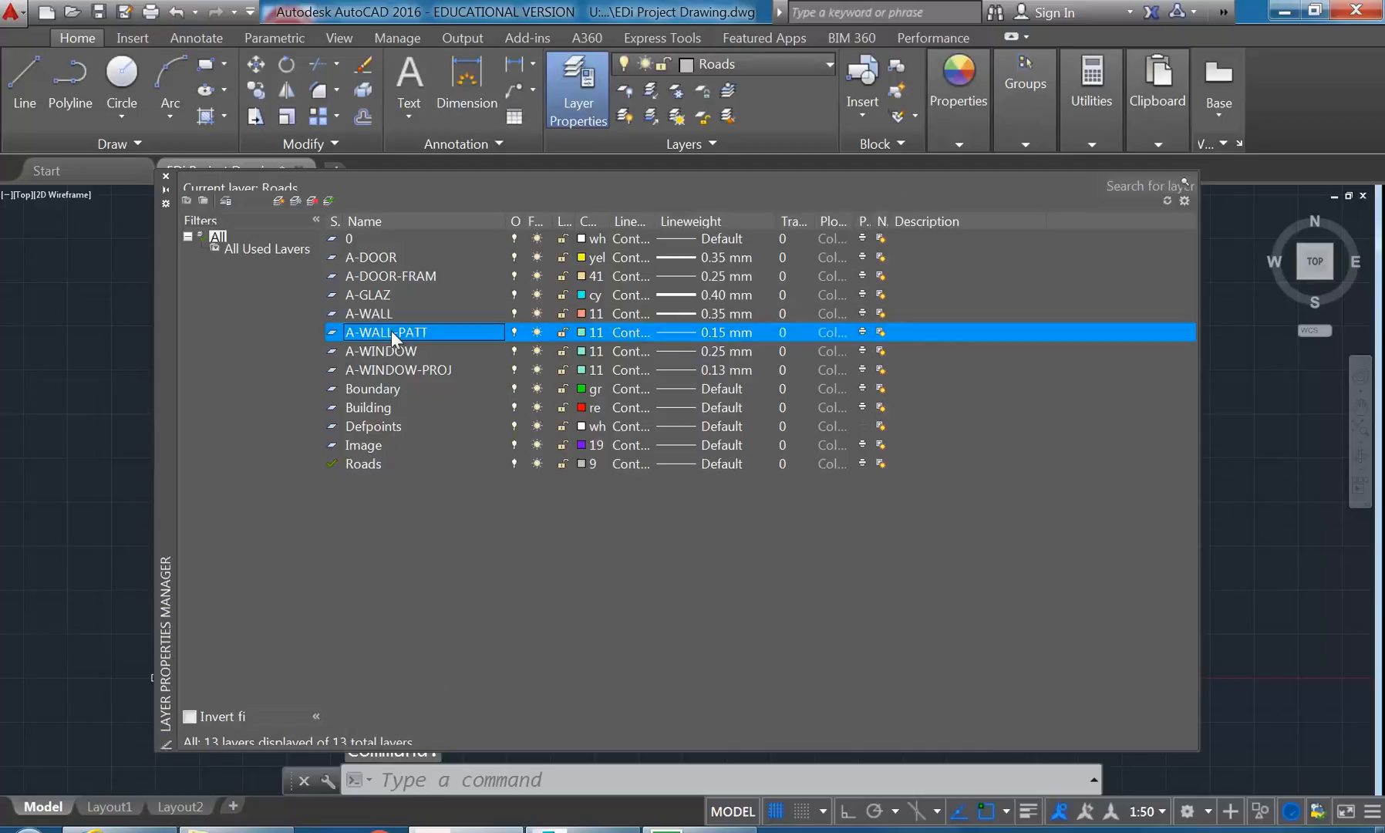
pyautogui.click(580, 332)
pyautogui.click(547, 363)
pyautogui.click(536, 374)
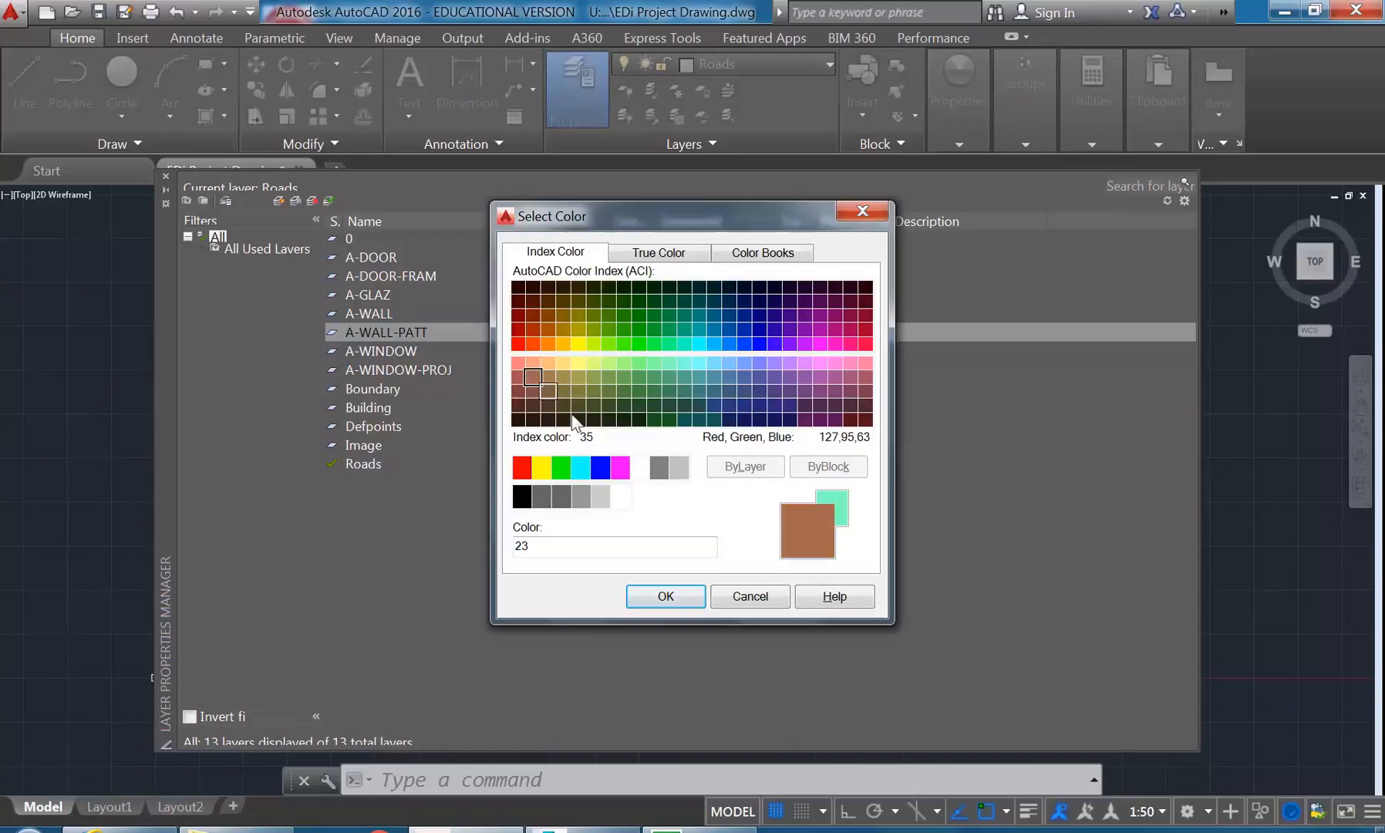
pyautogui.click(664, 596)
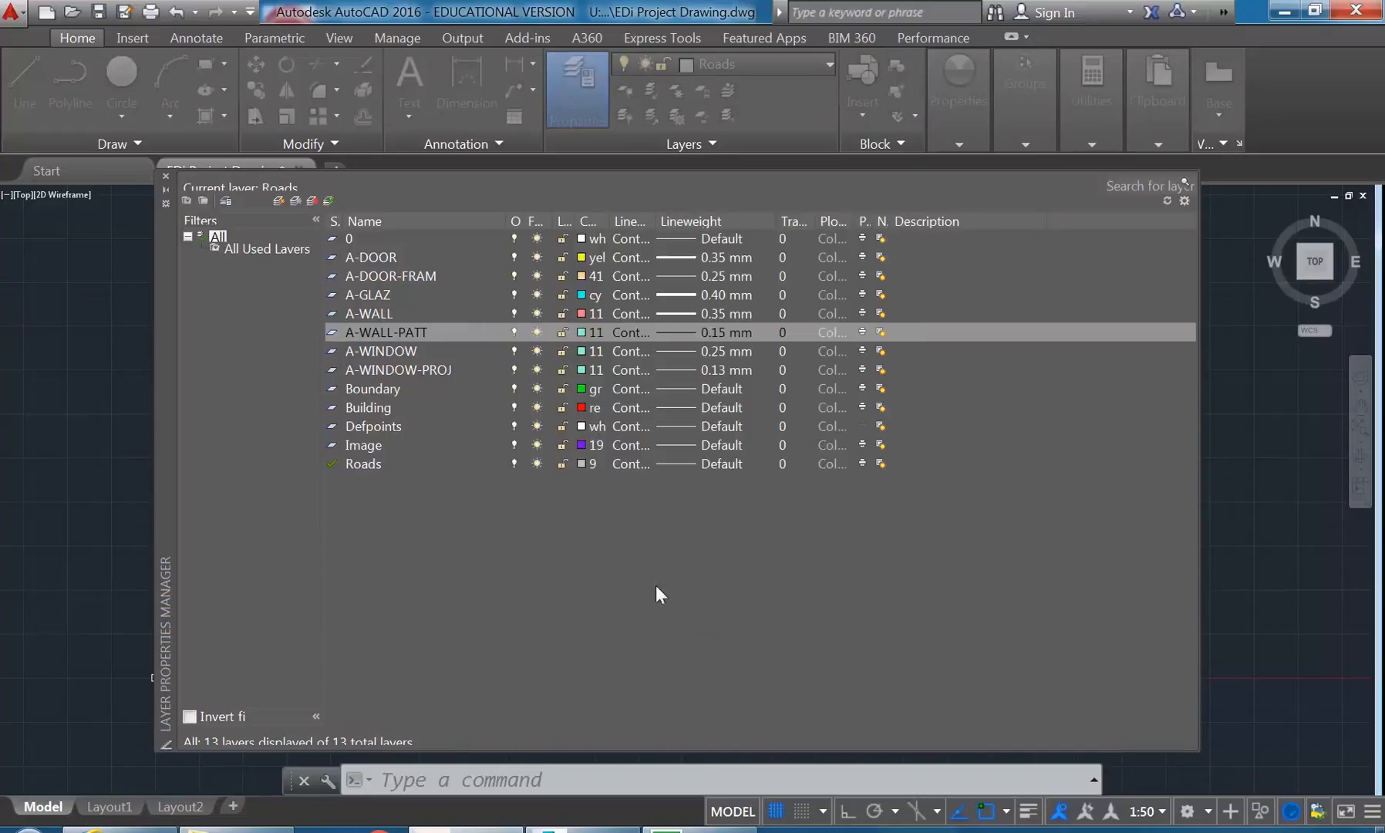
# - Compare blue shades for the A-WINDOW layer and set its colour to index colour 150
pyautogui.click(379, 354)
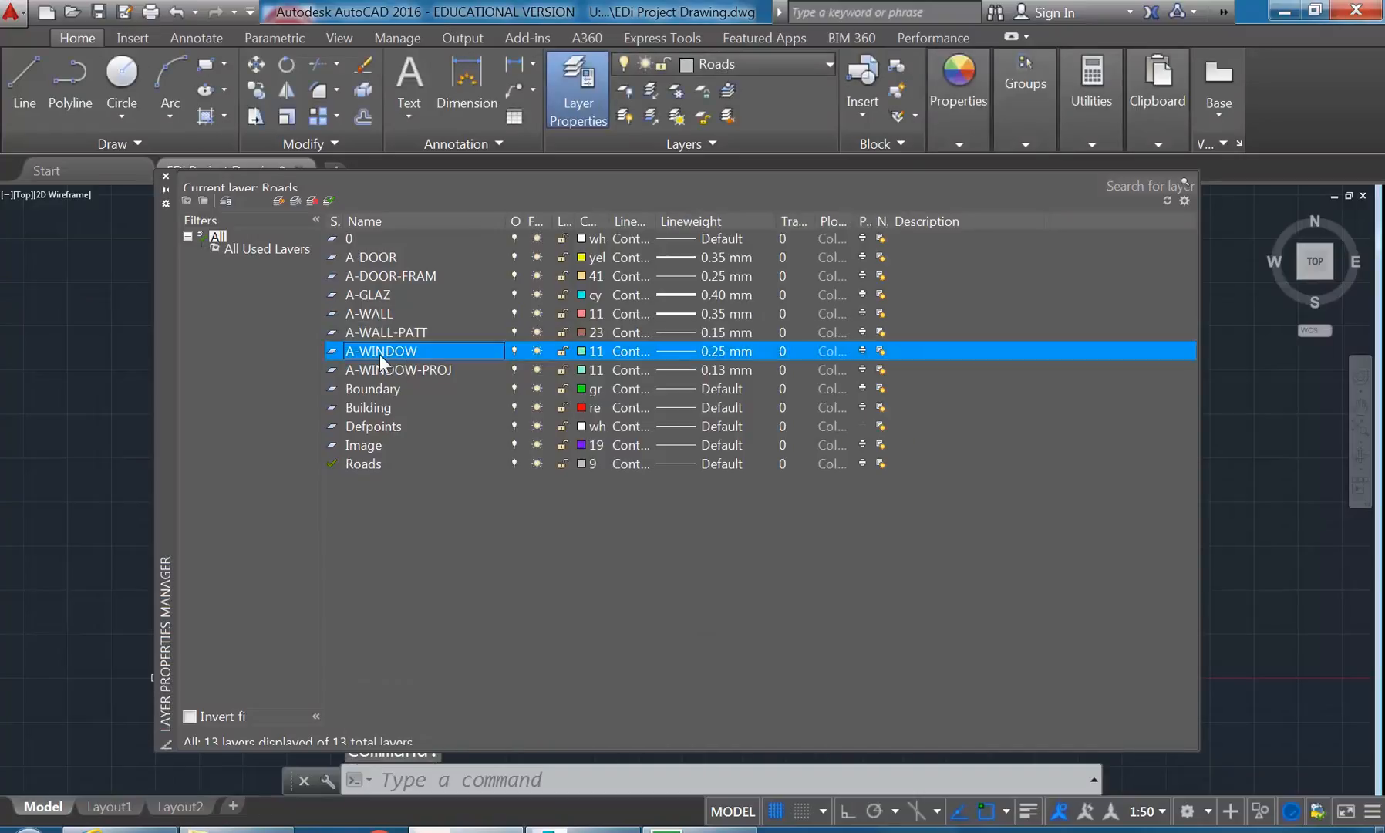
pyautogui.click(582, 350)
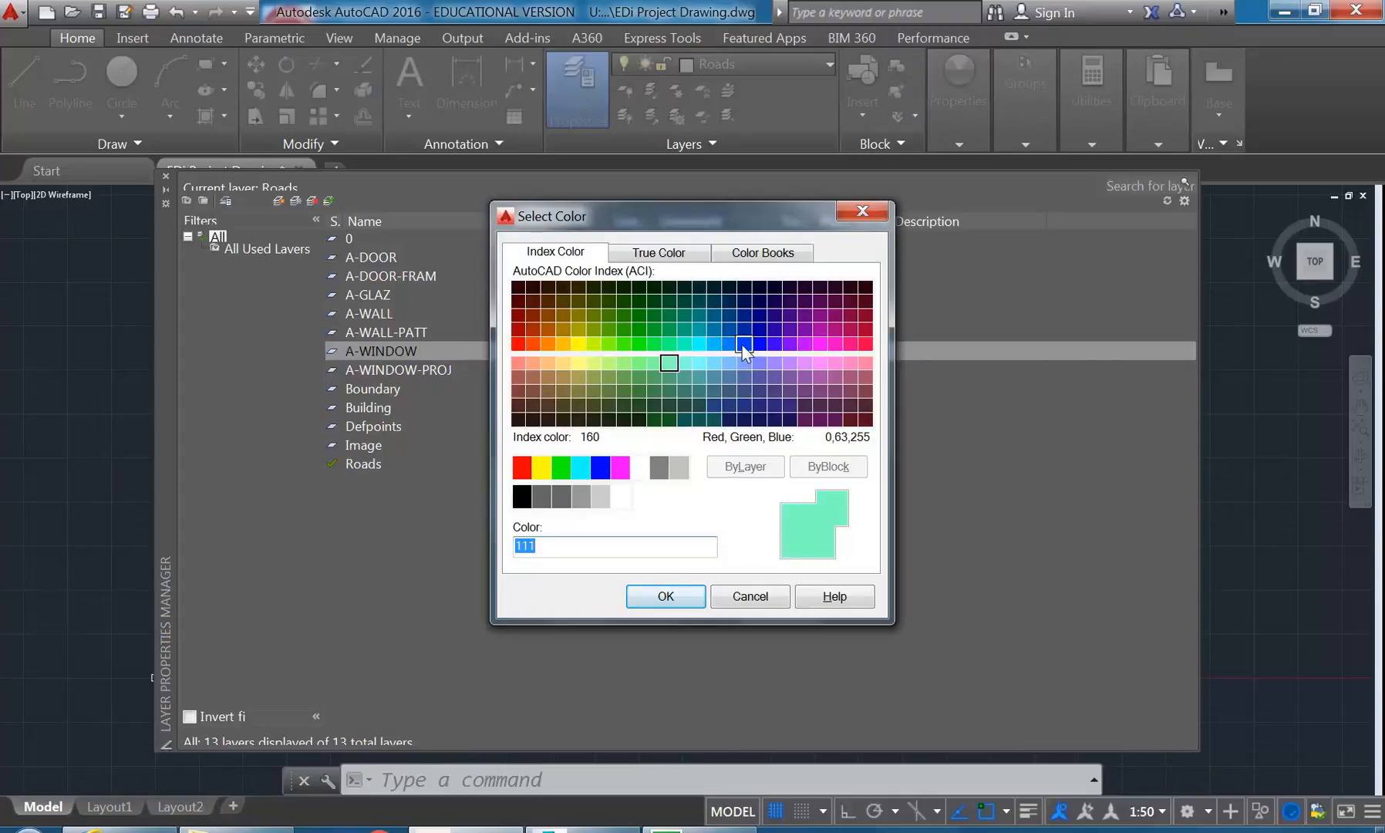
pyautogui.click(599, 469)
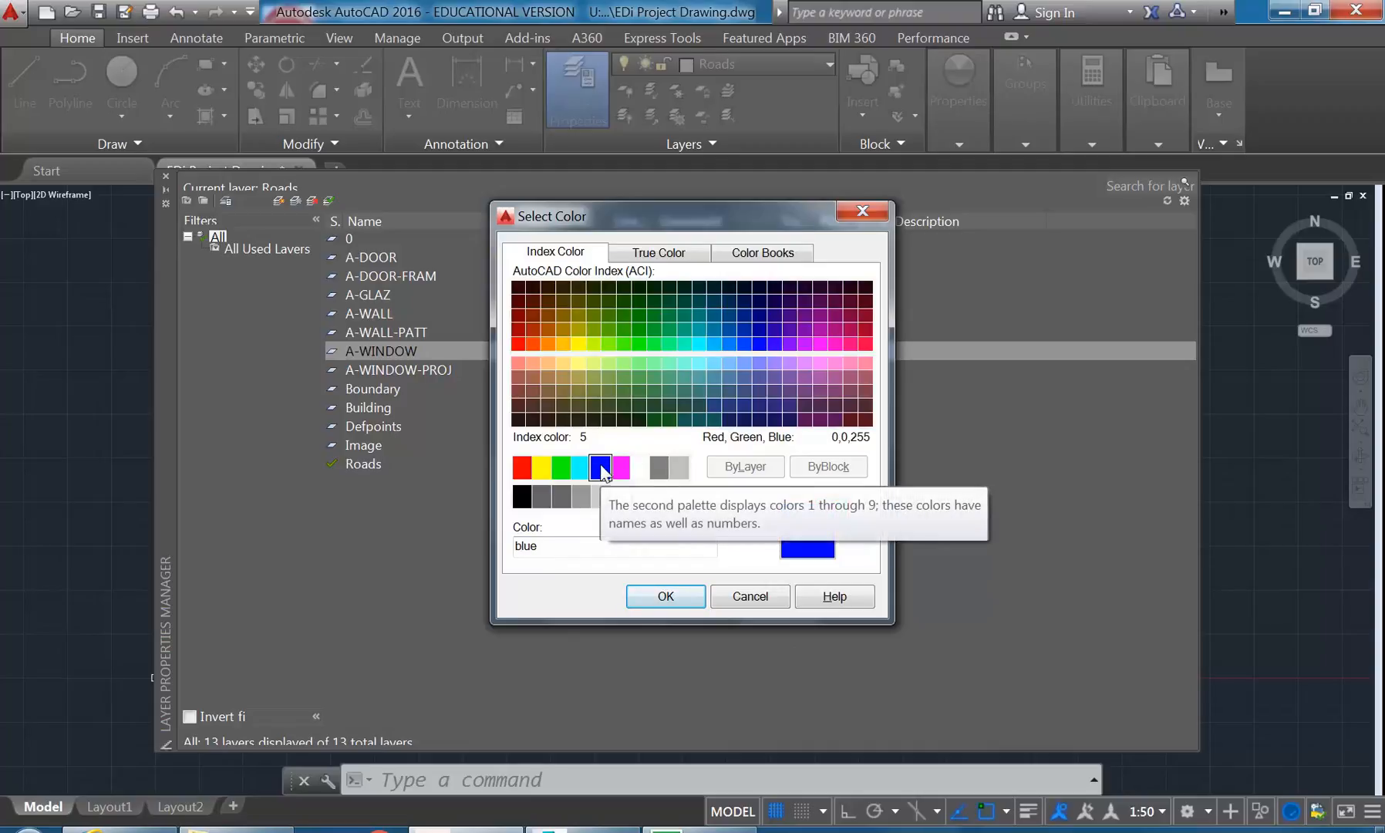
pyautogui.click(731, 343)
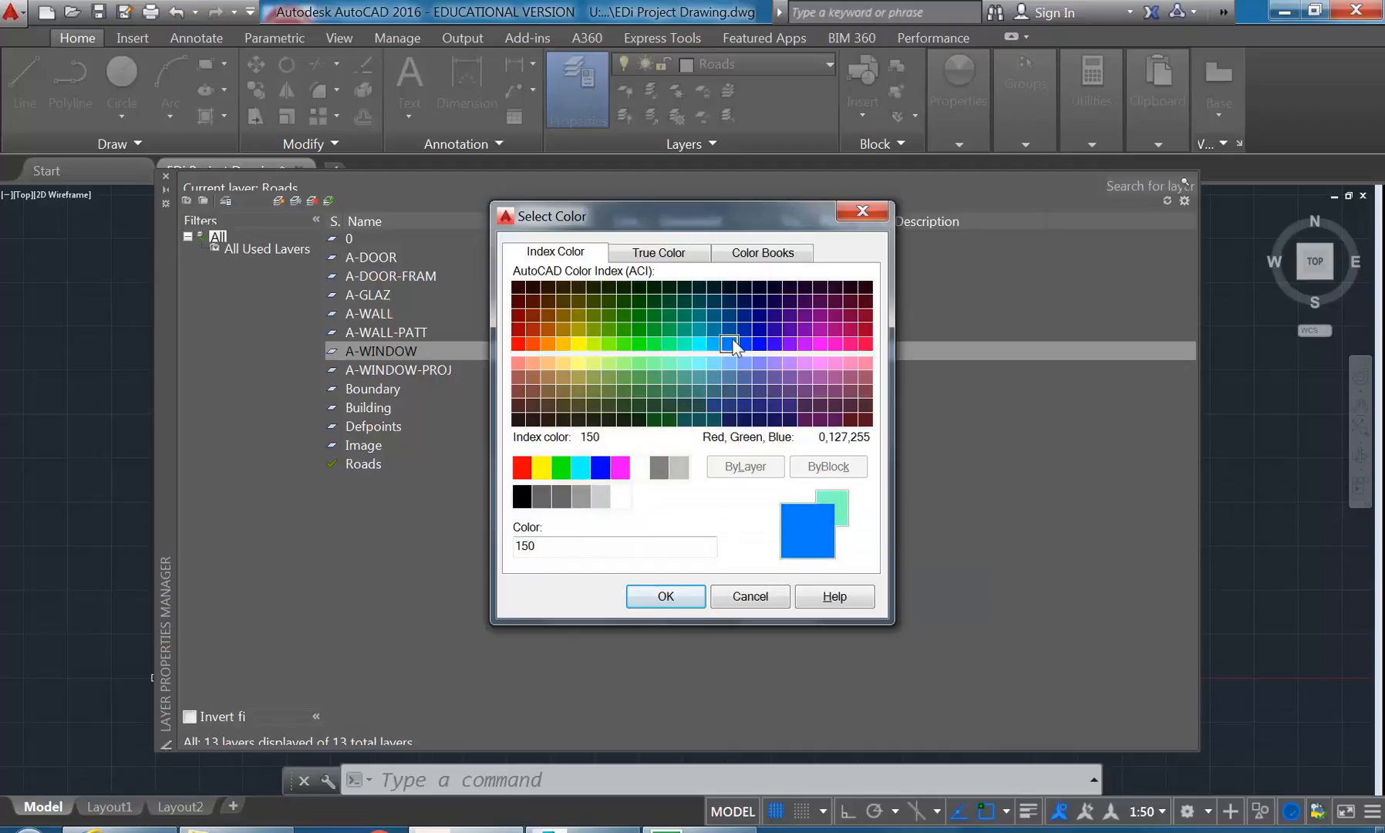
pyautogui.click(669, 595)
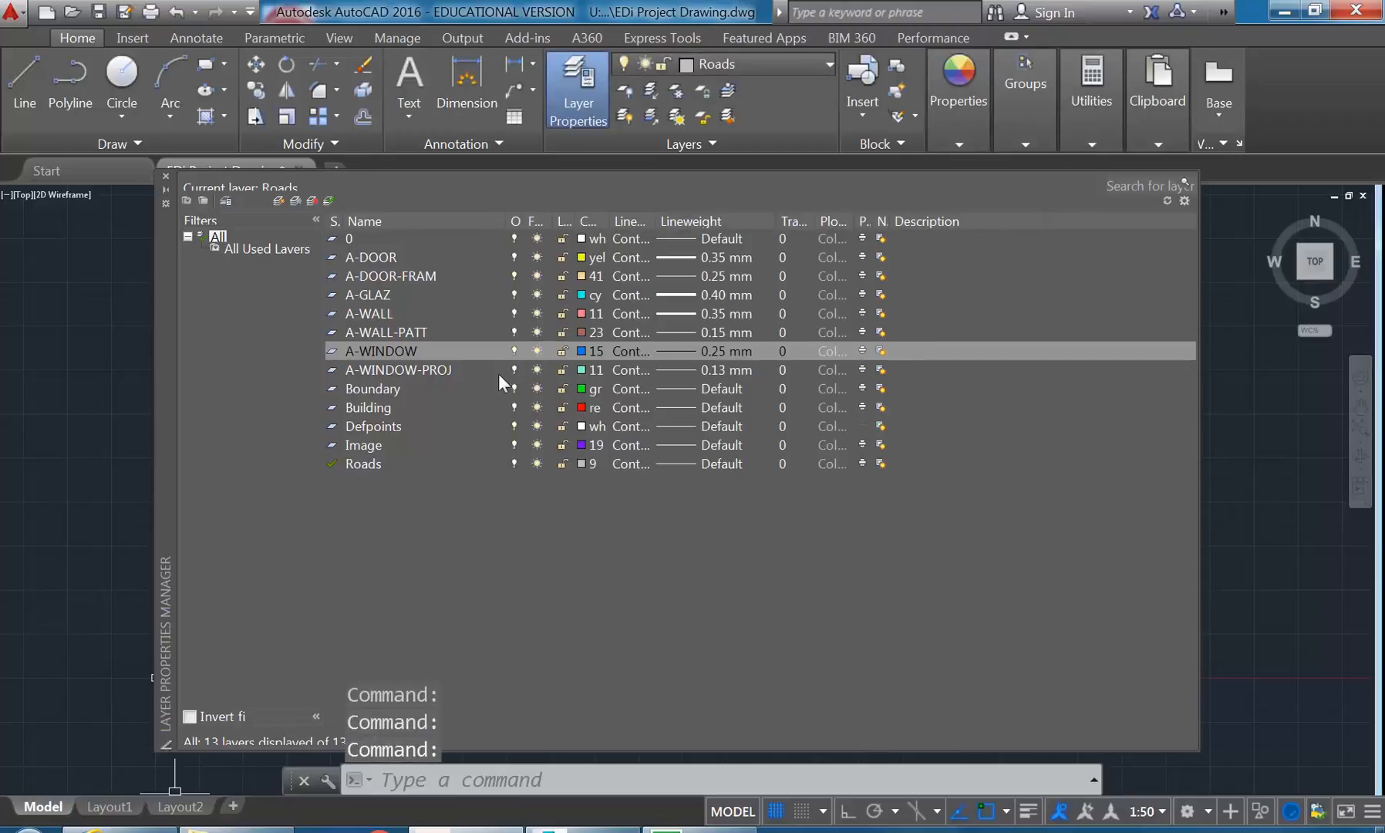
# - Change the colour of the A-WINDOW layer to index colour 160
pyautogui.click(425, 366)
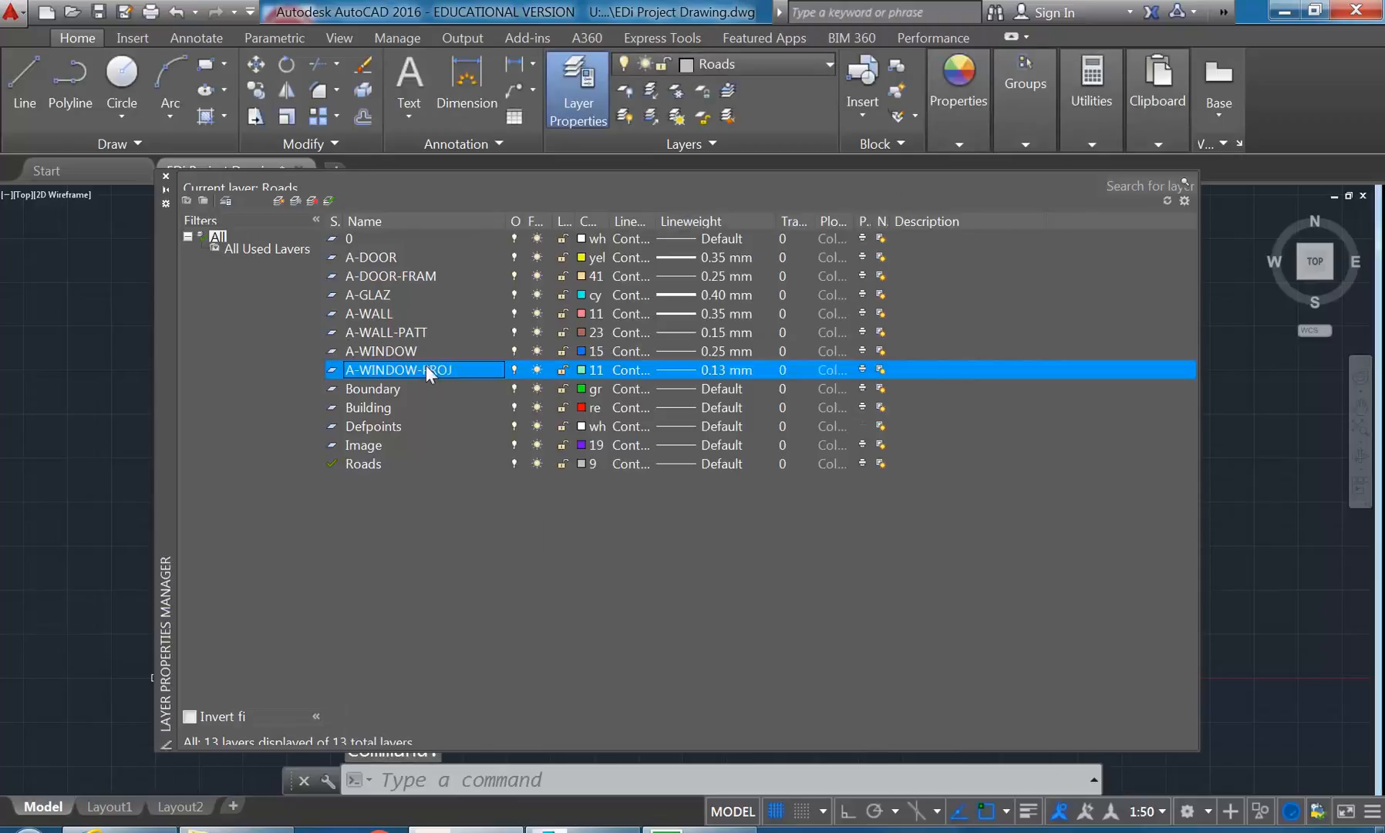
pyautogui.click(583, 351)
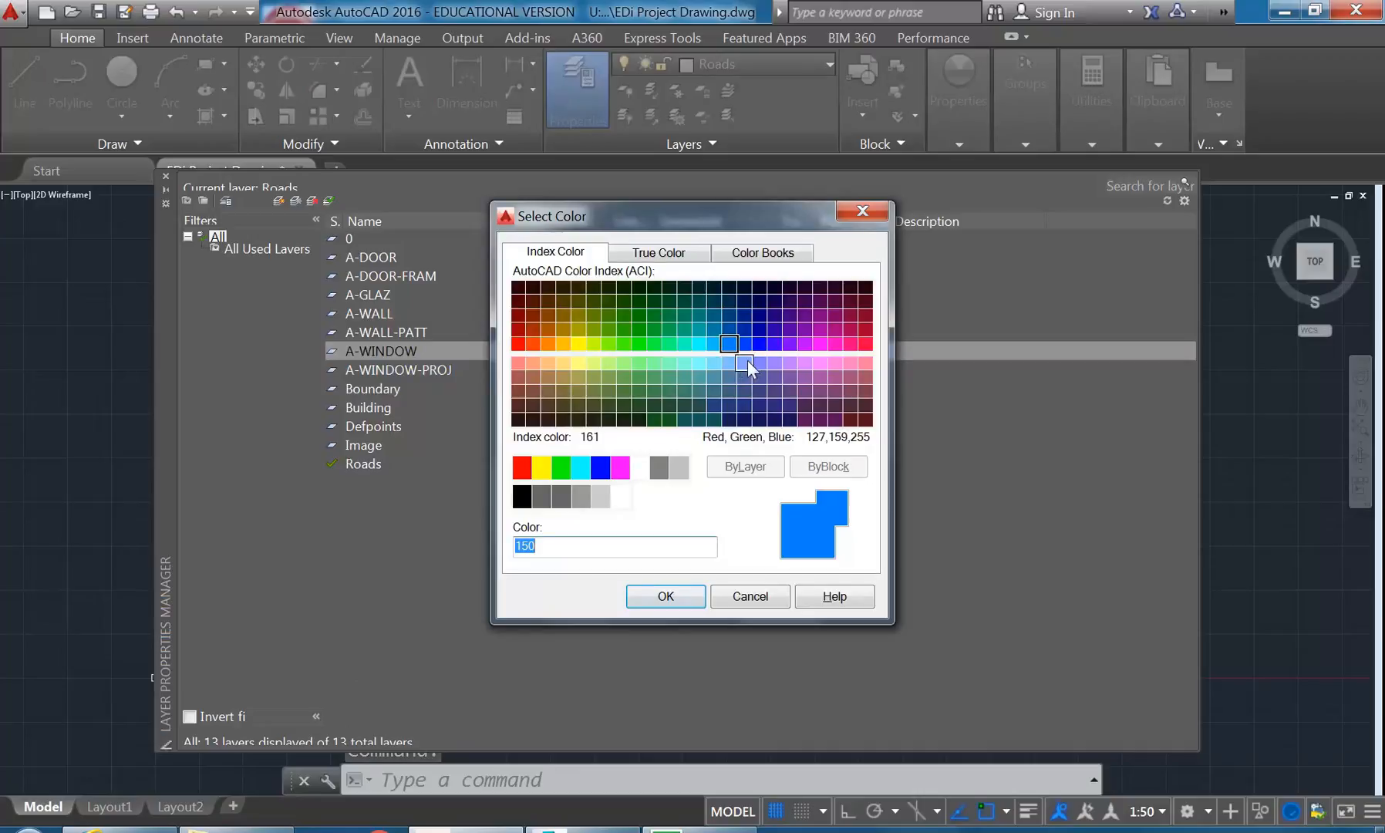
pyautogui.click(728, 332)
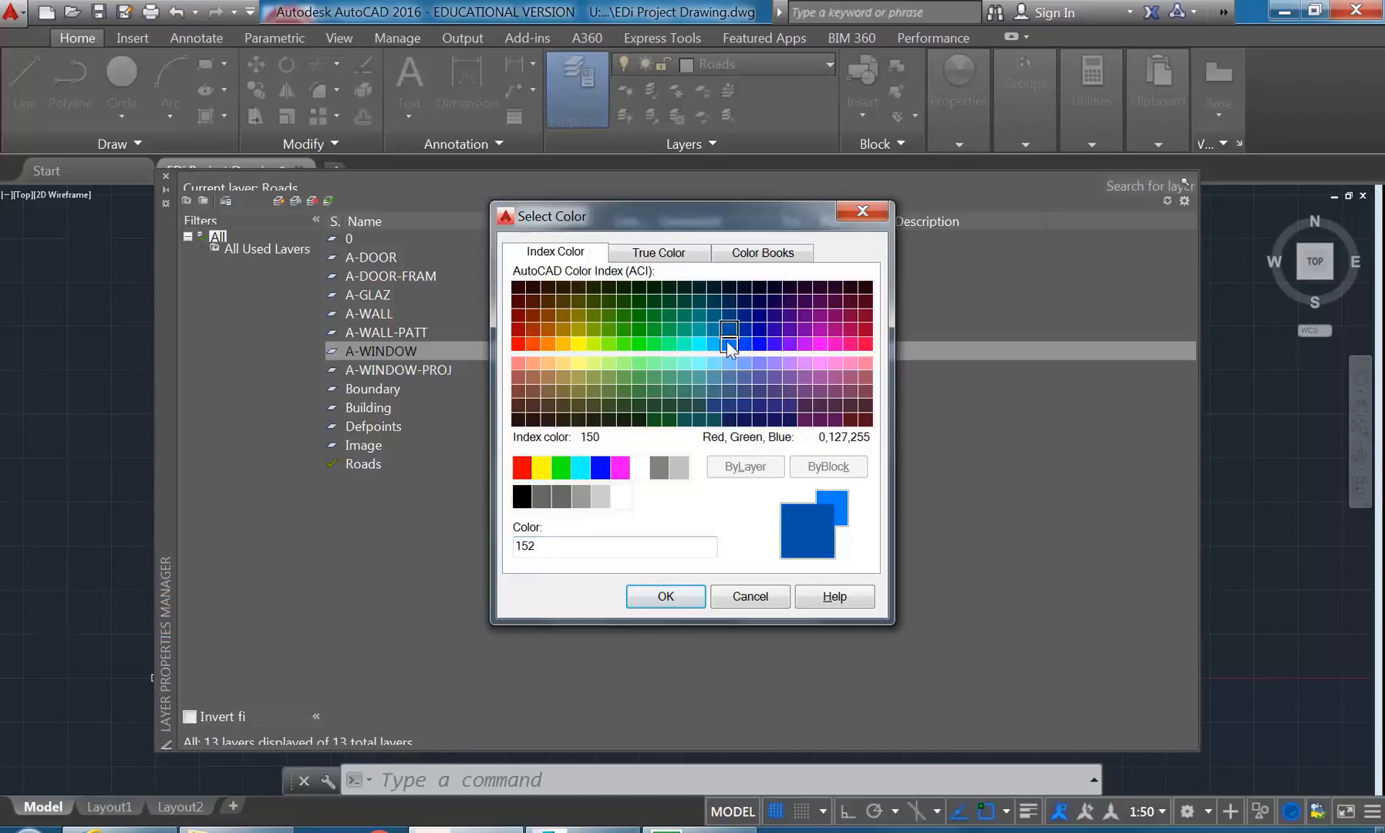
pyautogui.click(744, 344)
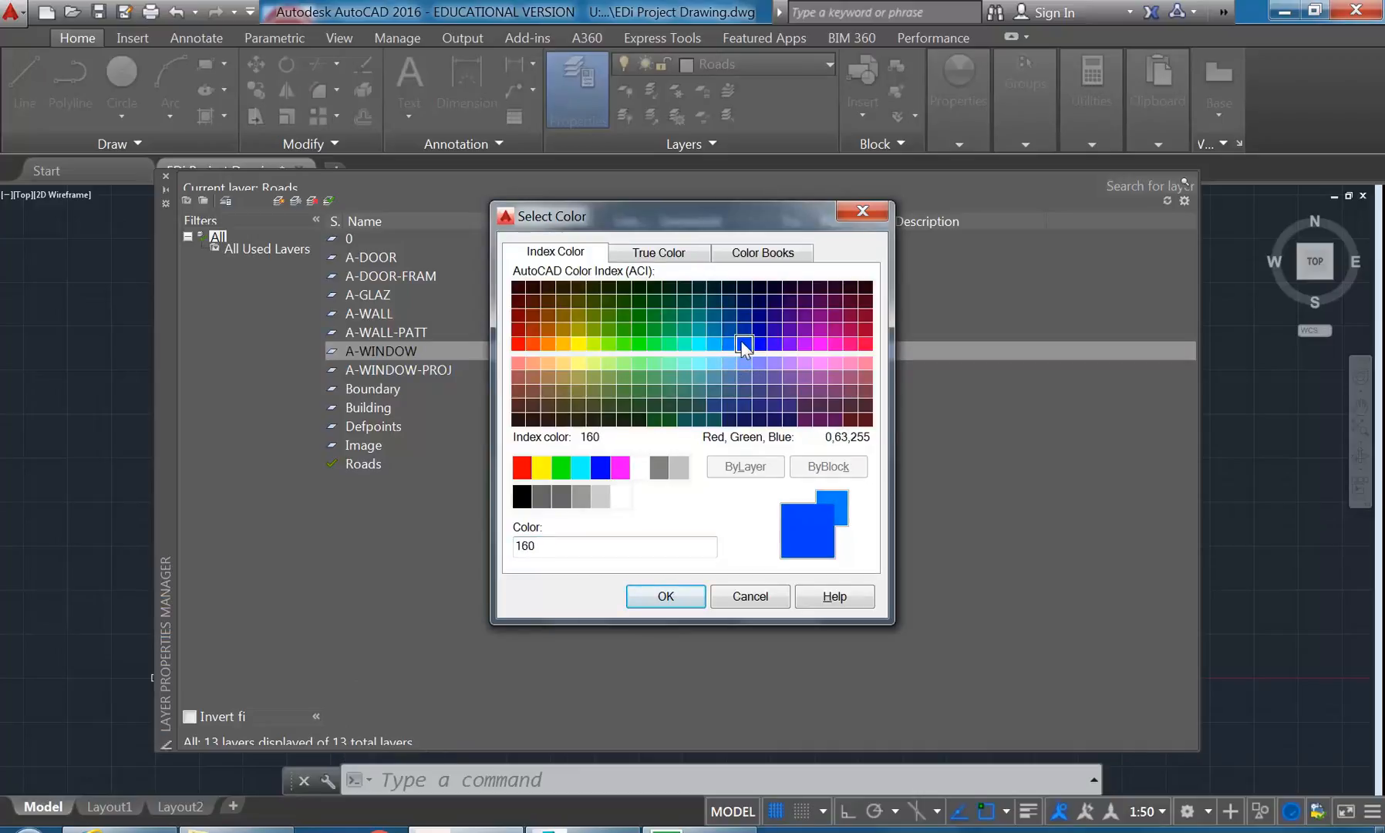
pyautogui.click(669, 599)
# - Set the colour of the A-WINDOW-PROJ layer to index colour 161
pyautogui.click(401, 372)
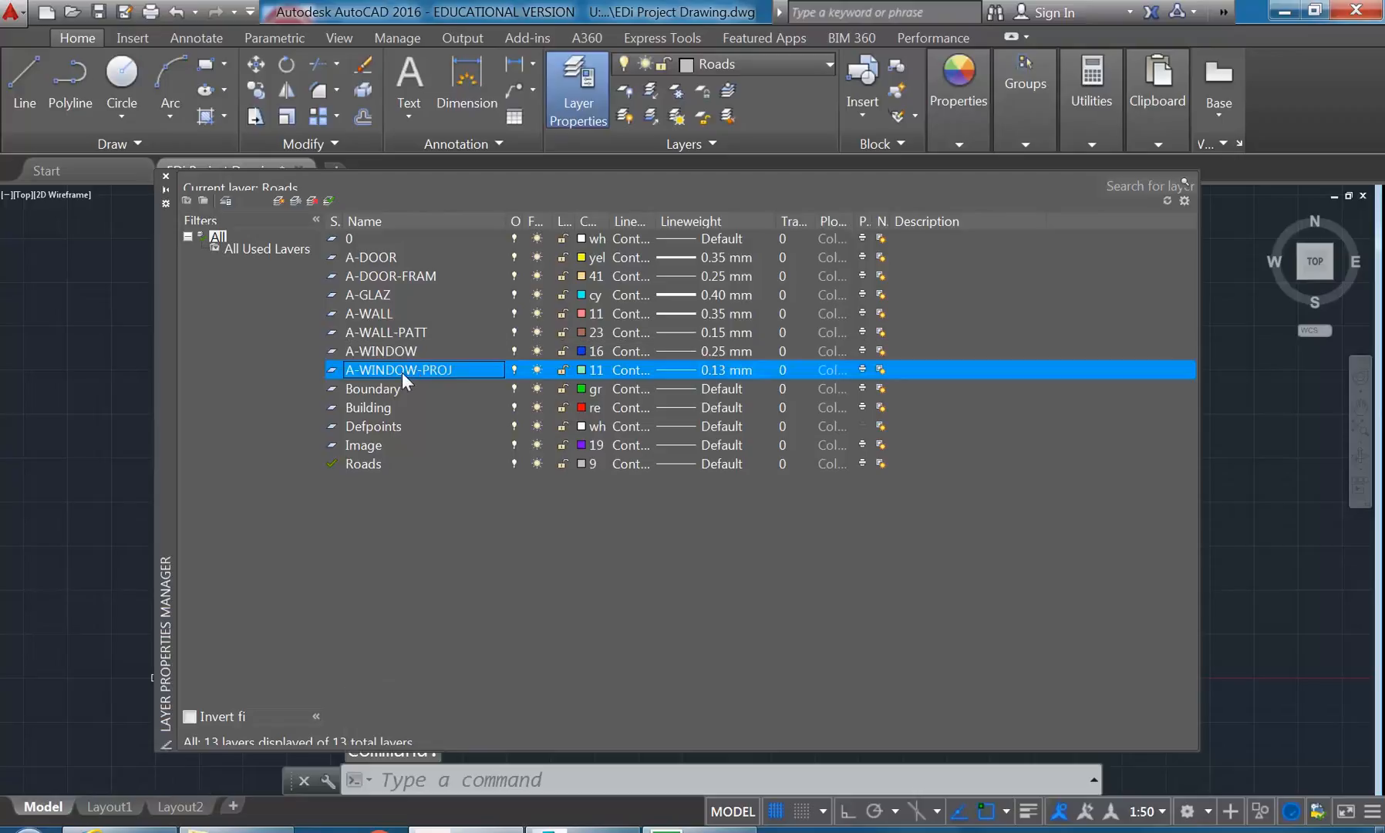
pyautogui.click(582, 369)
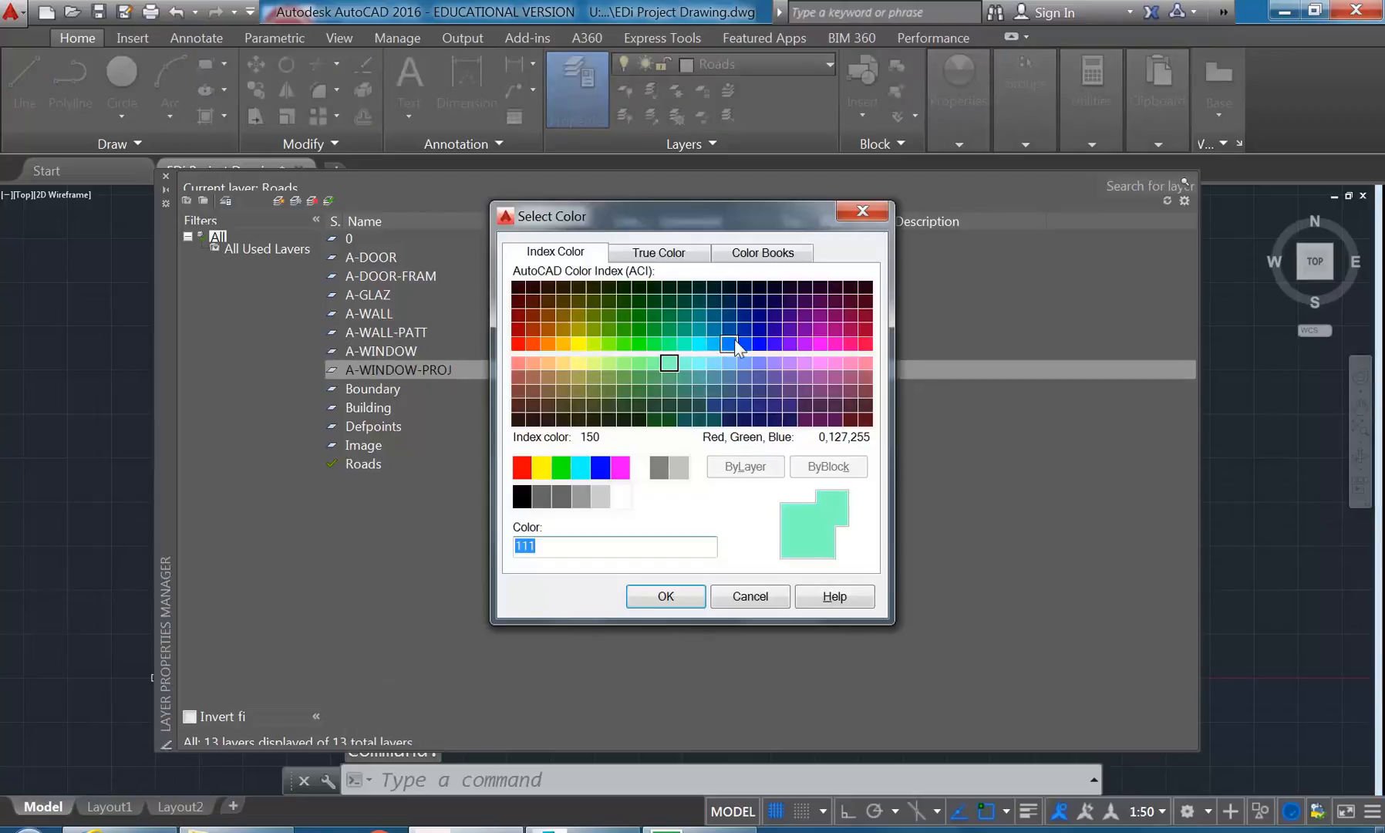
pyautogui.click(743, 362)
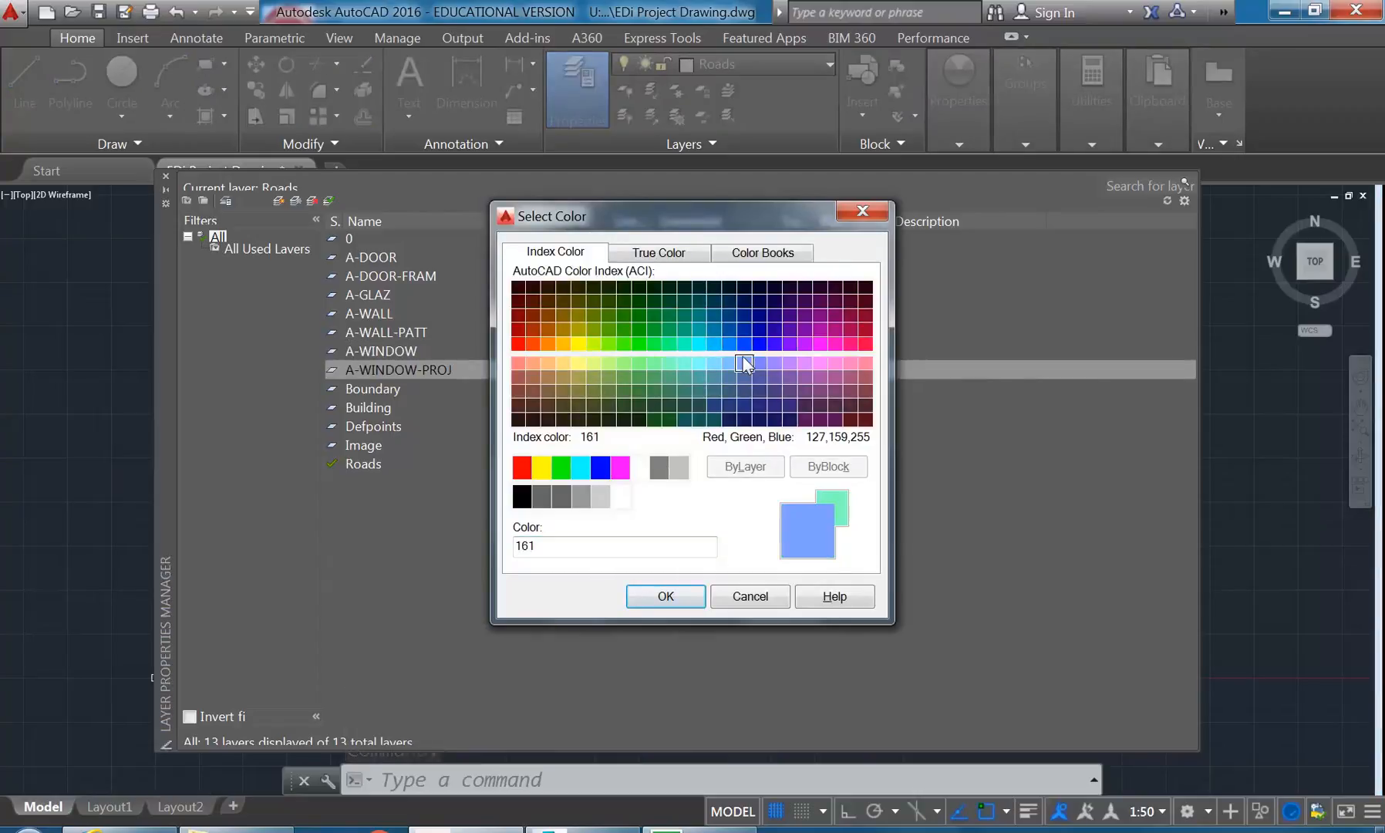
pyautogui.click(665, 596)
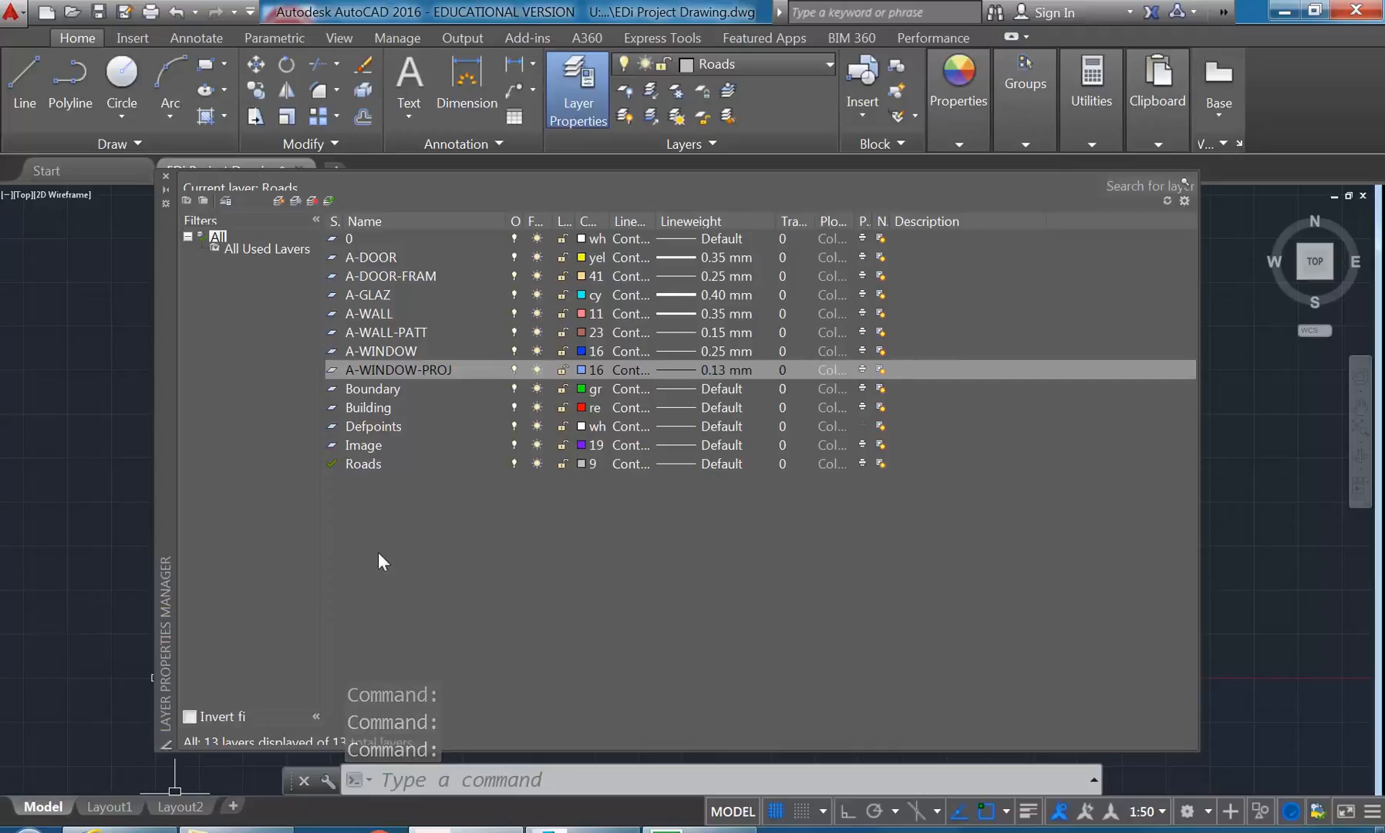
# - Widen the layer list's Color and Linetype columns to show their full values and close the layer manager
pyautogui.moveTo(654, 221); pyautogui.dragTo(742, 222)
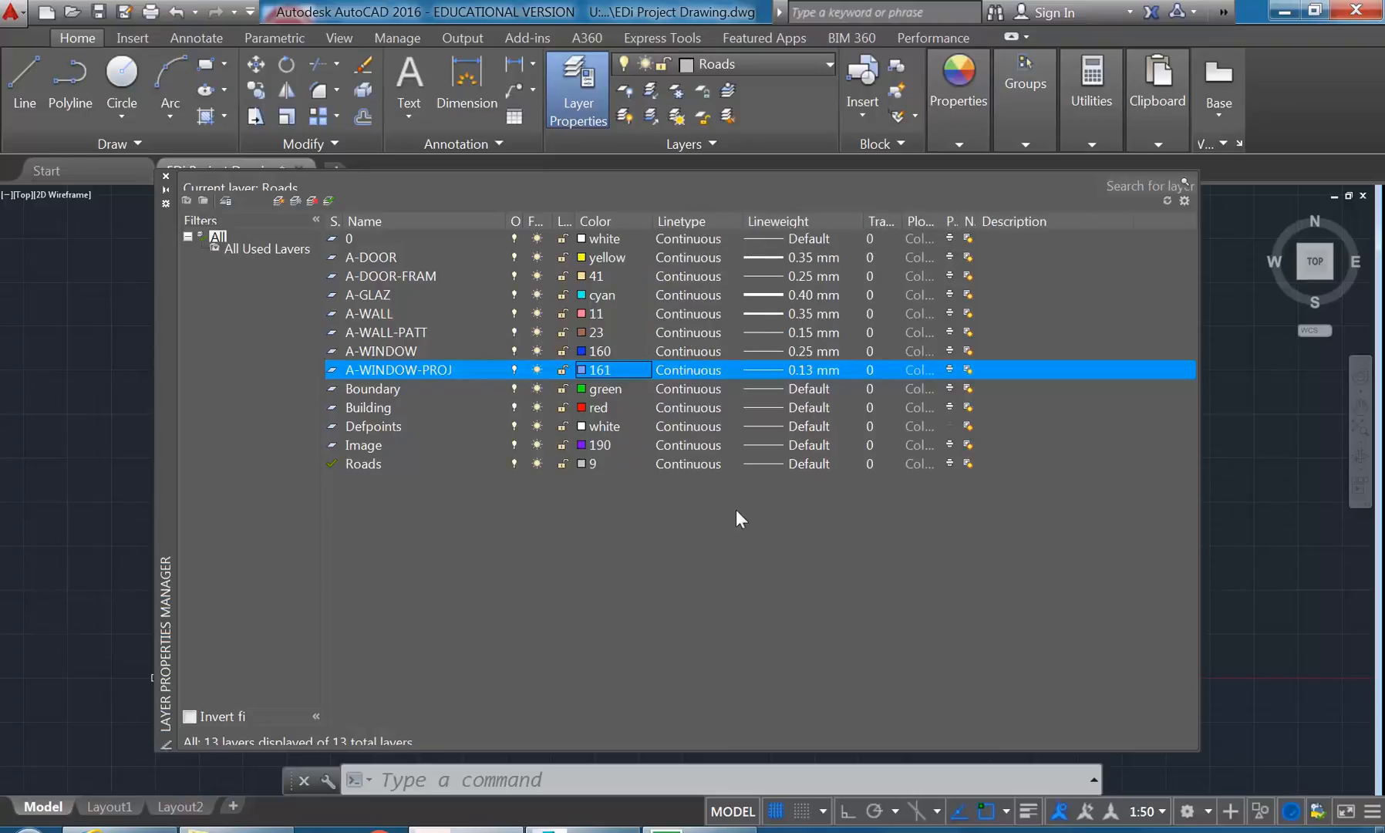
pyautogui.moveTo(655, 220); pyautogui.dragTo(641, 223)
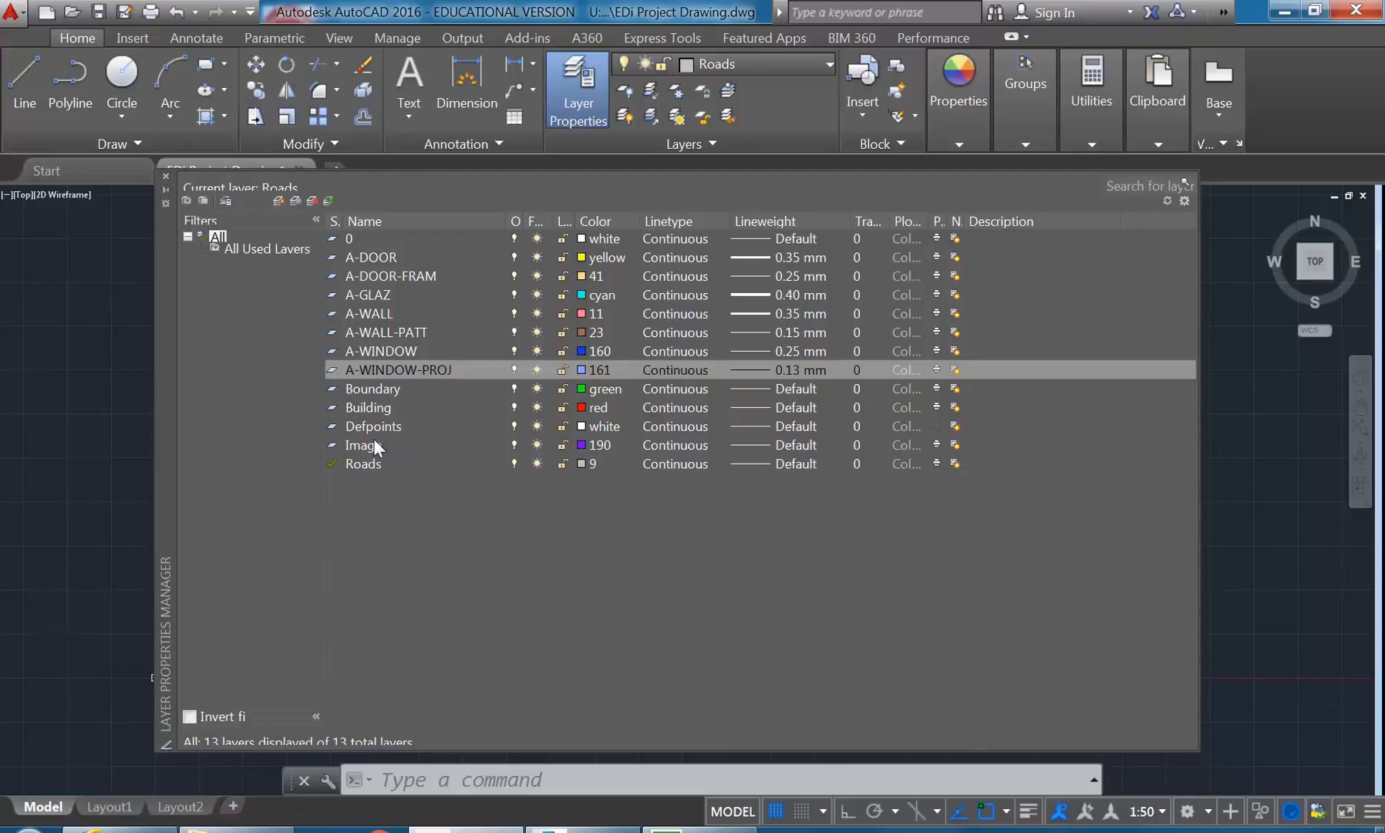
pyautogui.click(165, 176)
# - Identify the layer of the aerial map image, turn off the Image layer and keep Roads as the current layer
pyautogui.moveTo(345, 413); pyautogui.dragTo(392, 406, button='middle')
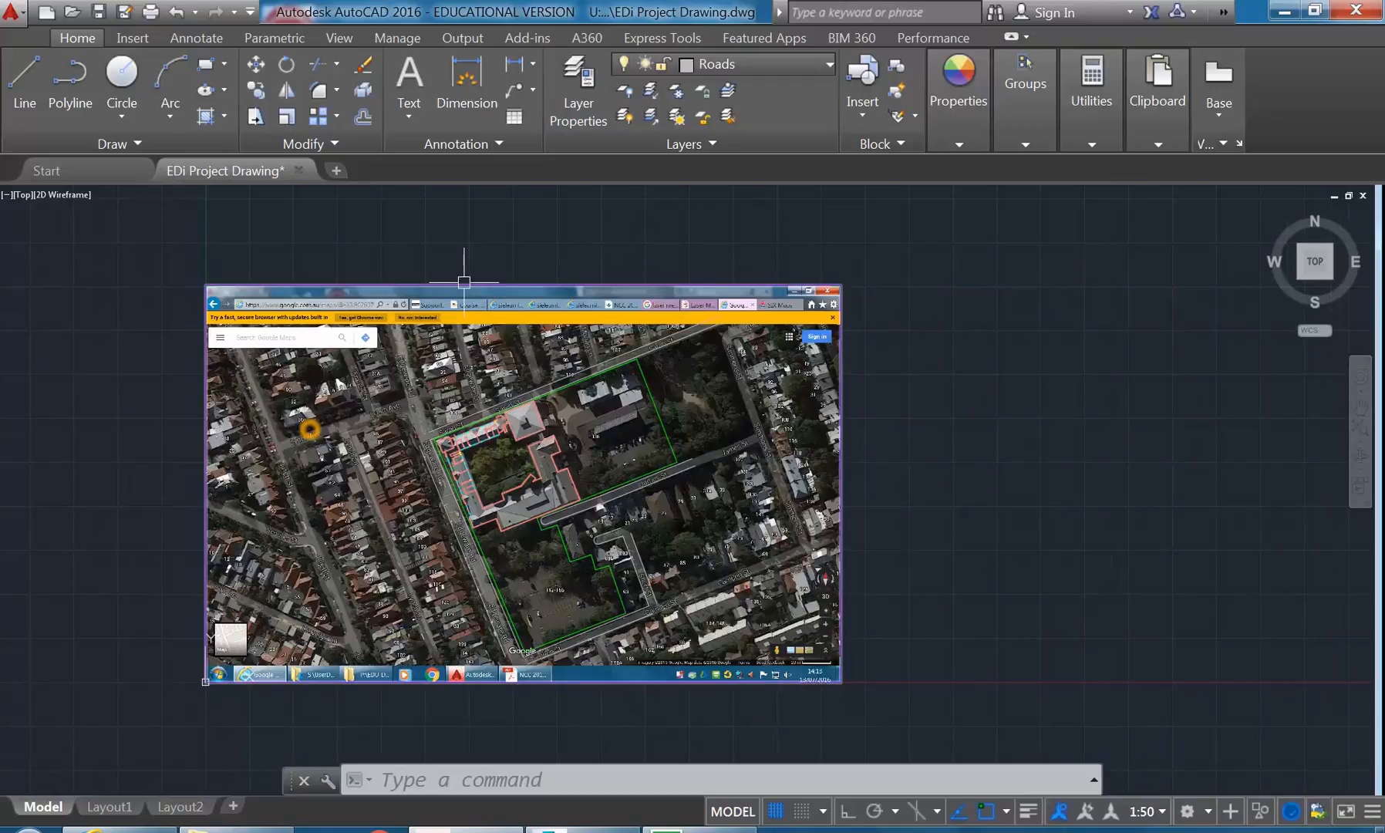
pyautogui.click(463, 282)
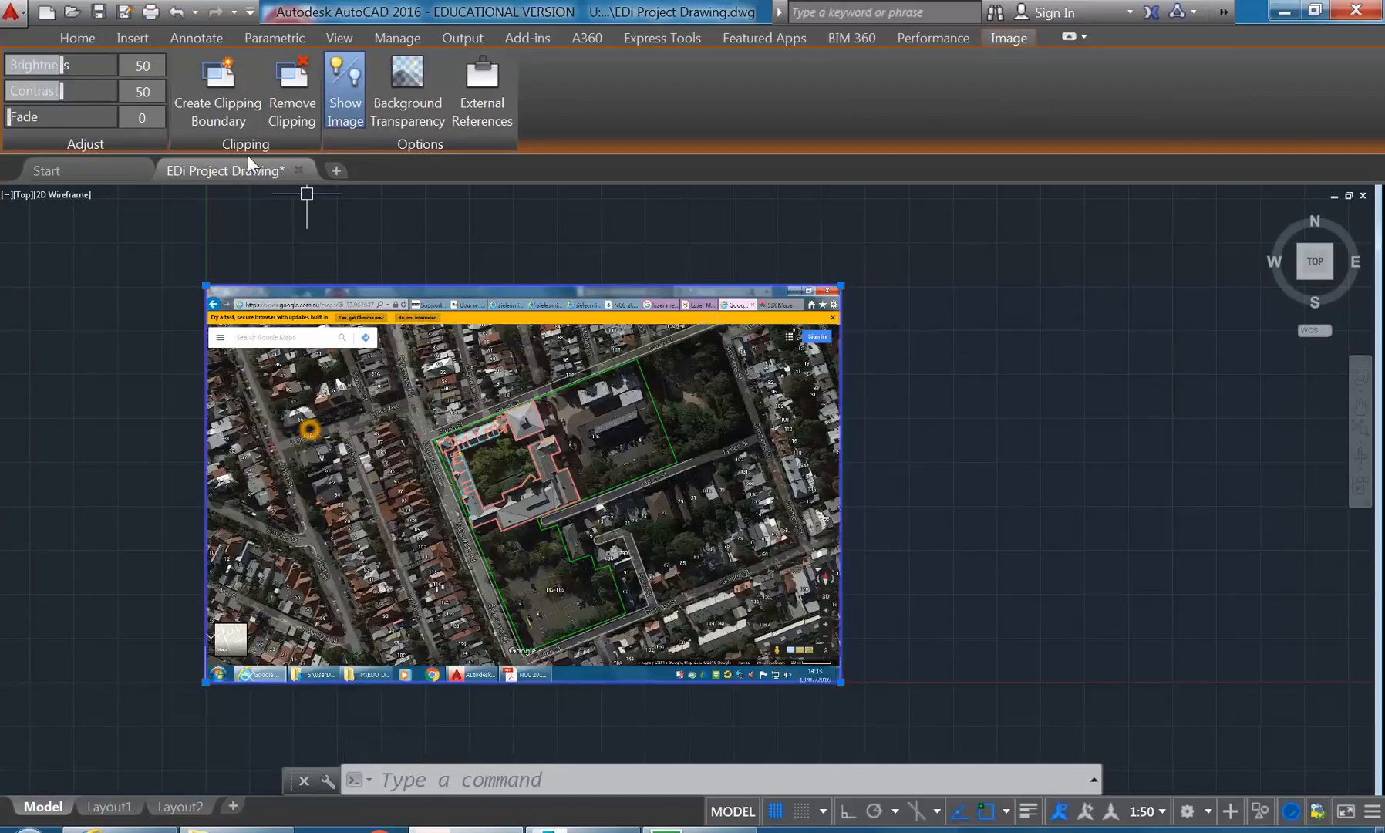
pyautogui.click(77, 35)
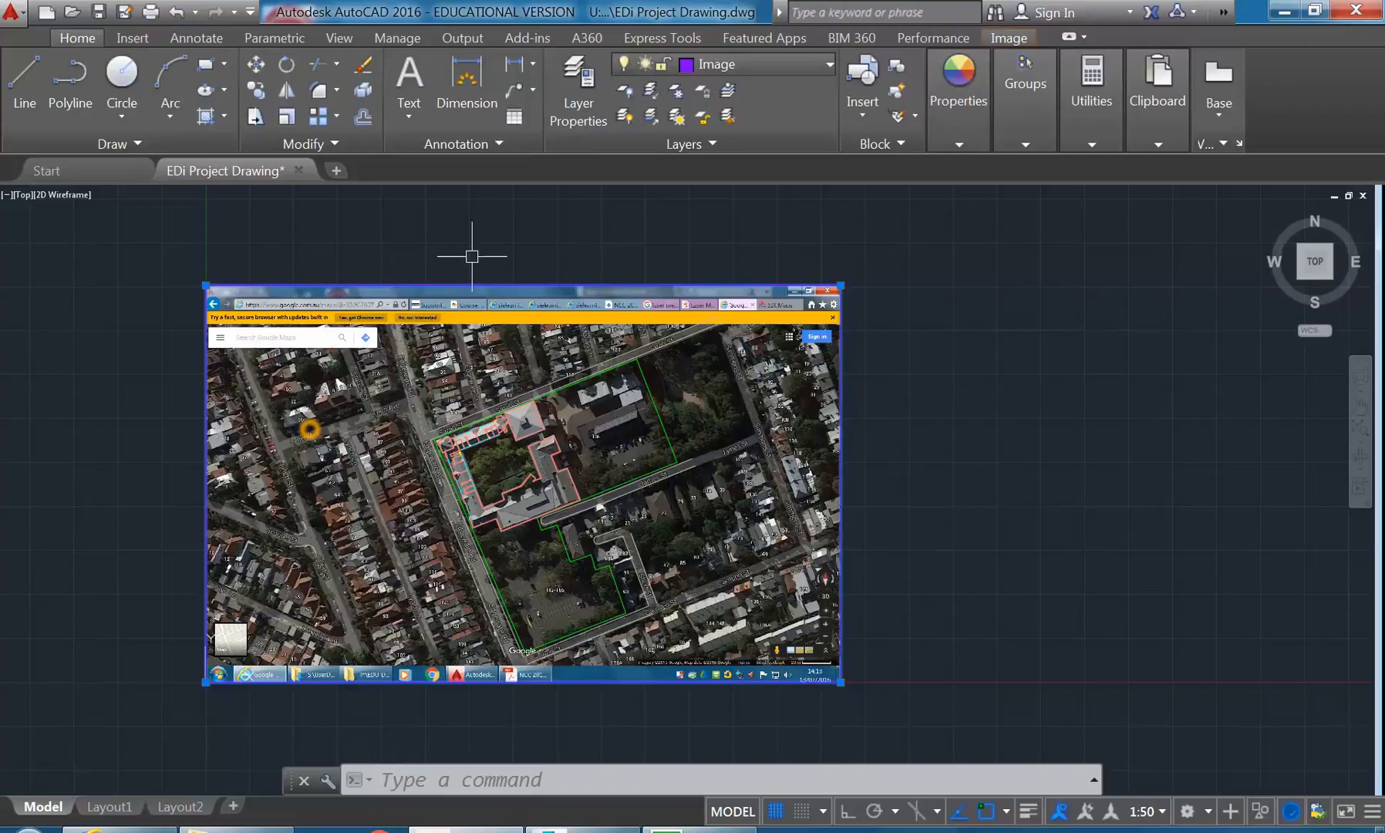
pyautogui.click(755, 65)
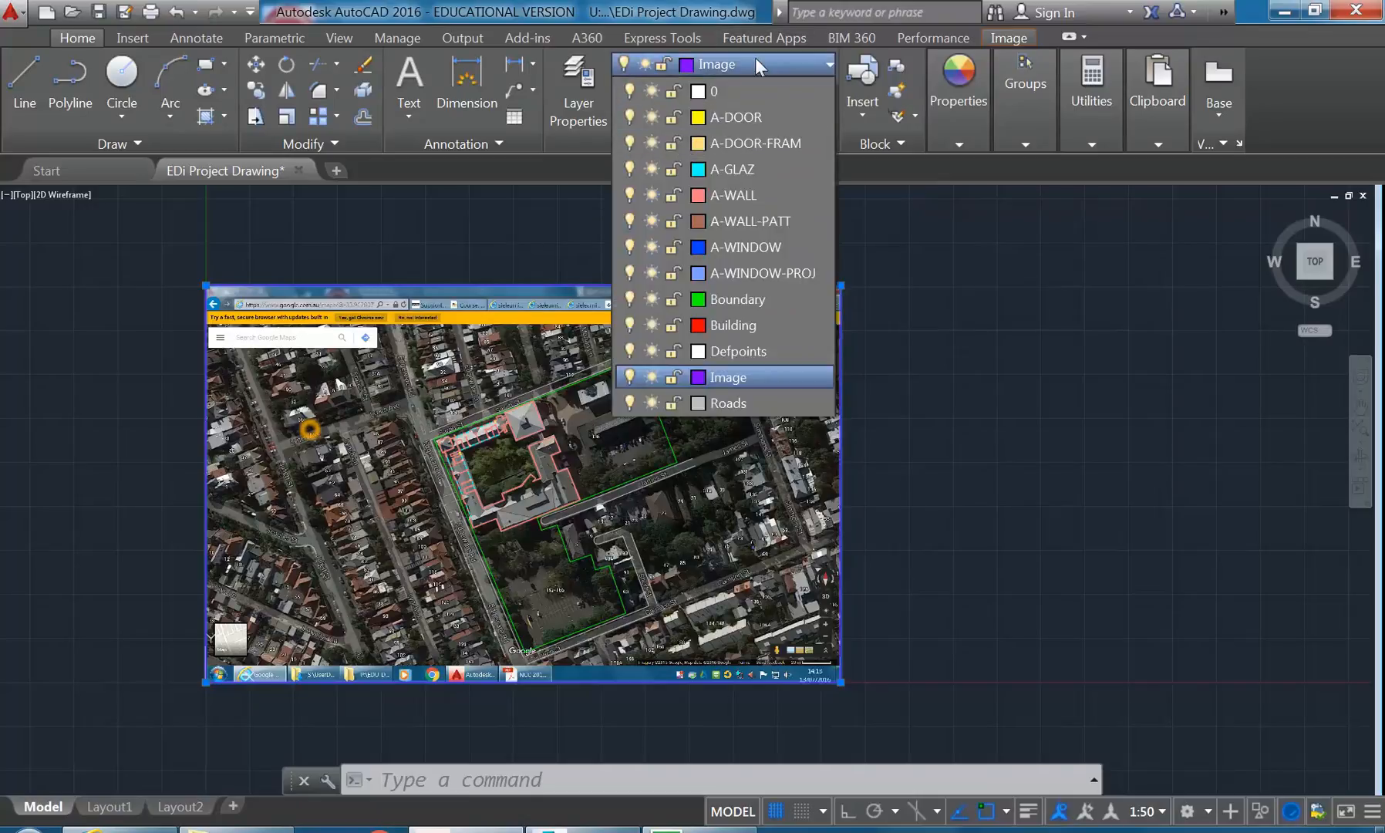
pyautogui.click(630, 377)
pyautogui.click(728, 402)
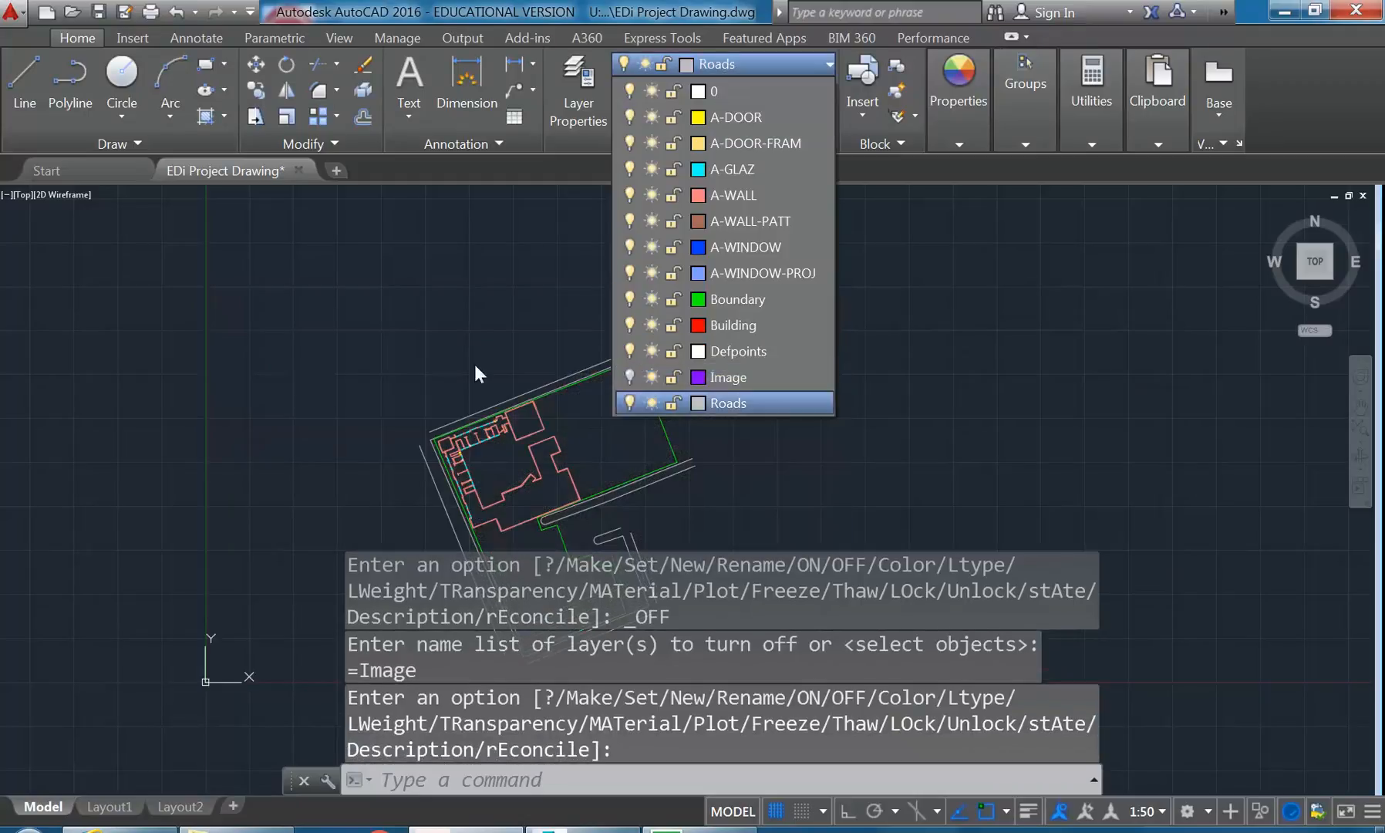
# - Erase the solid hatches from the two walls meeting at the upper-left corner of the building block east of the courtyard
pyautogui.scroll(4, 436, 332)
pyautogui.scroll(6, 436, 331)
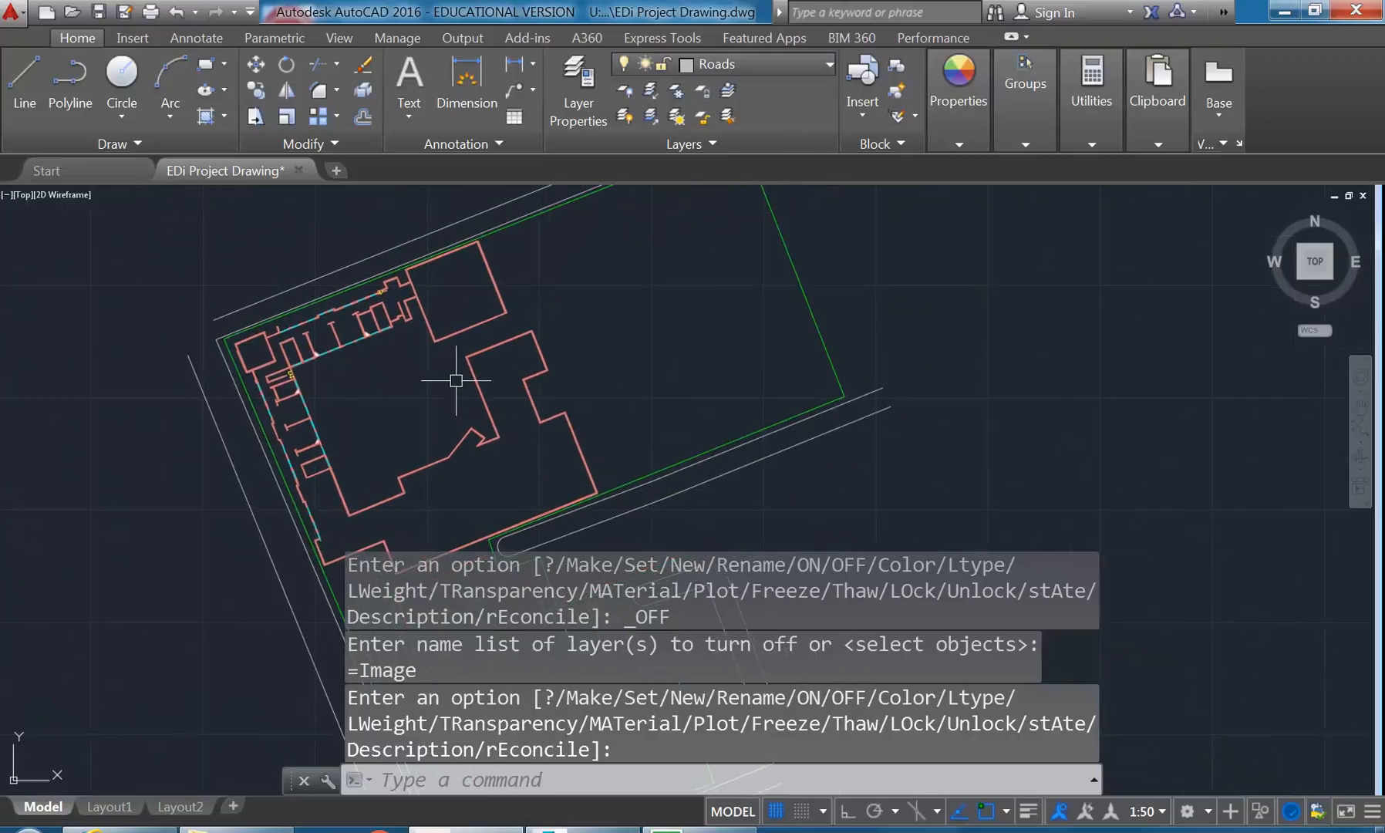
pyautogui.scroll(6, 432, 321)
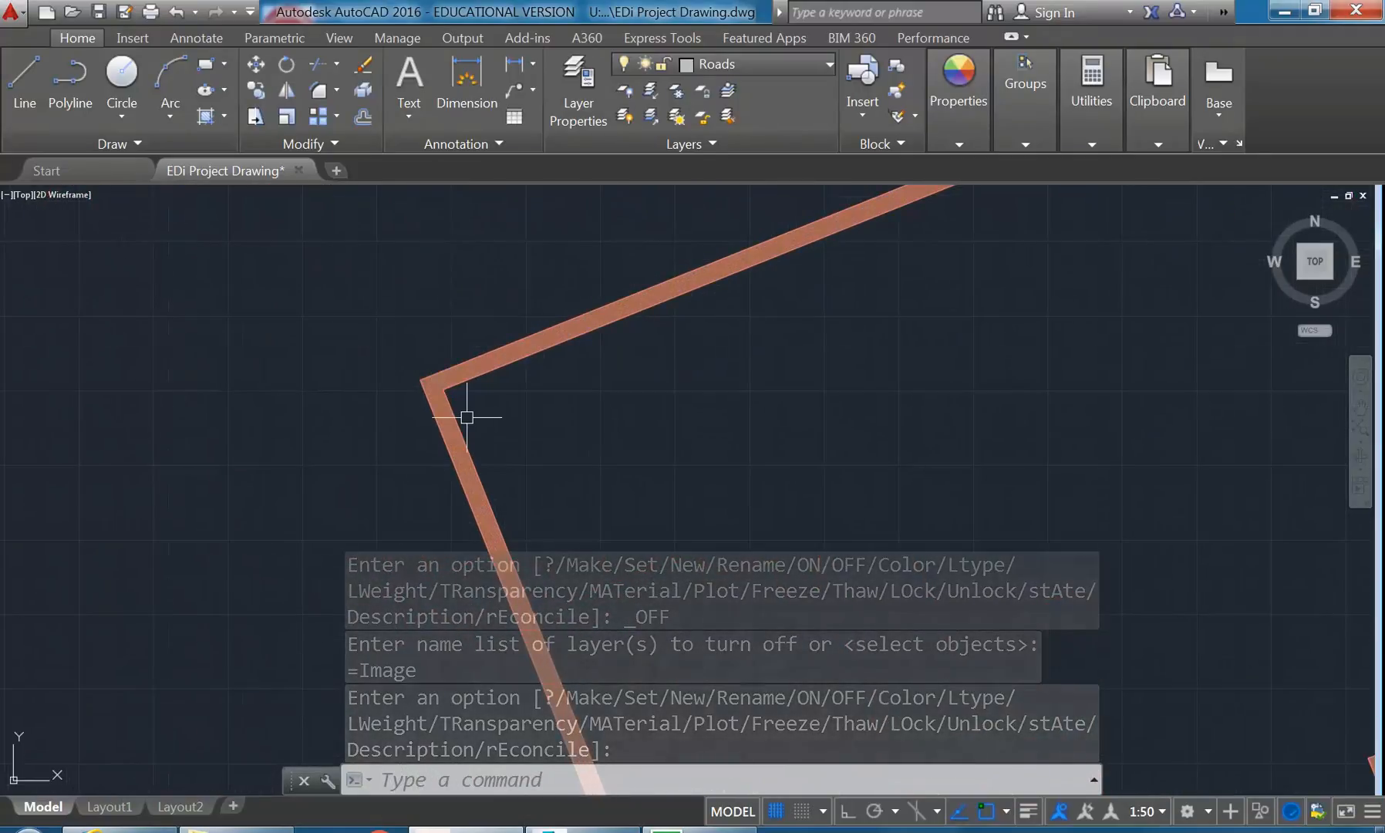
pyautogui.scroll(-5, 443, 348)
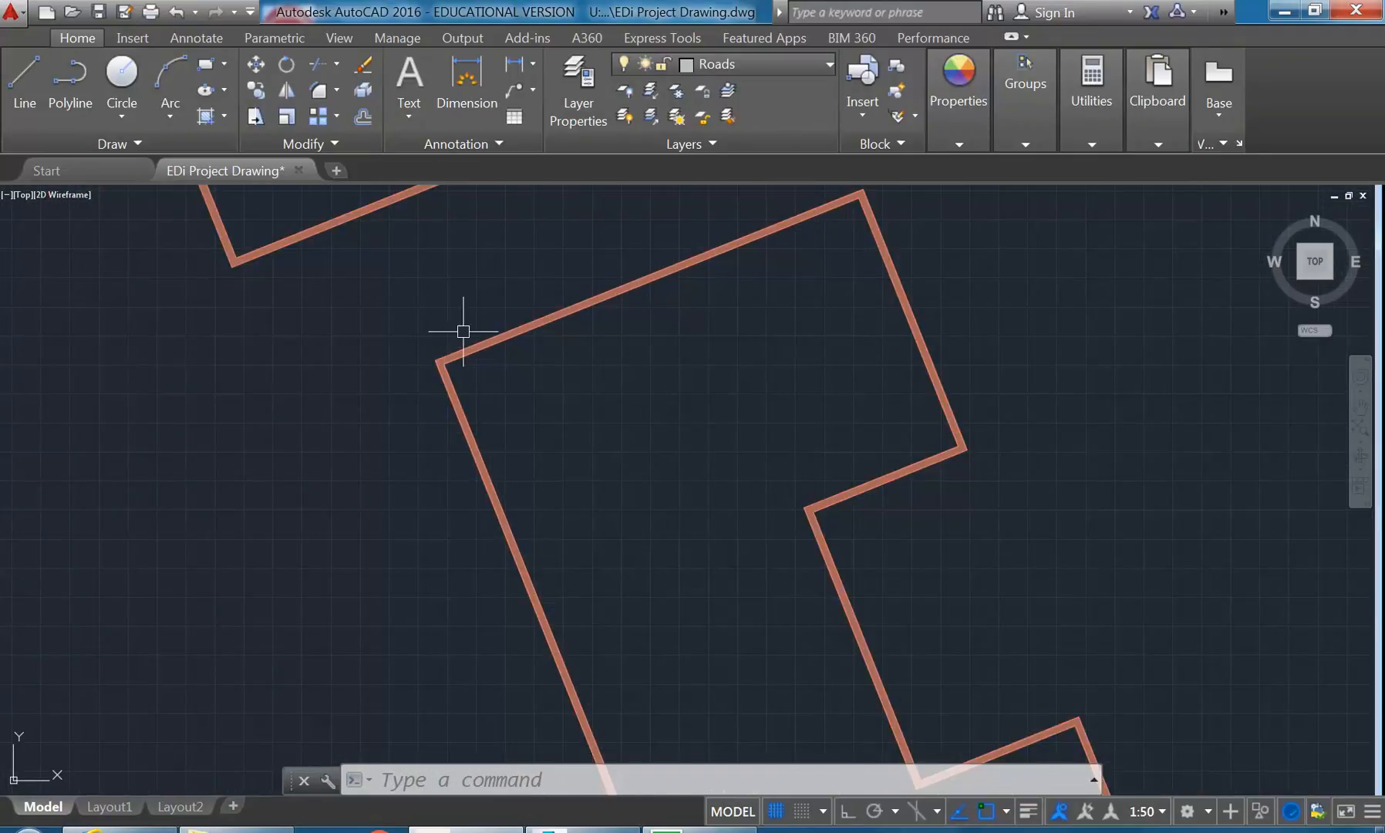
pyautogui.scroll(5, 442, 359)
pyautogui.click(404, 467)
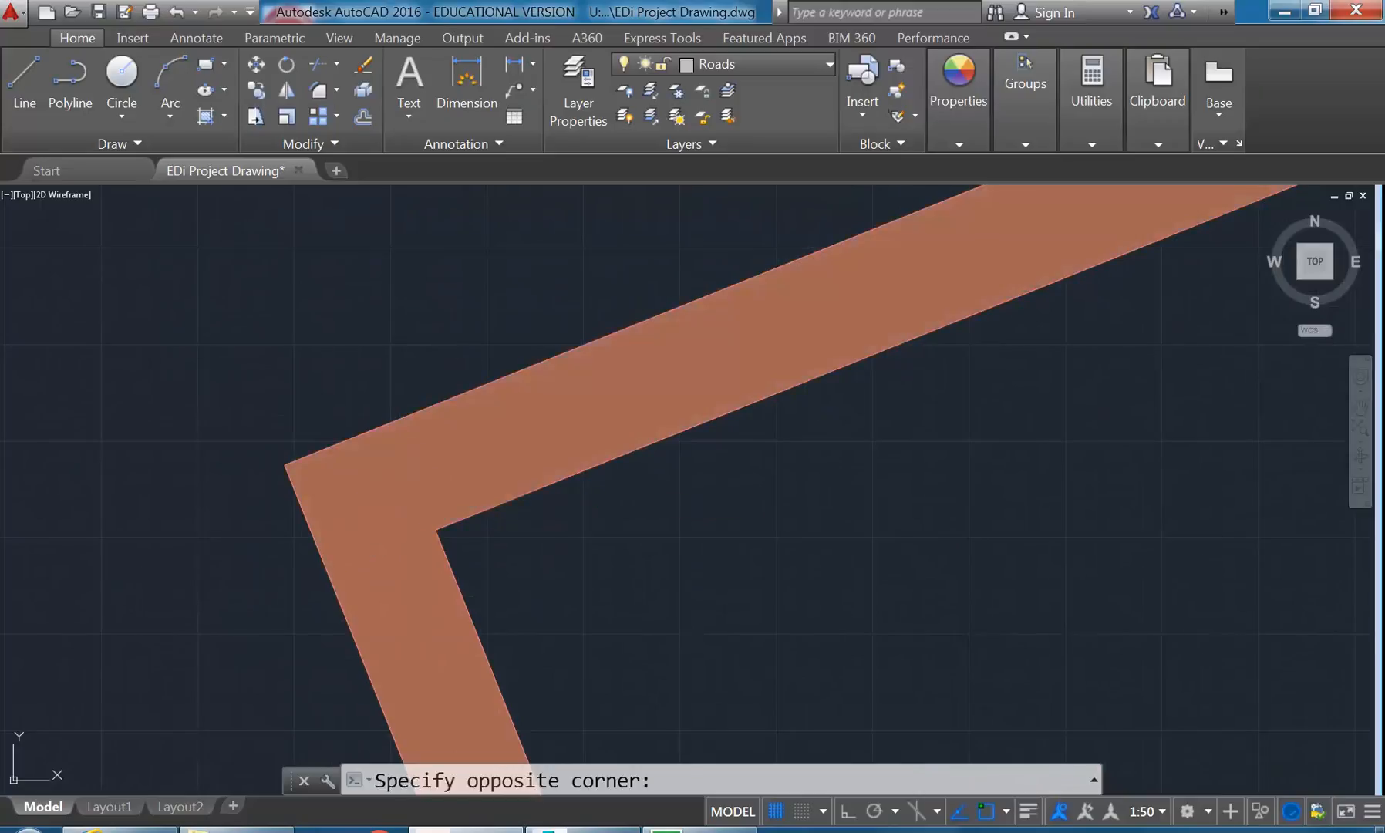
pyautogui.click(405, 472)
pyautogui.scroll(-5, 216, 455)
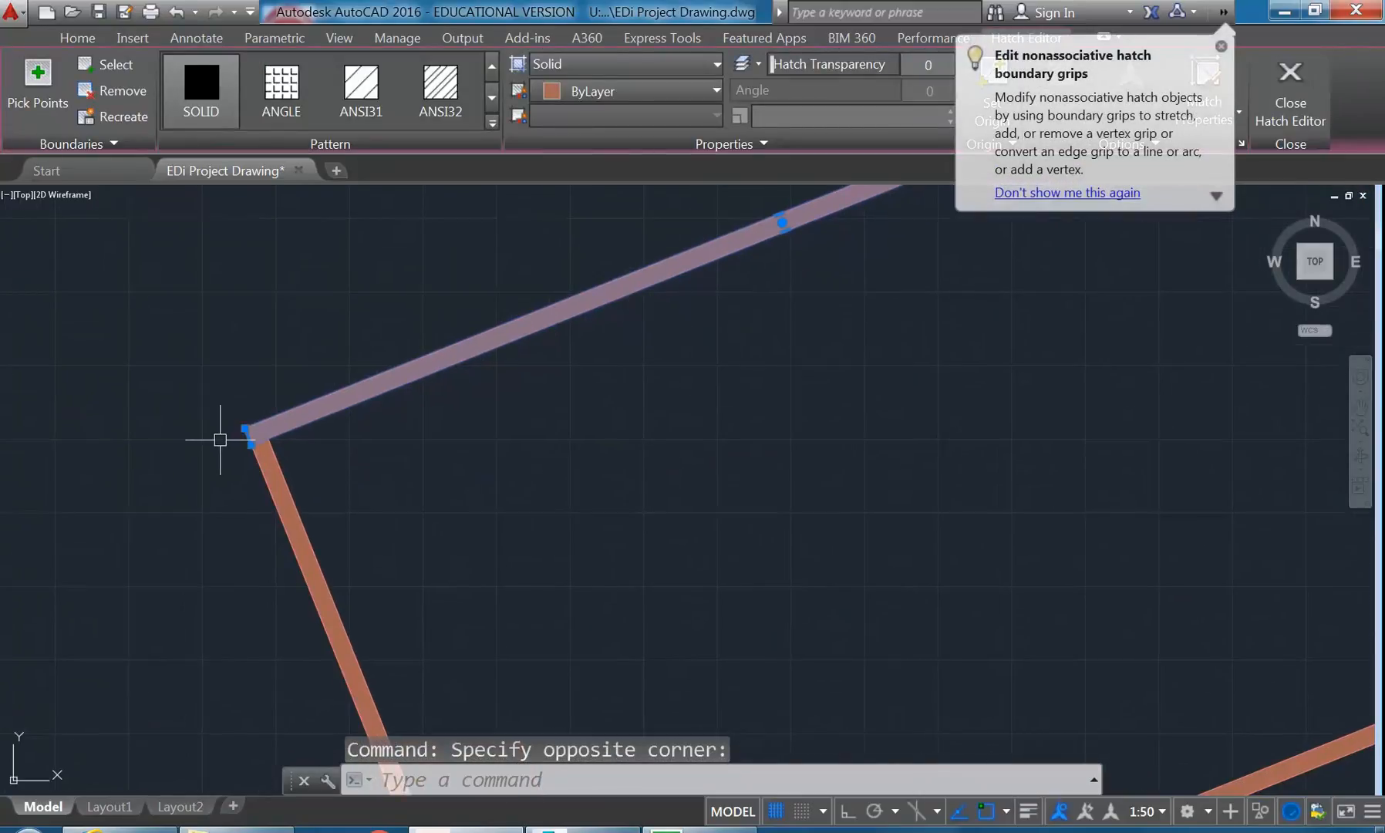
pyautogui.press('Delete')
pyautogui.scroll(3, 307, 454)
pyautogui.click(307, 453)
pyautogui.click(307, 453)
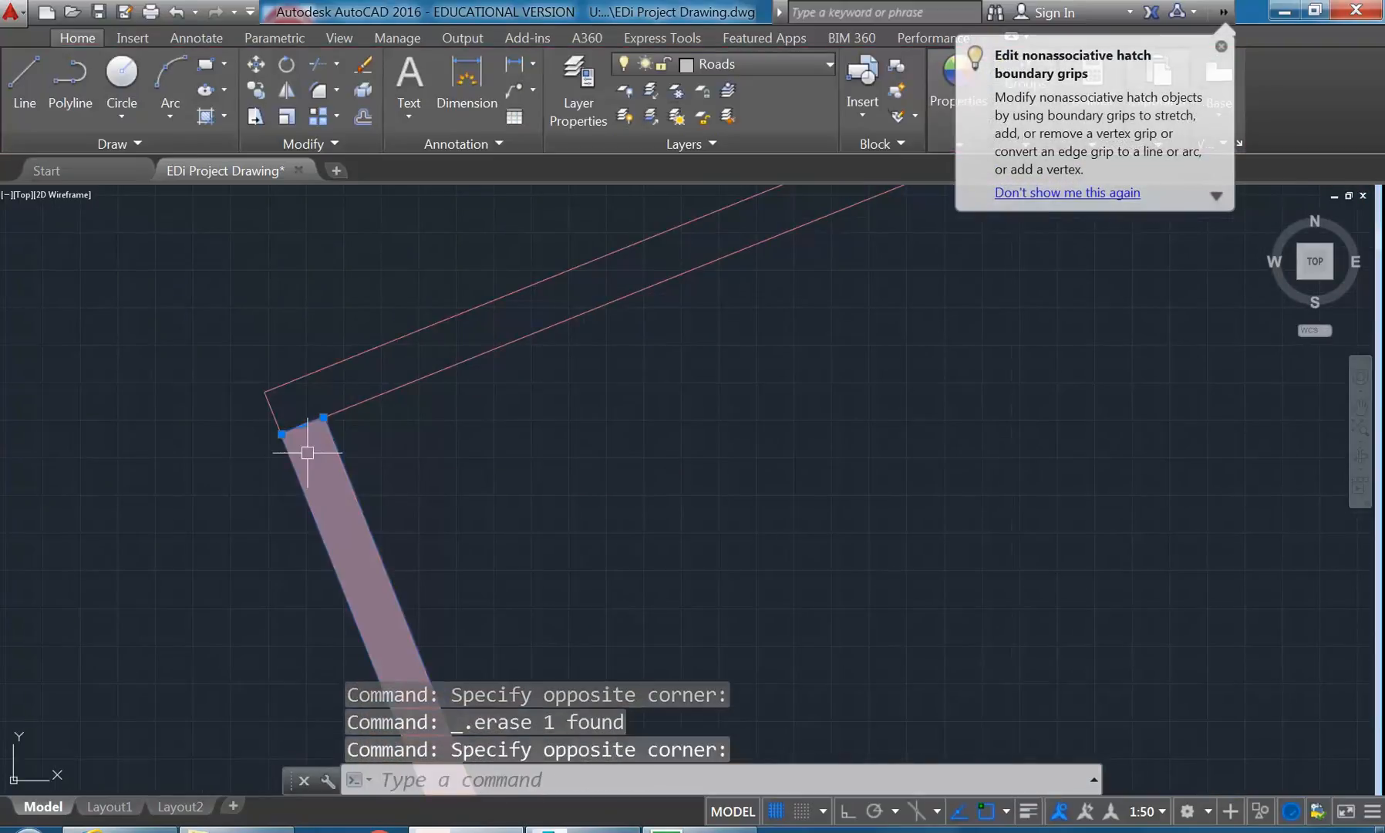
pyautogui.press('Delete')
# - Erase the solid hatch from the wall running down from the same block's upper-right corner
pyautogui.scroll(-5, 245, 390)
pyautogui.moveTo(245, 389); pyautogui.dragTo(254, 320, button='middle')
pyautogui.moveTo(622, 317)
pyautogui.mouseDown(button='middle')
pyautogui.moveTo(426, 439)
pyautogui.moveTo(448, 467)
pyautogui.mouseUp(button='middle')
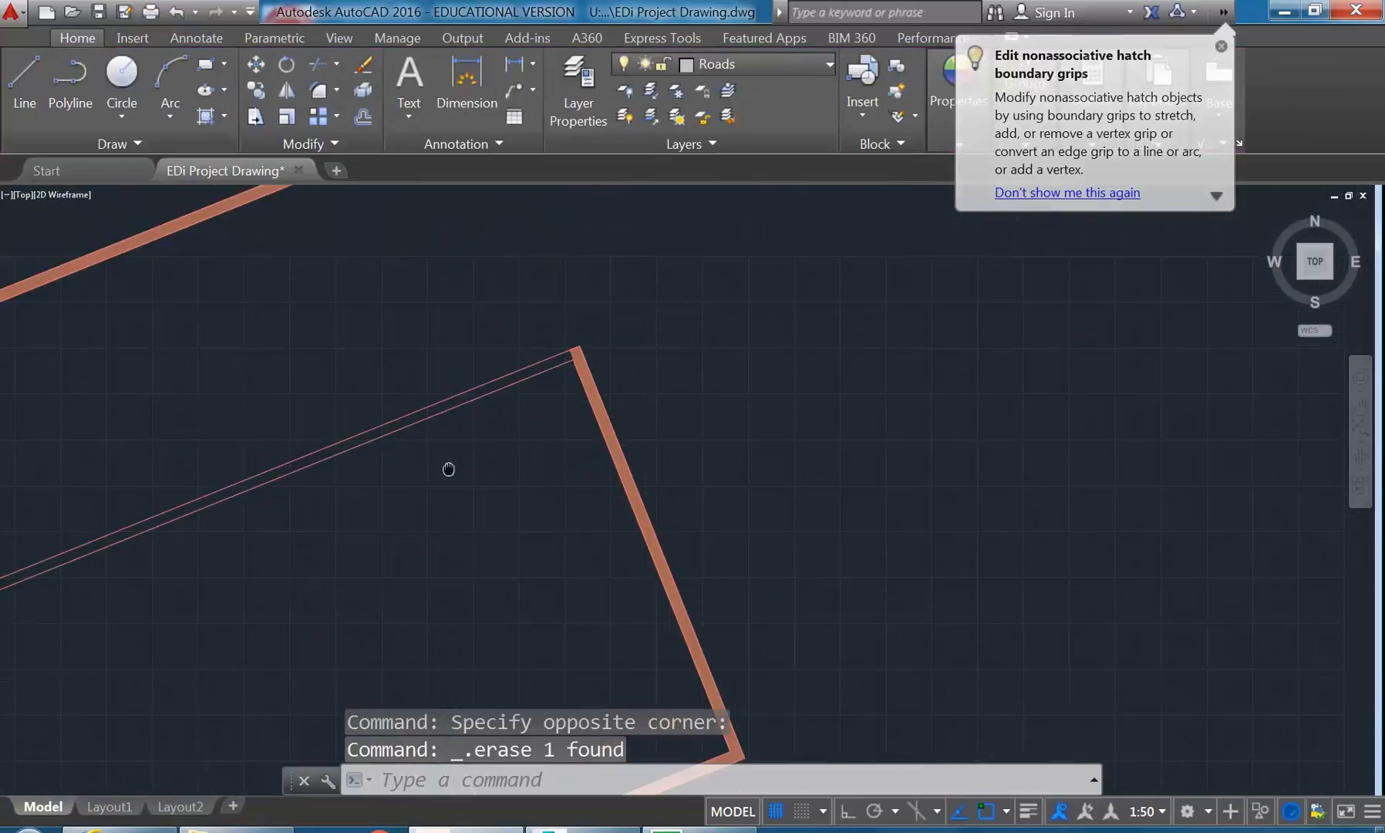
pyautogui.scroll(7, 548, 322)
pyautogui.click(691, 518)
pyautogui.click(693, 518)
pyautogui.press('Delete')
pyautogui.scroll(-8, 515, 452)
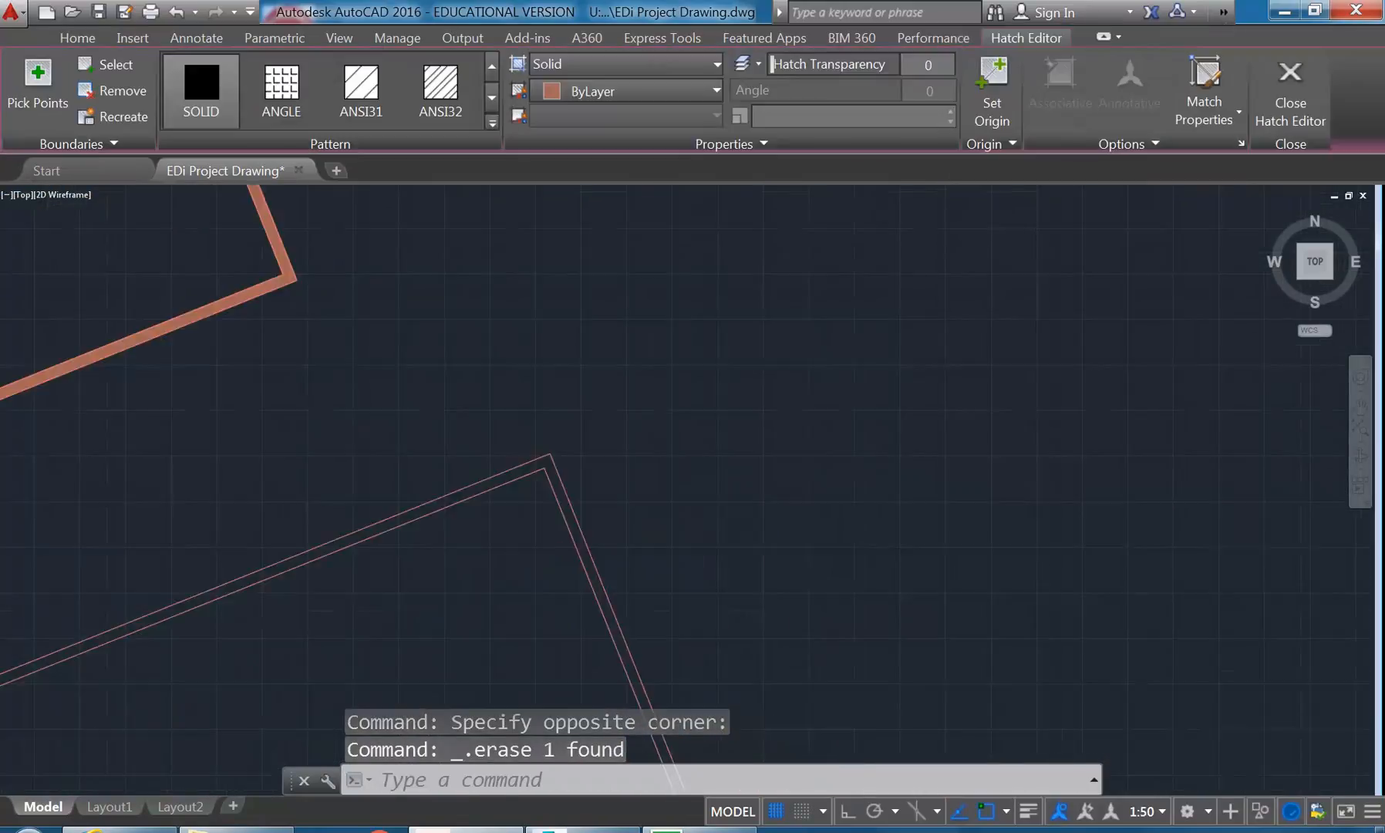
# - Erase the solid hatches from the short return wall and the adjoining wall that continues down the block's right side
pyautogui.moveTo(528, 530); pyautogui.dragTo(527, 378, button='middle')
pyautogui.scroll(3, 508, 443)
pyautogui.scroll(3, 508, 443)
pyautogui.click(464, 446)
pyautogui.press('Delete')
pyautogui.click(396, 479)
pyautogui.click(396, 478)
pyautogui.press('Delete')
# - Measure the wall thickness between the inner and outer wall lines at the block's upper-left corner and inspect the inner line
pyautogui.scroll(-8, 335, 398)
pyautogui.moveTo(336, 400); pyautogui.dragTo(510, 440, button='middle')
pyautogui.moveTo(357, 441)
pyautogui.mouseDown(button='middle')
pyautogui.moveTo(395, 439)
pyautogui.moveTo(414, 463)
pyautogui.moveTo(405, 488)
pyautogui.mouseUp(button='middle')
pyautogui.scroll(2, 343, 343)
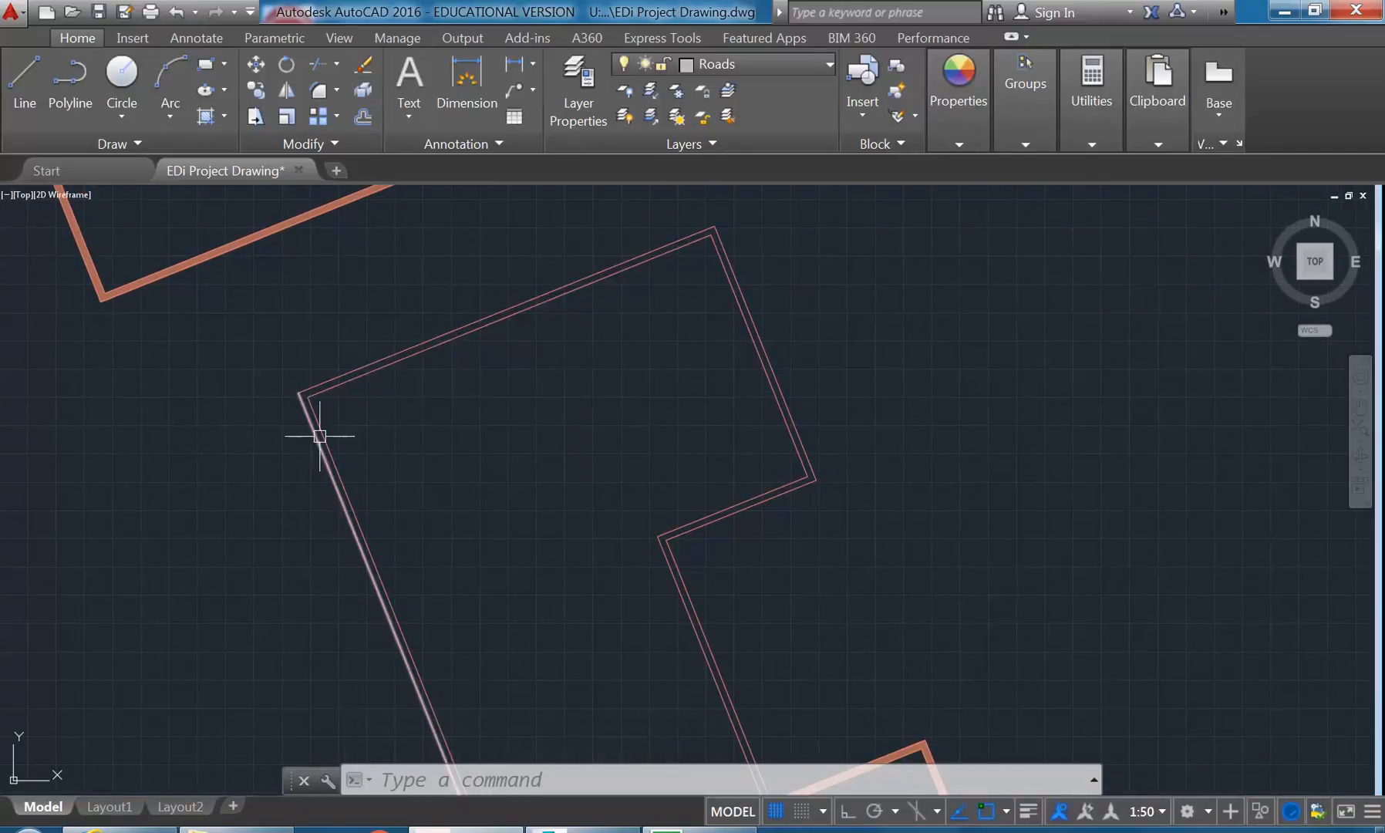
pyautogui.scroll(8, 324, 432)
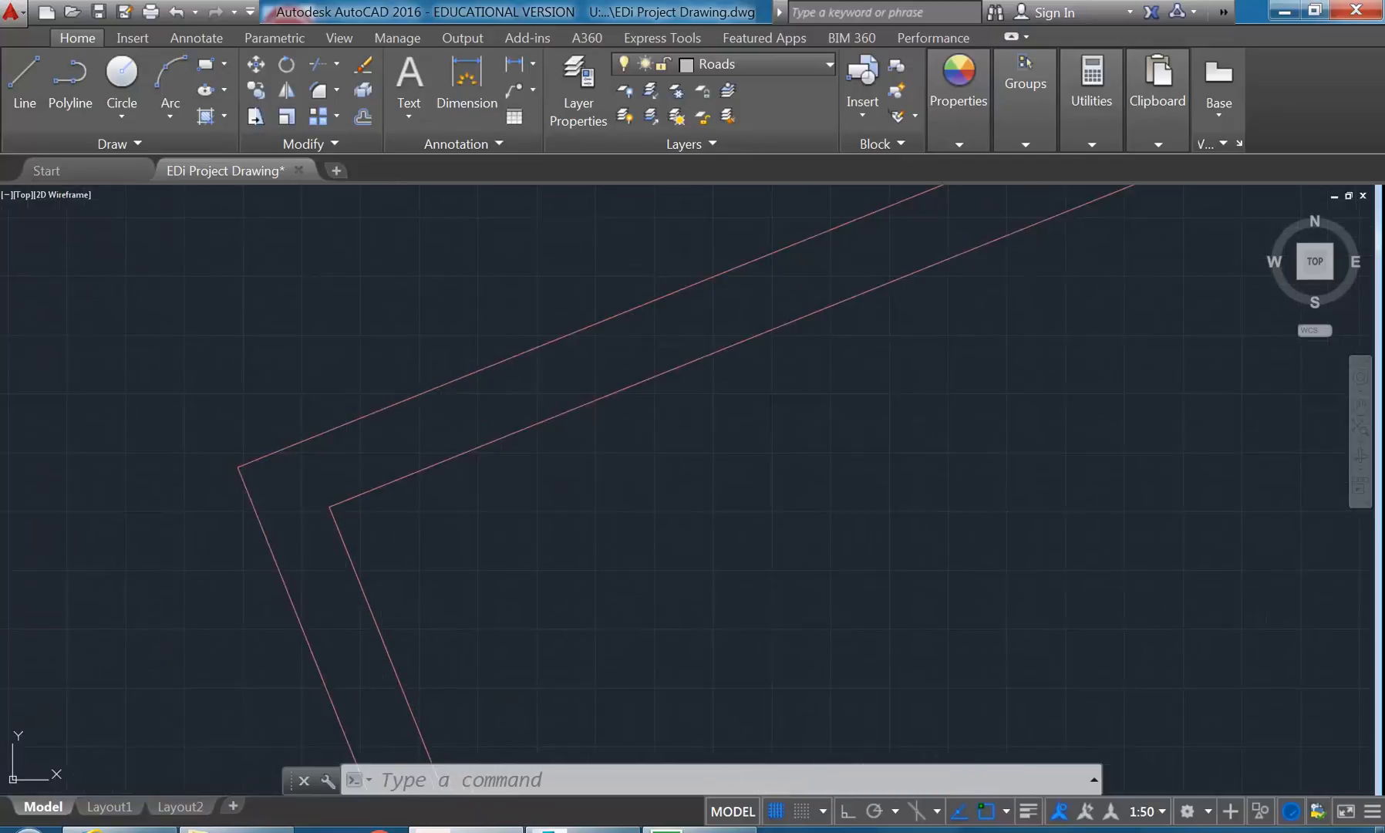
pyautogui.click(1087, 88)
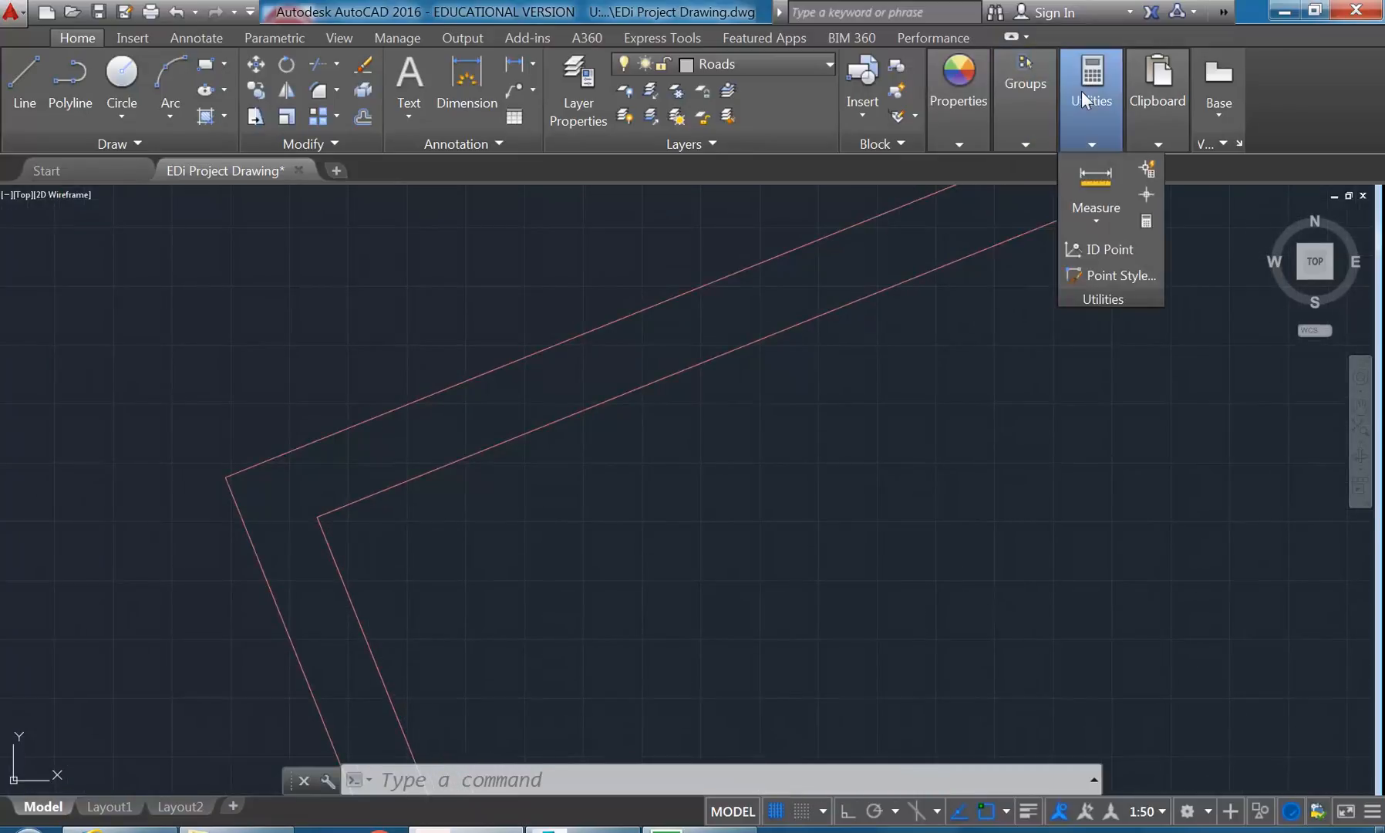
pyautogui.click(1095, 181)
pyautogui.click(294, 511)
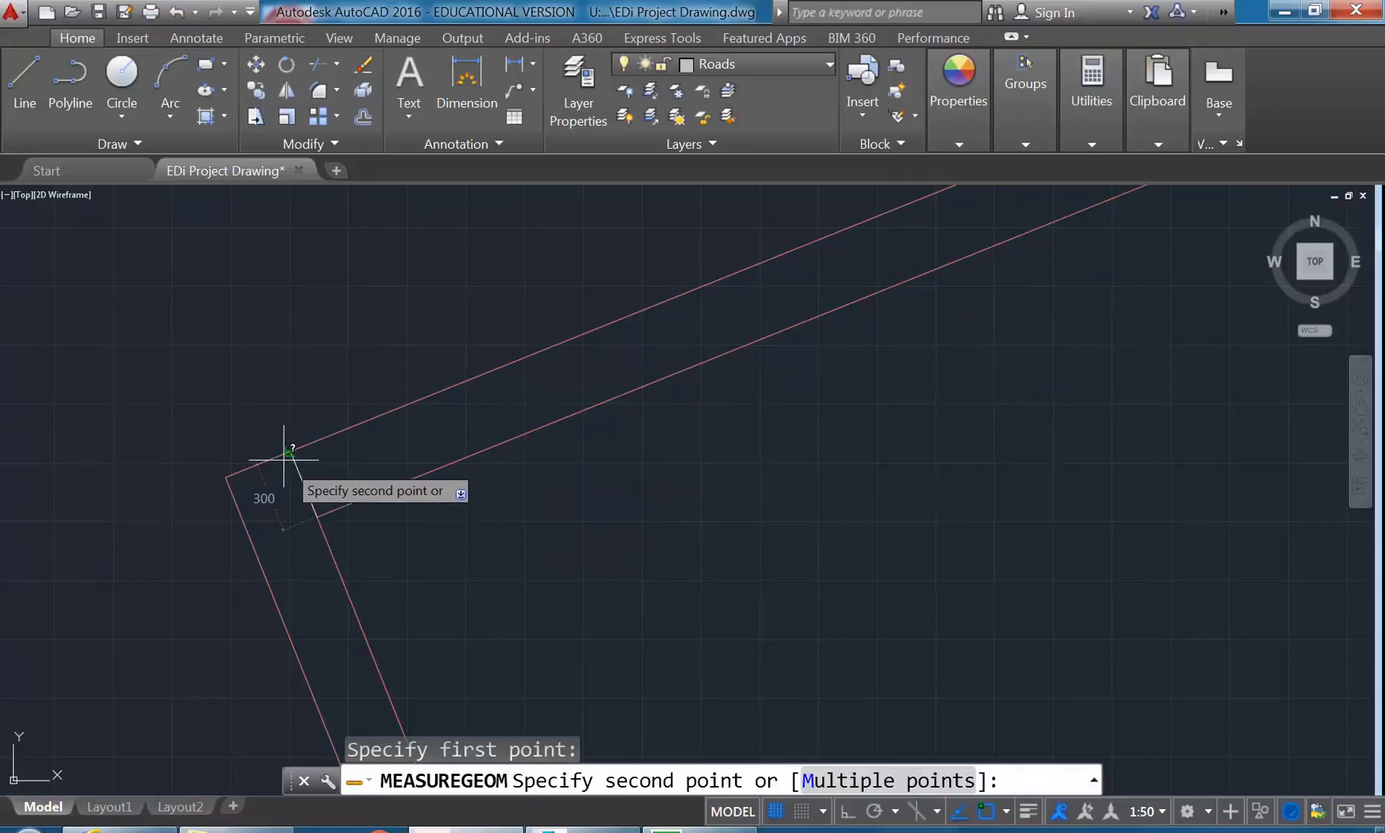
pyautogui.click(289, 453)
pyautogui.write('X')
pyautogui.press('Return')
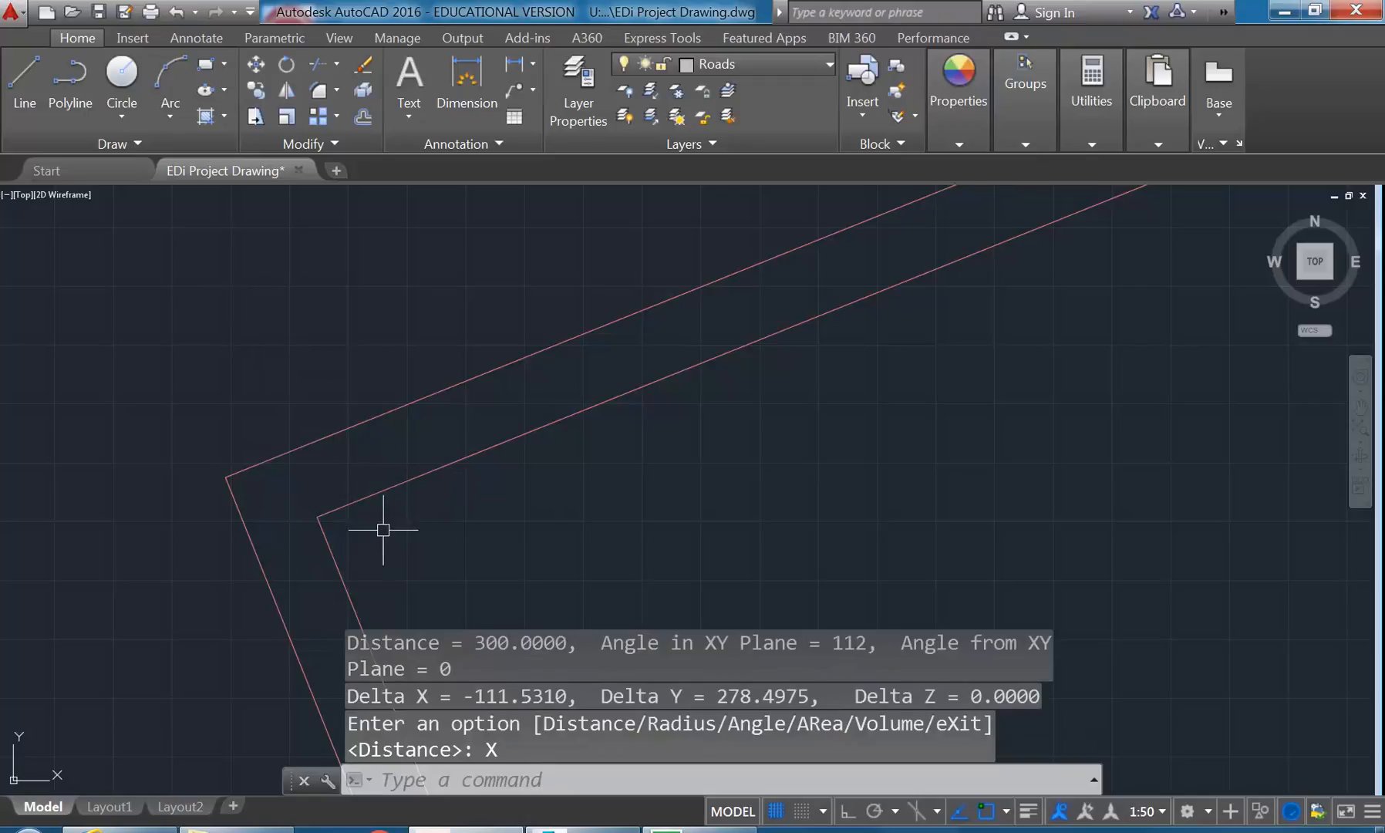
pyautogui.scroll(2, 312, 480)
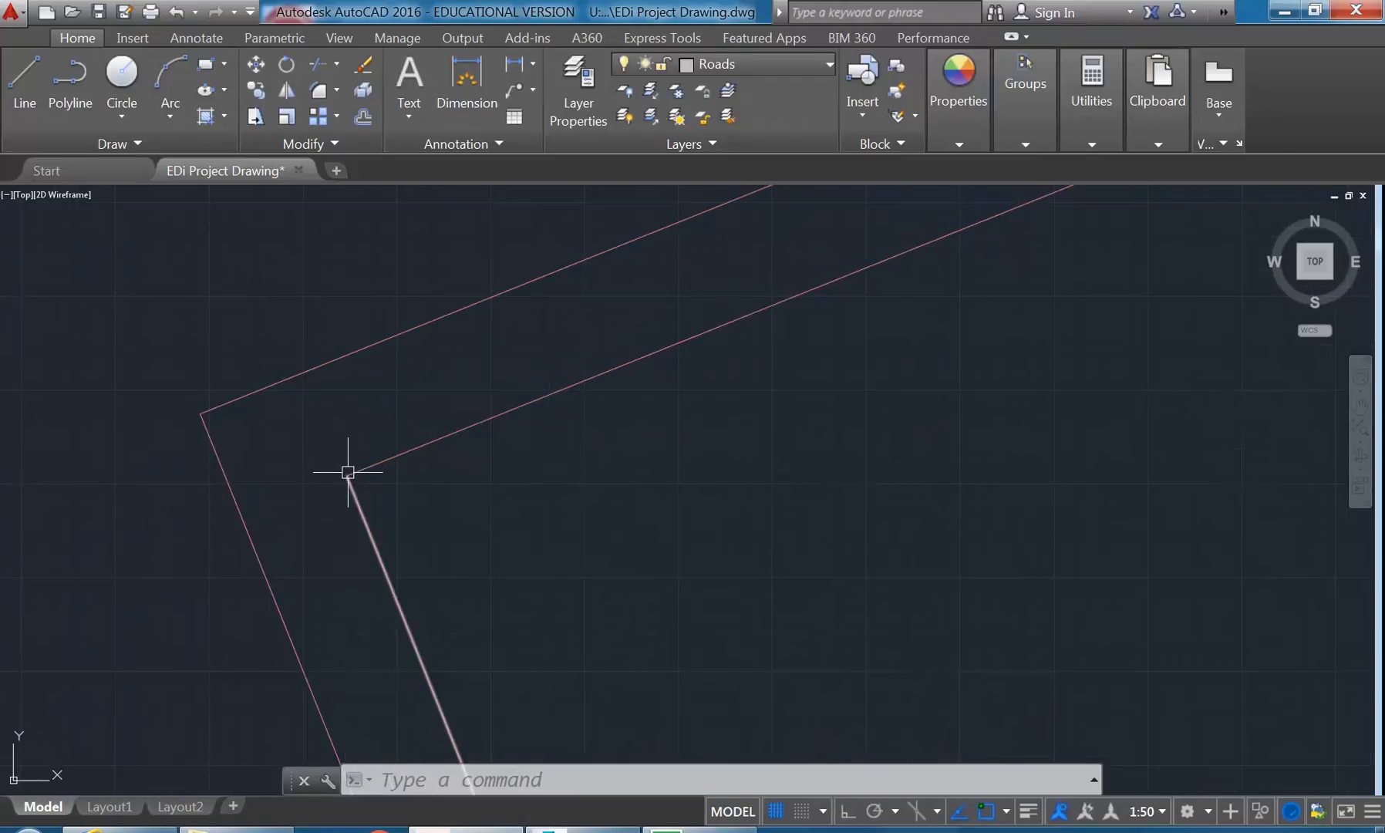
pyautogui.moveTo(354, 479)
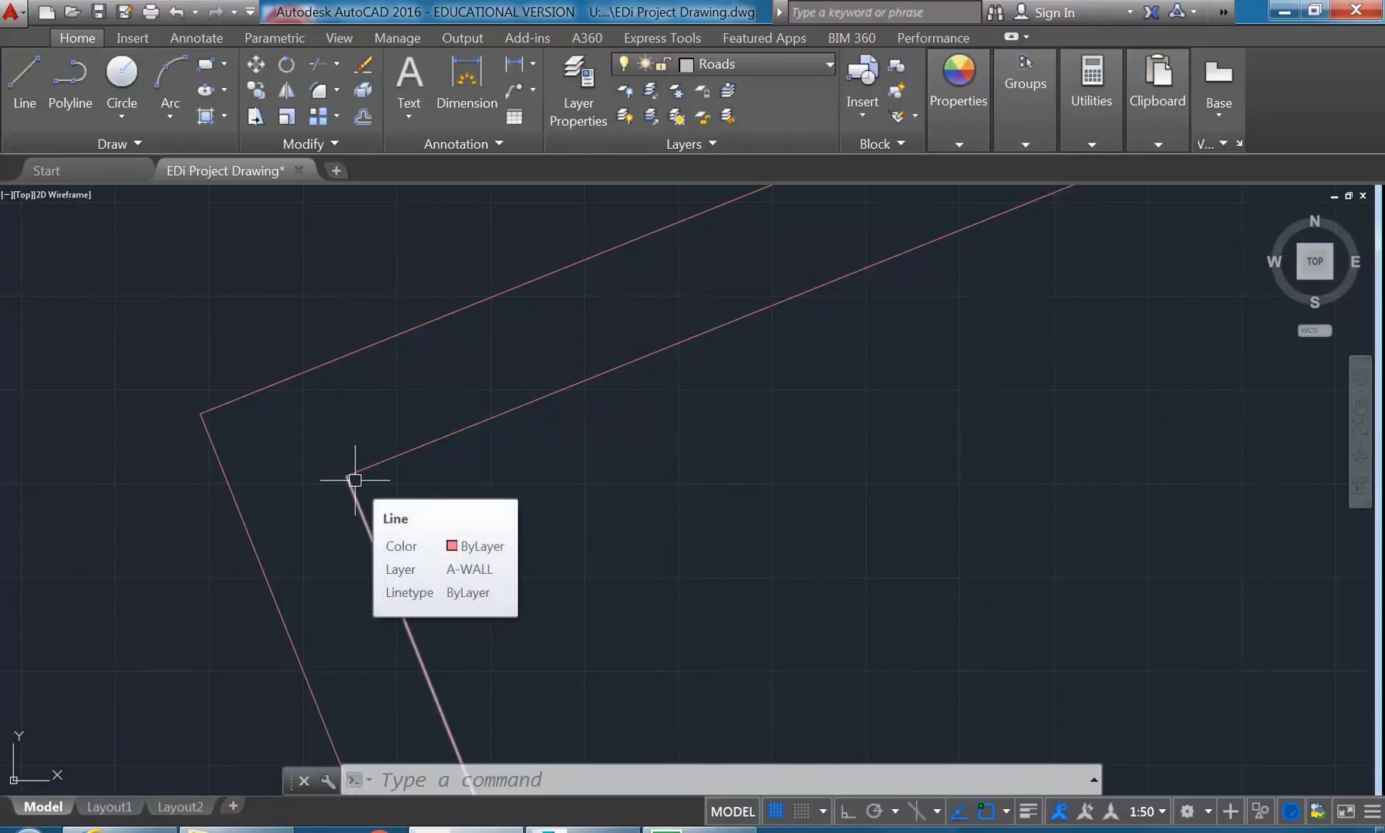
# - Examine the double wall lines around the building block and at its upper-left corner
pyautogui.scroll(-2, 355, 479)
pyautogui.moveTo(371, 473)
pyautogui.mouseDown(button='middle')
pyautogui.moveTo(348, 373)
pyautogui.moveTo(328, 349)
pyautogui.mouseUp(button='middle')
pyautogui.scroll(-5, 349, 373)
pyautogui.moveTo(329, 354)
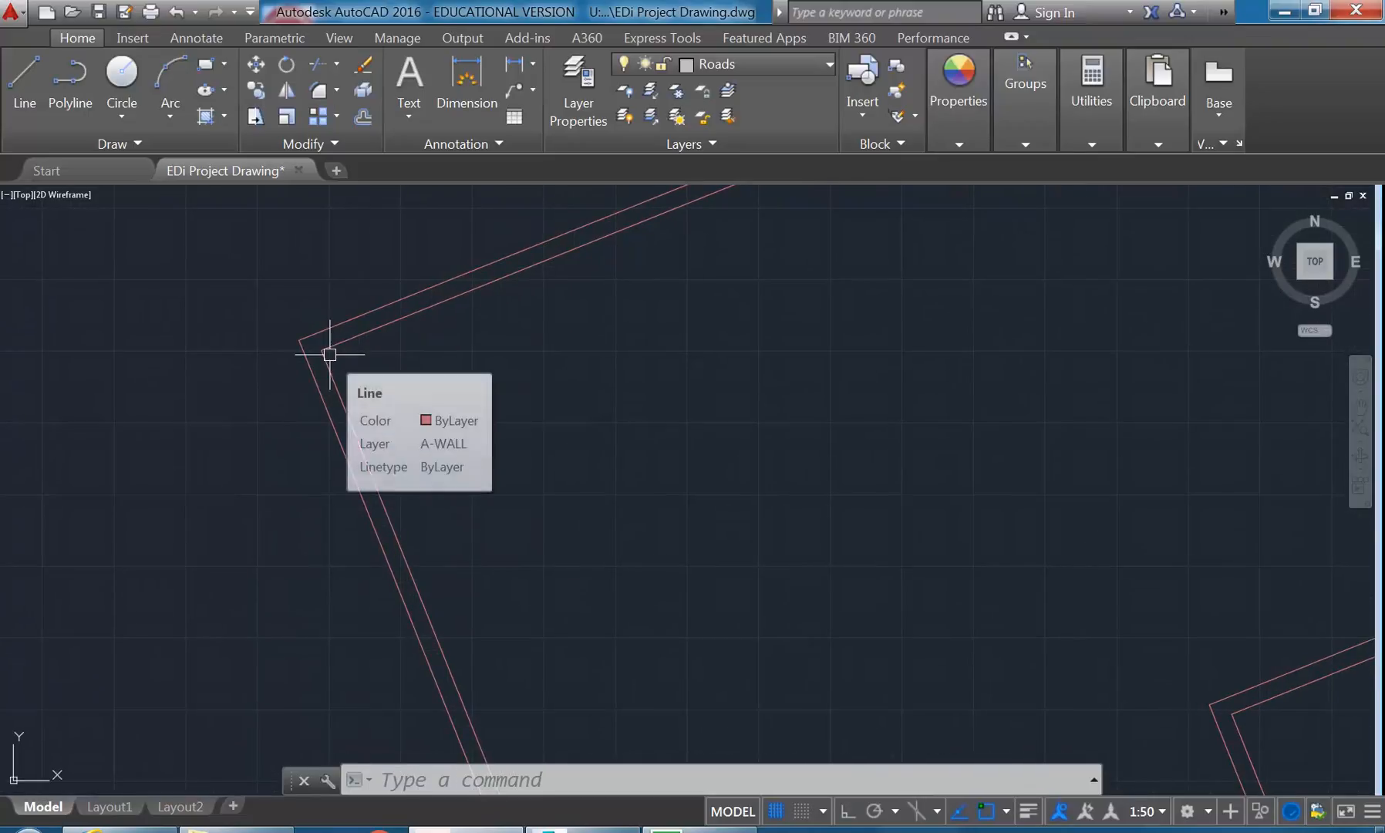
pyautogui.scroll(-6, 317, 353)
pyautogui.moveTo(316, 361); pyautogui.dragTo(409, 392, button='middle')
pyautogui.scroll(2, 370, 367)
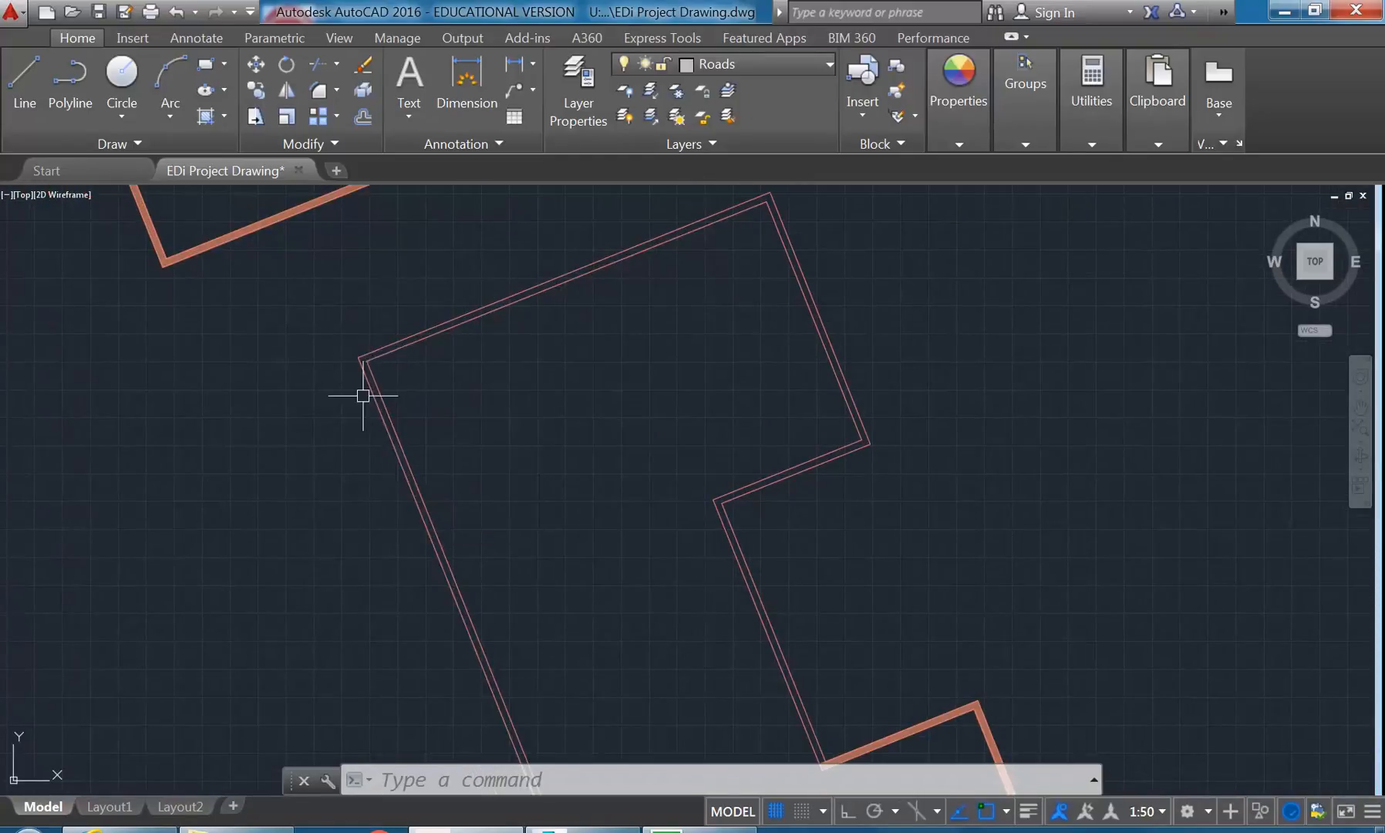
pyautogui.scroll(4, 299, 336)
pyautogui.scroll(4, 520, 420)
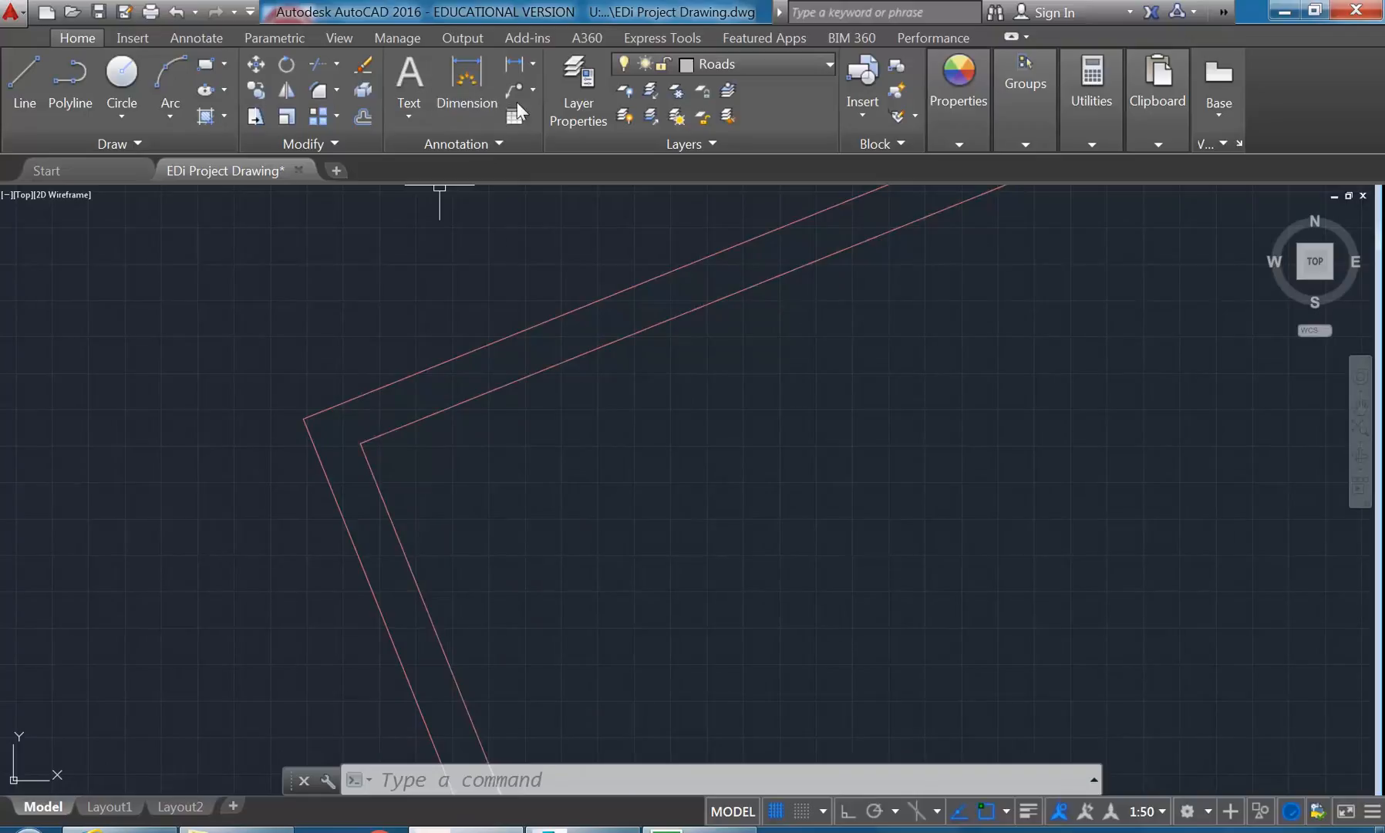
pyautogui.click(533, 64)
pyautogui.click(535, 64)
pyautogui.click(534, 63)
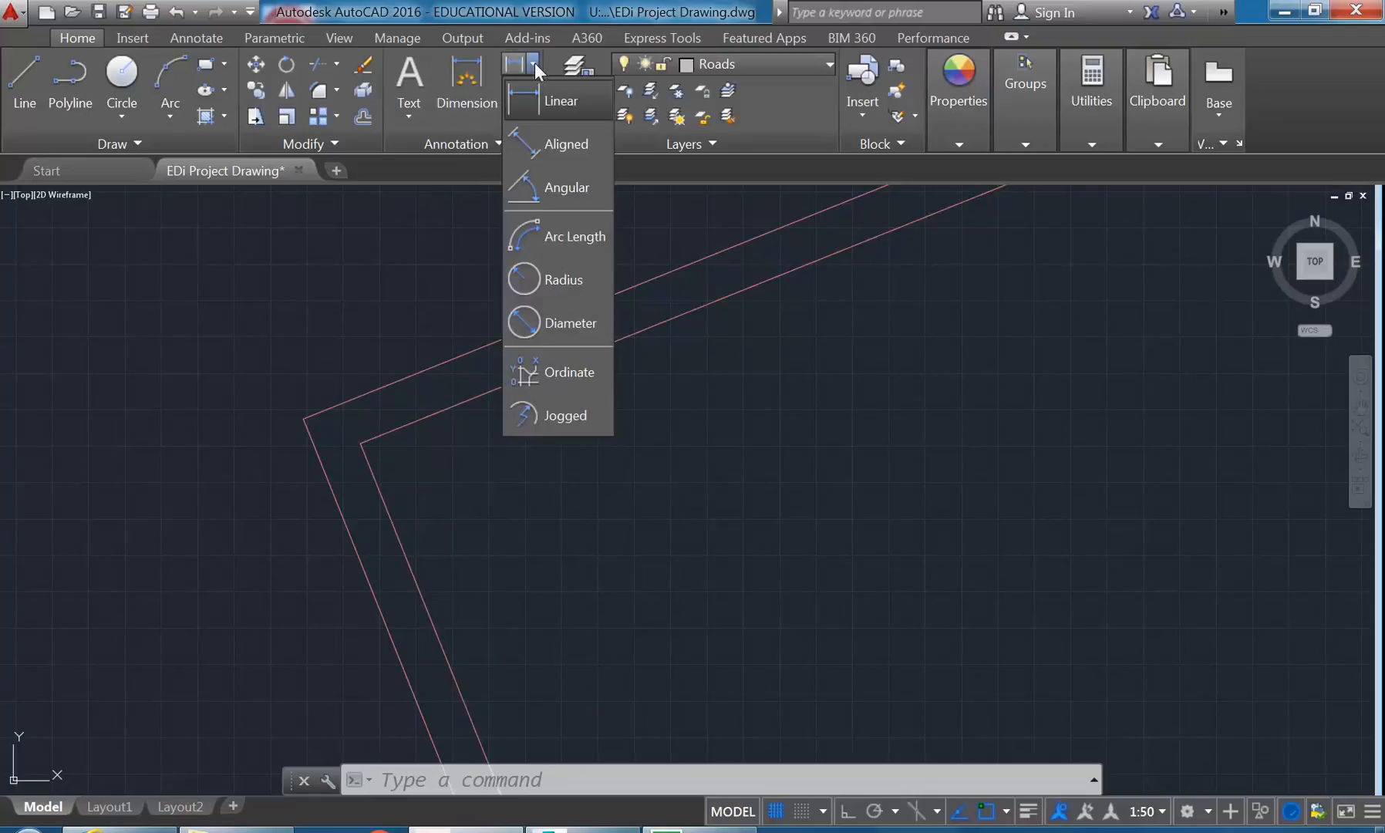
pyautogui.click(542, 192)
pyautogui.click(448, 408)
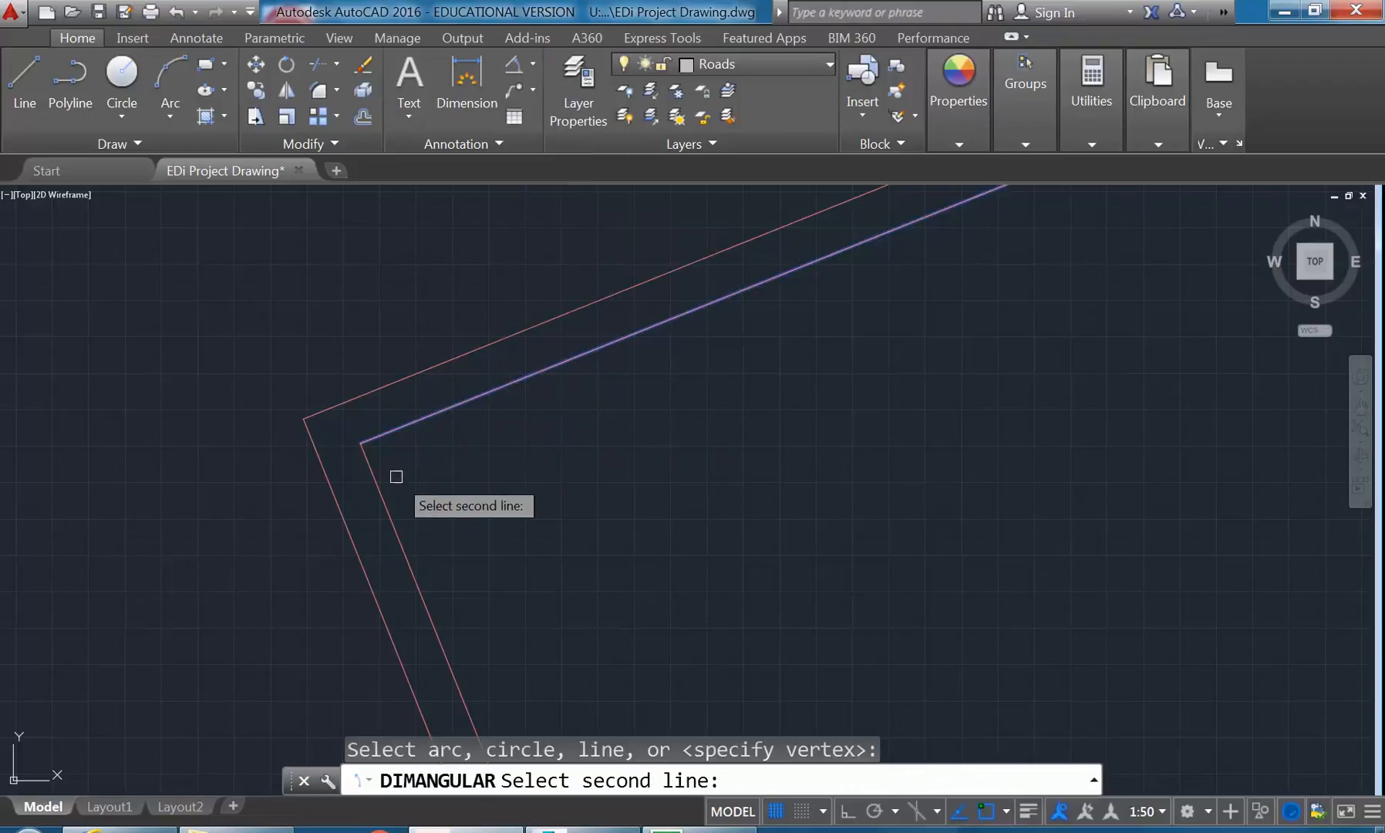
pyautogui.click(378, 489)
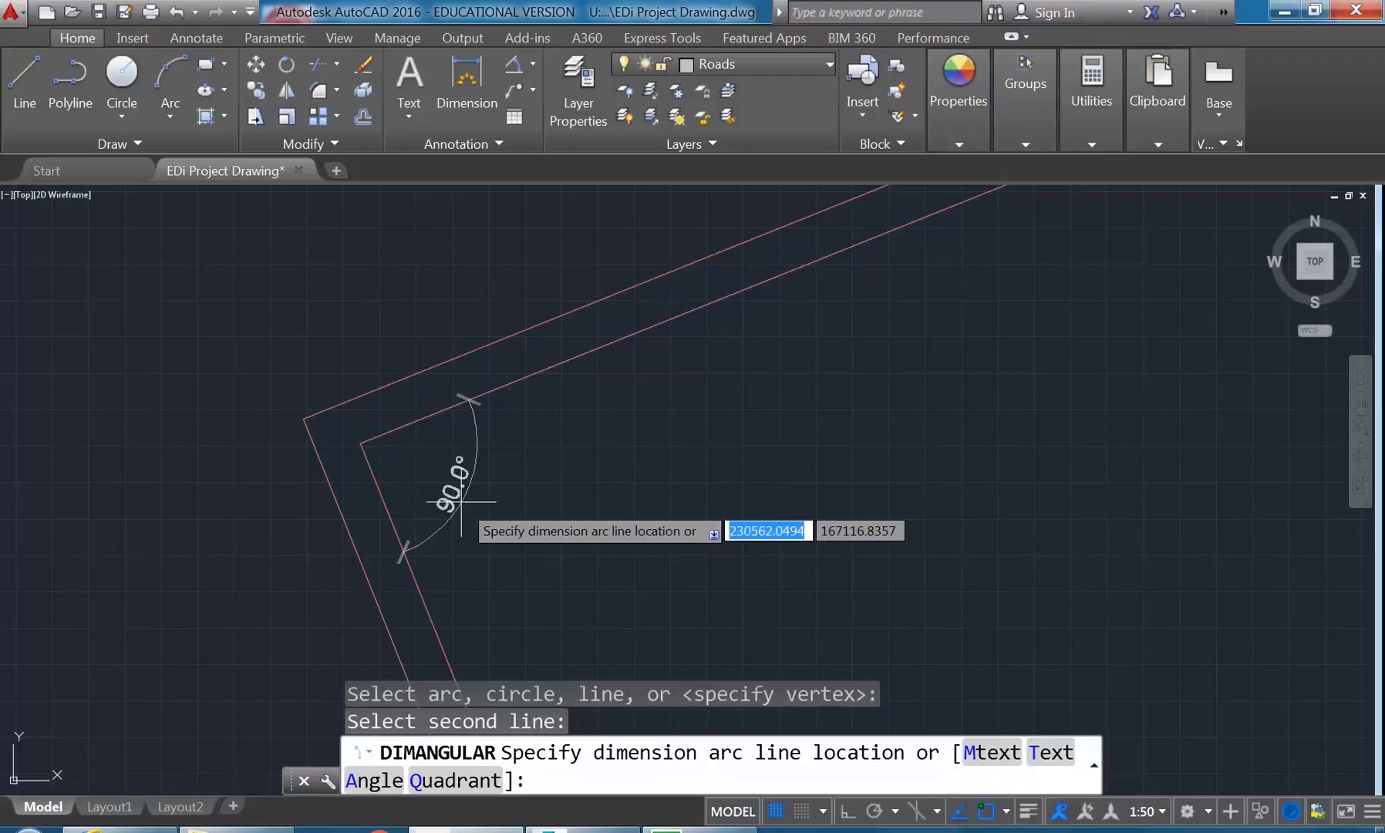
pyautogui.press('Escape')
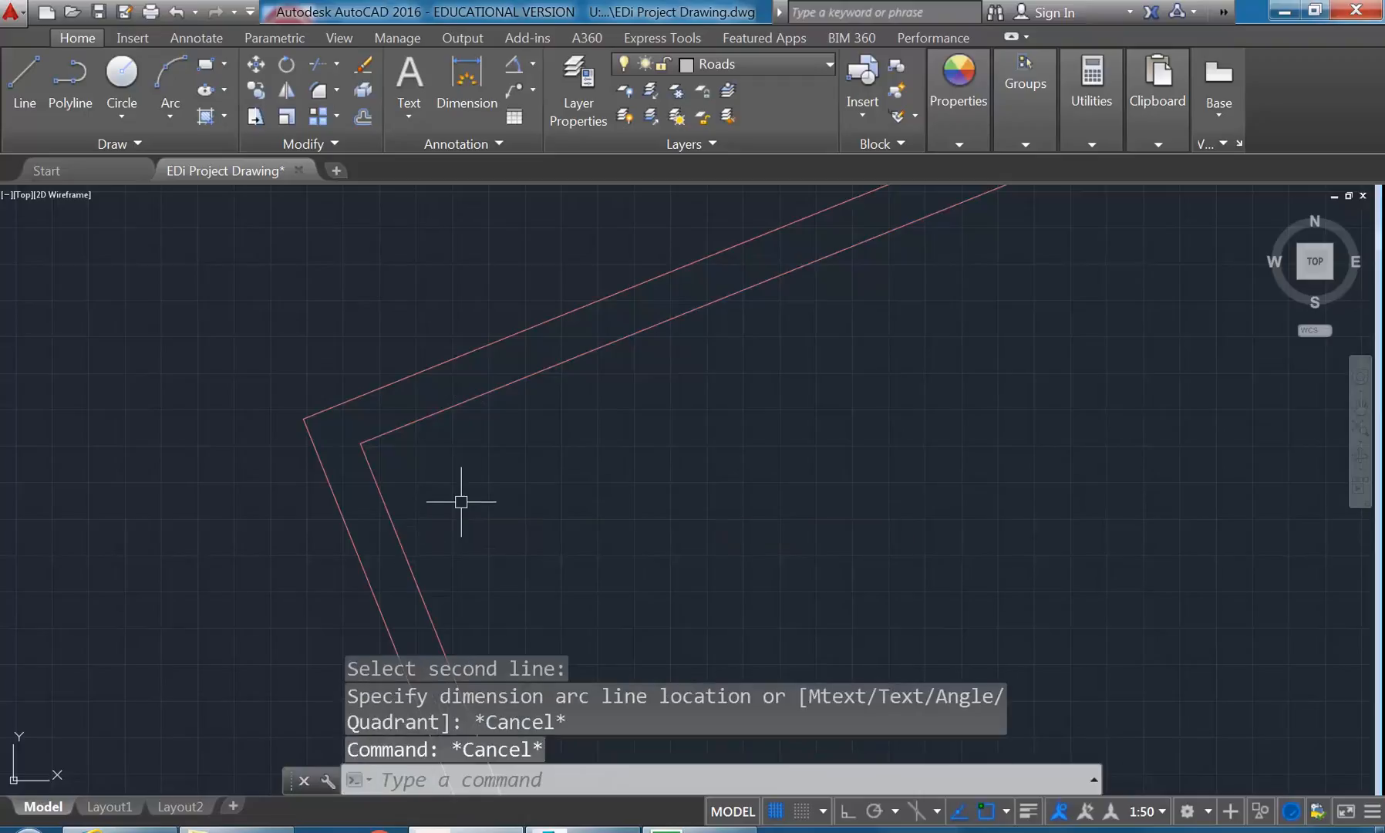
# - Review the Annotative dimension style's primary units, symbols and arrows, and line settings
pyautogui.click(425, 143)
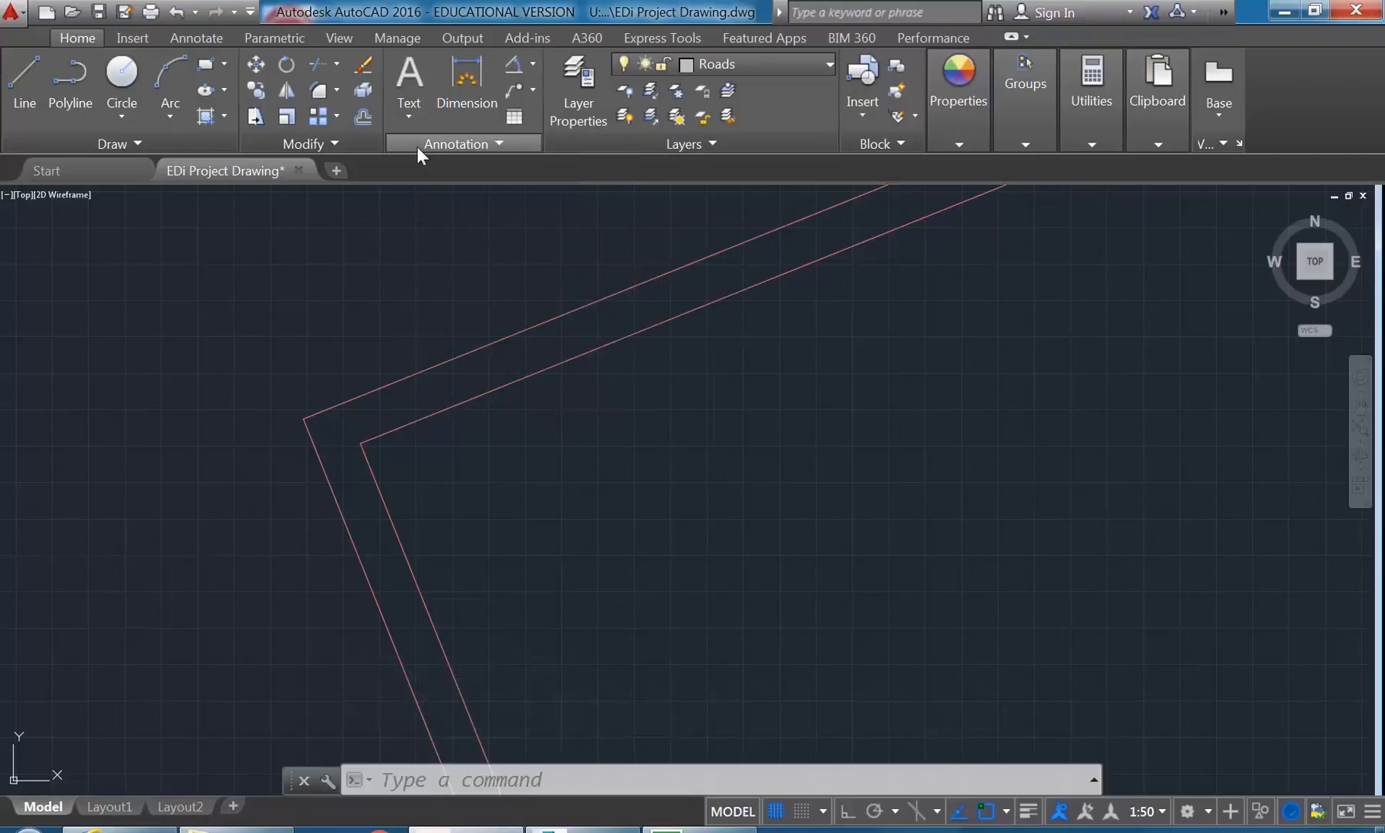
pyautogui.click(453, 142)
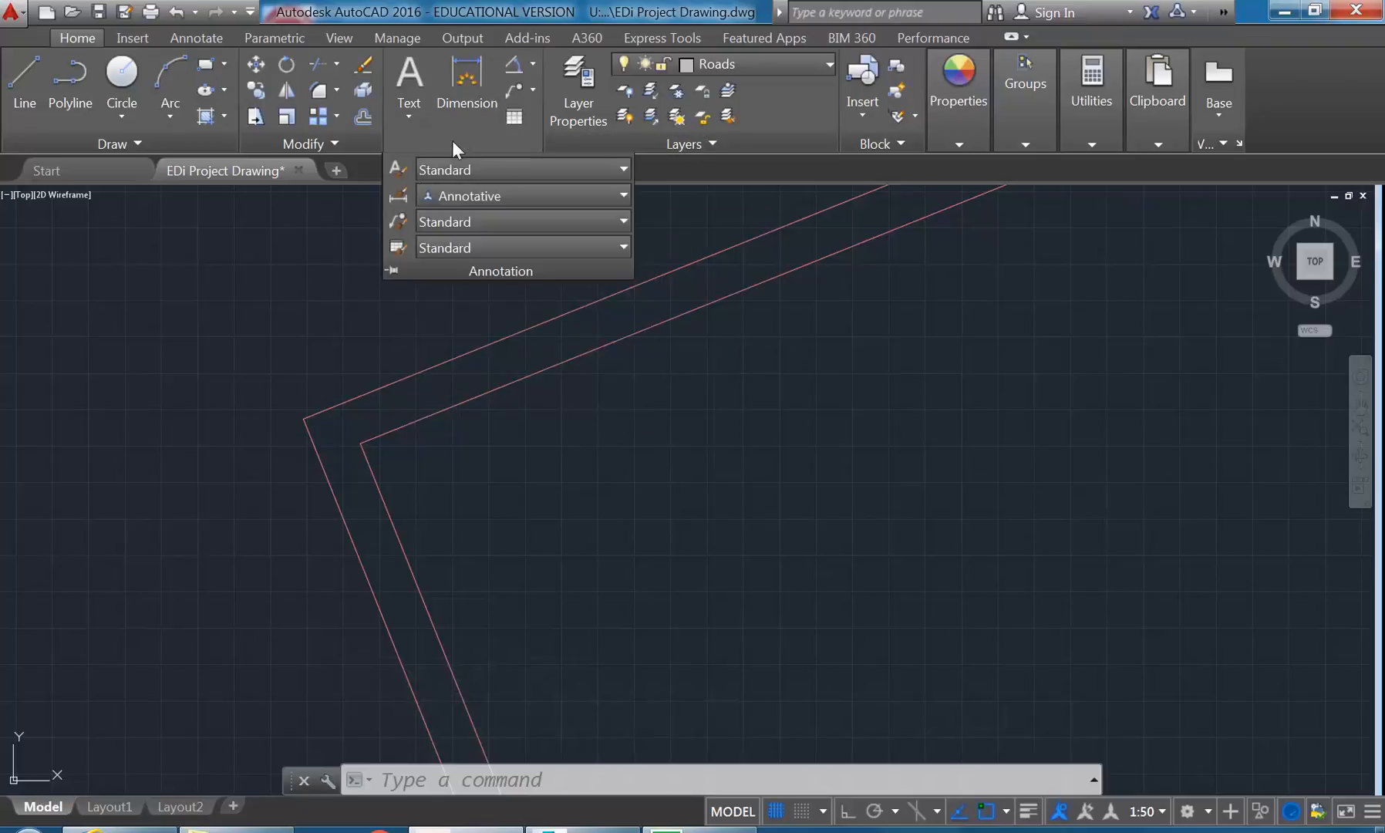
pyautogui.click(397, 192)
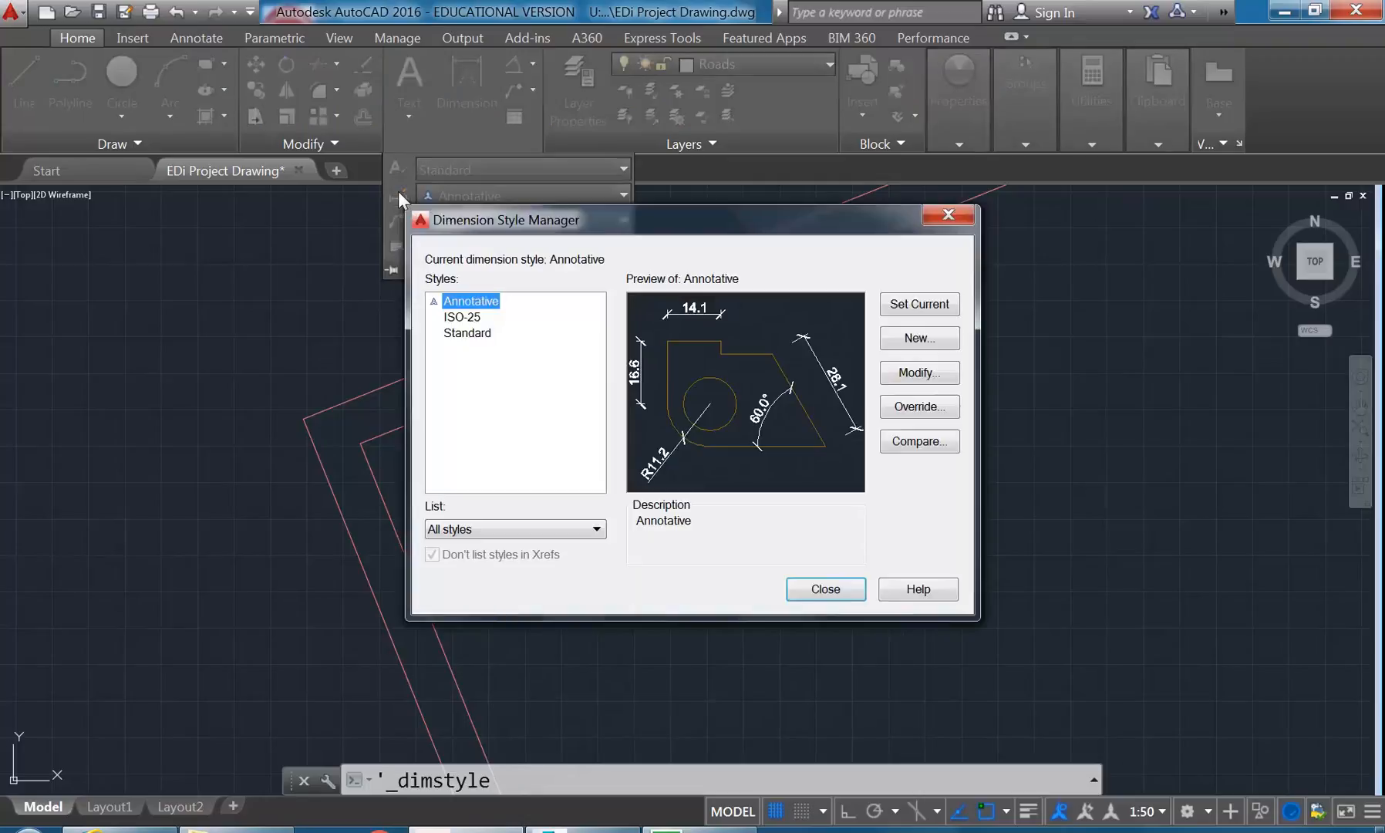
pyautogui.click(455, 301)
pyautogui.click(491, 341)
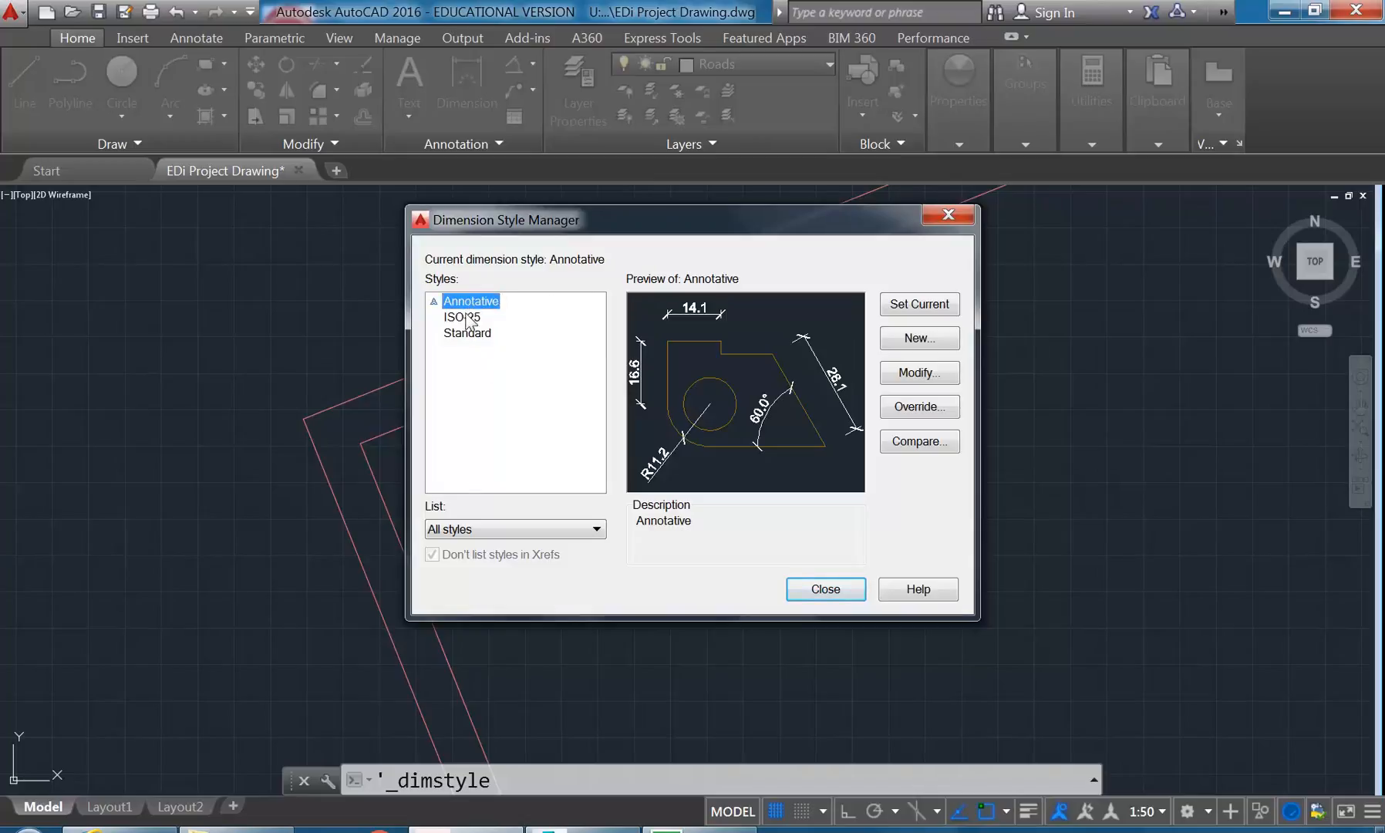
pyautogui.click(931, 373)
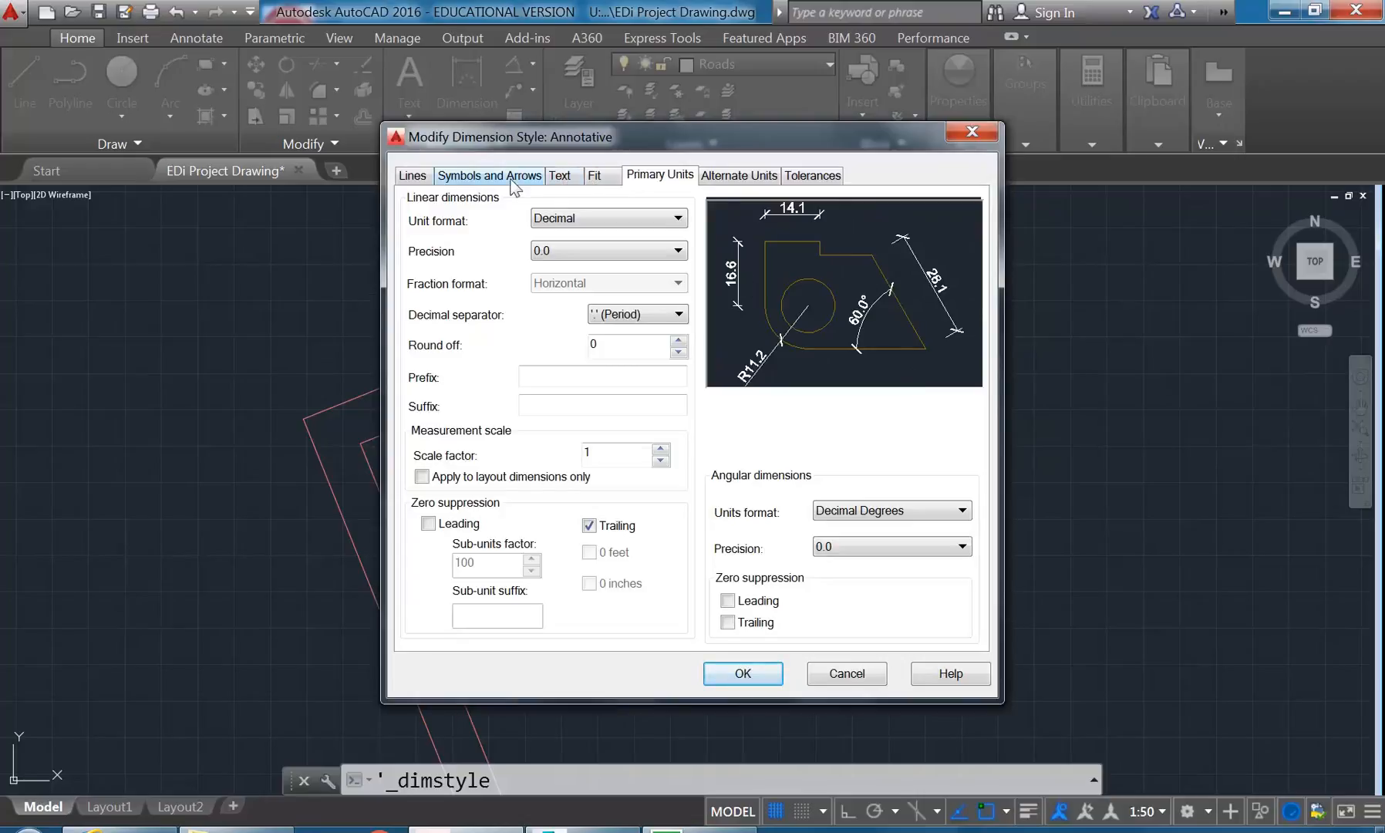
pyautogui.click(482, 181)
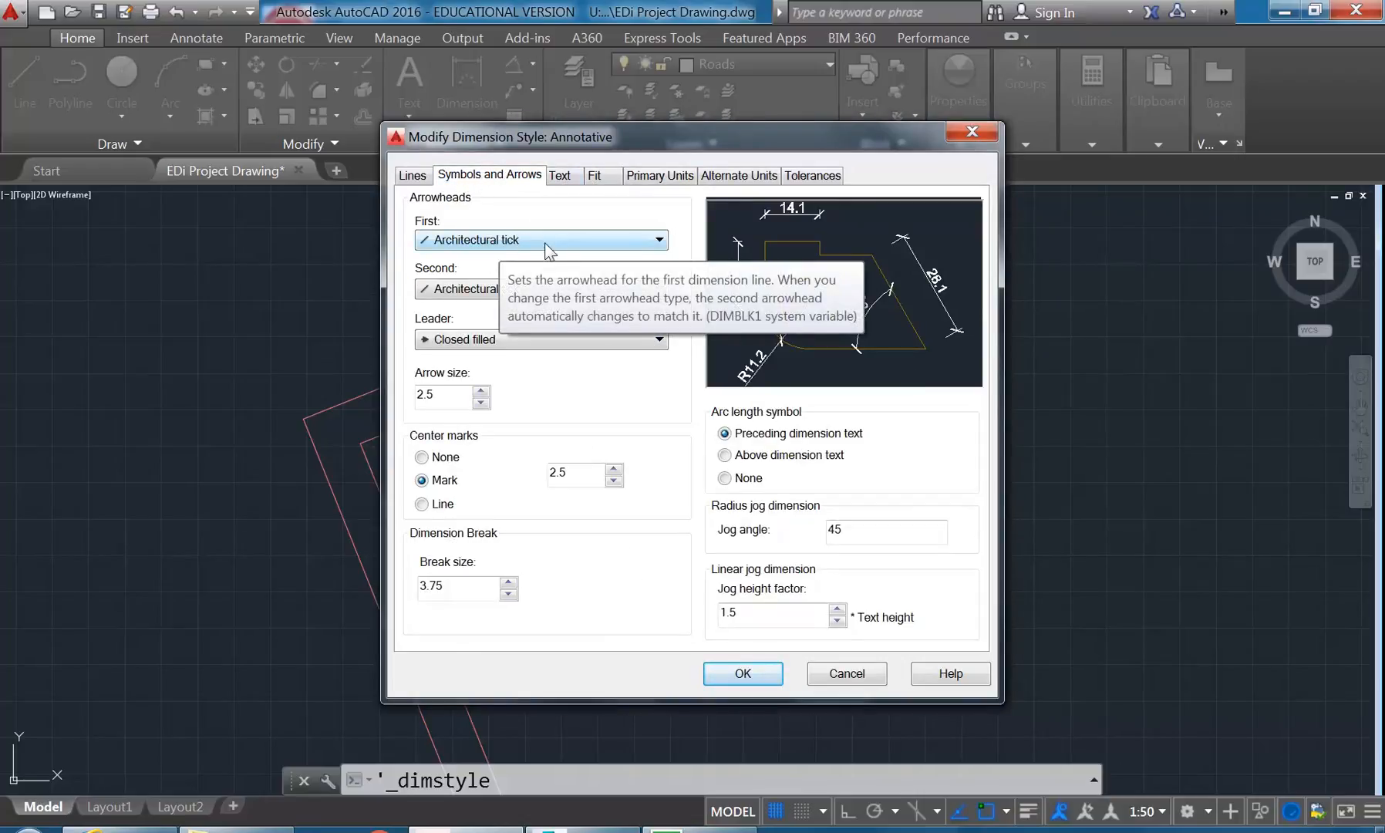
pyautogui.click(417, 176)
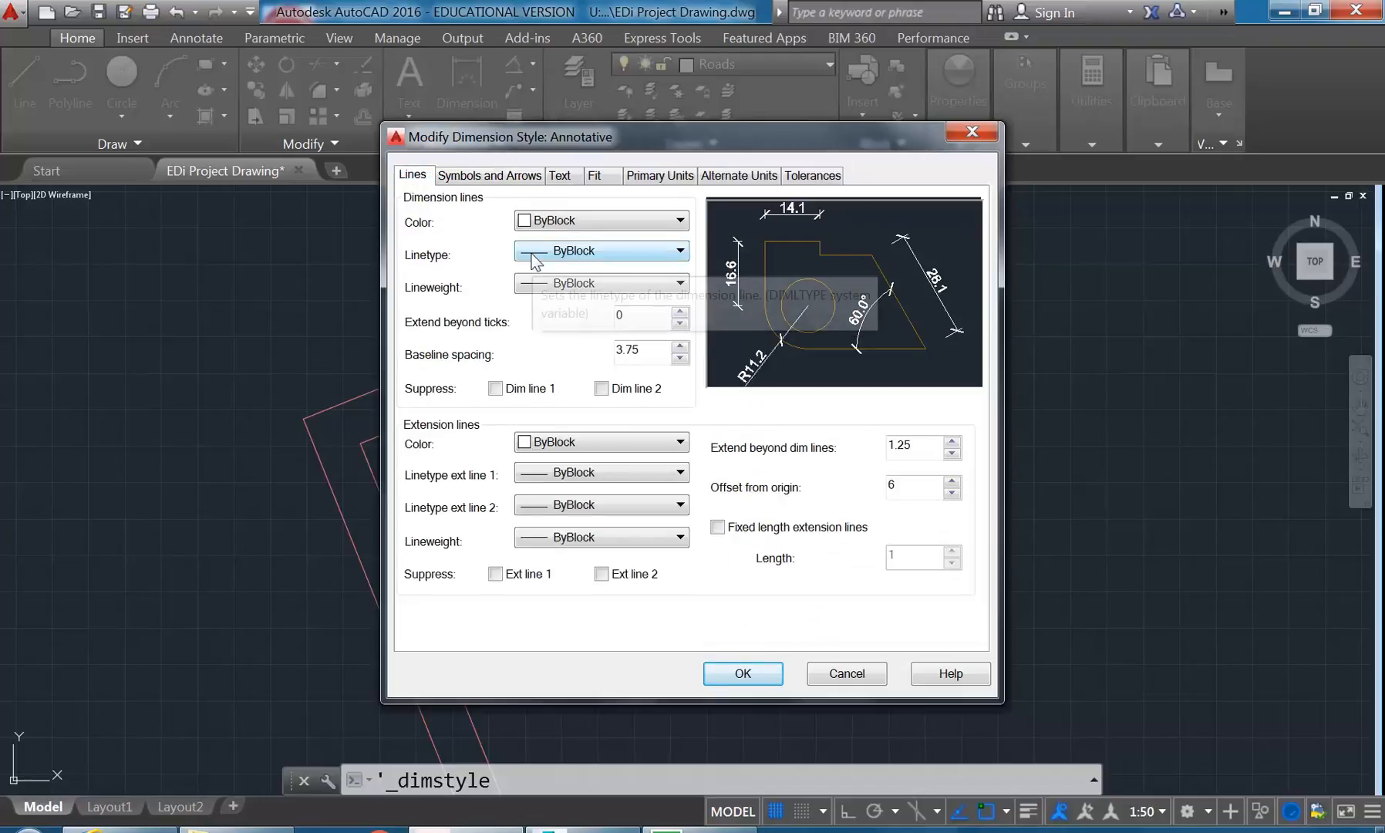
pyautogui.click(494, 176)
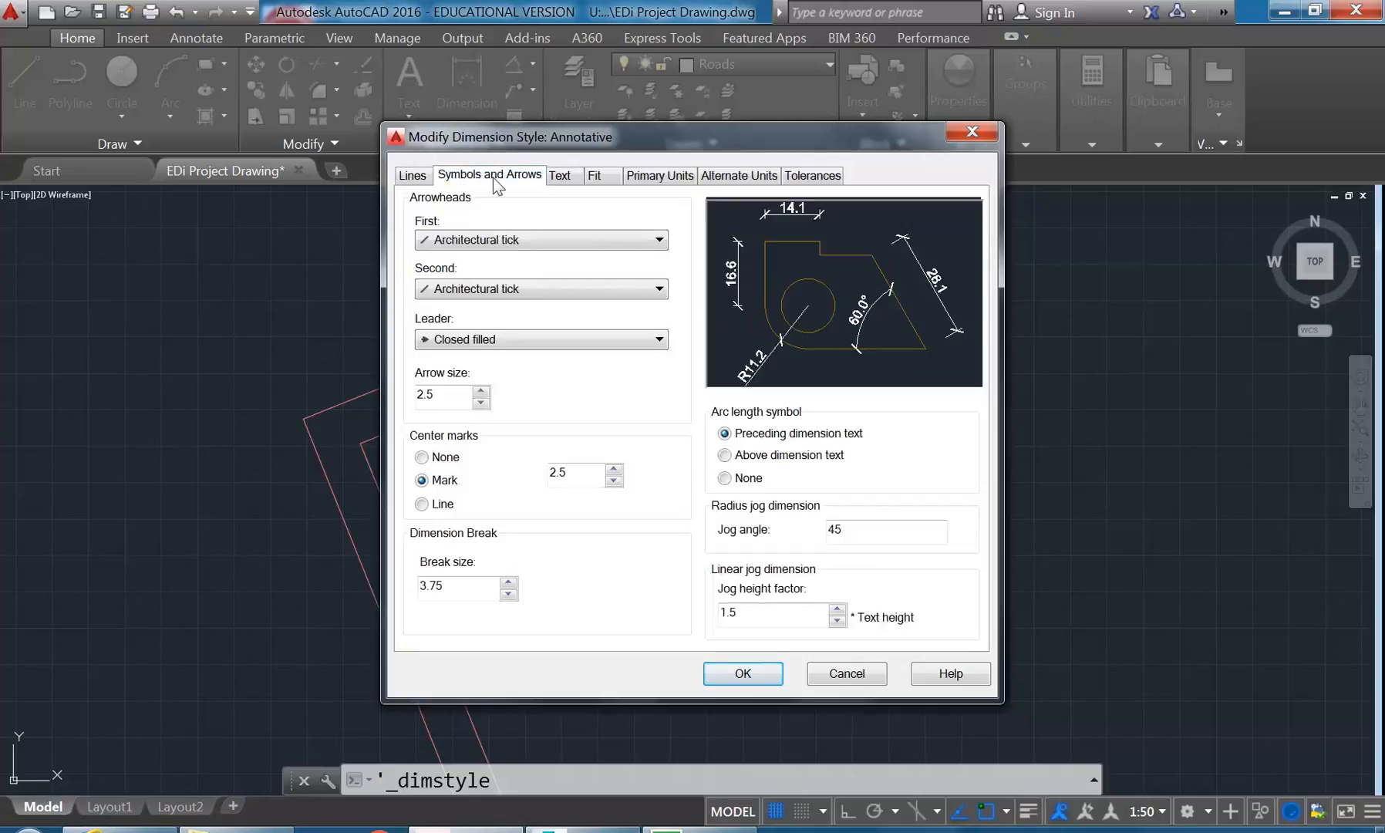
pyautogui.click(743, 673)
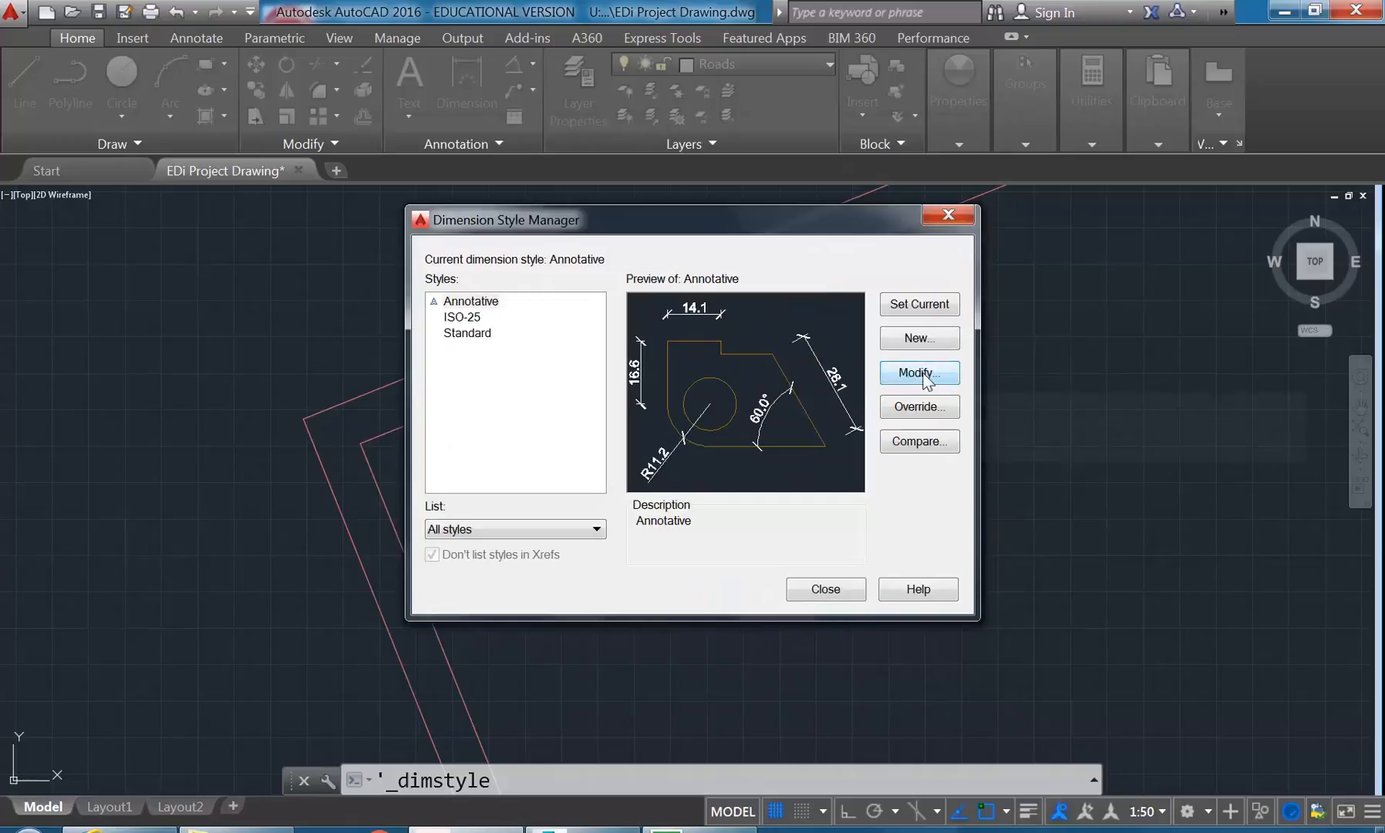
# - Review the Annotative dimension style's text height, alternate units and the primary units' decimal separator
pyautogui.click(894, 376)
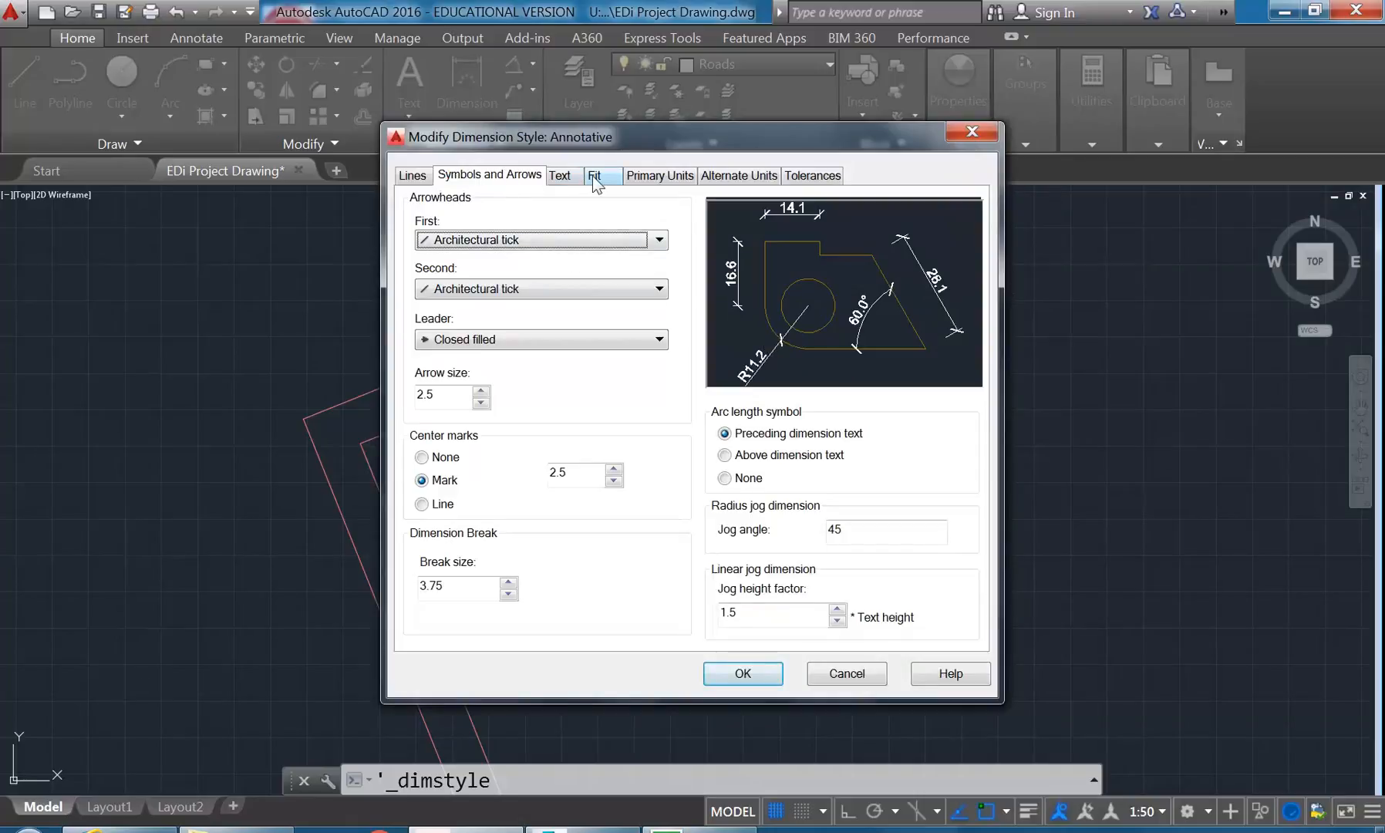
pyautogui.click(569, 176)
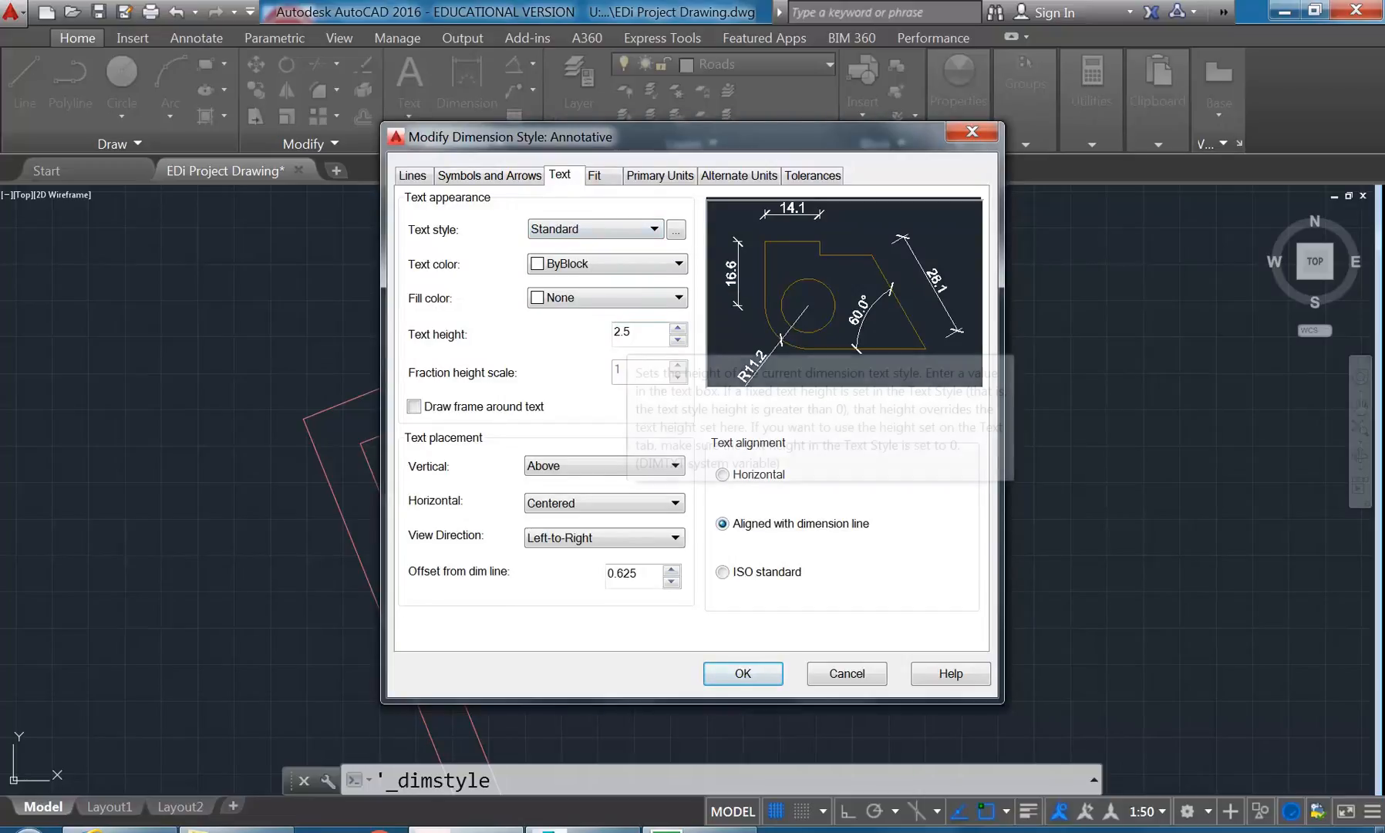
pyautogui.doubleClick(627, 331)
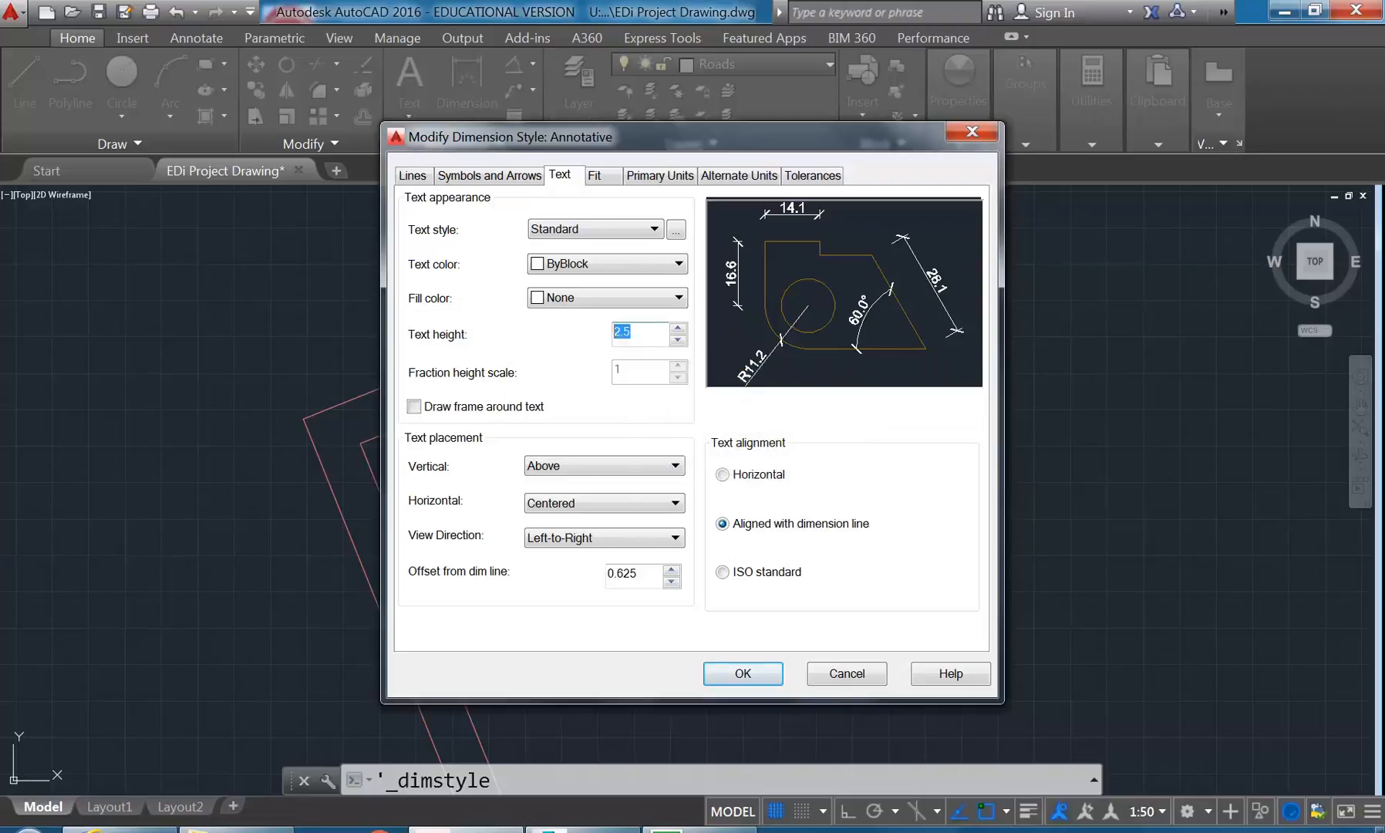
pyautogui.click(631, 332)
pyautogui.click(738, 176)
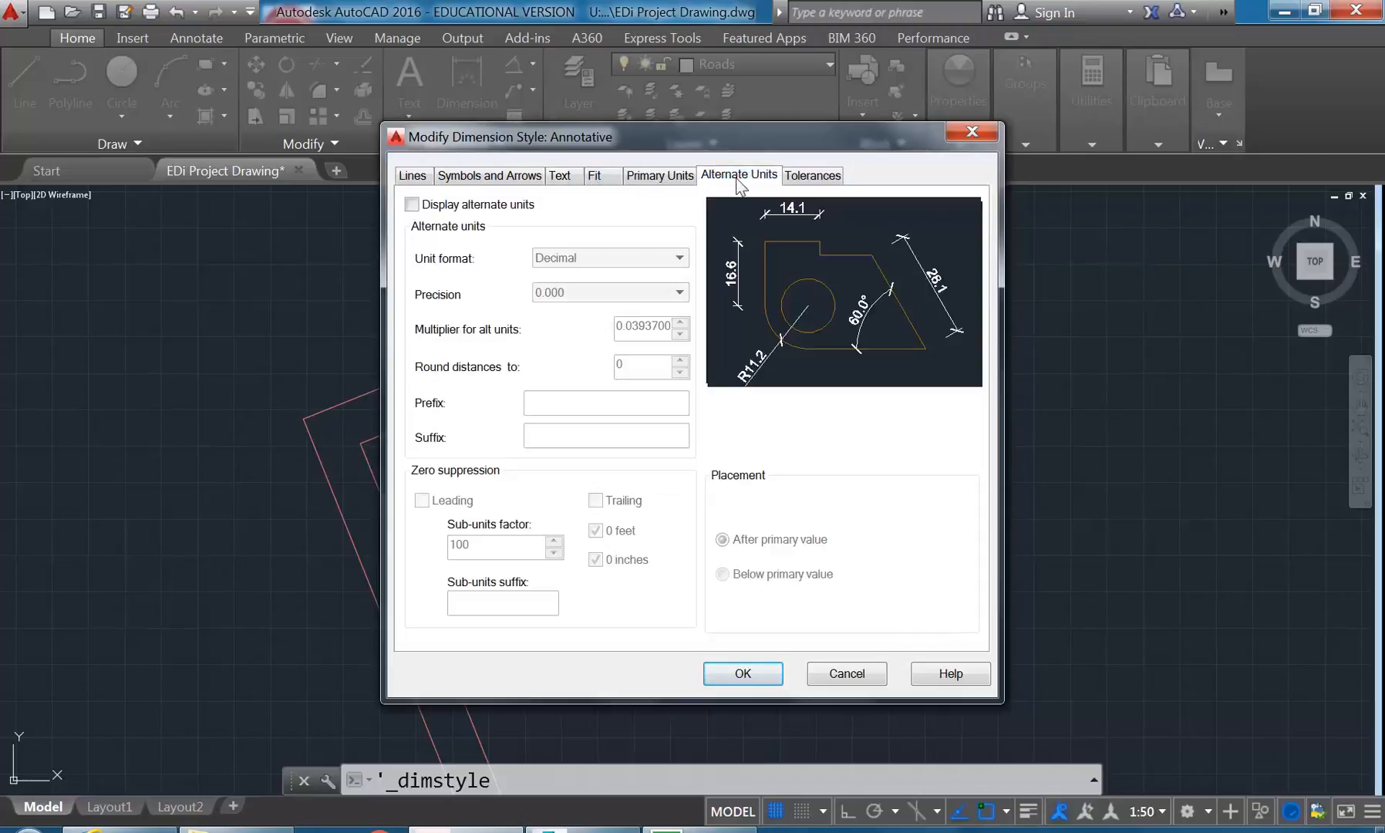
pyautogui.click(660, 175)
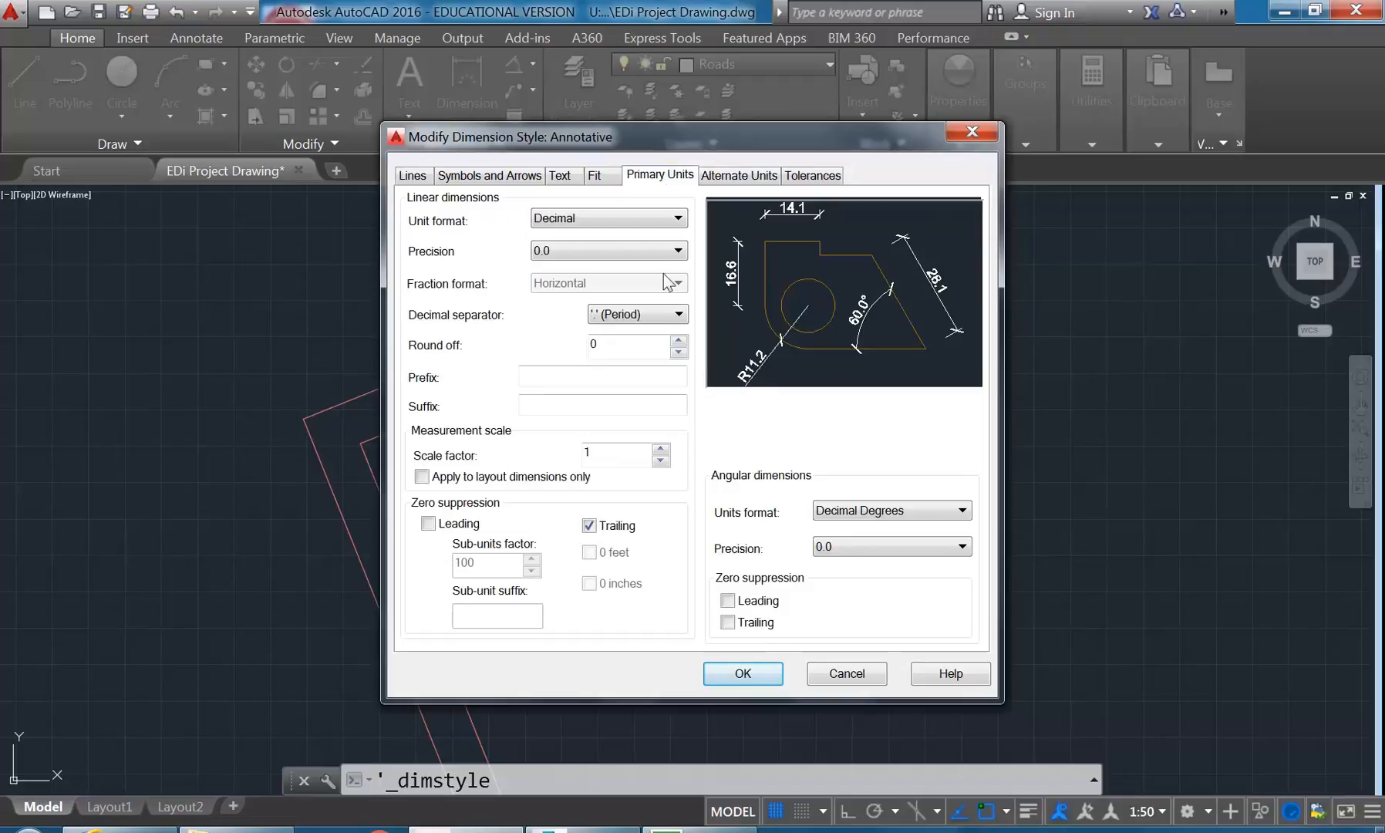
pyautogui.click(632, 314)
pyautogui.click(640, 324)
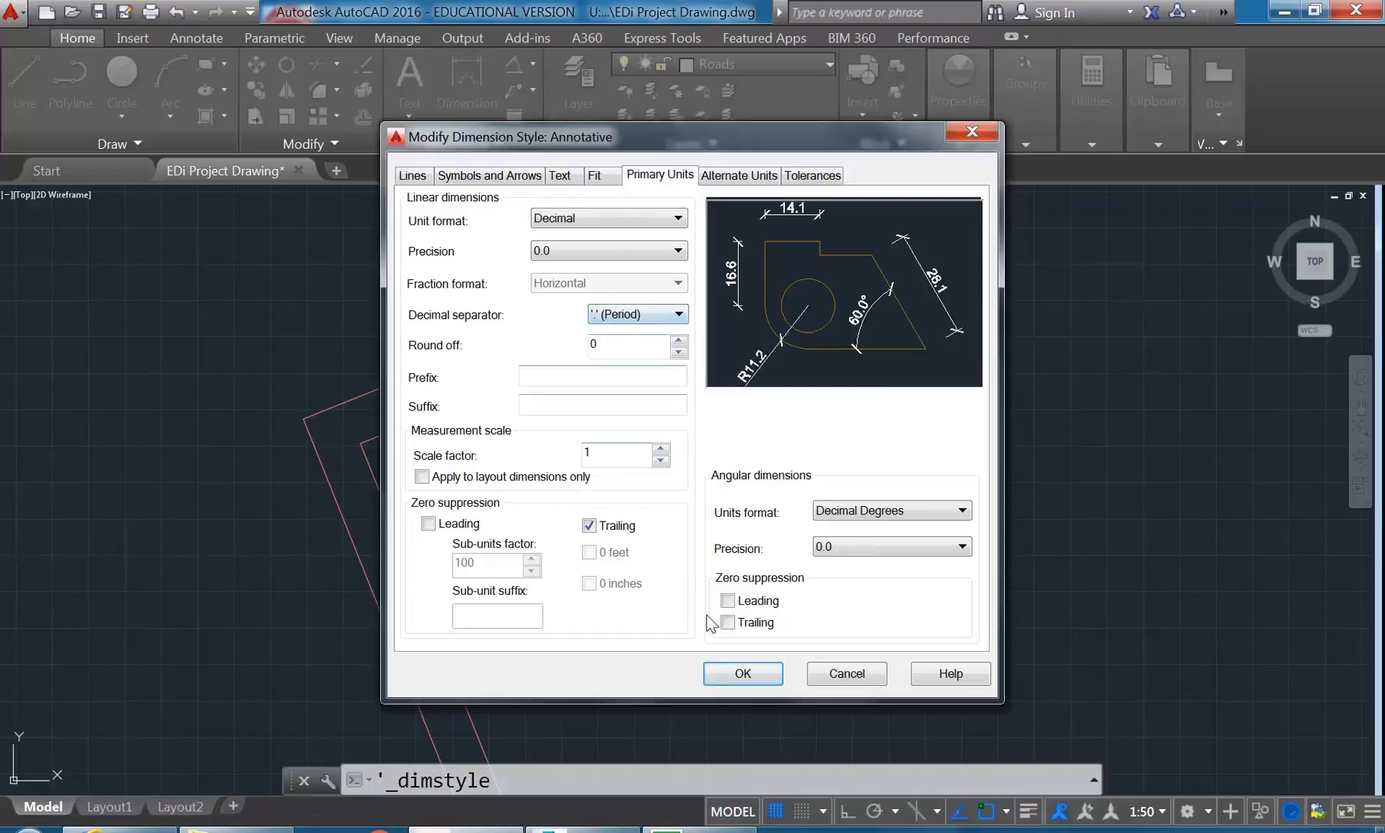
pyautogui.click(742, 674)
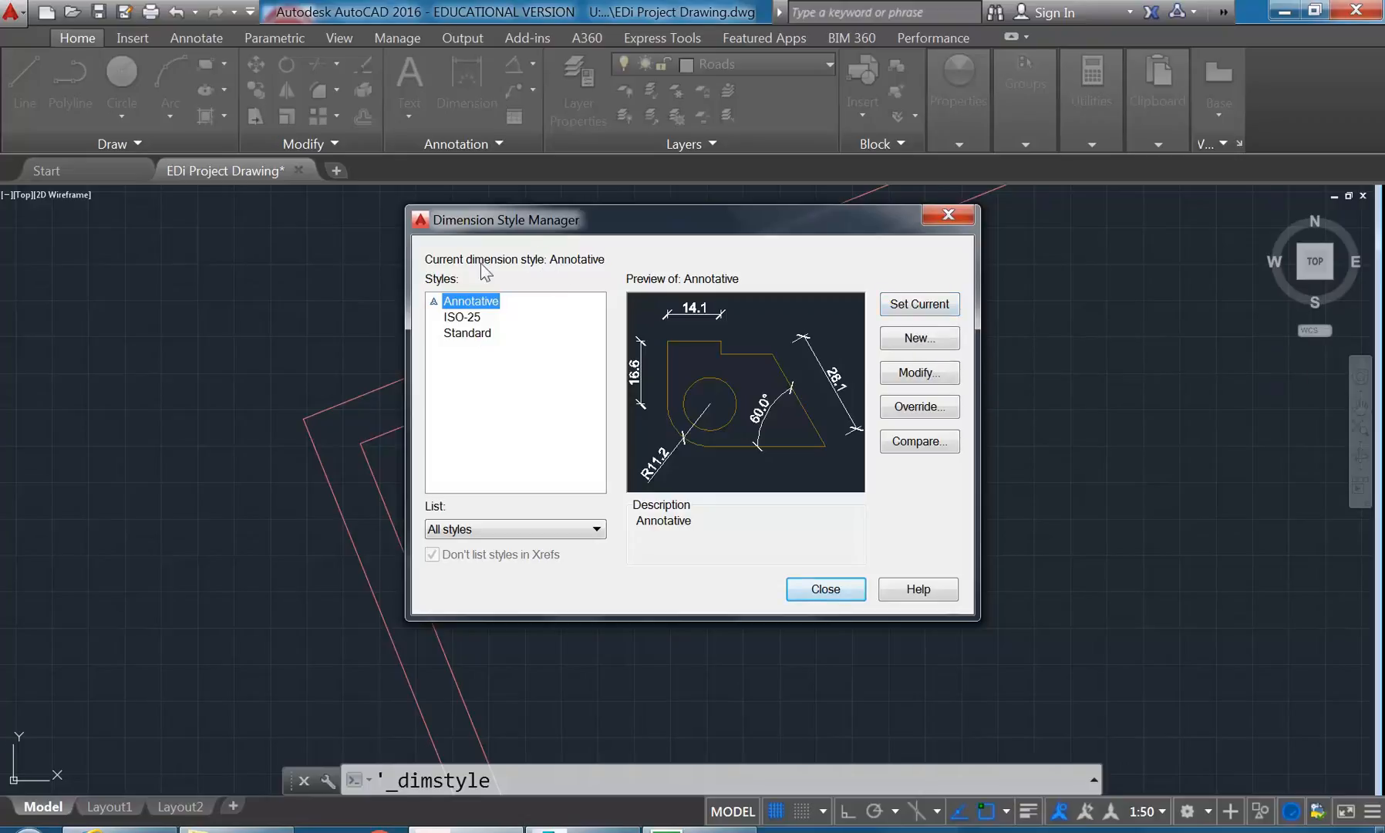
# - Make Annotative the current dimension style and set the annotation scale to 1:50
pyautogui.click(917, 304)
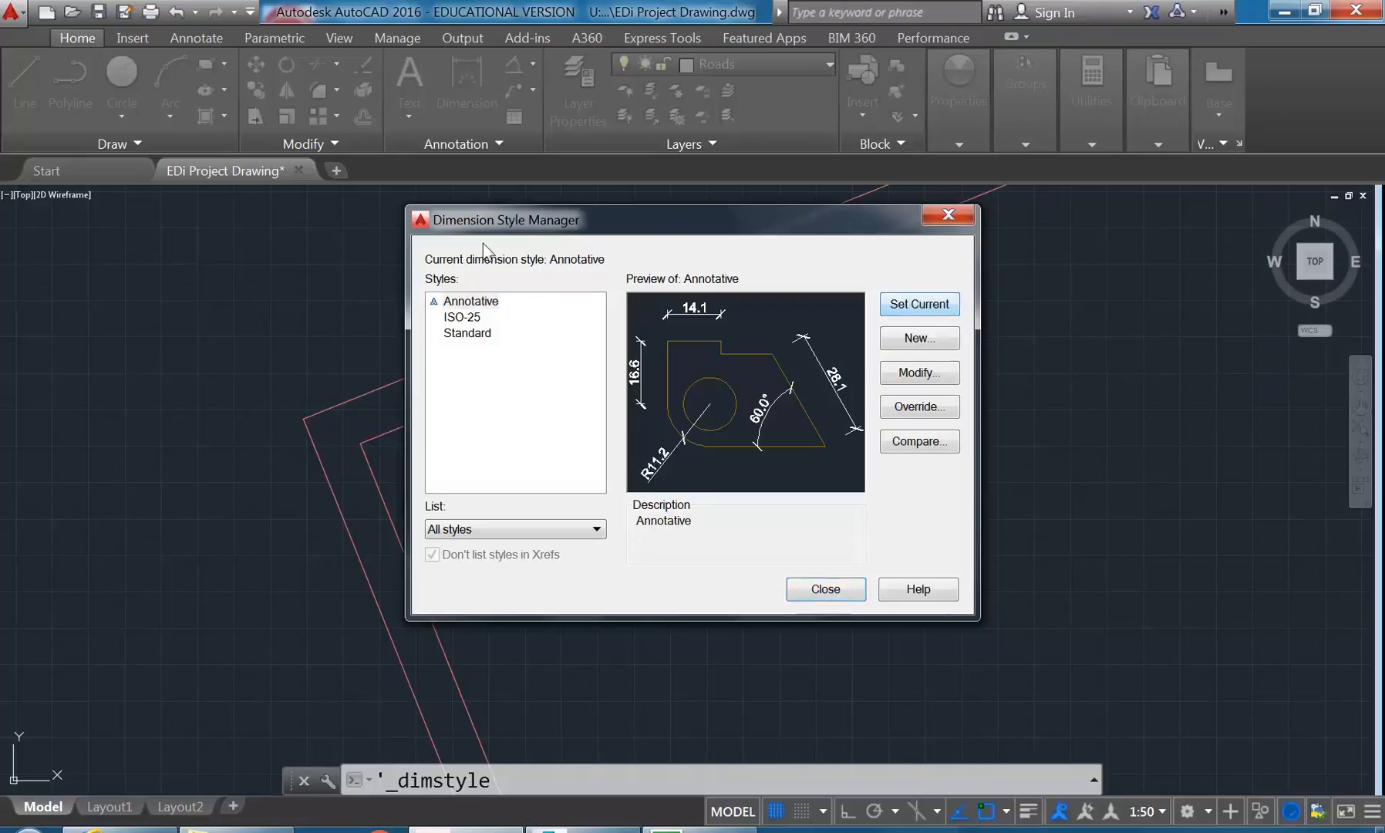
pyautogui.click(473, 303)
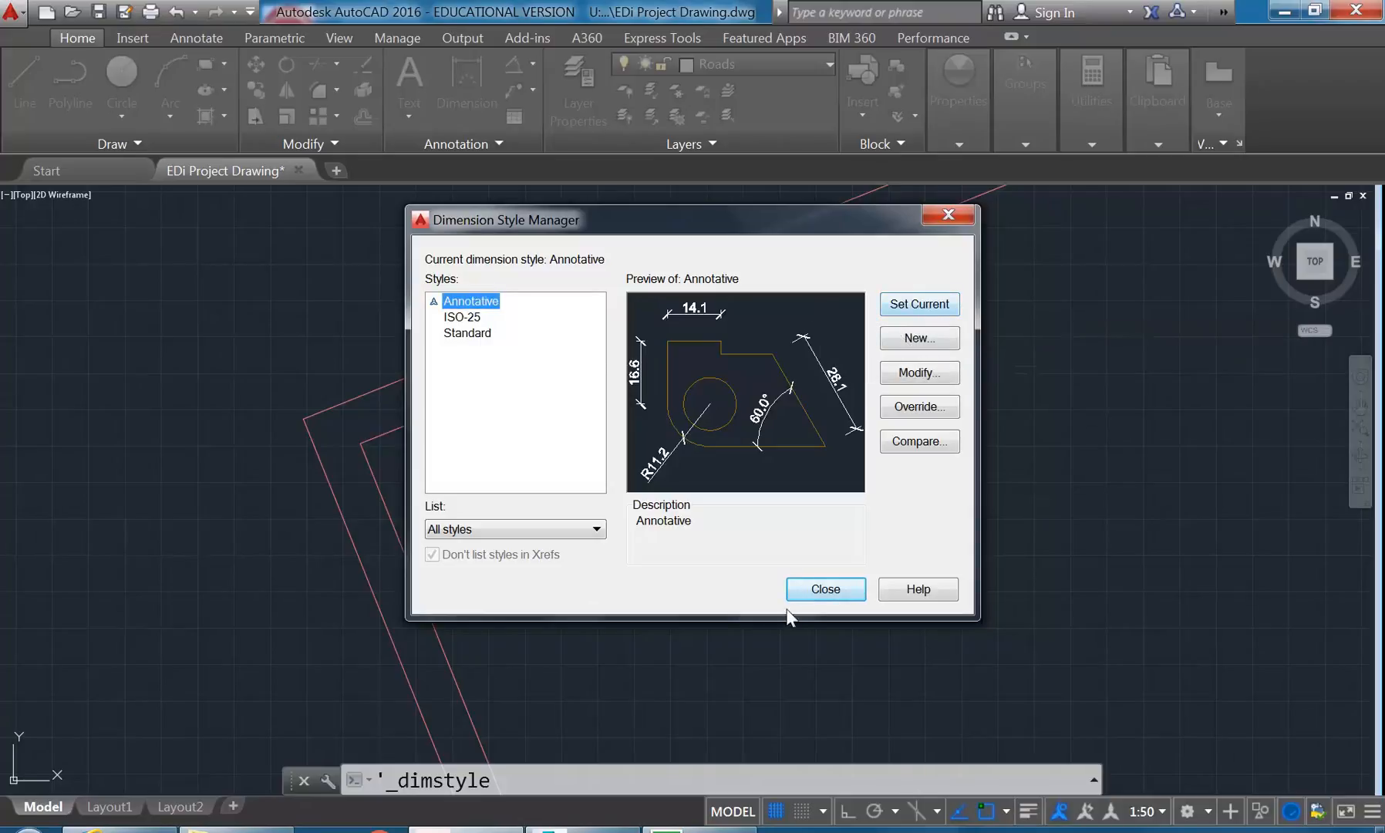
pyautogui.click(837, 590)
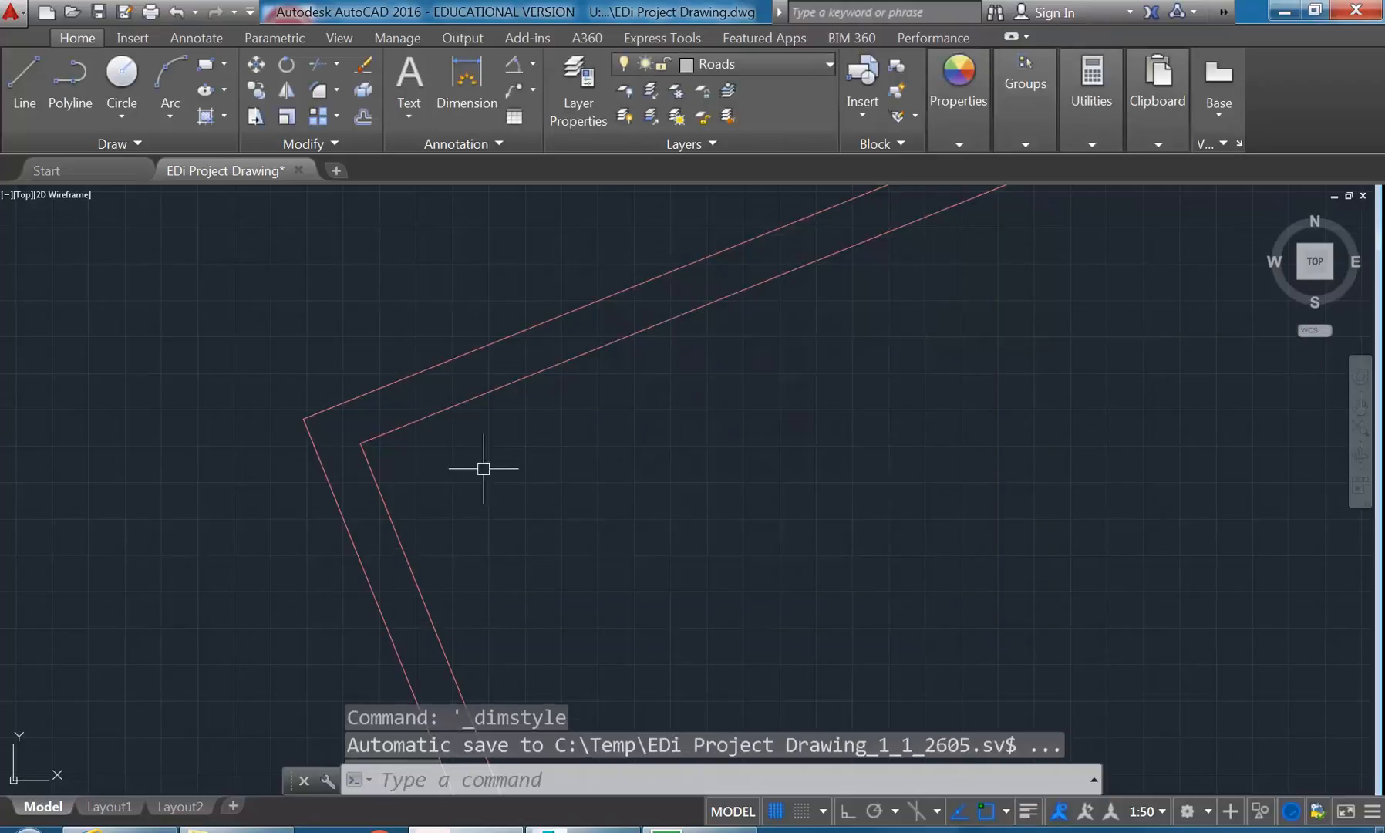
pyautogui.click(1161, 811)
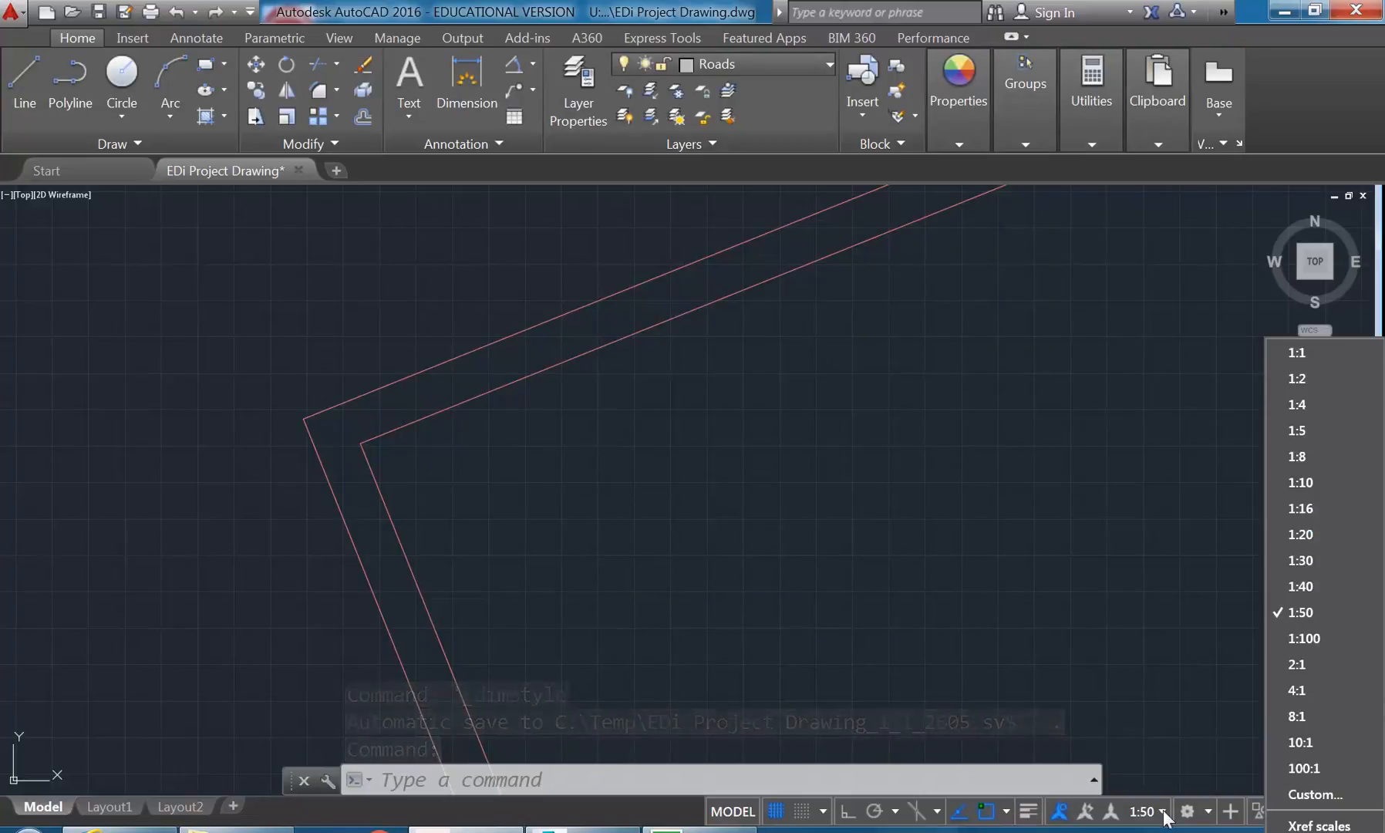
pyautogui.click(1285, 611)
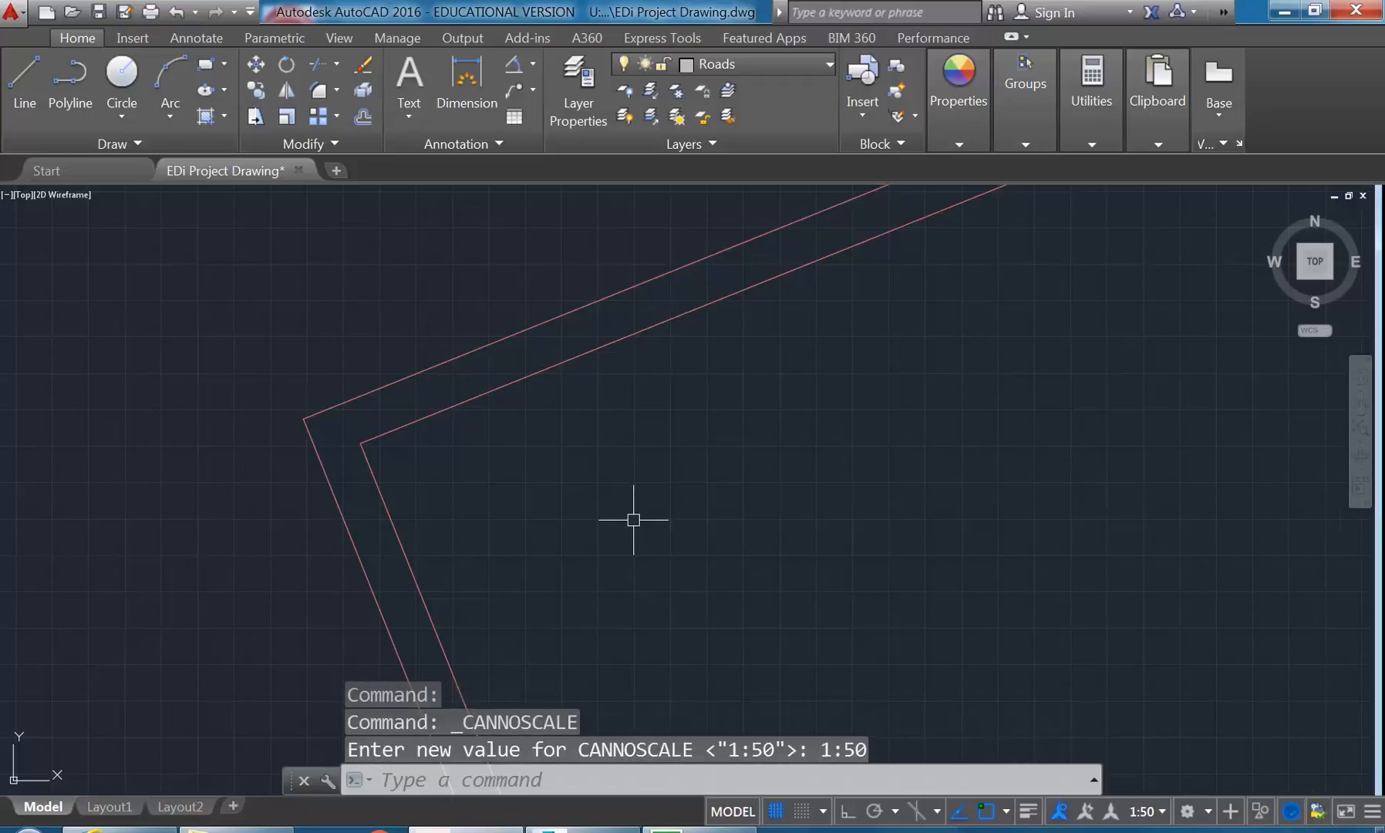
# - Add an angular dimension between the two inner wall lines at the block's upper-left corner
pyautogui.scroll(-3, 634, 519)
pyautogui.scroll(2, 594, 502)
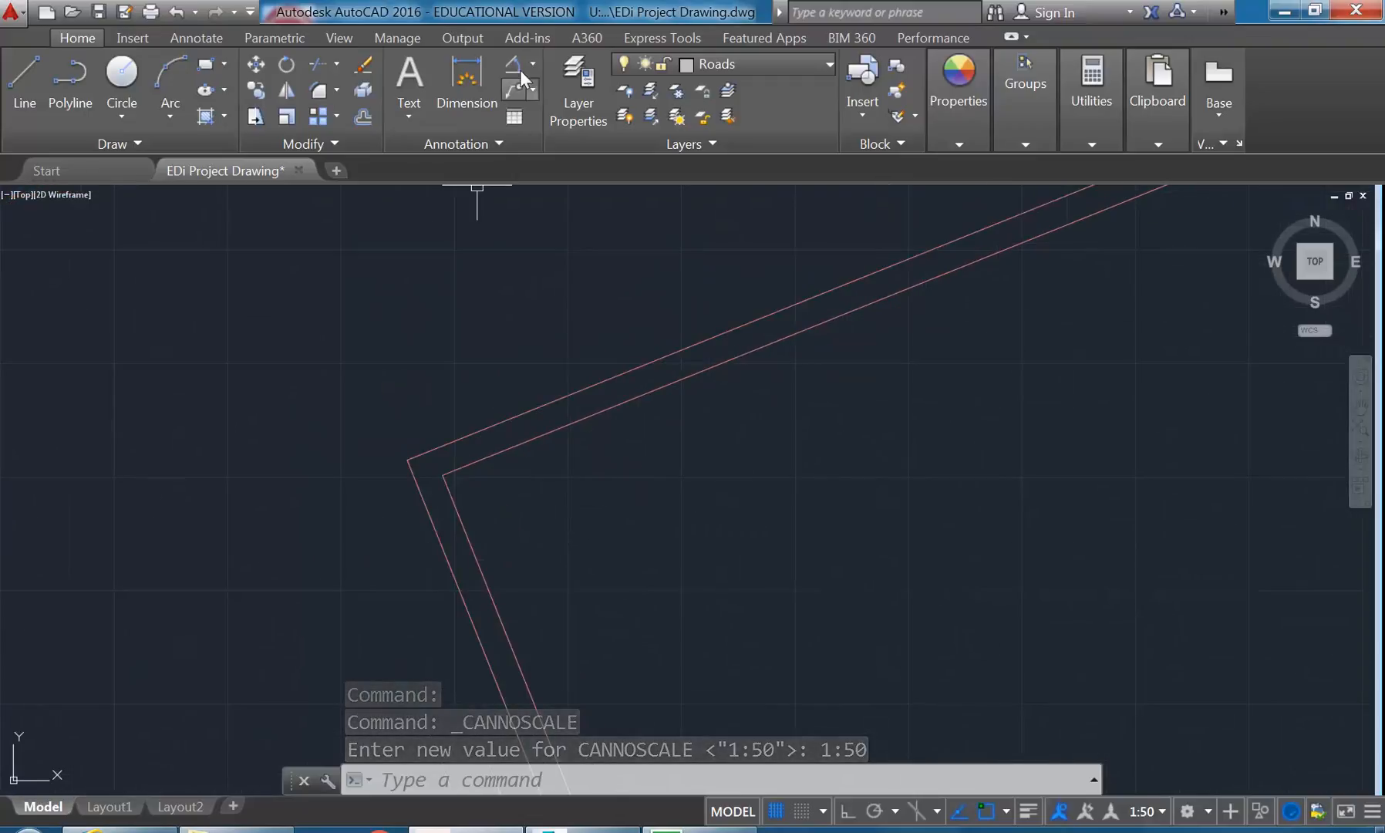
pyautogui.click(511, 66)
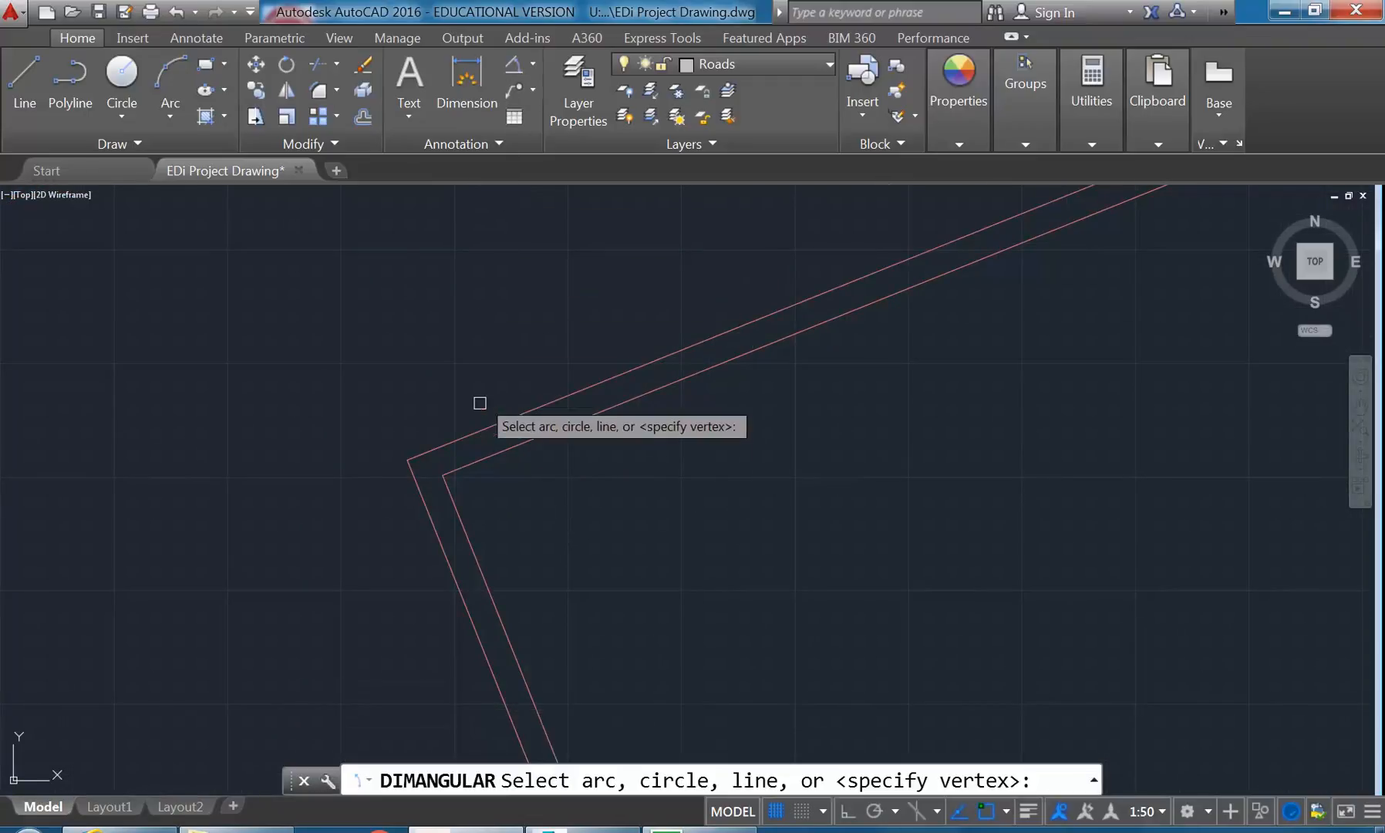
pyautogui.click(489, 457)
pyautogui.click(469, 519)
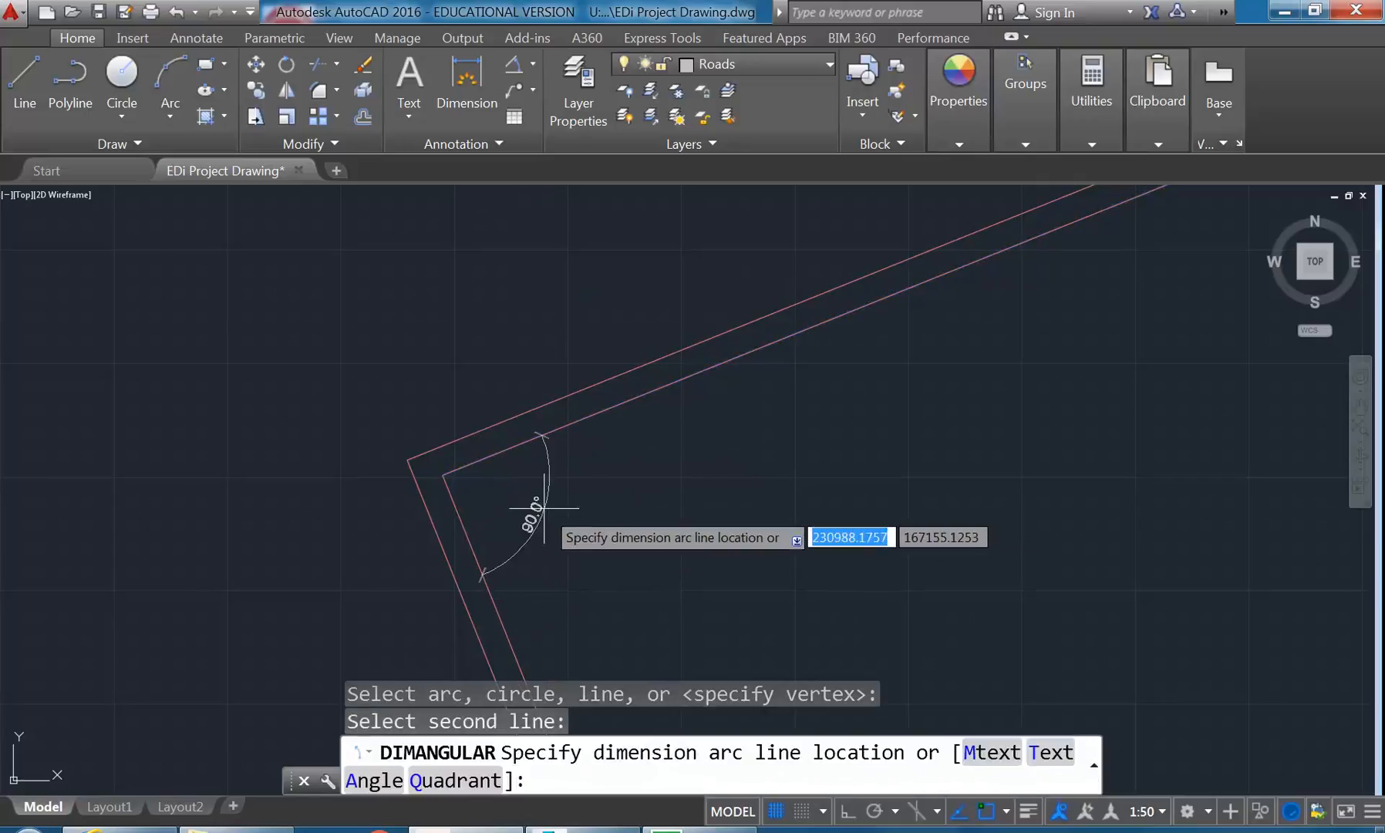
pyautogui.click(542, 510)
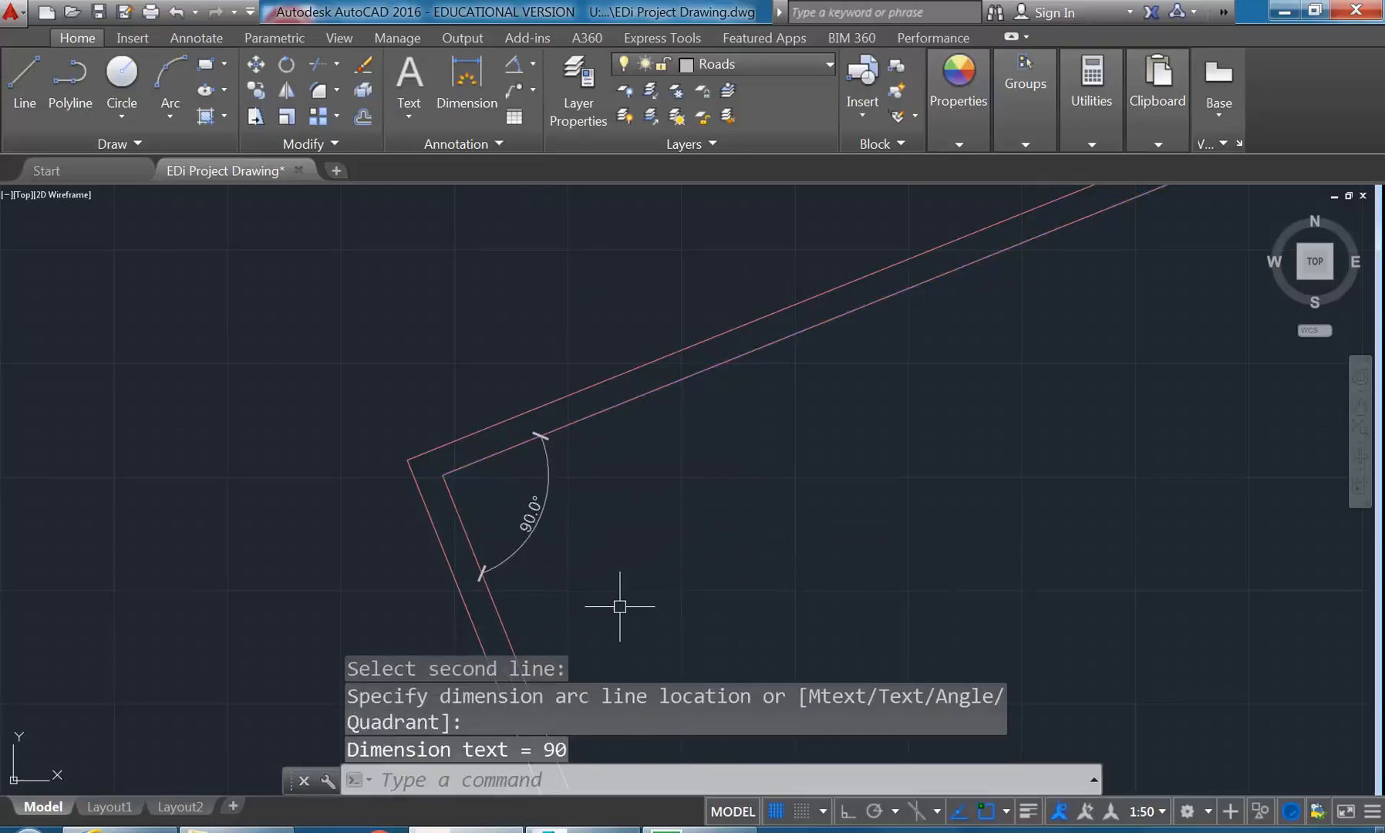
# - Add an aligned dimension from the inner upper-left corner down along the left wall's inner line, placed inside the block
pyautogui.click(534, 63)
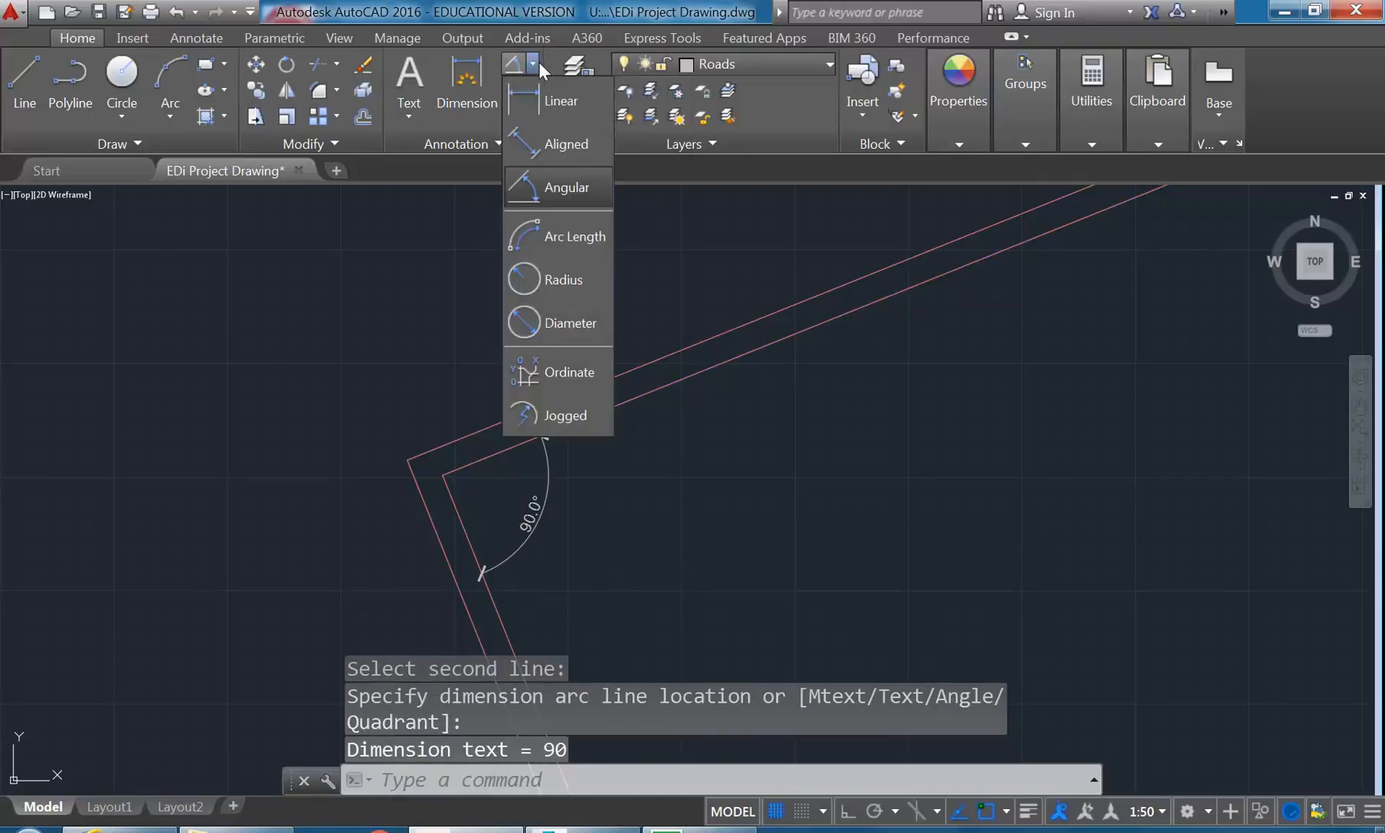
pyautogui.click(541, 129)
pyautogui.click(444, 474)
pyautogui.scroll(-4, 423, 355)
pyautogui.scroll(4, 430, 395)
pyautogui.click(462, 526)
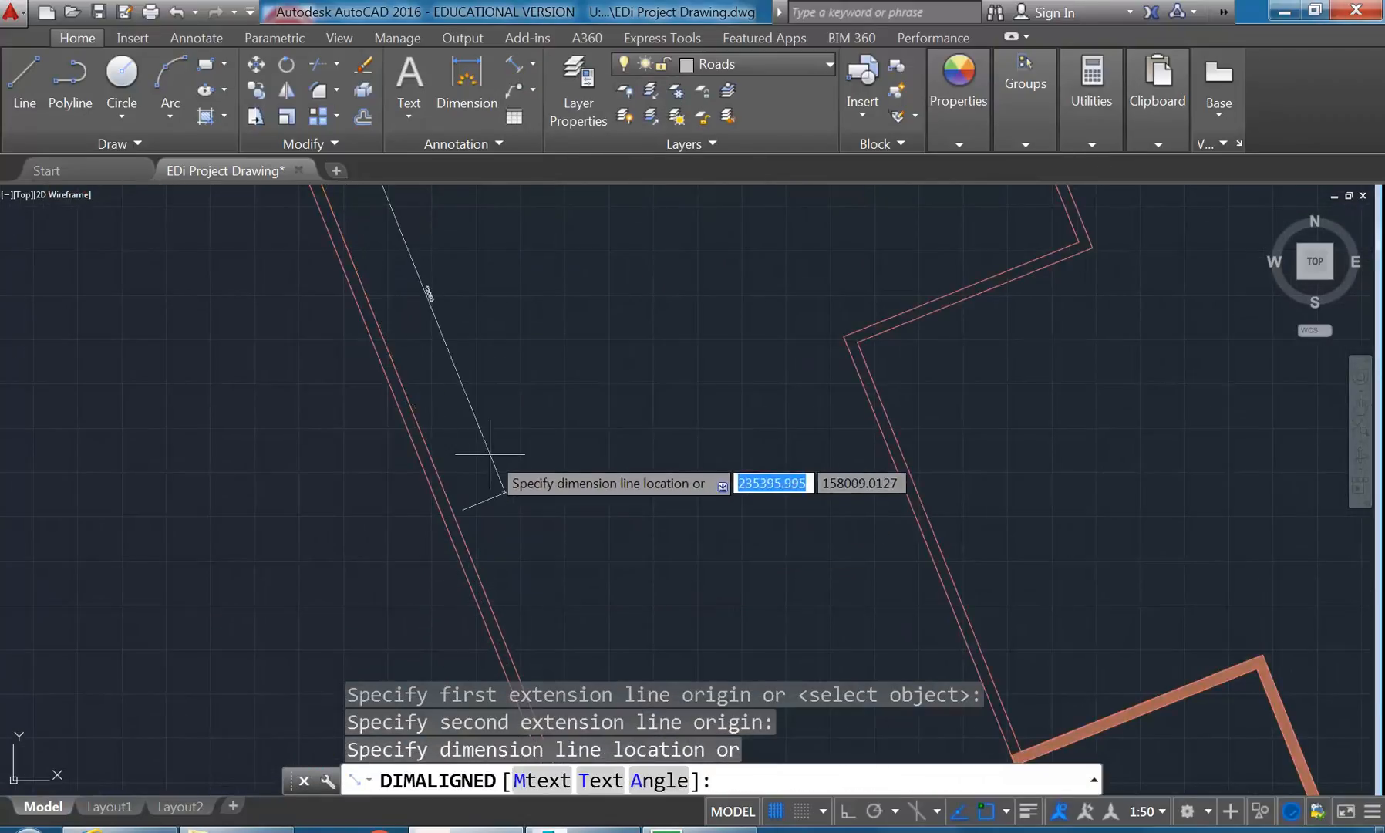
pyautogui.click(431, 347)
pyautogui.scroll(3, 463, 364)
pyautogui.scroll(2, 488, 448)
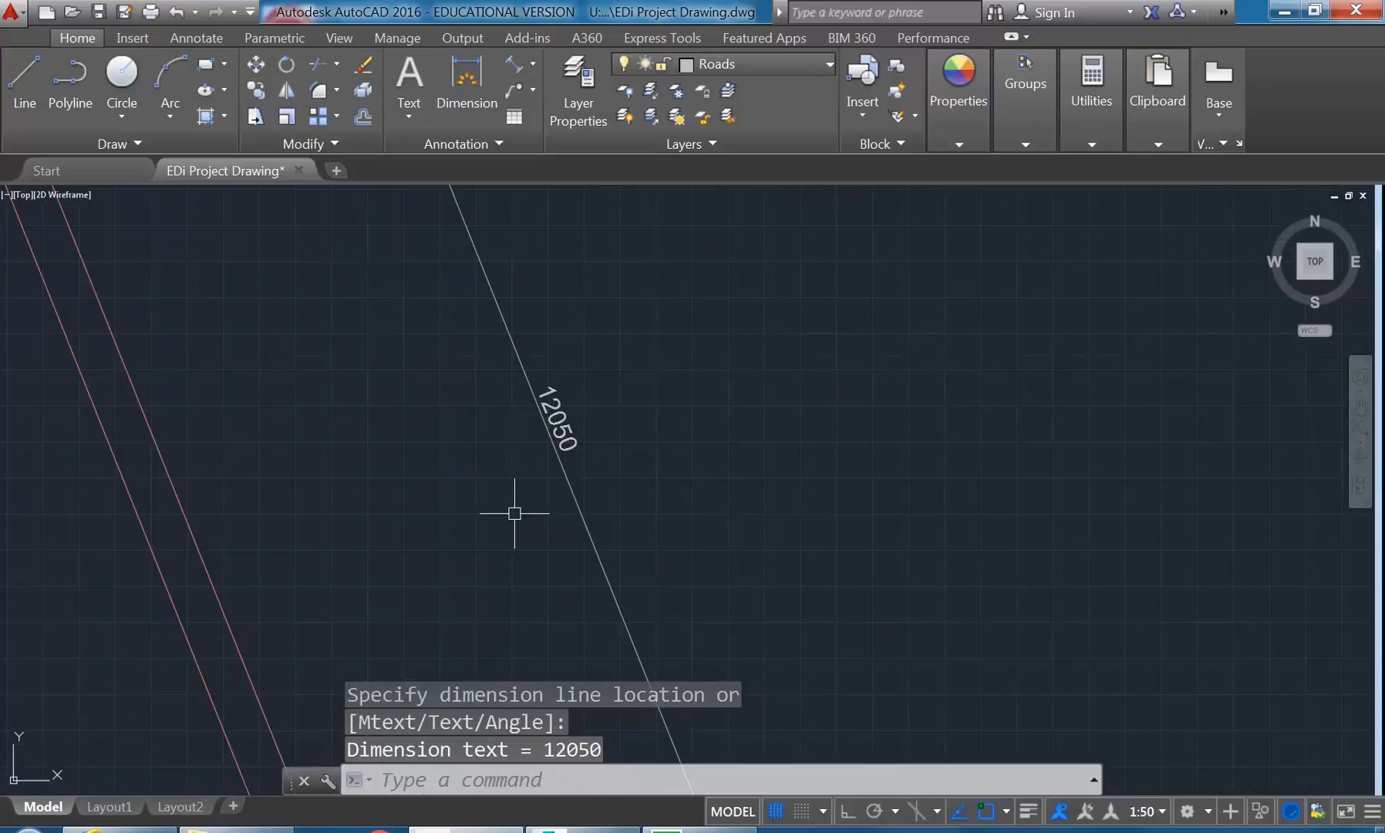
pyautogui.scroll(-4, 447, 470)
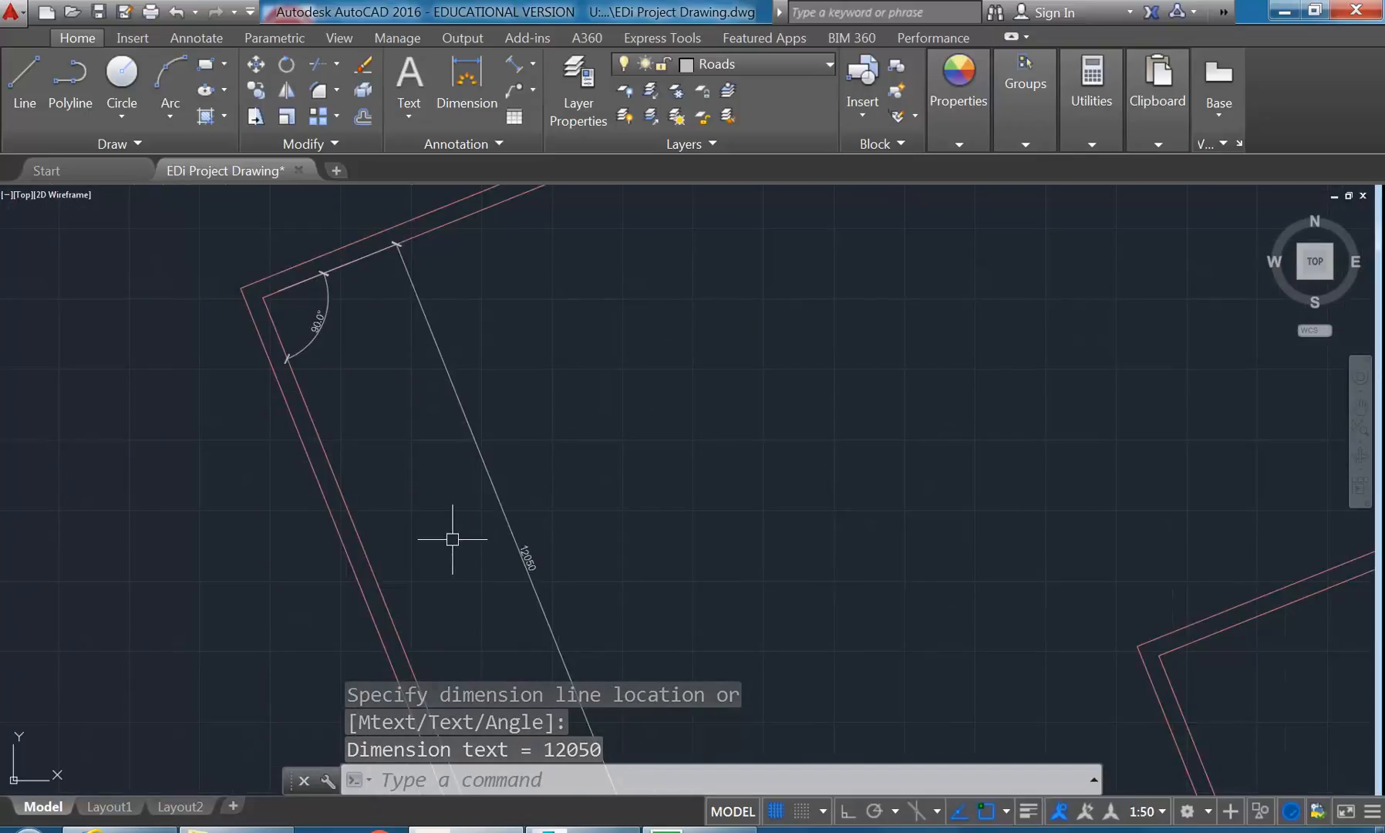
# - Erase the angular and aligned check dimensions from the inside of the block
pyautogui.click(494, 440)
pyautogui.click(332, 318)
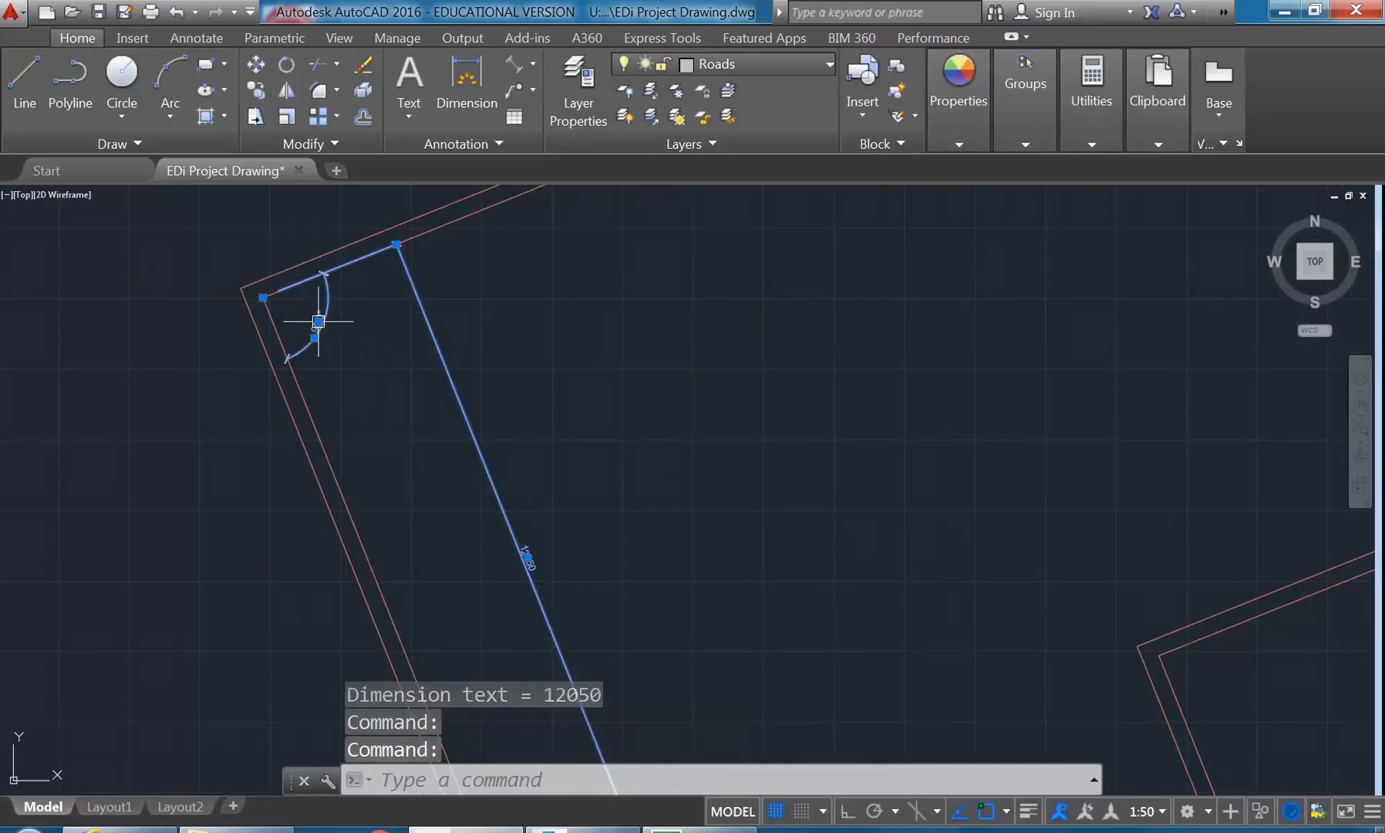
pyautogui.click(363, 64)
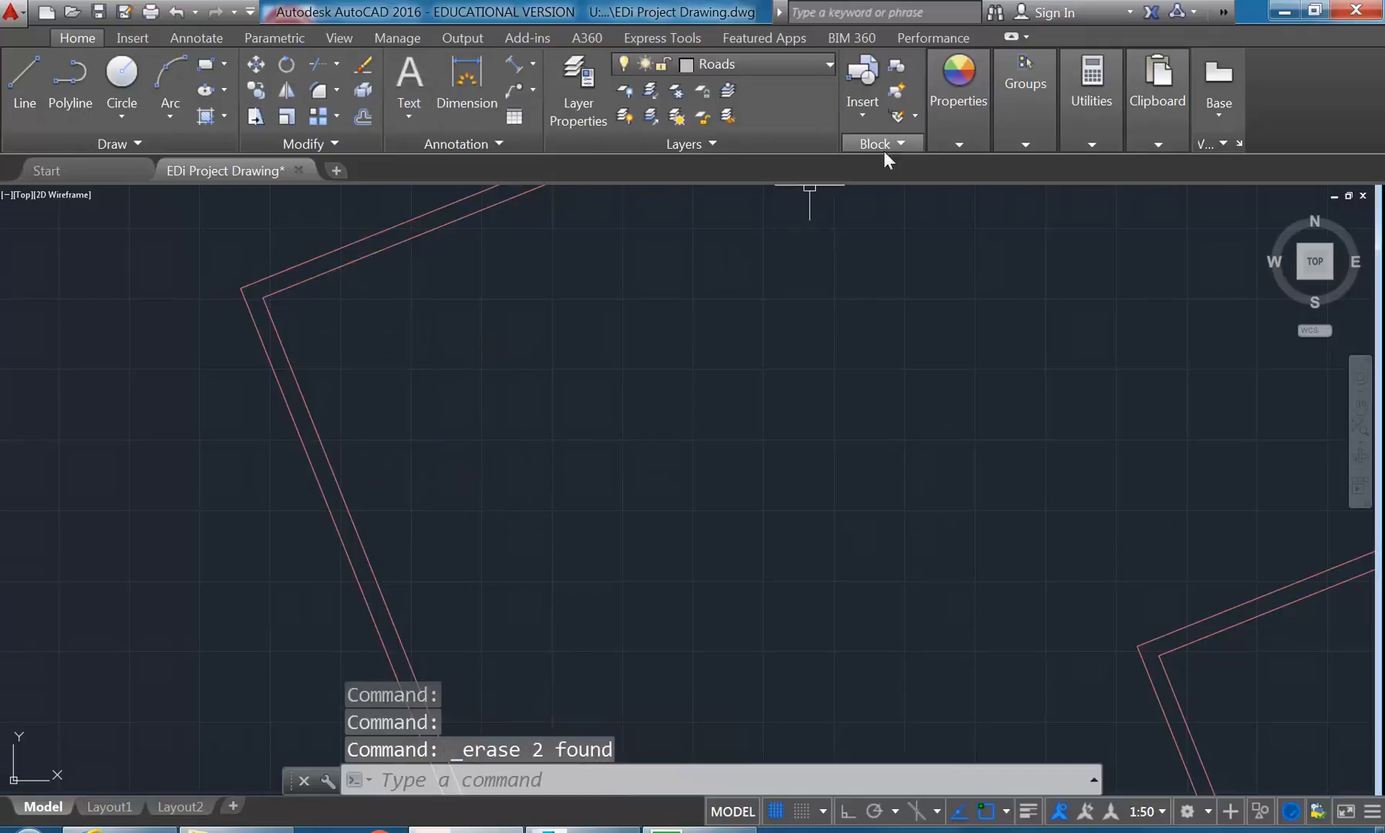
pyautogui.moveTo(1088, 100)
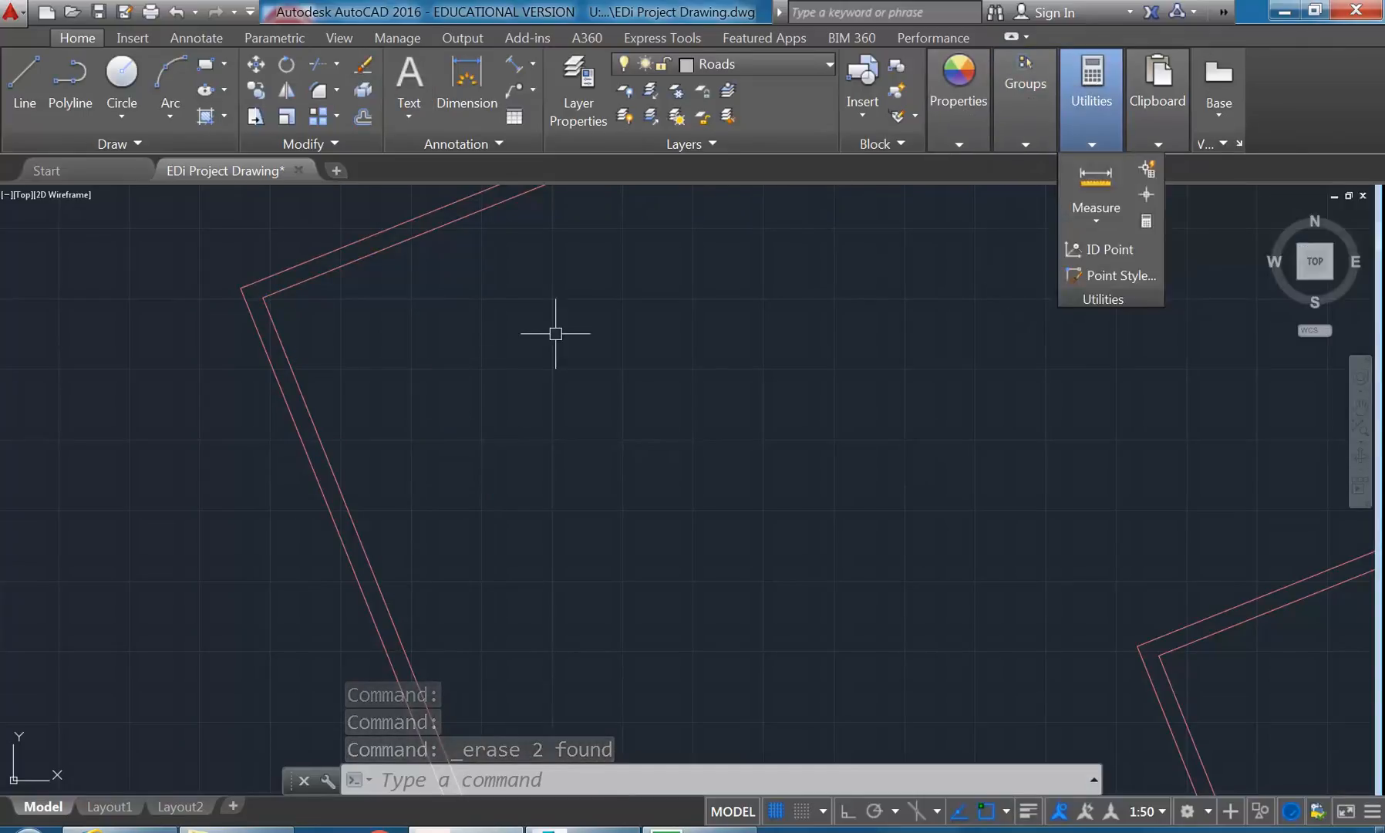
pyautogui.moveTo(215, 278)
pyautogui.mouseDown(button='middle')
pyautogui.moveTo(232, 328)
pyautogui.moveTo(253, 327)
pyautogui.moveTo(216, 352)
pyautogui.moveTo(252, 328)
pyautogui.moveTo(259, 361)
pyautogui.moveTo(302, 363)
pyautogui.mouseUp(button='middle')
pyautogui.scroll(4, 232, 327)
pyautogui.moveTo(259, 295); pyautogui.dragTo(275, 303, button='middle')
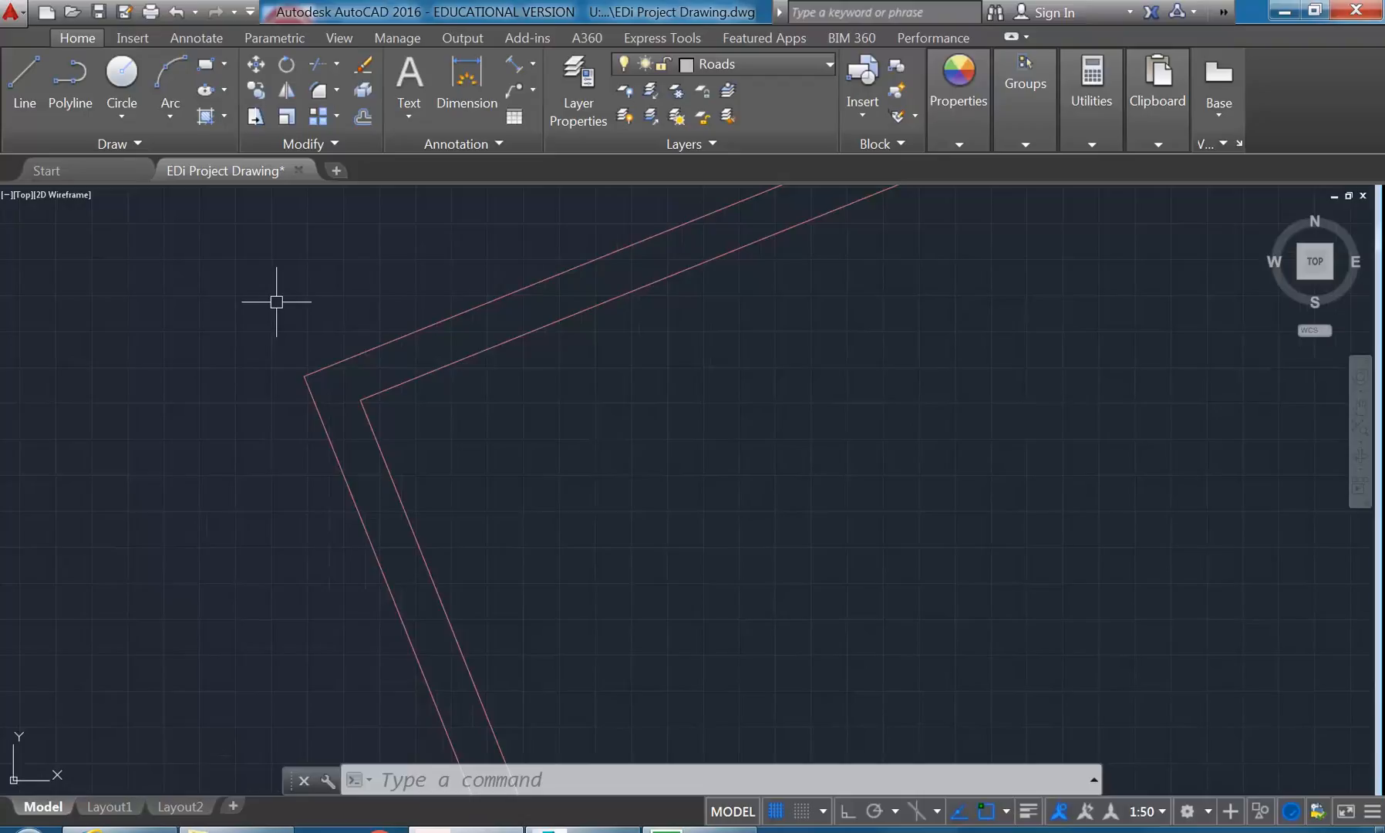
pyautogui.scroll(-3, 358, 343)
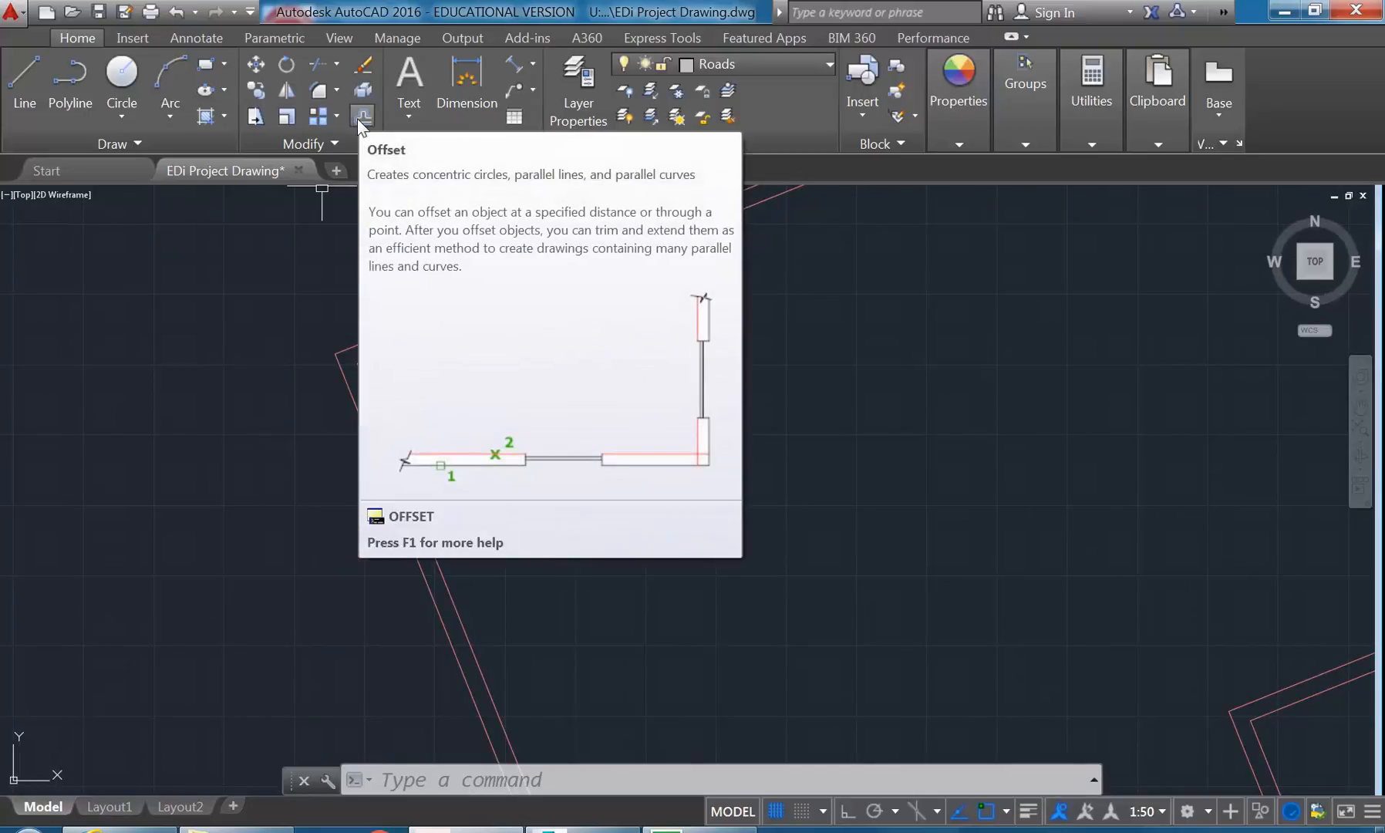
pyautogui.click(360, 117)
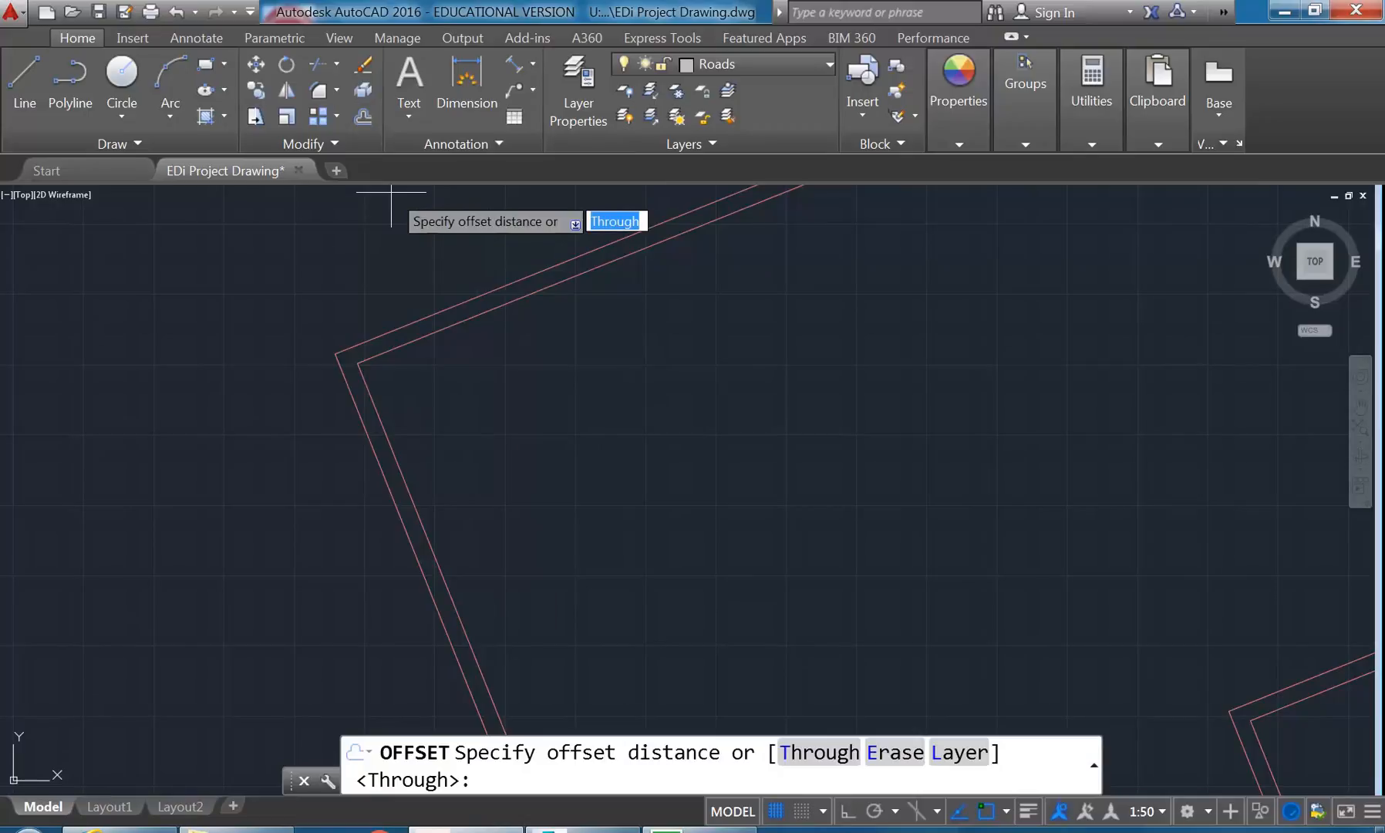
pyautogui.write('99')
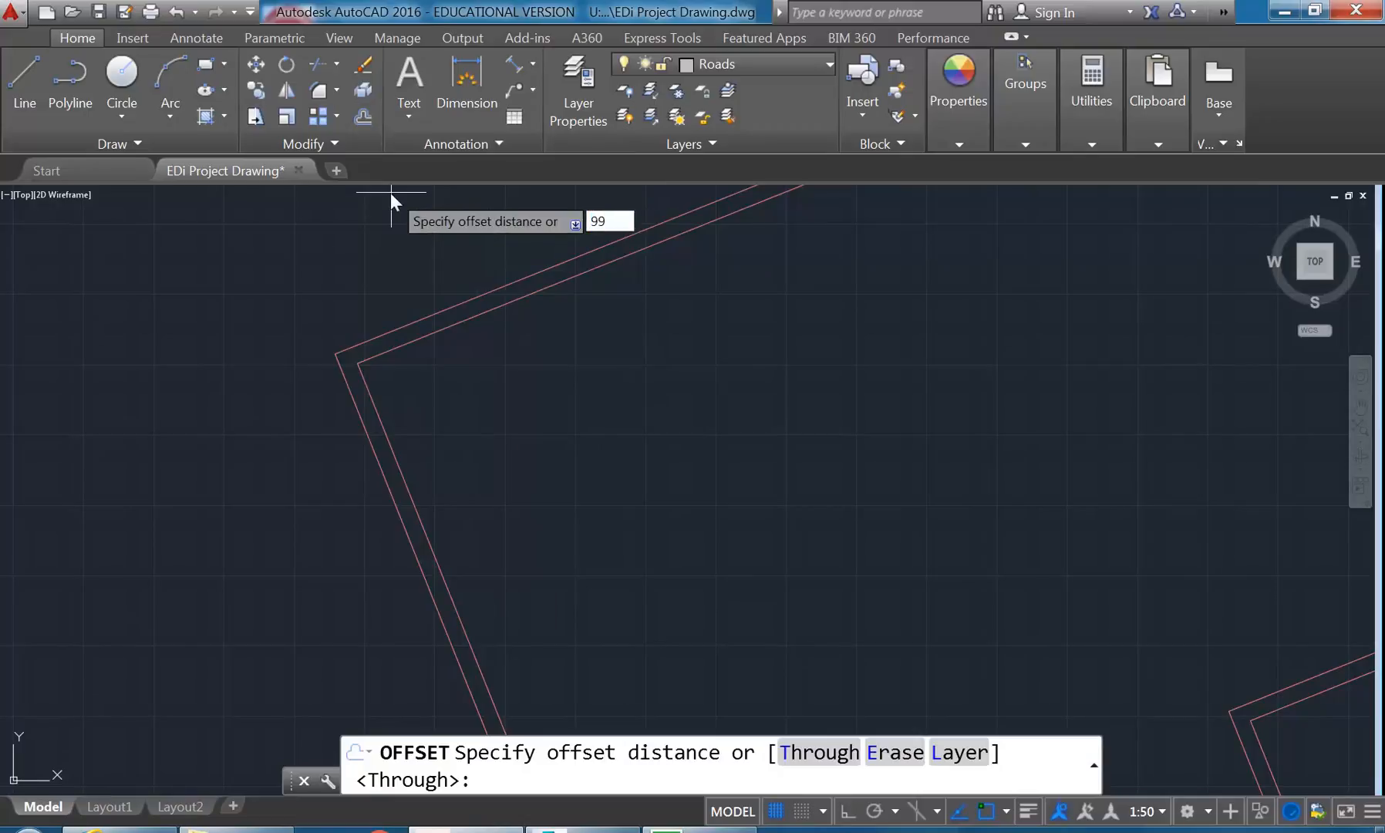
pyautogui.write('47')
pyautogui.press('Return')
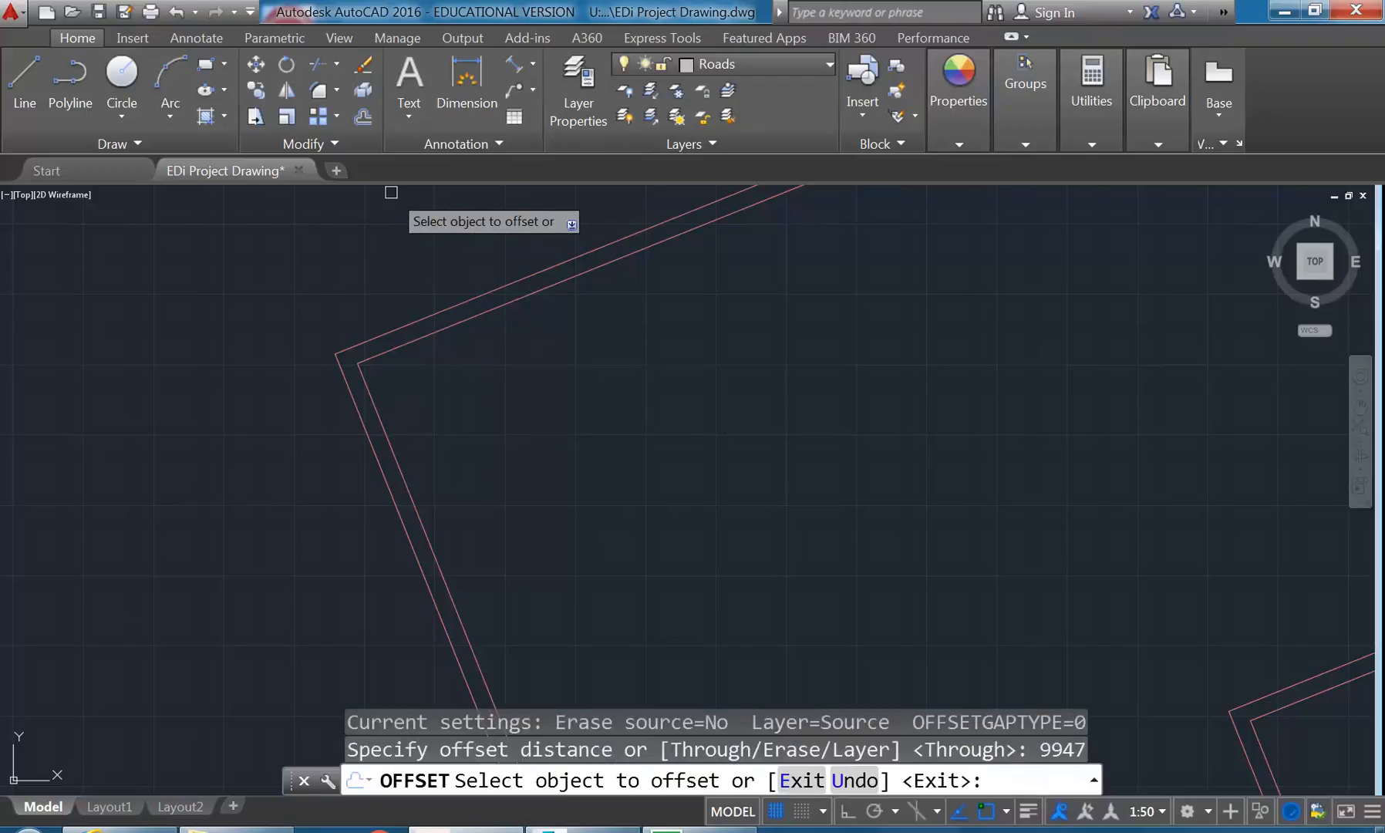
pyautogui.press('Escape')
pyautogui.press('Escape')
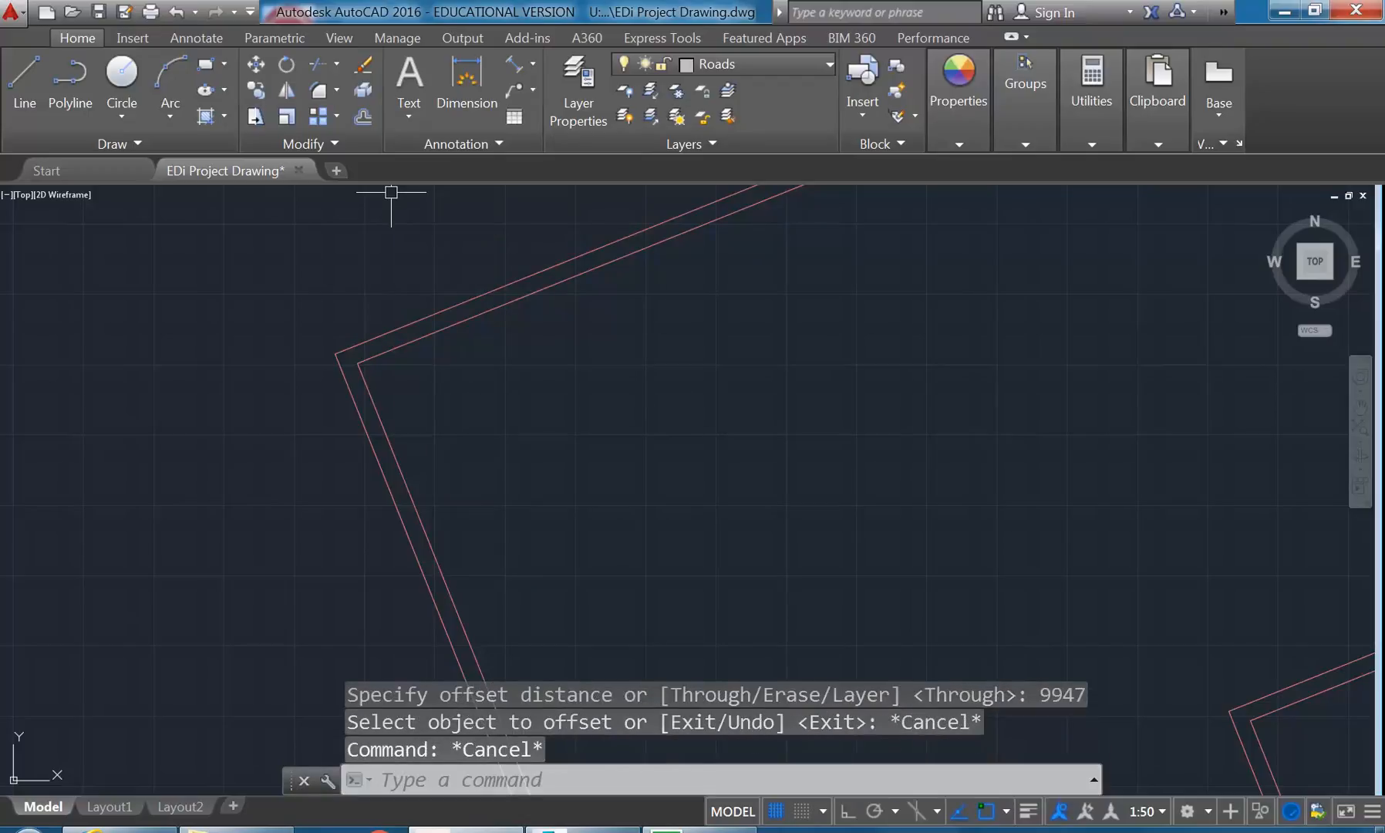
# - Offset the upper wall's inner line by 9941 into the block
pyautogui.click(360, 117)
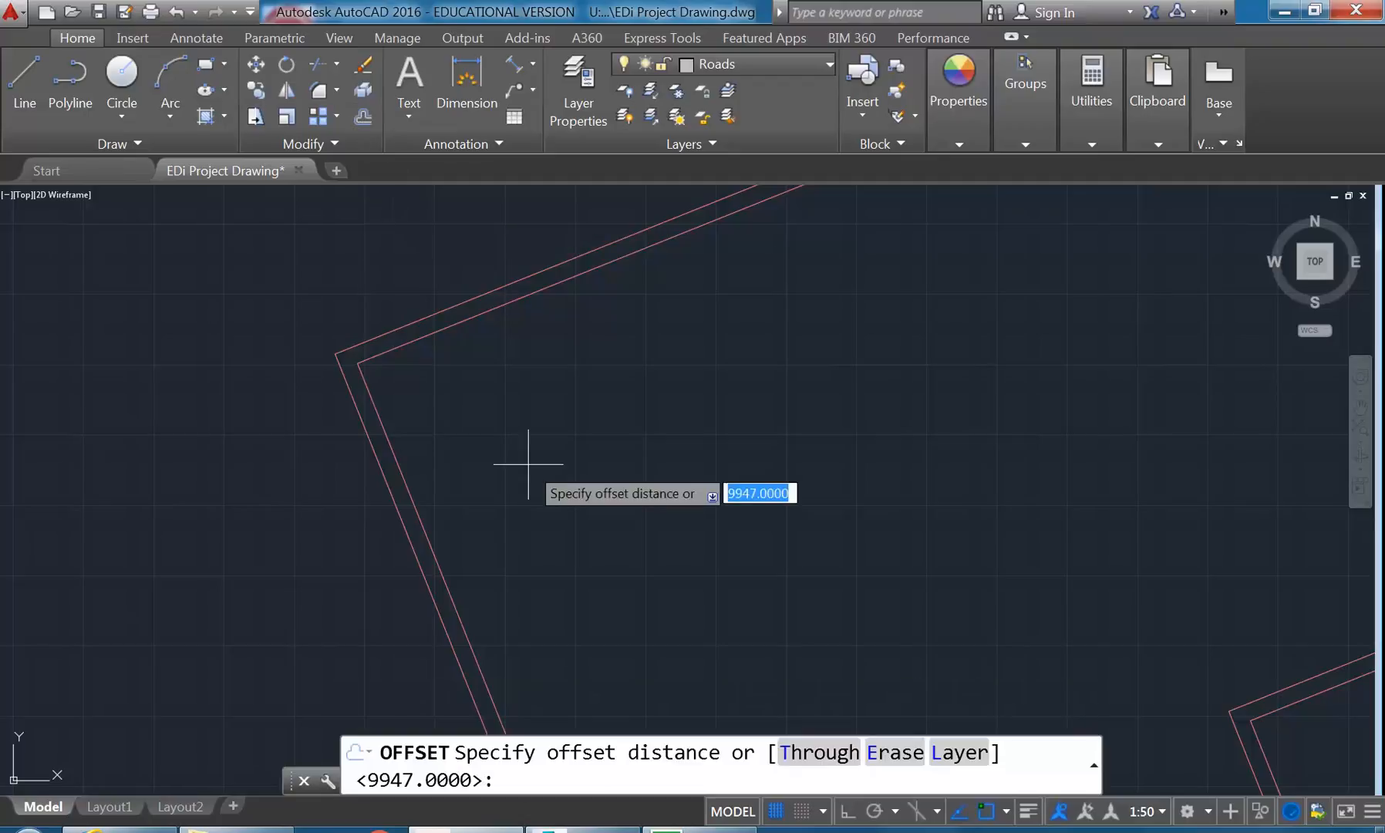
pyautogui.write('99')
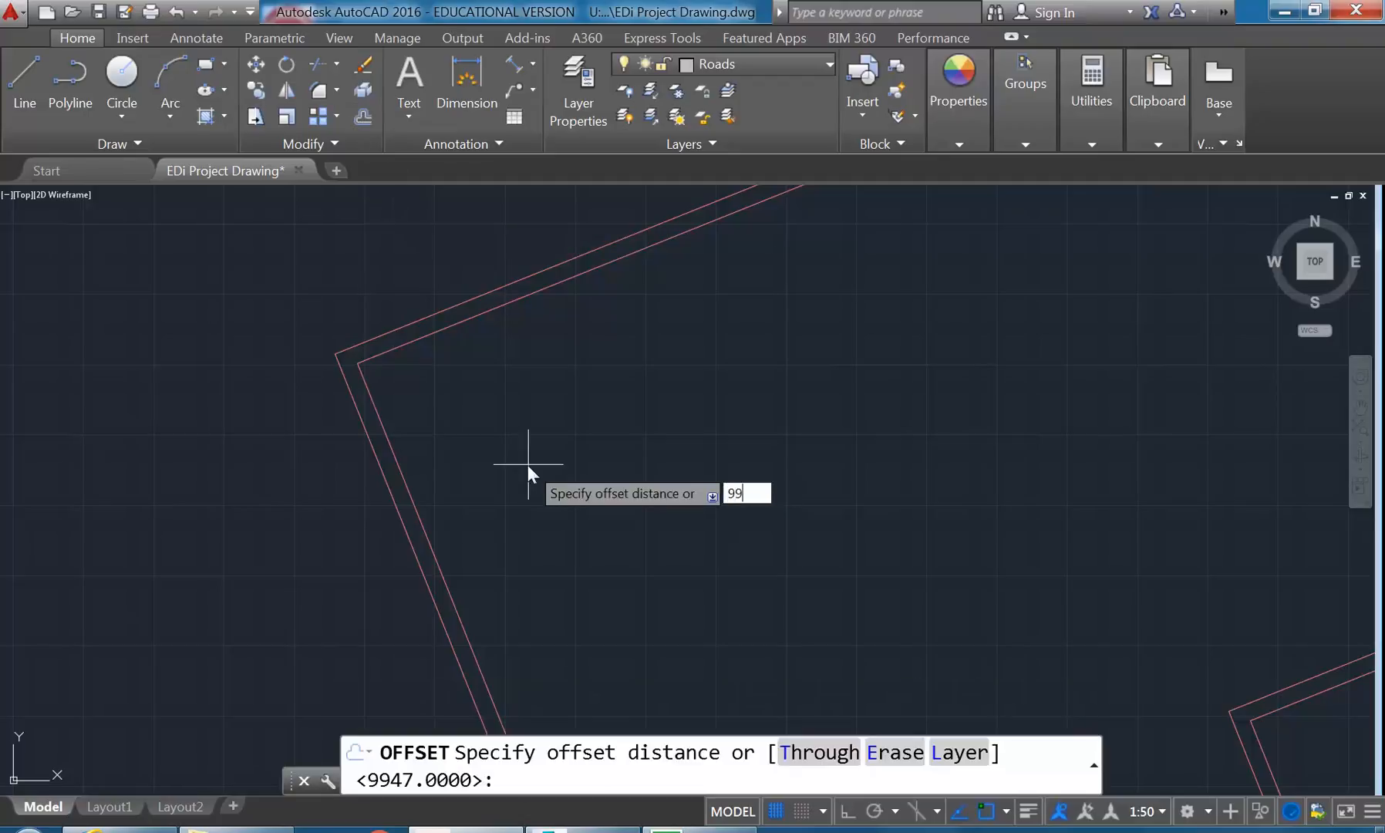
pyautogui.write('41')
pyautogui.press('Return')
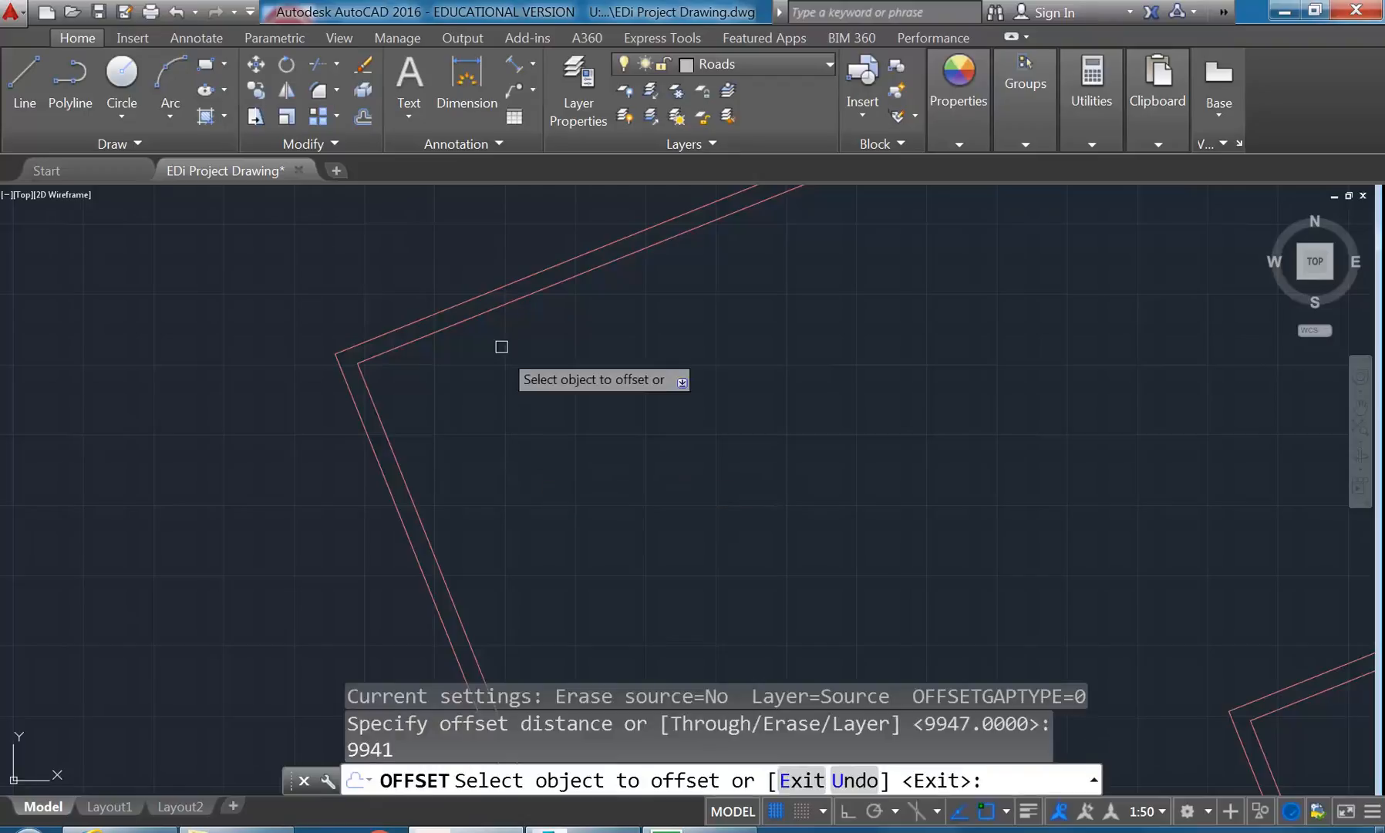
pyautogui.click(468, 316)
pyautogui.moveTo(477, 425)
pyautogui.mouseDown(button='middle')
pyautogui.moveTo(535, 431)
pyautogui.moveTo(526, 392)
pyautogui.mouseUp(button='middle')
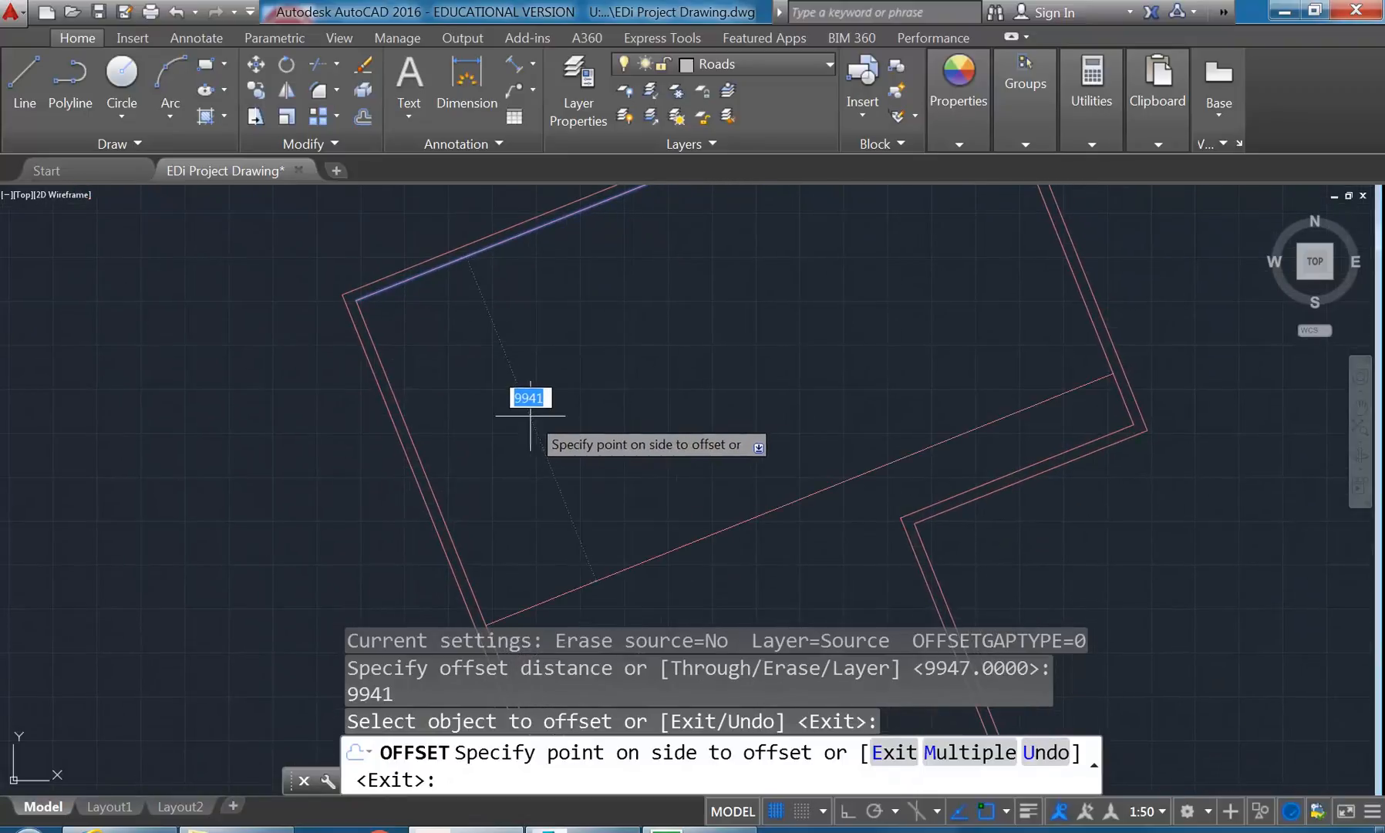
pyautogui.click(538, 420)
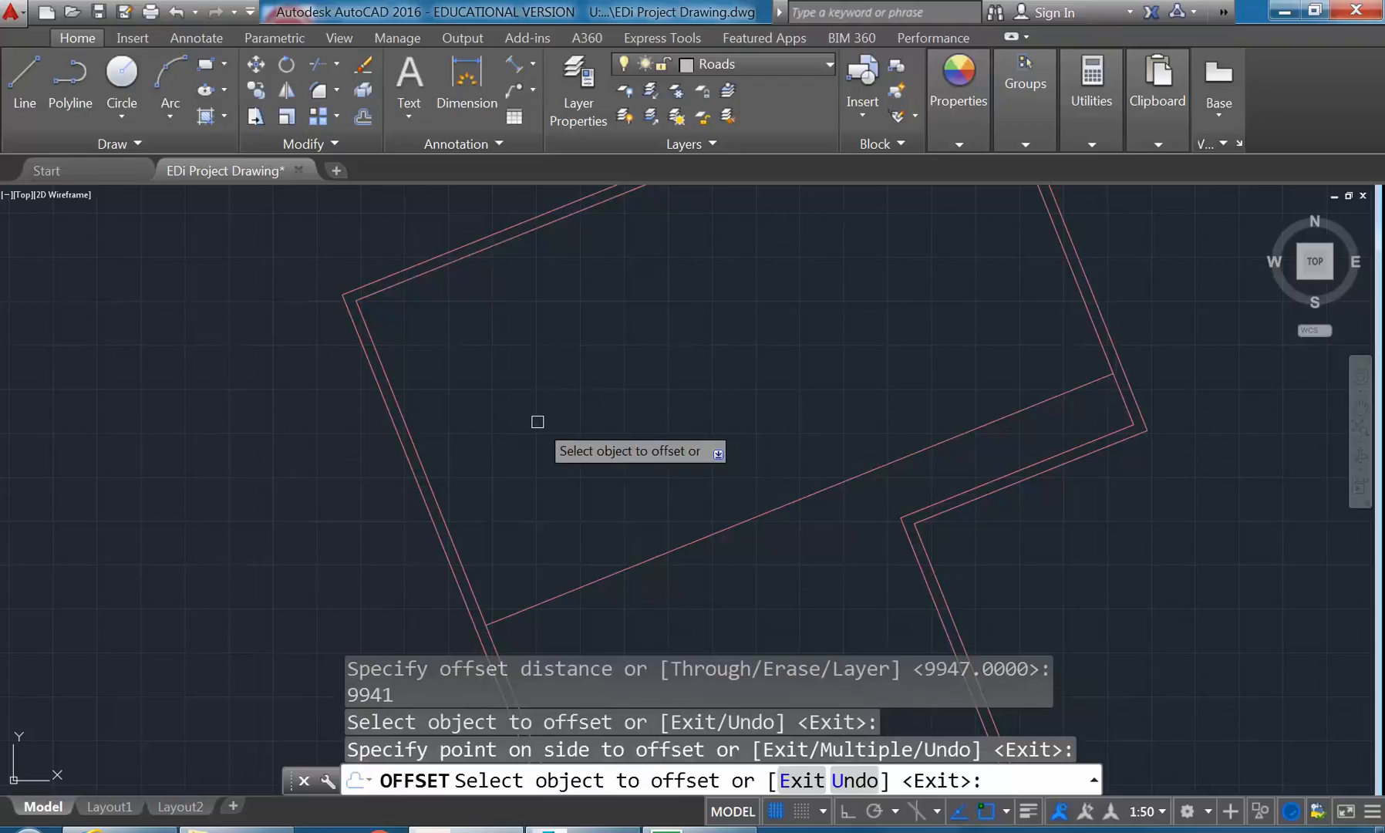
pyautogui.press('Return')
pyautogui.press('Return')
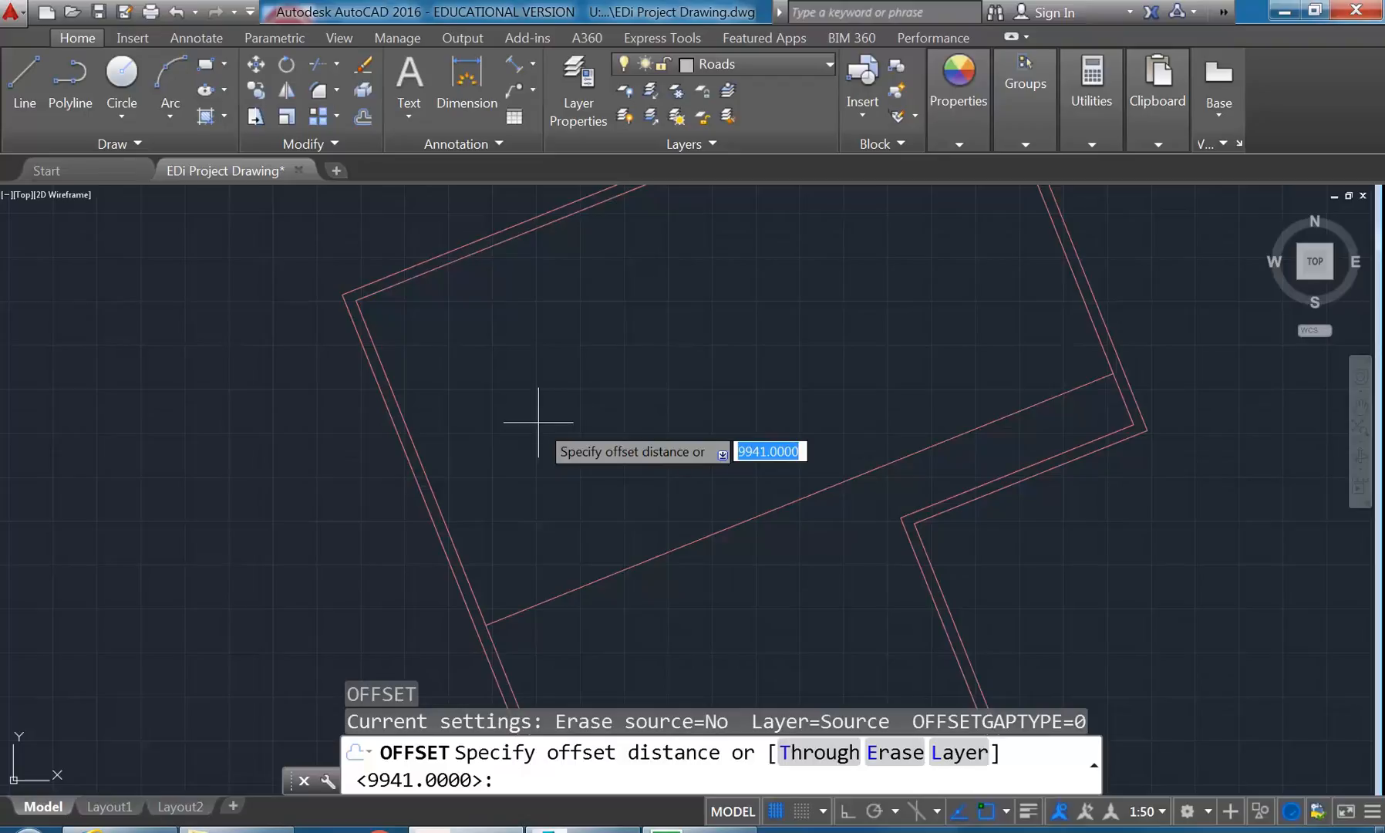
# - Offset the left wall's inner line by 7793 into the block
pyautogui.write('7793')
pyautogui.press('Return')
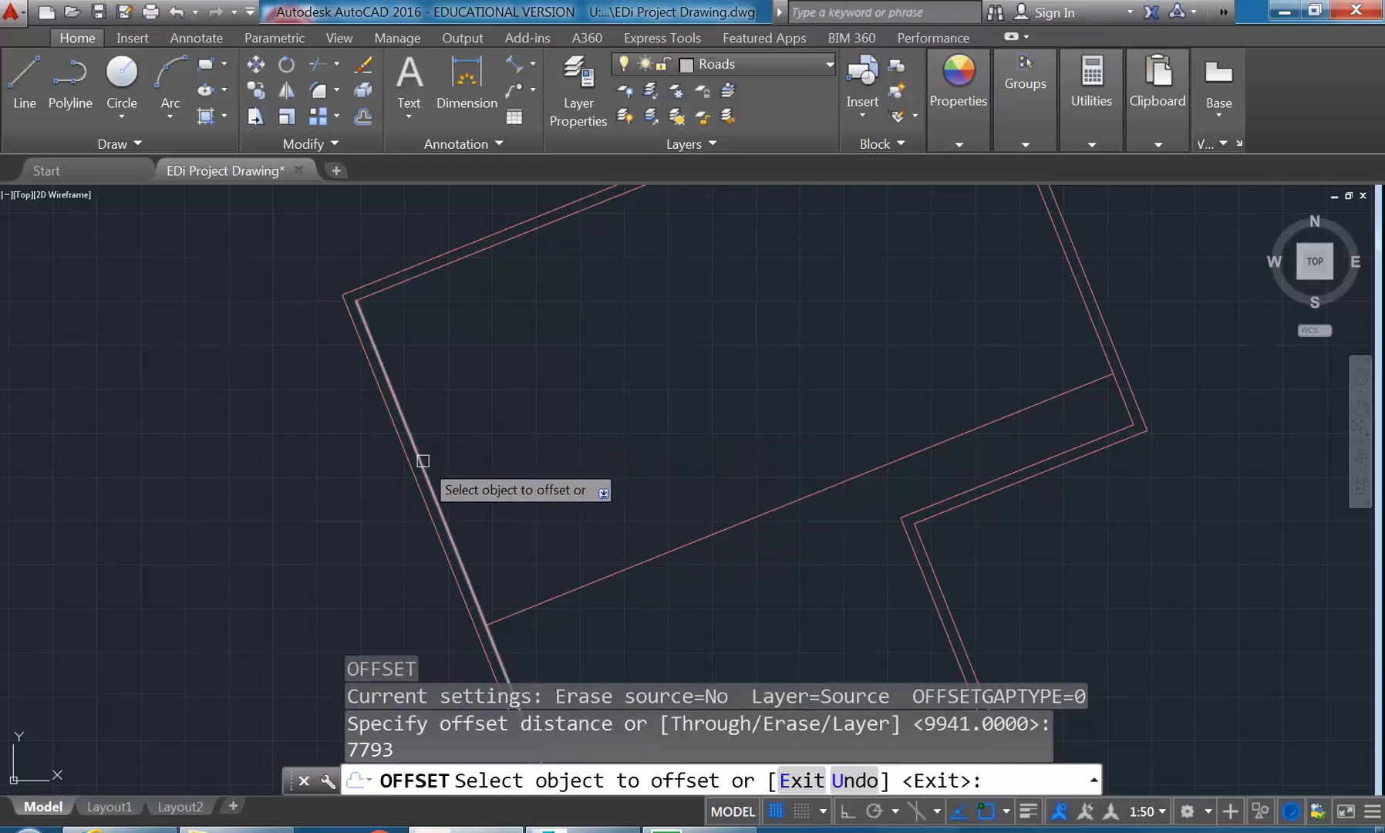
pyautogui.click(423, 460)
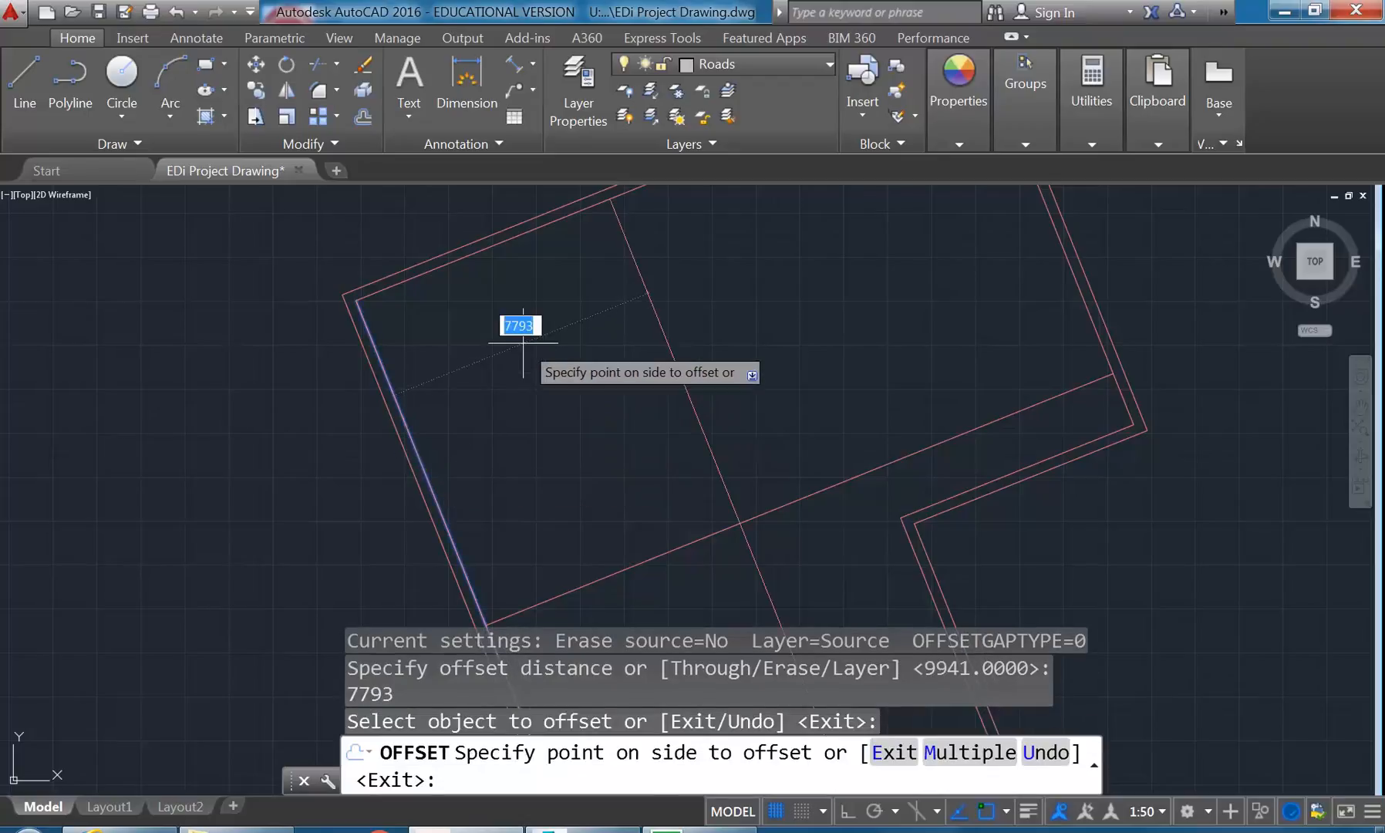
pyautogui.click(570, 315)
pyautogui.moveTo(568, 304); pyautogui.dragTo(559, 332, button='middle')
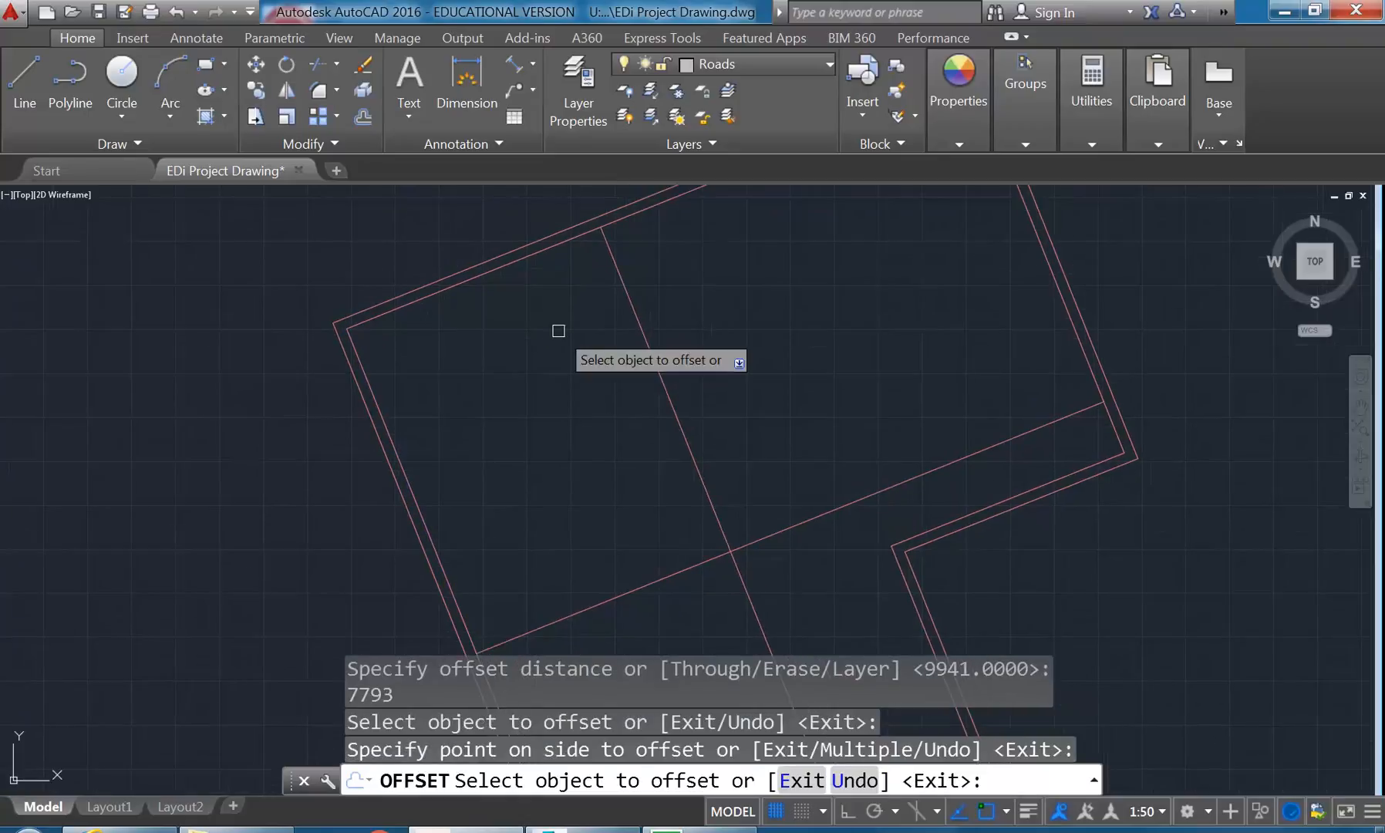
pyautogui.press('Return')
pyautogui.press('Return')
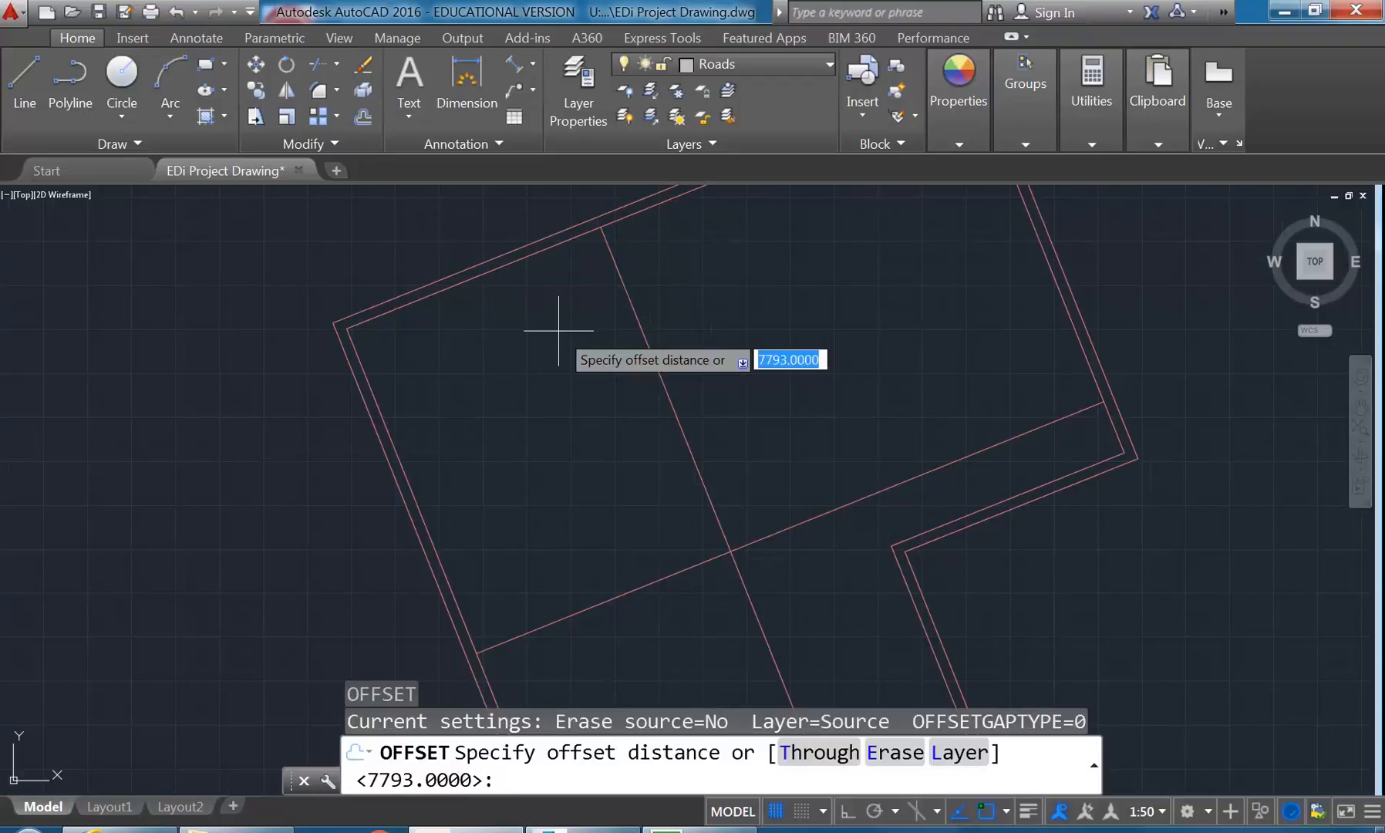
# - Offset the new partition line, parallel to the left wall, by 1210 further away from that wall
pyautogui.write('1210')
pyautogui.press('Return')
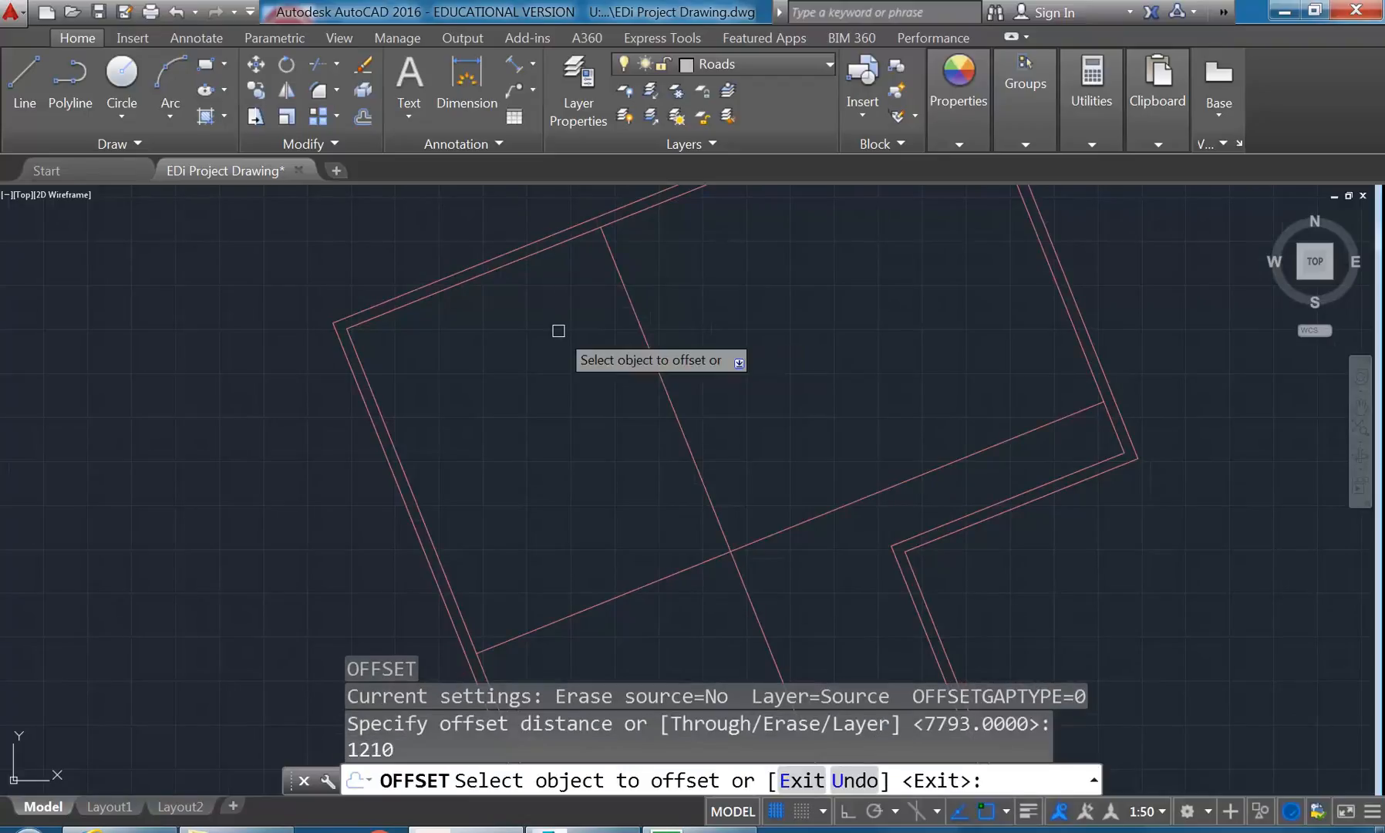
pyautogui.click(621, 290)
pyautogui.click(686, 260)
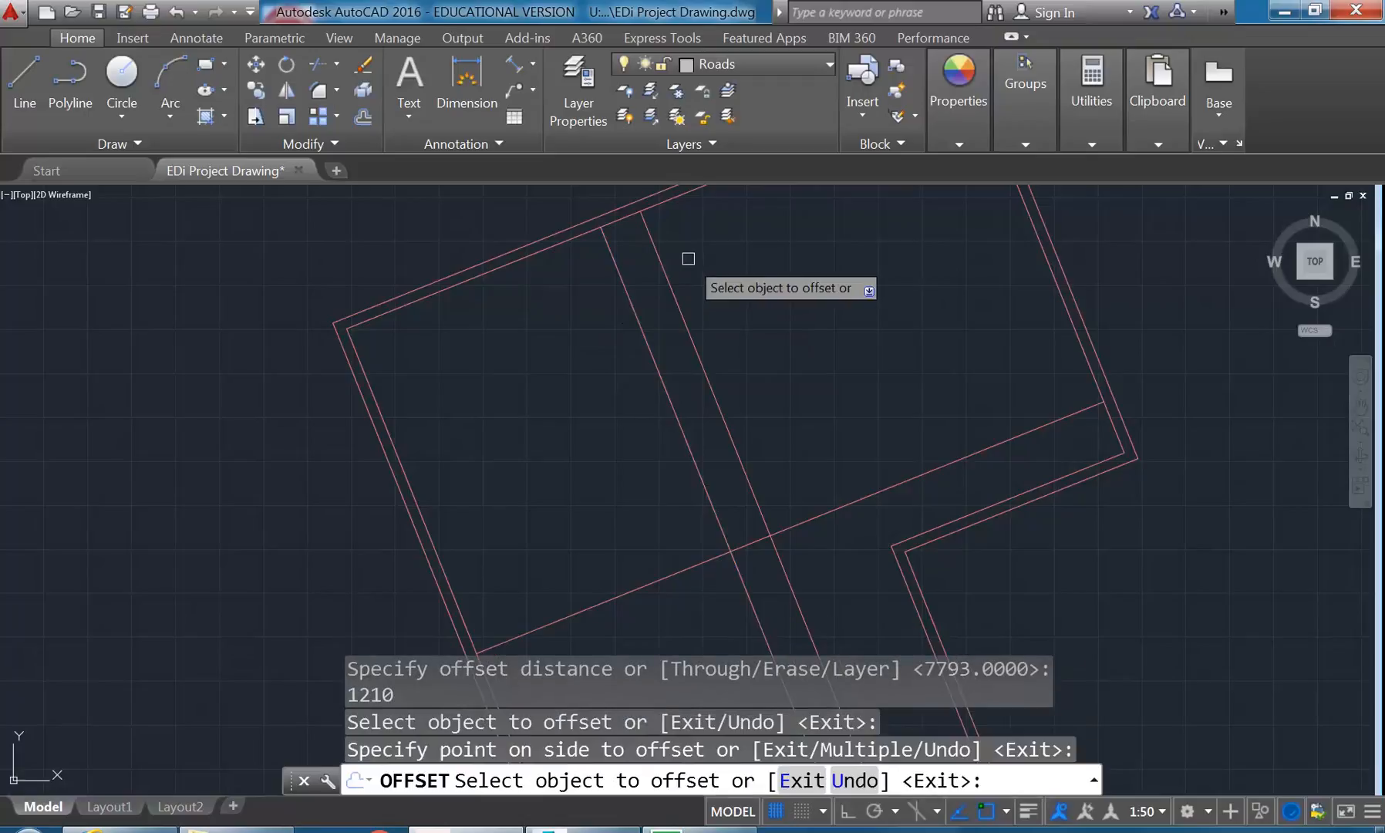
pyautogui.press('Return')
pyautogui.press('Return')
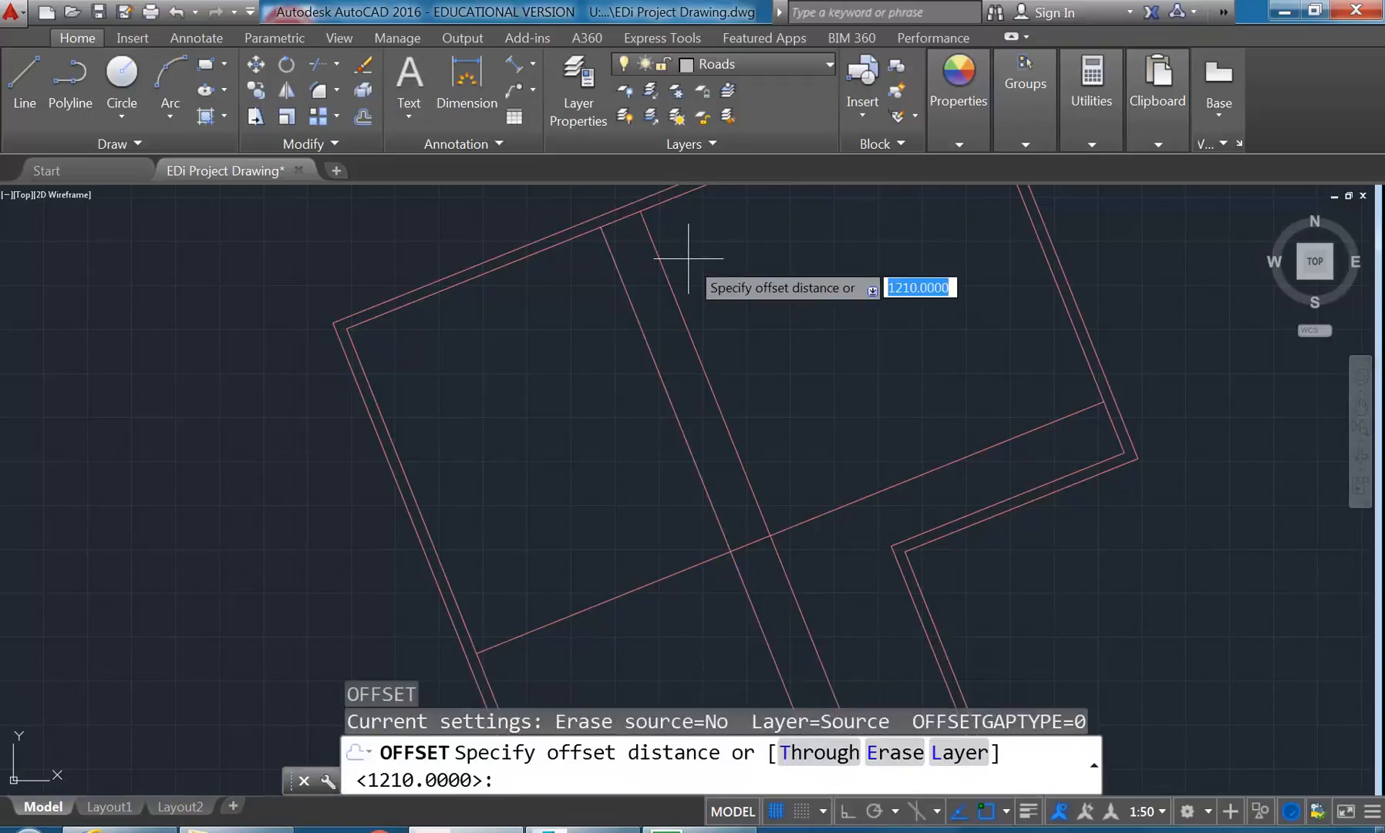
# - Offset the upper wall's inner line by 850 into the block
pyautogui.write('850')
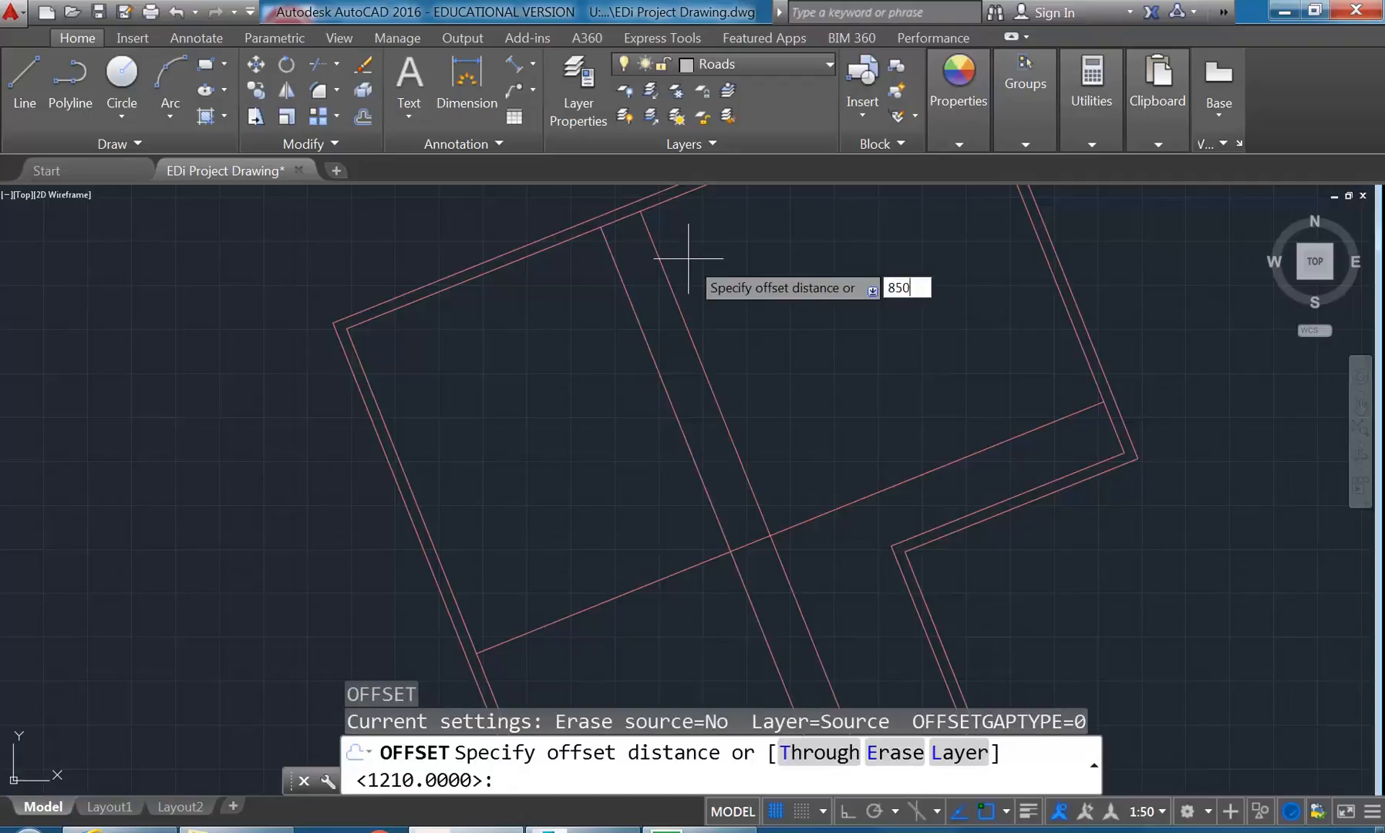
pyautogui.press('Return')
pyautogui.click(549, 246)
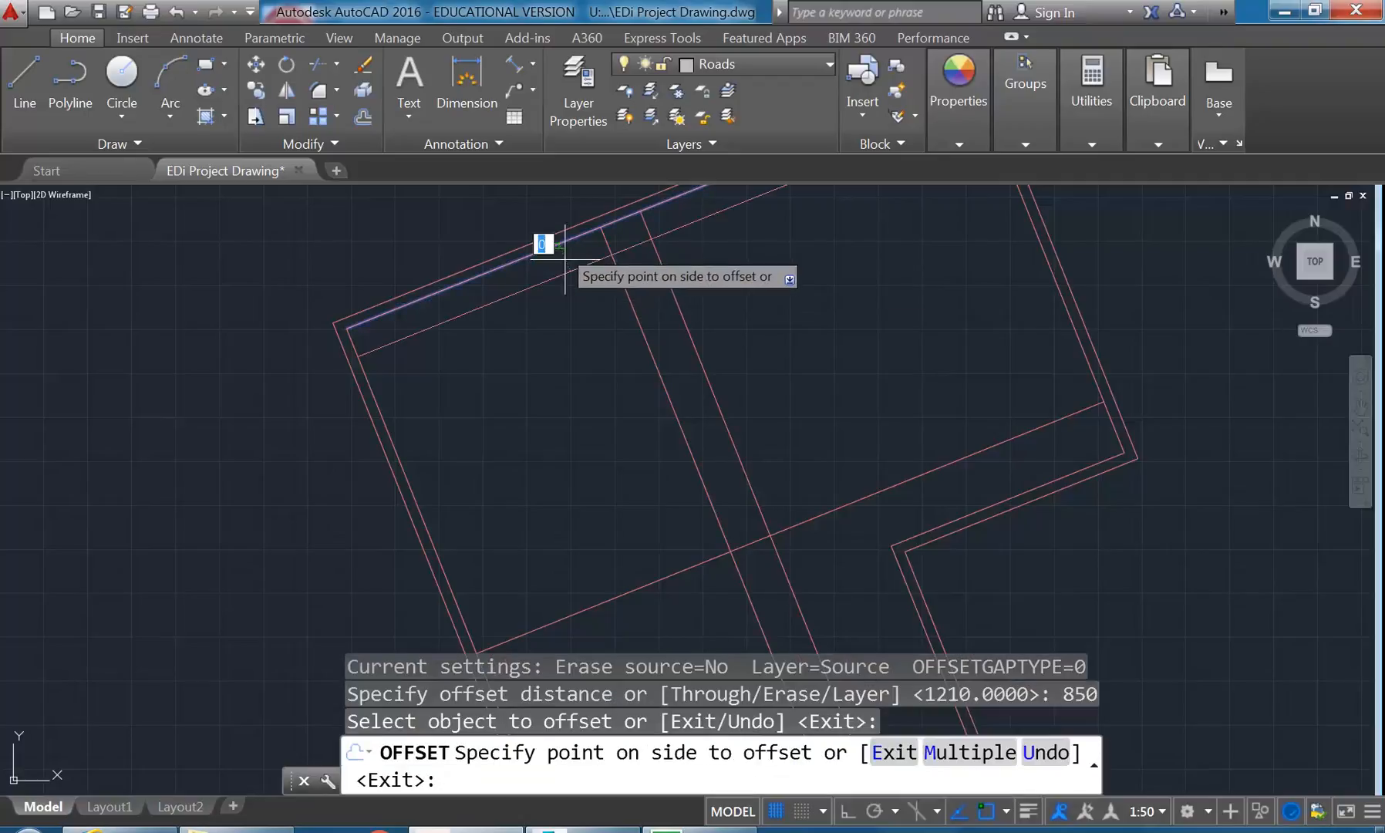
pyautogui.click(593, 325)
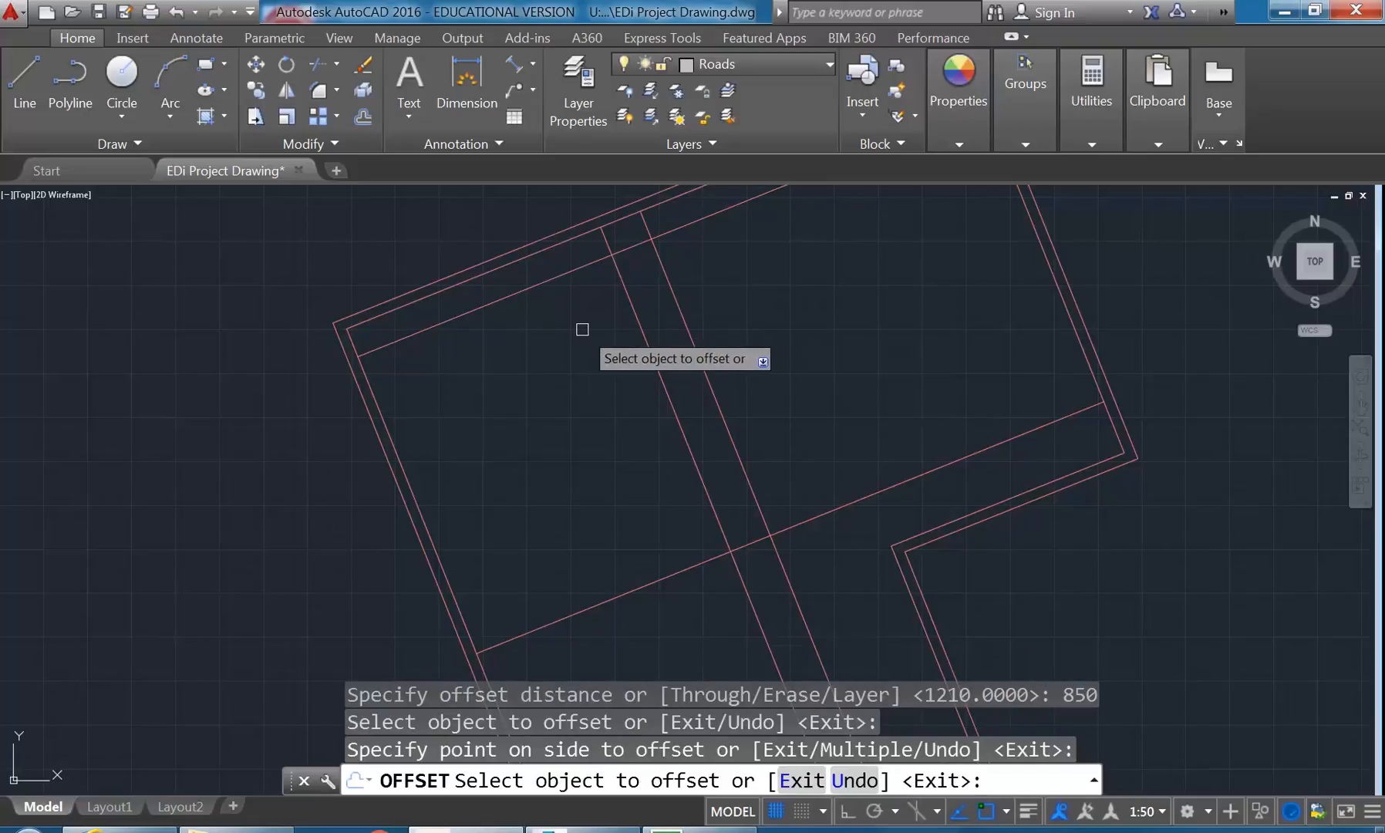
pyautogui.press('Return')
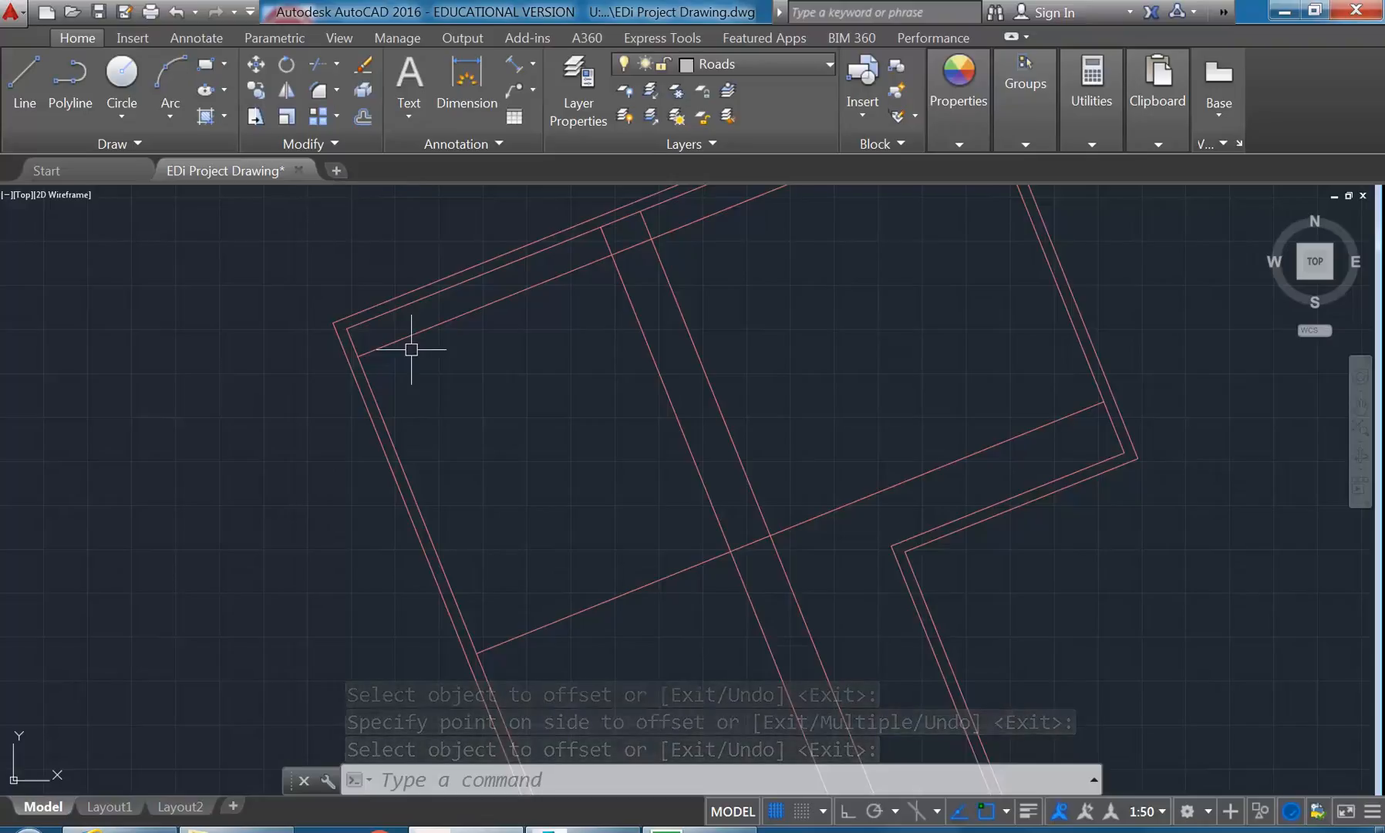
# - Fillet the line offset 850 from the upper wall with both partition lines at radius 0, leaving a small step against the wall
pyautogui.moveTo(439, 405); pyautogui.dragTo(451, 418, button='middle')
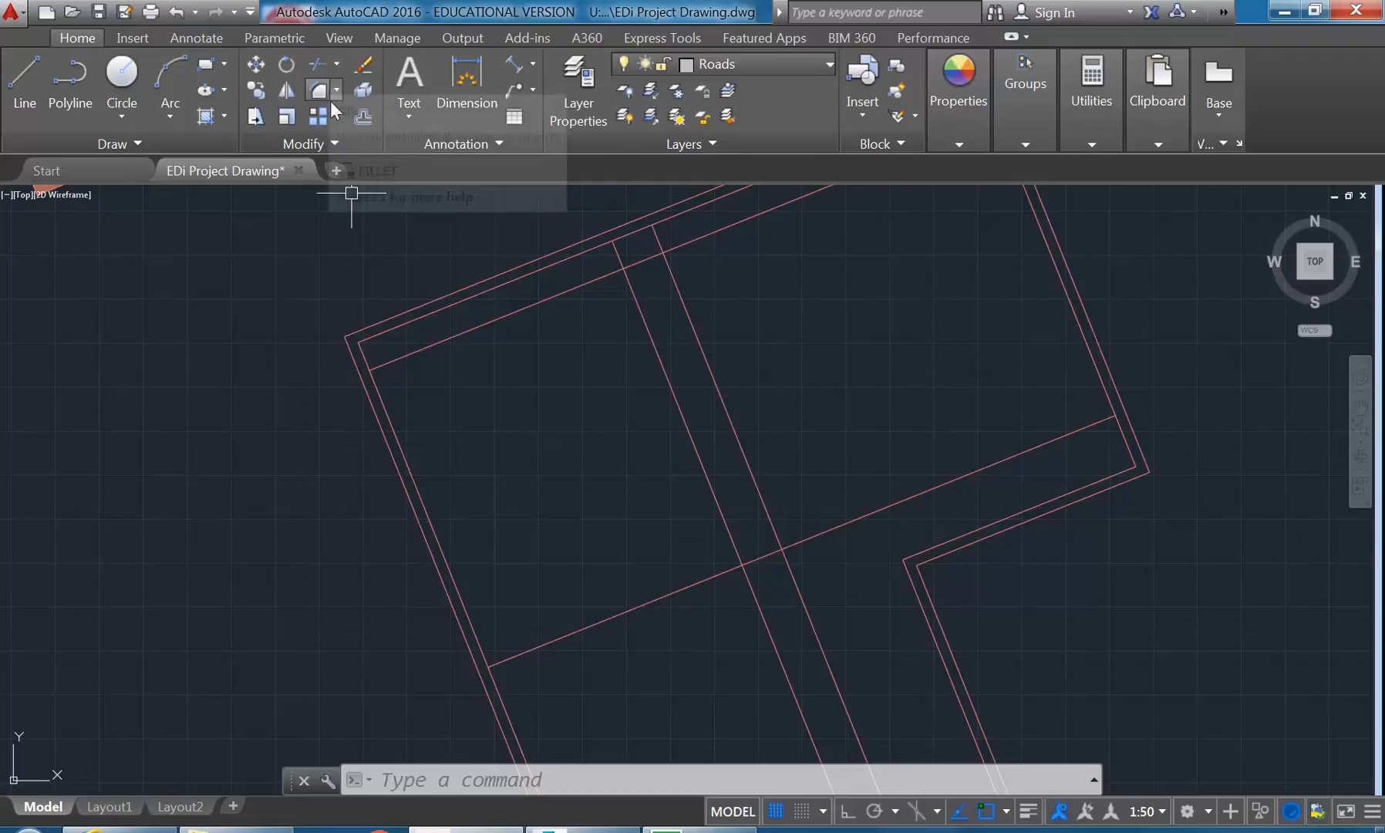
pyautogui.click(319, 91)
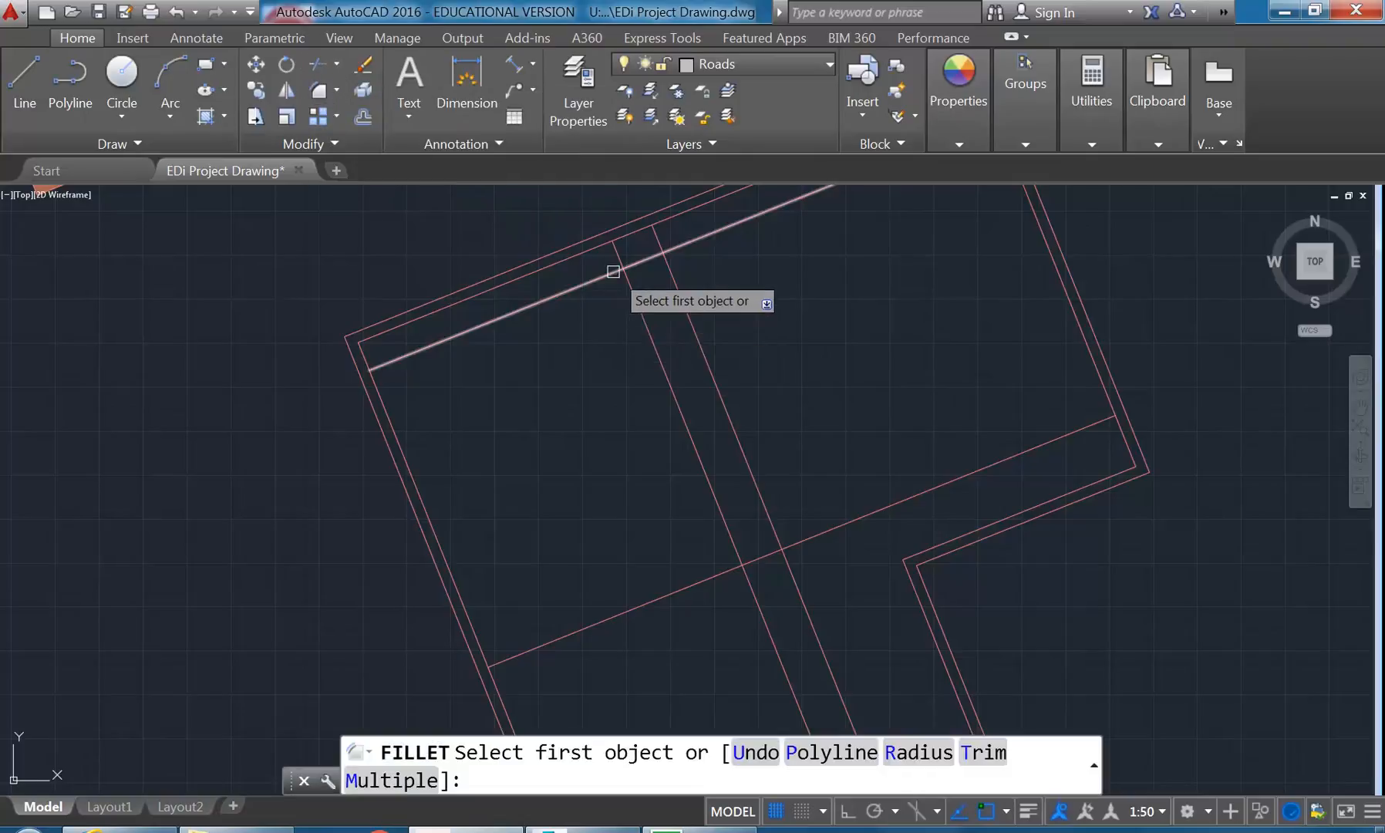
pyautogui.click(1093, 764)
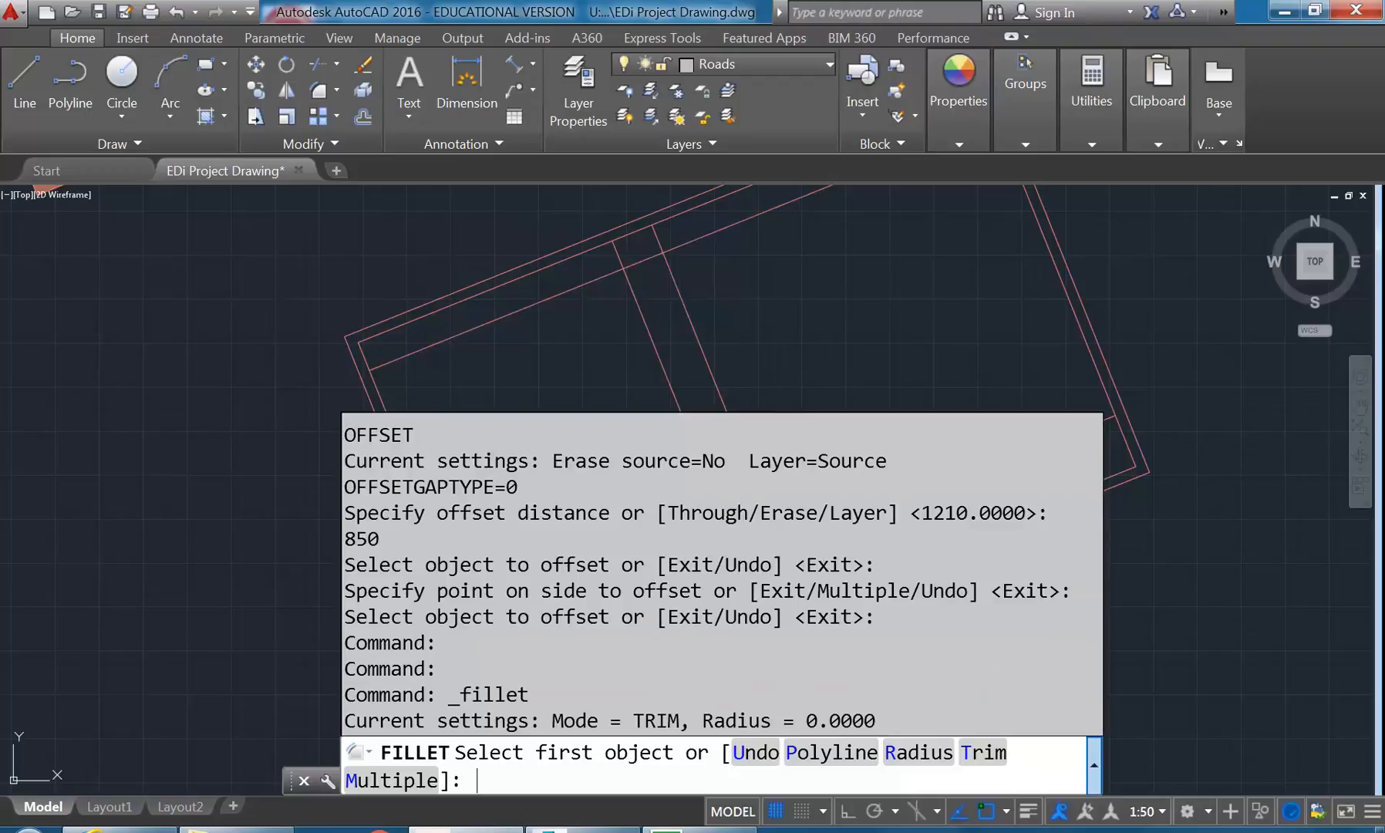
pyautogui.click(1093, 764)
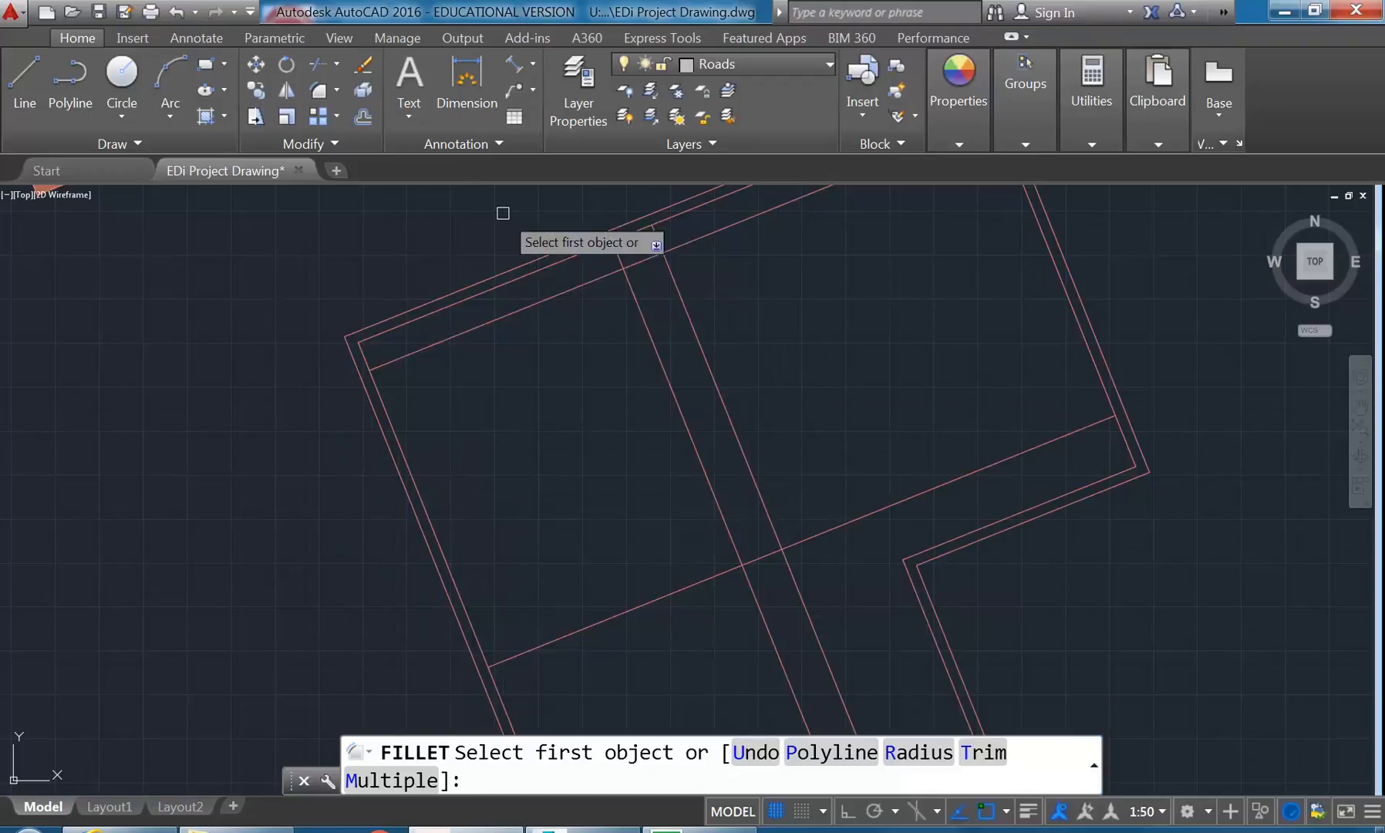
pyautogui.click(612, 254)
pyautogui.click(635, 261)
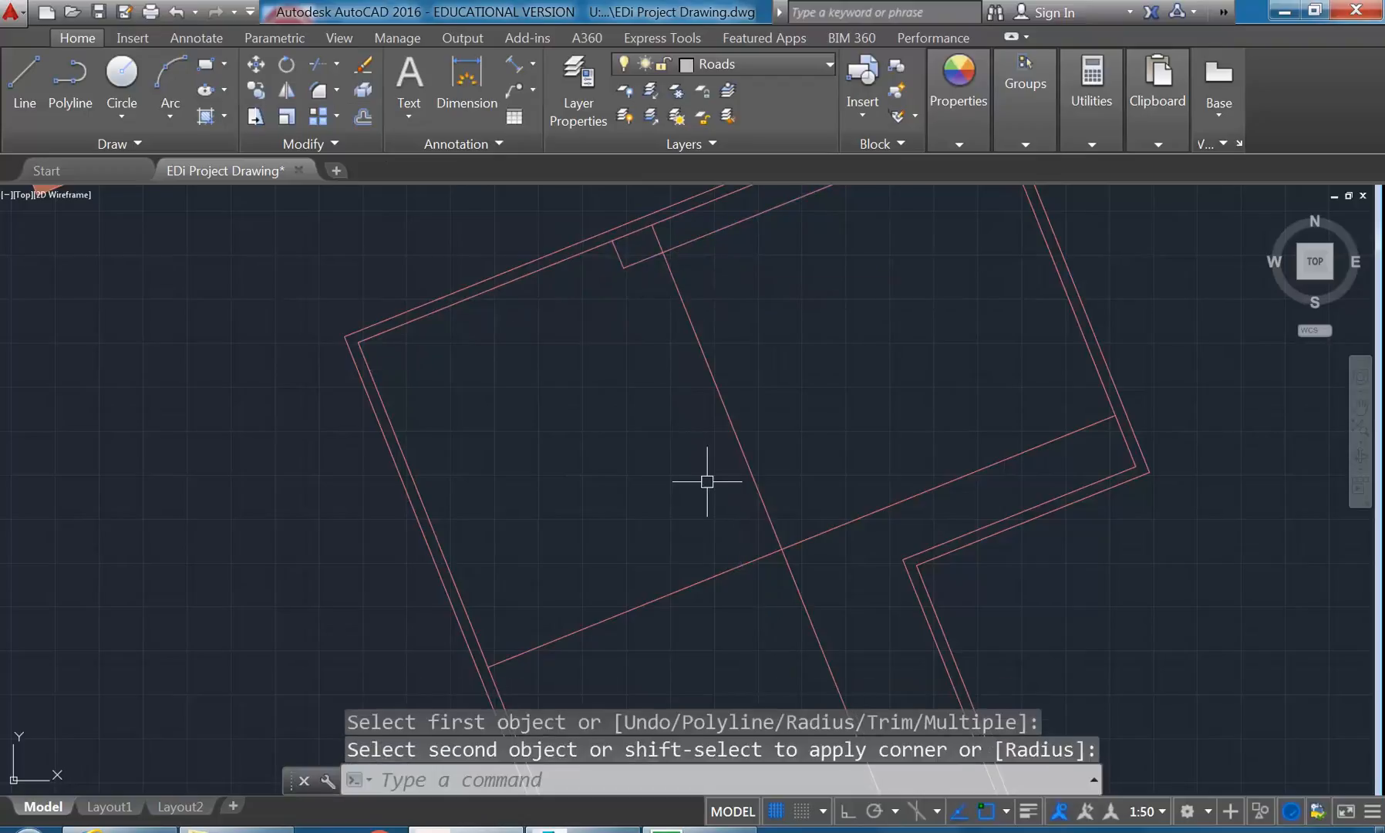
pyautogui.press('Return')
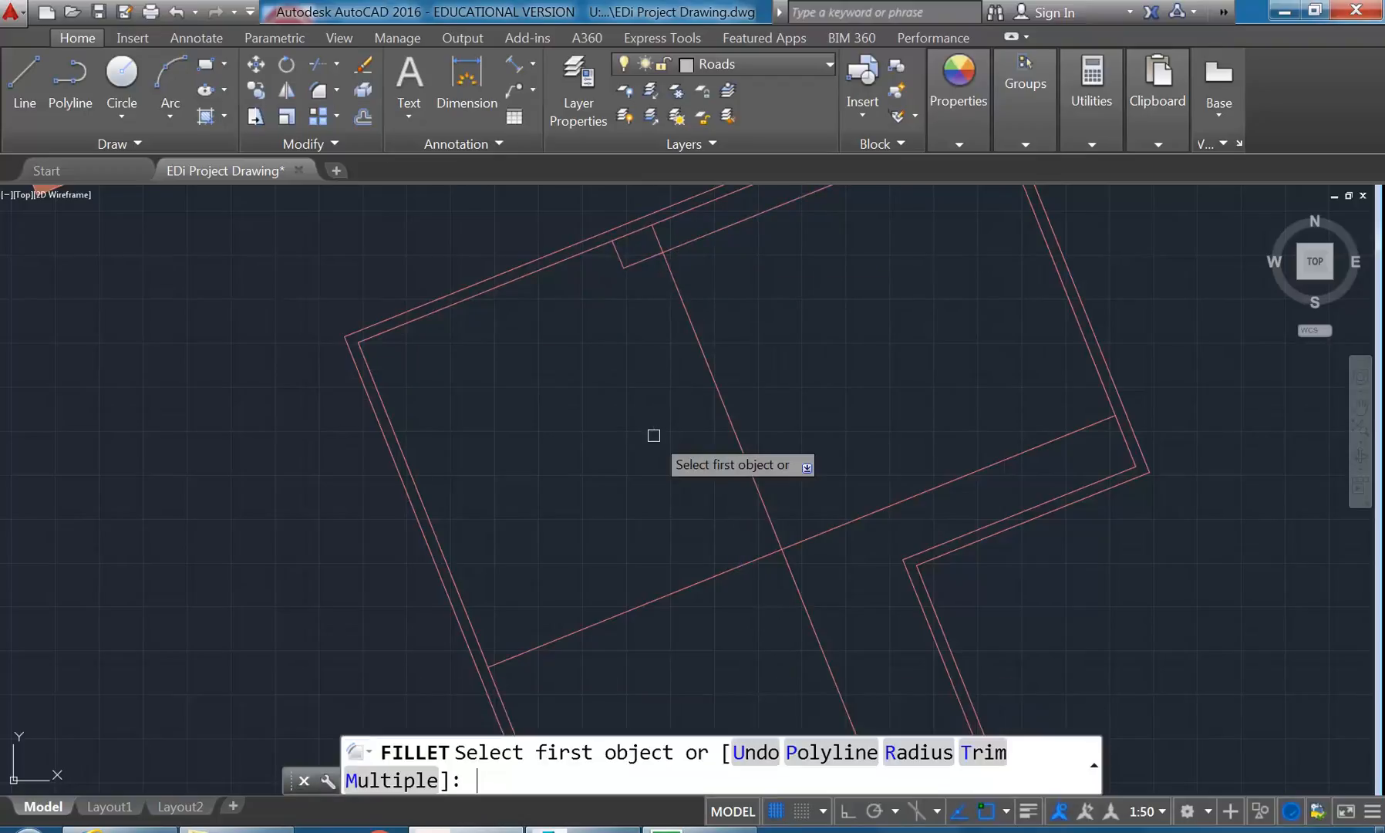
pyautogui.click(640, 258)
pyautogui.click(667, 276)
# - Fillet the remaining long partition line with the 9941 offset line at radius 0 to close the room's inner corner
pyautogui.press('Return')
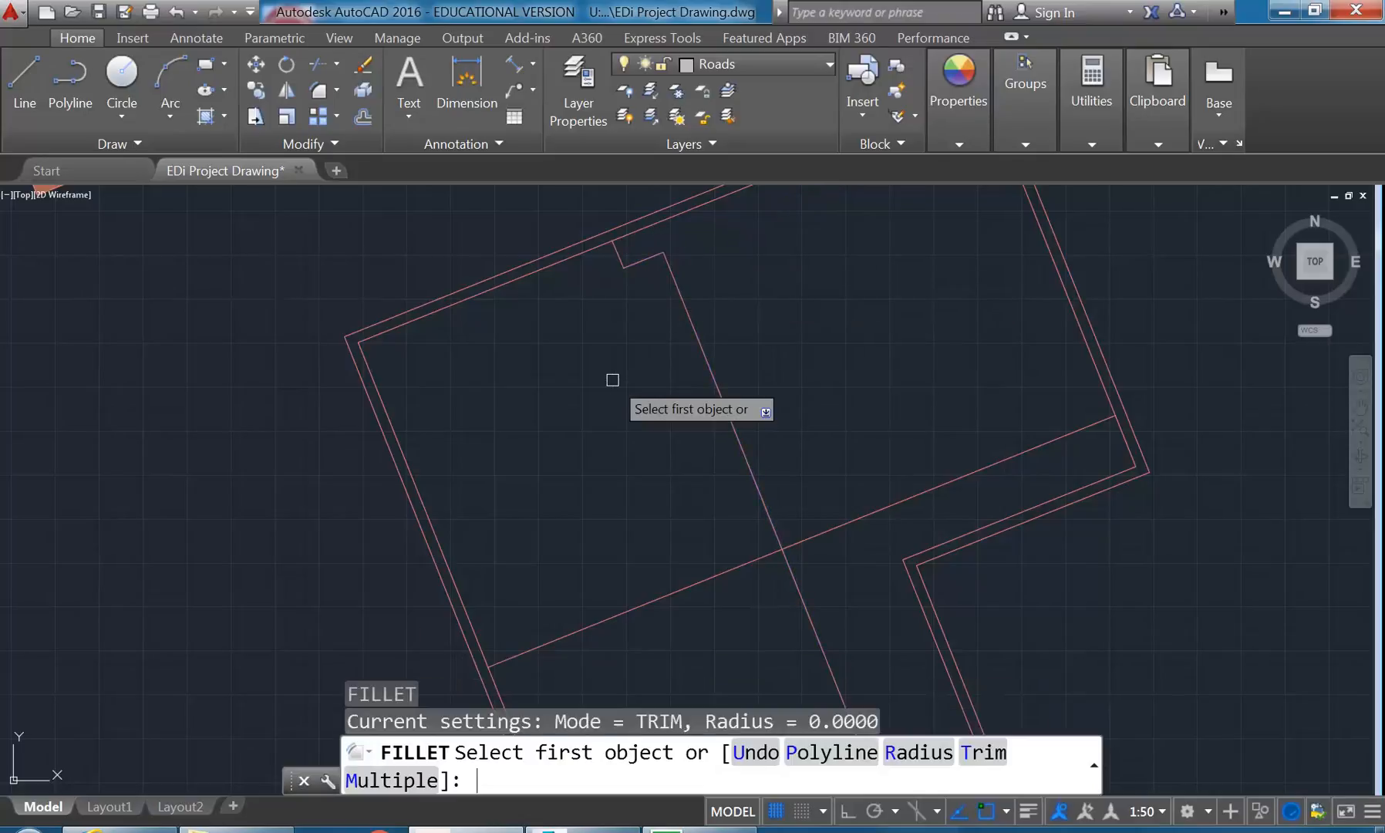
pyautogui.click(749, 479)
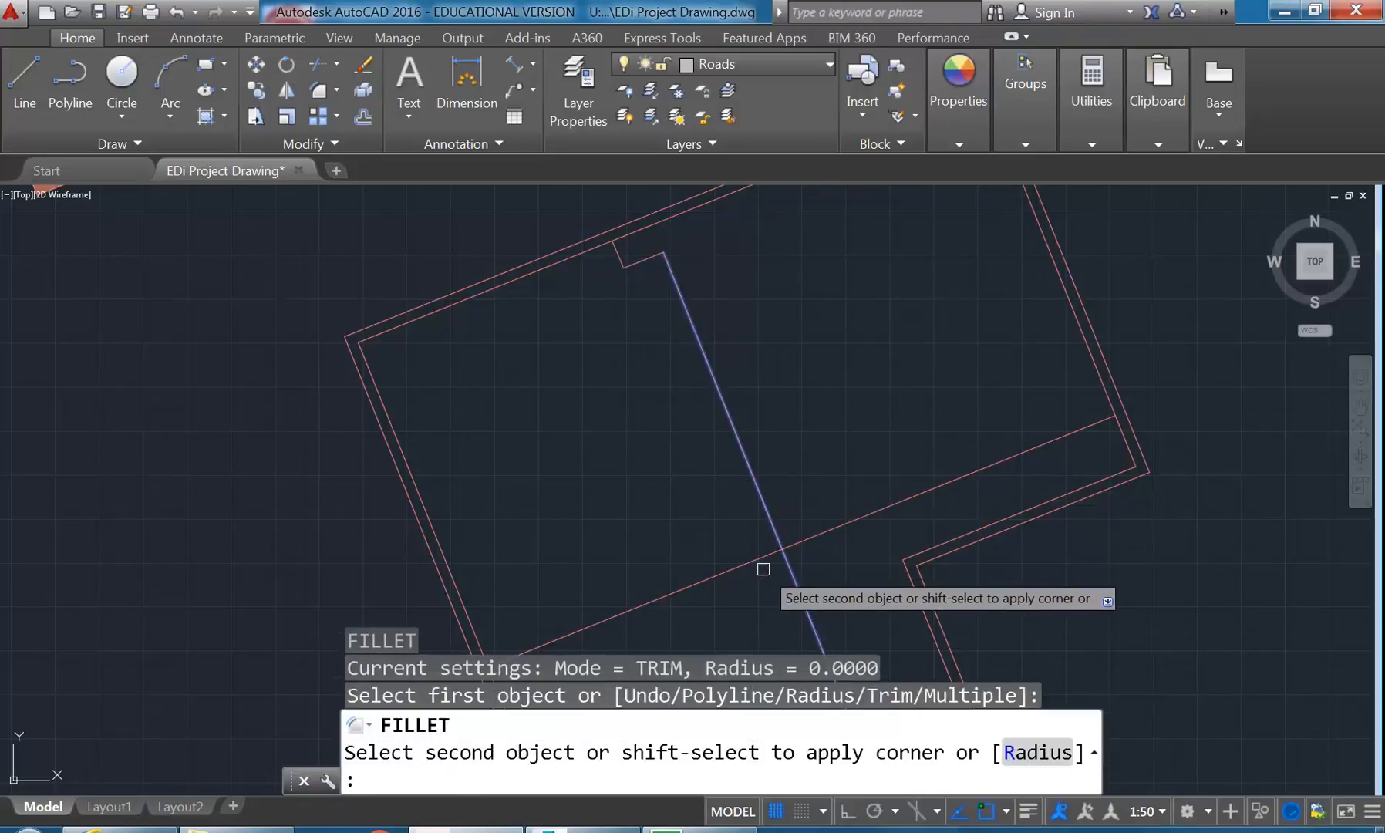
pyautogui.click(752, 560)
pyautogui.scroll(-2, 647, 531)
pyautogui.moveTo(648, 531); pyautogui.dragTo(631, 535, button='middle')
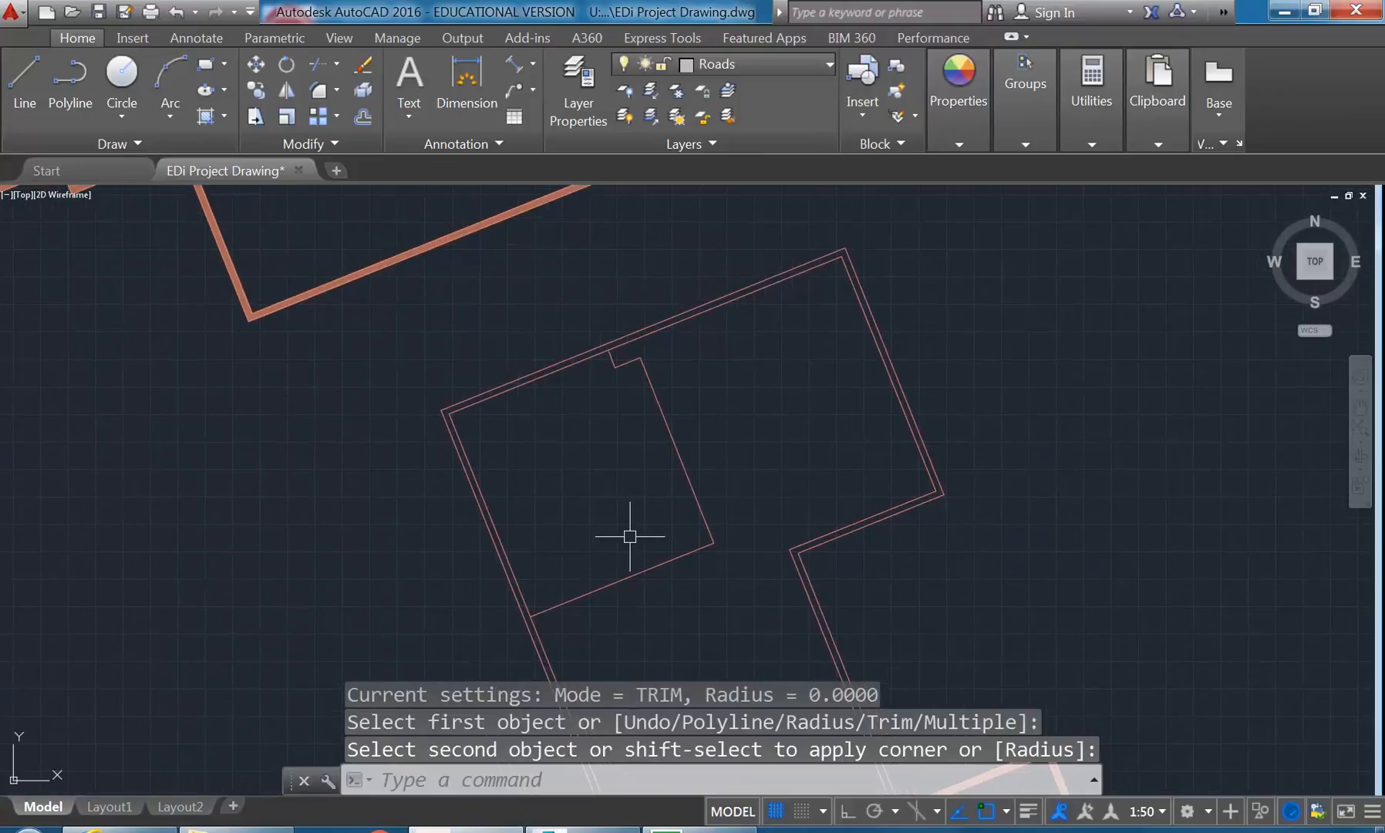
# - Measure the length of the room's long partition line, from the small step at the upper wall to the inner corner
pyautogui.scroll(2, 631, 535)
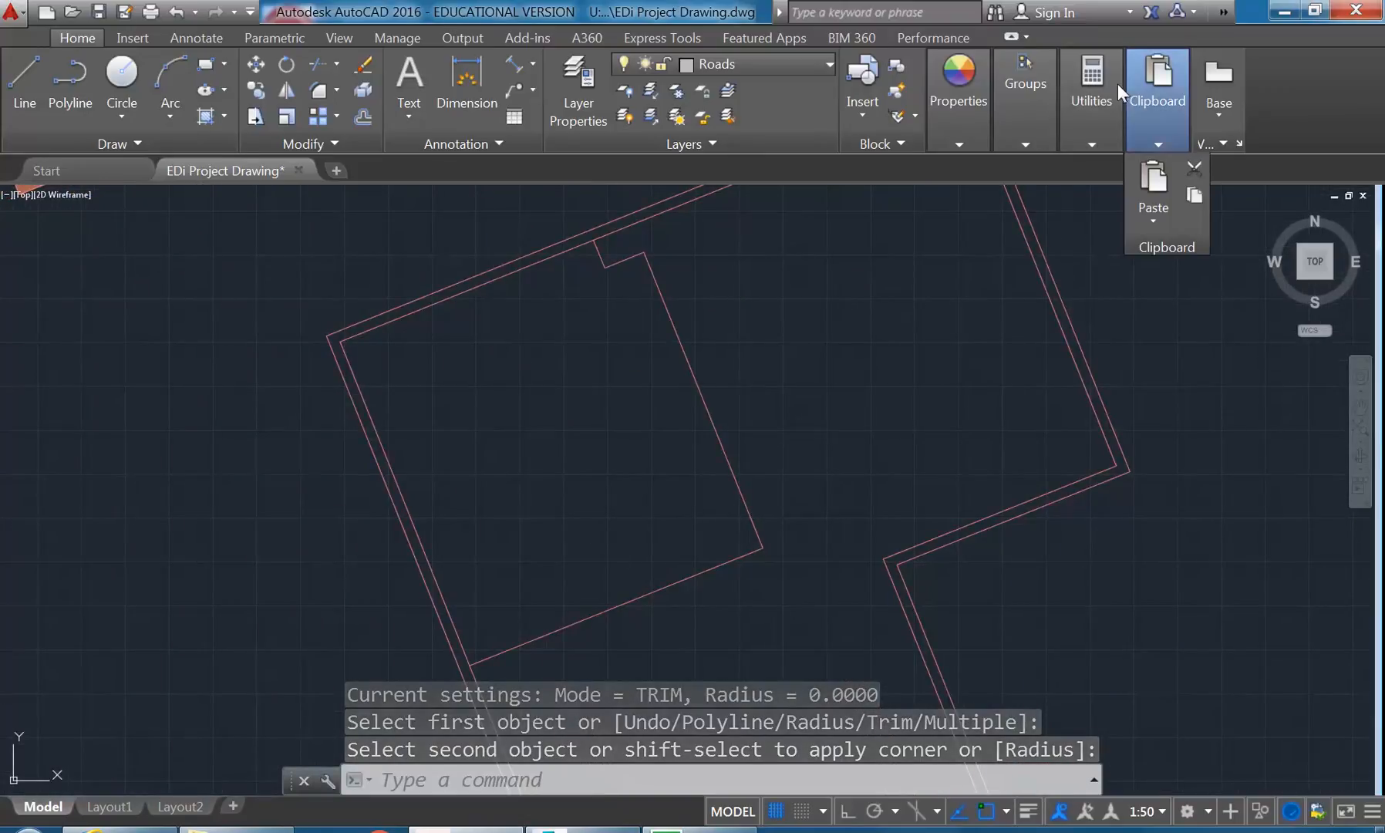
pyautogui.moveTo(1101, 86)
pyautogui.click(1094, 177)
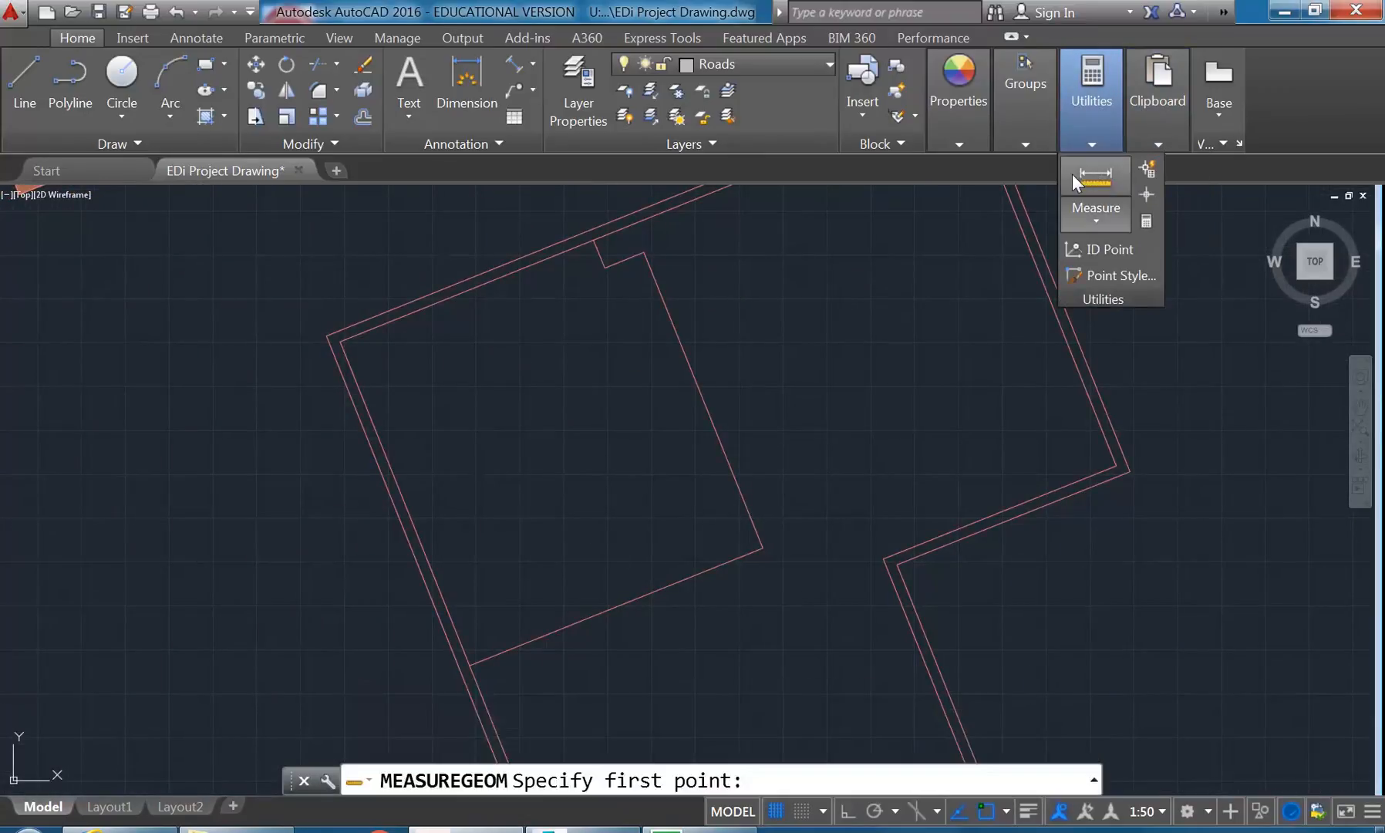
pyautogui.click(643, 252)
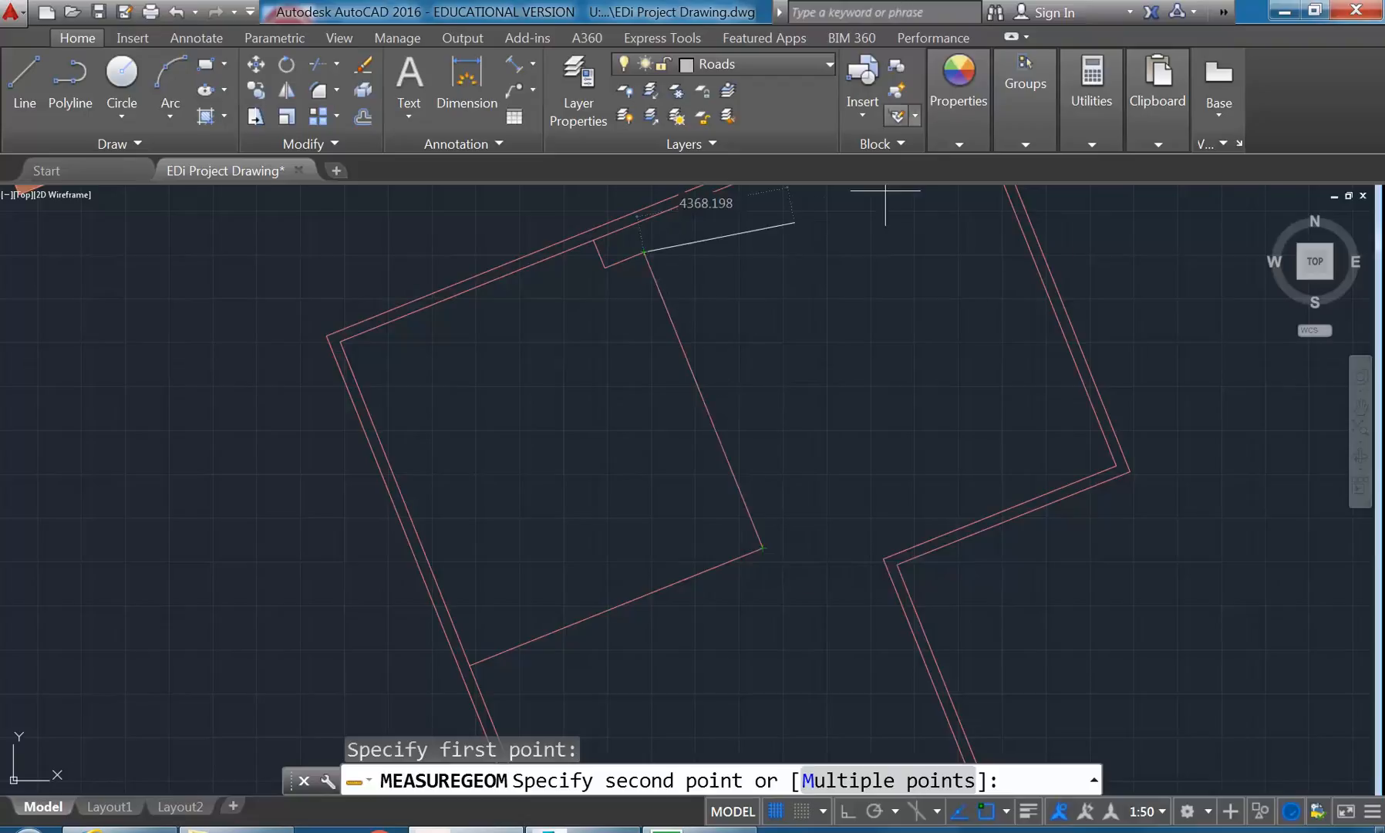
pyautogui.click(763, 548)
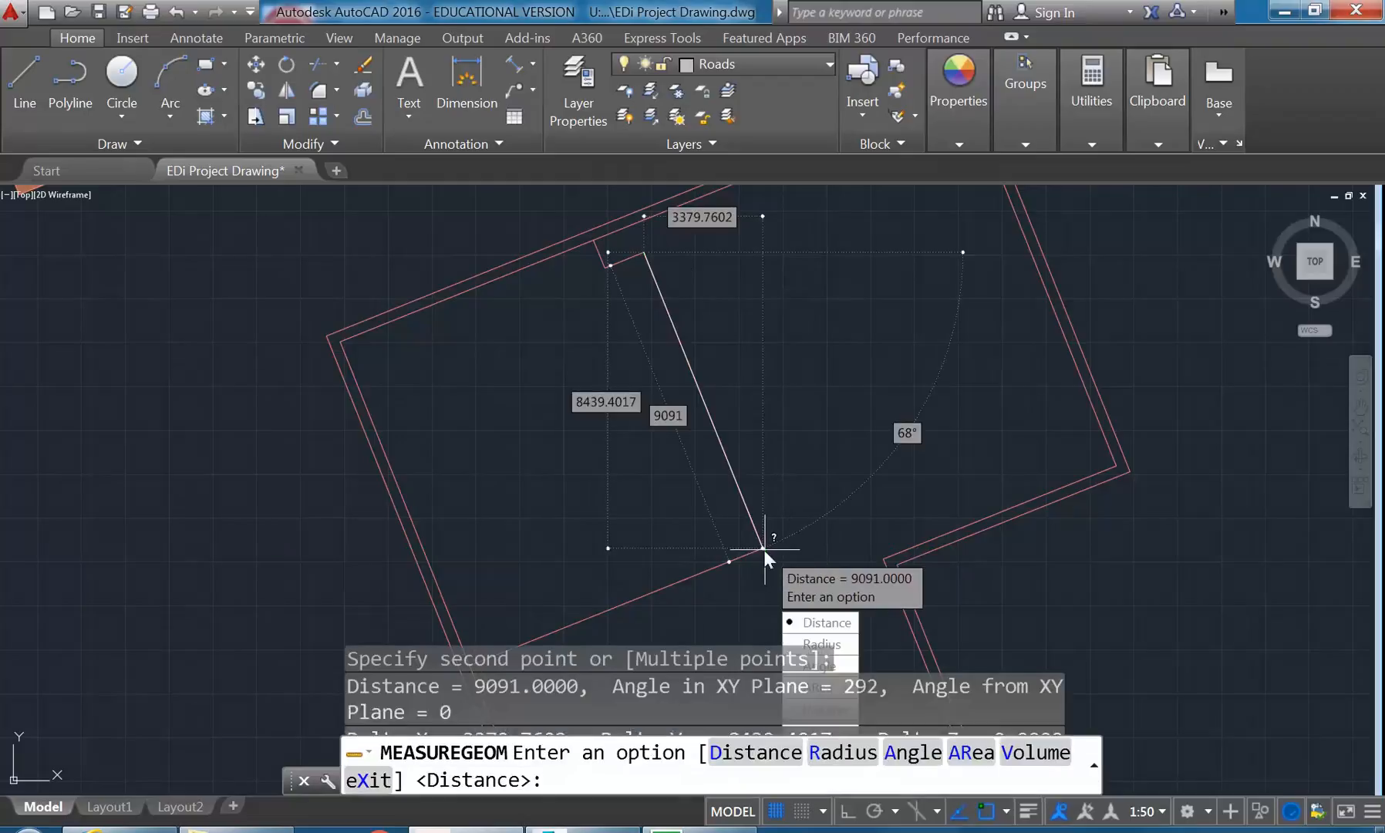
# - Measure the lower partition line from the room's inner corner to the left wall and finish measuring
pyautogui.click(804, 623)
pyautogui.moveTo(634, 480); pyautogui.dragTo(673, 426, button='middle')
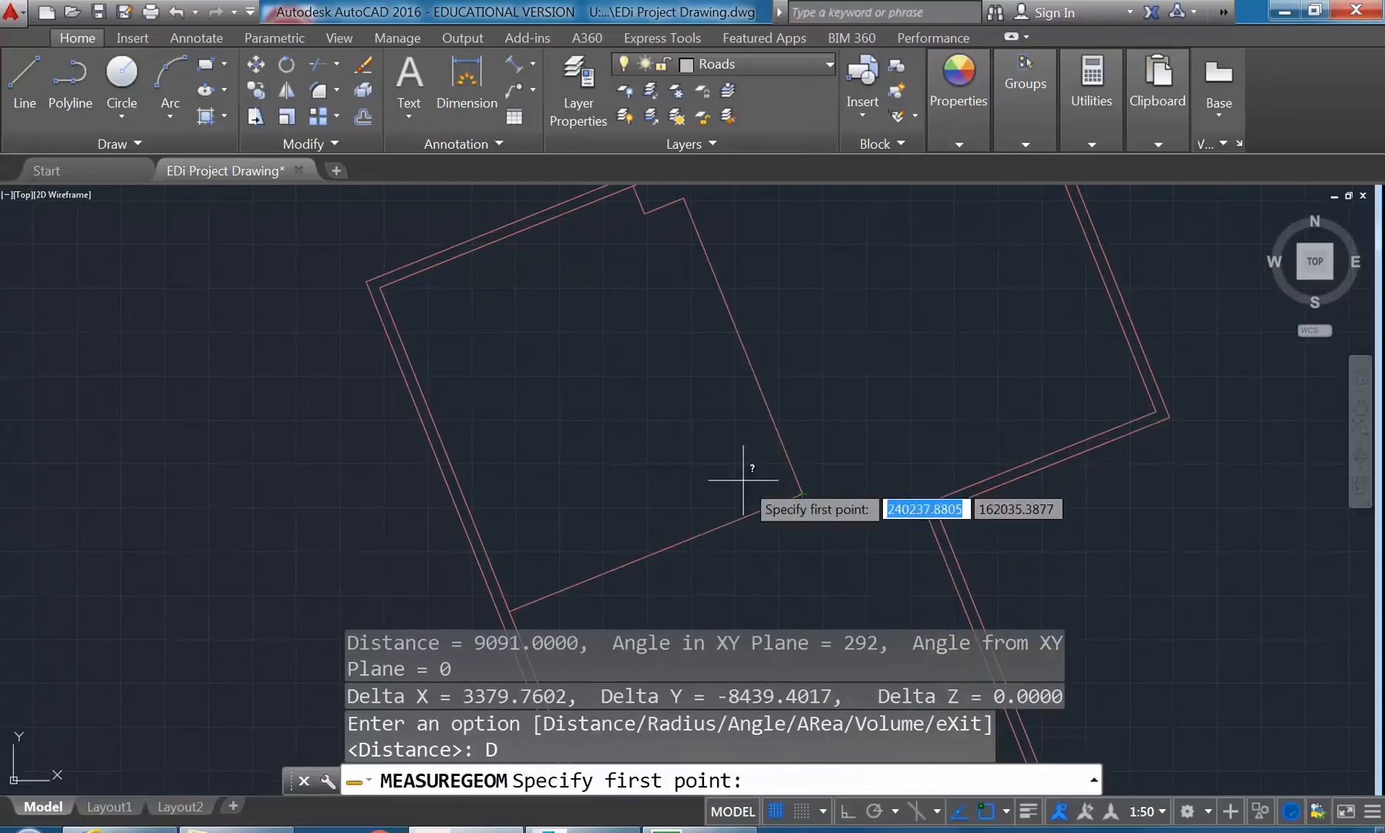
pyautogui.click(802, 493)
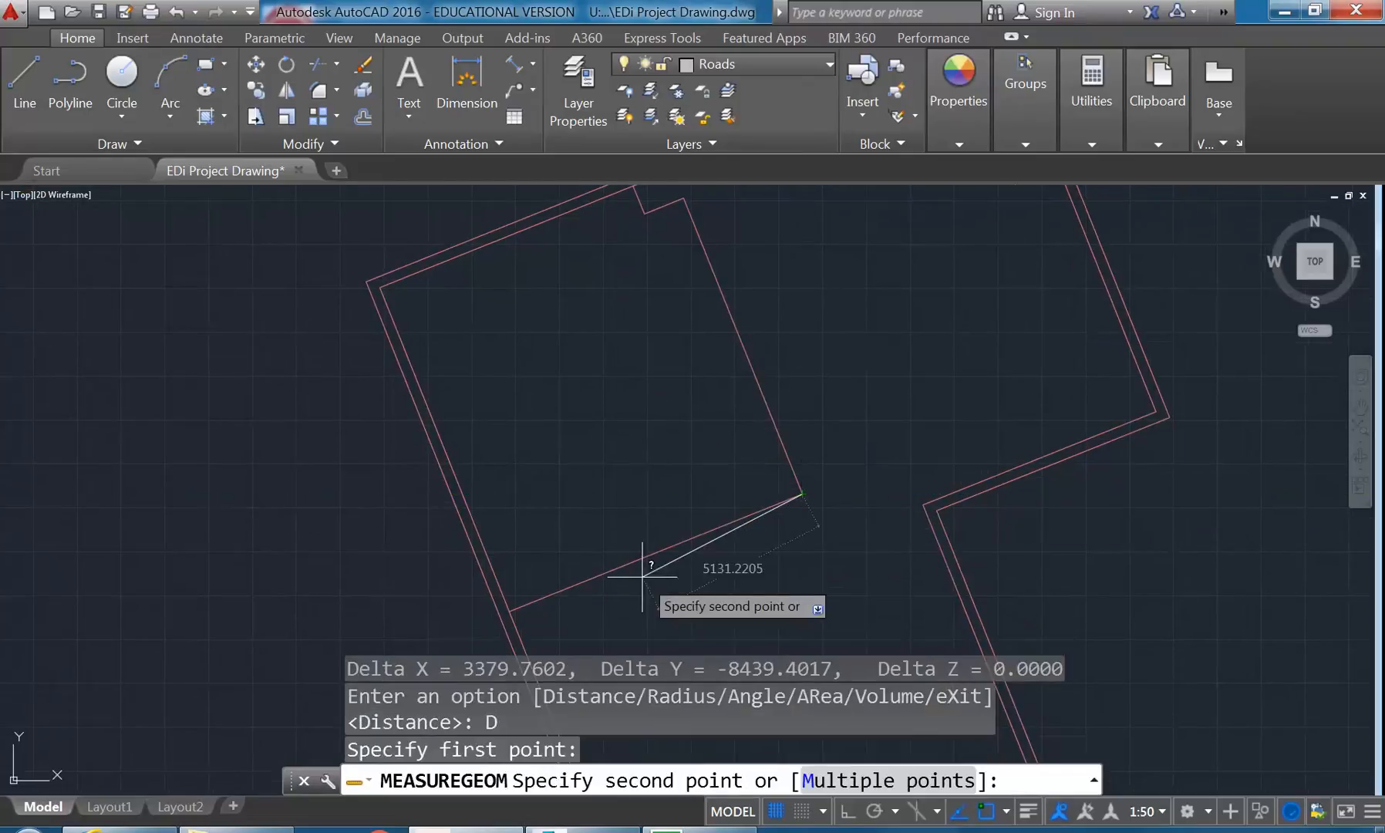
pyautogui.click(509, 610)
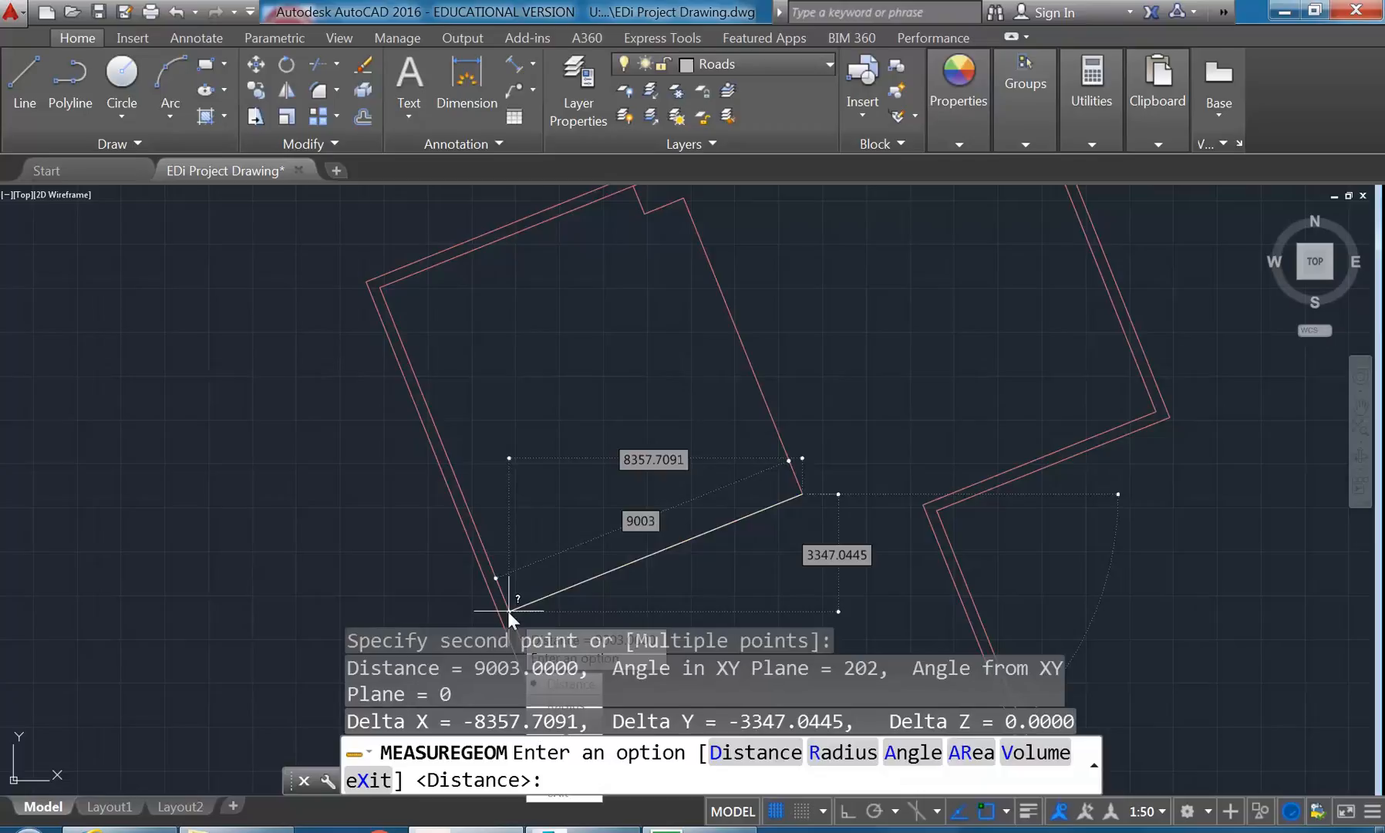
pyautogui.press('Escape')
pyautogui.press('Escape')
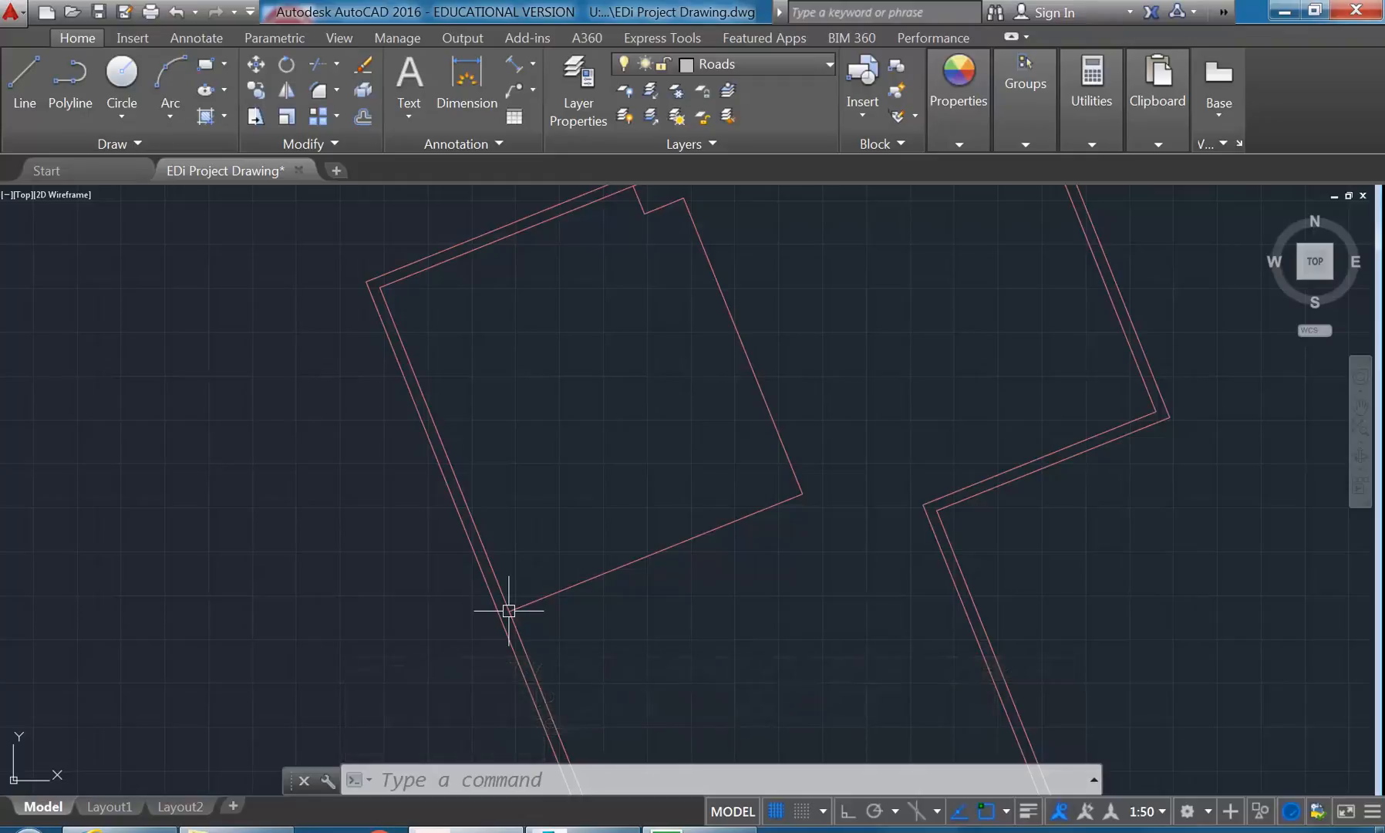
pyautogui.scroll(5, 364, 260)
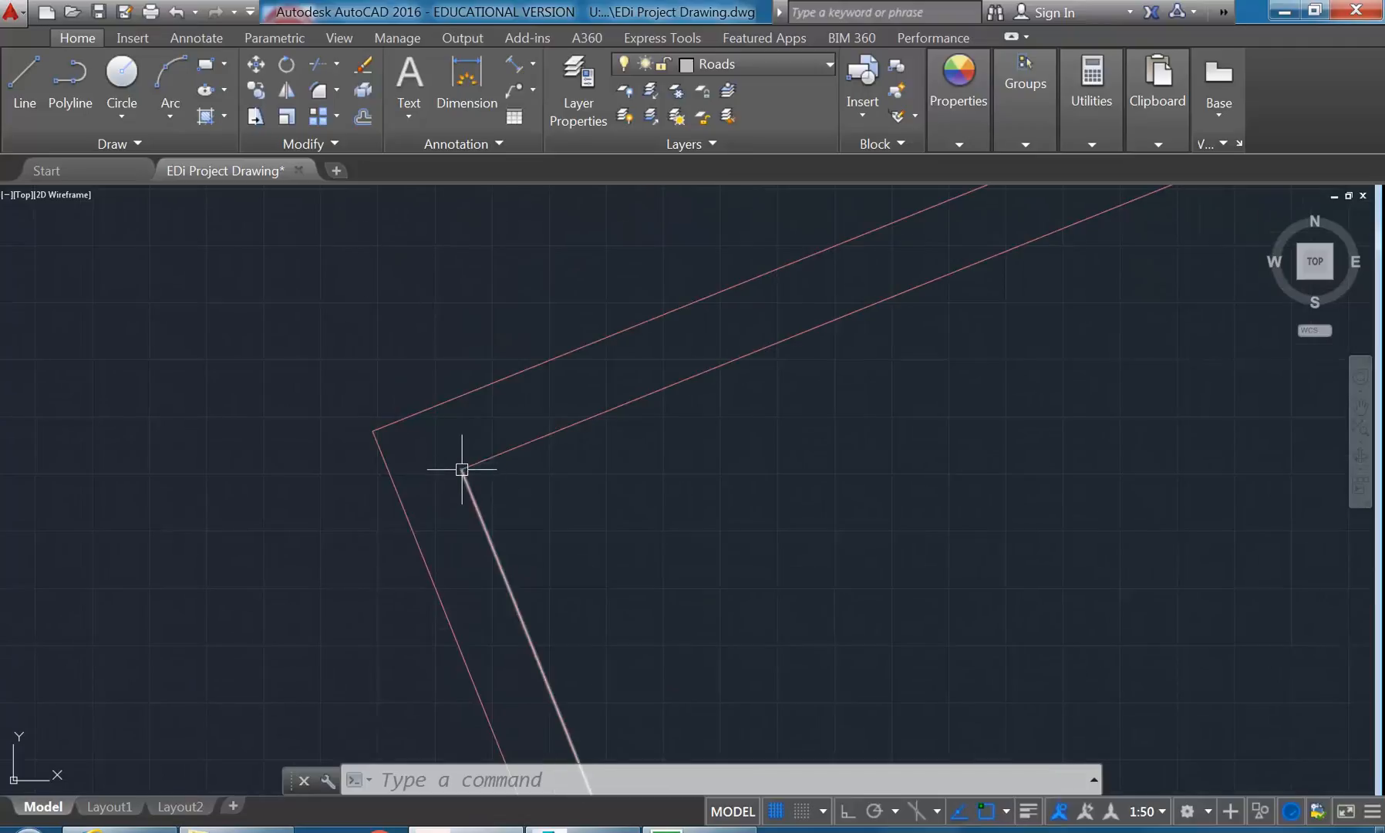
pyautogui.scroll(-6, 596, 557)
pyautogui.moveTo(597, 557)
pyautogui.mouseDown(button='middle')
pyautogui.moveTo(491, 503)
pyautogui.moveTo(387, 395)
pyautogui.moveTo(403, 427)
pyautogui.mouseUp(button='middle')
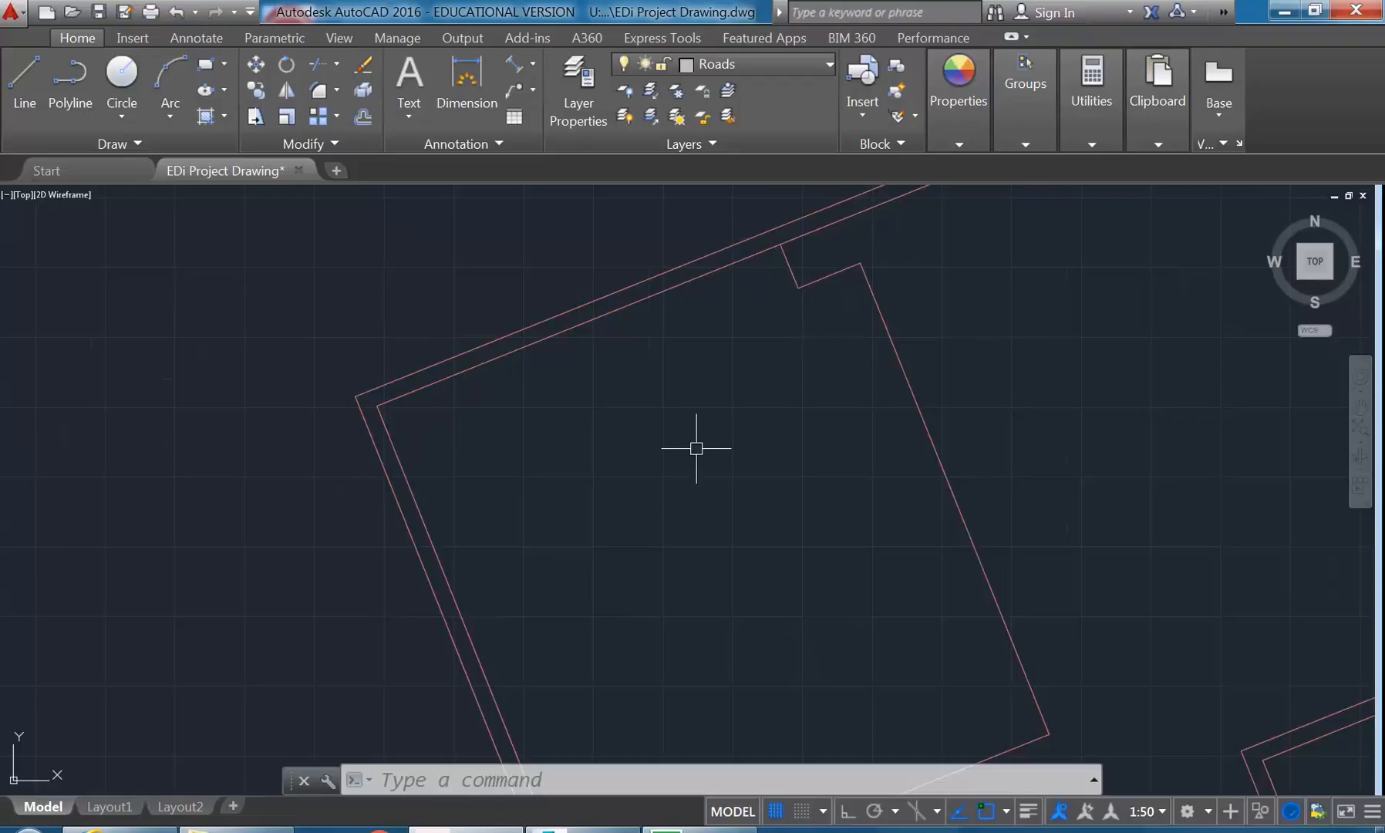
pyautogui.click(126, 143)
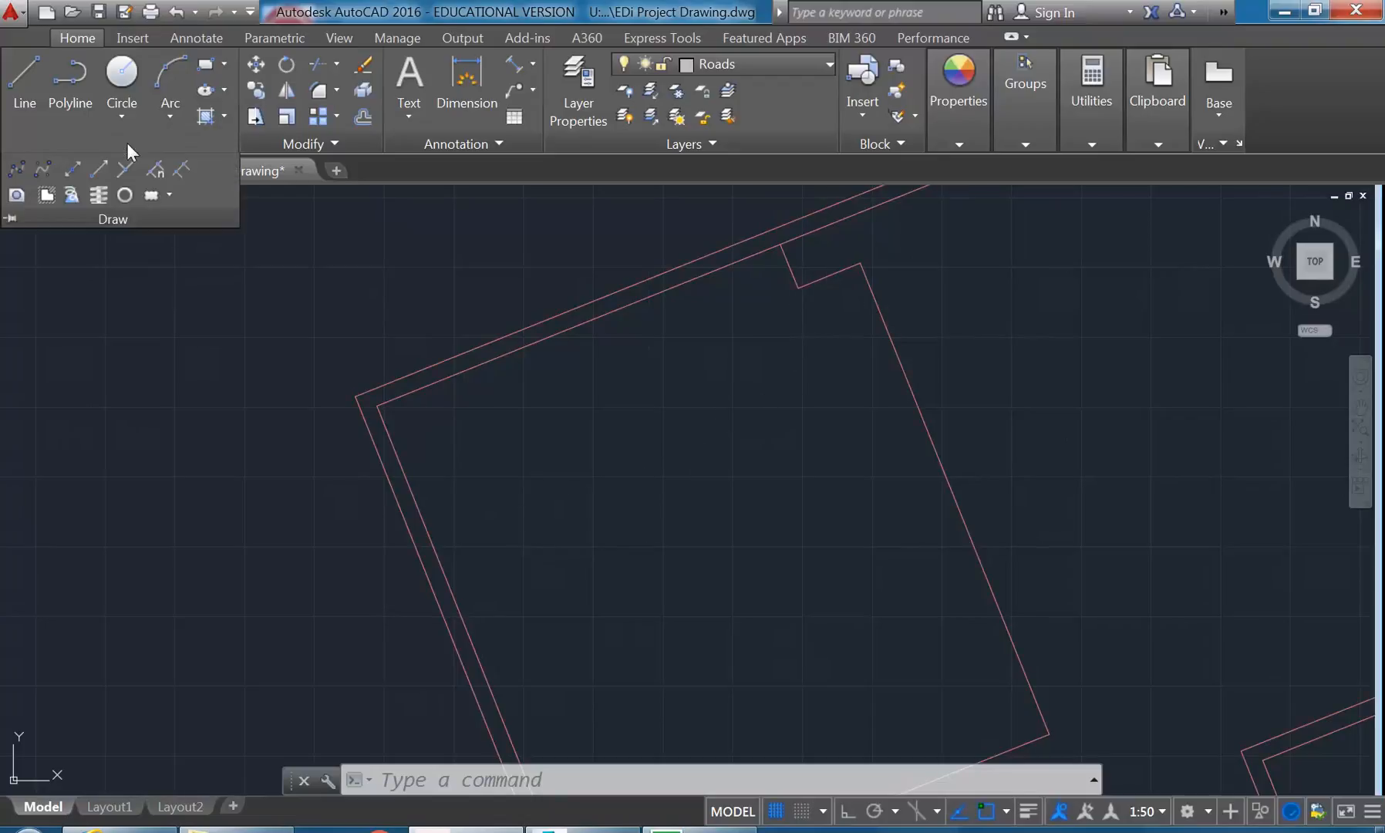
pyautogui.click(739, 62)
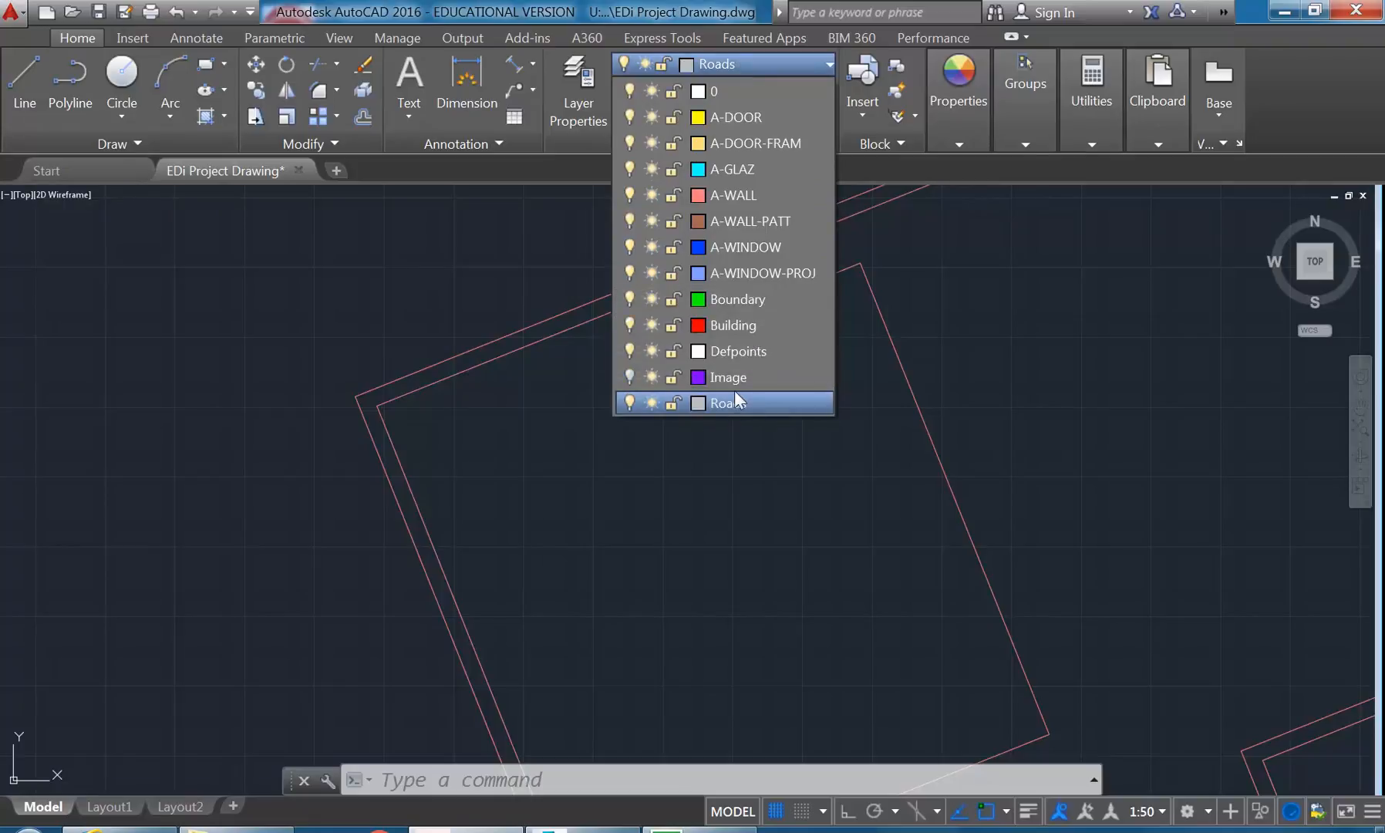
pyautogui.click(742, 63)
# - Create a new layer named SETOUT and set its color to white
pyautogui.click(581, 88)
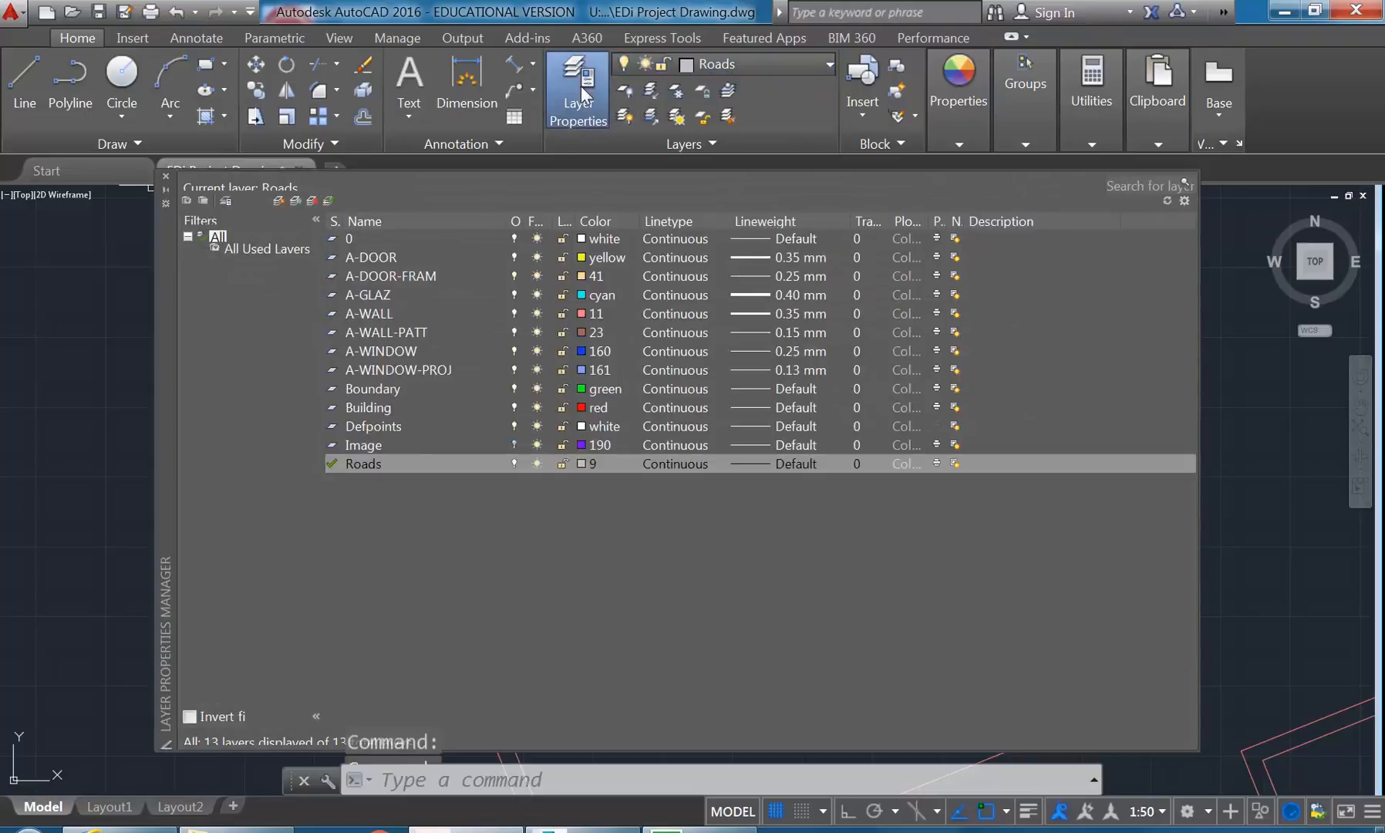
pyautogui.click(279, 199)
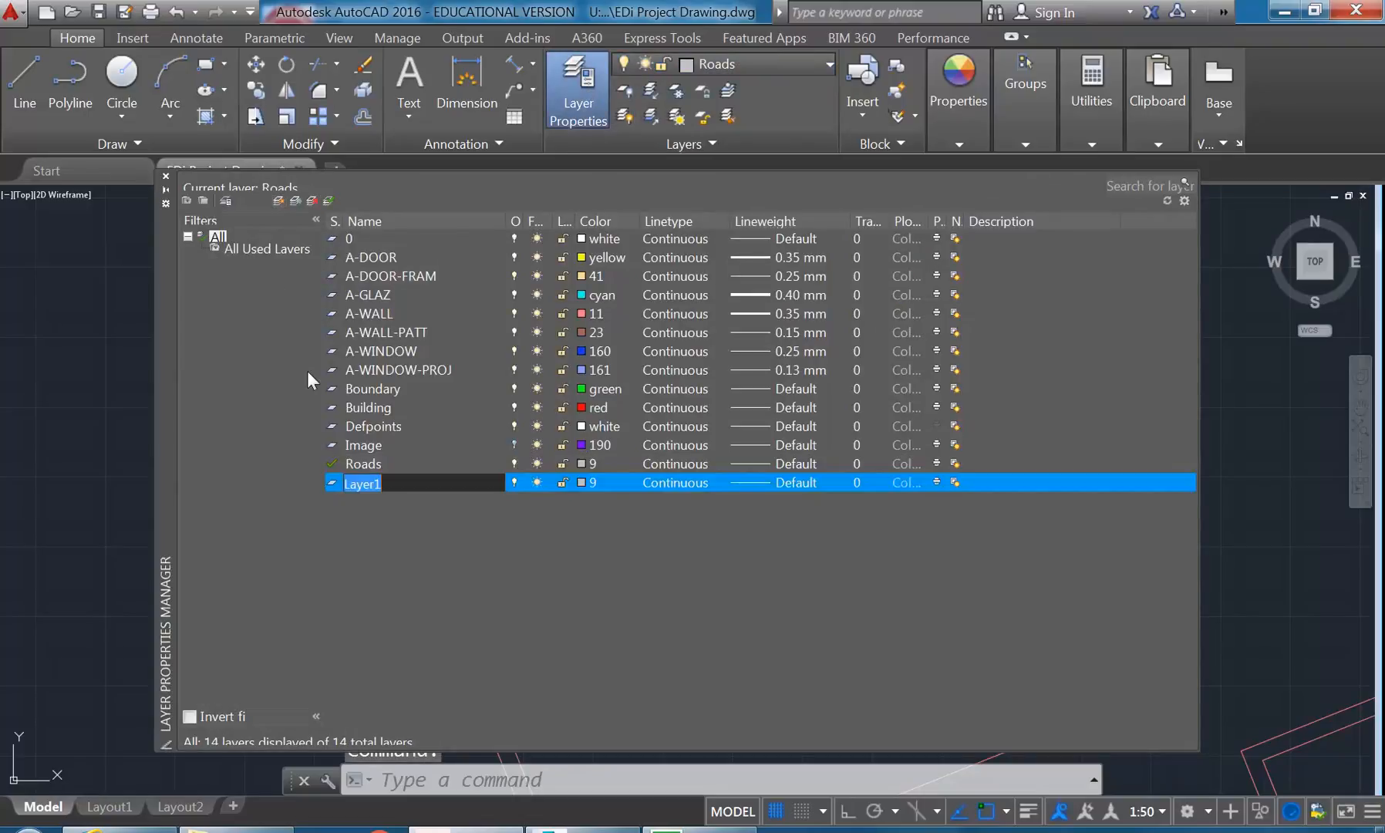
pyautogui.write('SETOUT')
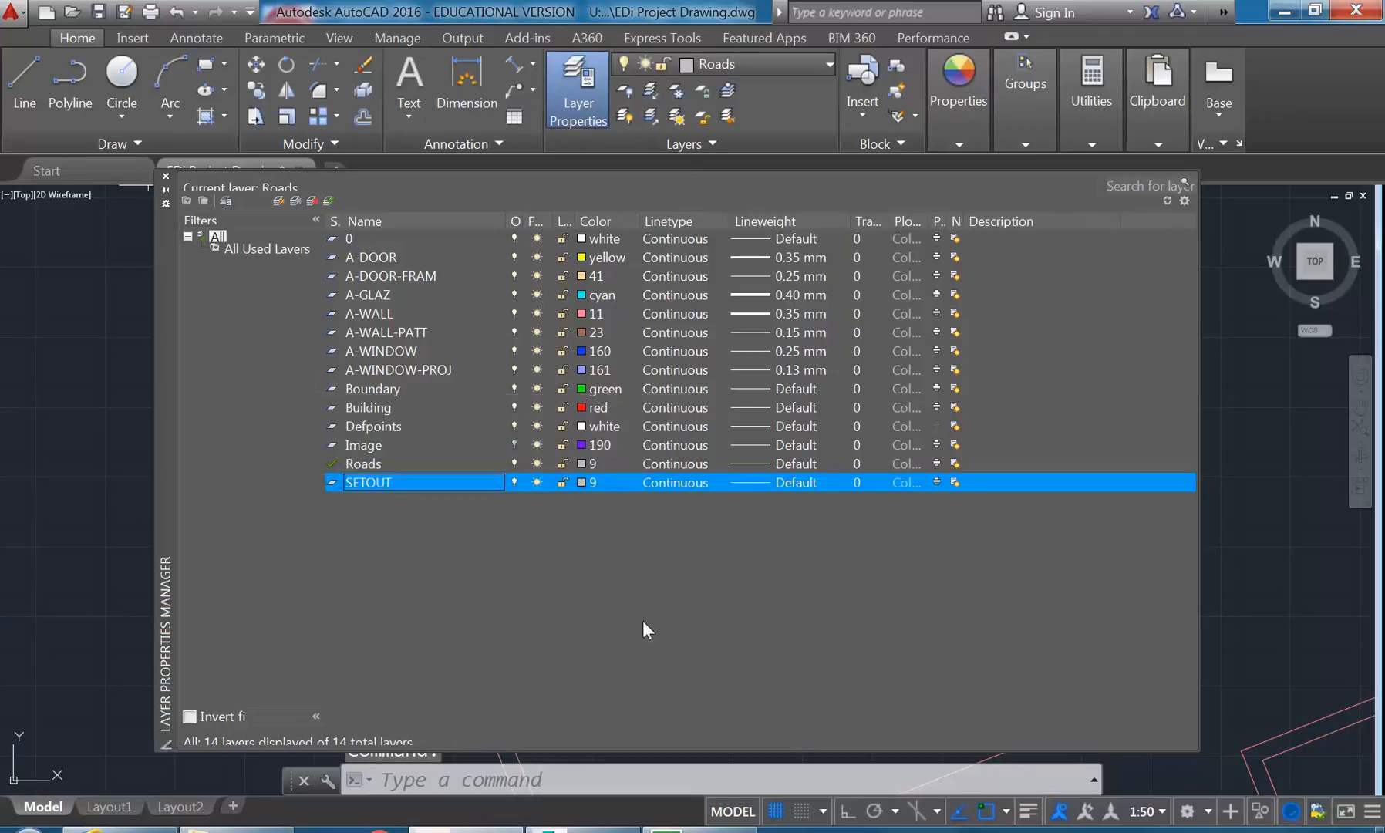
pyautogui.click(579, 483)
pyautogui.click(639, 466)
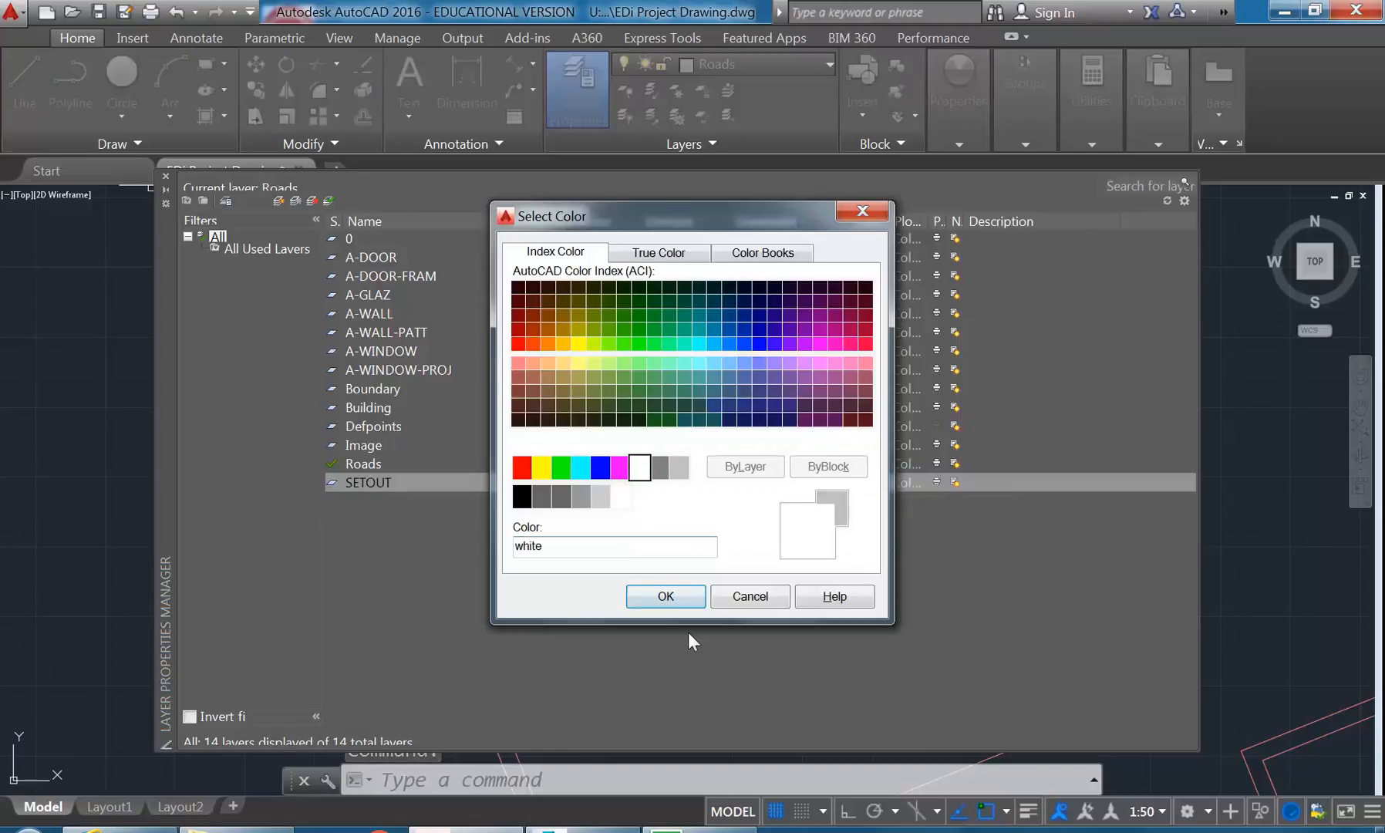
pyautogui.click(667, 596)
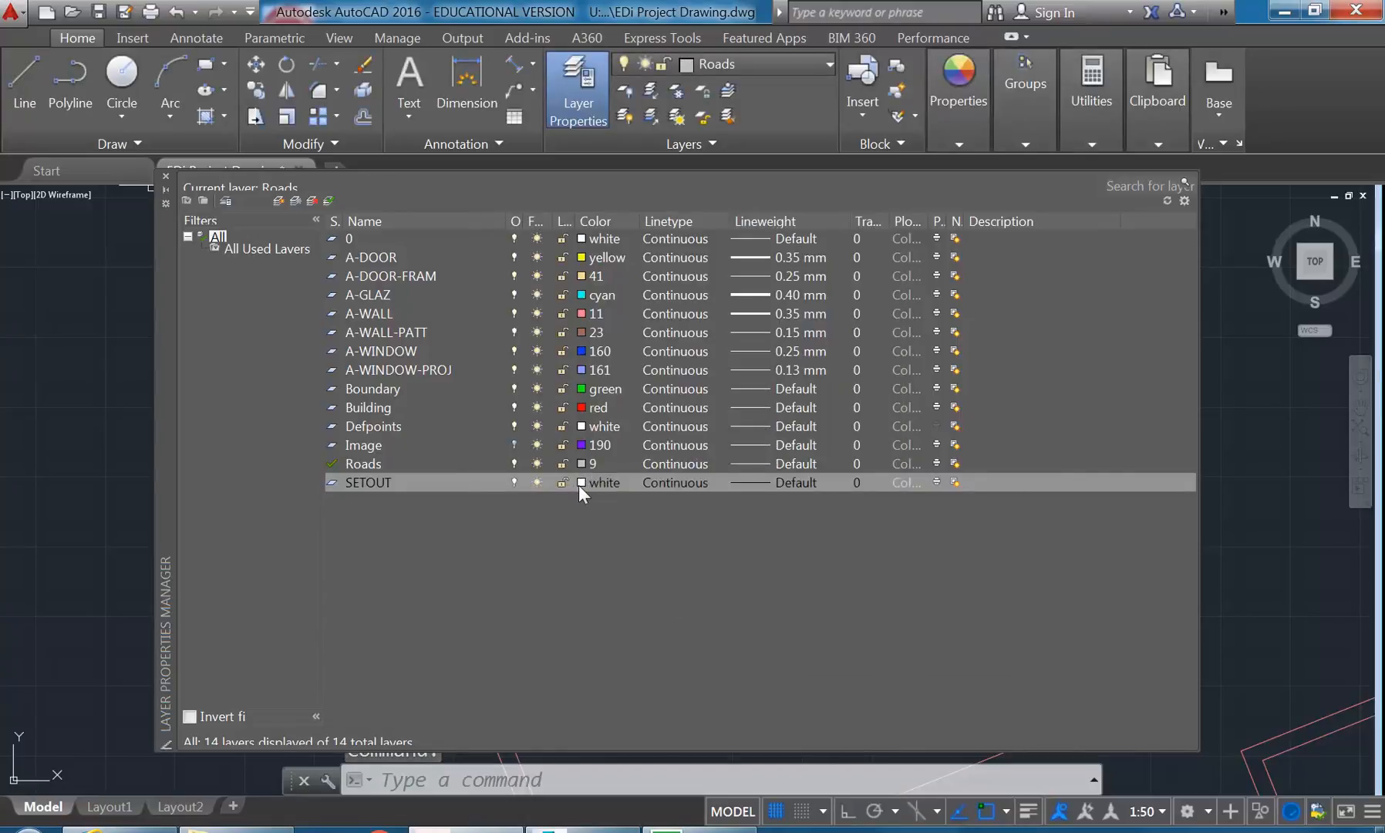
pyautogui.click(166, 176)
# - Widen the layer list's Plot column and make the SETOUT layer non-plotting
pyautogui.scroll(3, 304, 259)
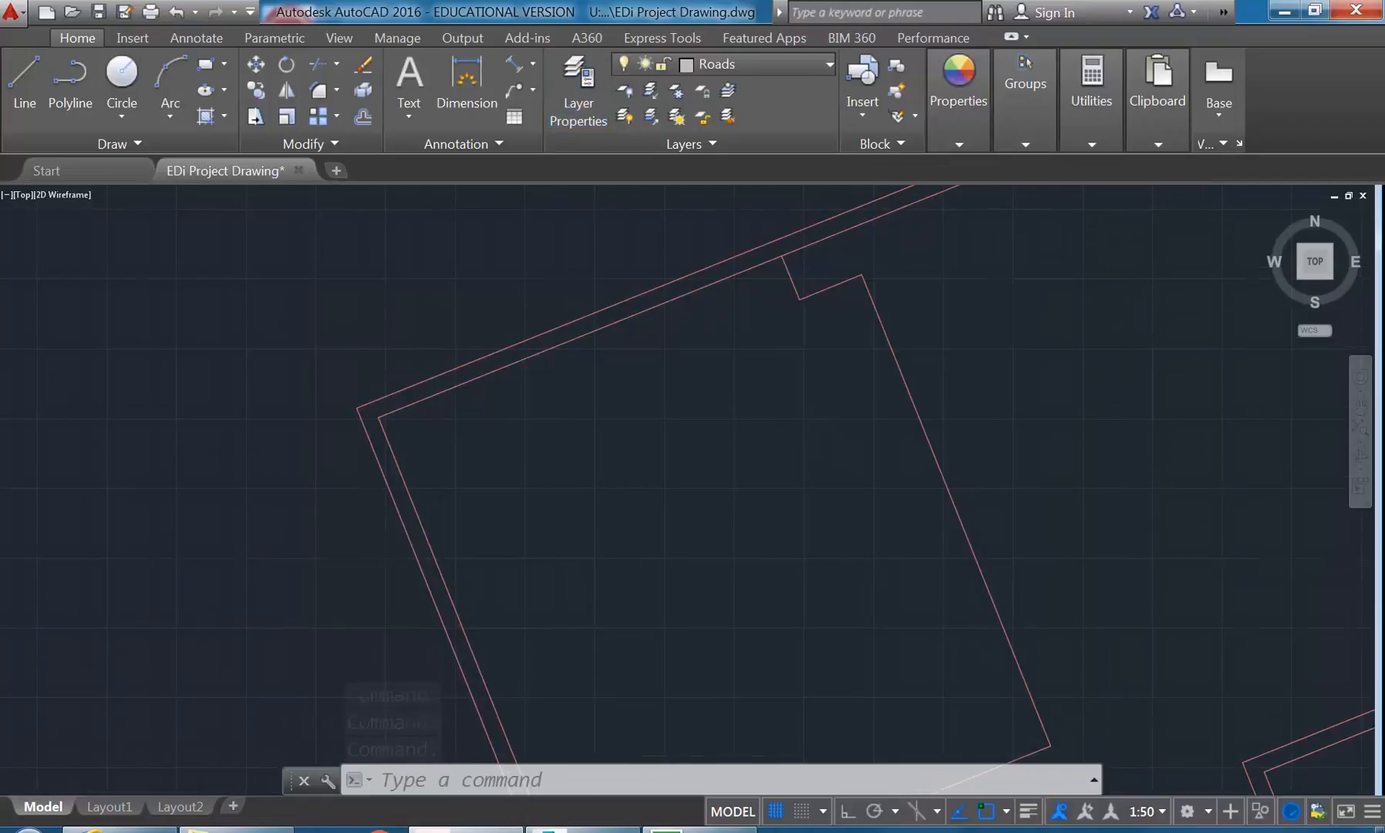
pyautogui.click(574, 96)
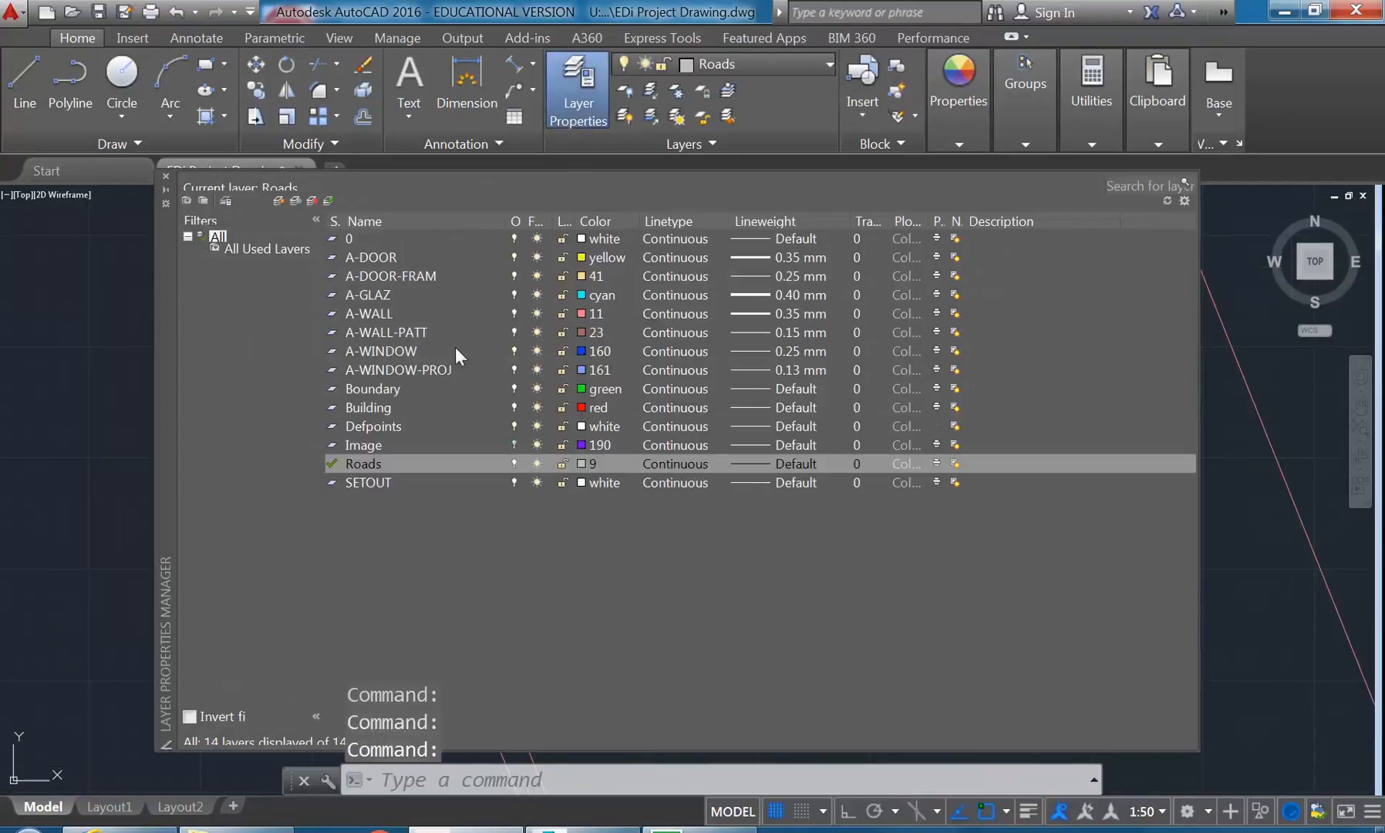
pyautogui.click(505, 483)
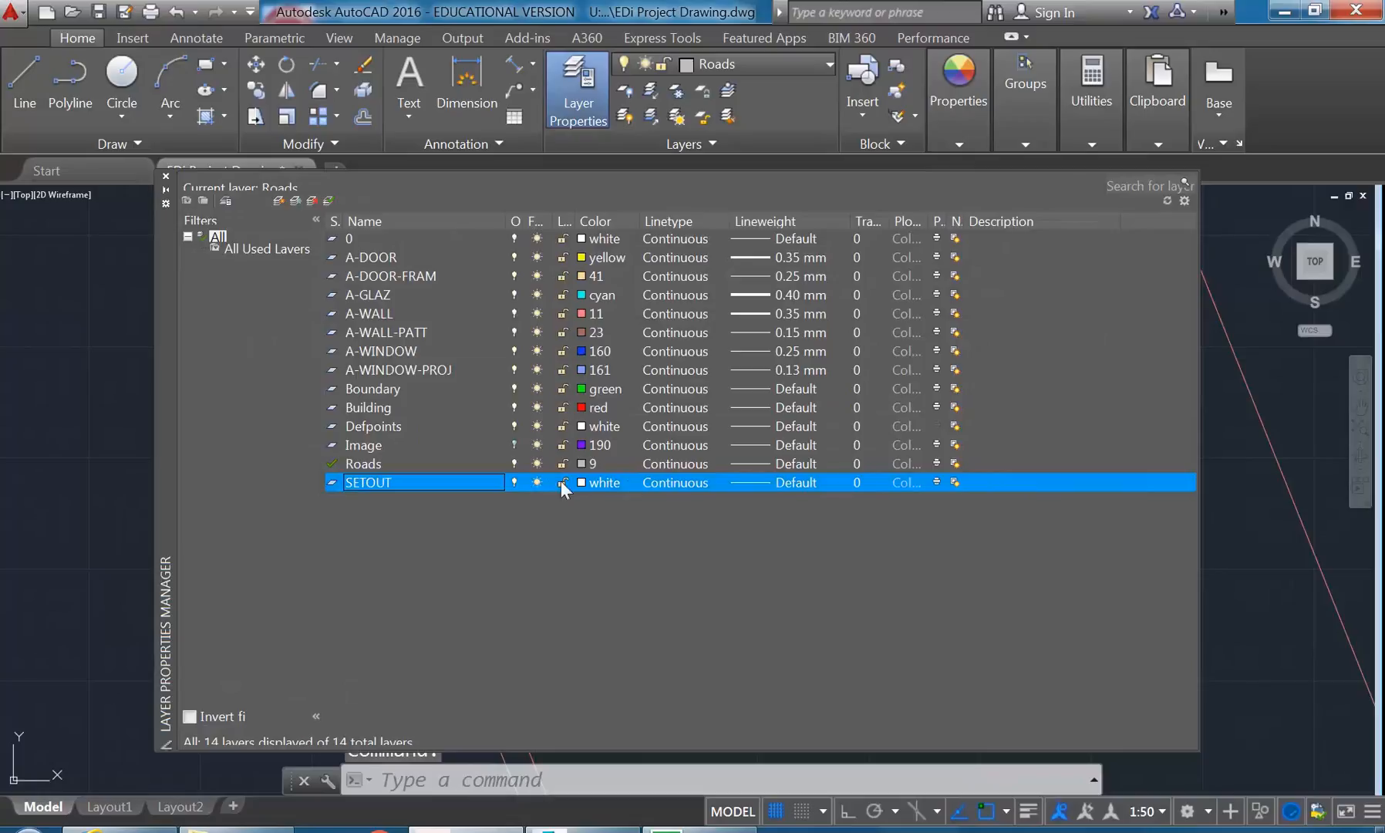
pyautogui.click(936, 484)
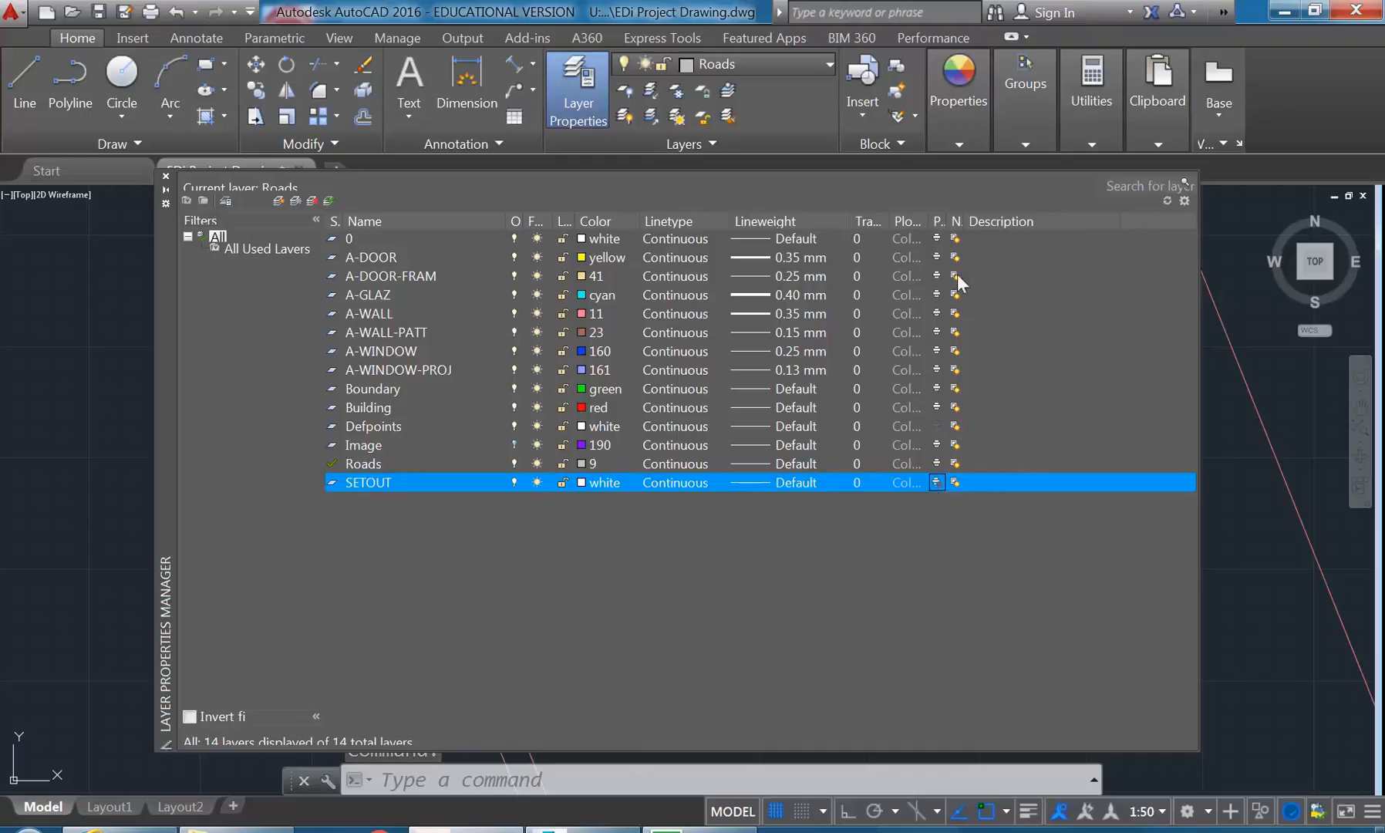
pyautogui.moveTo(956, 221); pyautogui.dragTo(966, 222)
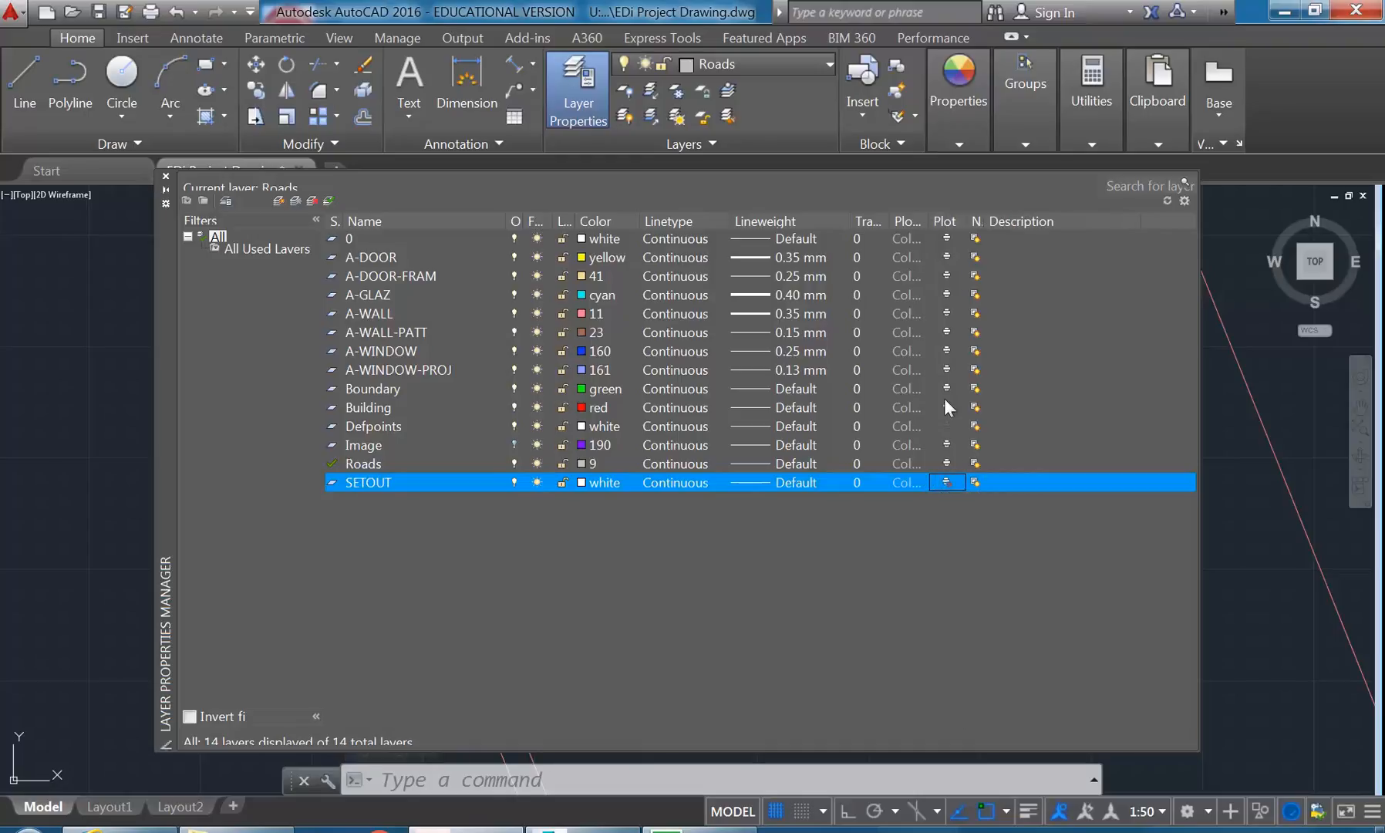
pyautogui.click(945, 482)
pyautogui.click(166, 179)
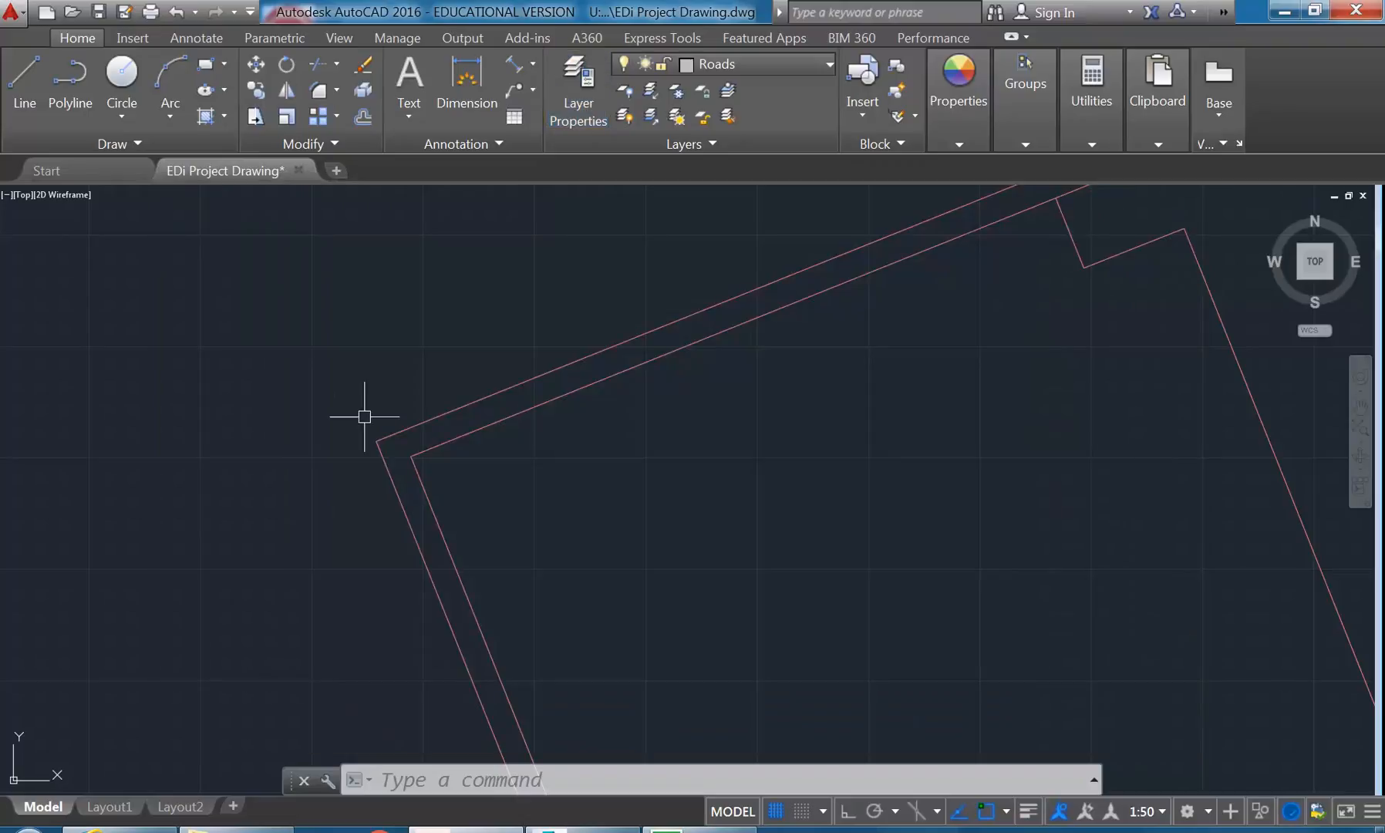
# - Place a point object on the inner corner where the upper and left walls meet, using Multiple Points
pyautogui.click(156, 142)
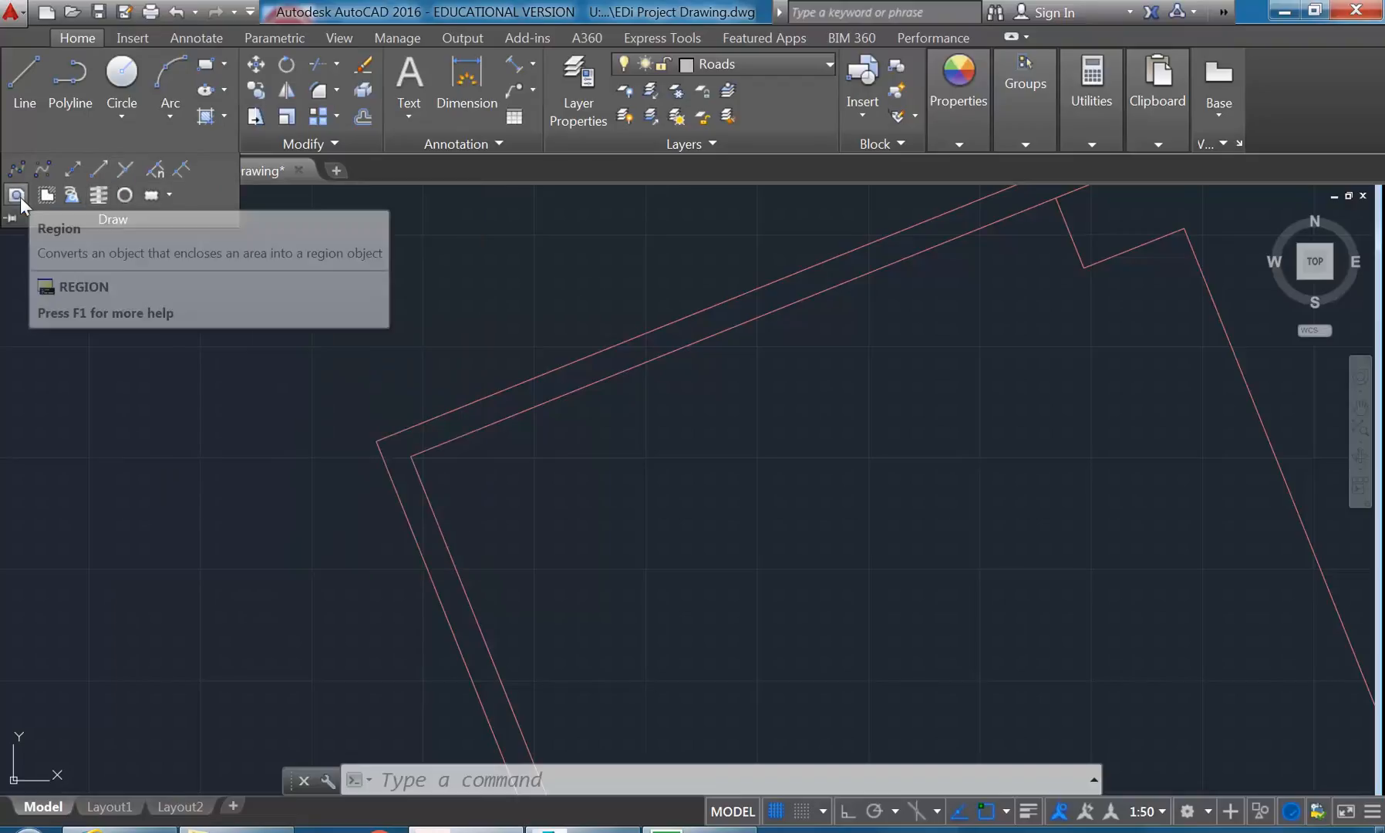
pyautogui.click(169, 194)
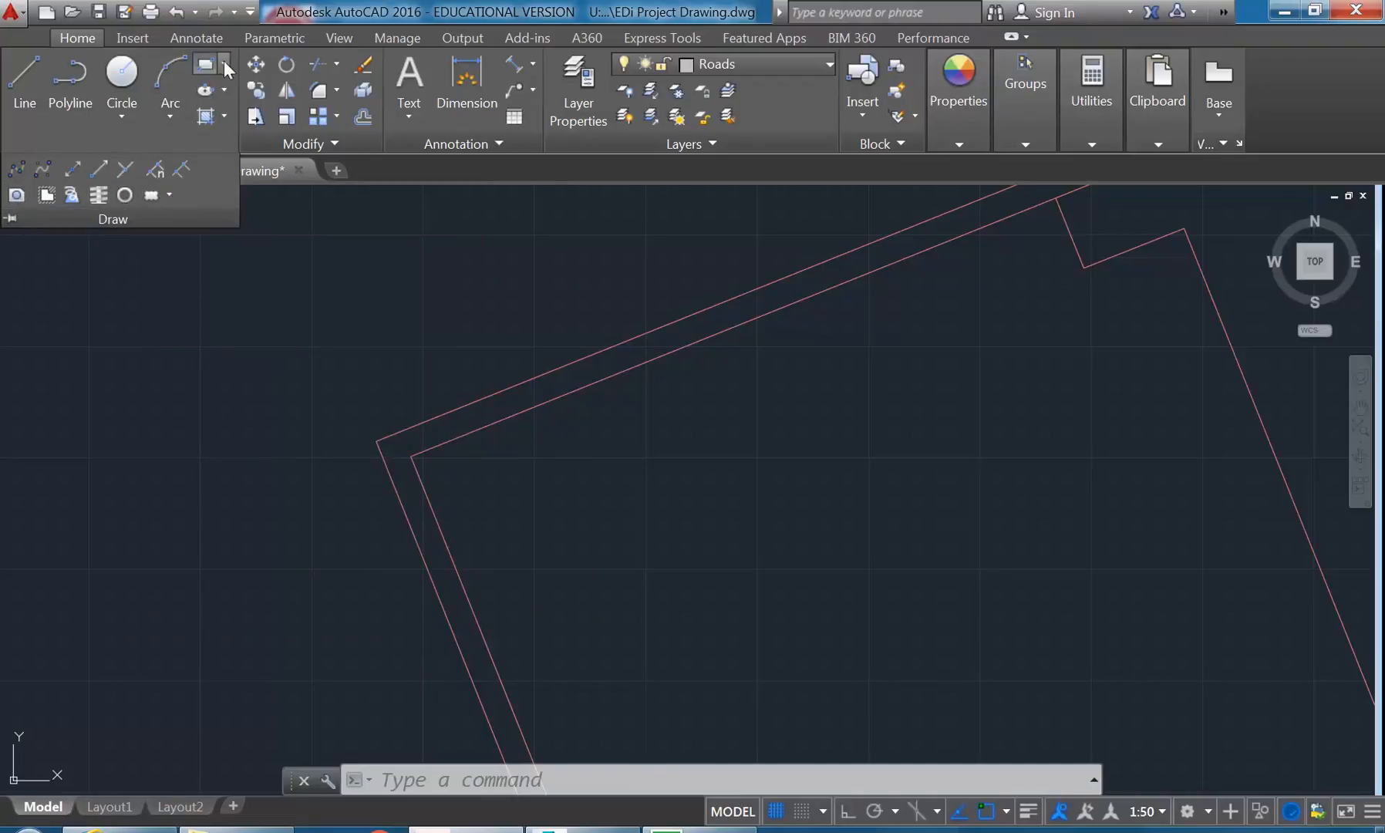
pyautogui.click(224, 63)
pyautogui.click(224, 93)
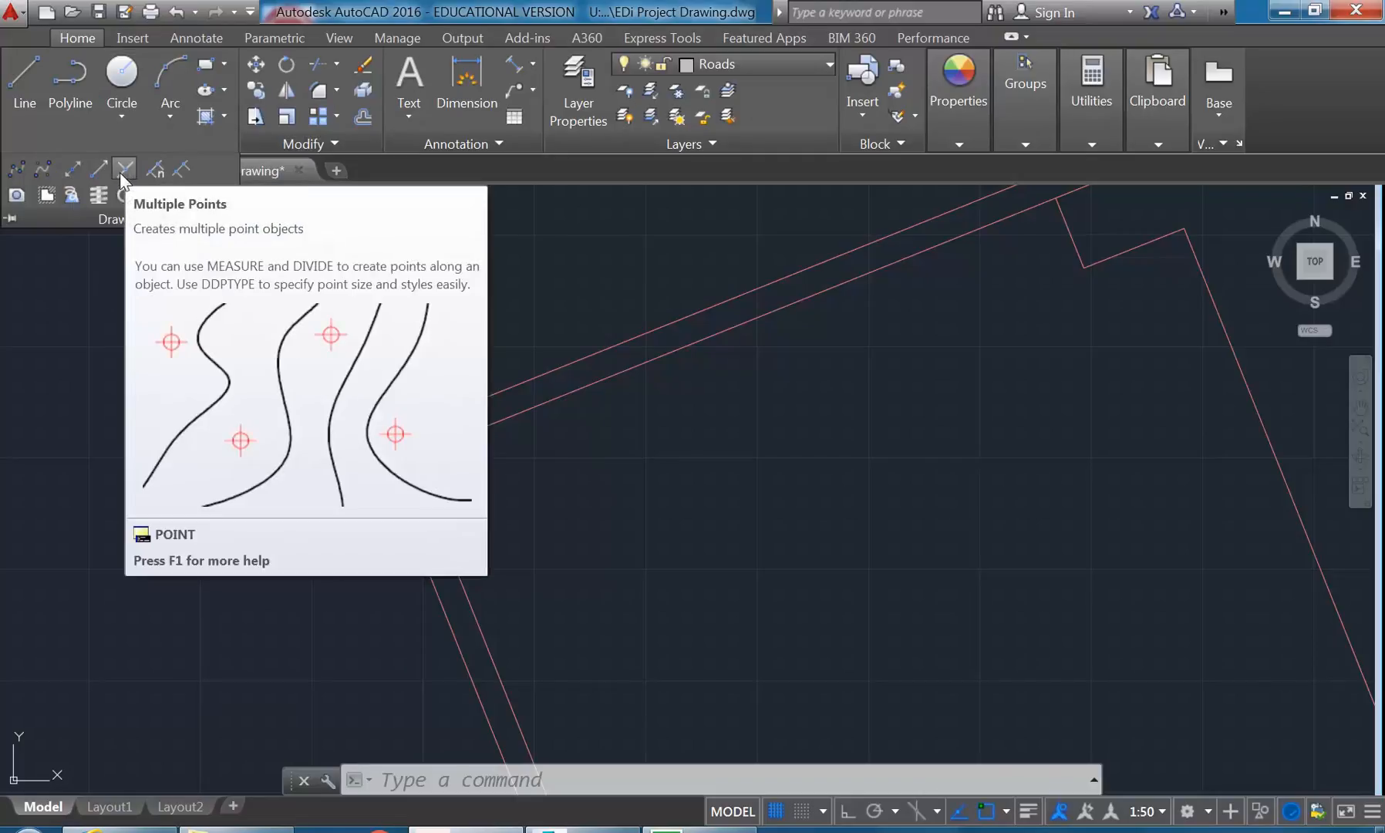
pyautogui.click(120, 167)
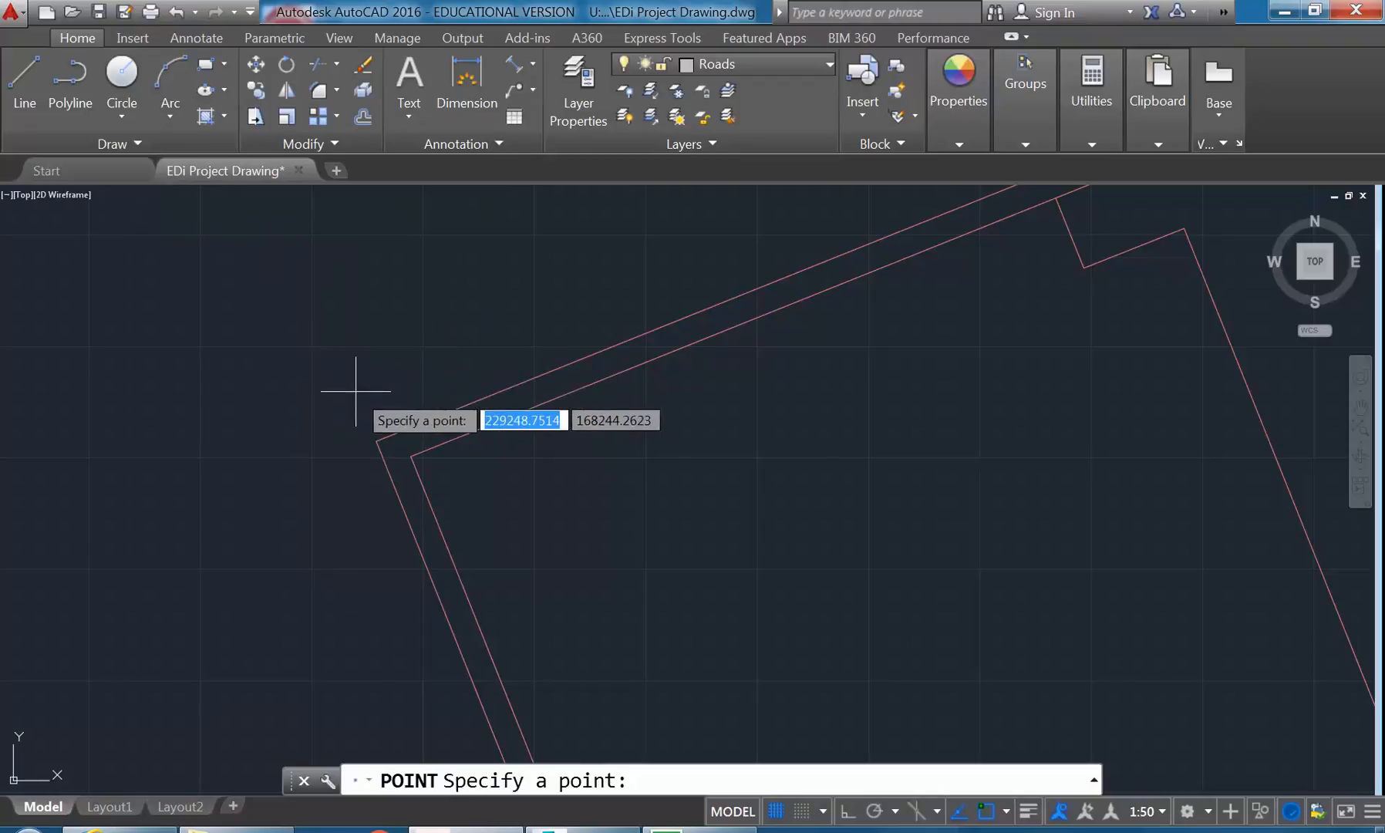
pyautogui.click(411, 456)
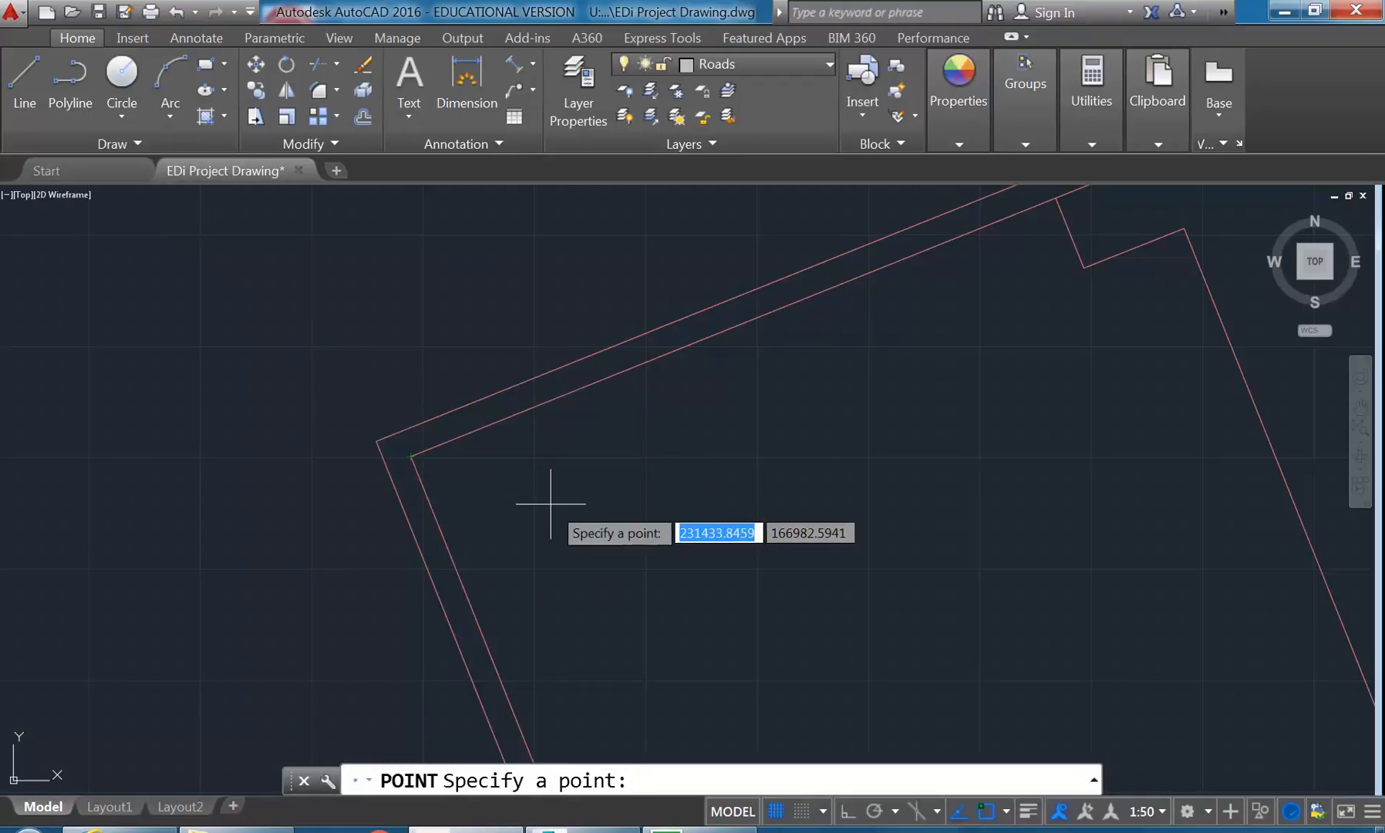
pyautogui.press('Return')
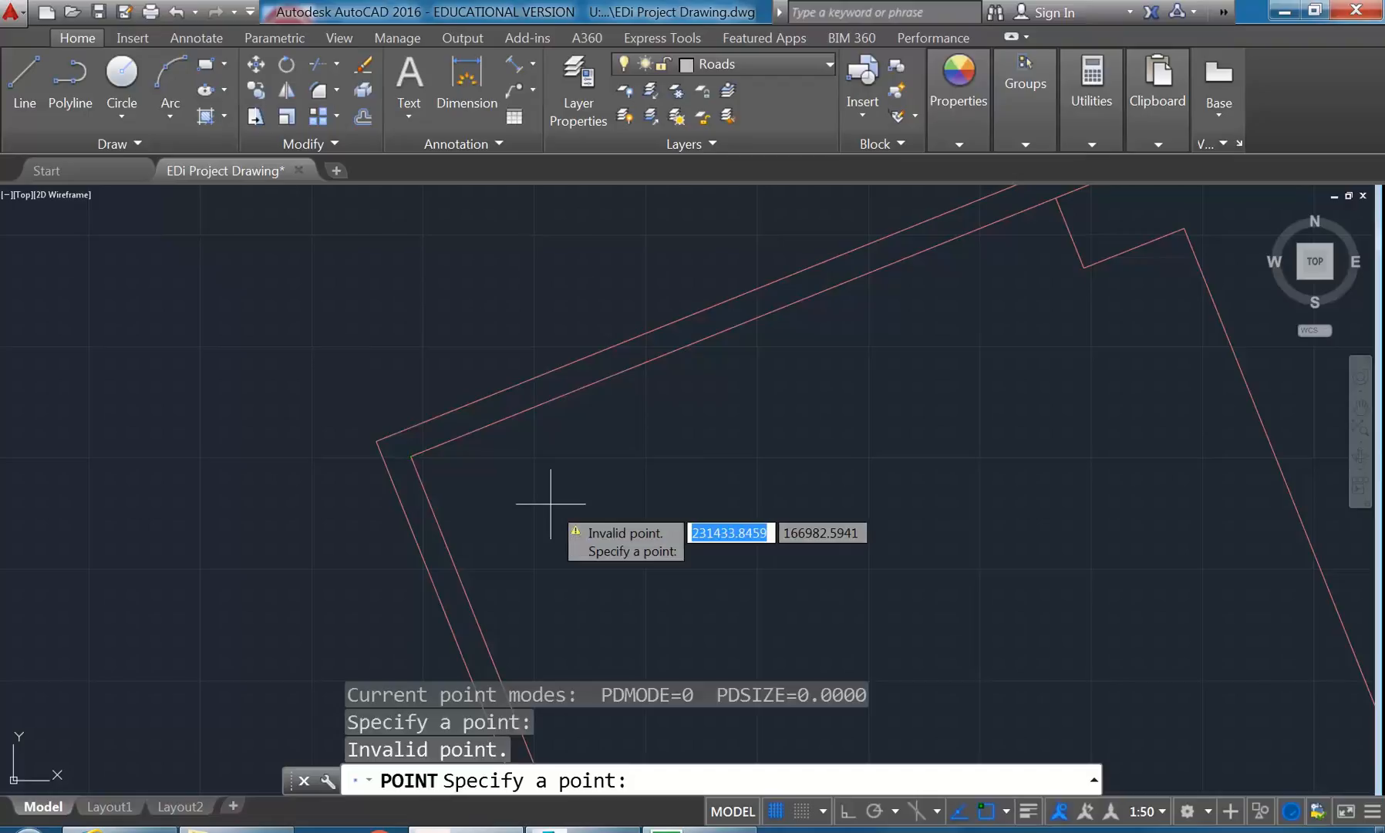
pyautogui.press('Escape')
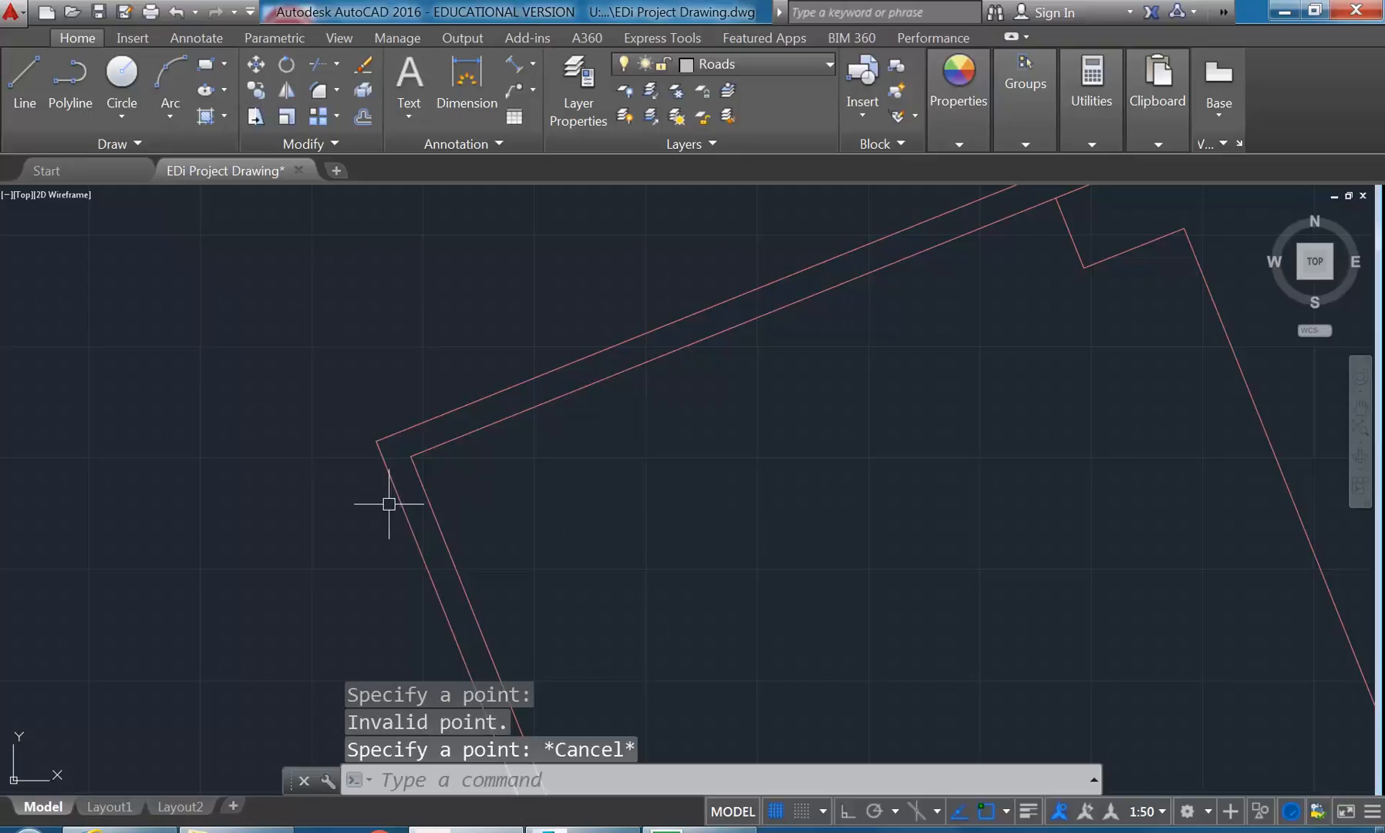
pyautogui.scroll(3, 382, 495)
pyautogui.scroll(2, 393, 497)
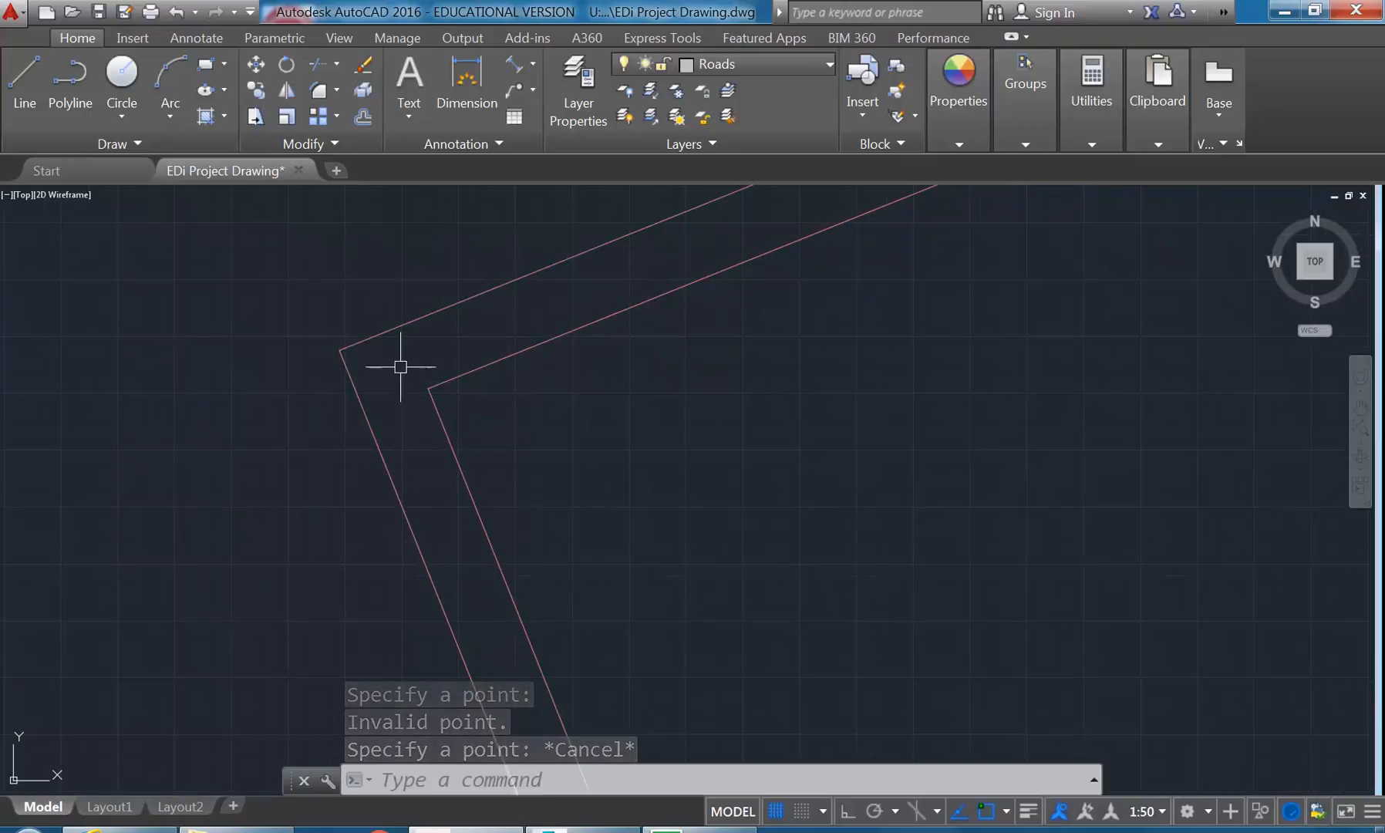
pyautogui.click(400, 367)
pyautogui.click(479, 459)
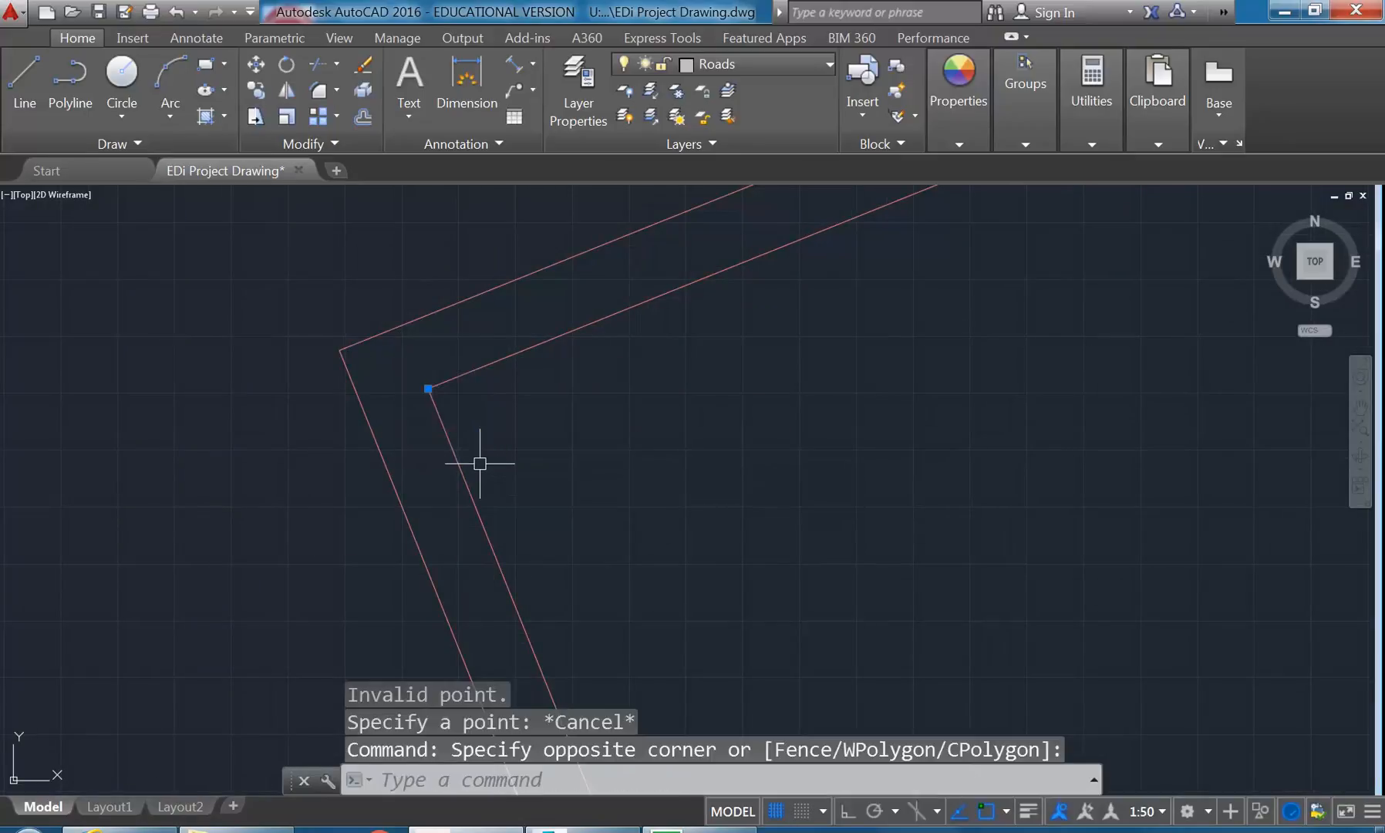
pyautogui.press('Escape')
pyautogui.press('Escape')
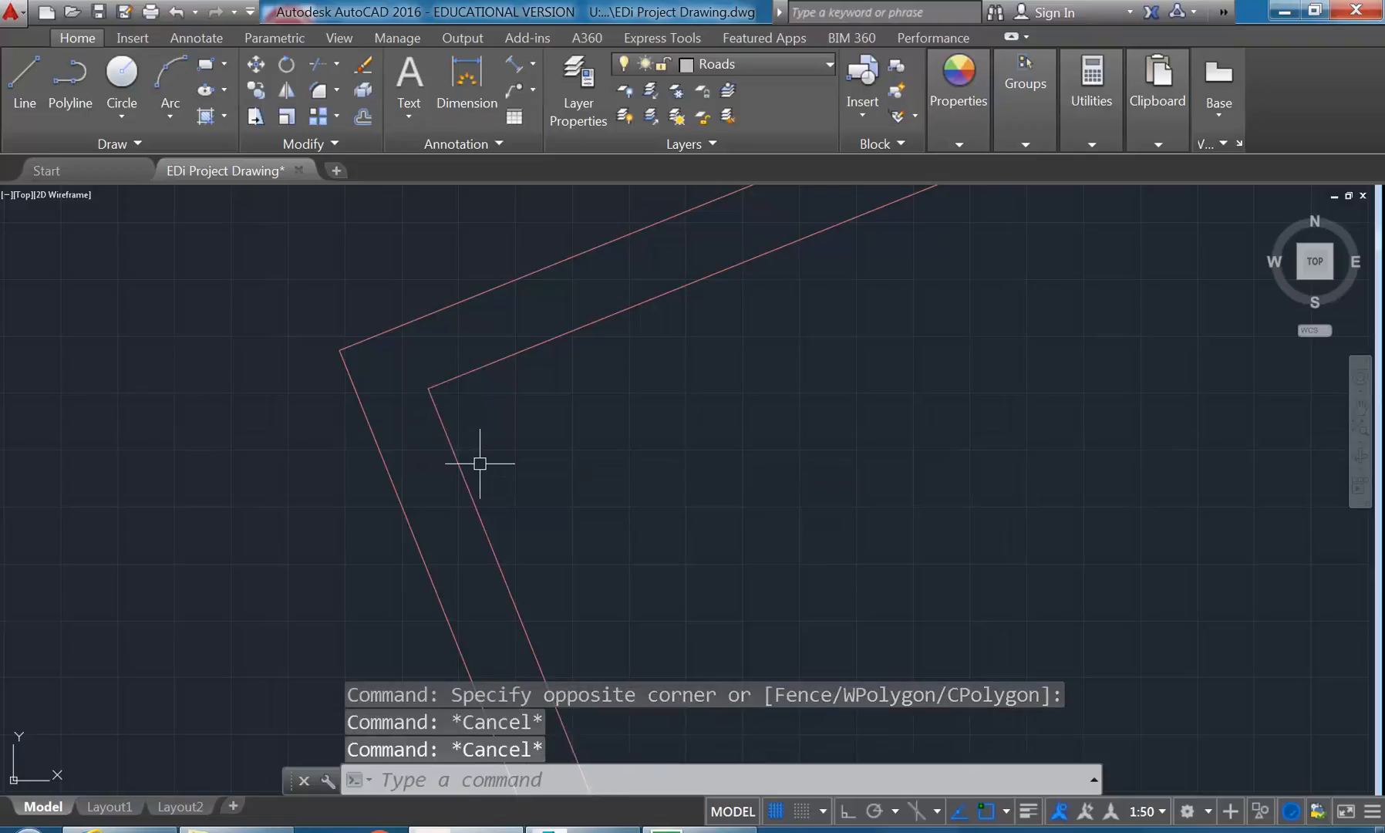
# - Move the point object on the room's upper inner corner to the SETOUT layer and clear the selection
pyautogui.click(396, 355)
pyautogui.click(504, 444)
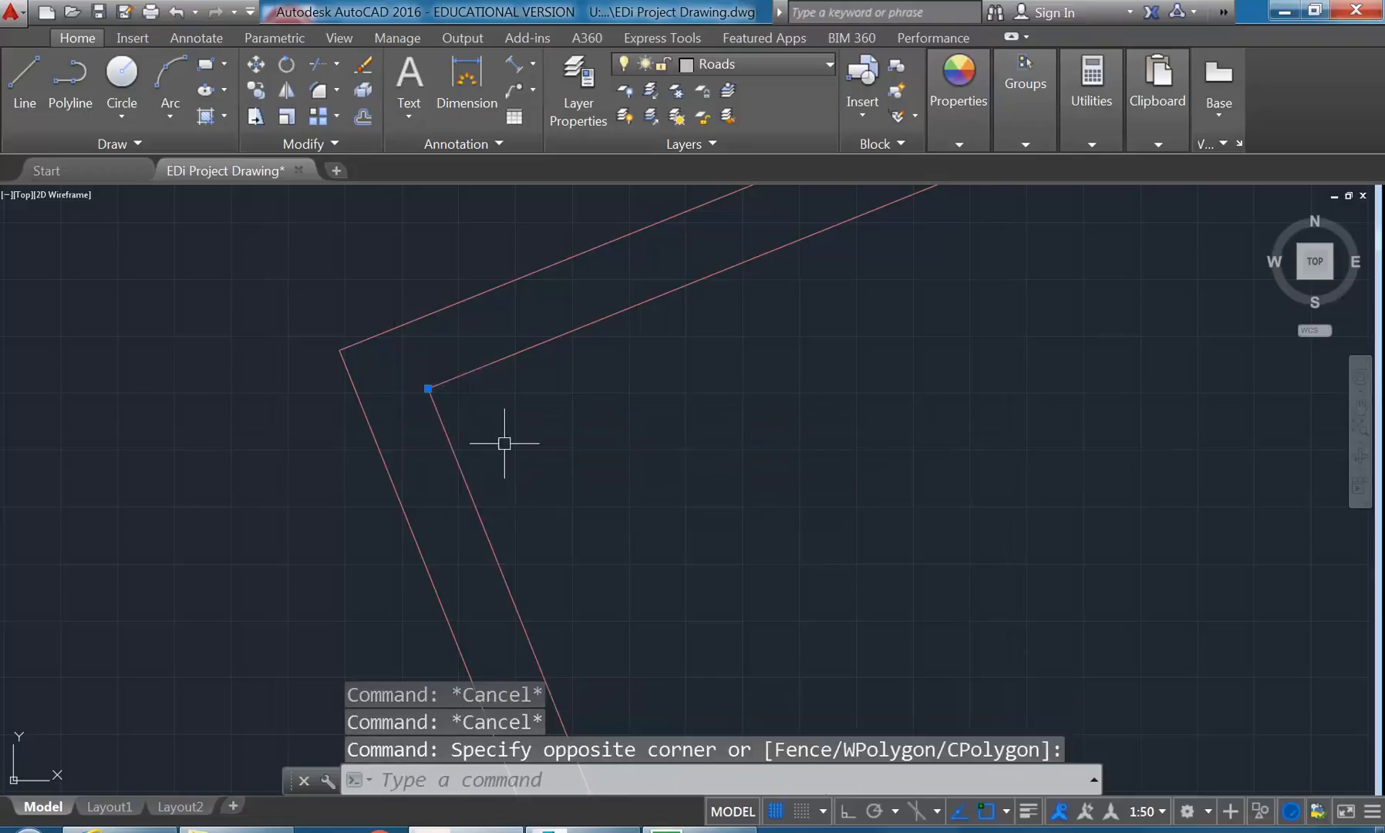
pyautogui.click(758, 66)
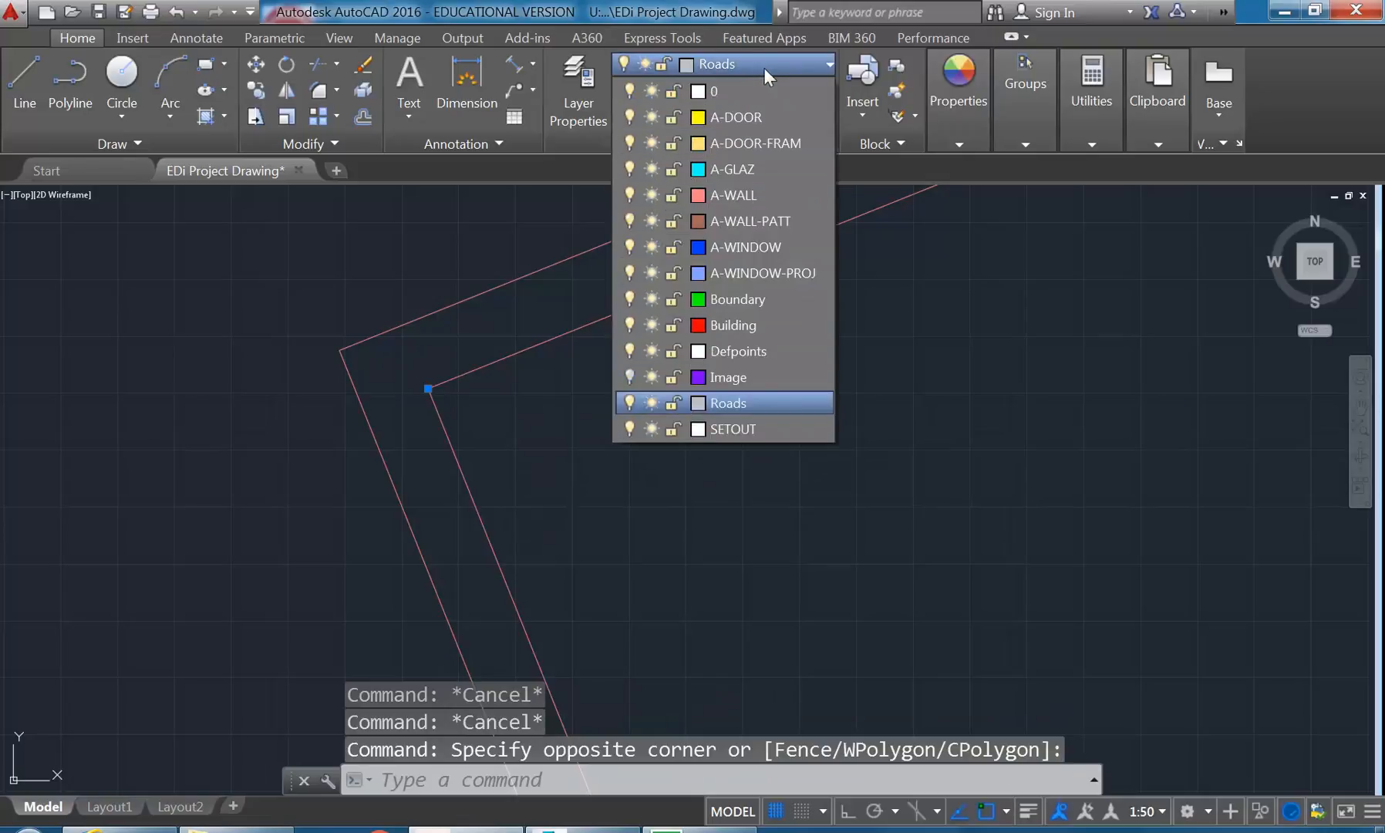
pyautogui.click(744, 427)
pyautogui.press('Escape')
pyautogui.press('Escape')
pyautogui.scroll(5, 417, 373)
pyautogui.scroll(-5, 407, 382)
pyautogui.moveTo(521, 466); pyautogui.dragTo(494, 453, button='middle')
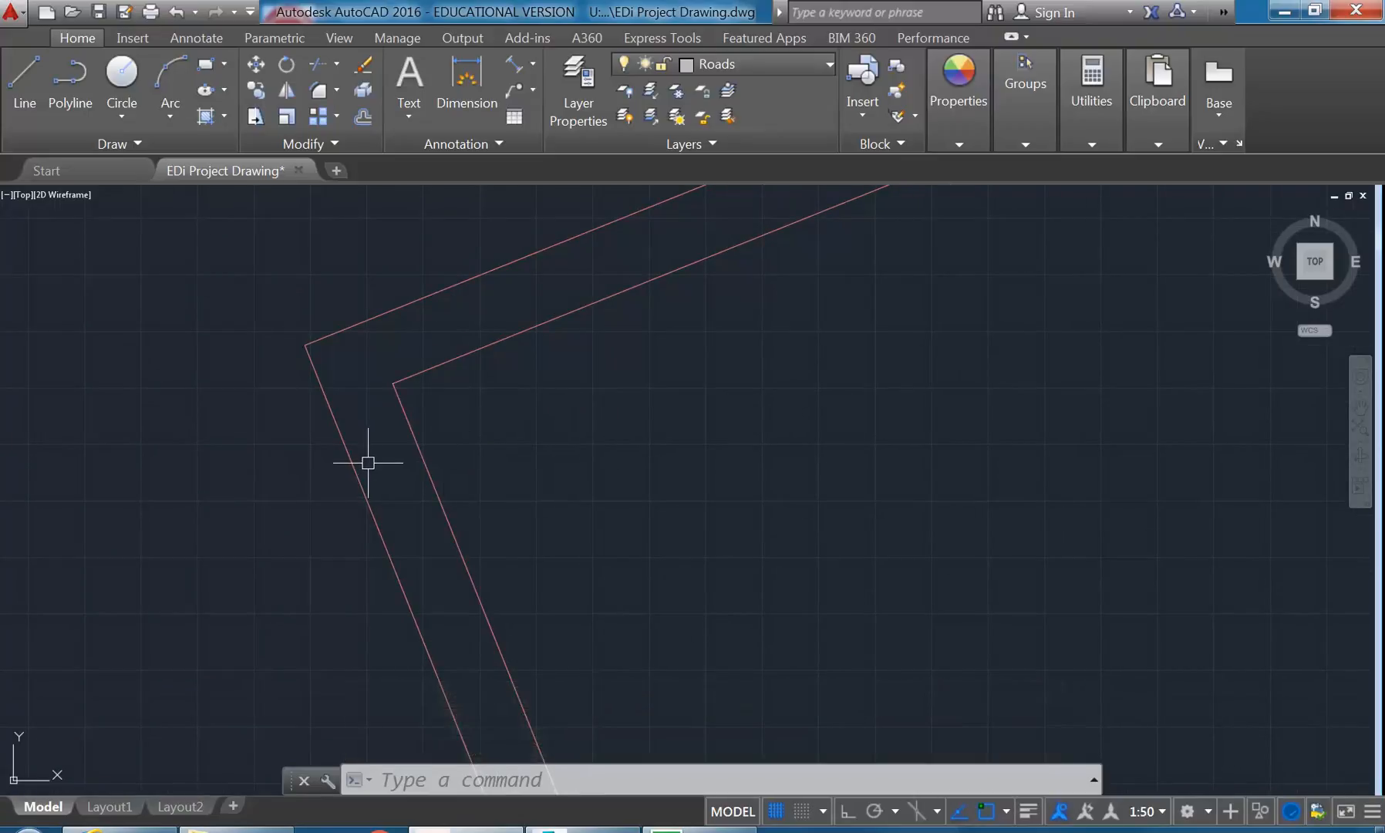
pyautogui.moveTo(368, 463)
pyautogui.mouseDown(button='middle')
pyautogui.moveTo(349, 426)
pyautogui.moveTo(361, 432)
pyautogui.mouseUp(button='middle')
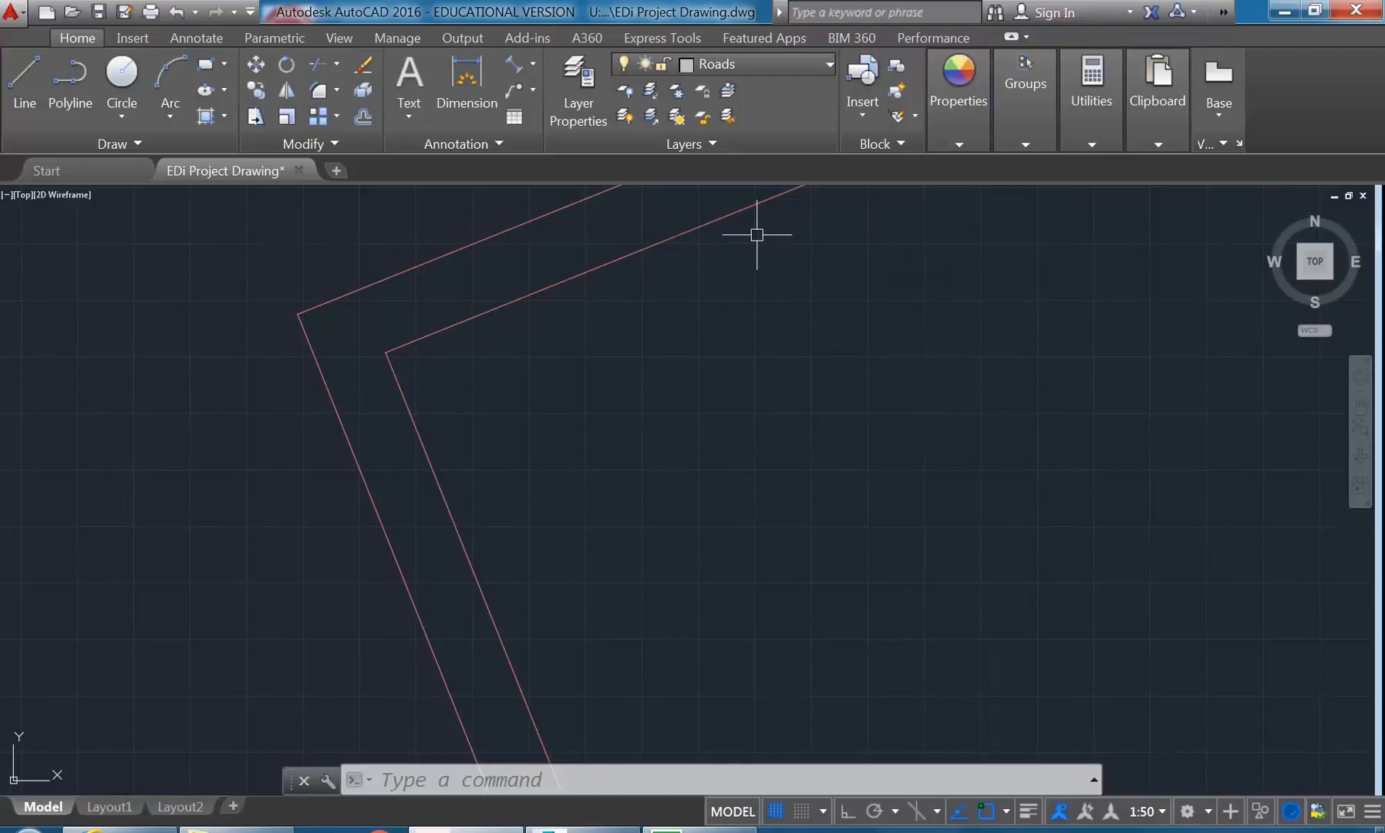
# - Change the point style to the plain X-shaped marker, keeping its size relative to the screen
pyautogui.click(1090, 94)
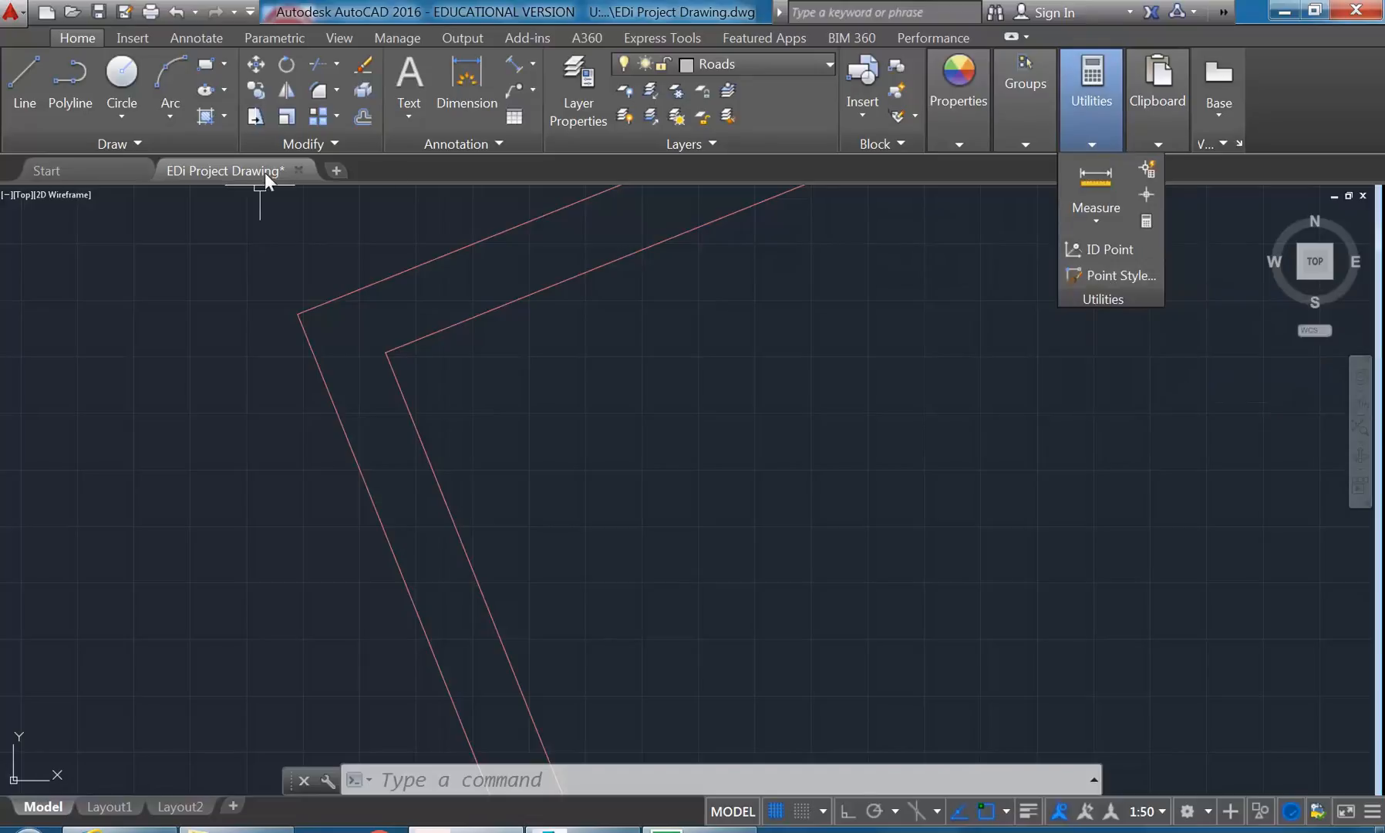
pyautogui.click(113, 142)
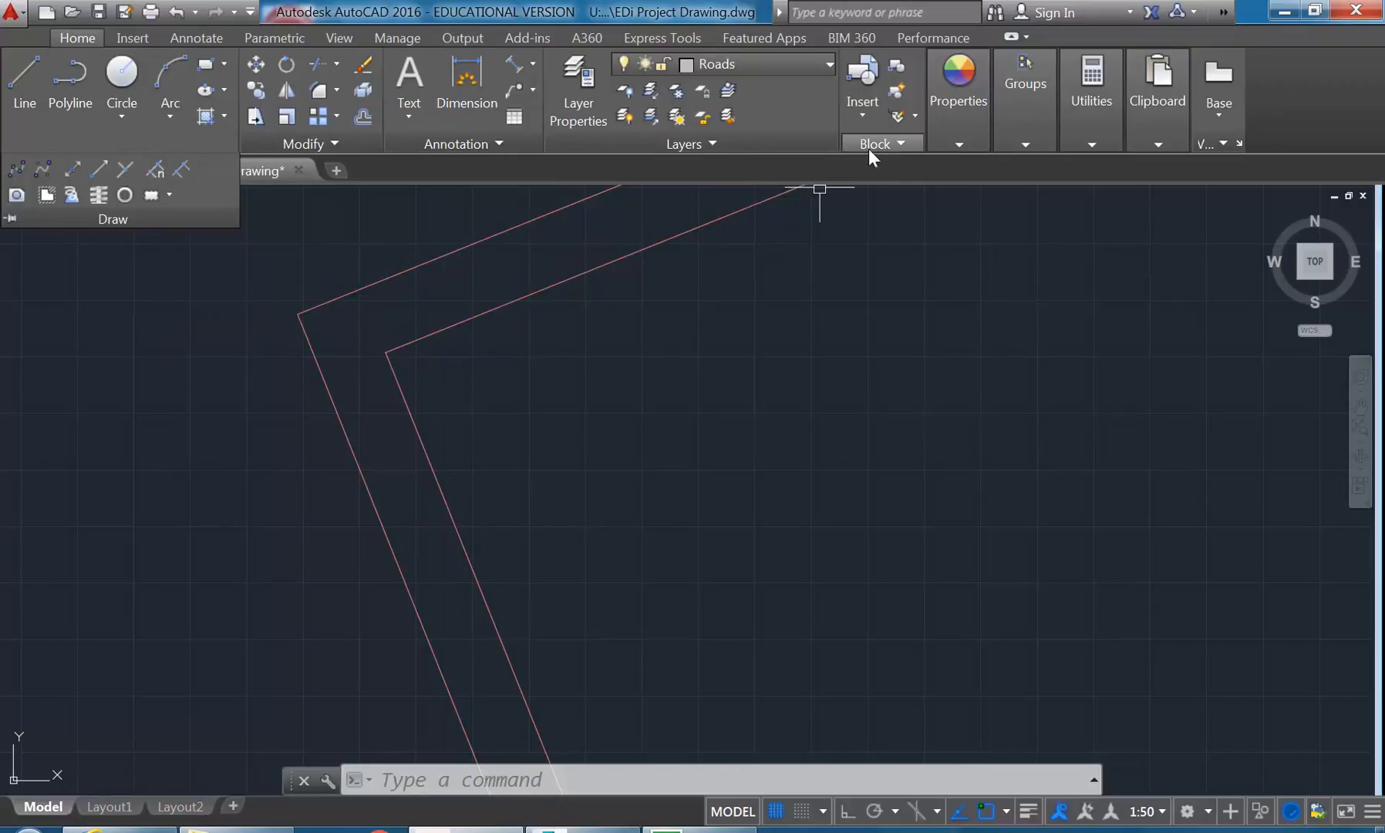
pyautogui.click(1079, 108)
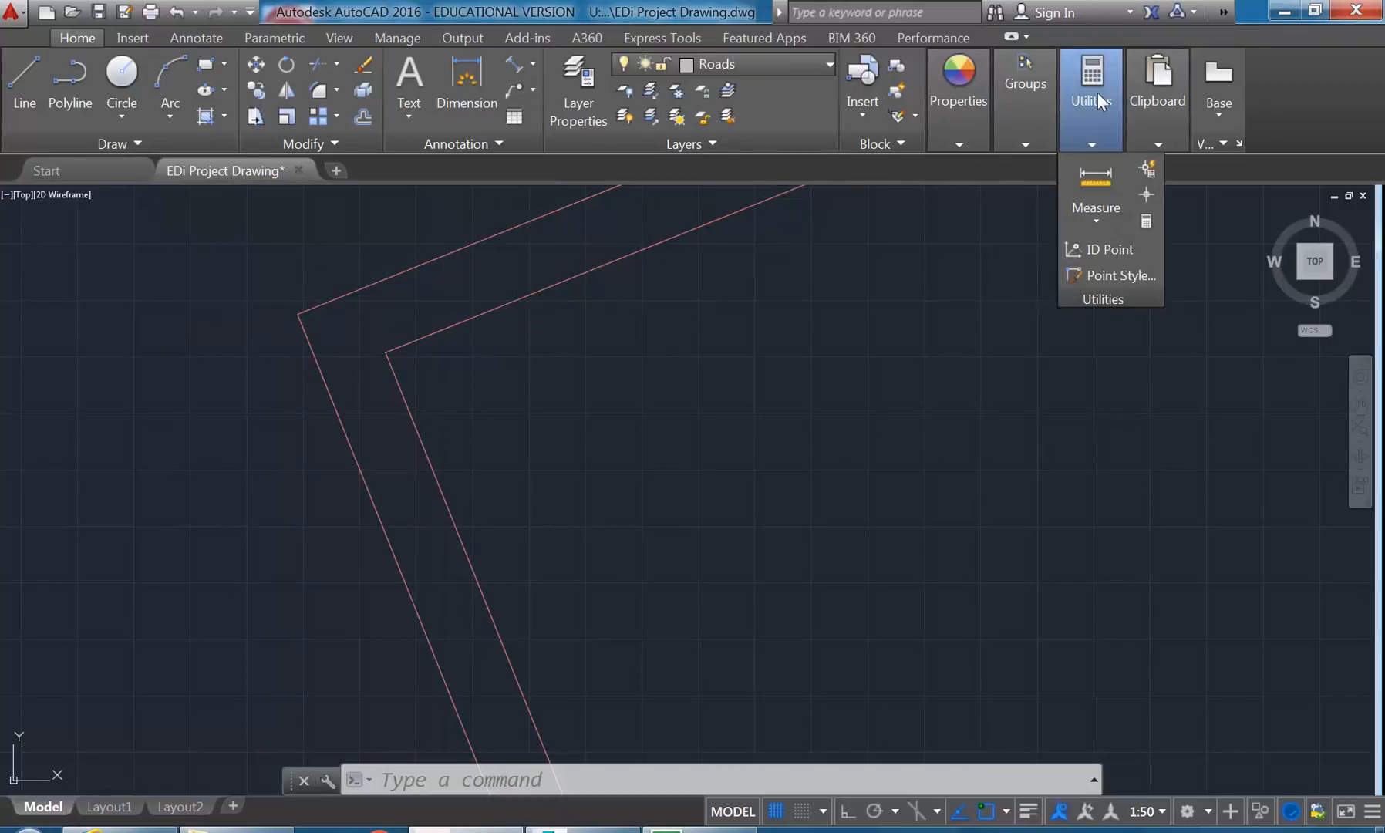
pyautogui.click(1101, 271)
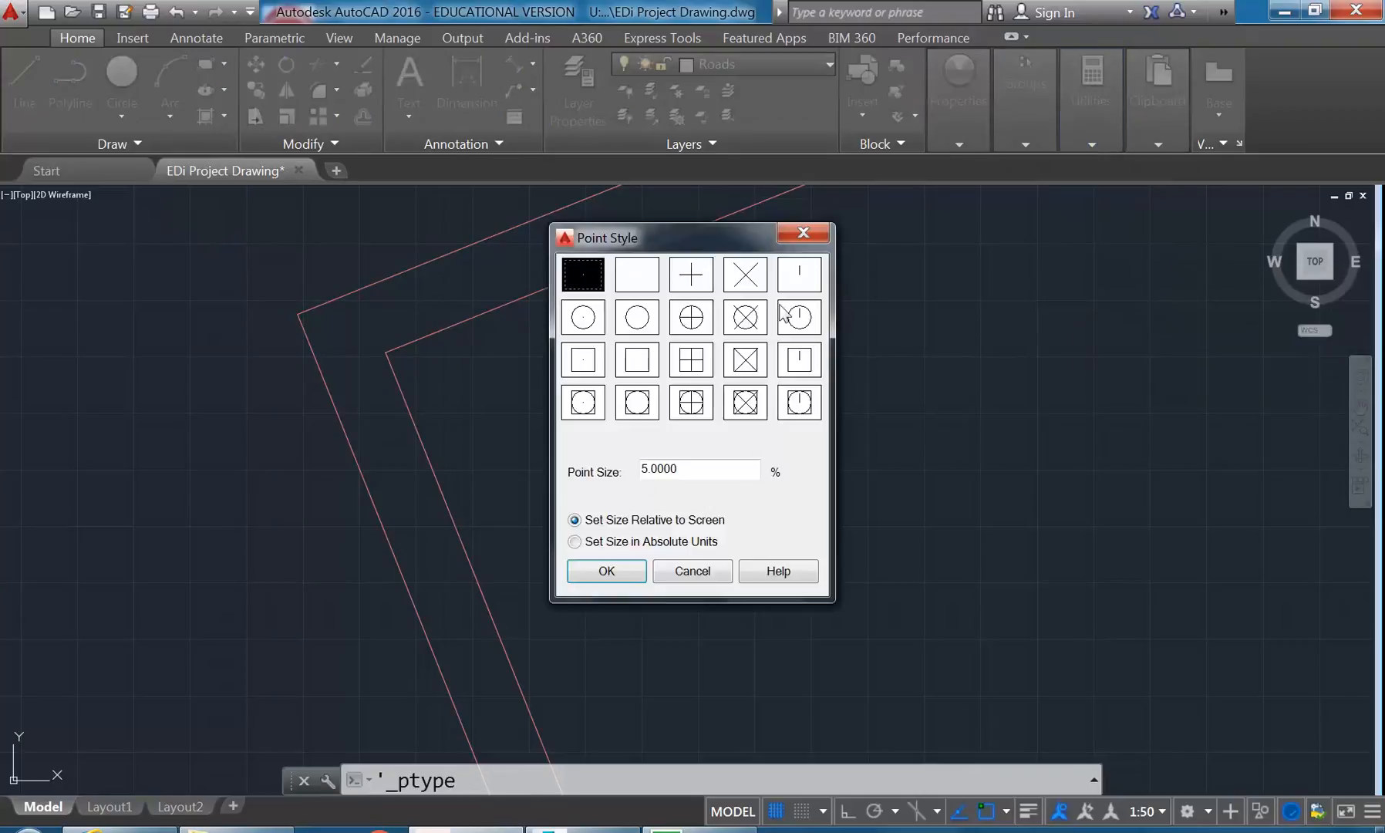
pyautogui.click(742, 278)
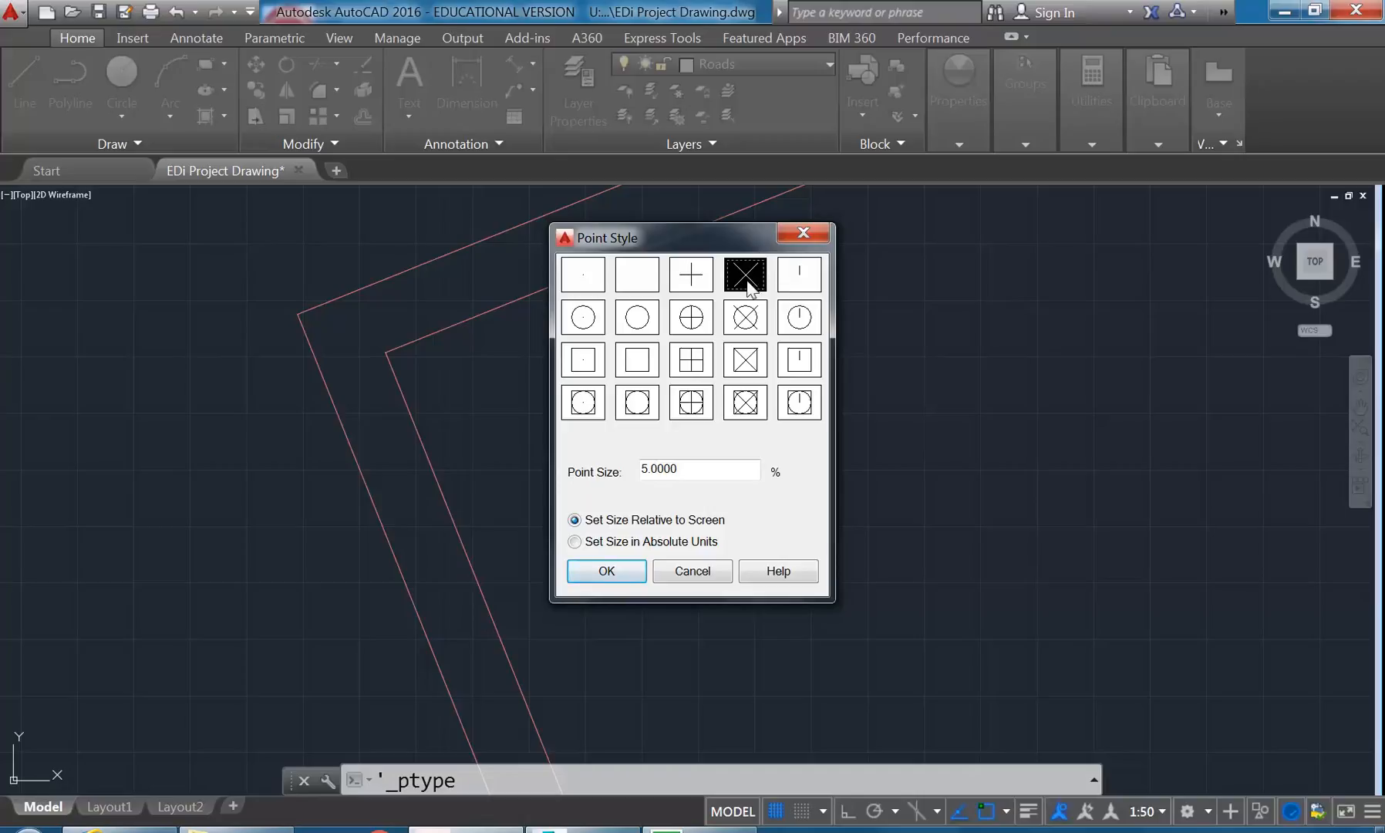
pyautogui.click(606, 572)
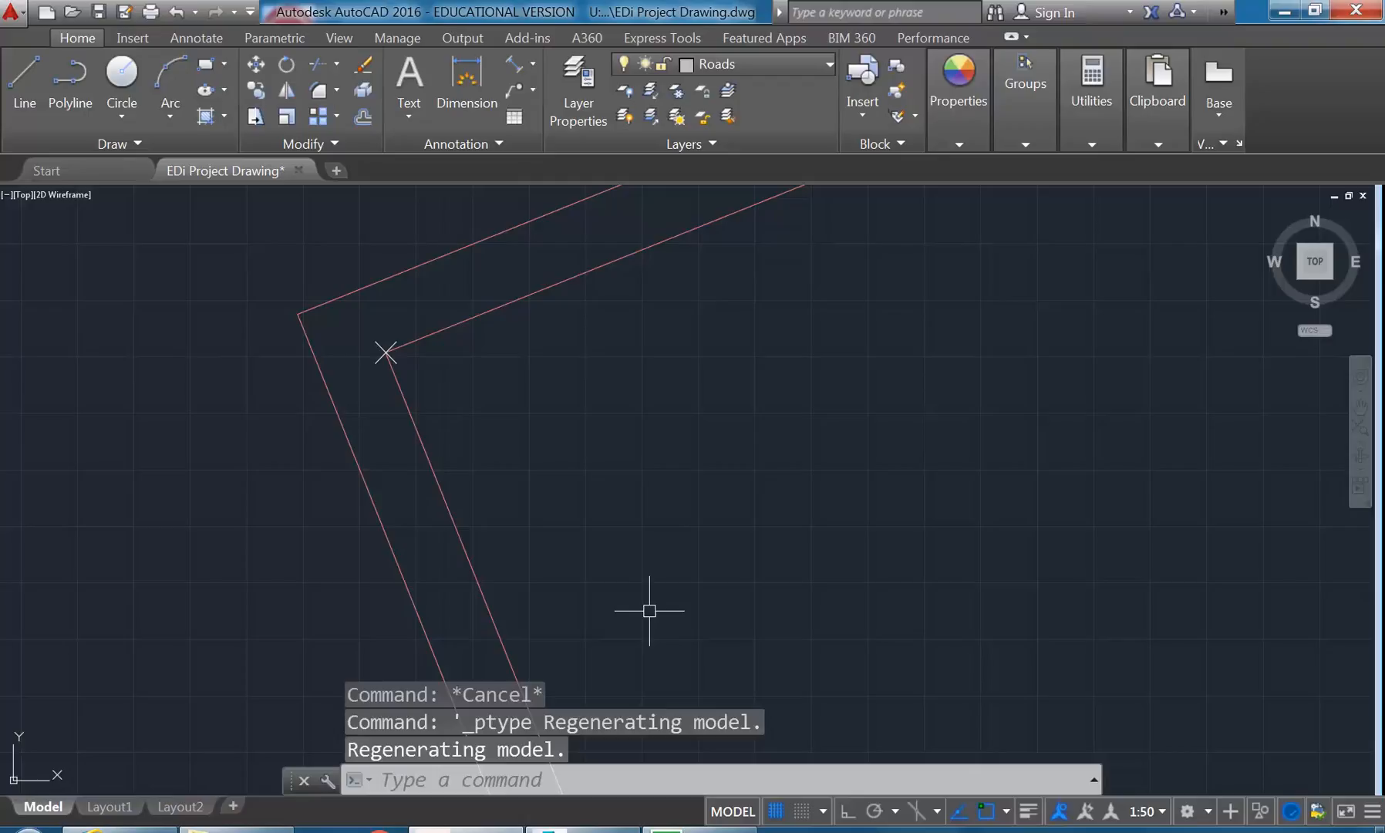
# - Regenerate the model at a wide view and again close to the corner point to compare the marker's displayed size
pyautogui.scroll(-12, 575, 501)
pyautogui.moveTo(597, 503)
pyautogui.mouseDown(button='middle')
pyautogui.moveTo(518, 457)
pyautogui.moveTo(467, 471)
pyautogui.moveTo(500, 521)
pyautogui.mouseUp(button='middle')
pyautogui.scroll(8, 456, 472)
pyautogui.scroll(4, 455, 473)
pyautogui.moveTo(442, 440); pyautogui.dragTo(680, 522, button='middle')
pyautogui.scroll(4, 532, 415)
pyautogui.scroll(-5, 498, 405)
pyautogui.scroll(-5, 616, 484)
pyautogui.write('re')
pyautogui.press('Return')
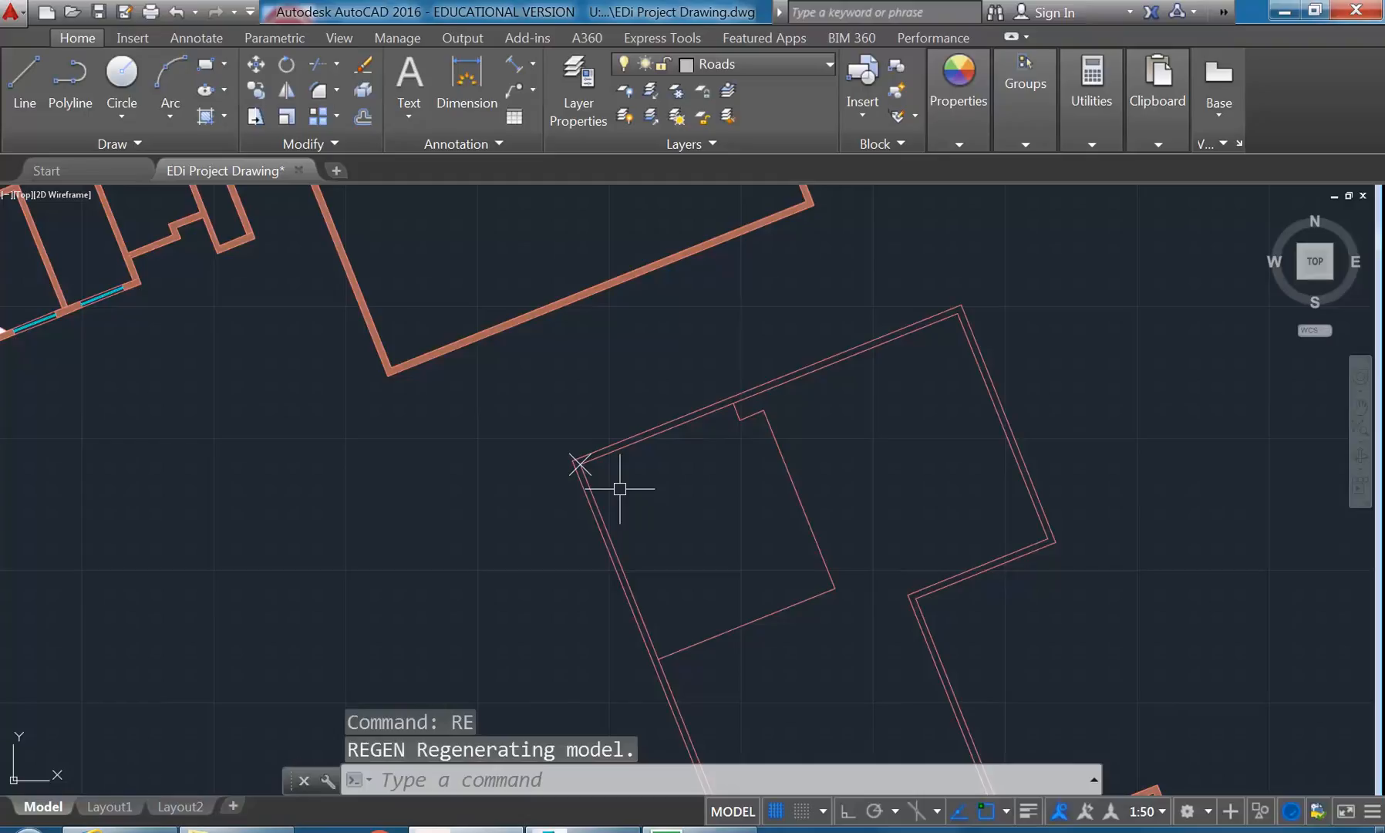
pyautogui.scroll(5, 620, 488)
pyautogui.moveTo(462, 441); pyautogui.dragTo(479, 459, button='middle')
pyautogui.write('re')
pyautogui.press('Return')
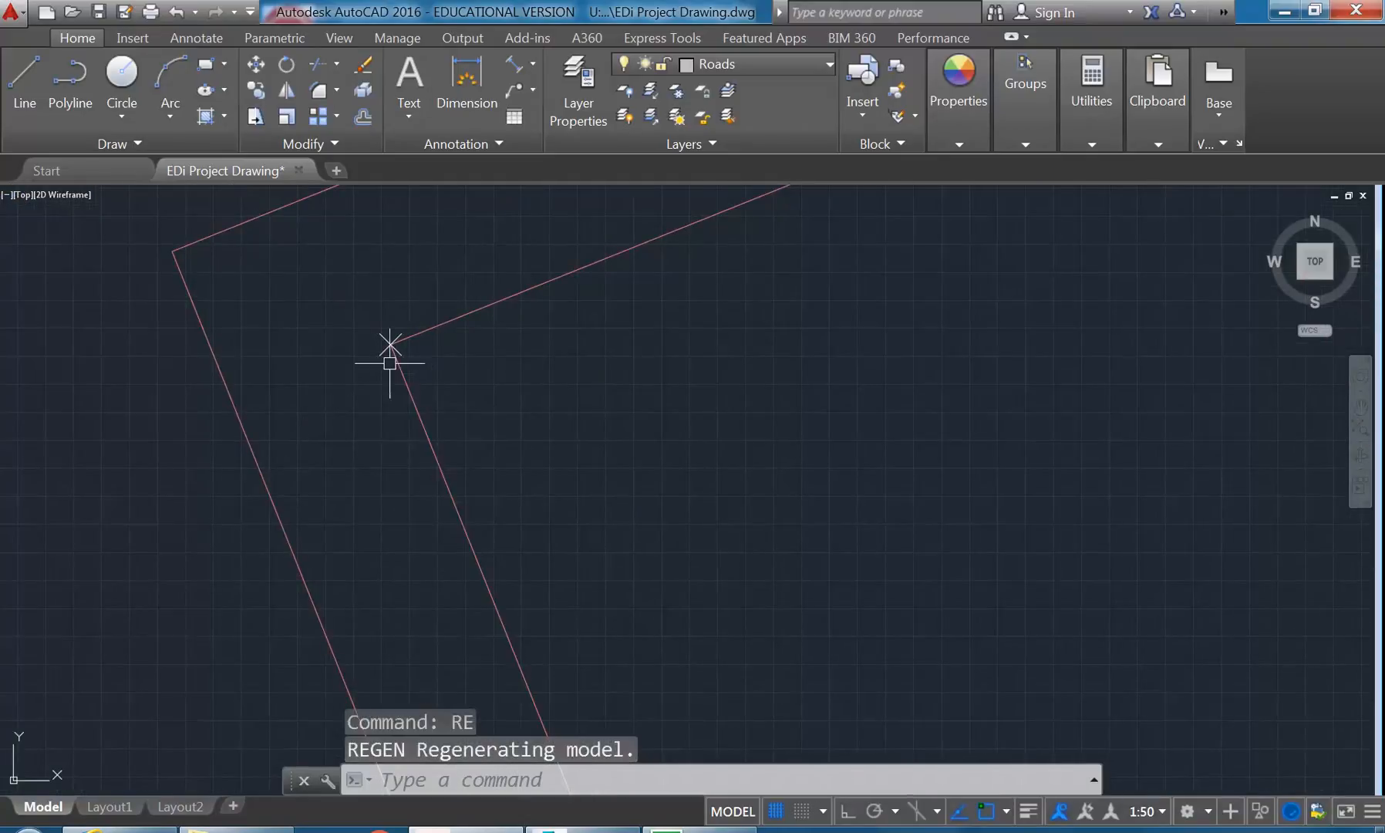
# - Switch the point style to a size in absolute units and set the point size to 50 units
pyautogui.click(1091, 95)
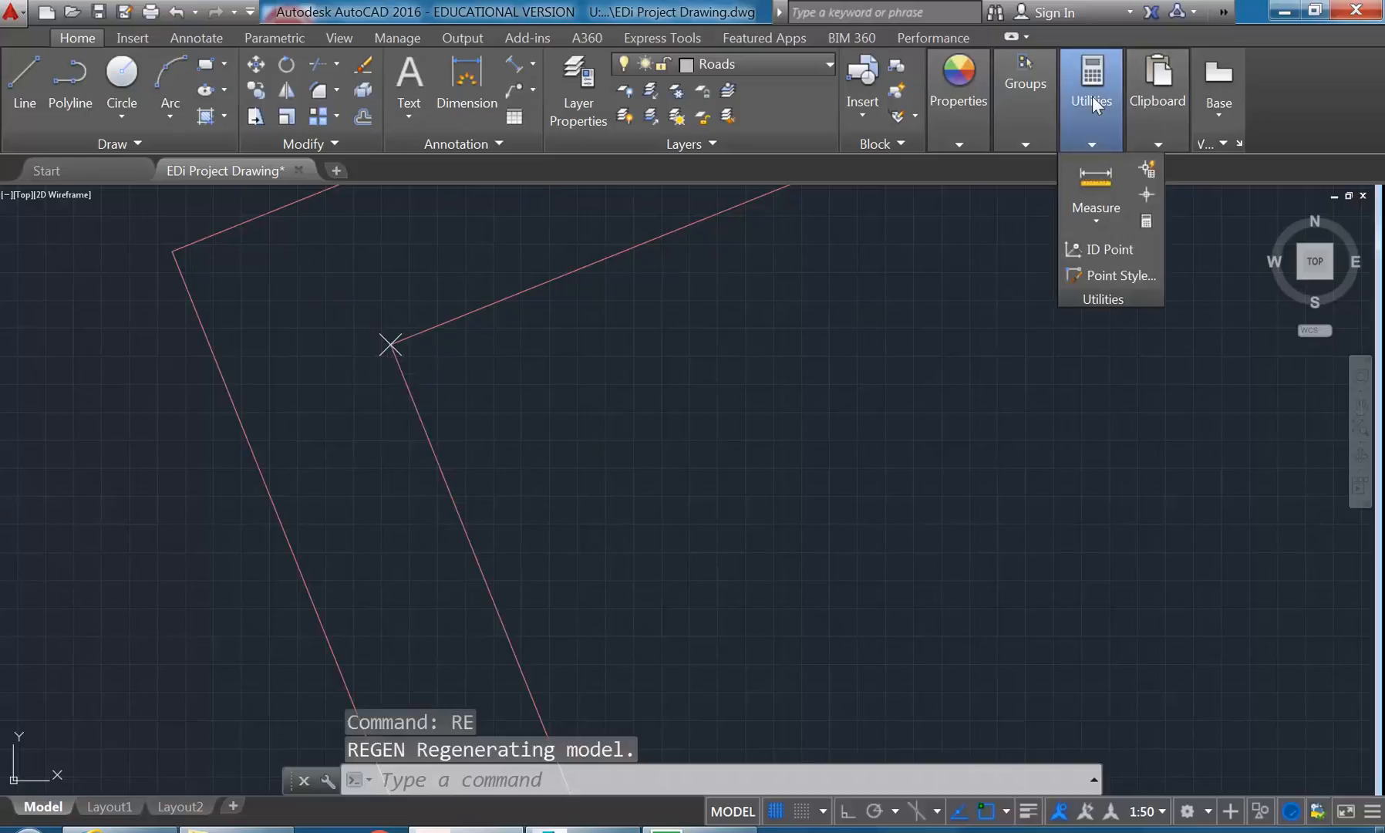
pyautogui.click(1094, 276)
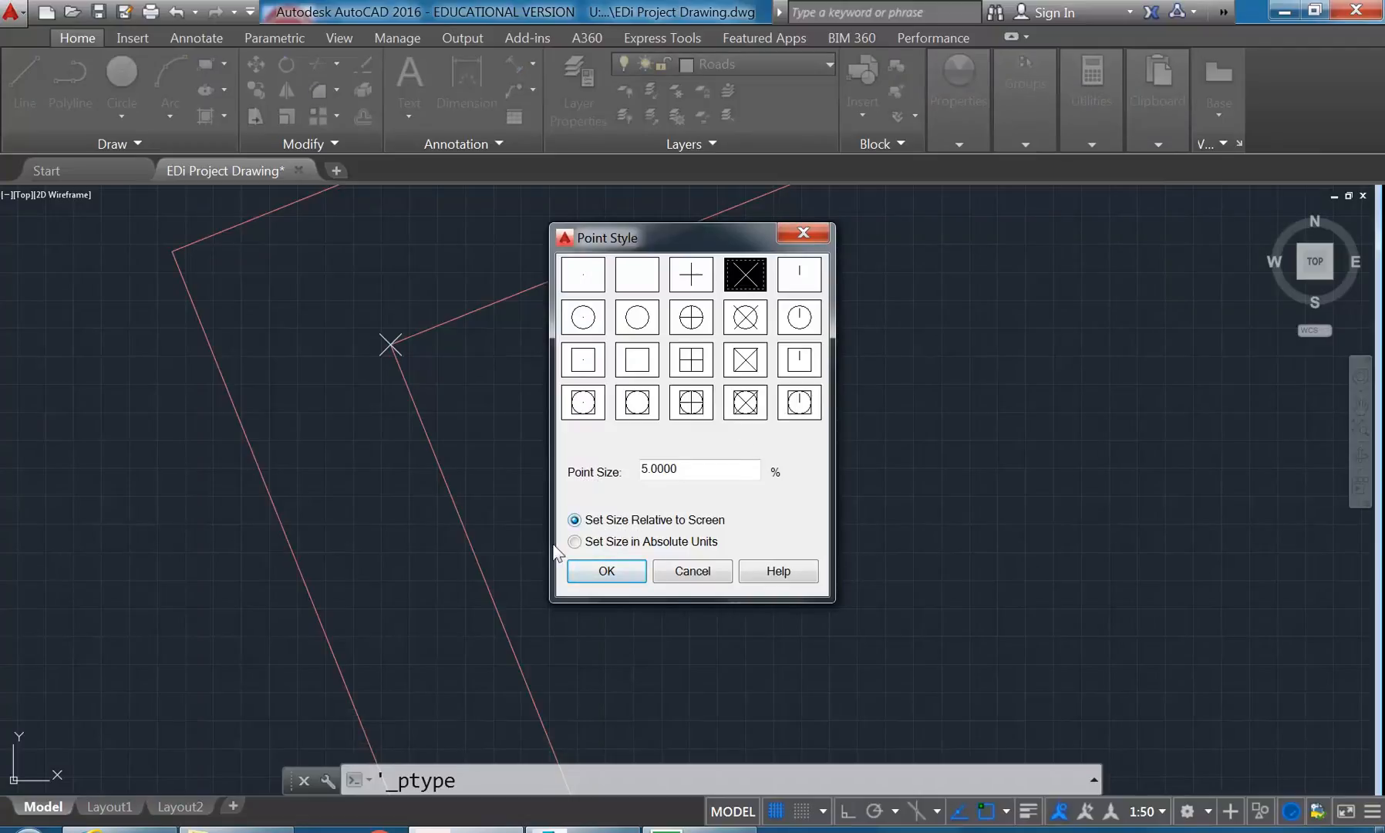
pyautogui.click(590, 541)
pyautogui.moveTo(680, 468); pyautogui.dragTo(603, 475)
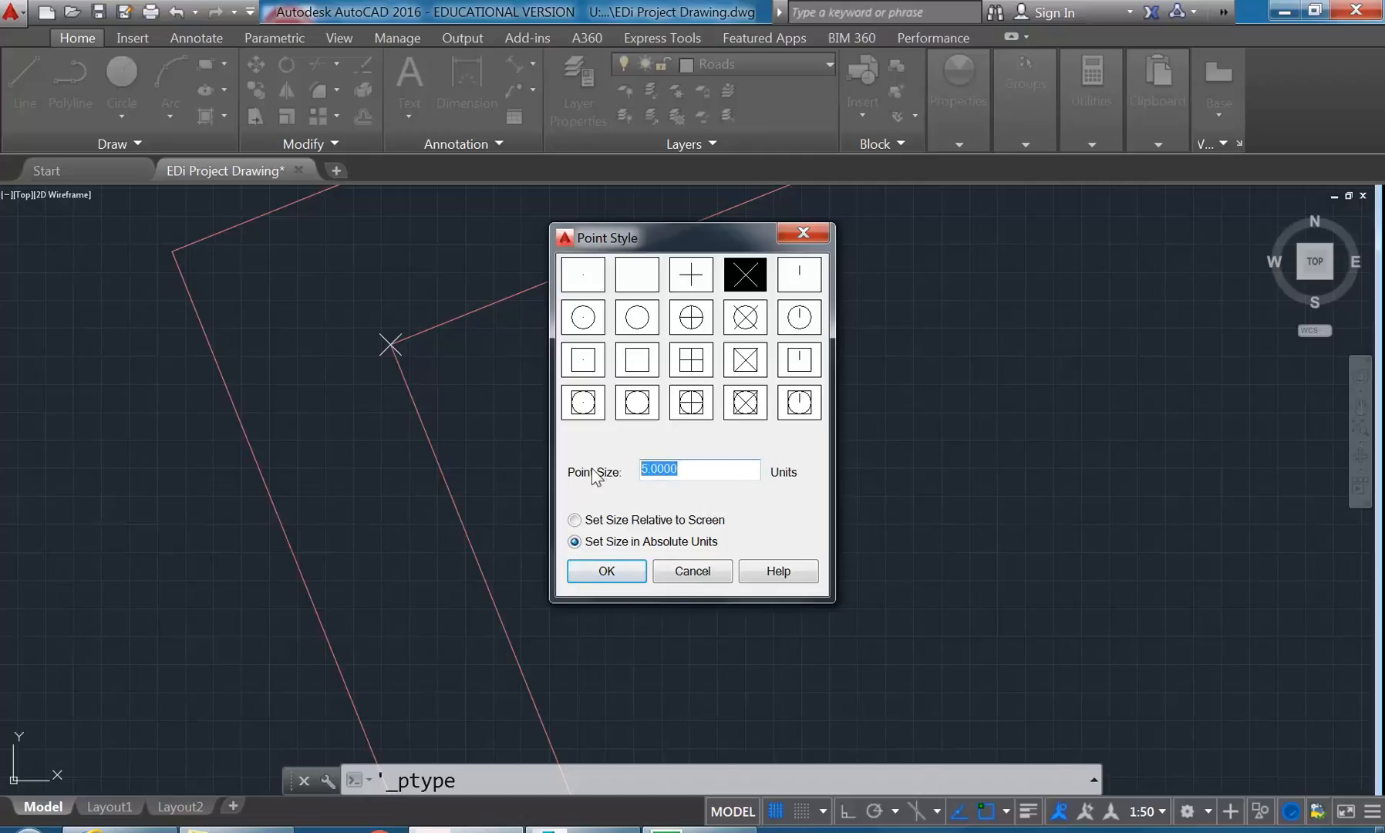
pyautogui.write('50')
pyautogui.click(608, 572)
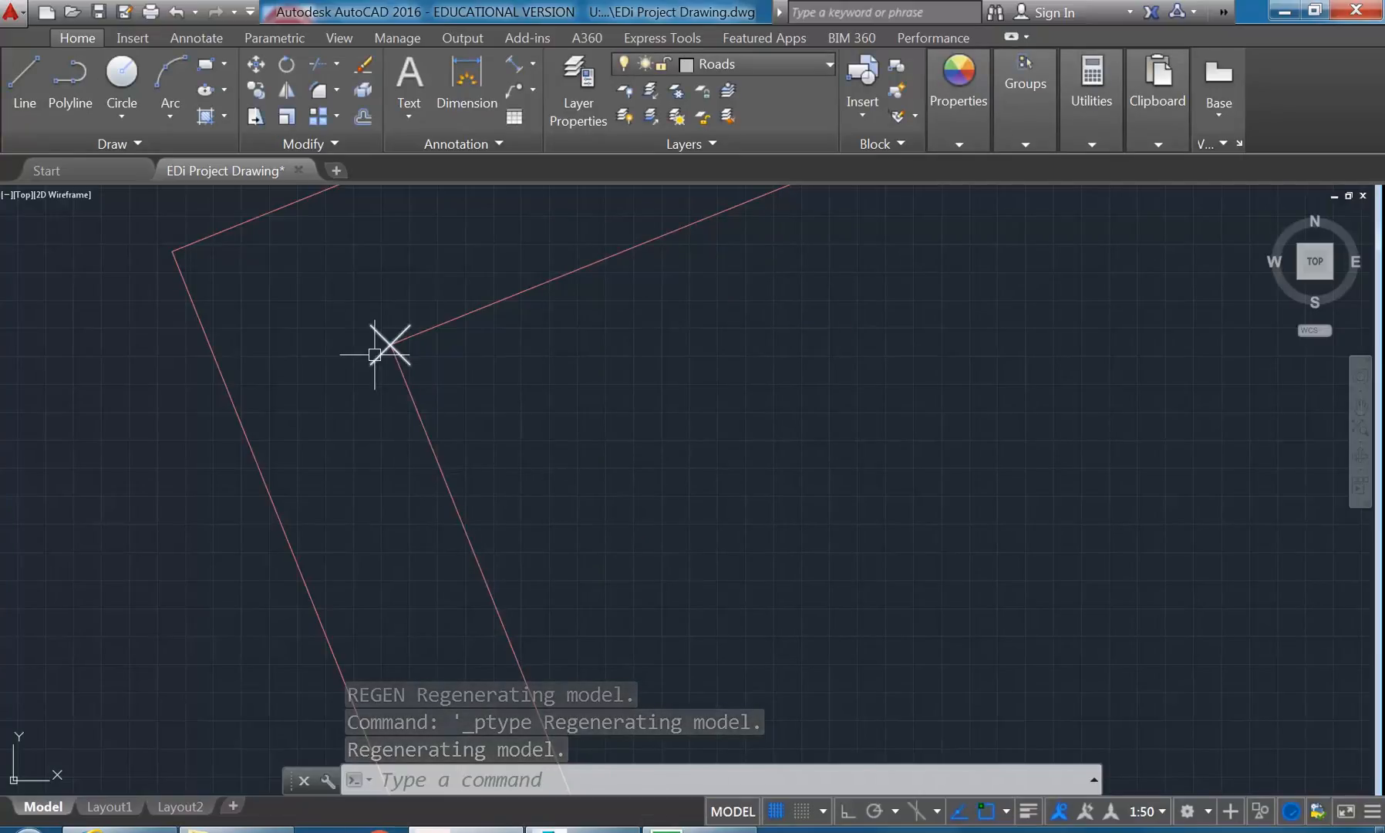
# - Set the point style's size to 100 units
pyautogui.scroll(-10, 375, 355)
pyautogui.scroll(5, 462, 397)
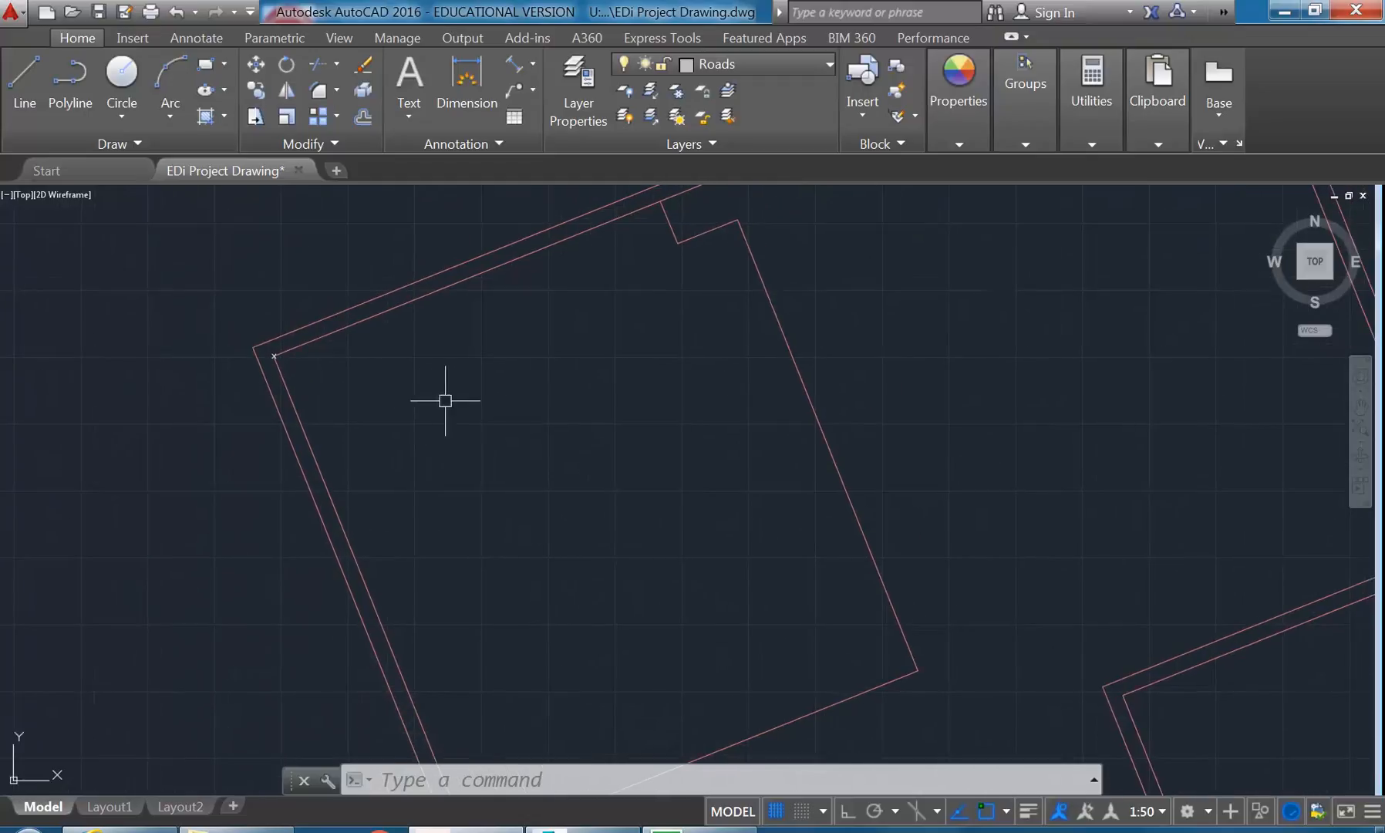
pyautogui.scroll(-4, 462, 408)
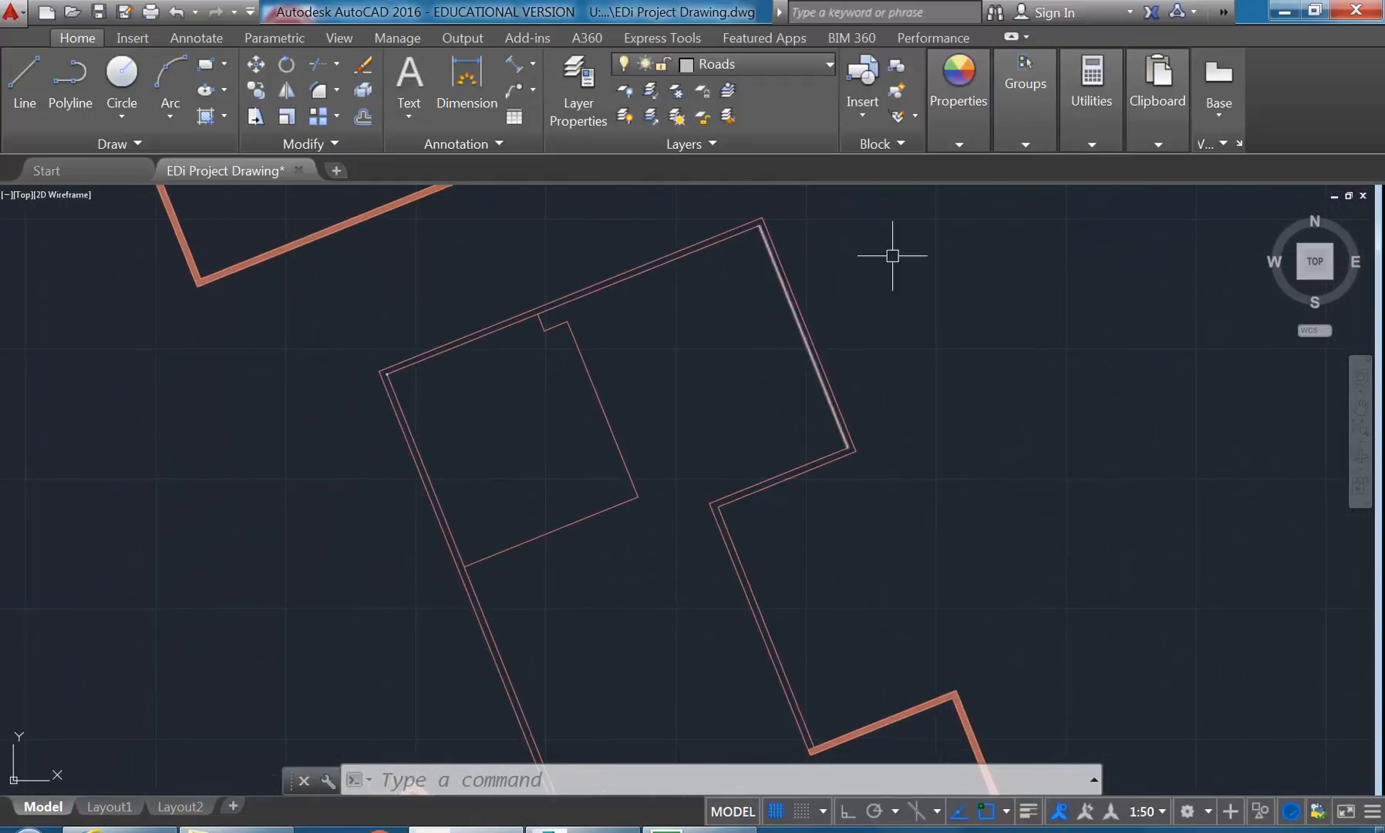
pyautogui.click(1079, 118)
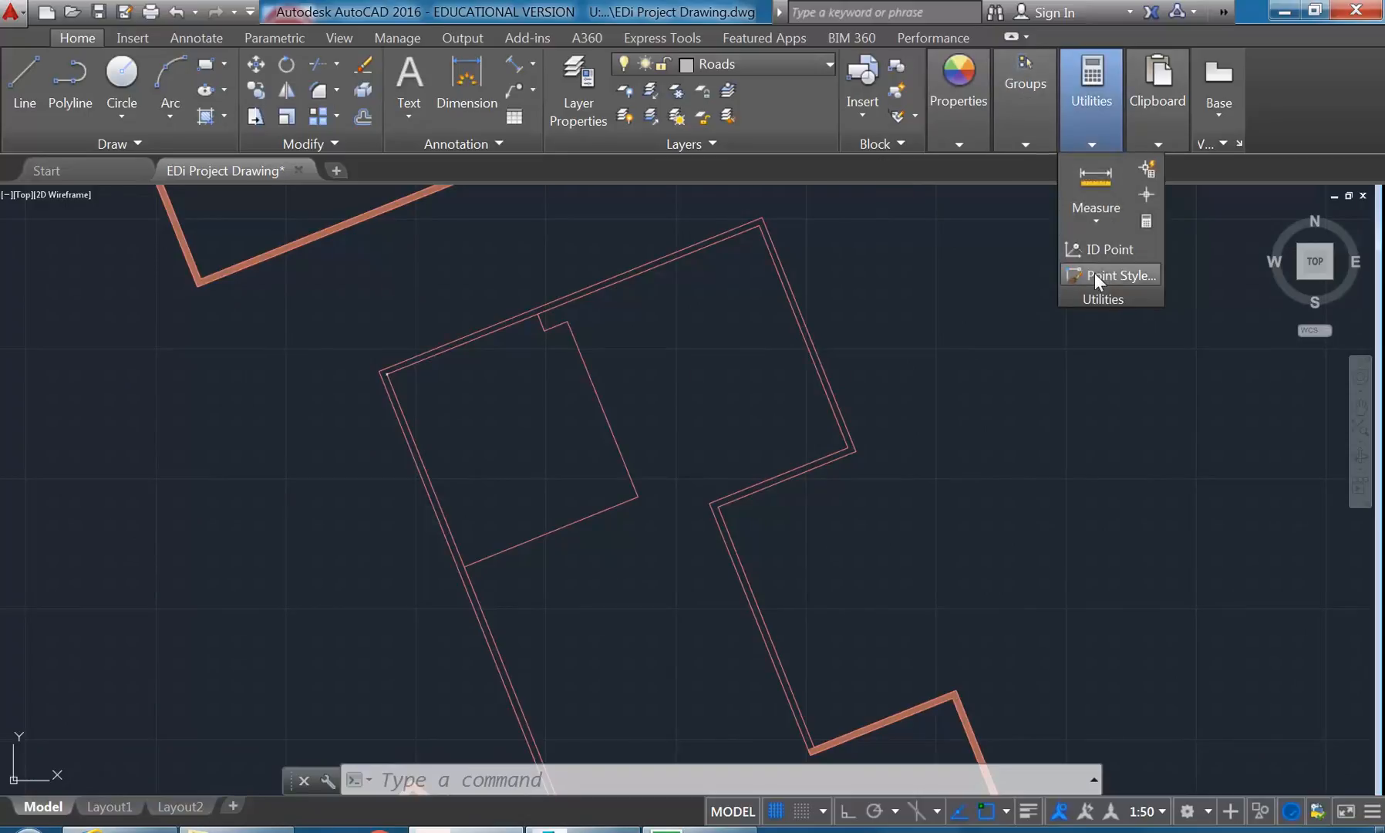
pyautogui.click(1114, 275)
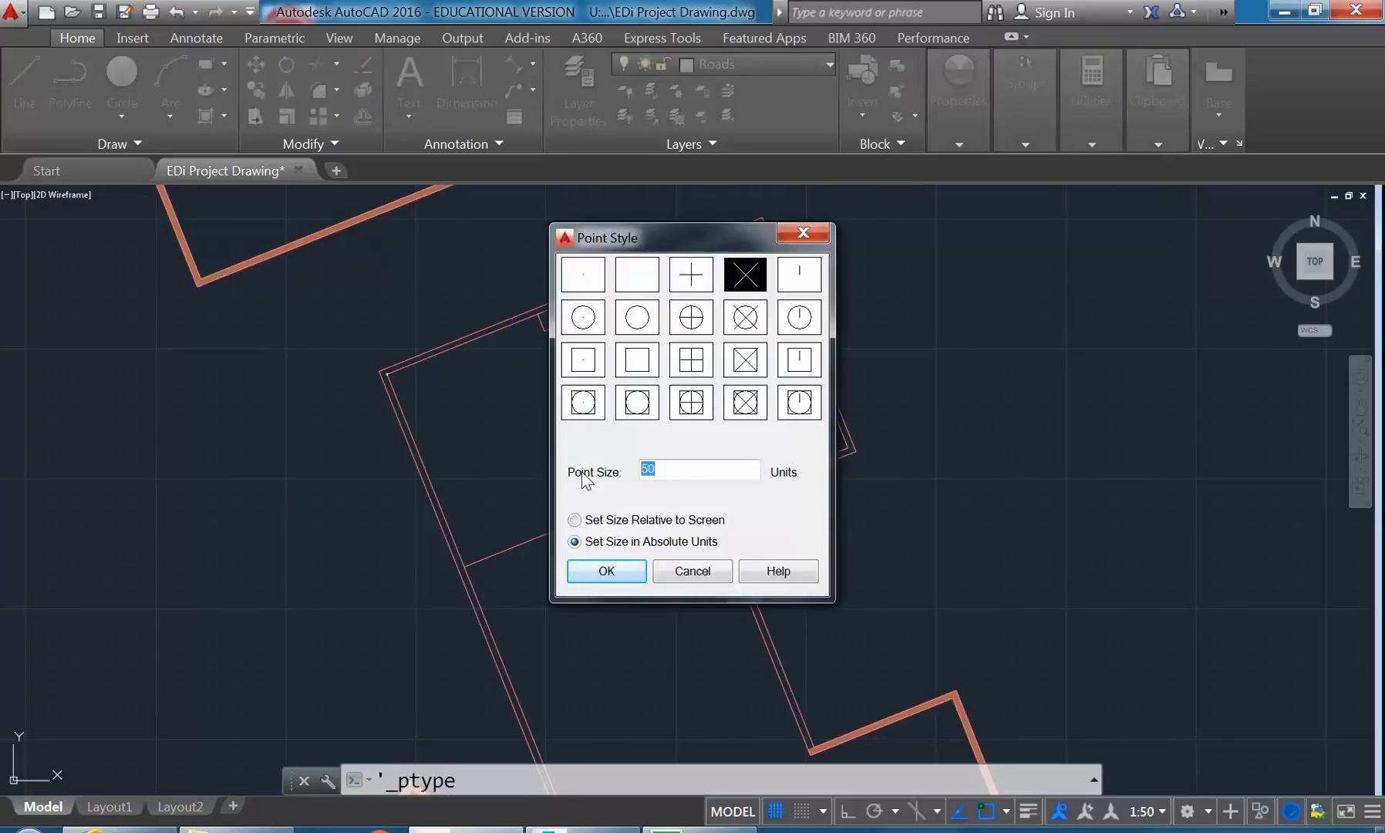
pyautogui.write('100')
pyautogui.click(610, 568)
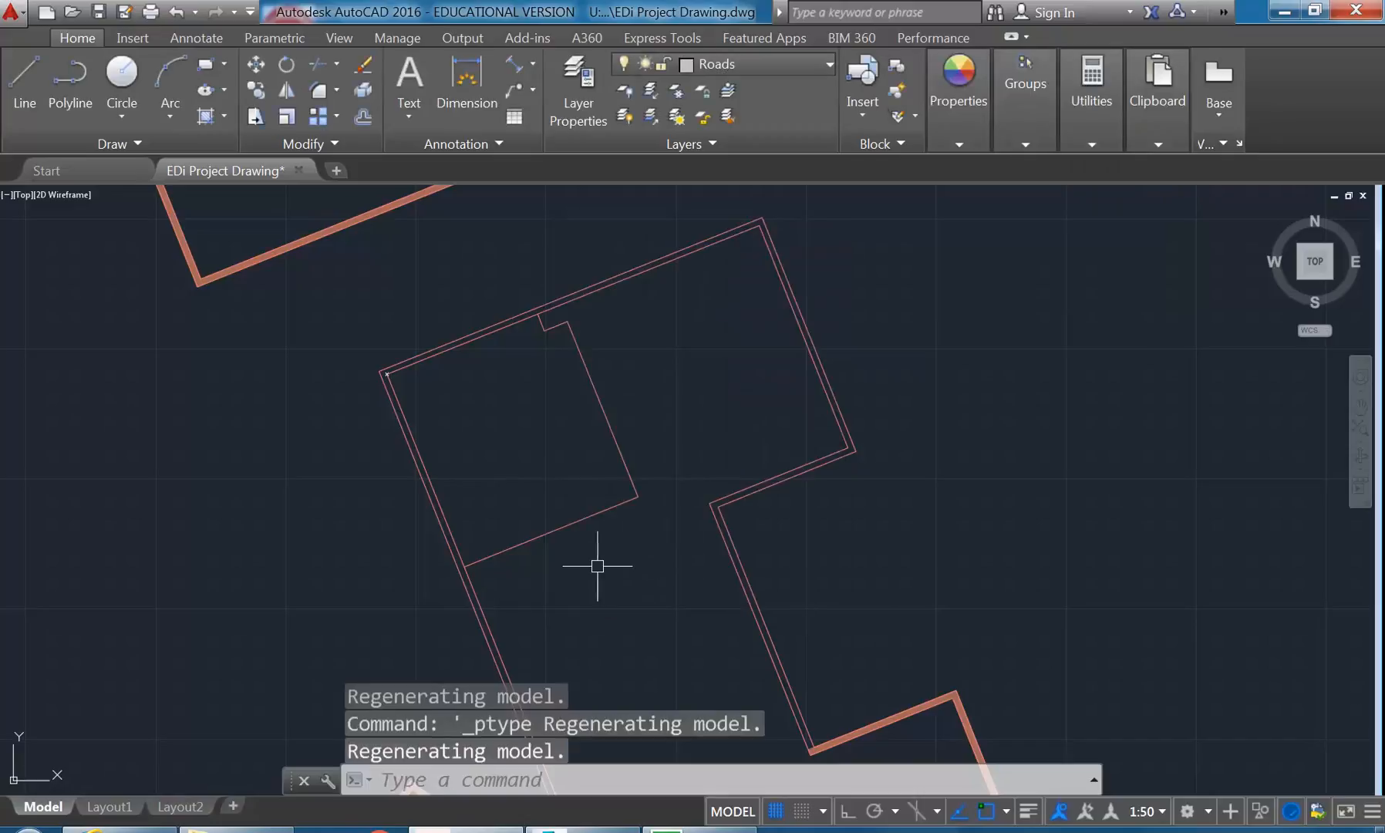
# - Examine the resized corner marker up close and in relation to the room's partition lines
pyautogui.scroll(2, 309, 330)
pyautogui.moveTo(412, 388); pyautogui.dragTo(294, 315, button='middle')
pyautogui.moveTo(454, 398); pyautogui.dragTo(246, 346, button='middle')
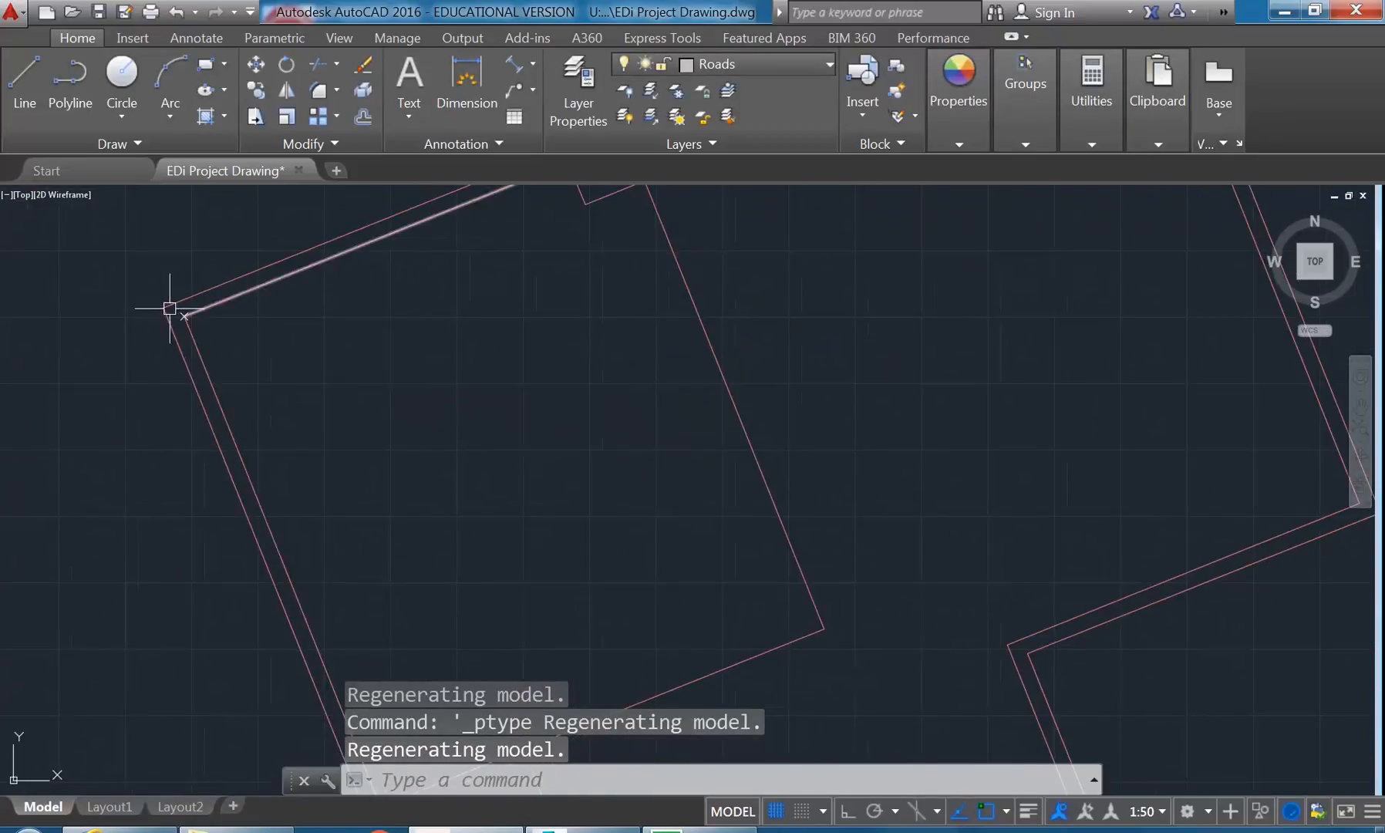
pyautogui.moveTo(186, 313)
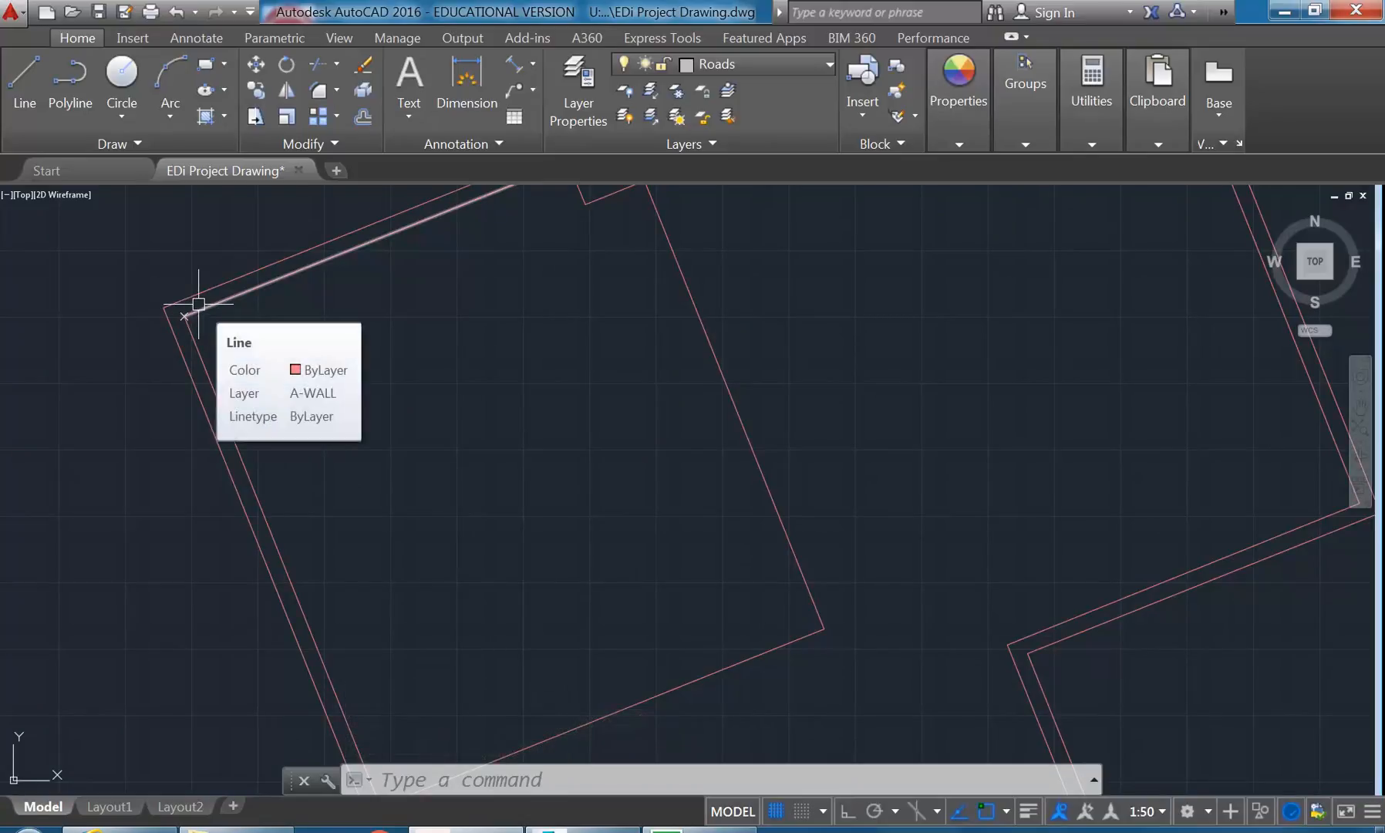
pyautogui.moveTo(379, 467); pyautogui.dragTo(441, 402, button='middle')
pyautogui.scroll(-2, 441, 402)
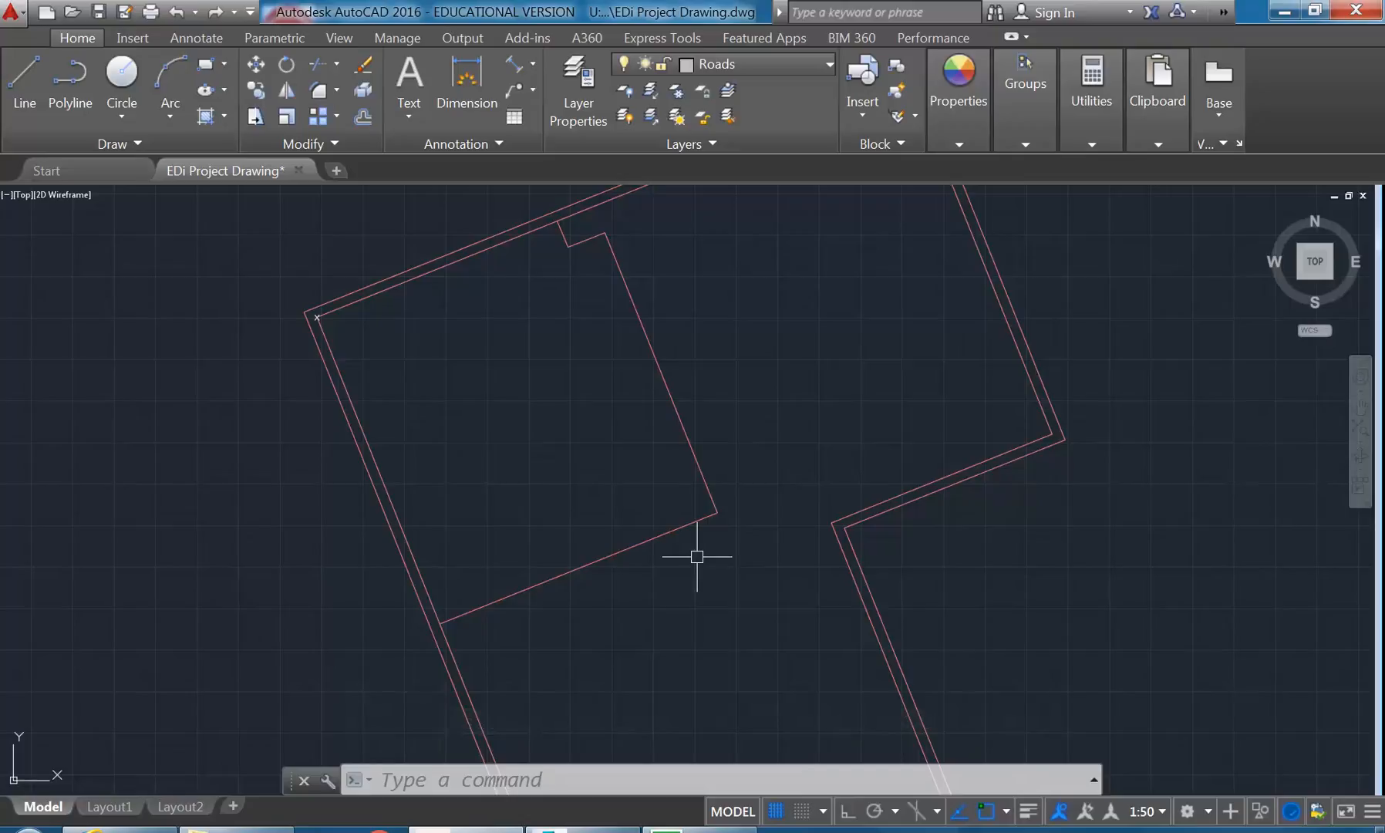
pyautogui.moveTo(619, 424); pyautogui.dragTo(638, 475, button='middle')
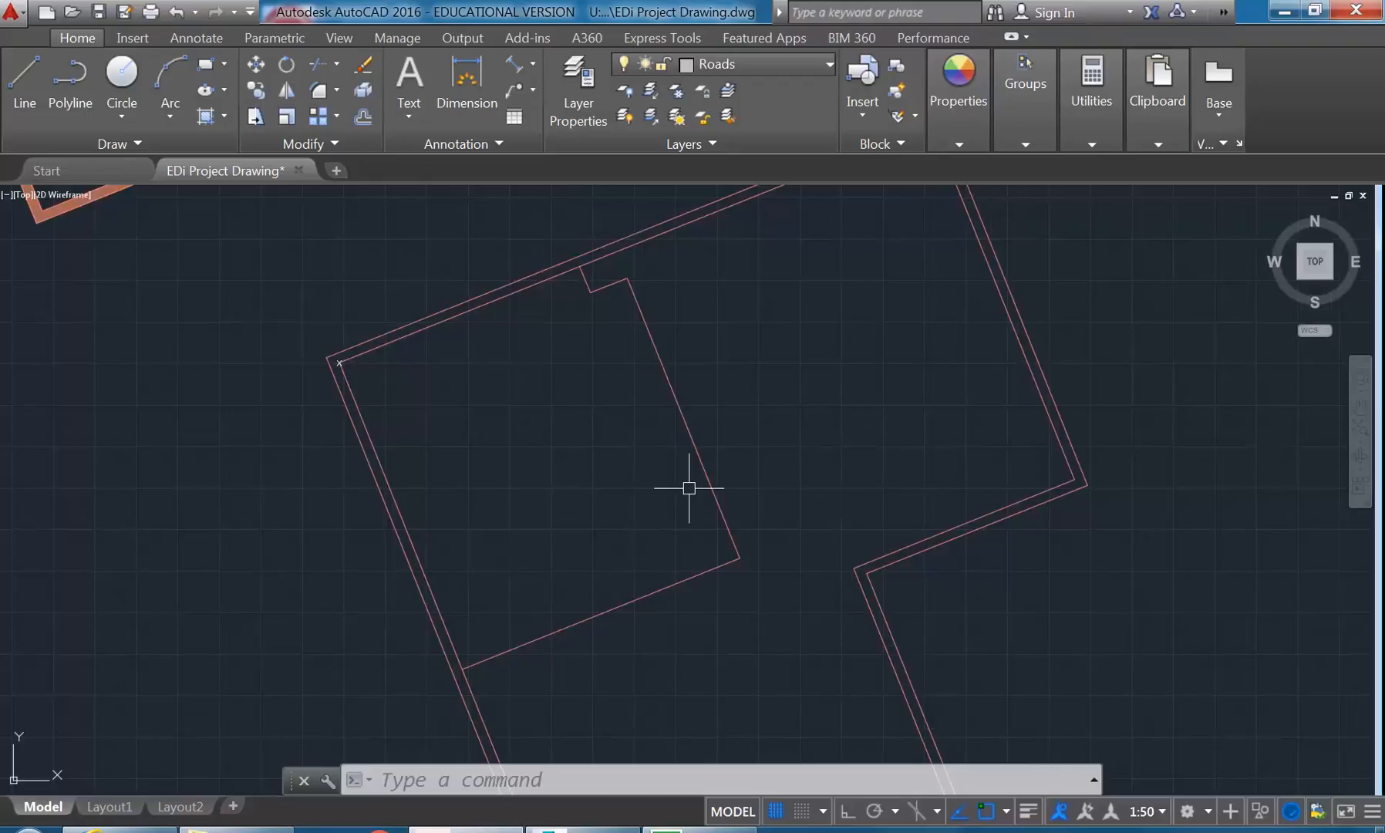
# - Offset the room's lower partition line 130 units towards the inside of the room
pyautogui.moveTo(685, 486); pyautogui.dragTo(664, 489, button='middle')
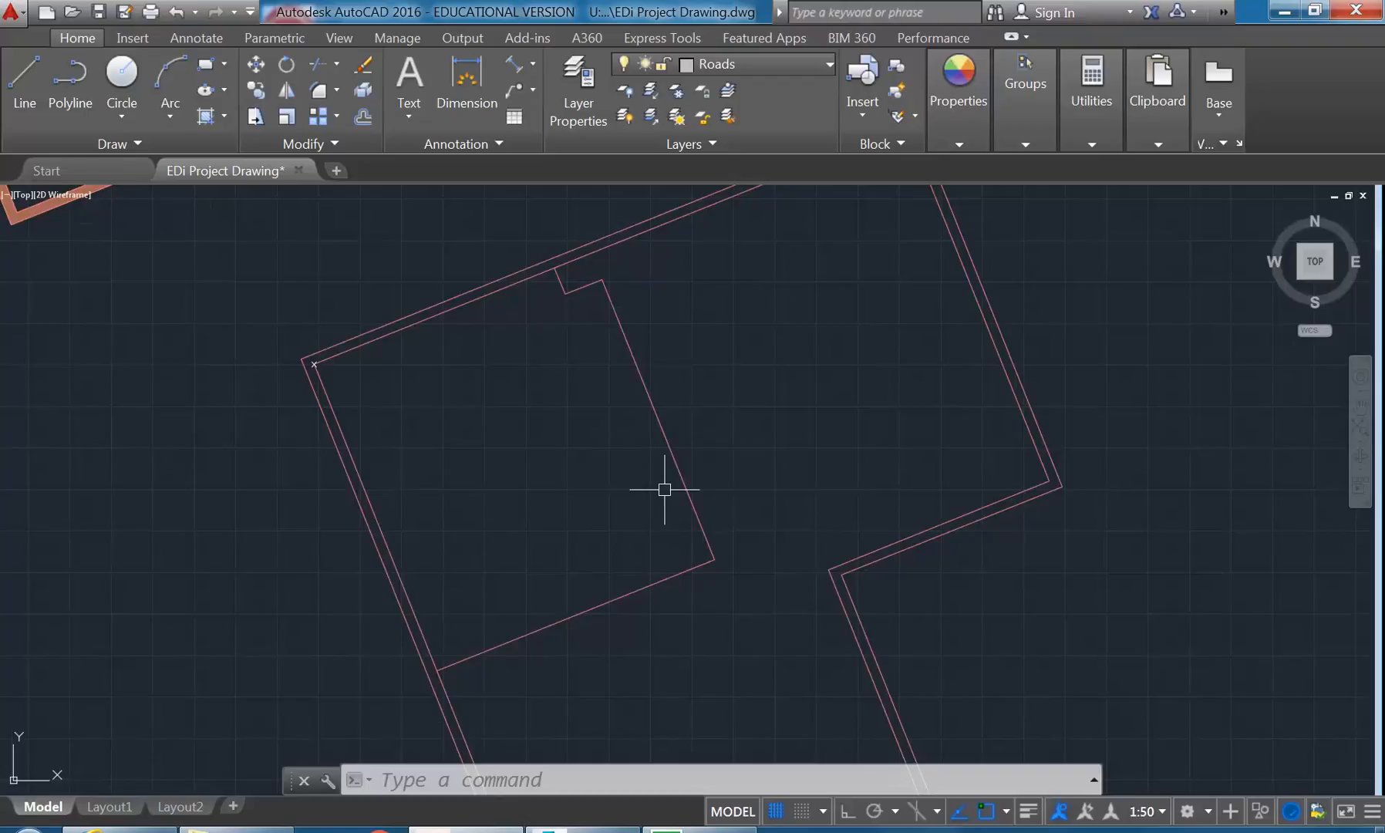
pyautogui.moveTo(664, 489)
pyautogui.mouseDown(button='middle')
pyautogui.moveTo(696, 521)
pyautogui.moveTo(702, 461)
pyautogui.mouseUp(button='middle')
pyautogui.scroll(2, 726, 548)
pyautogui.moveTo(726, 548); pyautogui.dragTo(733, 549, button='middle')
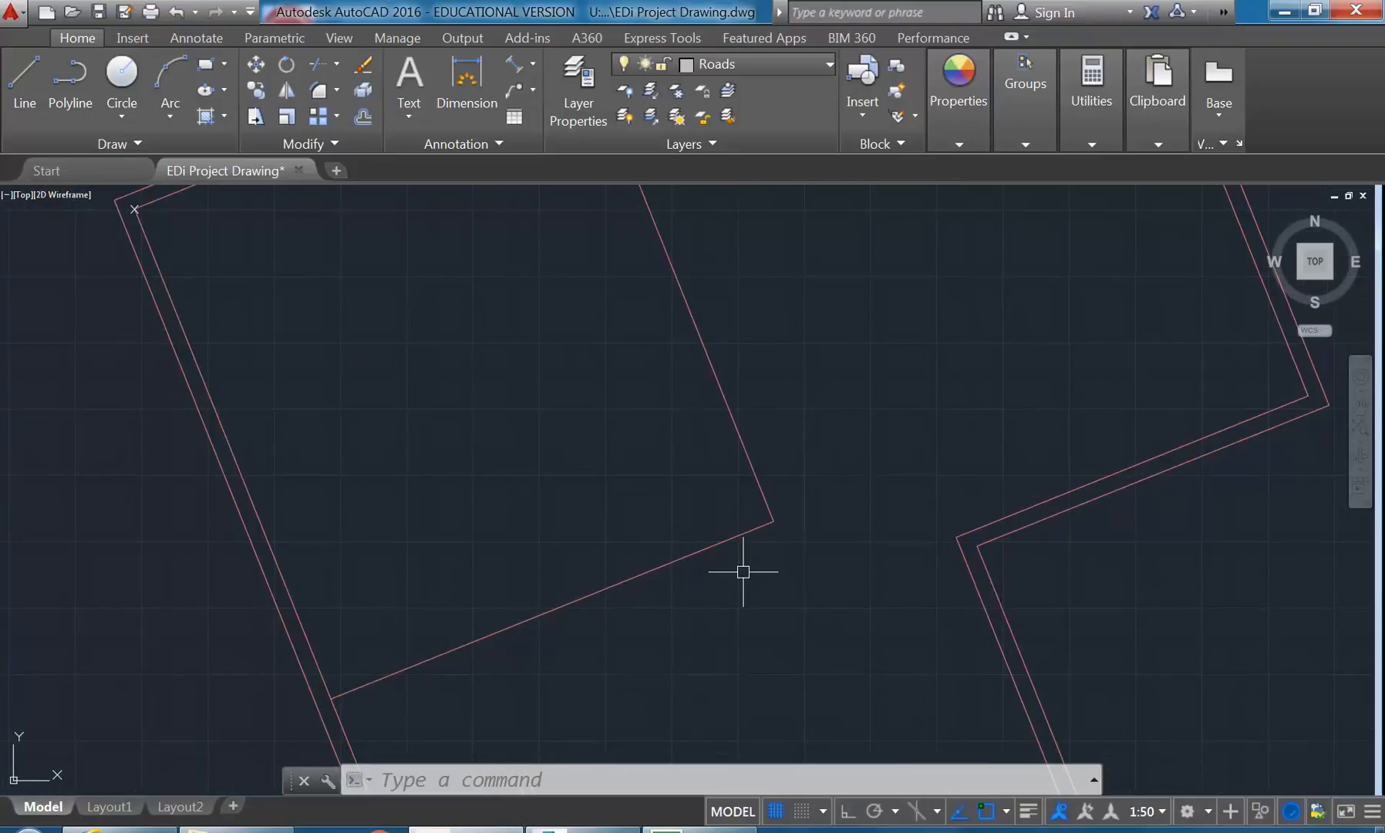
pyautogui.scroll(2, 721, 509)
pyautogui.moveTo(717, 504); pyautogui.dragTo(649, 557, button='middle')
pyautogui.scroll(2, 649, 553)
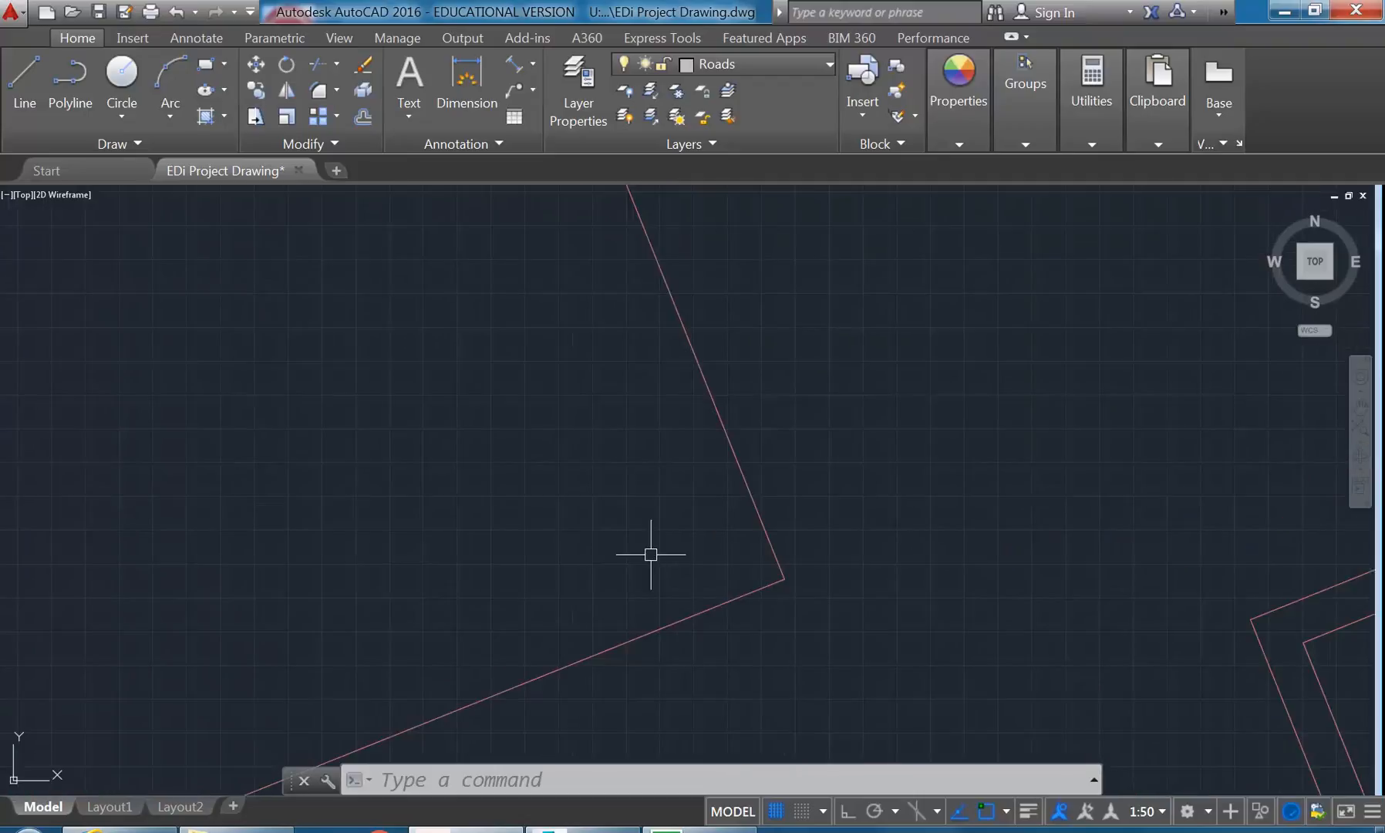
pyautogui.click(362, 116)
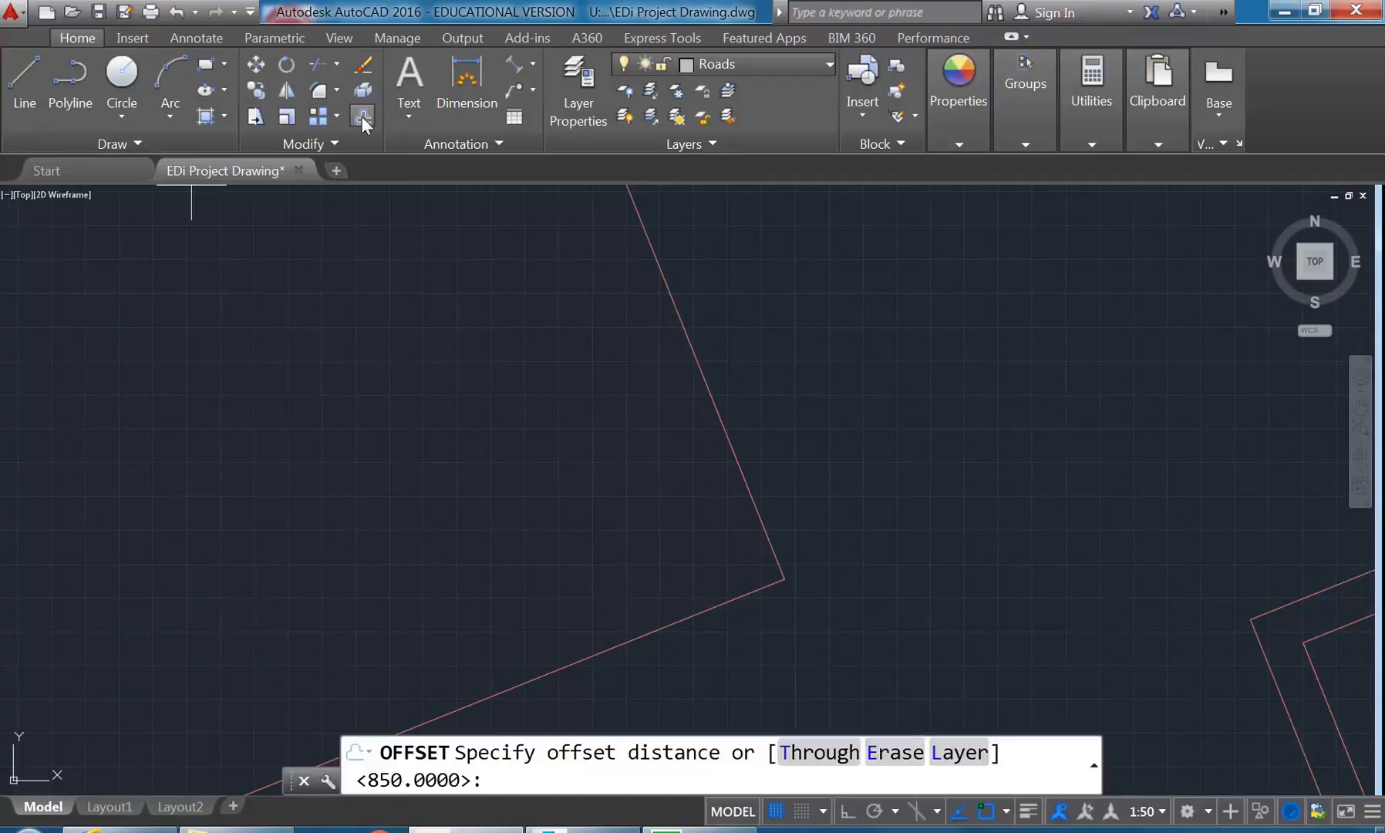
pyautogui.moveTo(542, 464); pyautogui.dragTo(511, 451, button='middle')
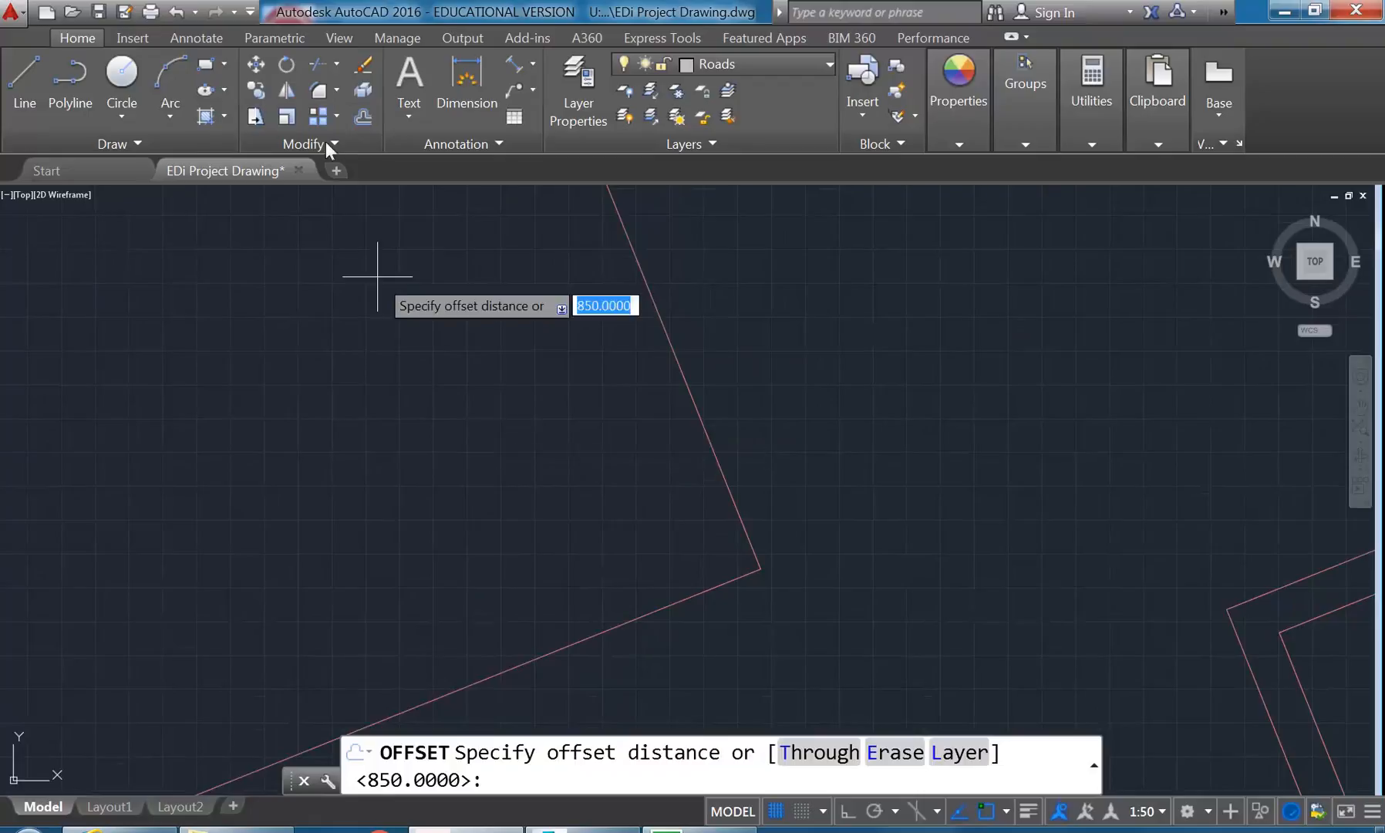
pyautogui.write('130')
pyautogui.press('Return')
pyautogui.click(705, 585)
pyautogui.click(674, 511)
pyautogui.rightClick(623, 482)
pyautogui.click(645, 491)
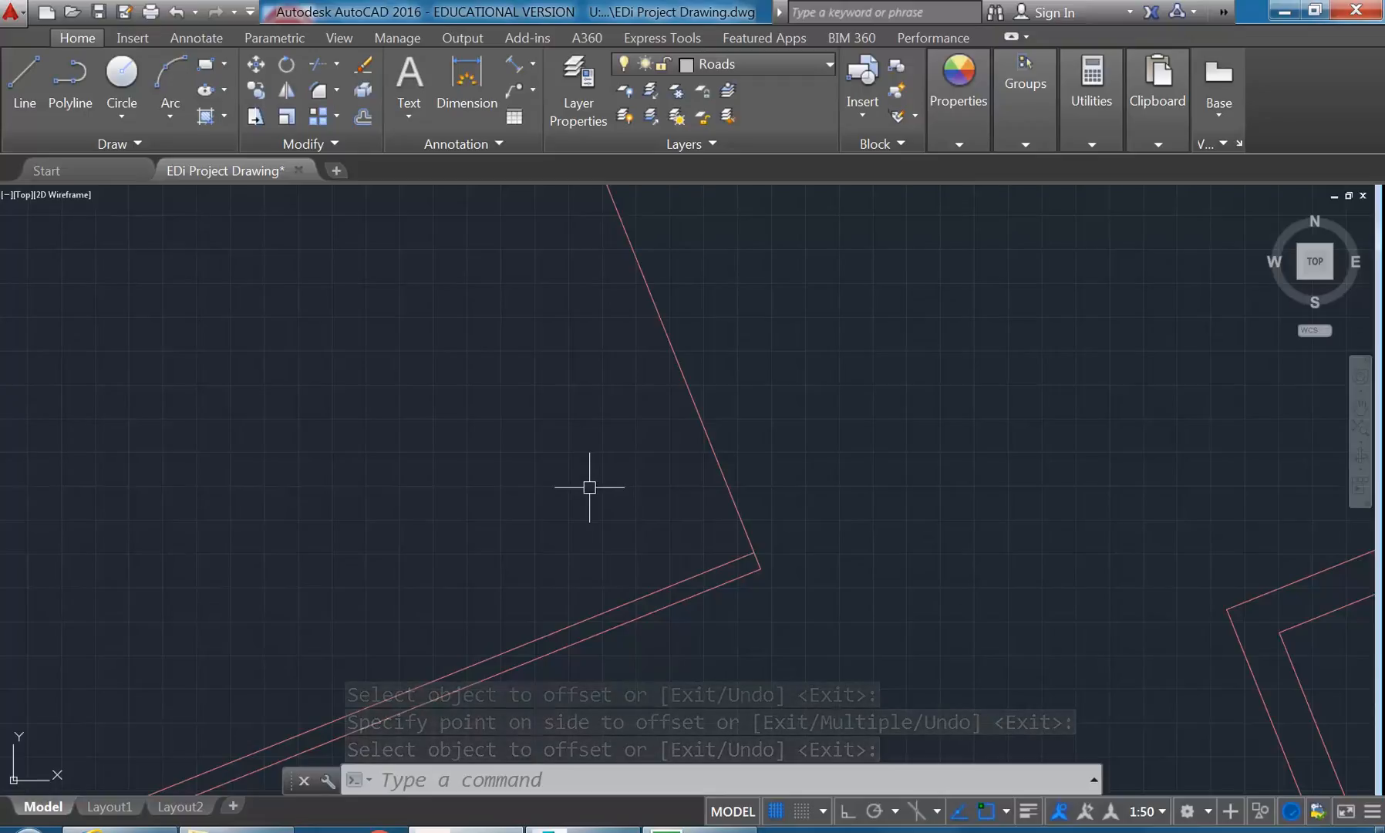
# - Offset the room's long right-hand partition line 150 units towards the outside of the room
pyautogui.click(364, 115)
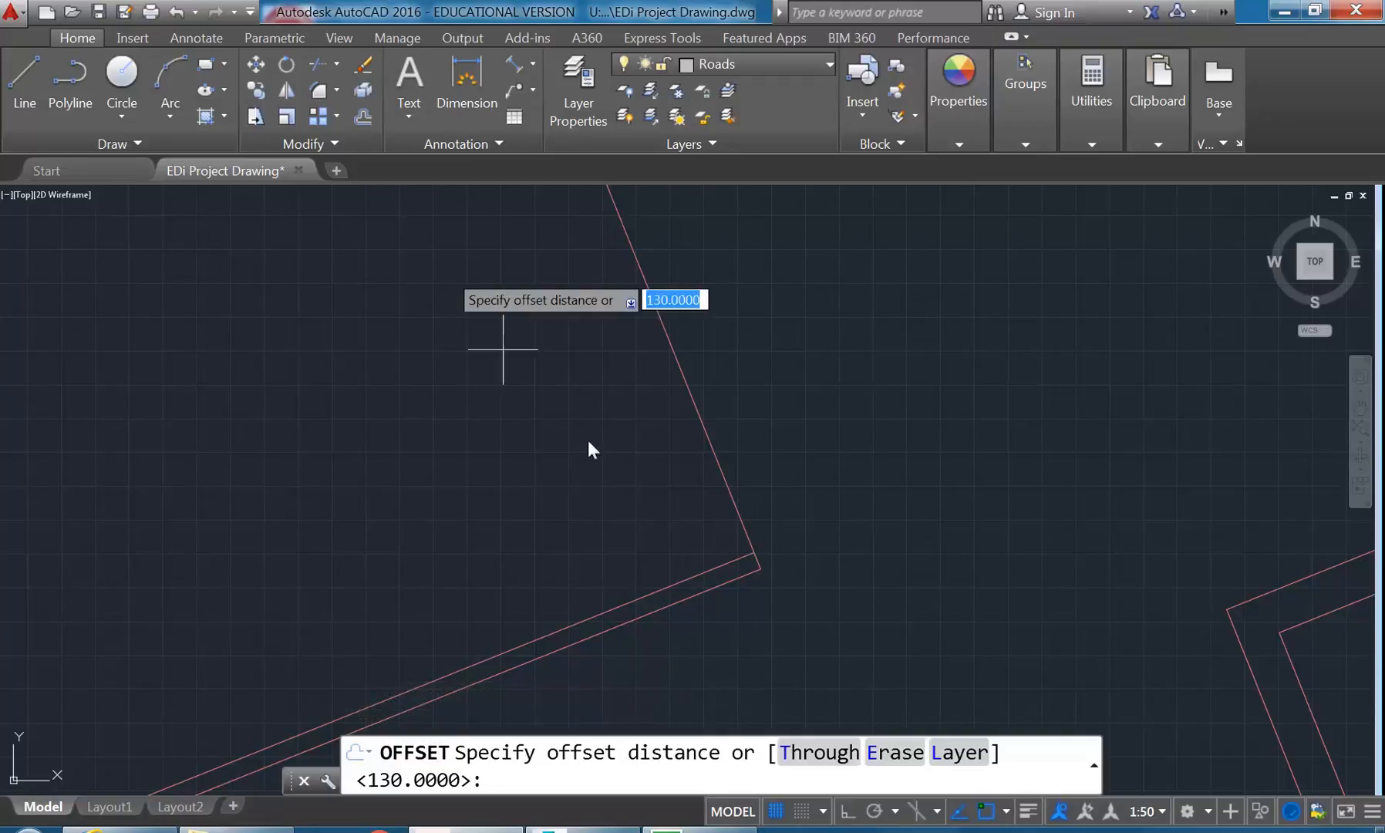
pyautogui.scroll(2, 606, 490)
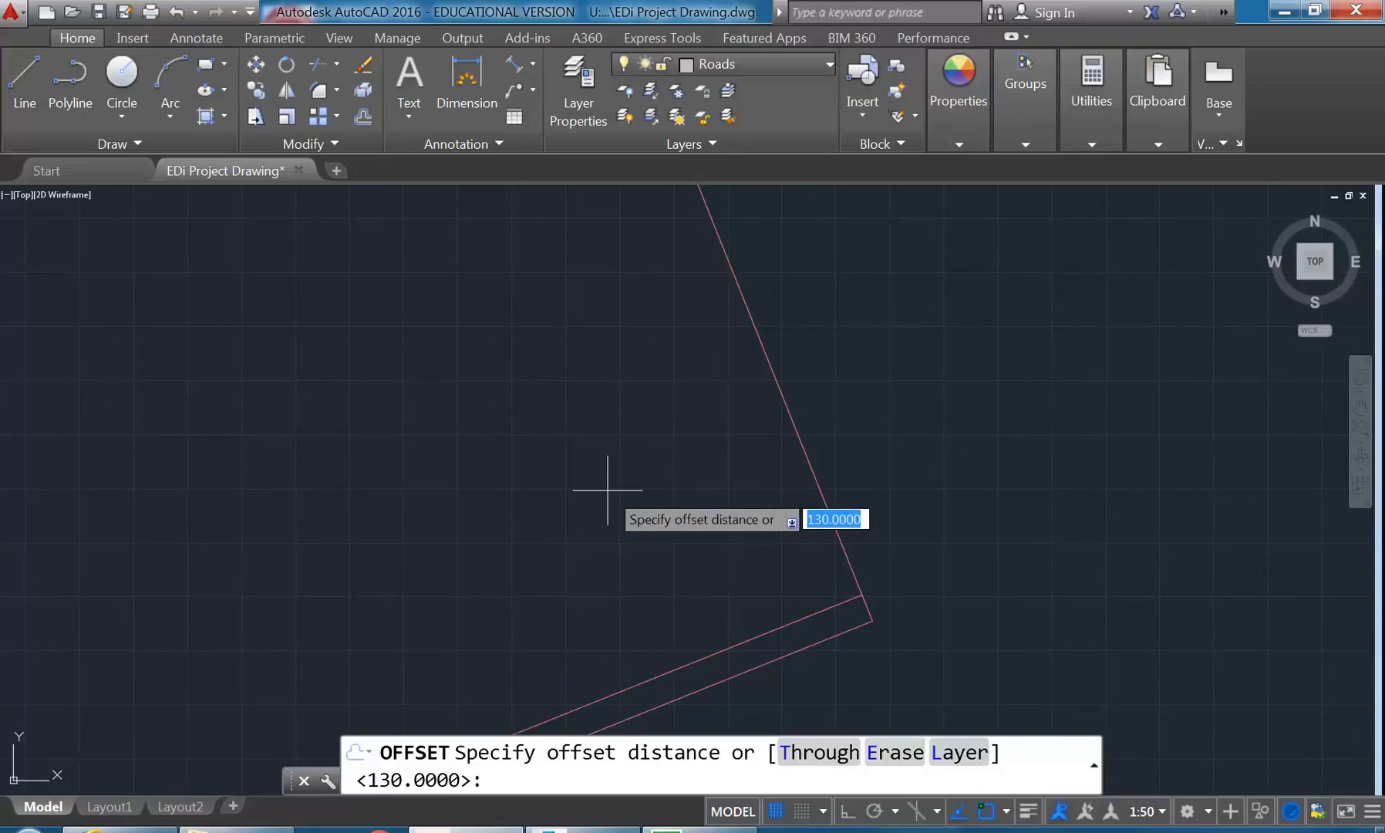
pyautogui.write('150')
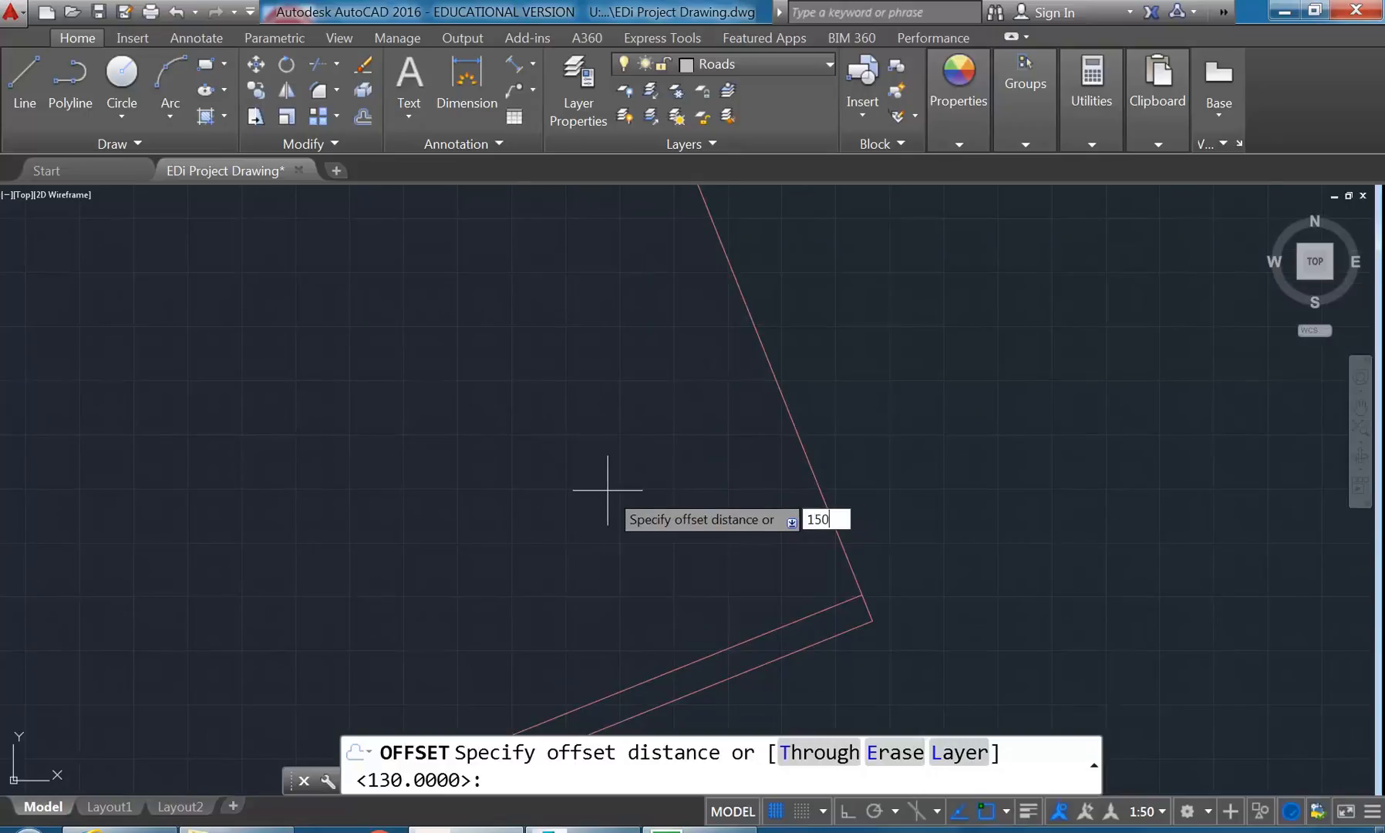
pyautogui.press('Return')
pyautogui.click(790, 441)
pyautogui.click(881, 386)
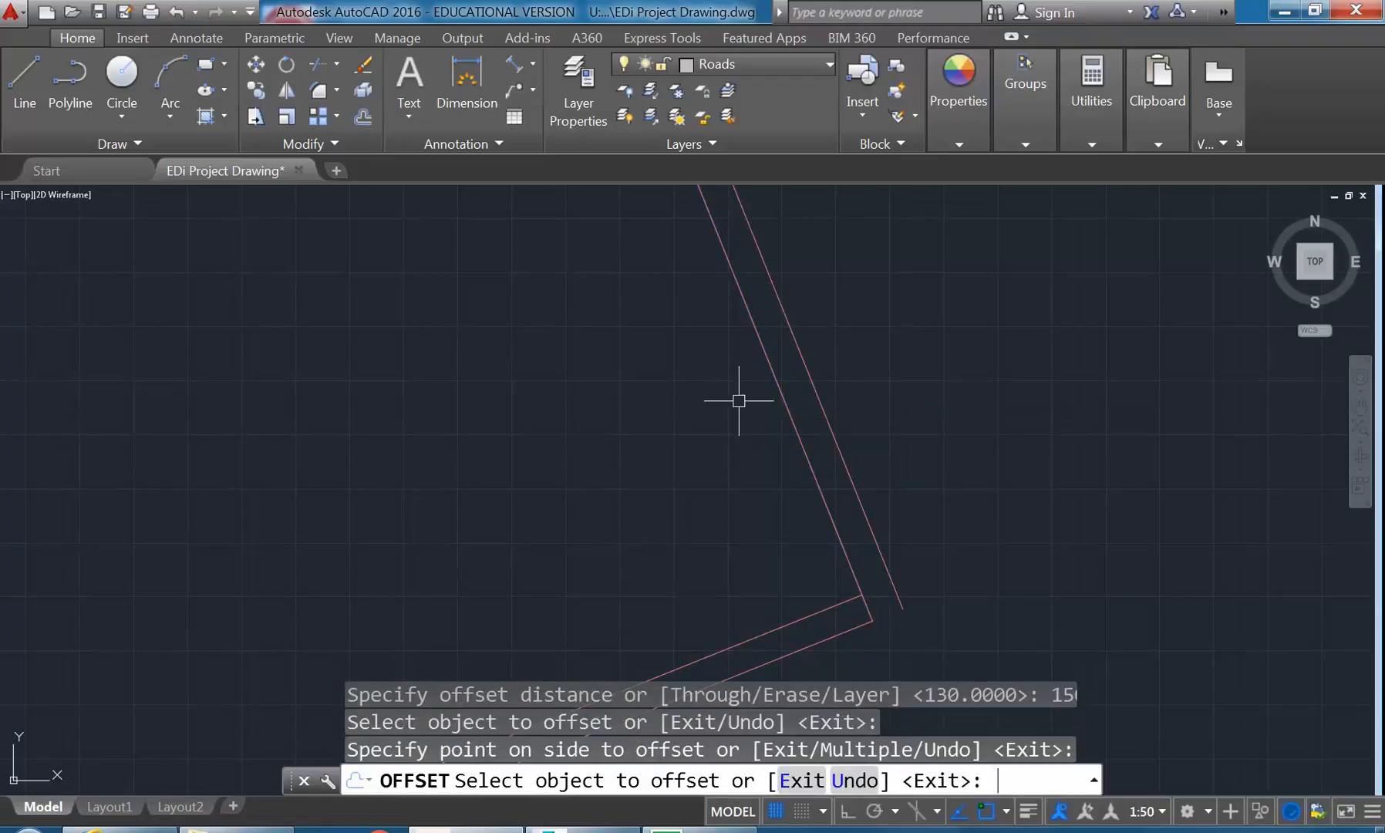
pyautogui.press('Return')
# - Lengthen the inner lower partition line by about 980 units so it crosses both lines of the right-hand partition
pyautogui.scroll(2, 711, 423)
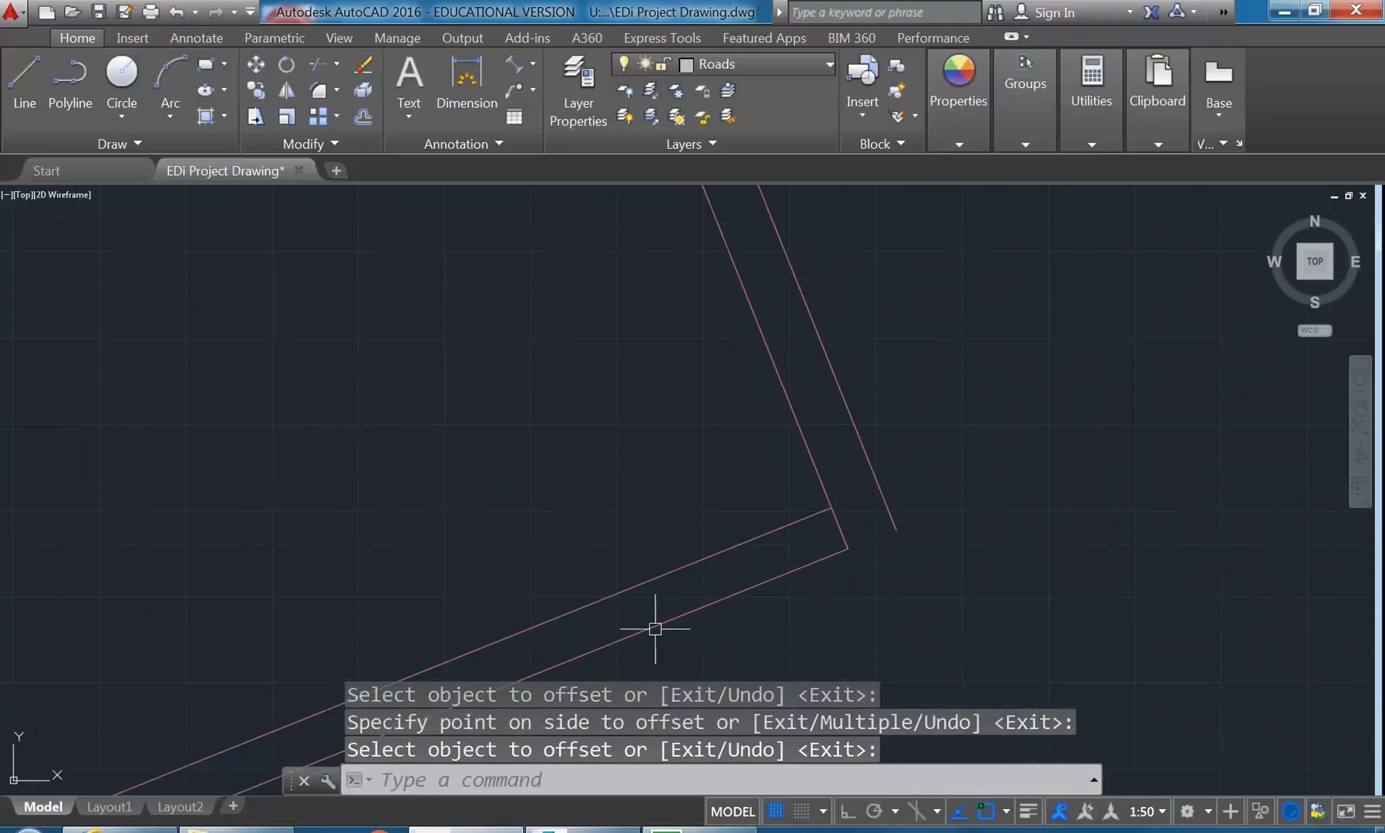
pyautogui.moveTo(474, 426); pyautogui.dragTo(445, 467, button='middle')
pyautogui.scroll(-4, 394, 451)
pyautogui.scroll(2, 525, 506)
pyautogui.moveTo(525, 506); pyautogui.dragTo(554, 531, button='middle')
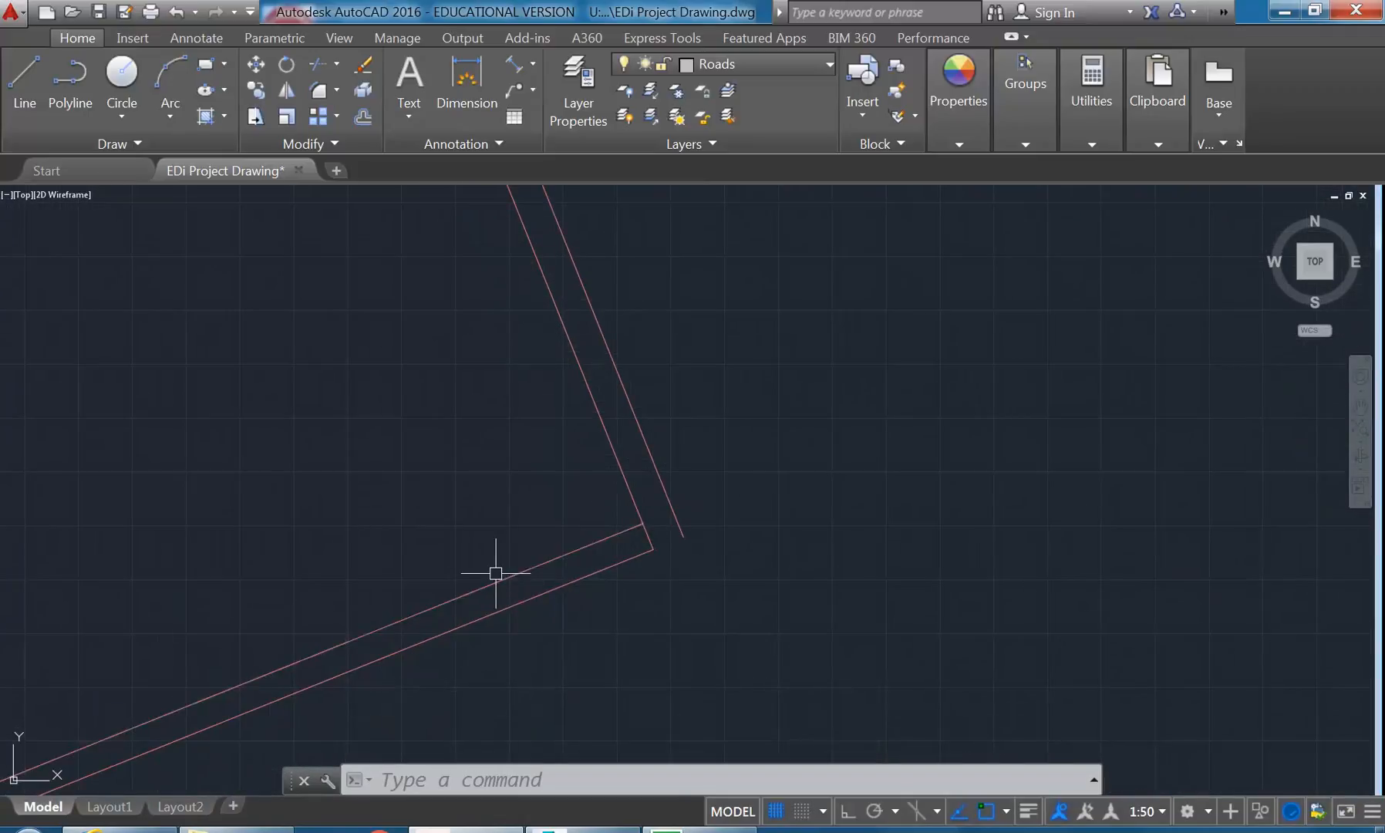
pyautogui.click(545, 564)
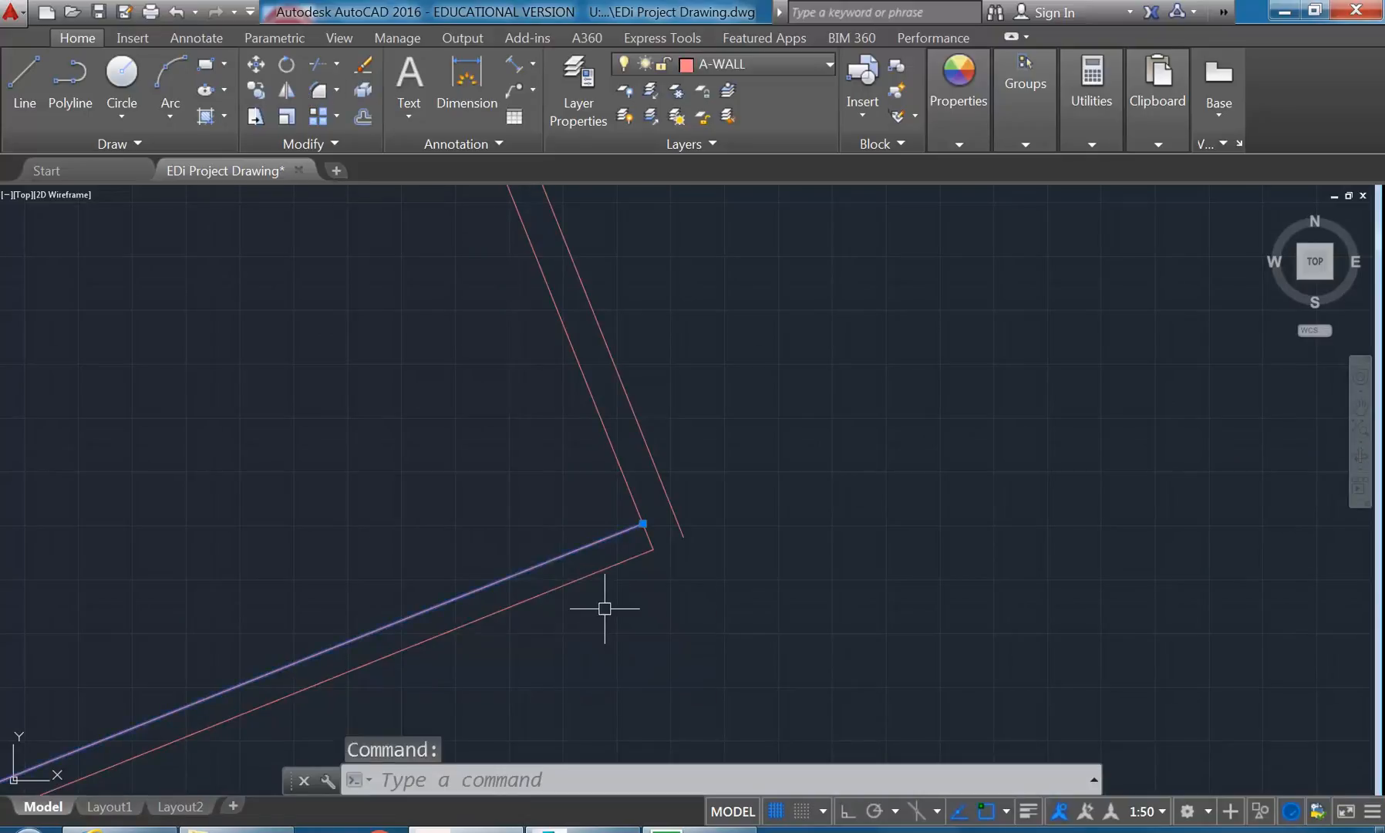
pyautogui.moveTo(642, 523)
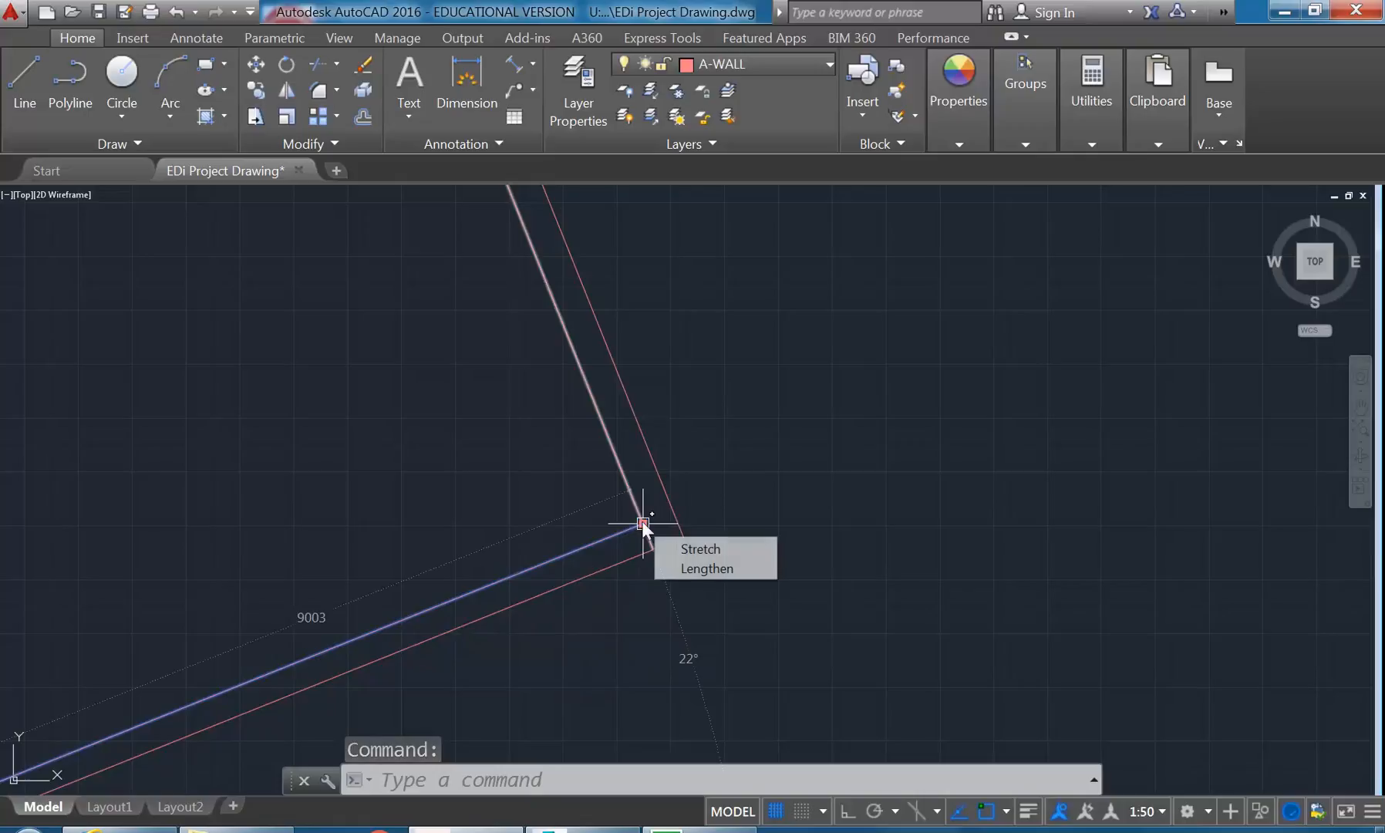
pyautogui.click(684, 571)
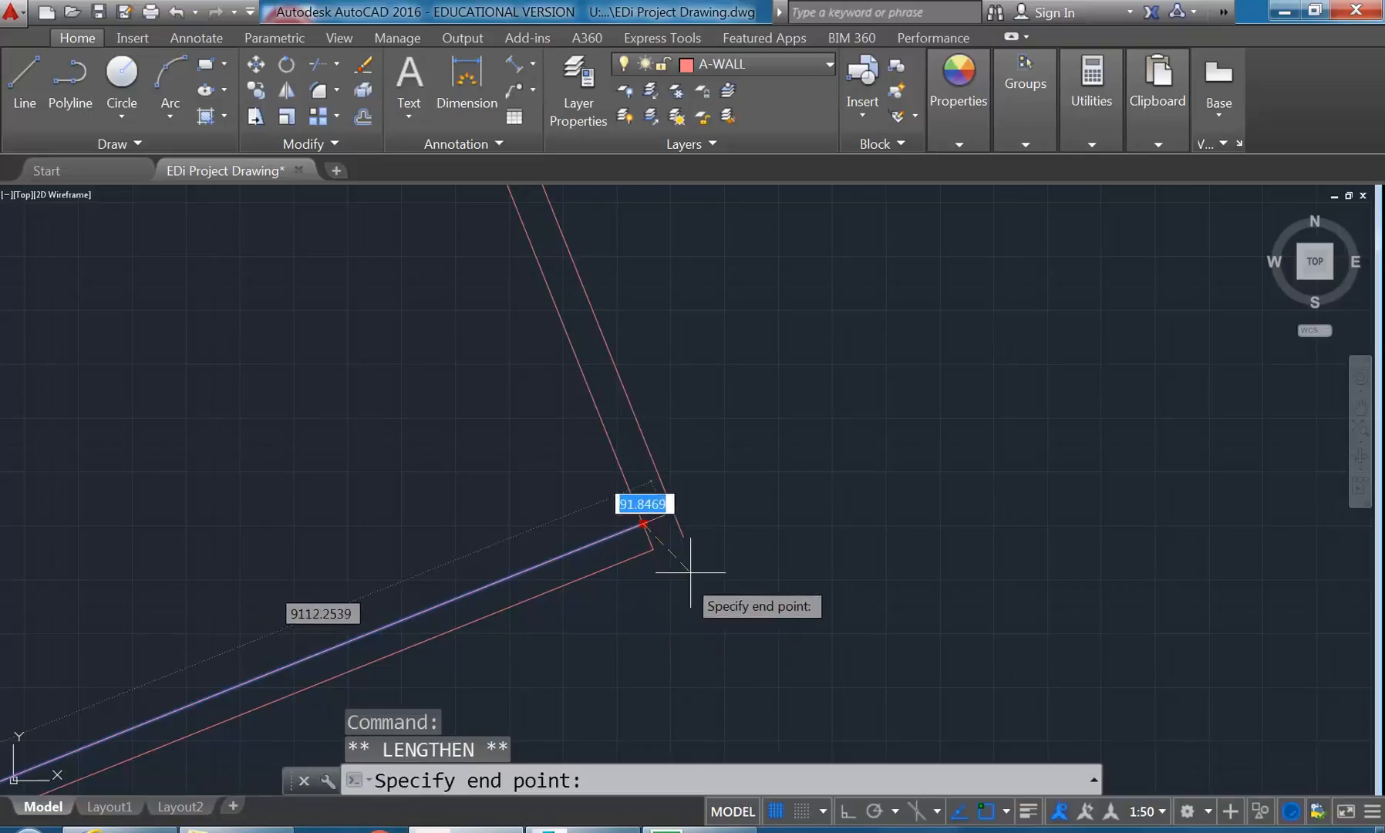
pyautogui.click(819, 398)
pyautogui.moveTo(569, 551); pyautogui.dragTo(580, 555, button='middle')
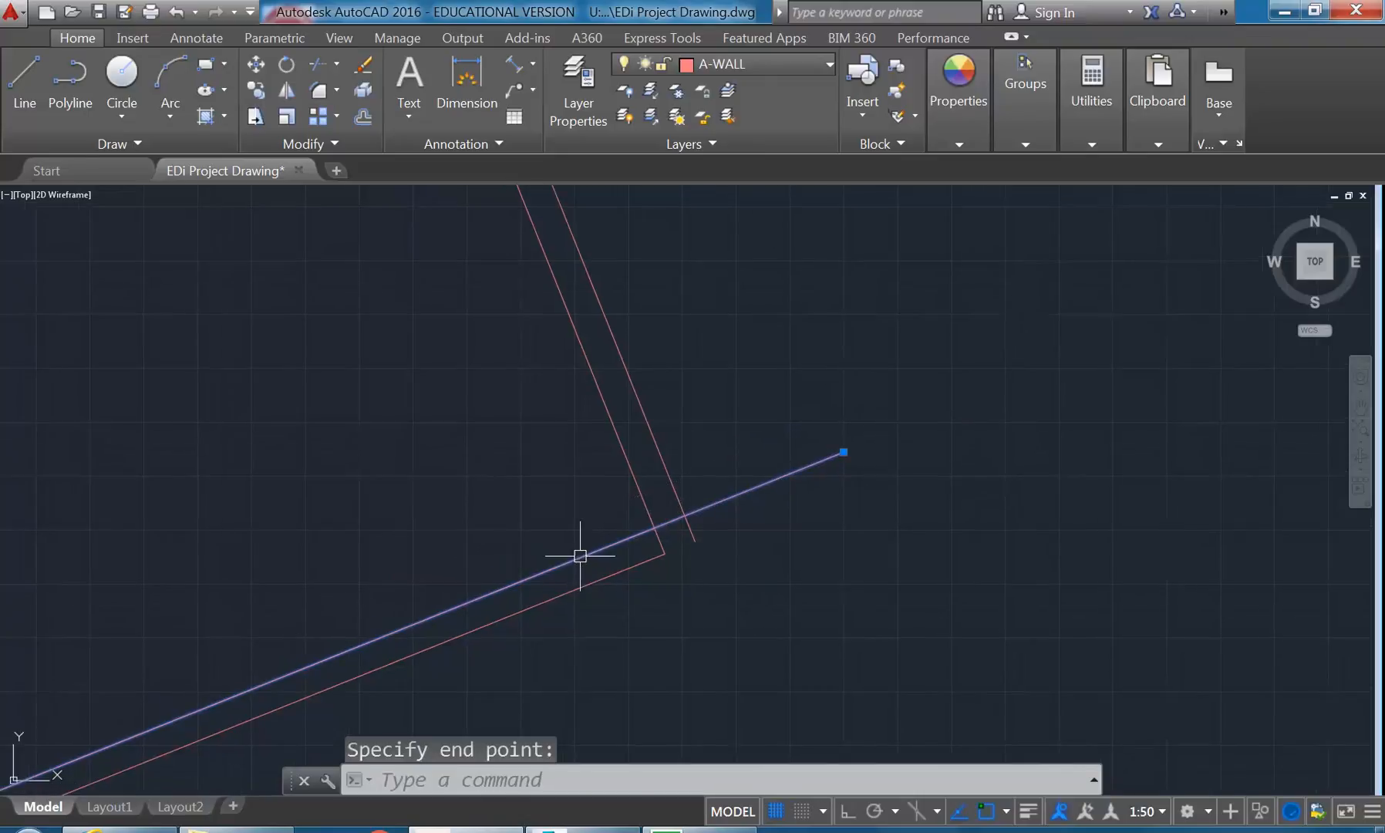
pyautogui.click(658, 540)
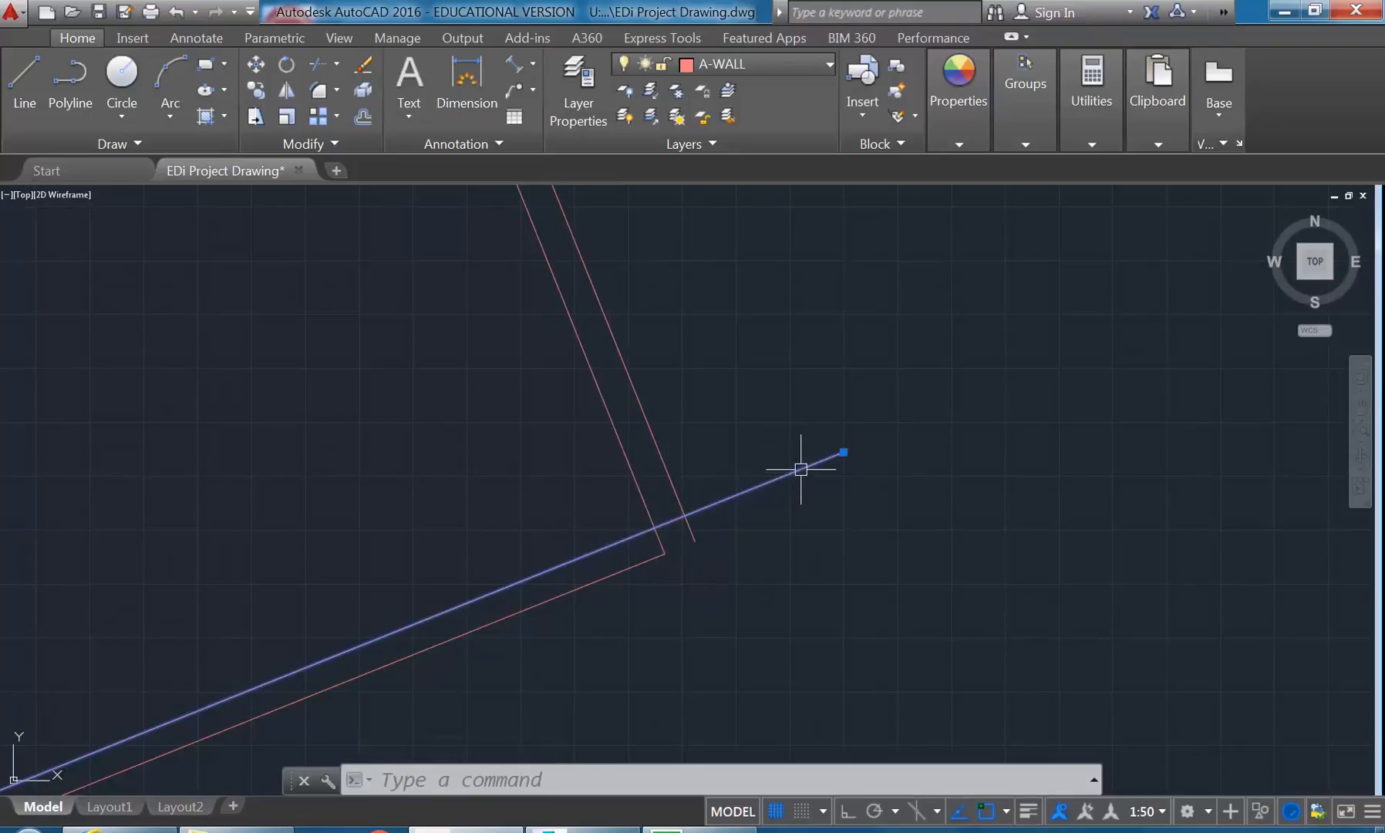
pyautogui.moveTo(528, 436); pyautogui.dragTo(548, 449, button='middle')
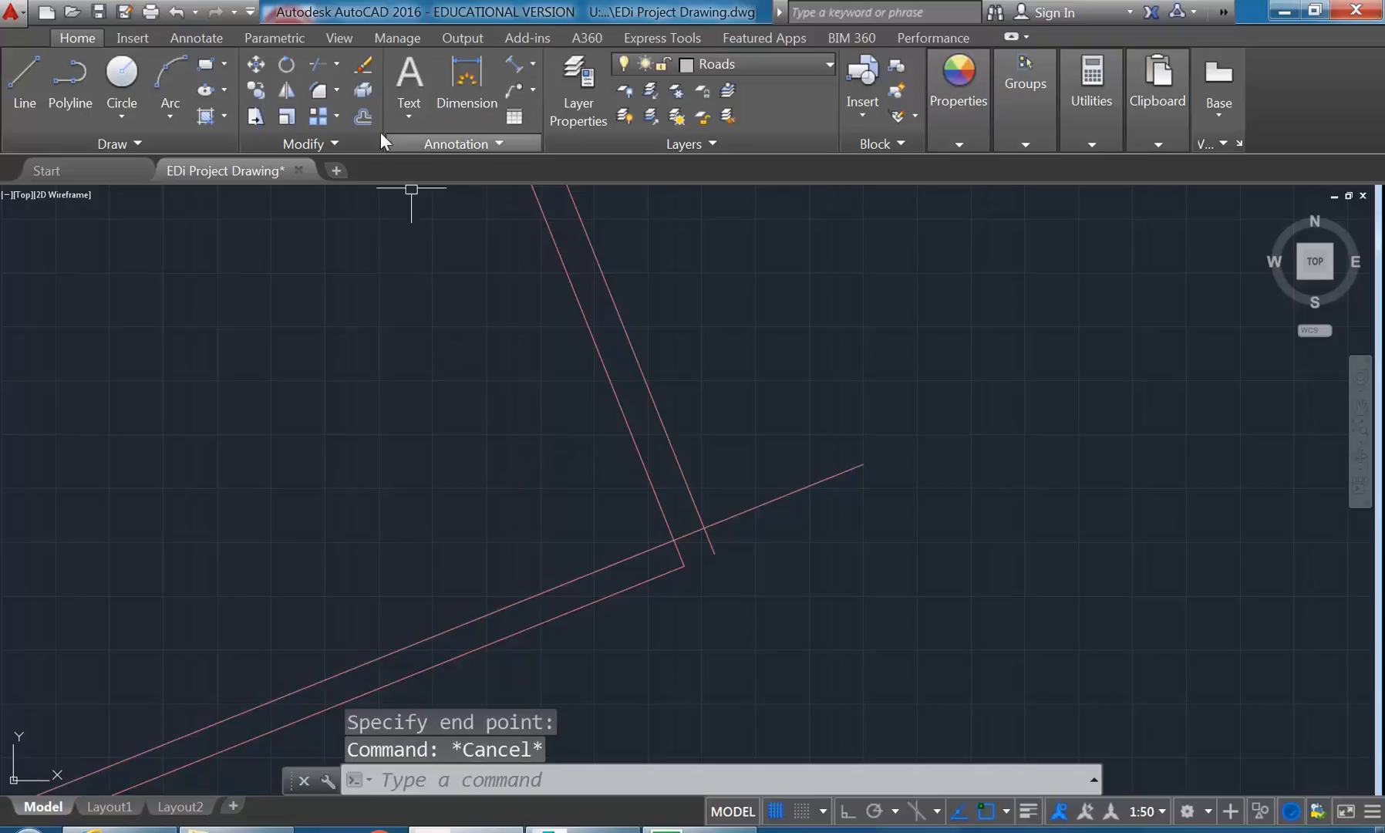
# - Offset the lengthened line 980 units into the room to mark the far side of the opening
pyautogui.click(363, 117)
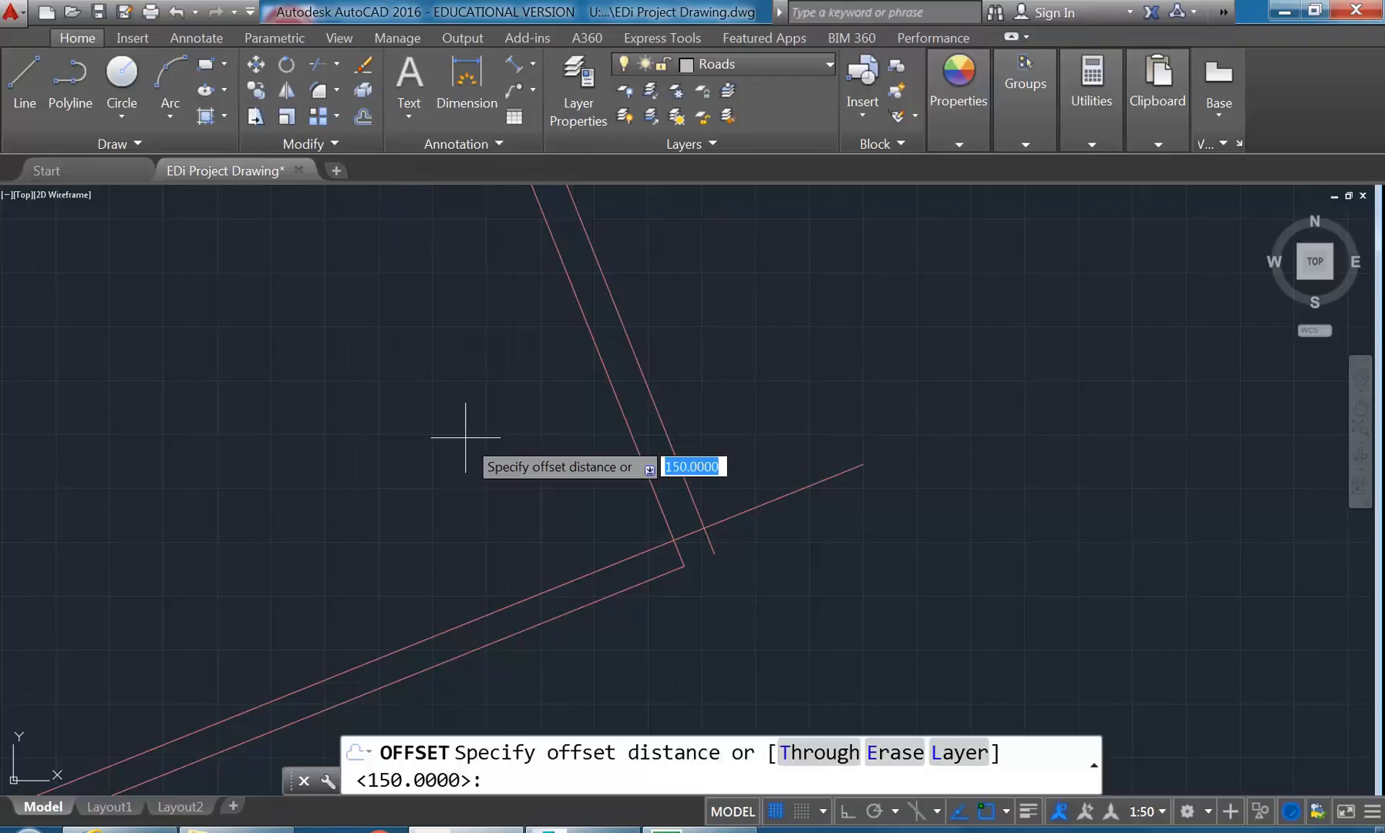
pyautogui.write('98')
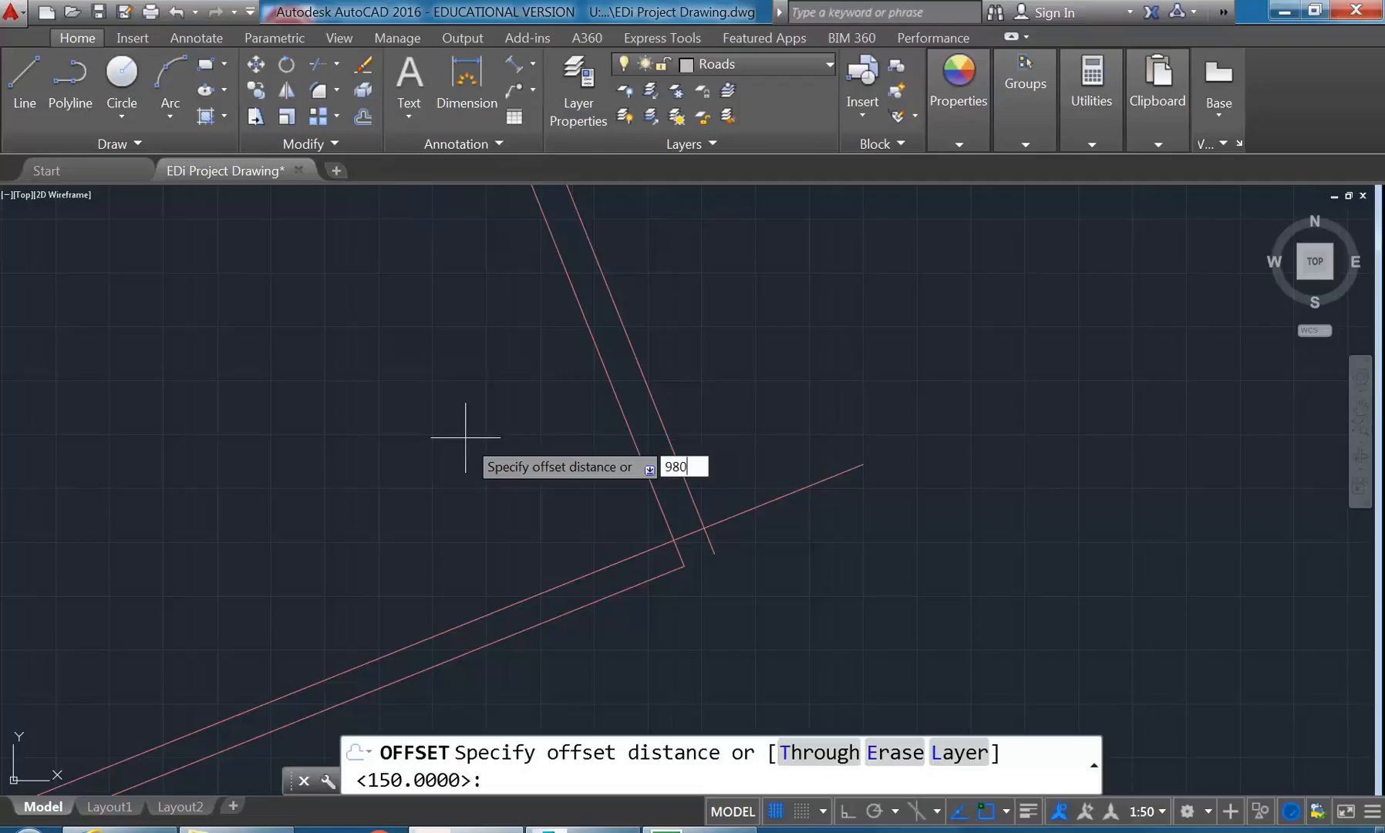
pyautogui.write('0')
pyautogui.press('Return')
pyautogui.click(549, 586)
pyautogui.click(512, 451)
pyautogui.press('Return')
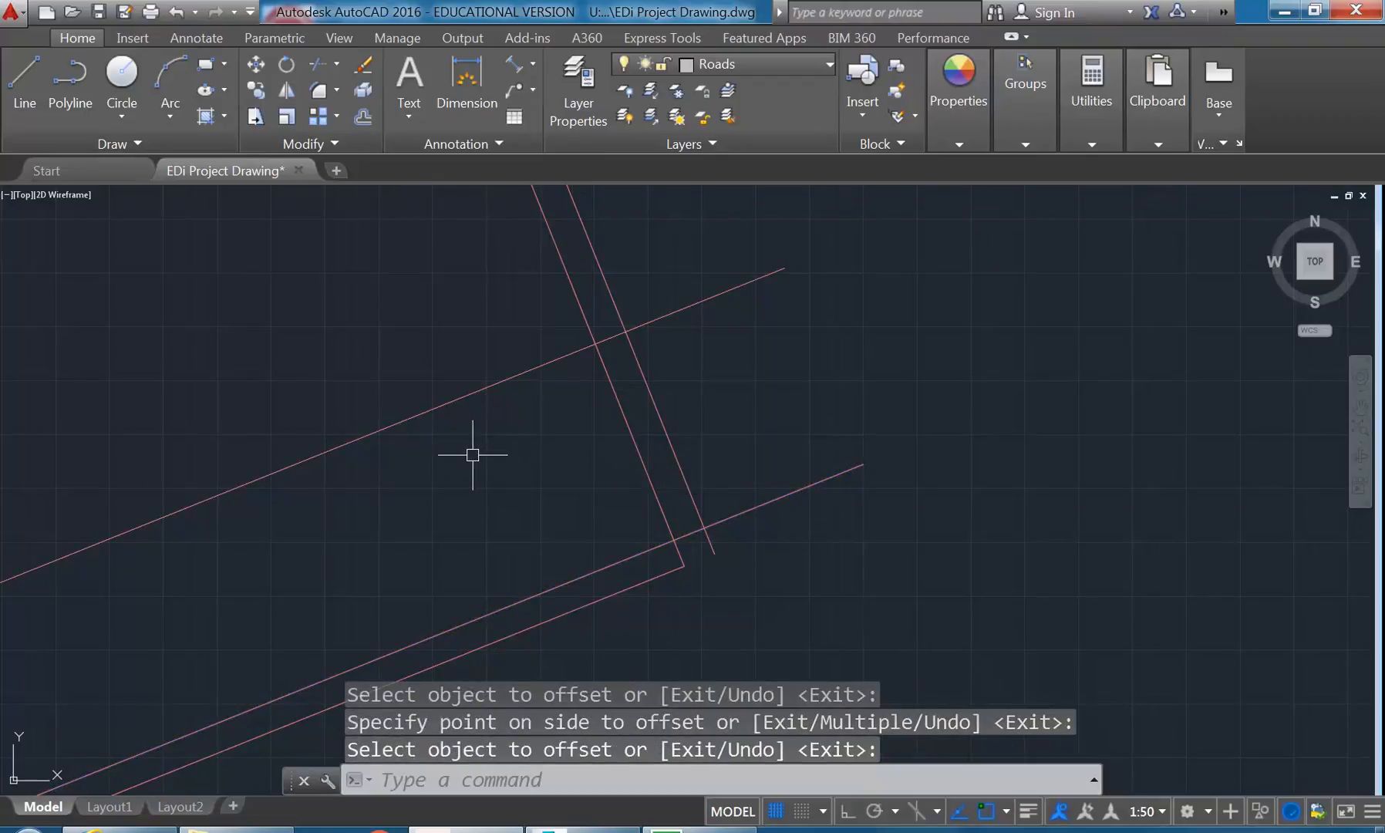
# - Trim the two crossing lines and the right-hand partition pair against each other to cut the opening and remove the excess inside the room
pyautogui.moveTo(476, 454); pyautogui.dragTo(441, 473, button='middle')
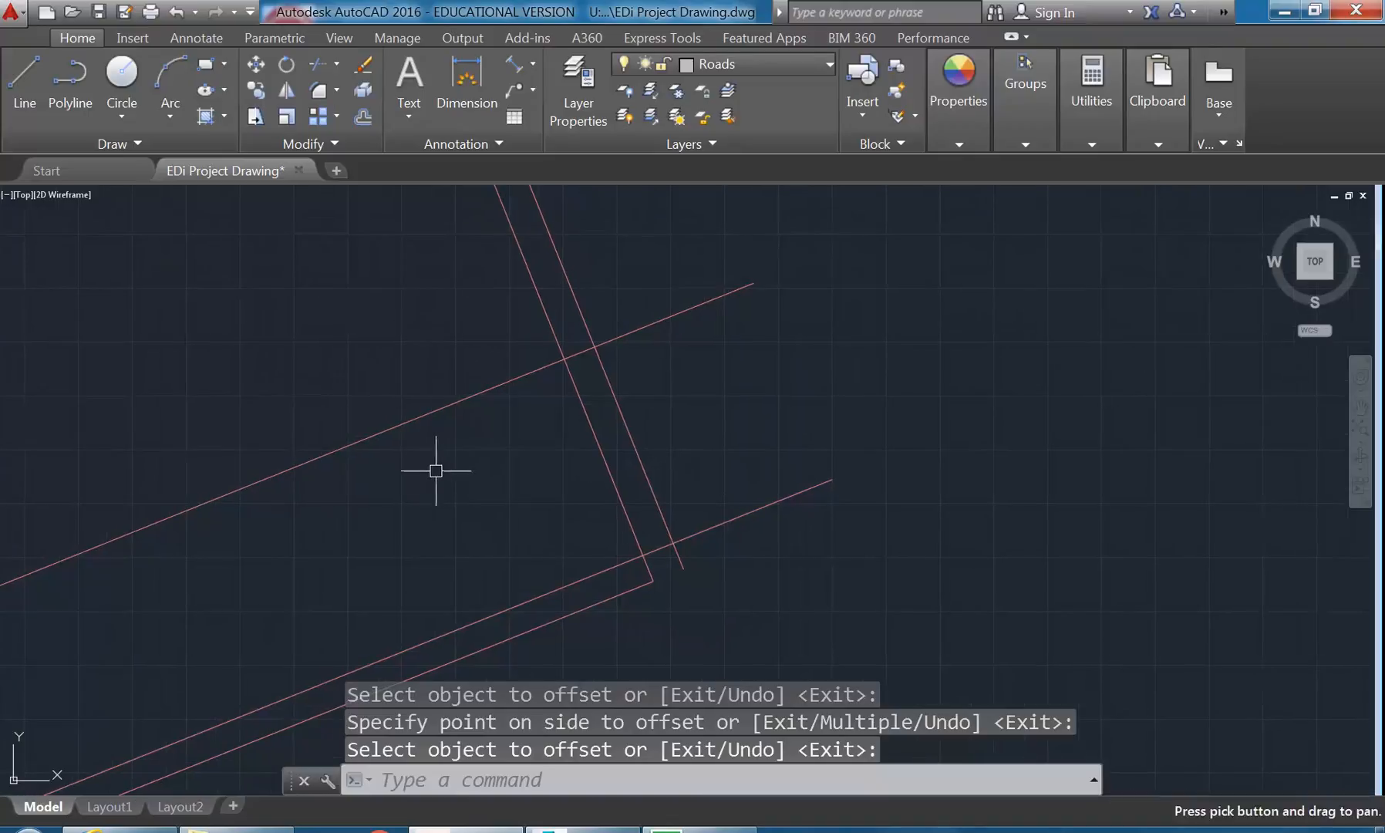
pyautogui.click(337, 65)
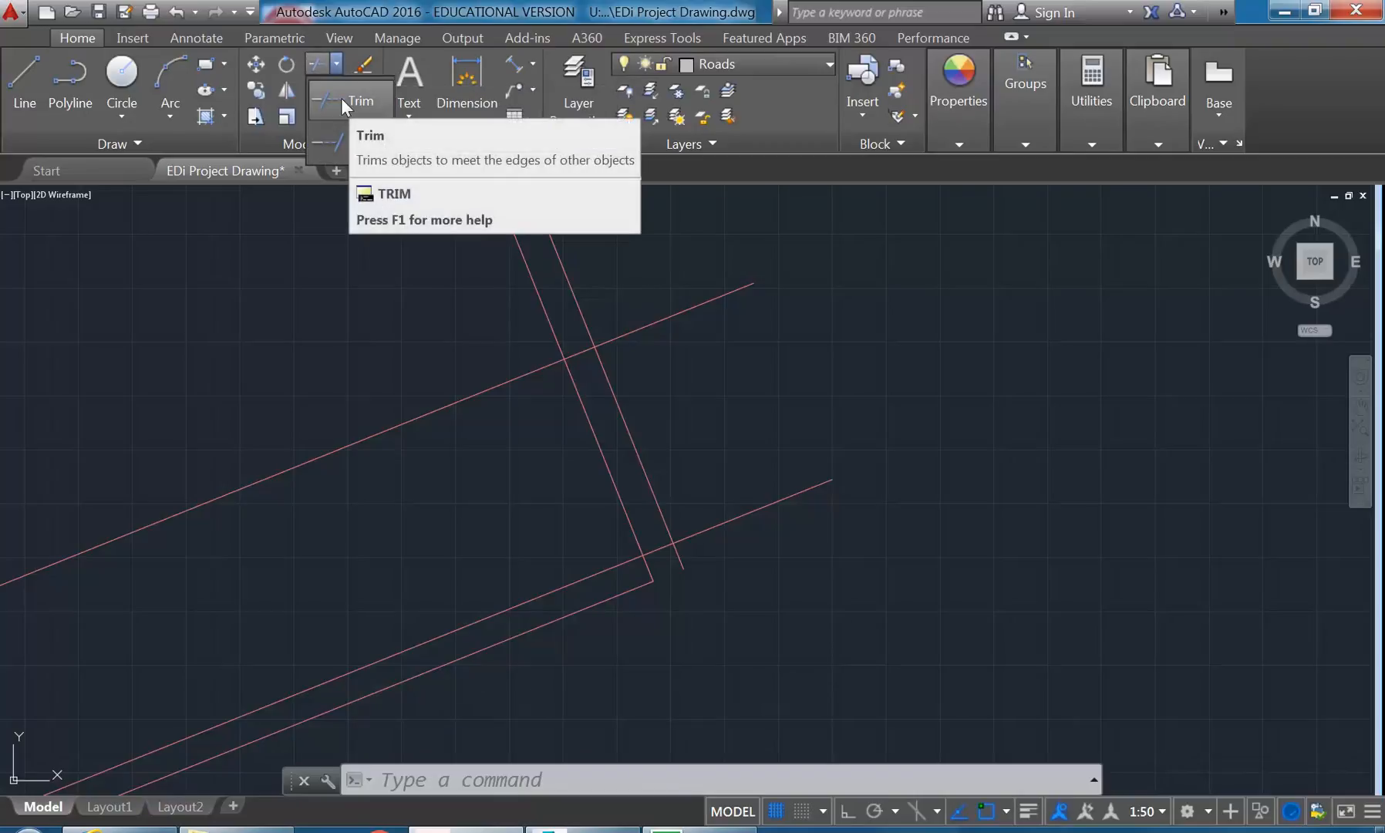
pyautogui.click(340, 98)
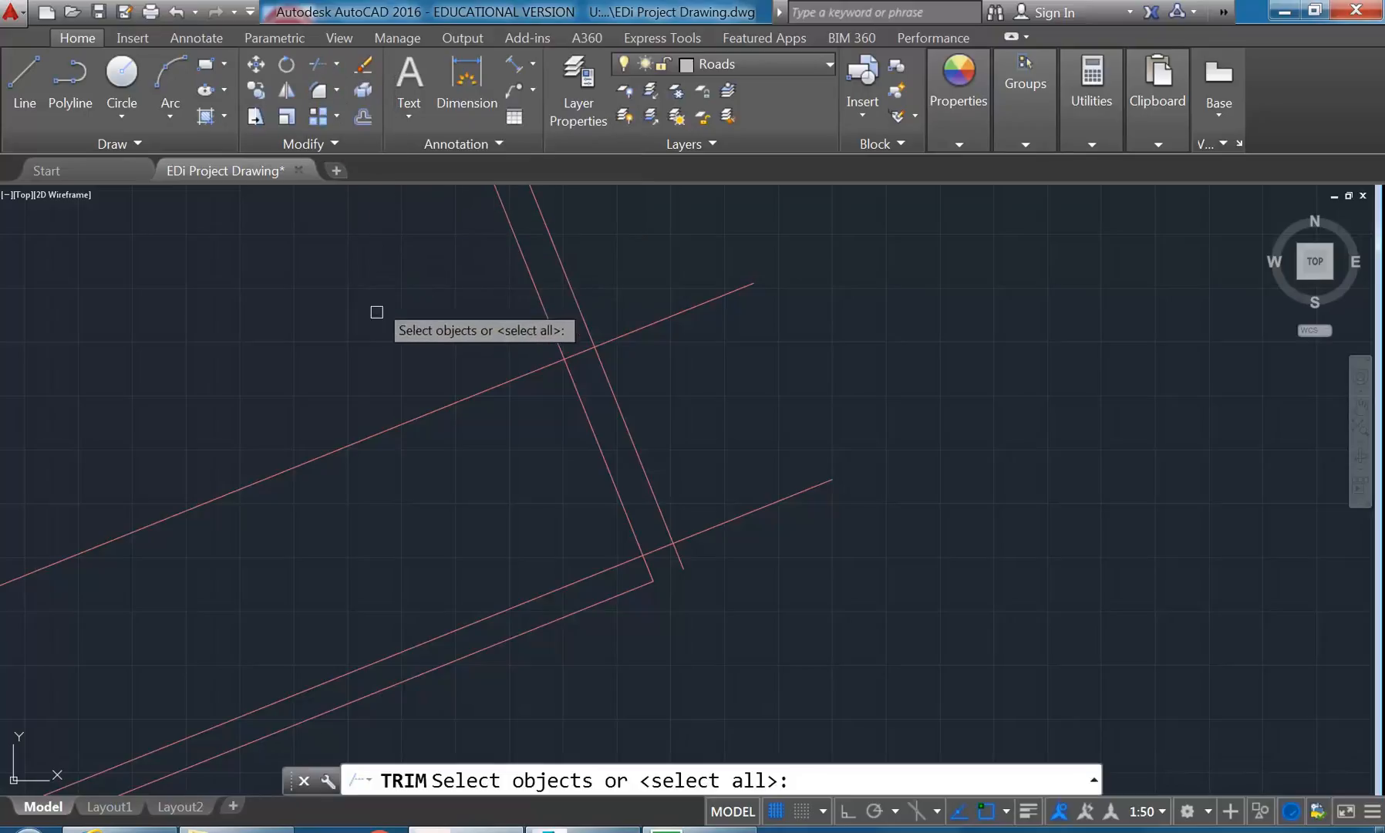
pyautogui.click(414, 415)
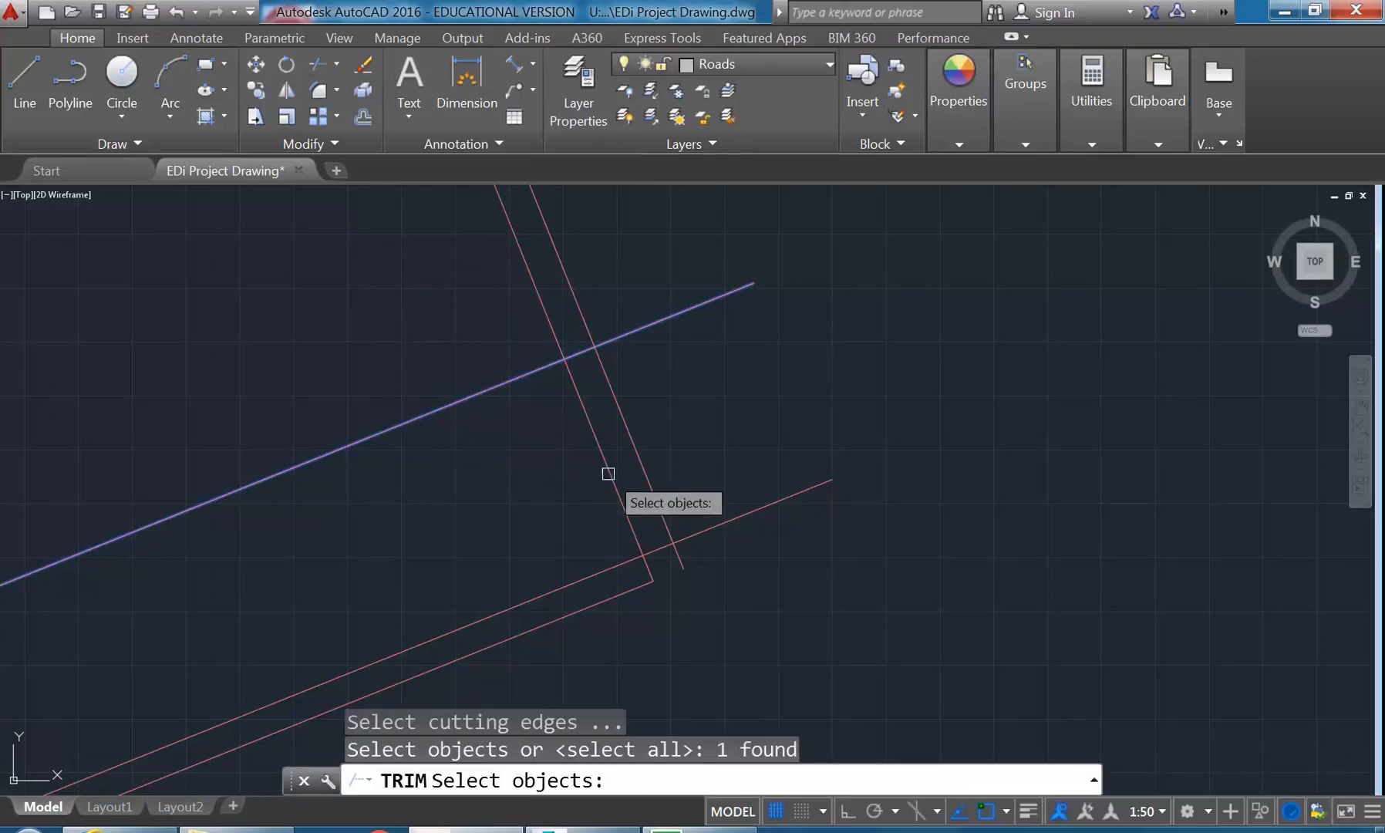
pyautogui.click(692, 535)
pyautogui.click(655, 491)
pyautogui.click(621, 501)
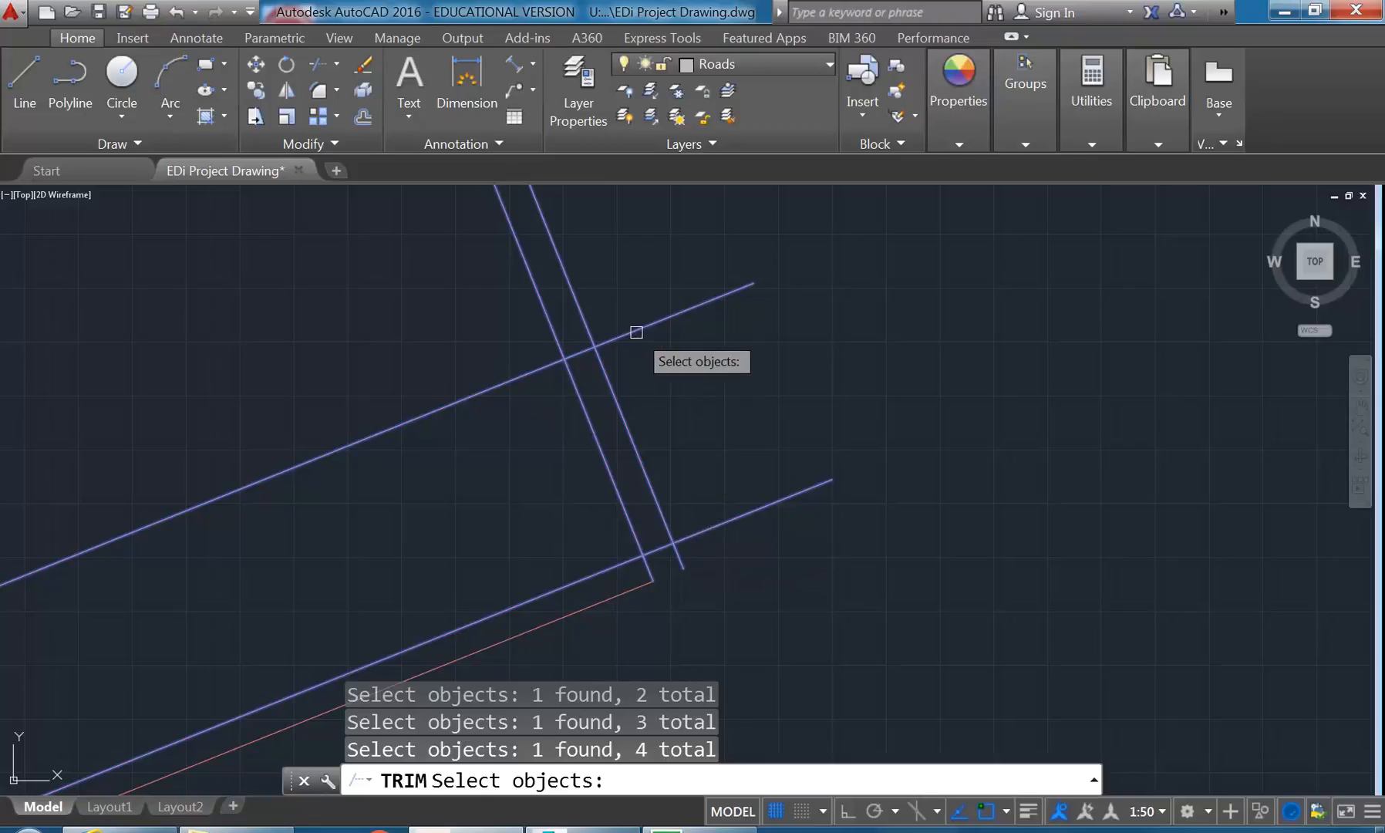
pyautogui.press('Return')
pyautogui.click(525, 377)
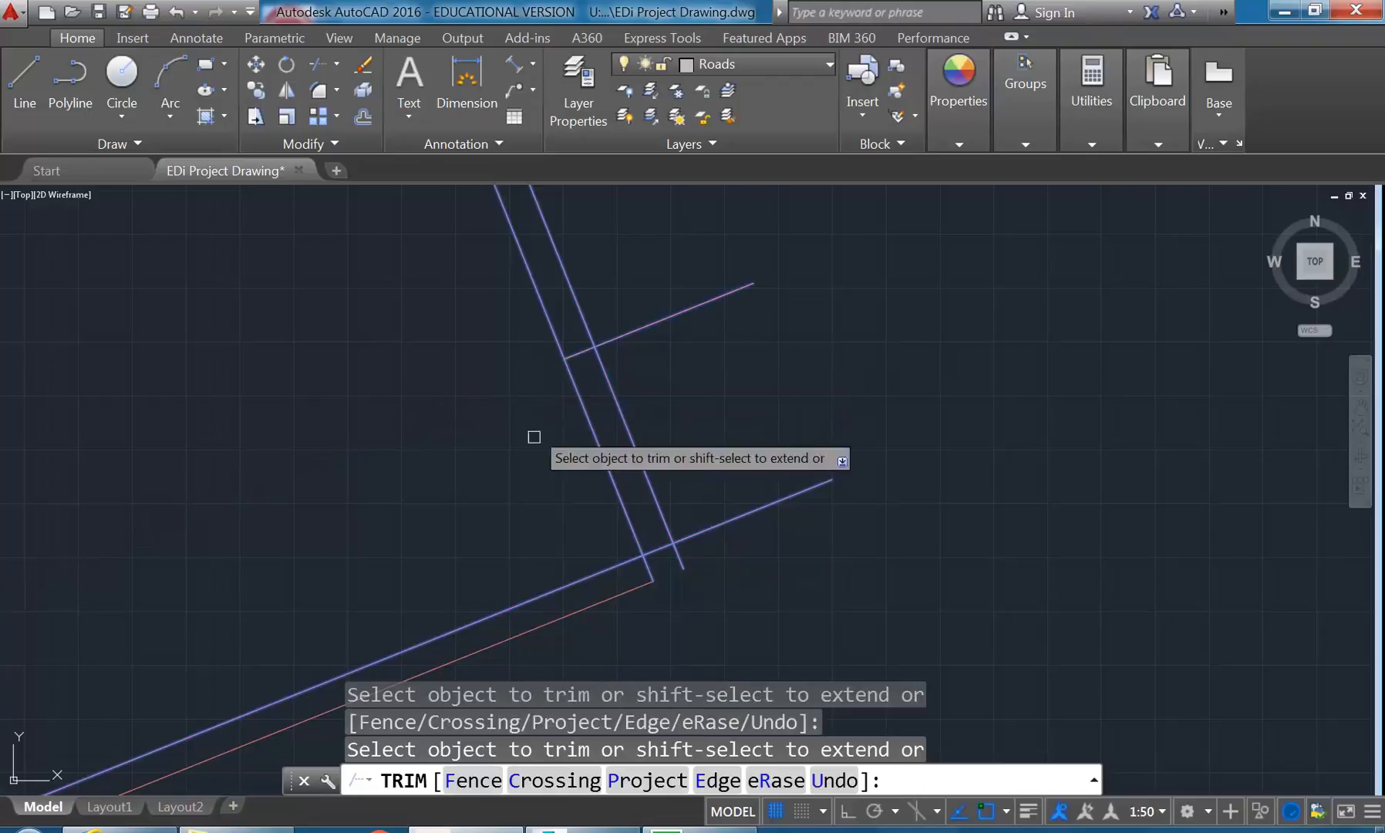
pyautogui.click(550, 583)
pyautogui.click(621, 497)
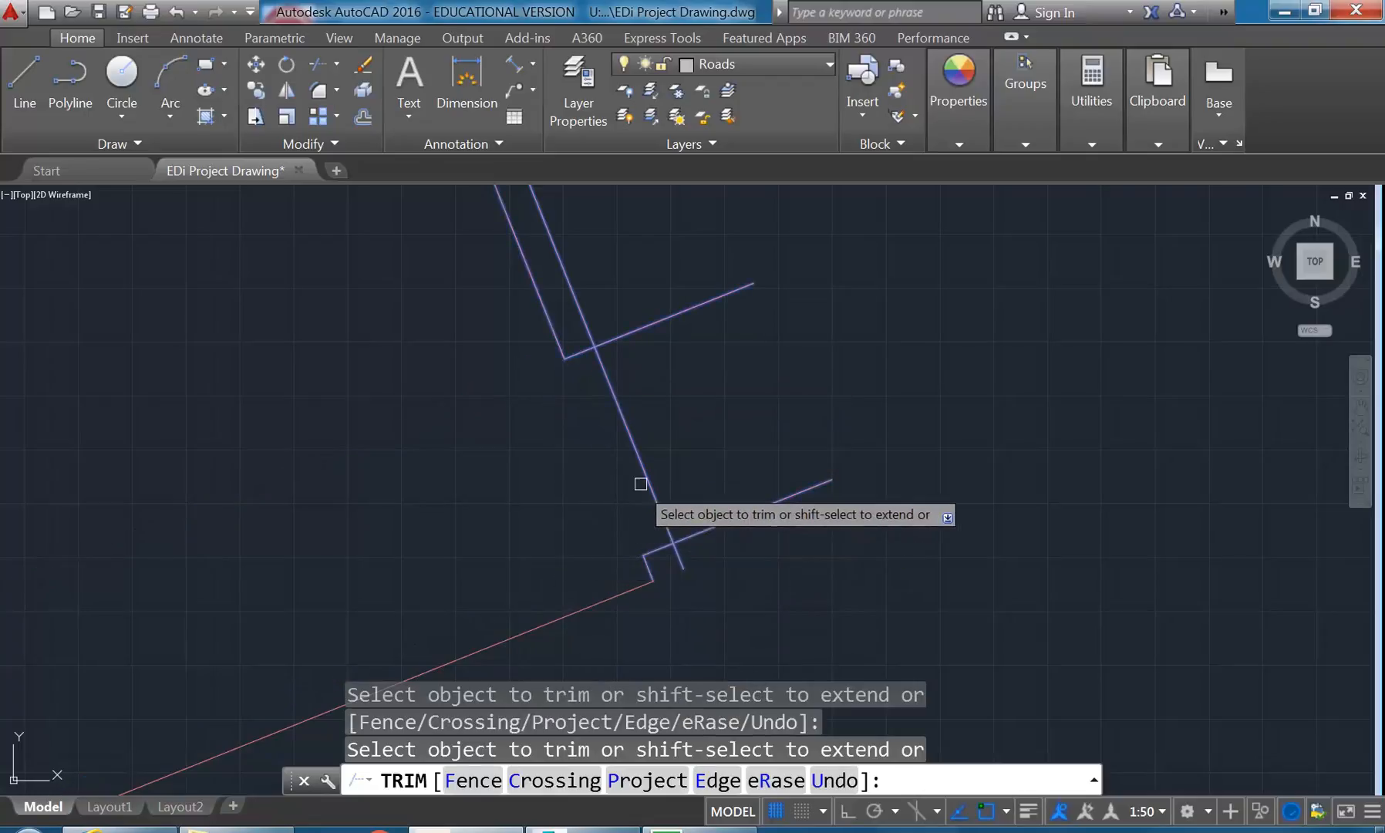
pyautogui.click(646, 479)
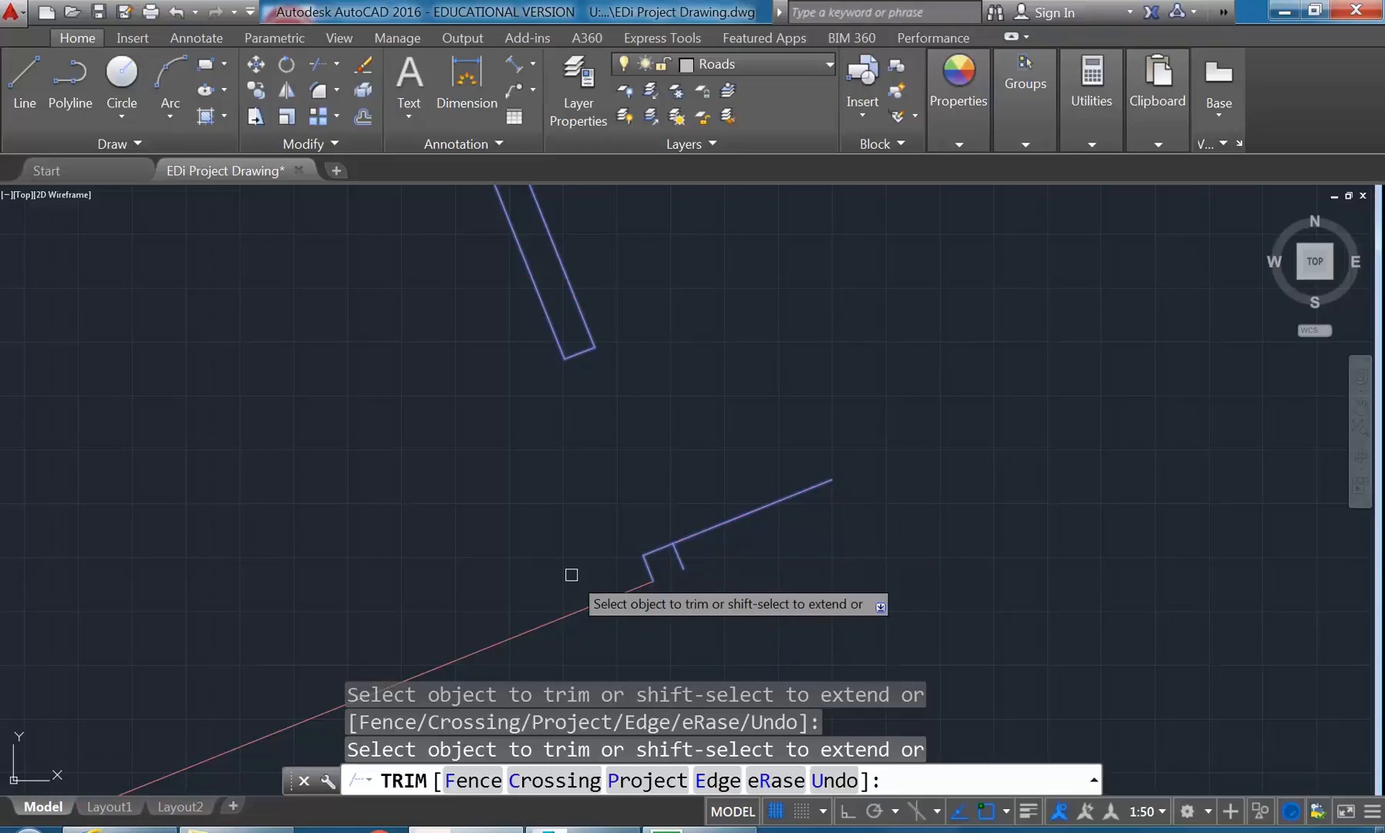
pyautogui.press('Escape')
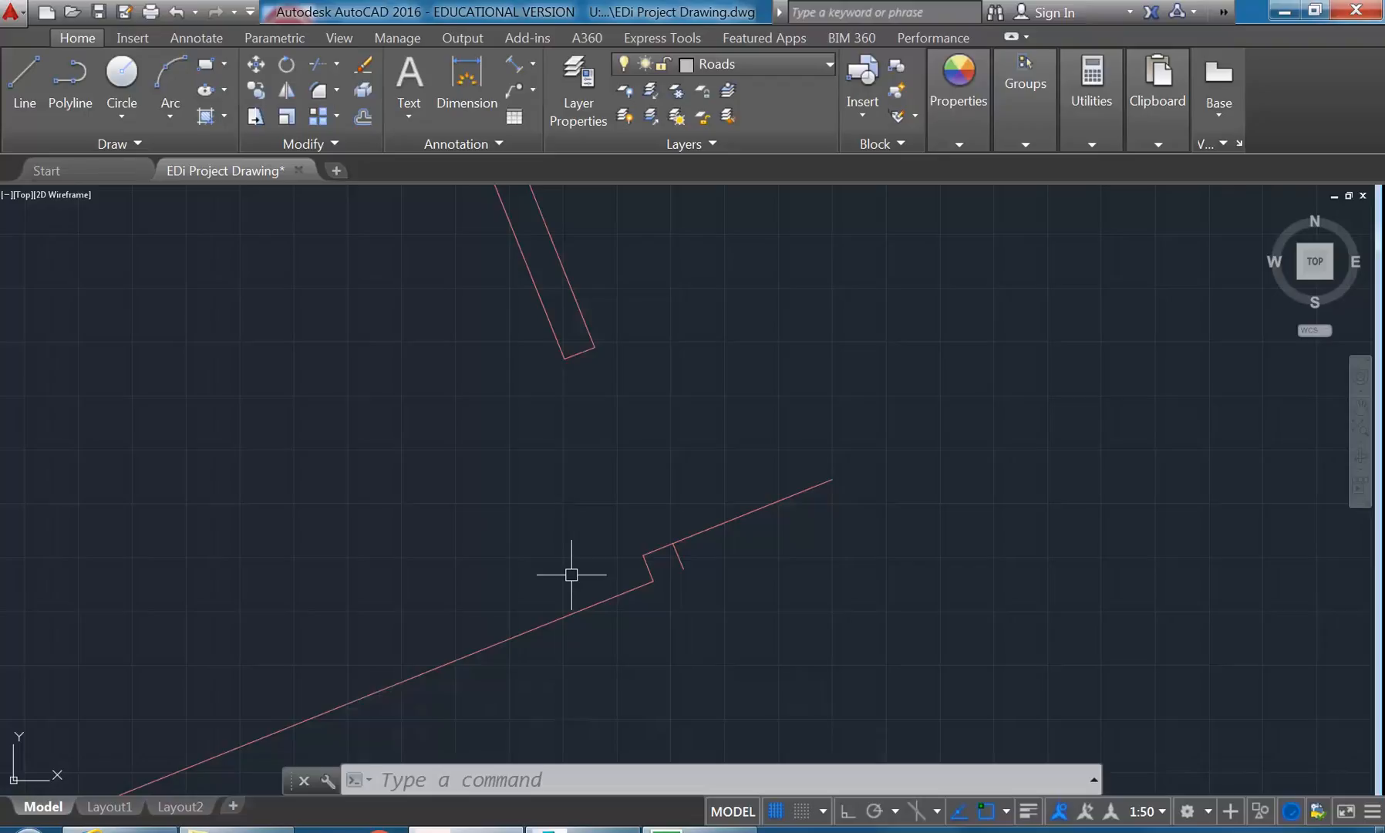
# - Offset the short stub below the lengthened line 350 units away from the room
pyautogui.moveTo(572, 574)
pyautogui.mouseDown(button='middle')
pyautogui.moveTo(544, 489)
pyautogui.moveTo(569, 501)
pyautogui.moveTo(578, 541)
pyautogui.mouseUp(button='middle')
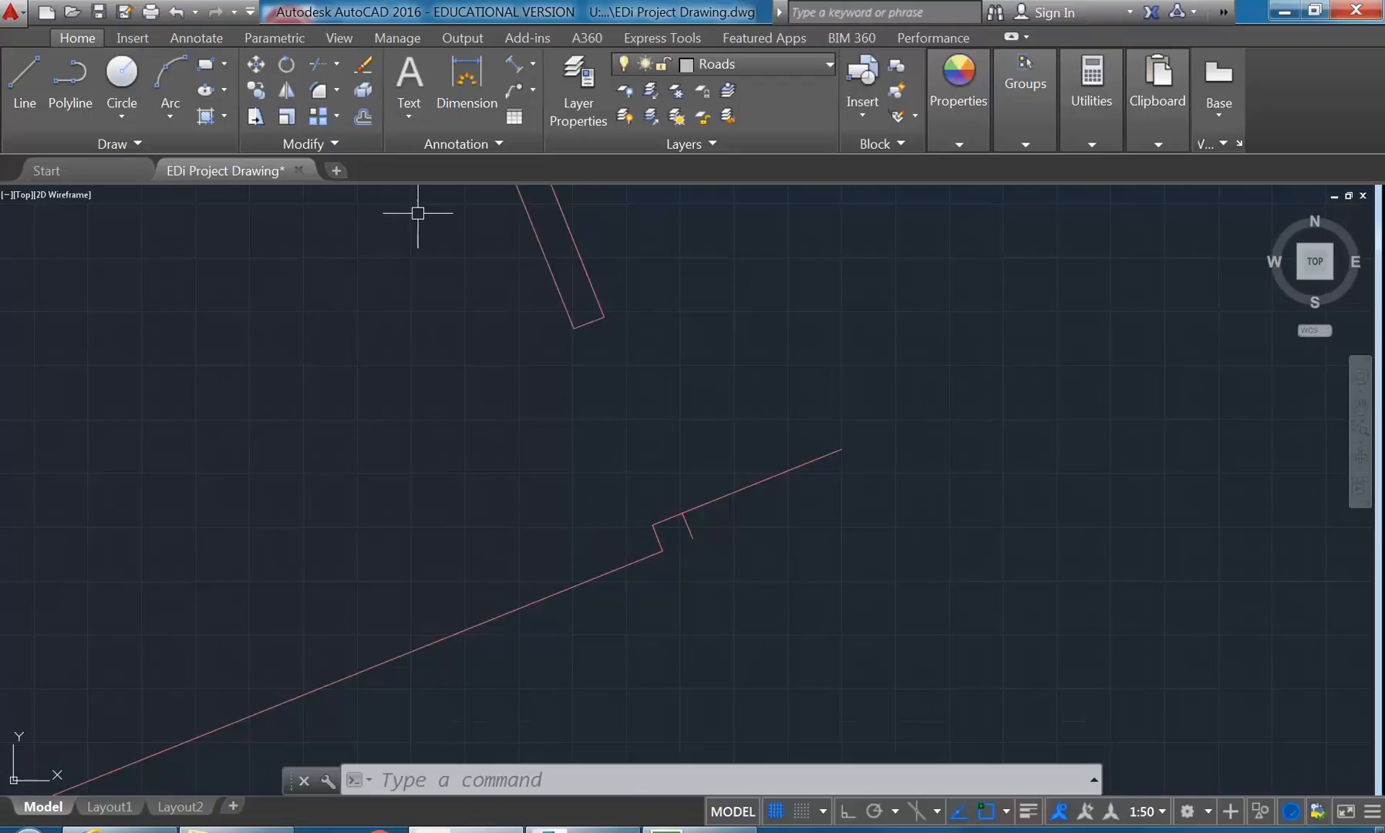
pyautogui.click(358, 115)
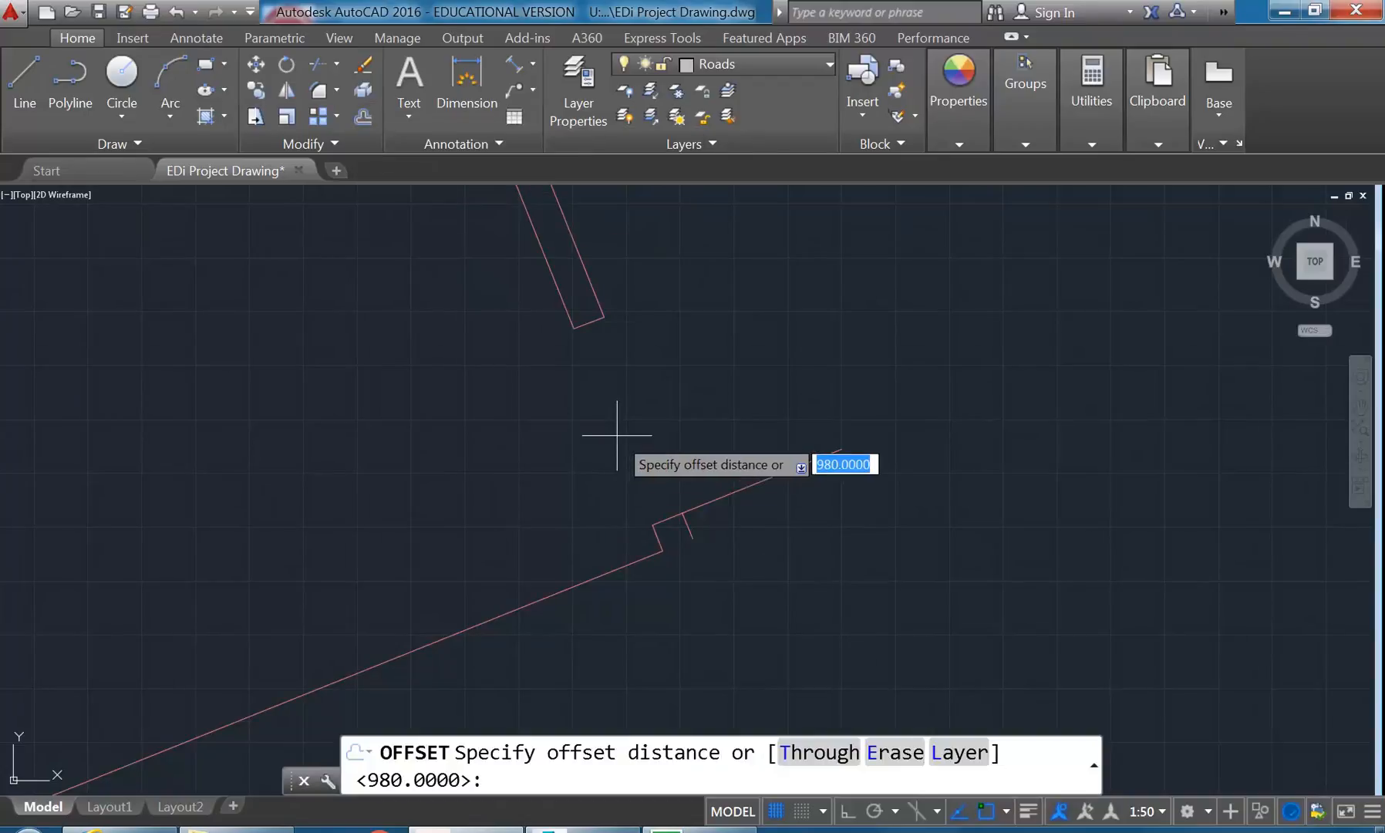
pyautogui.write('350')
pyautogui.press('Return')
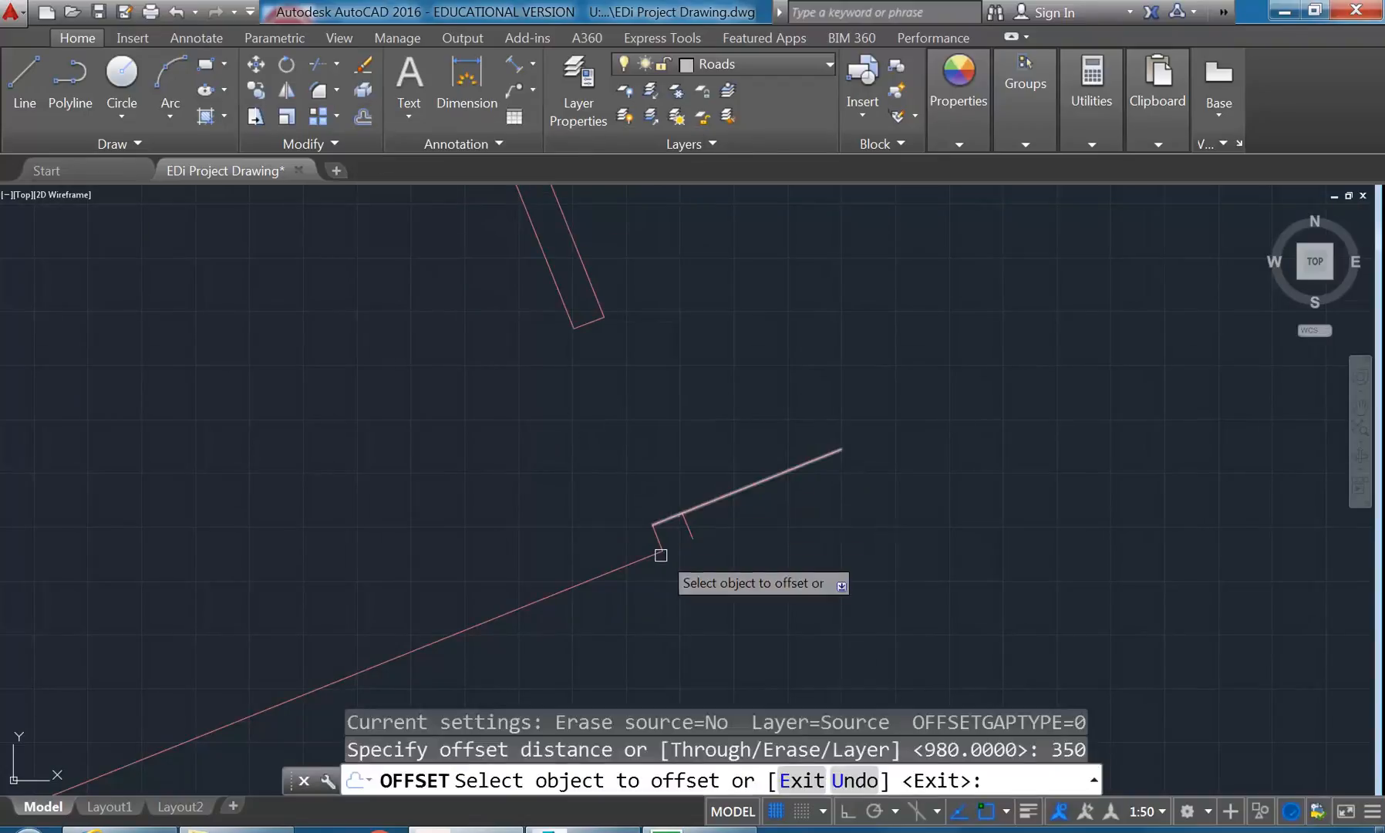
pyautogui.click(686, 526)
pyautogui.click(817, 481)
pyautogui.press('Return')
# - Fillet the long partition line with the farther short stub below it into a sharp corner
pyautogui.scroll(4, 658, 489)
pyautogui.click(313, 92)
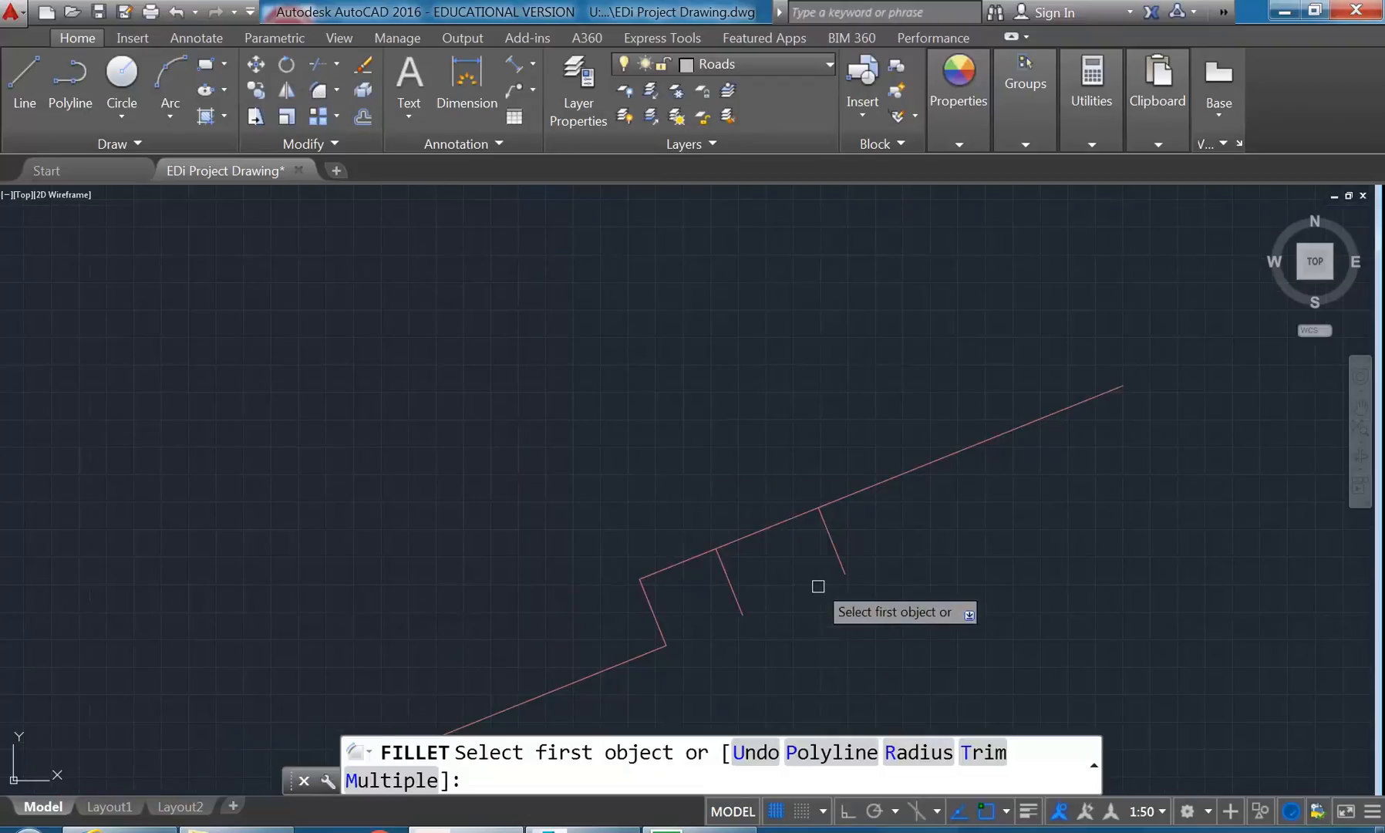
pyautogui.click(771, 526)
pyautogui.click(835, 547)
pyautogui.rightClick(721, 454)
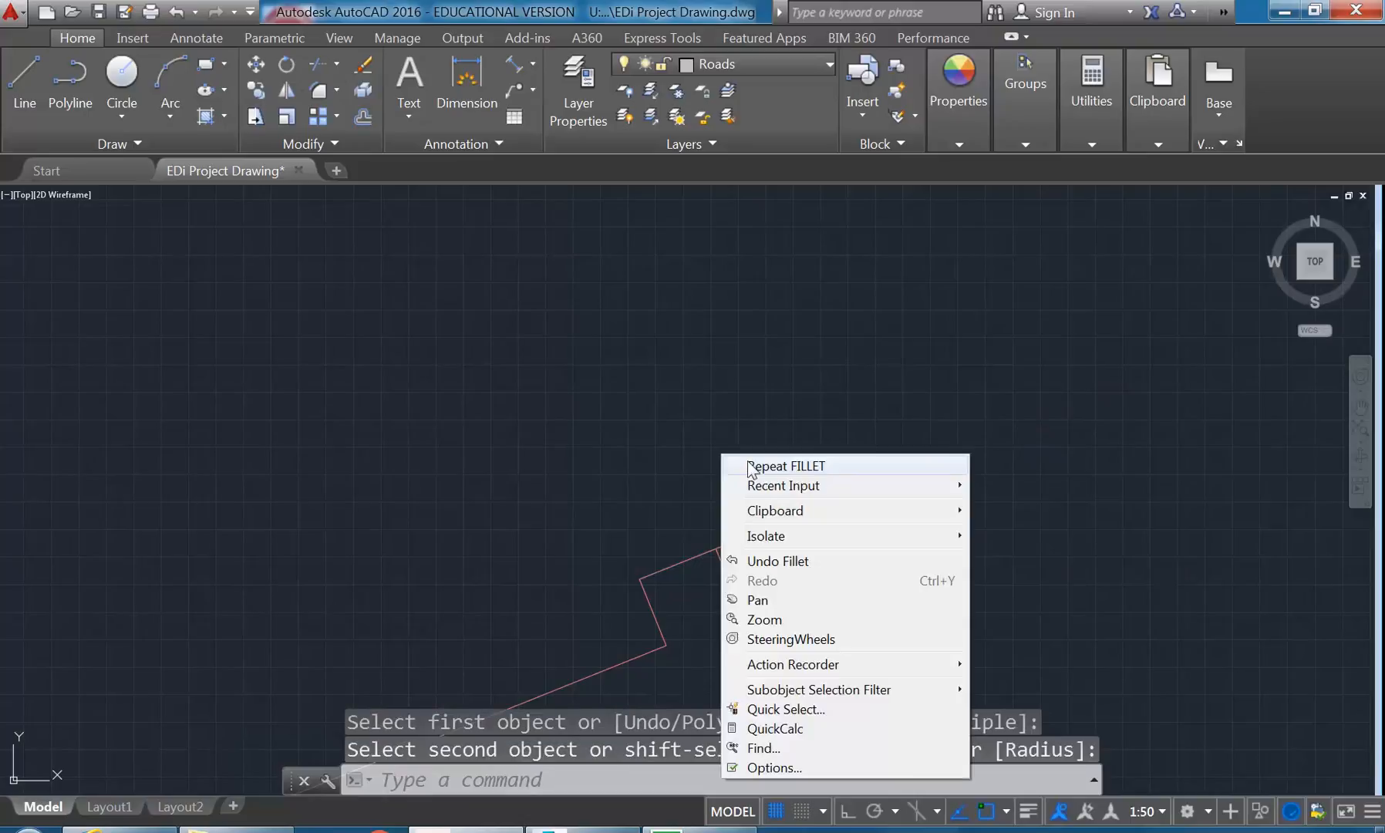
pyautogui.click(662, 420)
pyautogui.press('Escape')
# - Delete the intermediate short stub beneath the shortened partition line
pyautogui.scroll(-2, 573, 393)
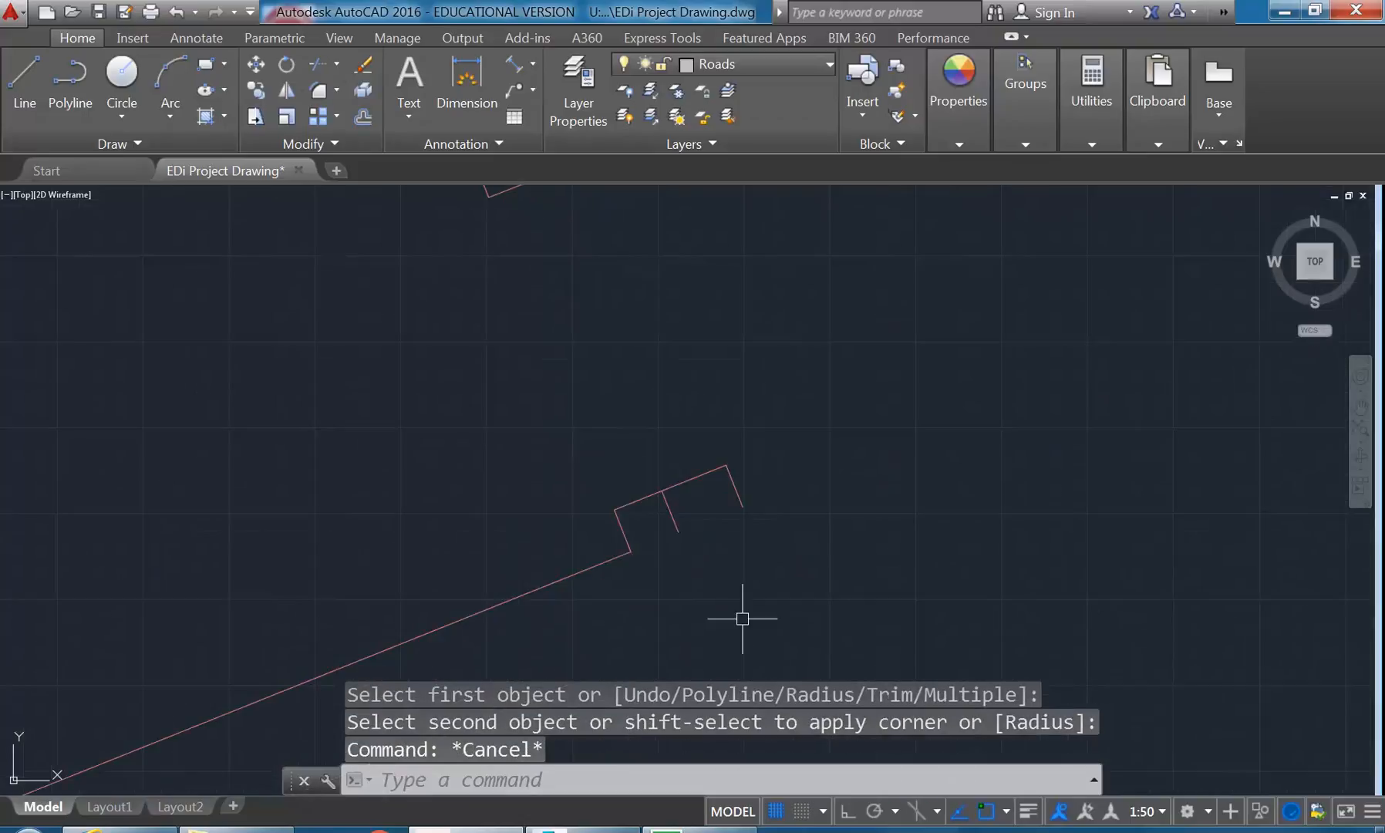
pyautogui.click(671, 516)
pyautogui.press('Delete')
pyautogui.scroll(-2, 597, 510)
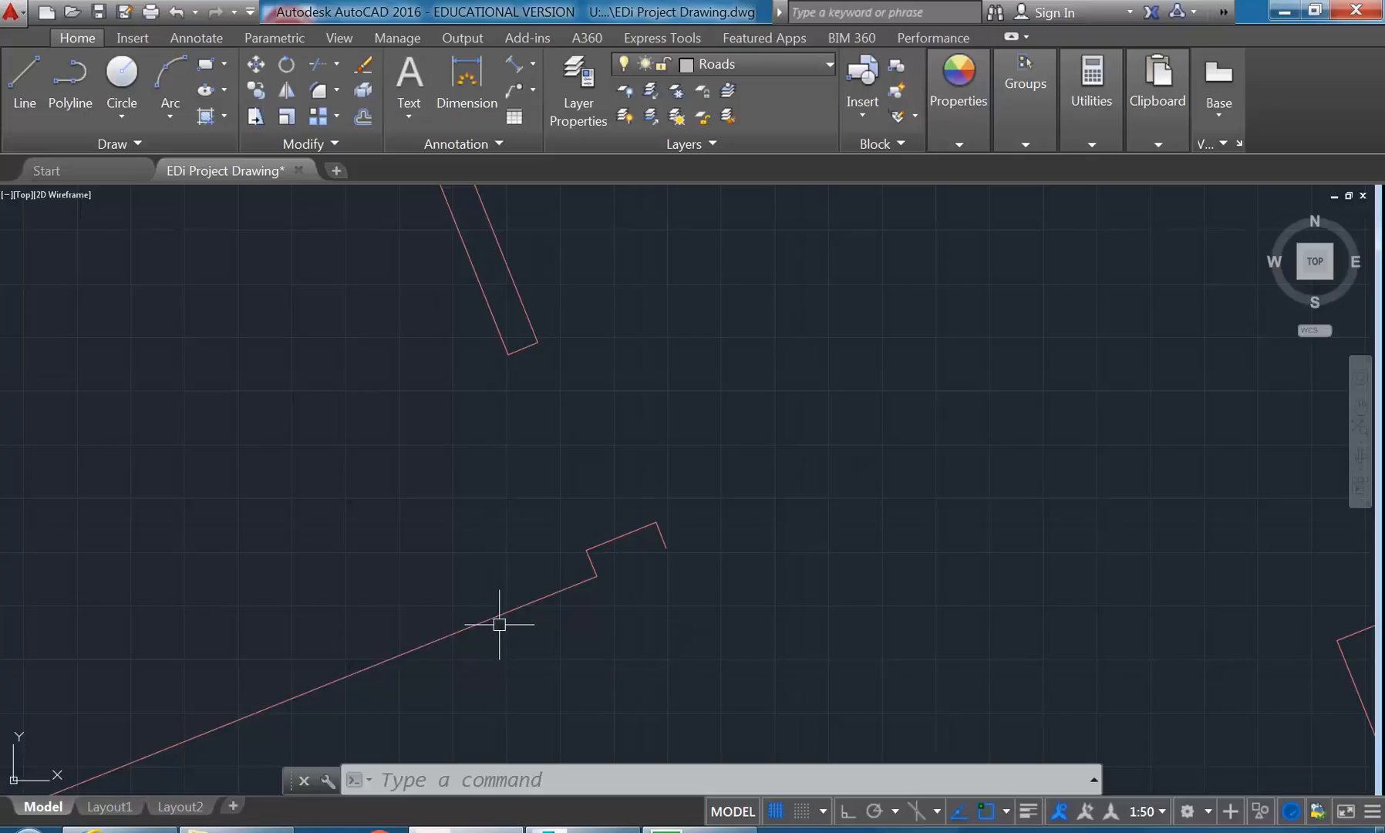
# - Make A-DOOR-FRAM the current layer
pyautogui.scroll(1, 501, 518)
pyautogui.scroll(2, 514, 514)
pyautogui.click(755, 64)
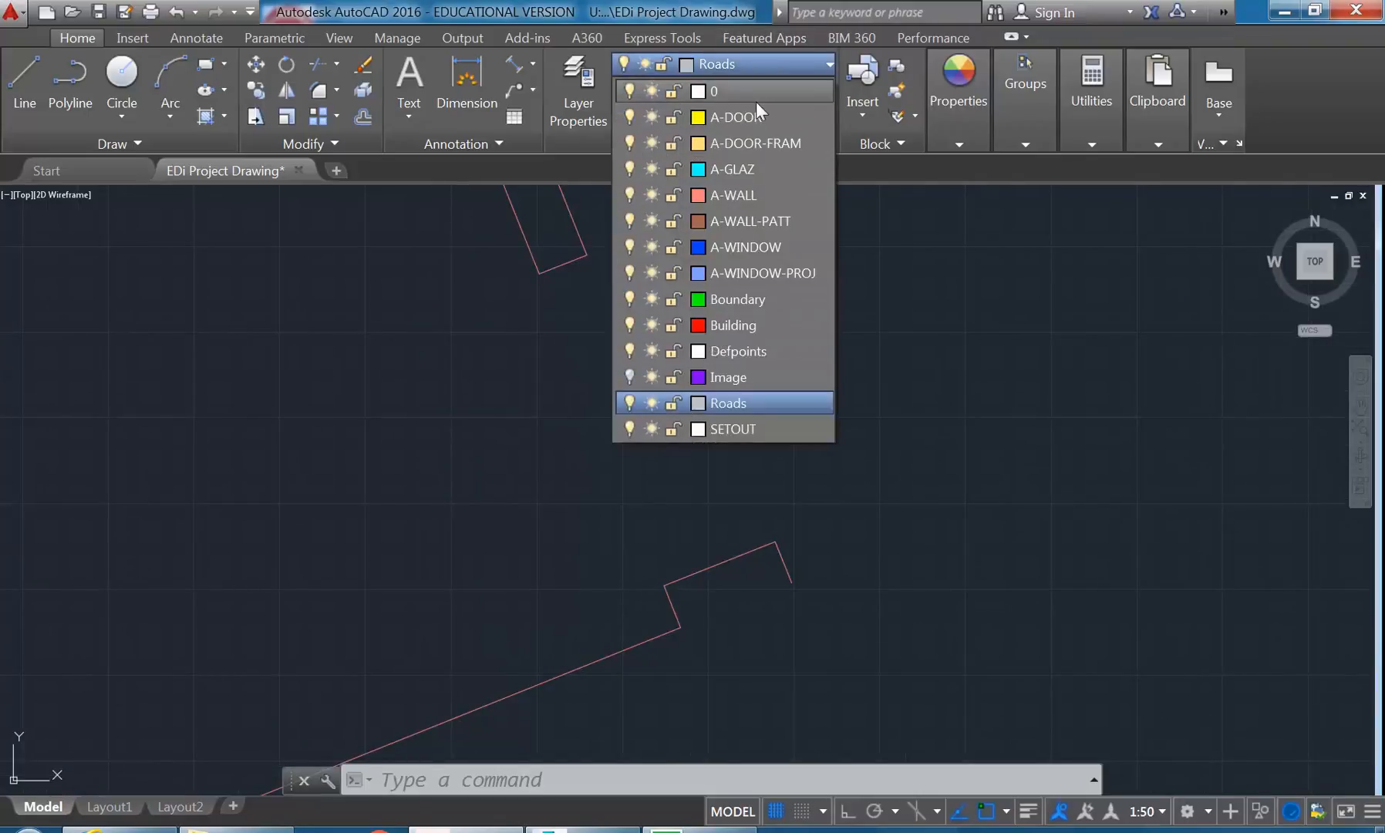
pyautogui.click(806, 61)
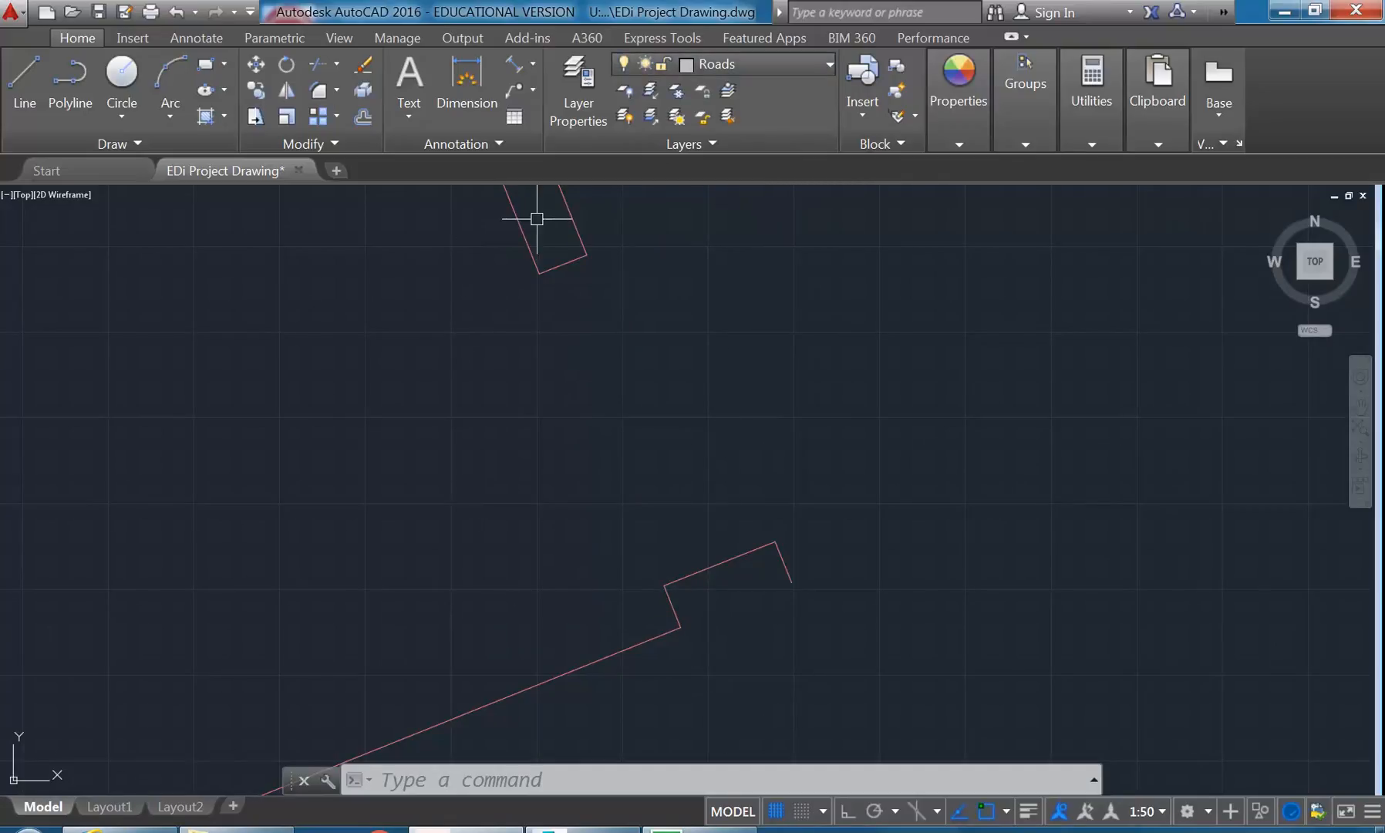
pyautogui.click(712, 61)
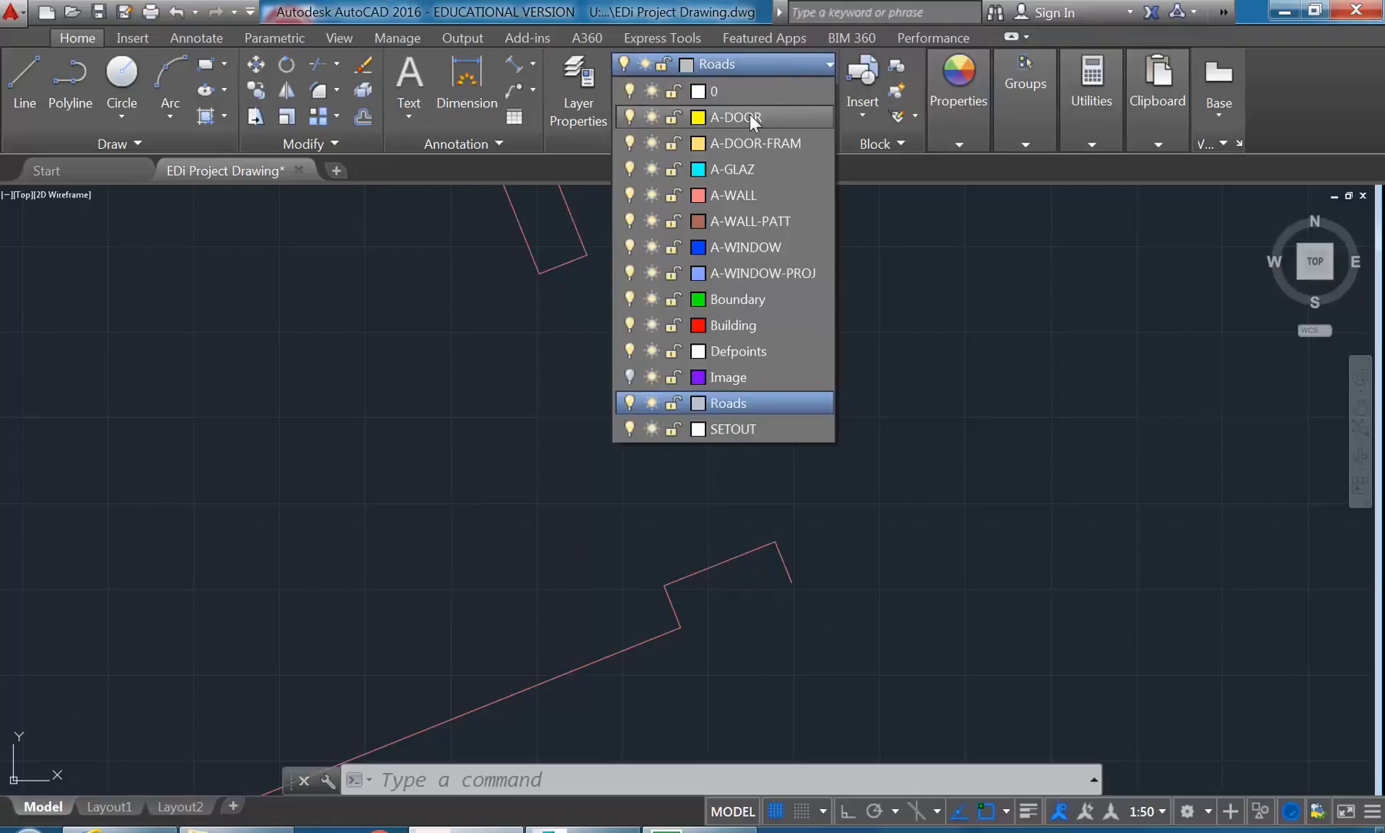
pyautogui.click(751, 137)
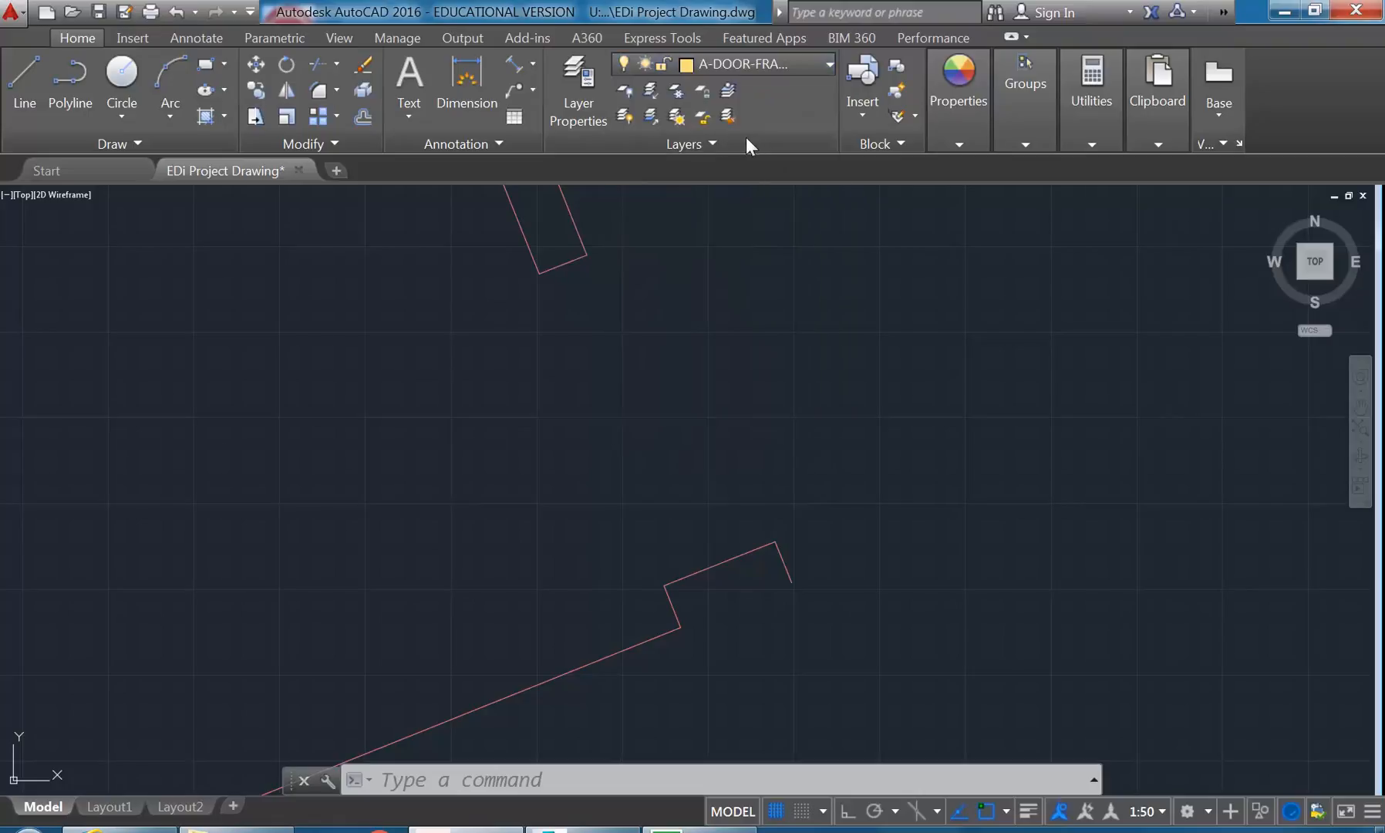
# - Draw a 980-unit line across the door opening, from the lower wall's outer corner to the upper wall's outer corner
pyautogui.click(19, 76)
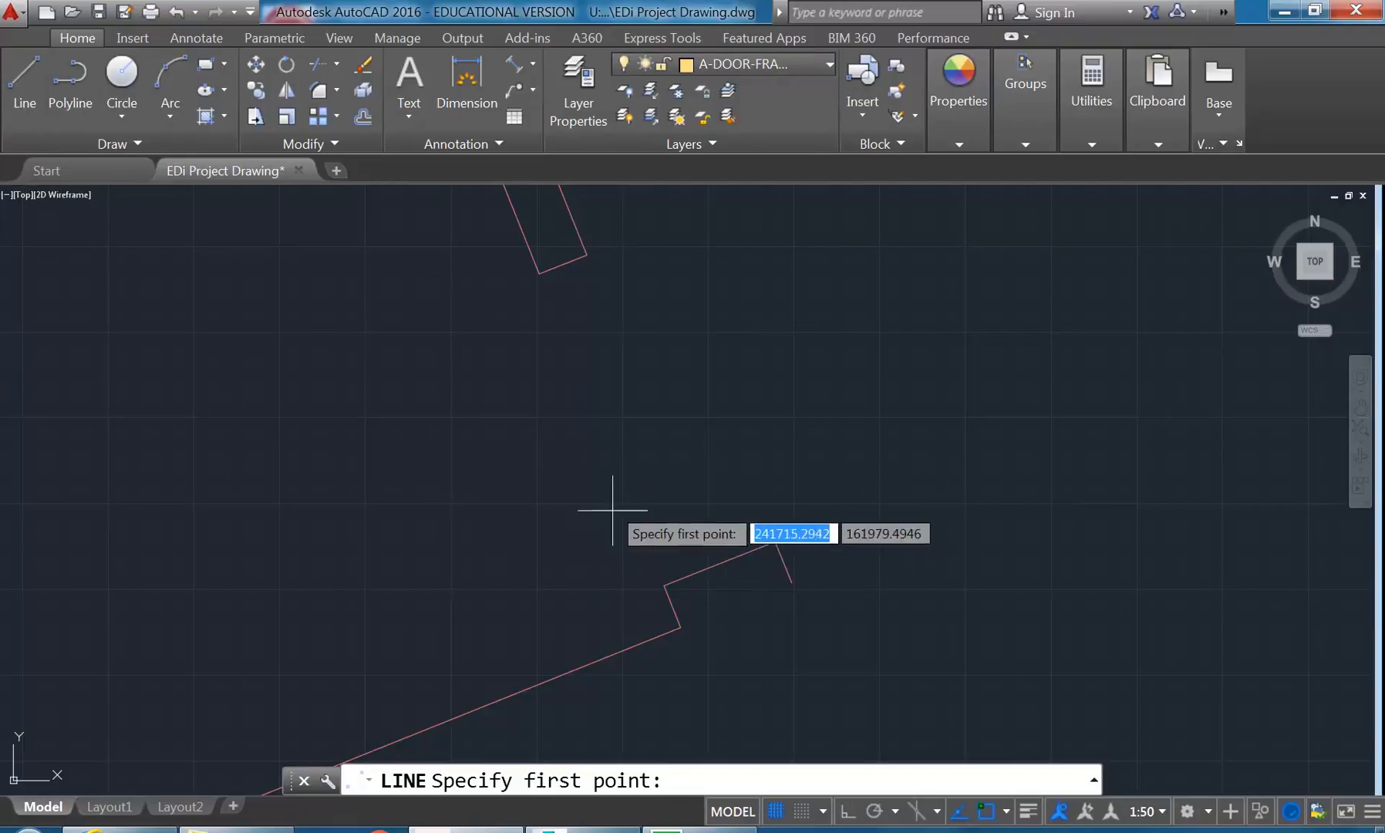
pyautogui.click(662, 584)
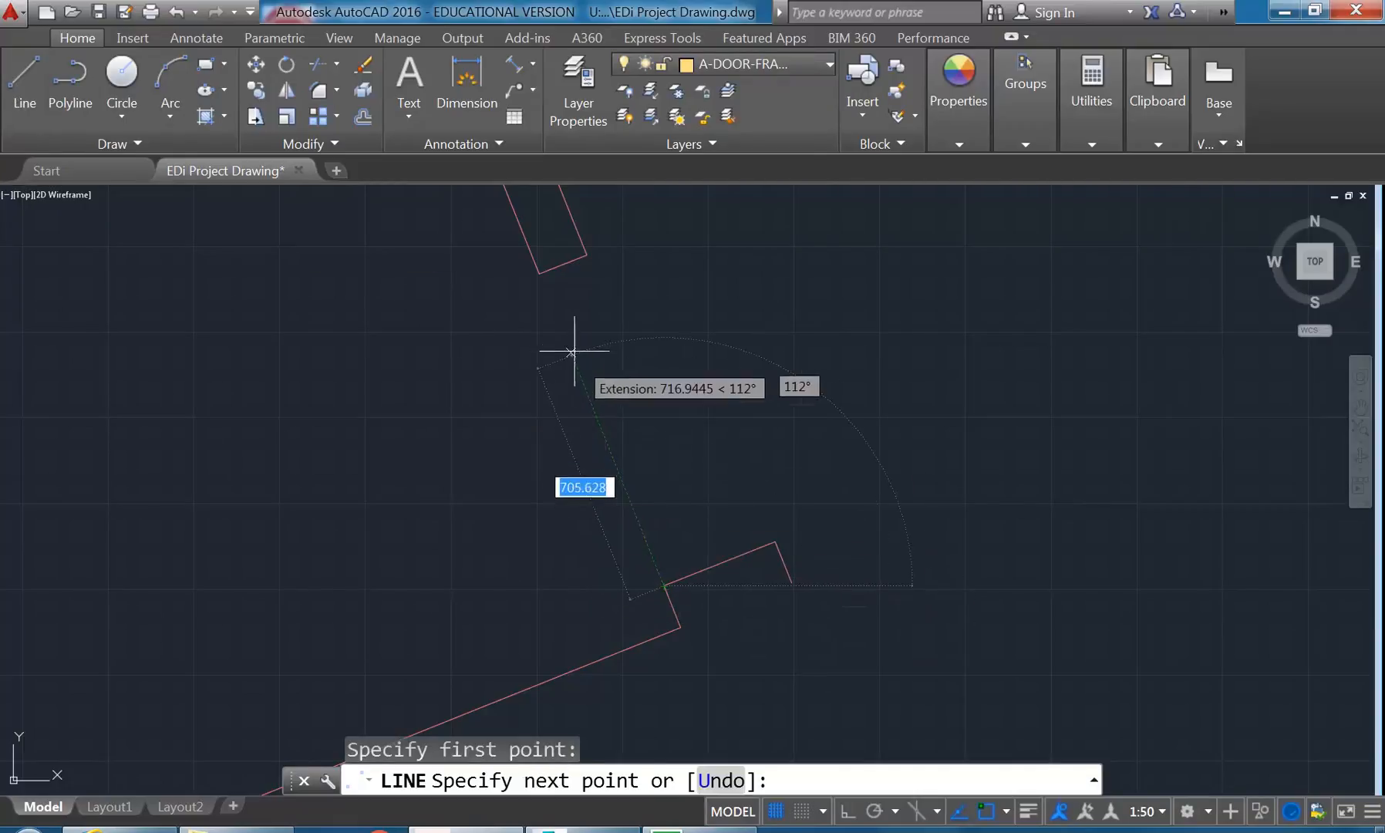
pyautogui.write('980')
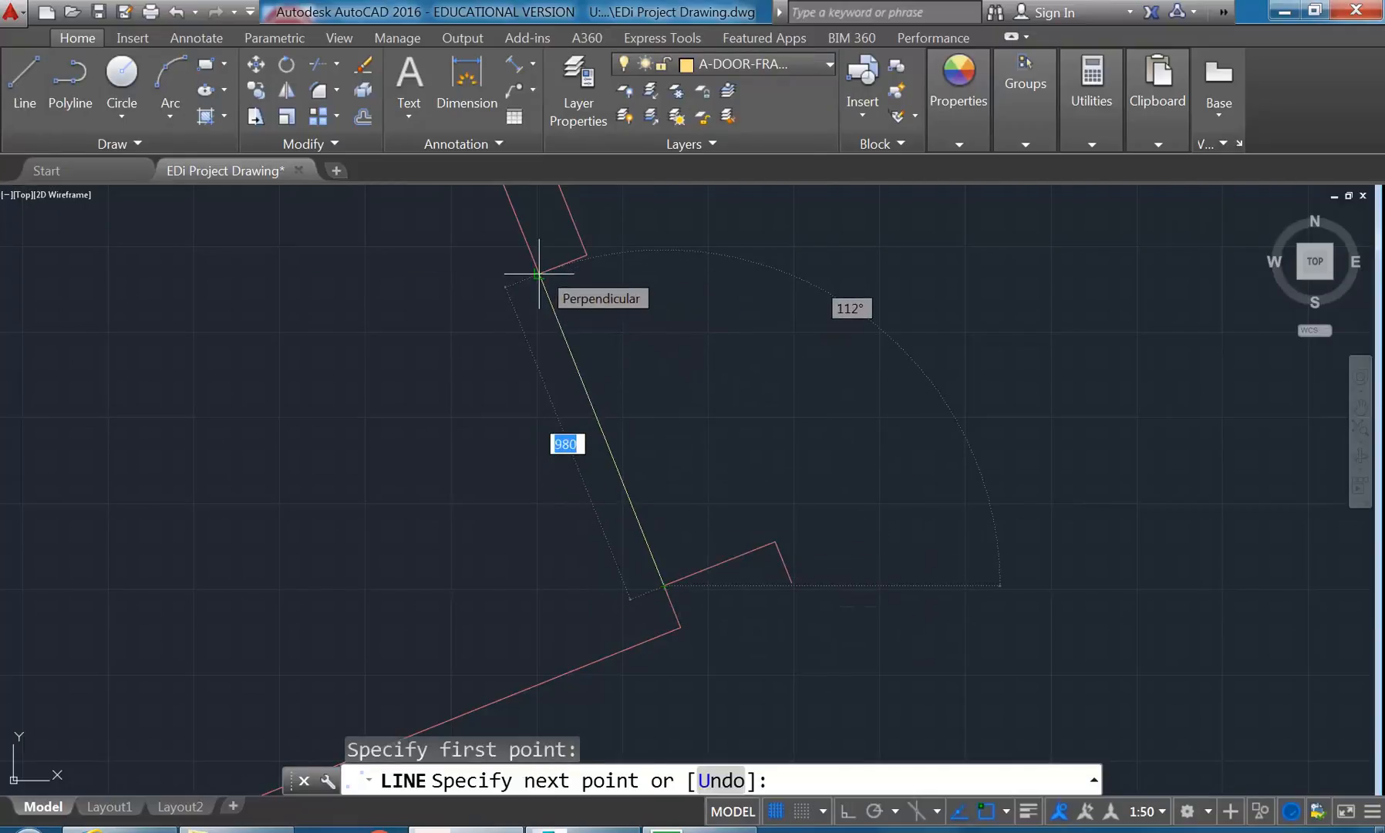
pyautogui.click(539, 274)
pyautogui.press('Return')
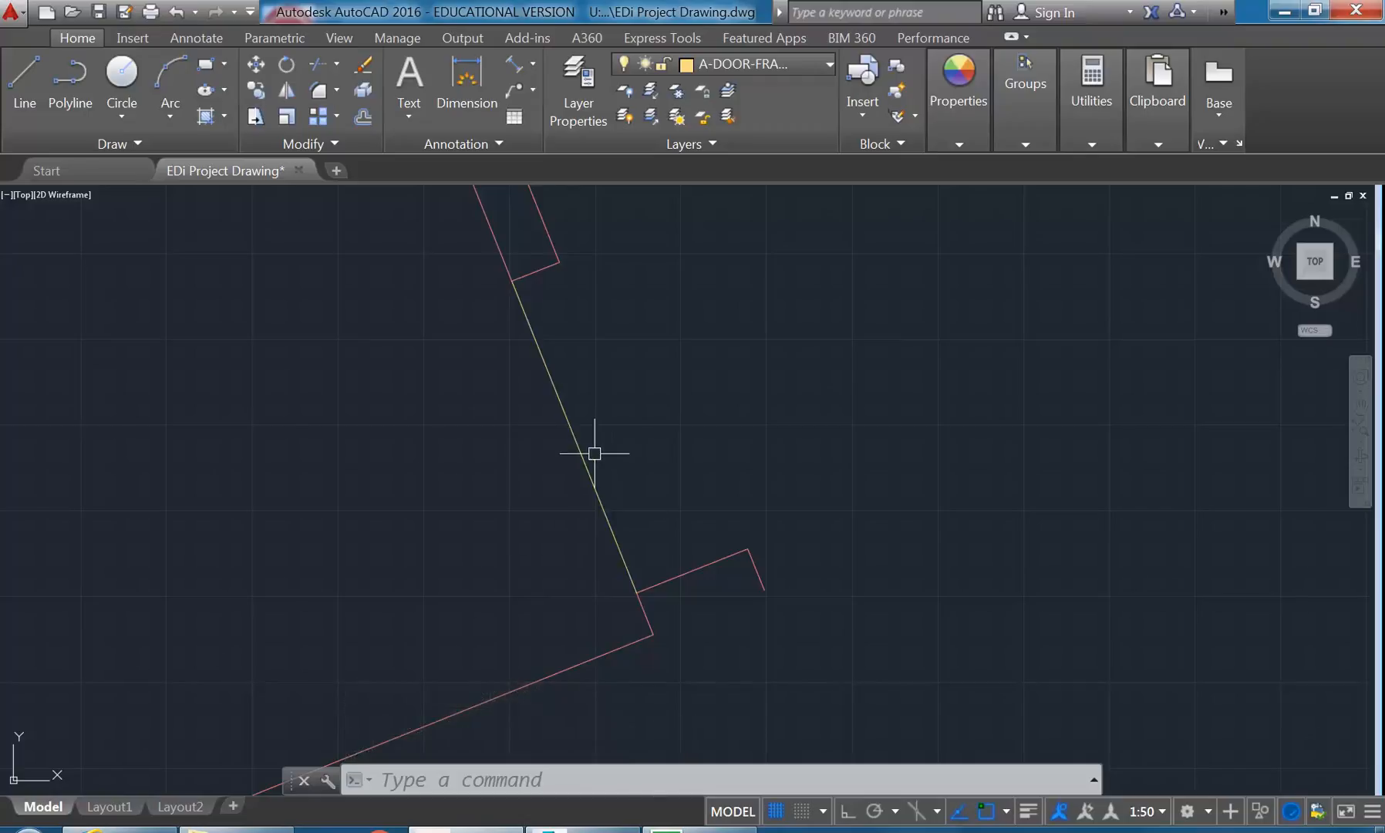
# - Offset the door frame line 100 units toward the other face of the wall
pyautogui.moveTo(641, 433); pyautogui.dragTo(630, 435, button='middle')
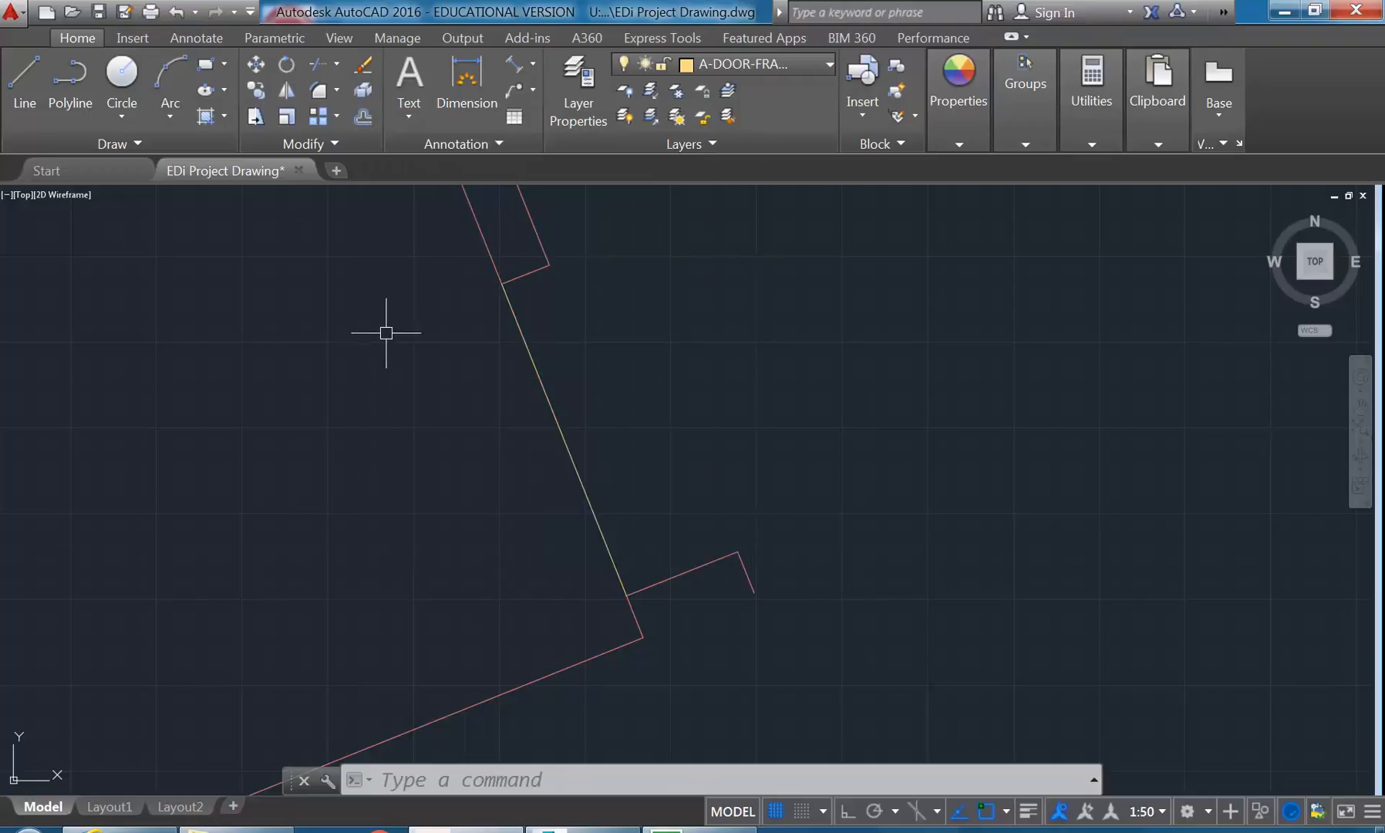
pyautogui.click(362, 116)
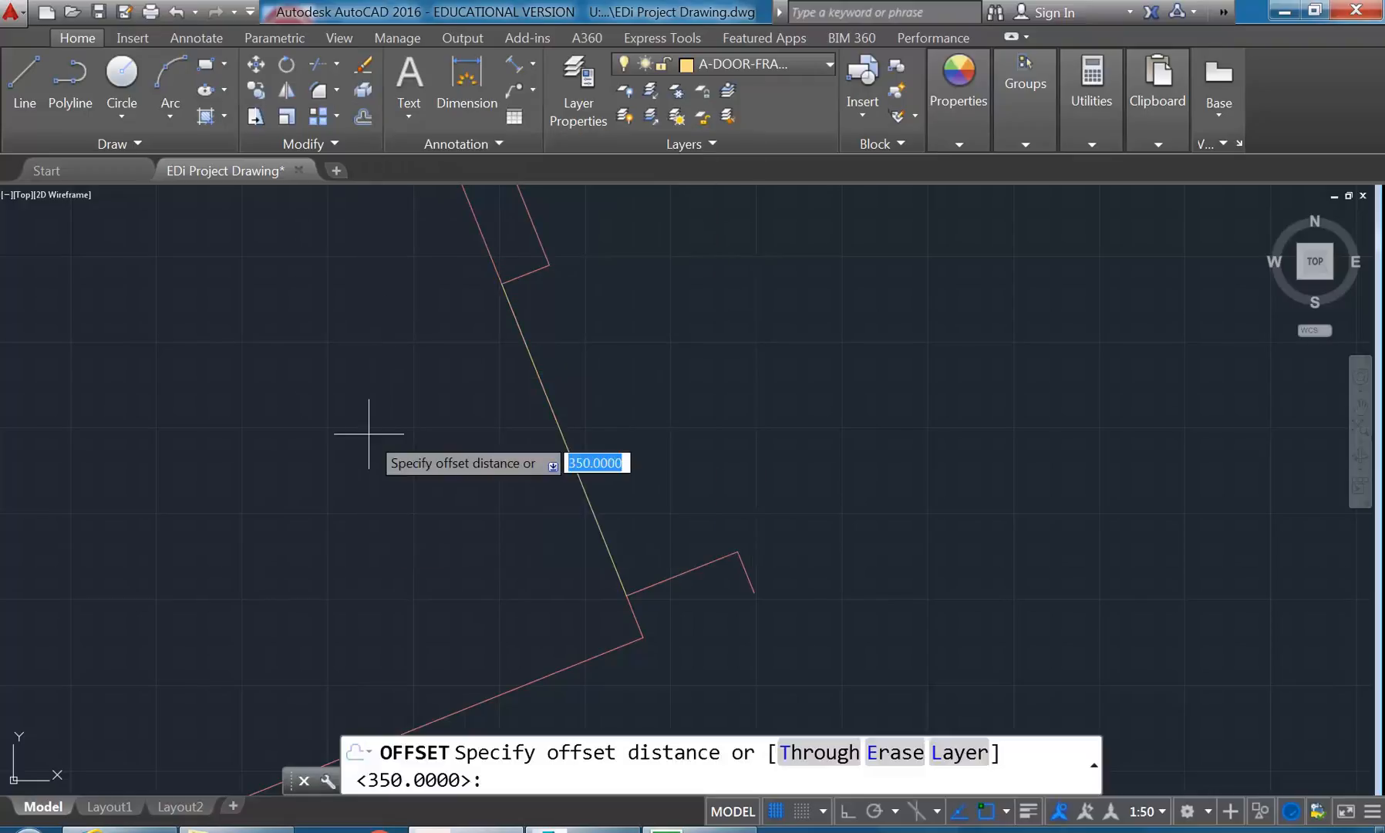
pyautogui.write('100')
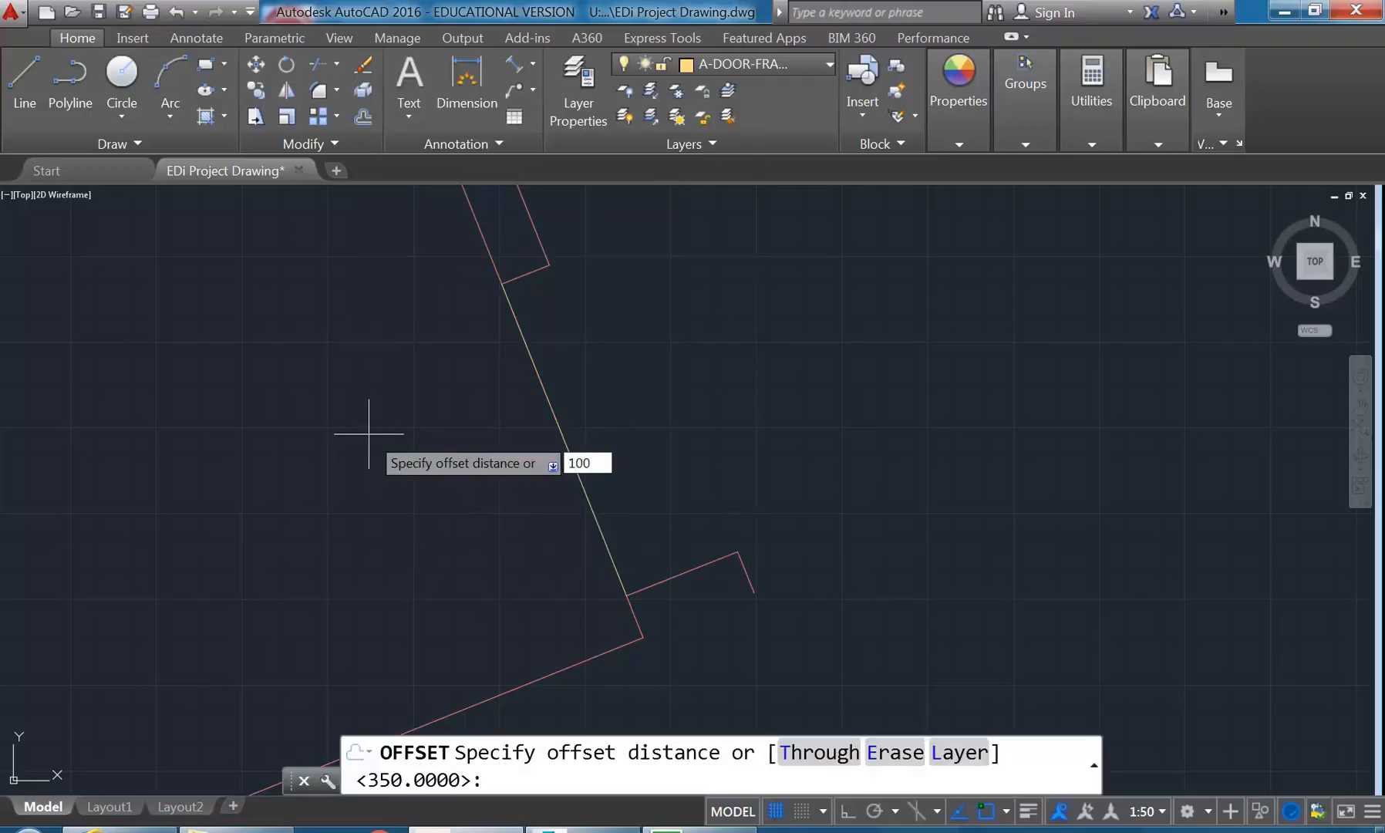
pyautogui.press('Return')
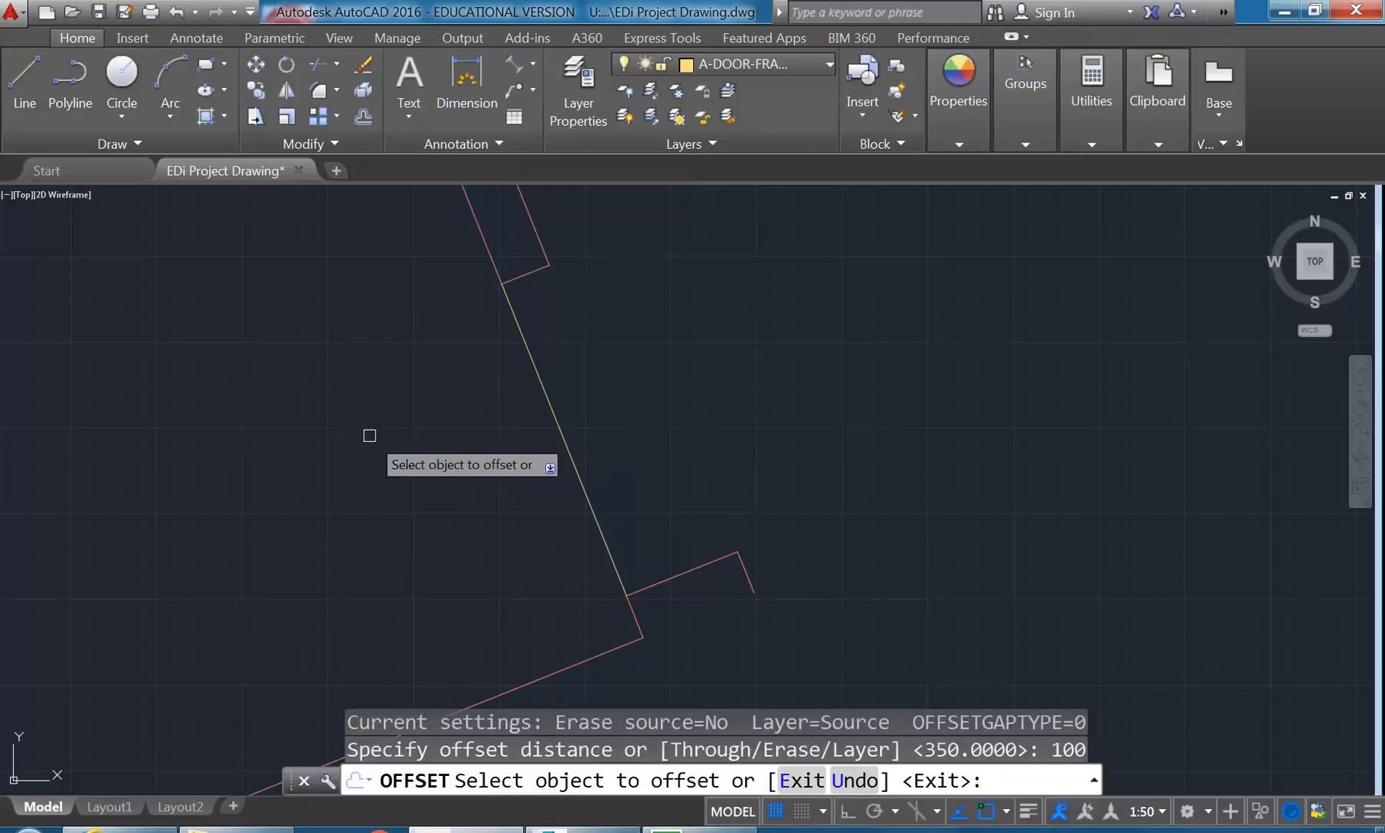
pyautogui.click(561, 421)
pyautogui.click(646, 351)
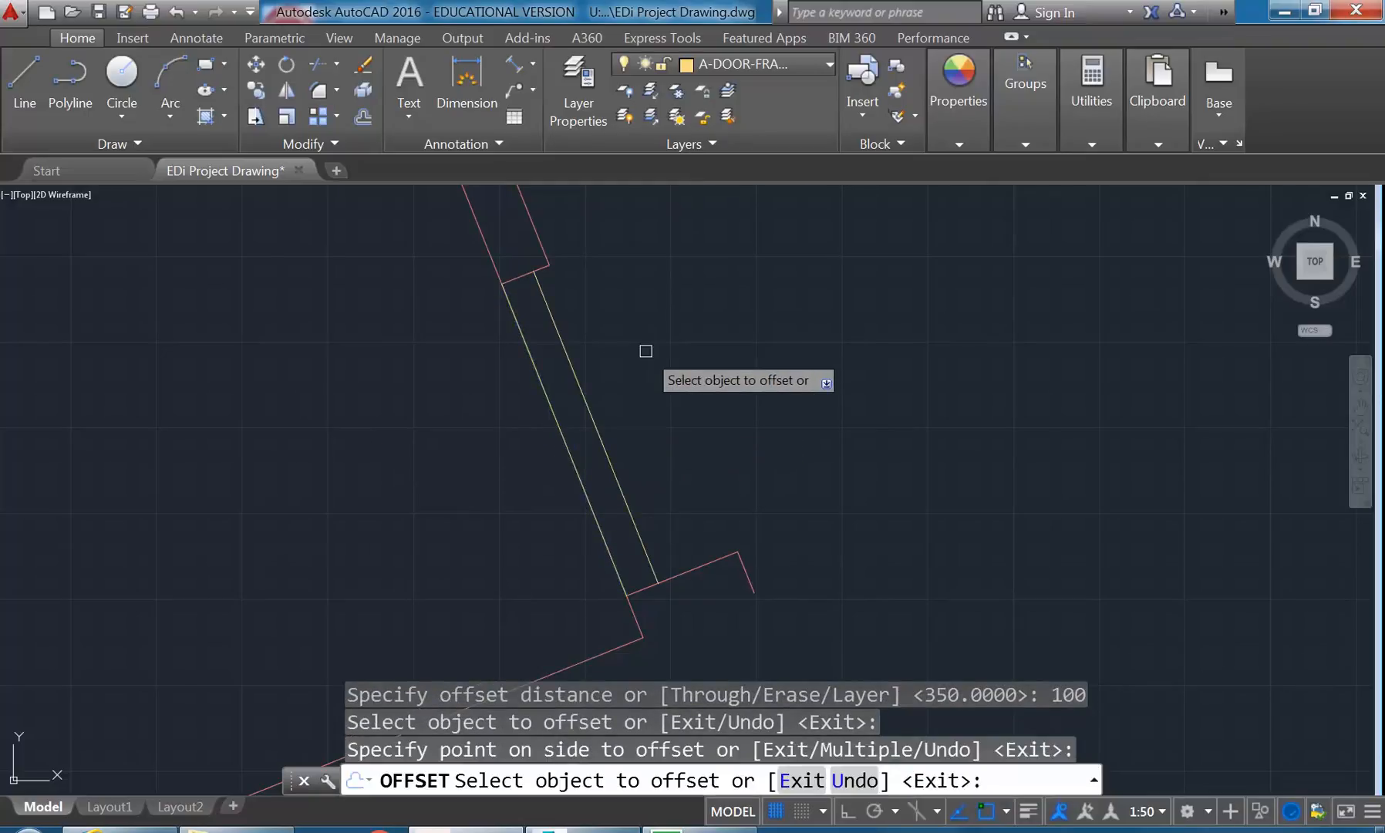
pyautogui.press('Return')
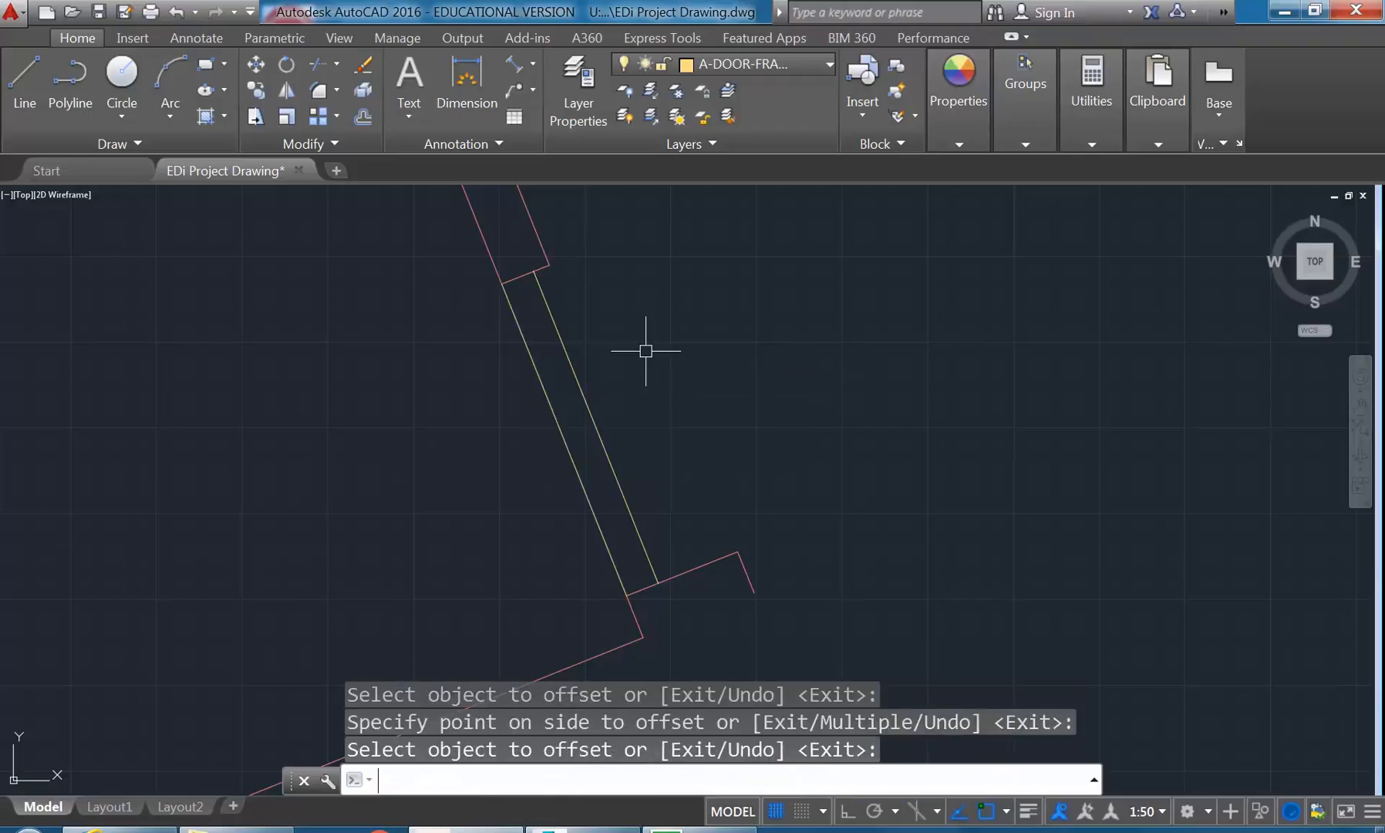
# - Offset the wall end lines on both sides of the door opening 40 units into the opening
pyautogui.press('Return')
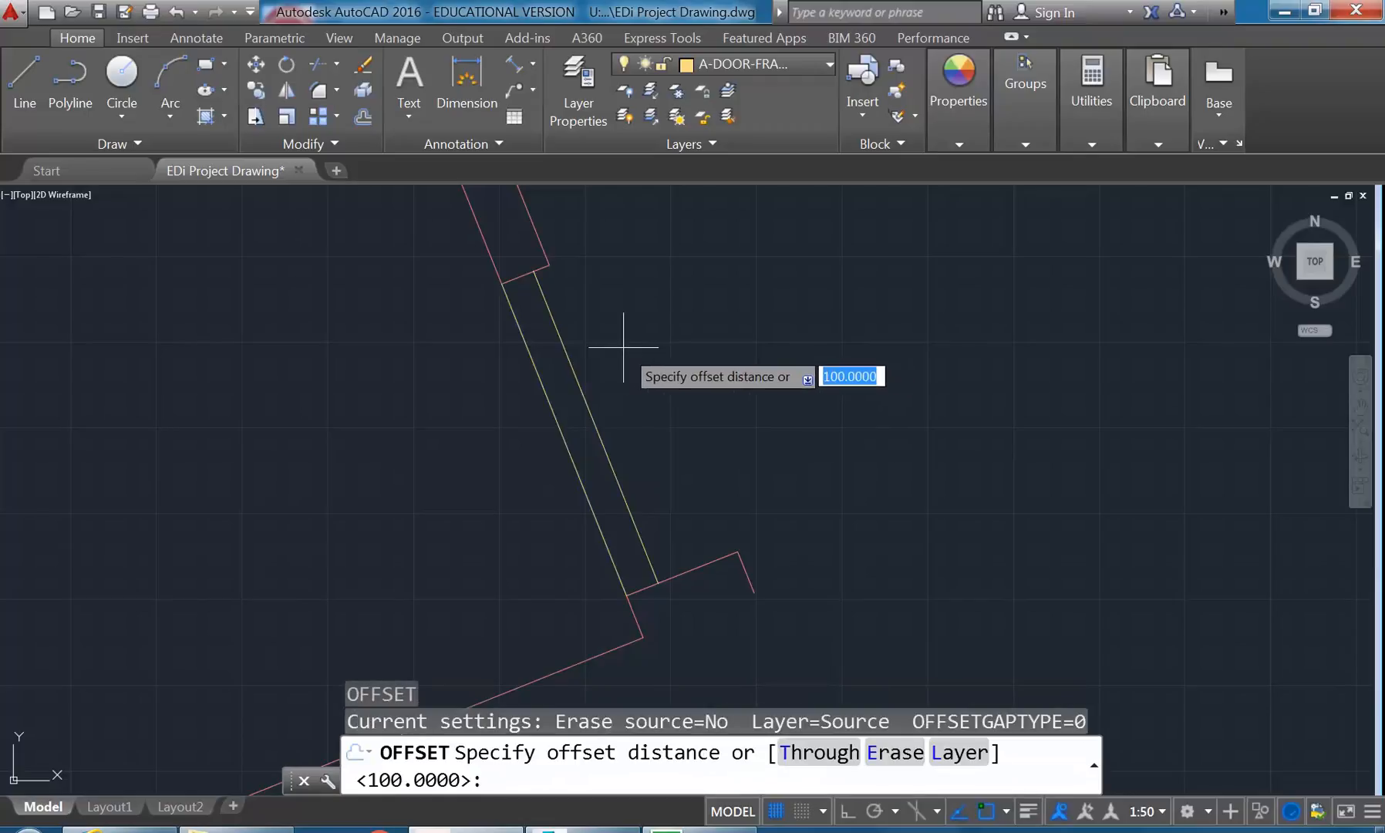
pyautogui.write('40')
pyautogui.press('Return')
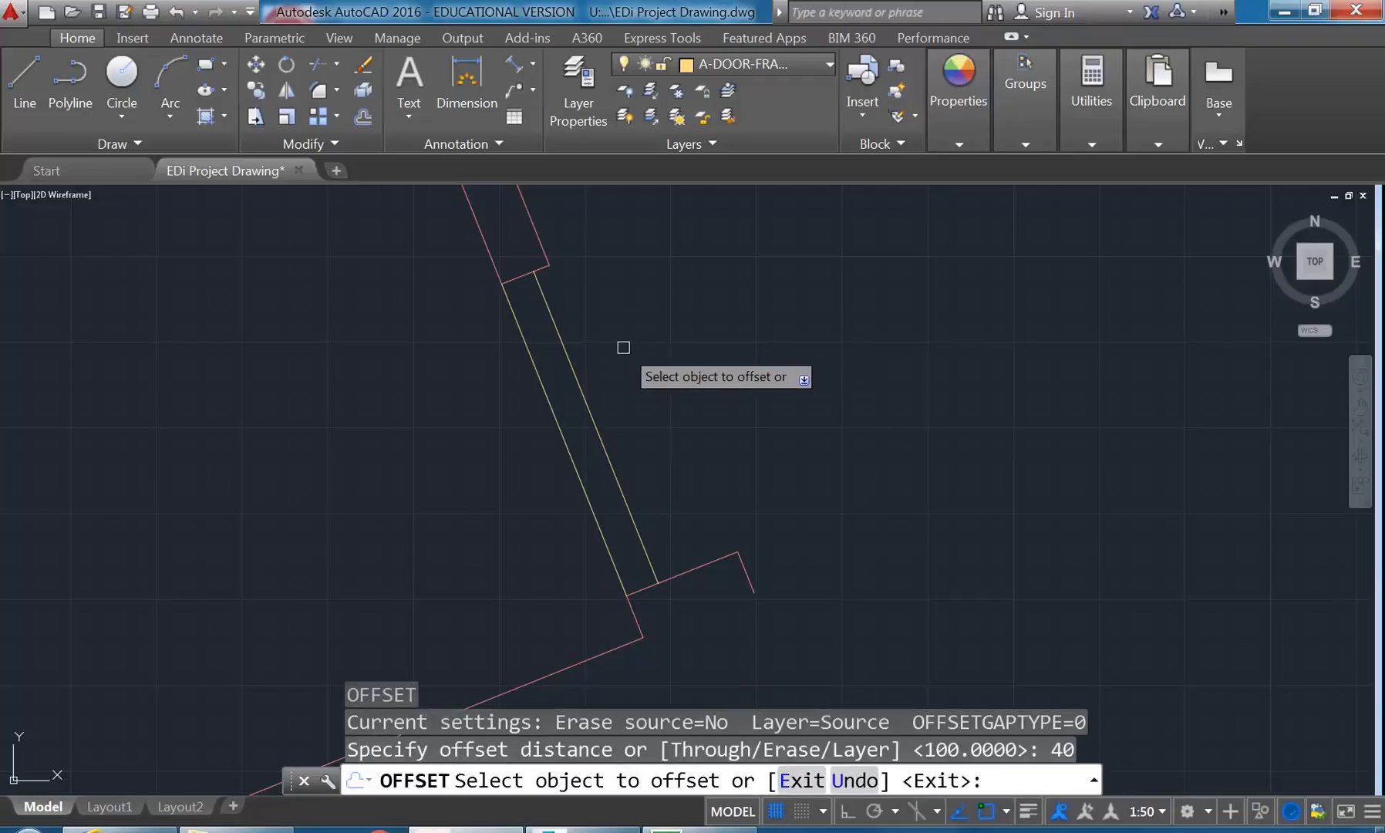
pyautogui.click(520, 280)
pyautogui.click(649, 392)
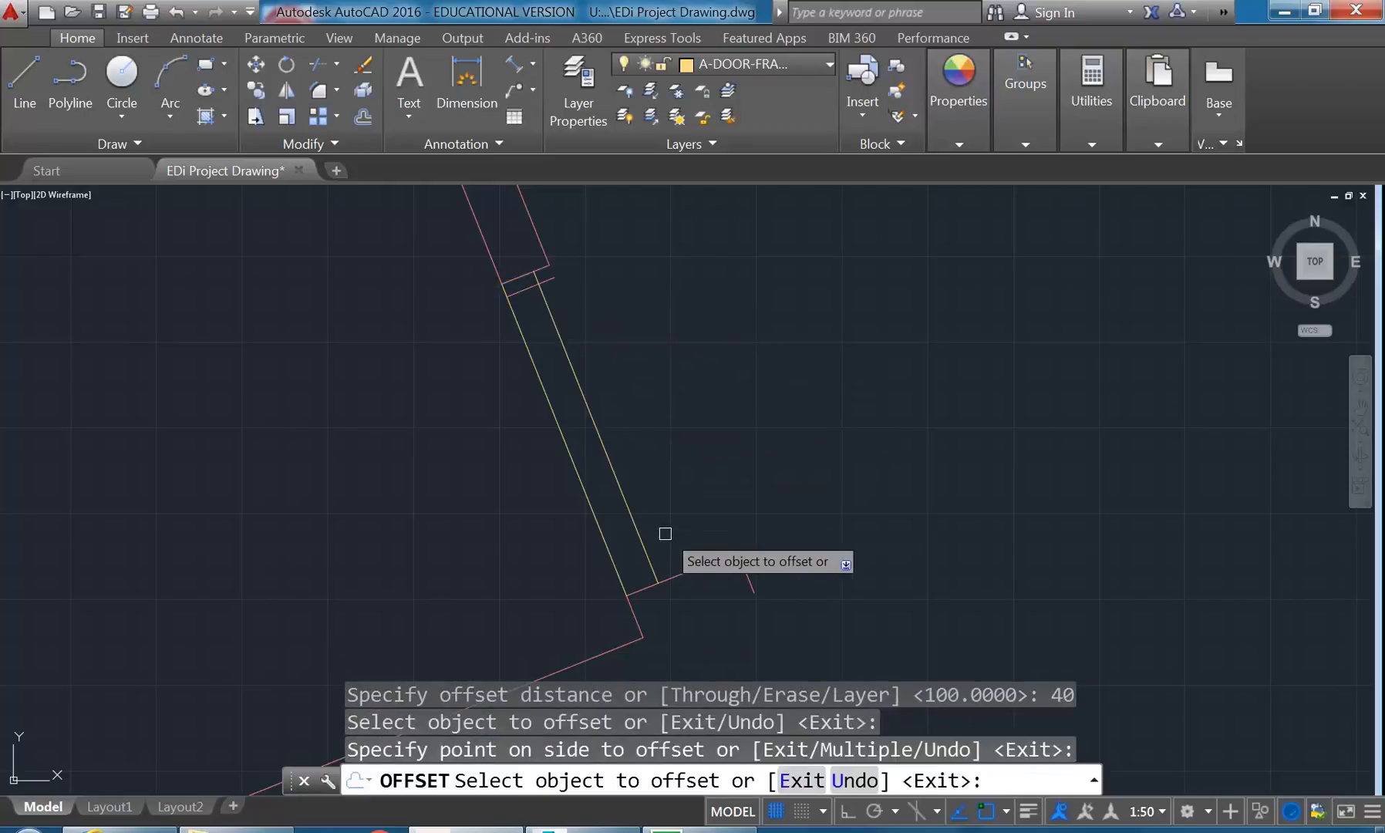
pyautogui.click(680, 572)
pyautogui.click(652, 507)
pyautogui.rightClick(650, 459)
pyautogui.click(664, 468)
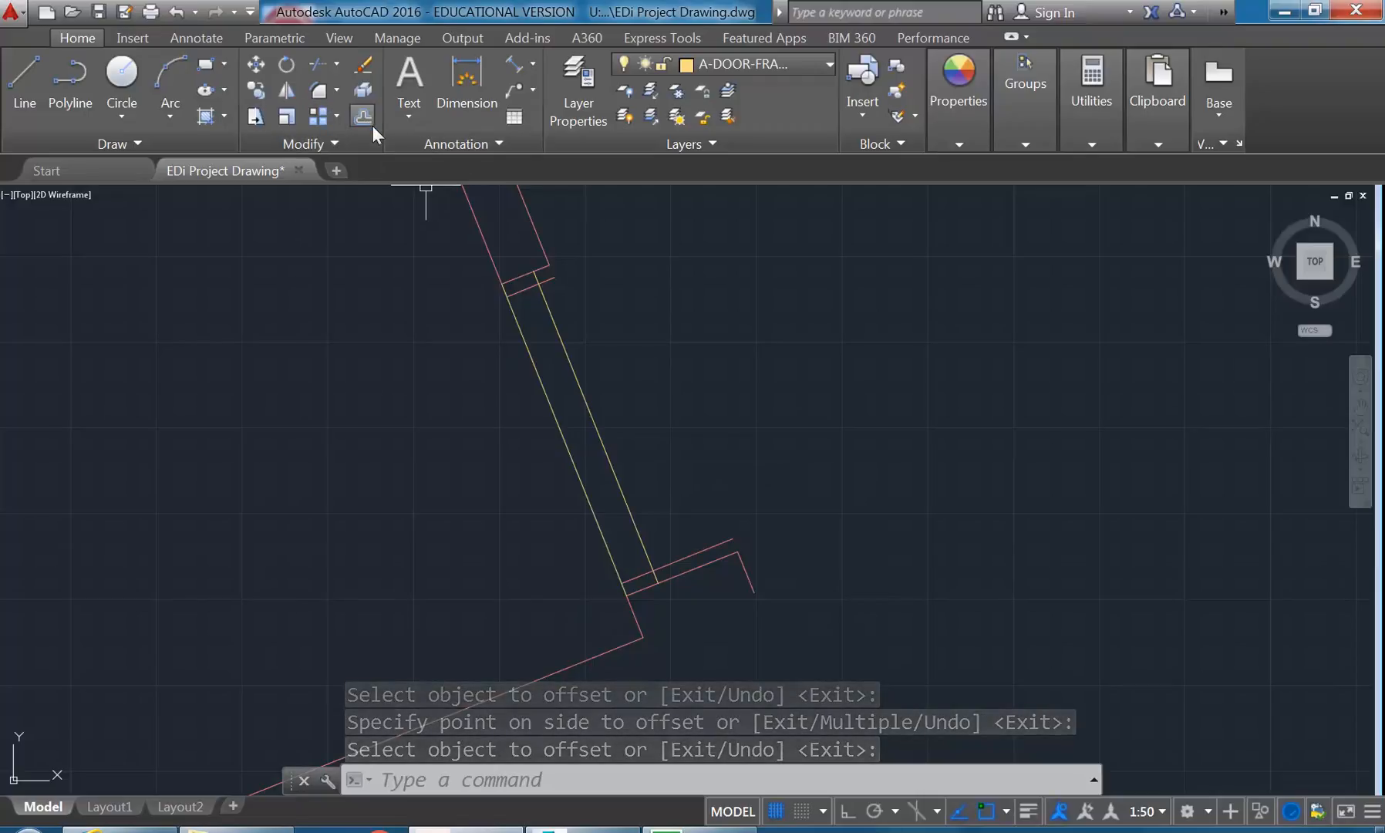
# - Trim the frame lines between the two 40-unit offsets and the offsets' overhanging ends, leaving a small frame piece at each jamb
pyautogui.click(337, 64)
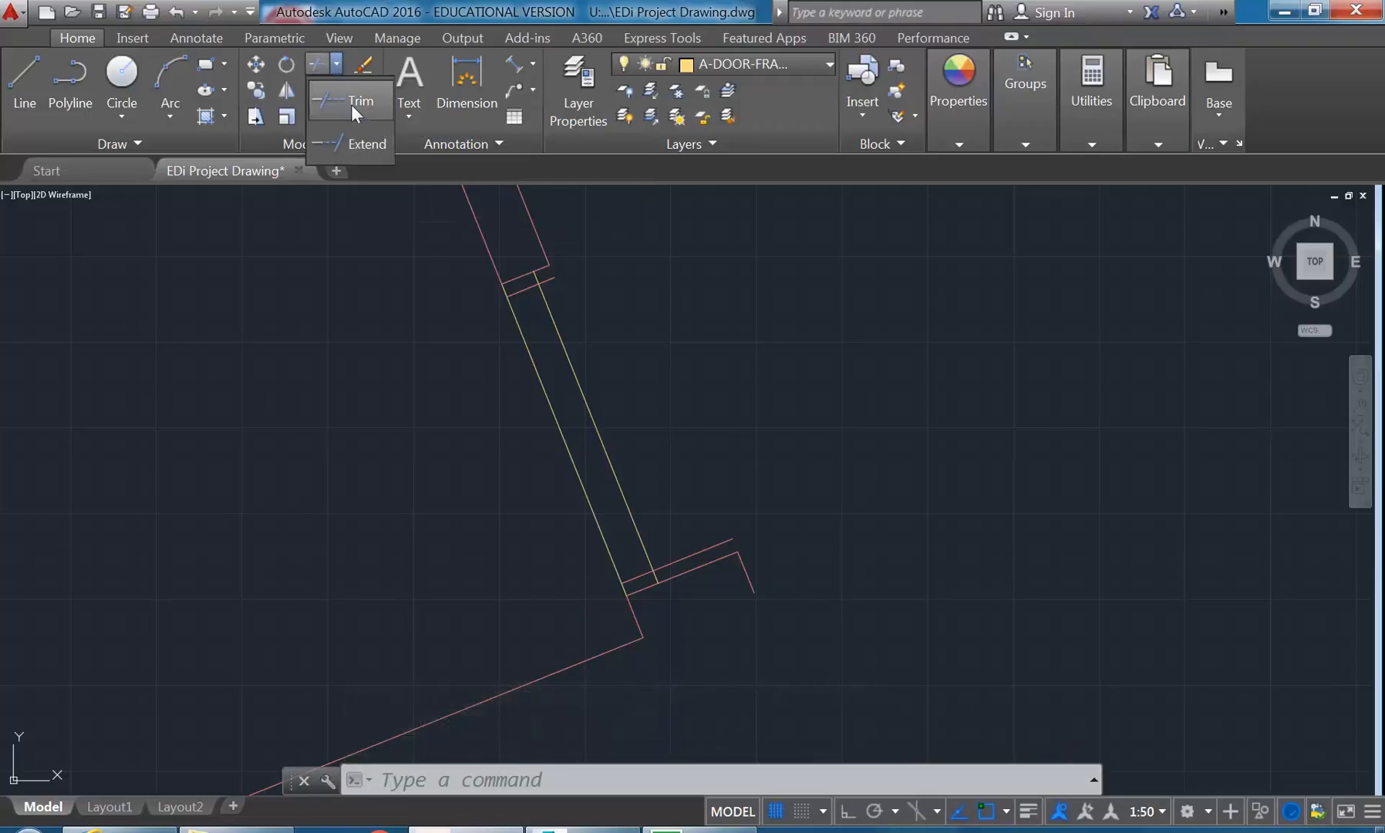
pyautogui.click(353, 108)
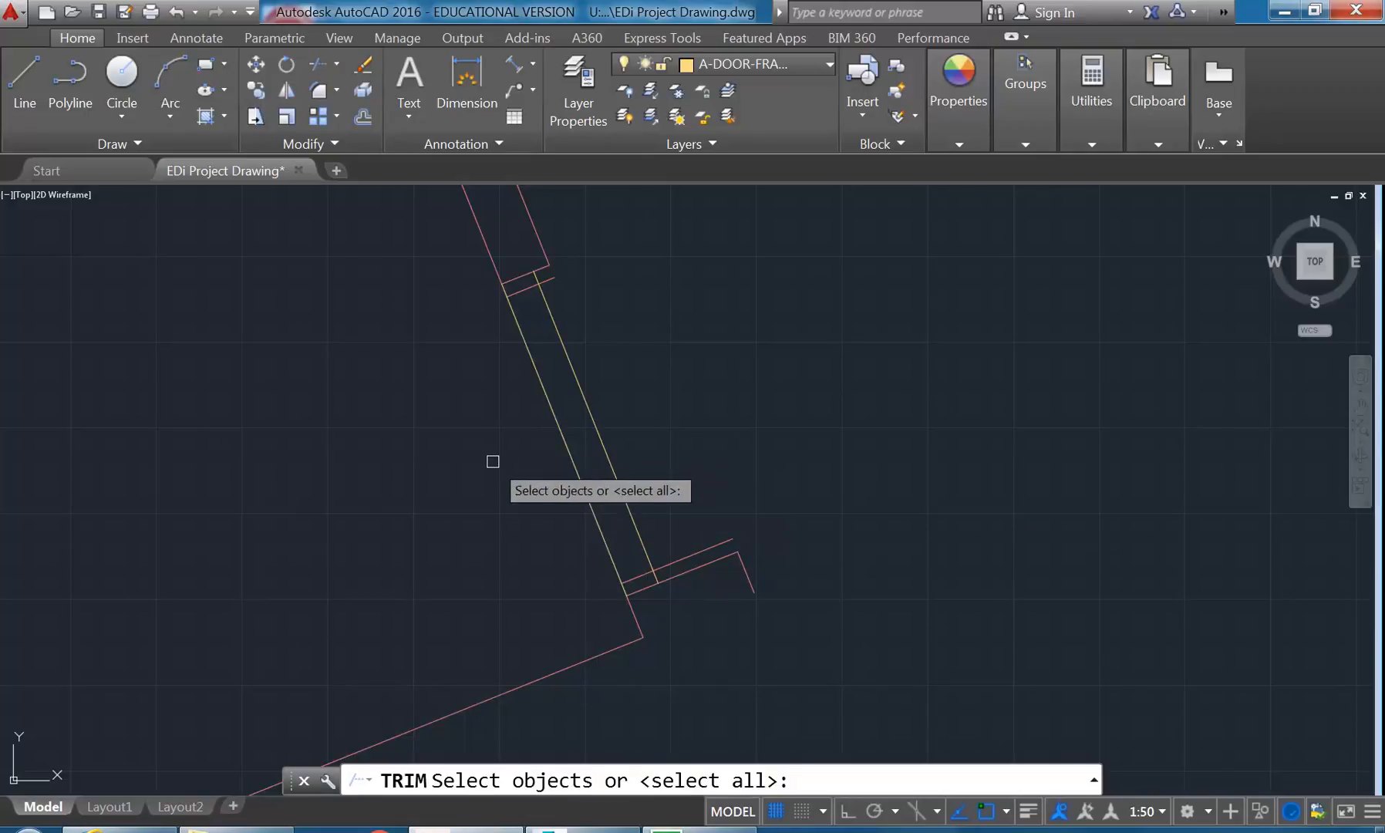
pyautogui.press('Return')
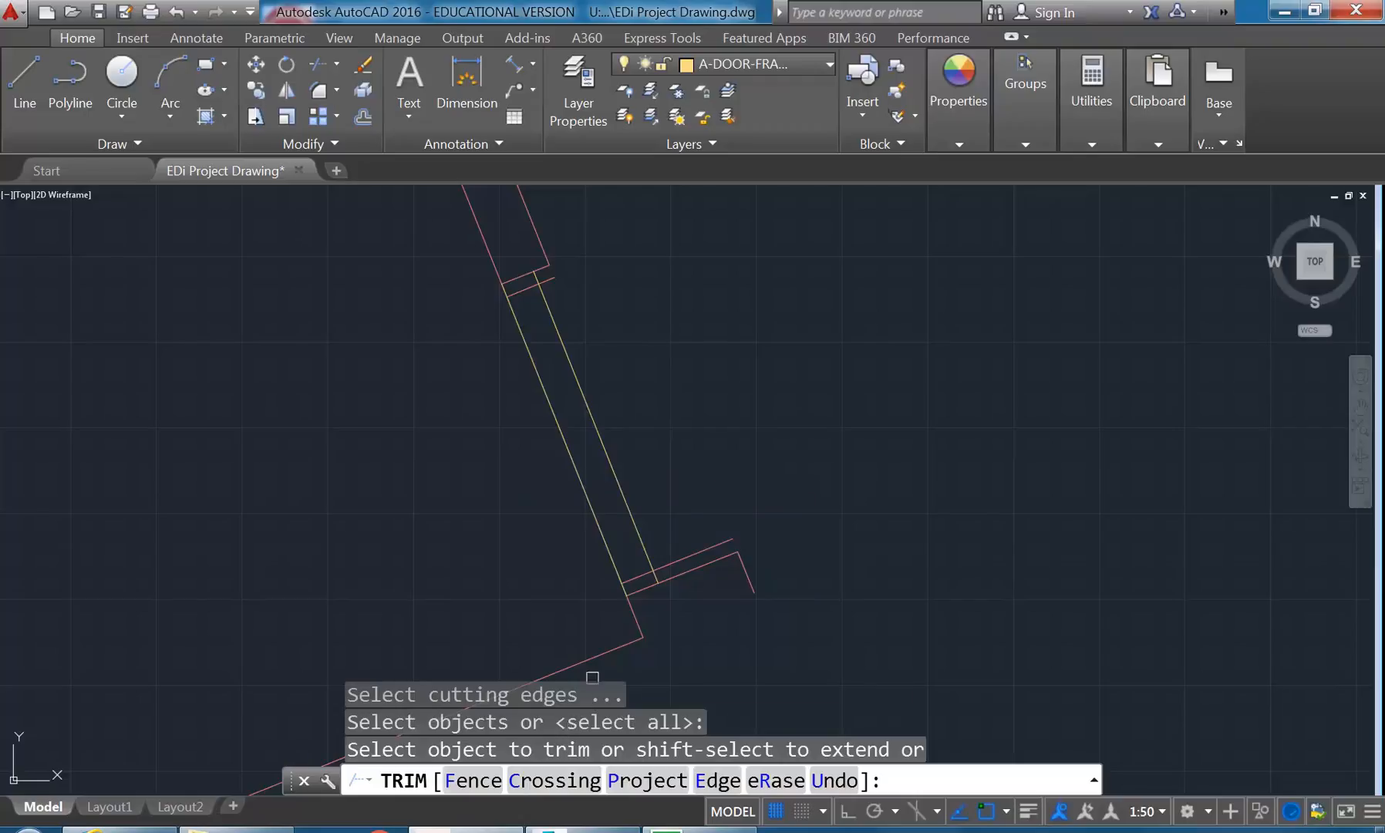
pyautogui.click(547, 300)
pyautogui.click(529, 339)
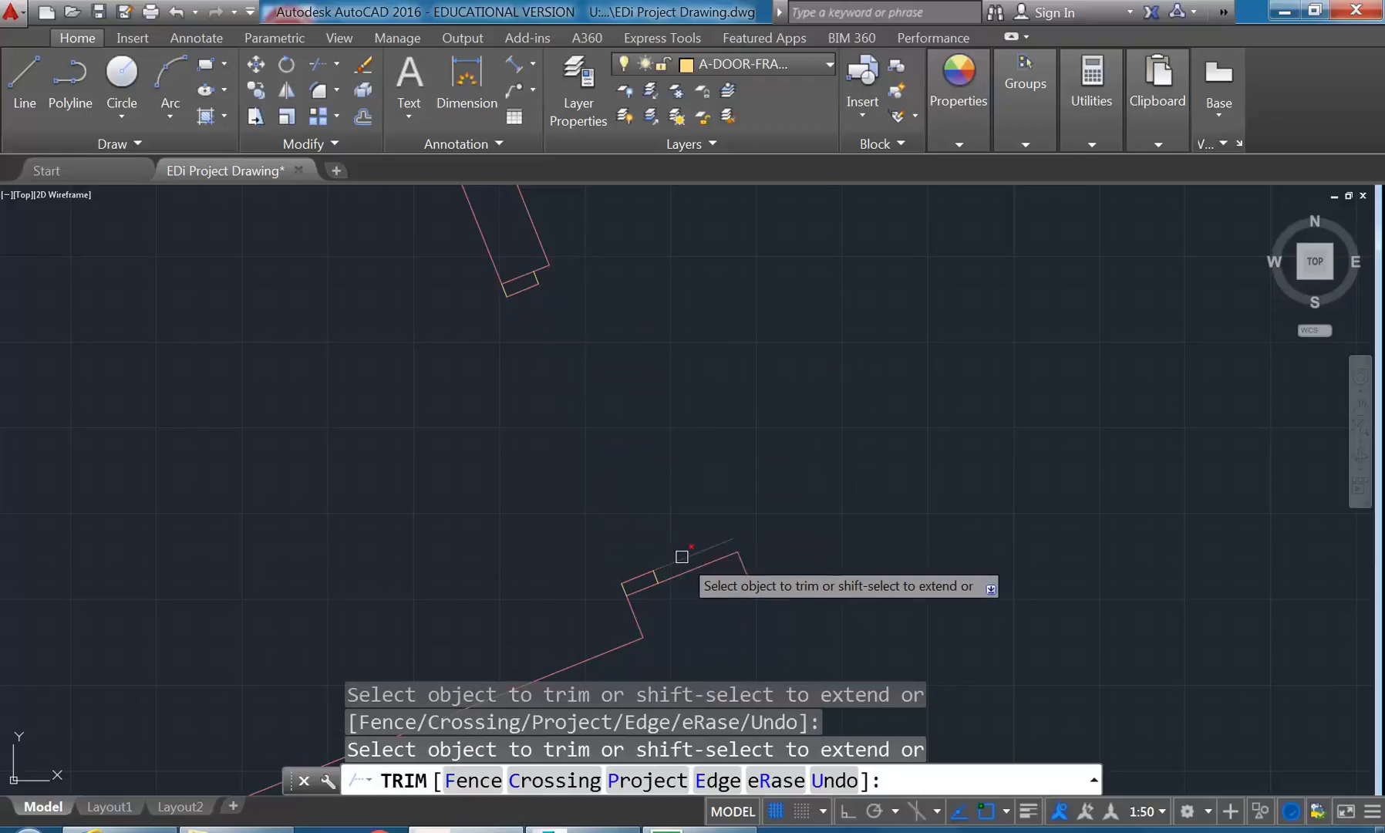
pyautogui.press('Return')
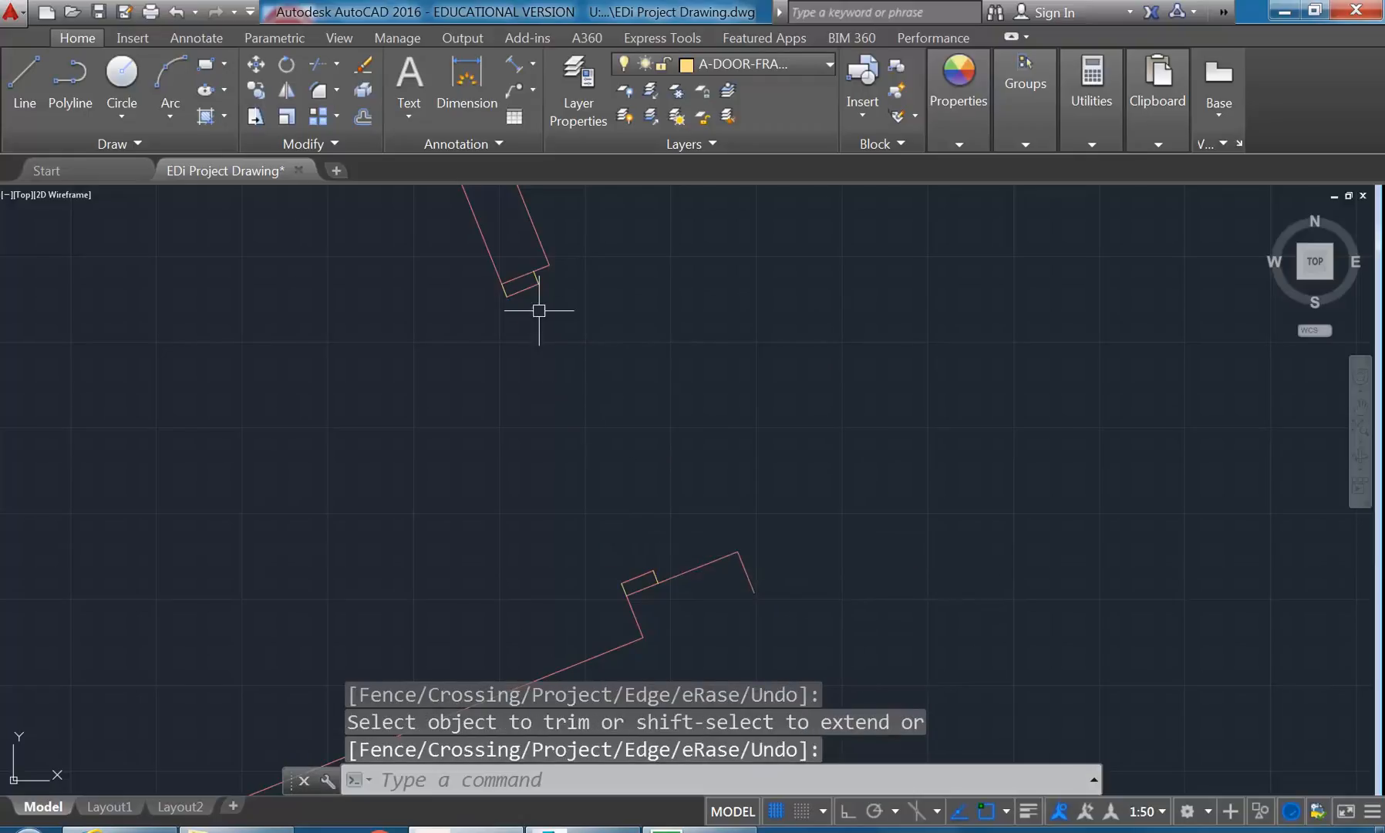
# - Move the inner end lines of both door frame pieces to the A-DOOR-FRAM layer
pyautogui.click(523, 290)
pyautogui.click(637, 577)
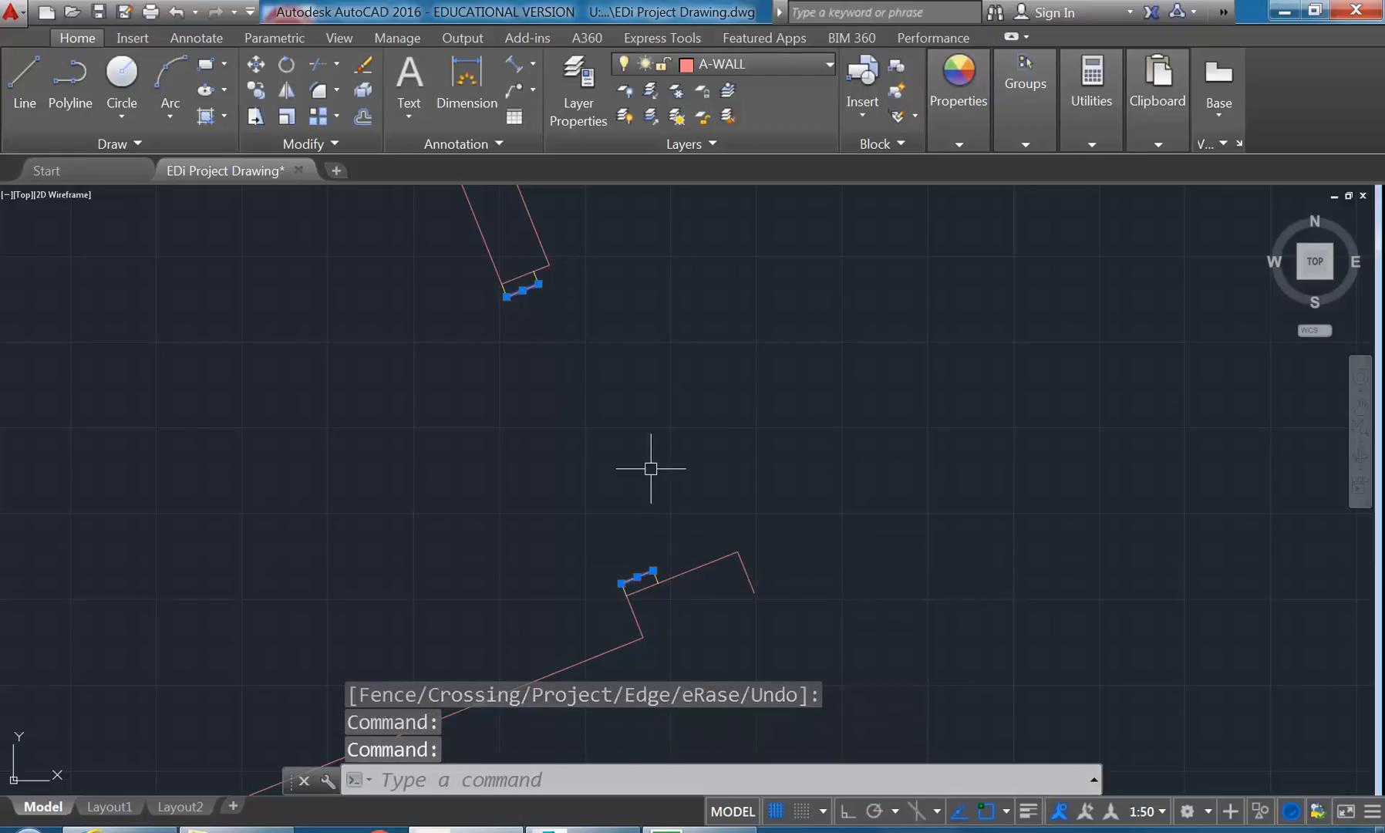
pyautogui.click(740, 64)
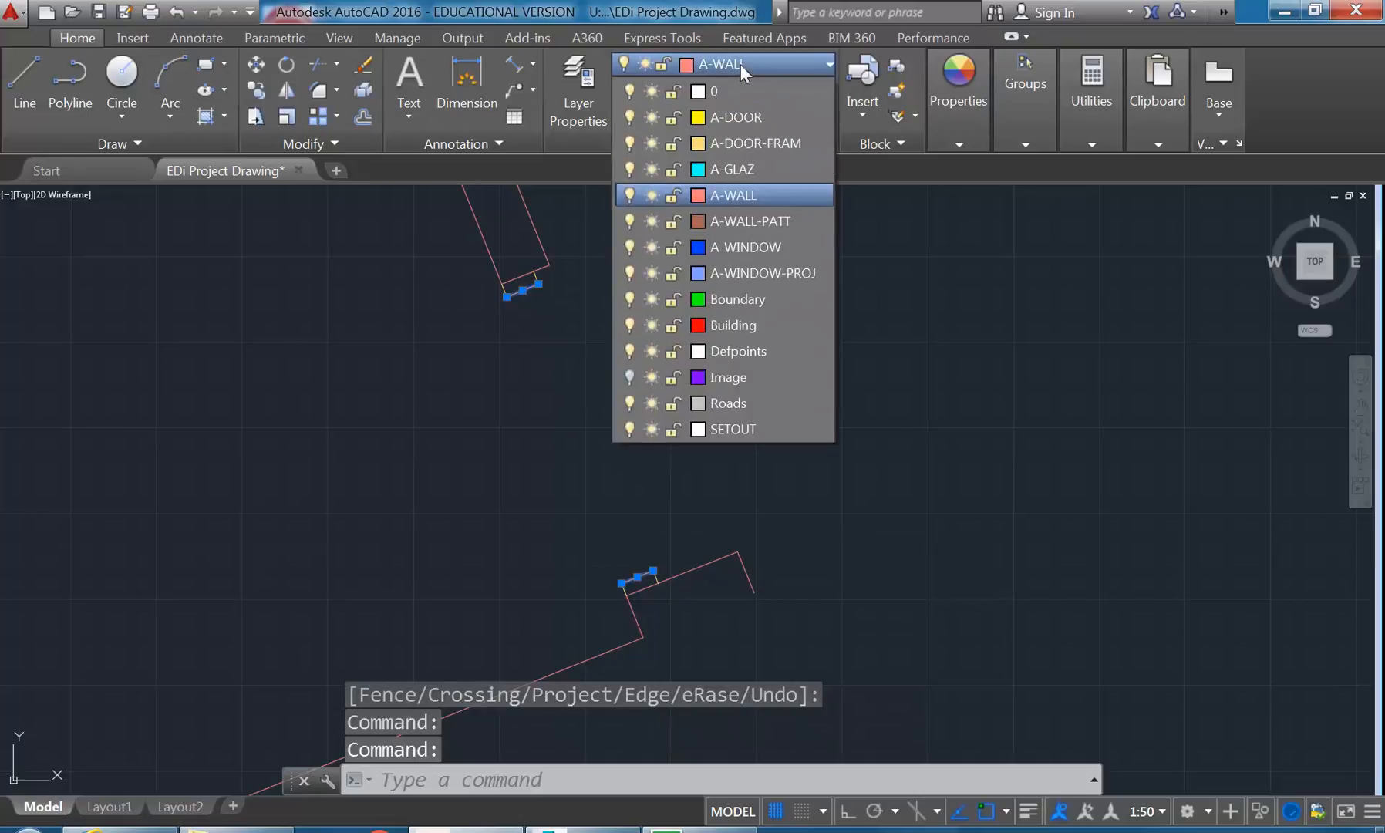
pyautogui.click(748, 140)
pyautogui.press('Escape')
pyautogui.press('Escape')
pyautogui.press('Escape')
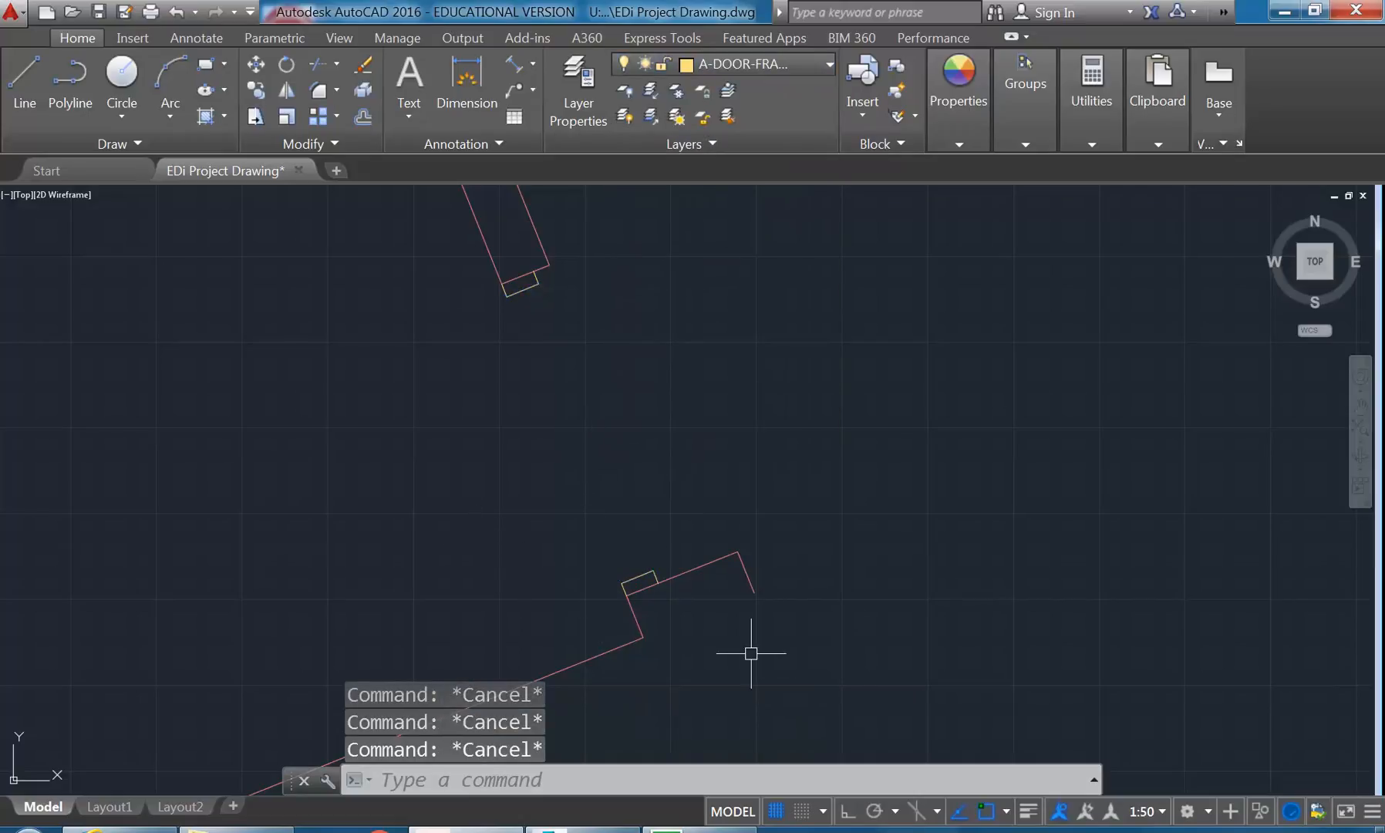
# - Toggle the lineweight display to compare the wall and frame lines, and leave it on
pyautogui.click(1029, 811)
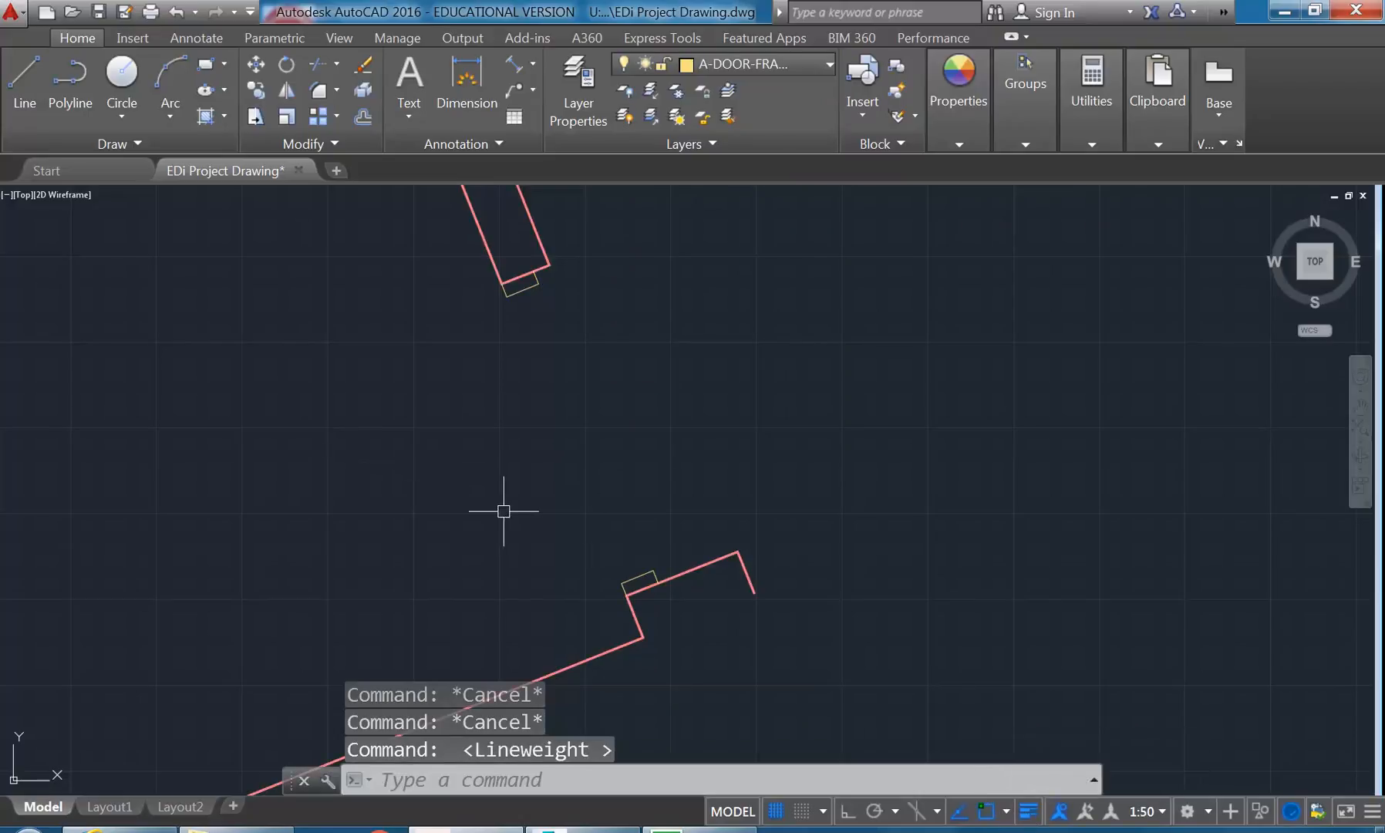
pyautogui.click(1029, 811)
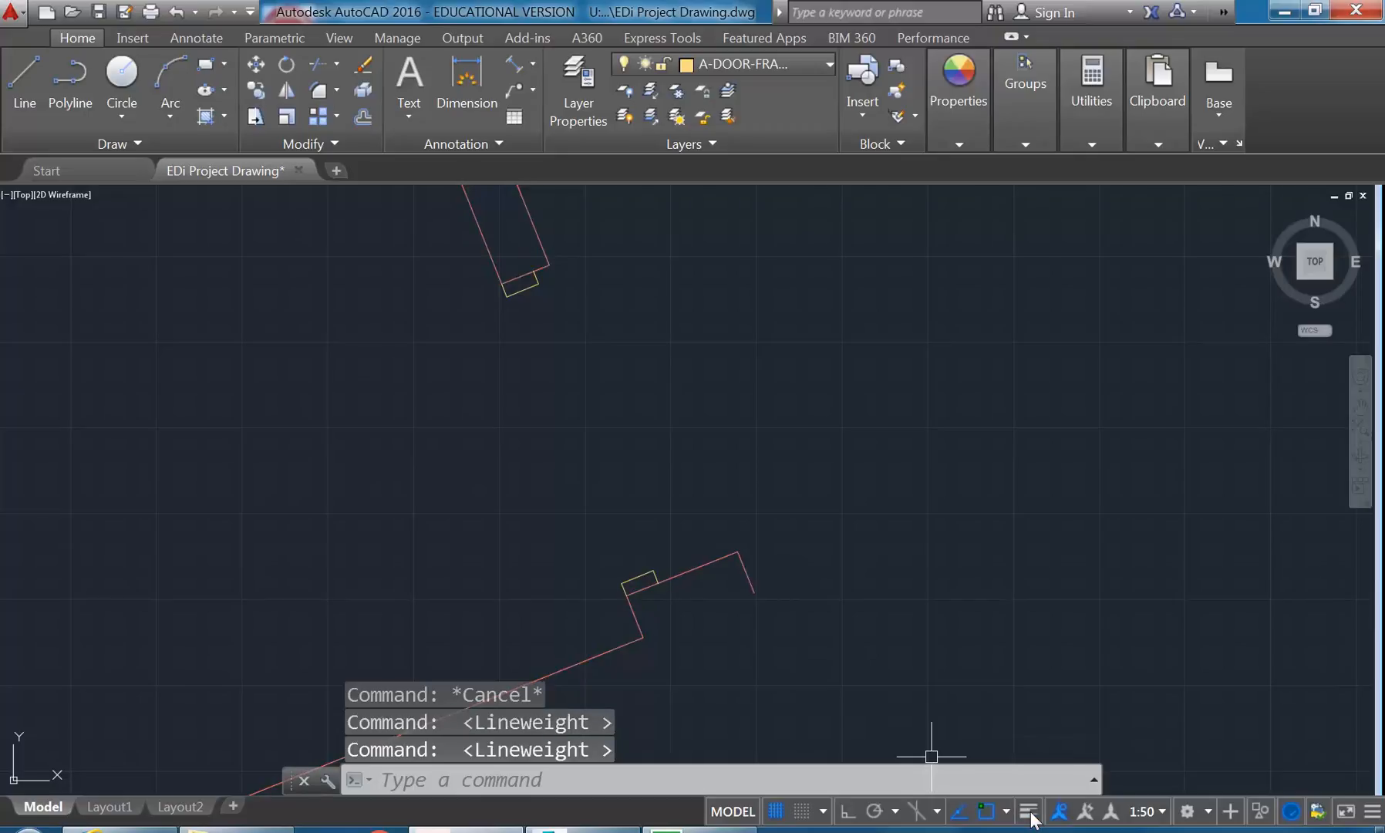
pyautogui.click(1030, 811)
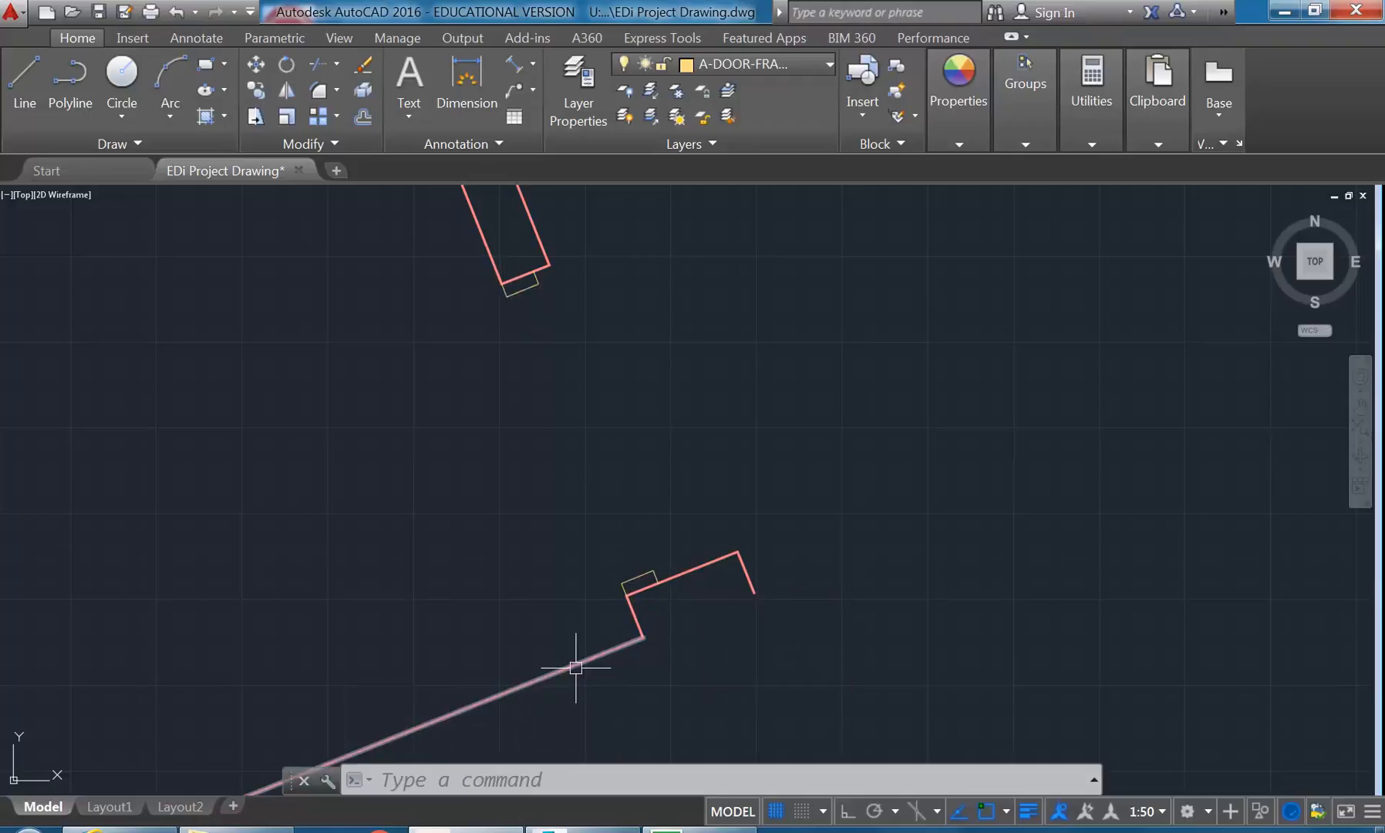
# - Draw a line on the A-DOOR layer across the opening, joining the facing outer corners of the two door frame pieces
pyautogui.moveTo(539, 482); pyautogui.dragTo(561, 531, button='middle')
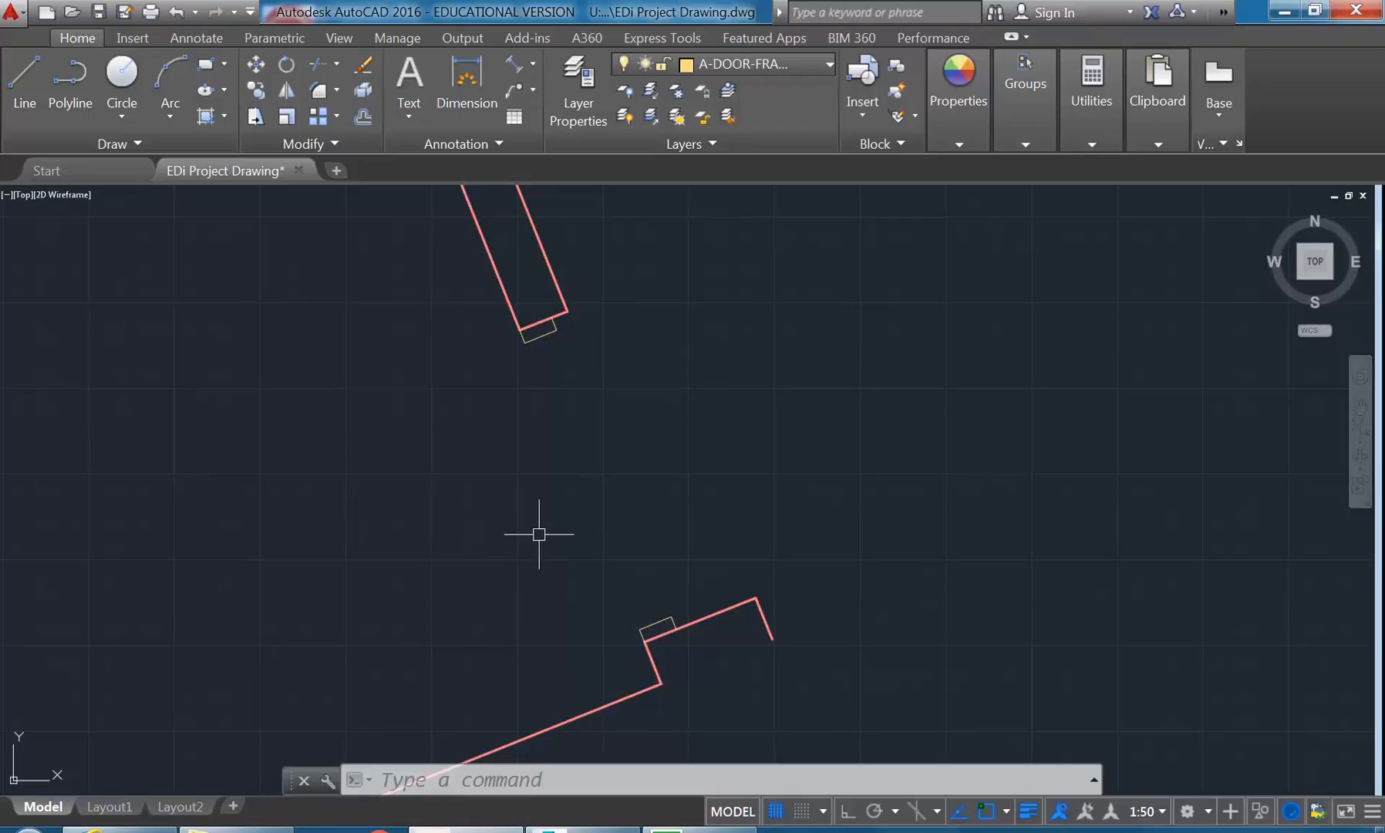
pyautogui.click(754, 63)
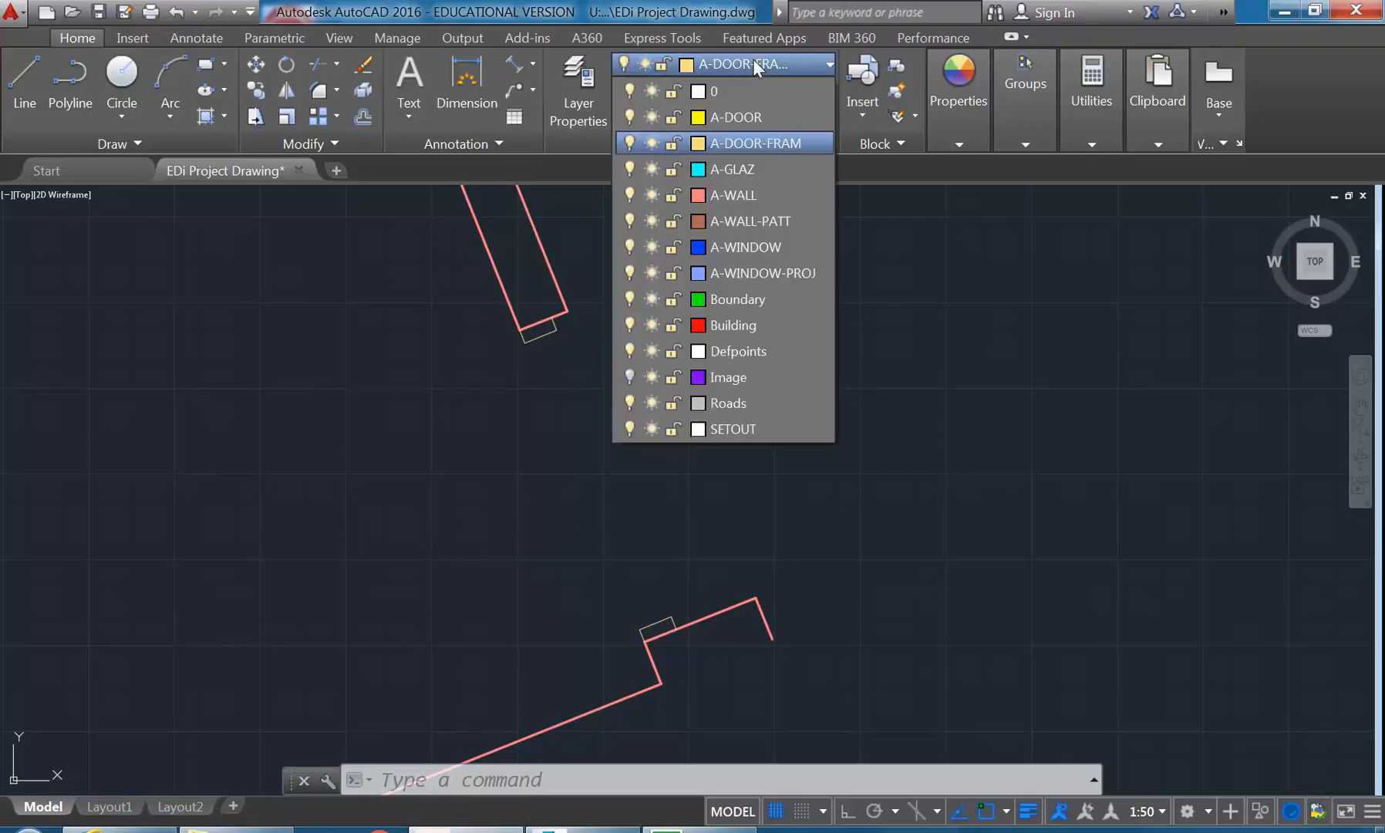
pyautogui.click(742, 115)
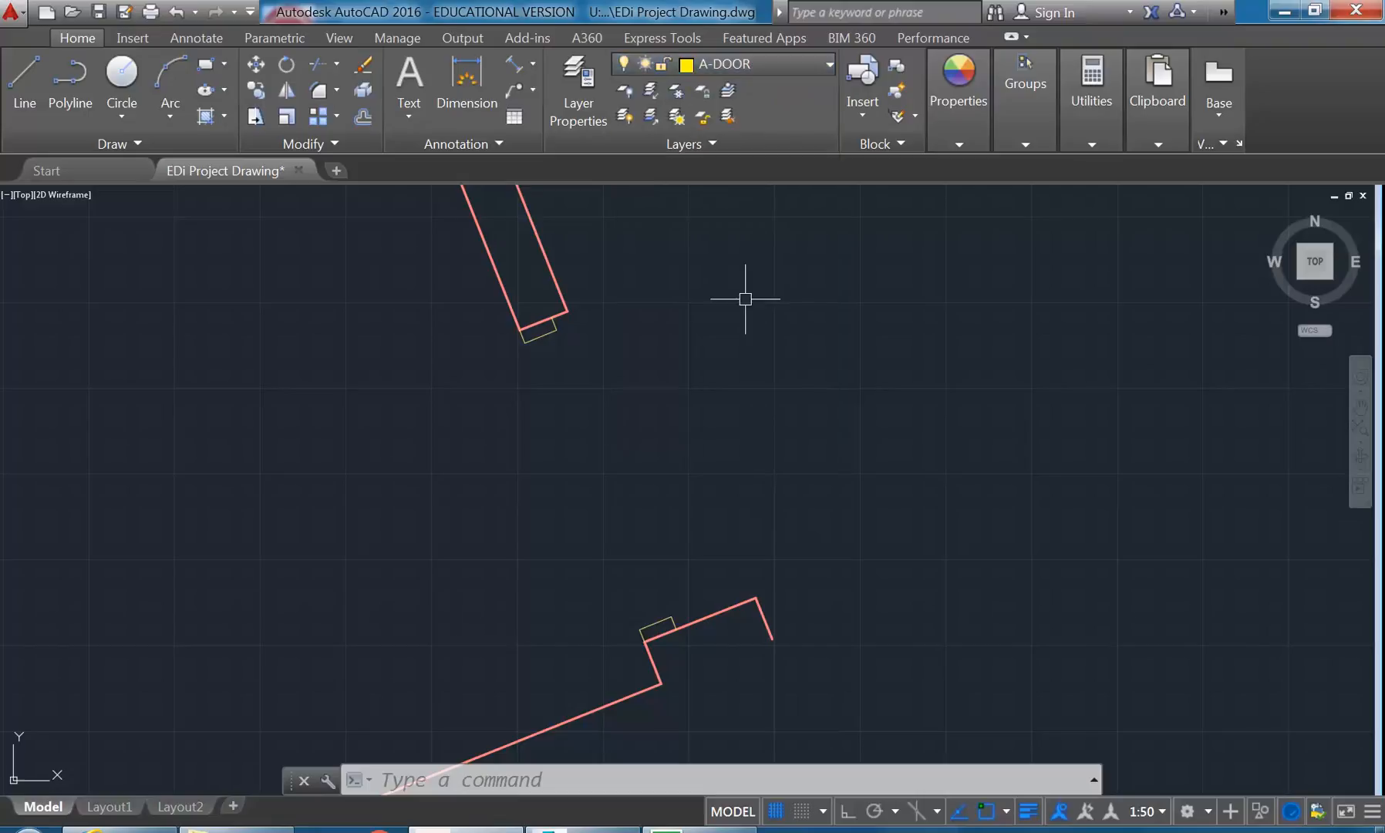
pyautogui.click(17, 99)
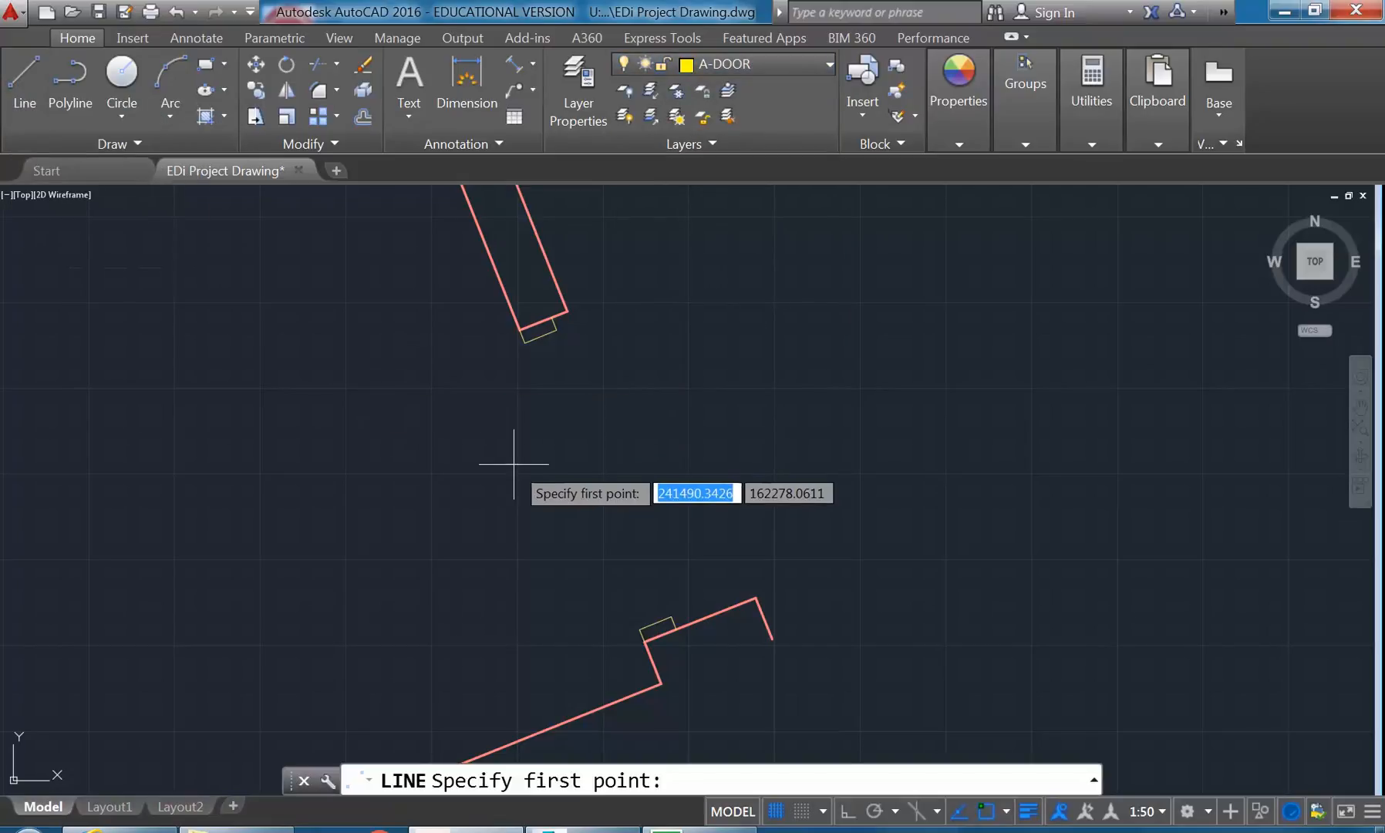
pyautogui.moveTo(511, 460); pyautogui.dragTo(547, 447, button='middle')
pyautogui.moveTo(657, 617)
pyautogui.mouseDown(button='middle')
pyautogui.moveTo(637, 575)
pyautogui.moveTo(720, 525)
pyautogui.mouseUp(button='middle')
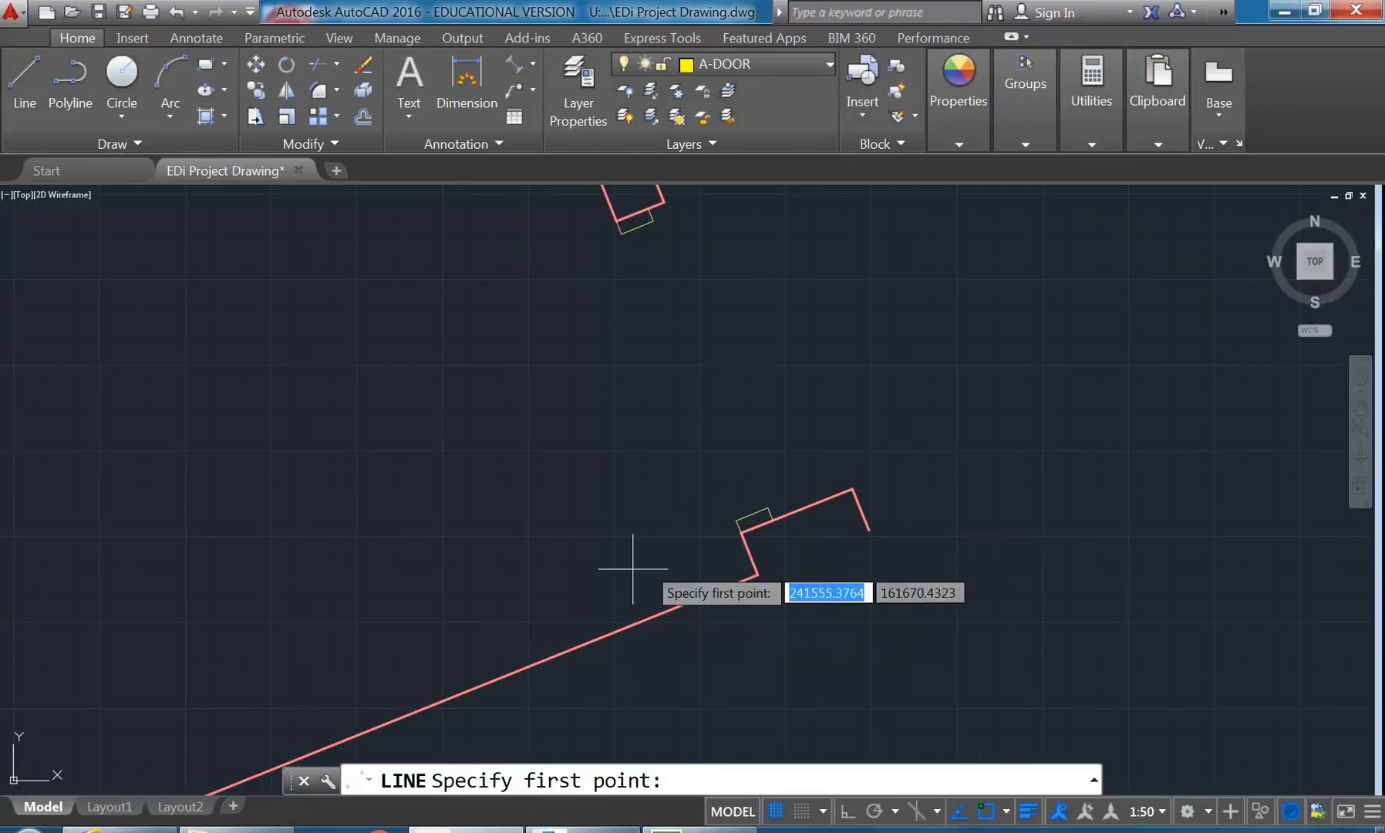
pyautogui.moveTo(532, 557)
pyautogui.mouseDown(button='middle')
pyautogui.moveTo(538, 604)
pyautogui.moveTo(513, 621)
pyautogui.mouseUp(button='middle')
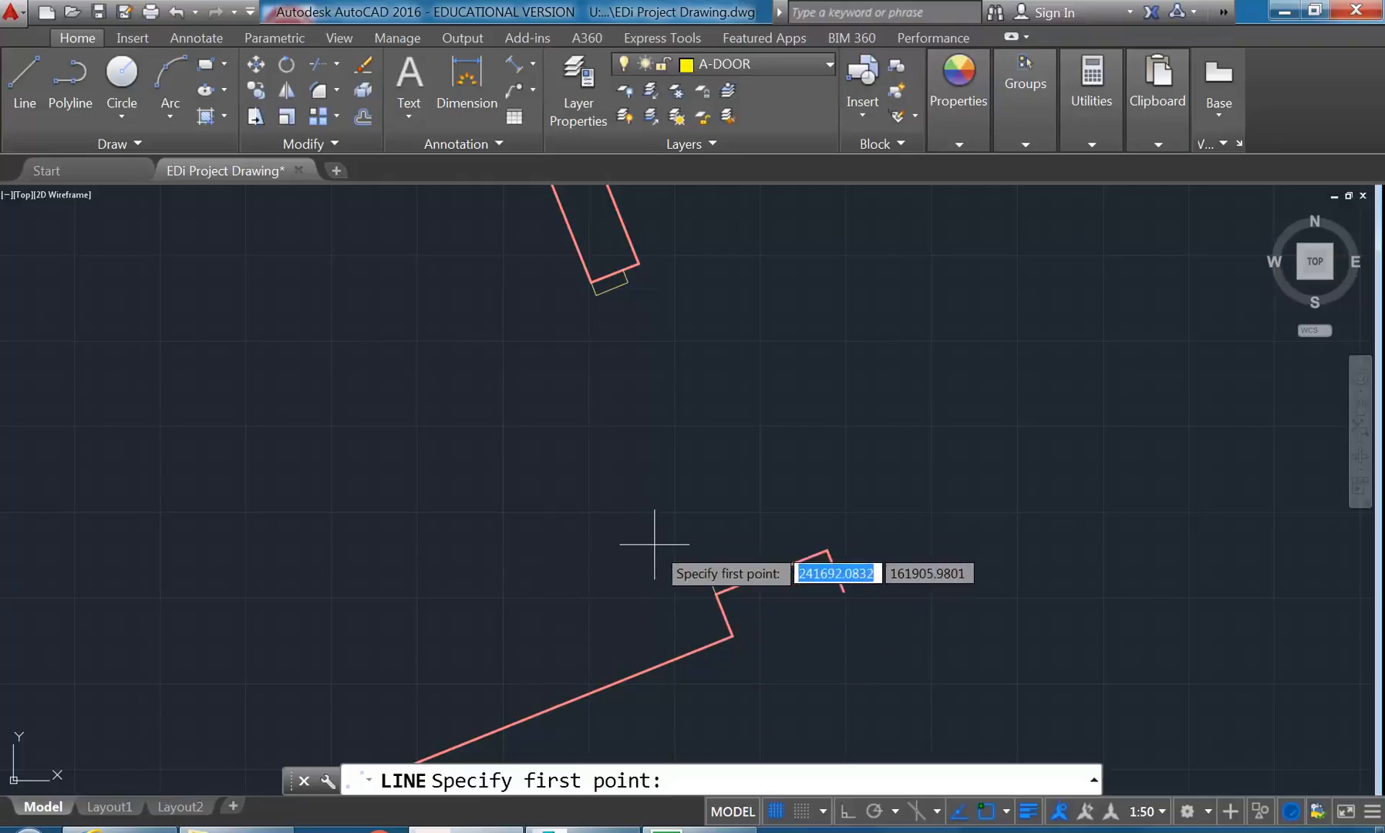
pyautogui.click(710, 582)
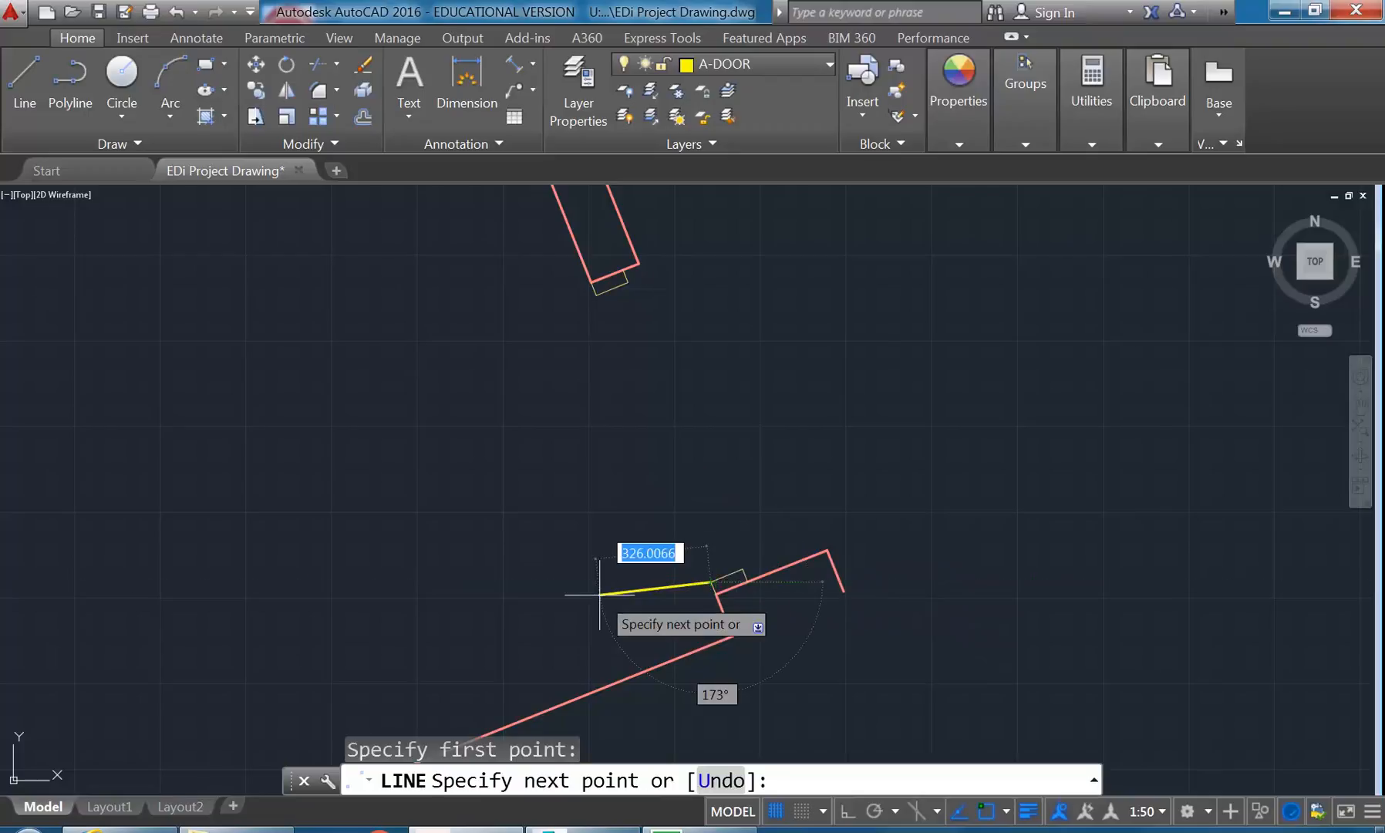
pyautogui.click(596, 294)
pyautogui.rightClick(443, 337)
pyautogui.click(484, 347)
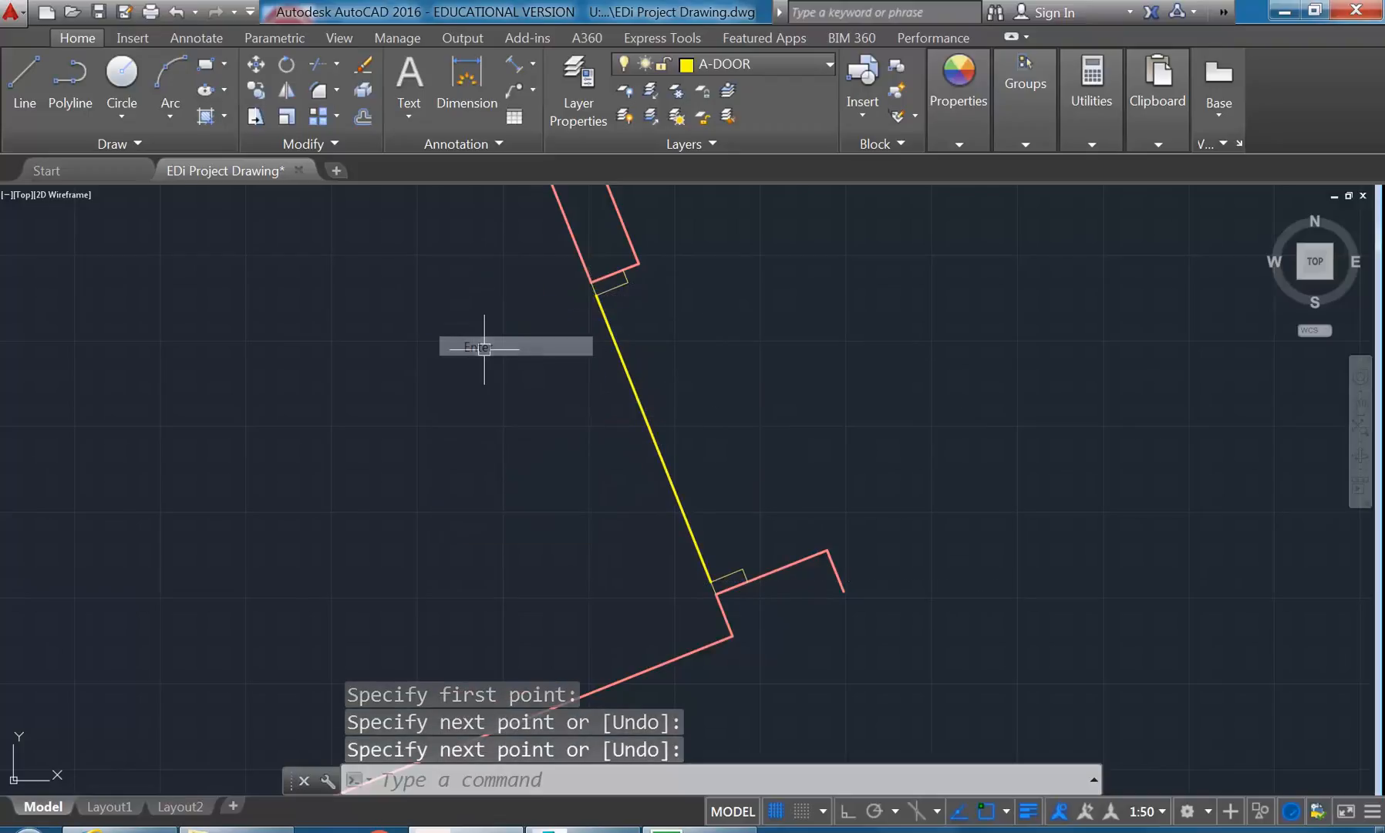
# - Rotate the door line 90 degrees about its endpoint at the lower frame piece
pyautogui.click(626, 368)
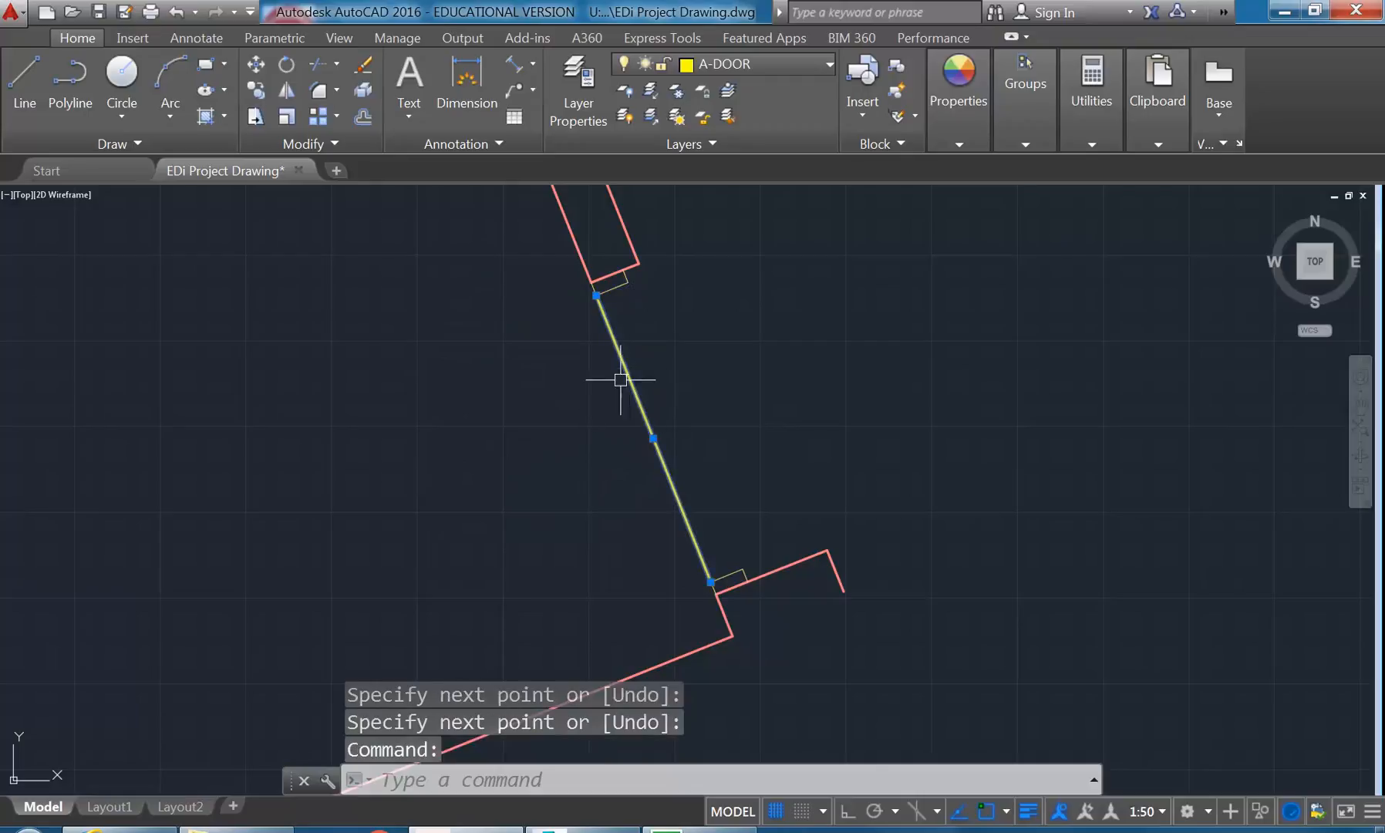
pyautogui.click(287, 61)
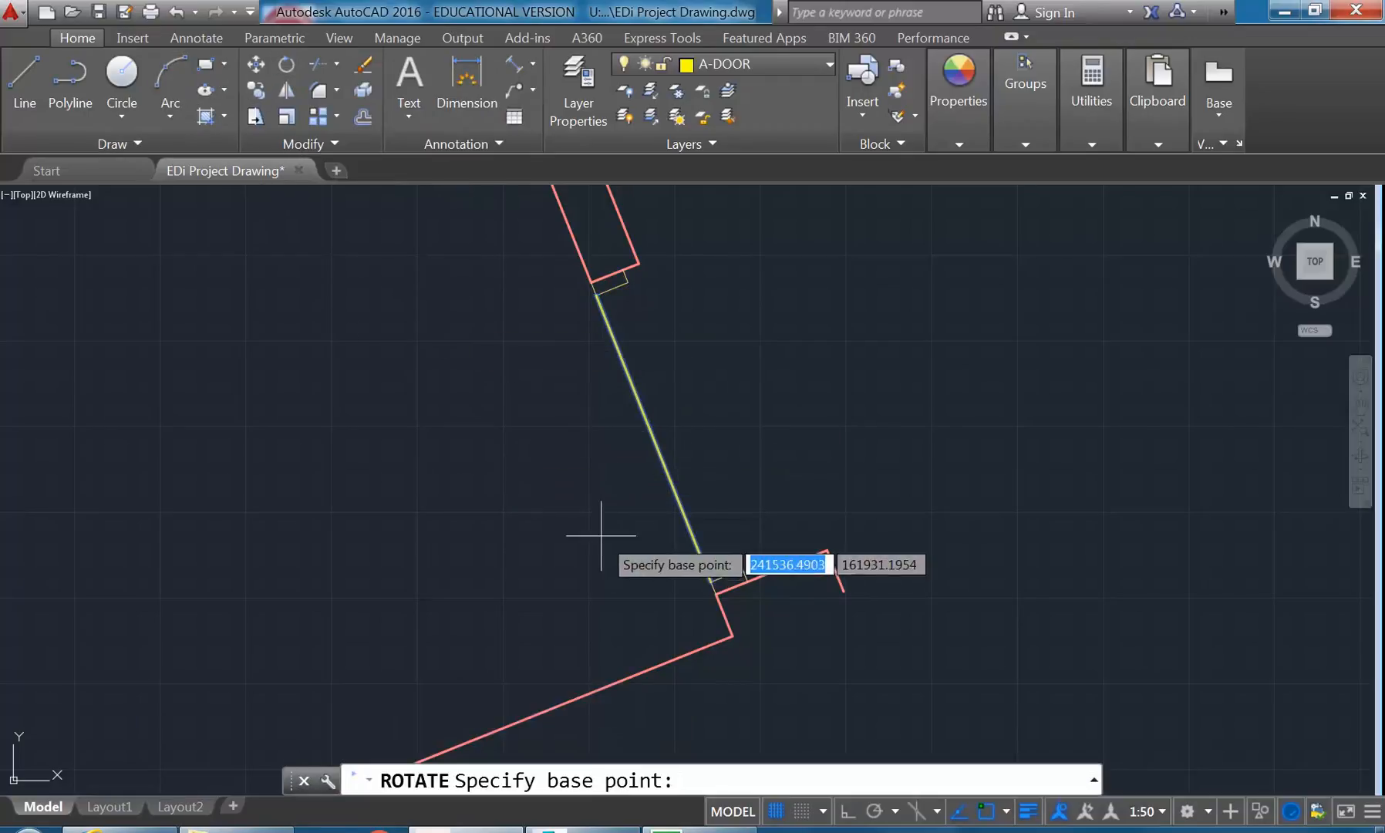
pyautogui.click(710, 582)
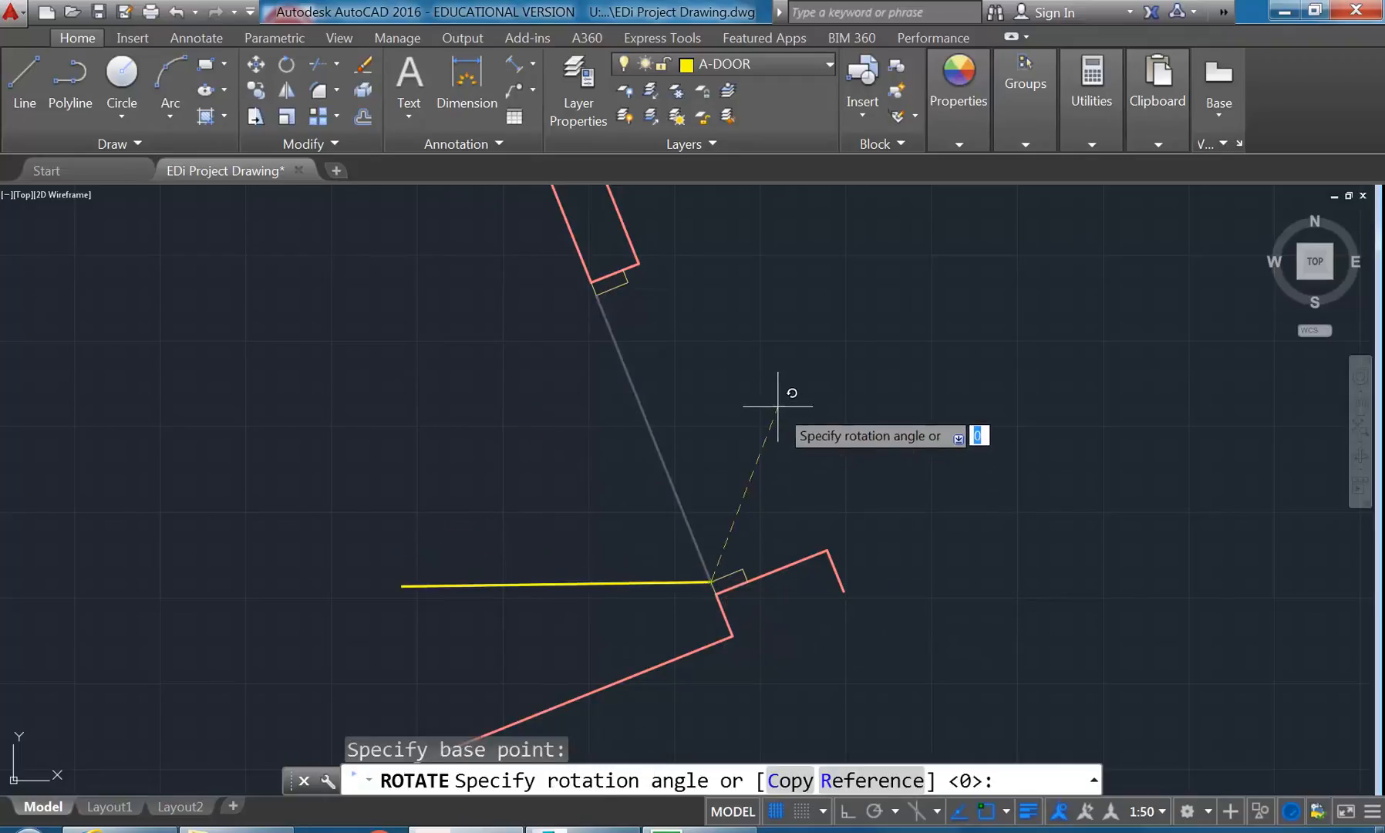
pyautogui.write('90')
pyautogui.press('Return')
# - Draw the door swing as a Start, Center, End arc from the upper frame corner, centred on the hinge corner, to the door's free end
pyautogui.moveTo(361, 401); pyautogui.dragTo(402, 354, button='middle')
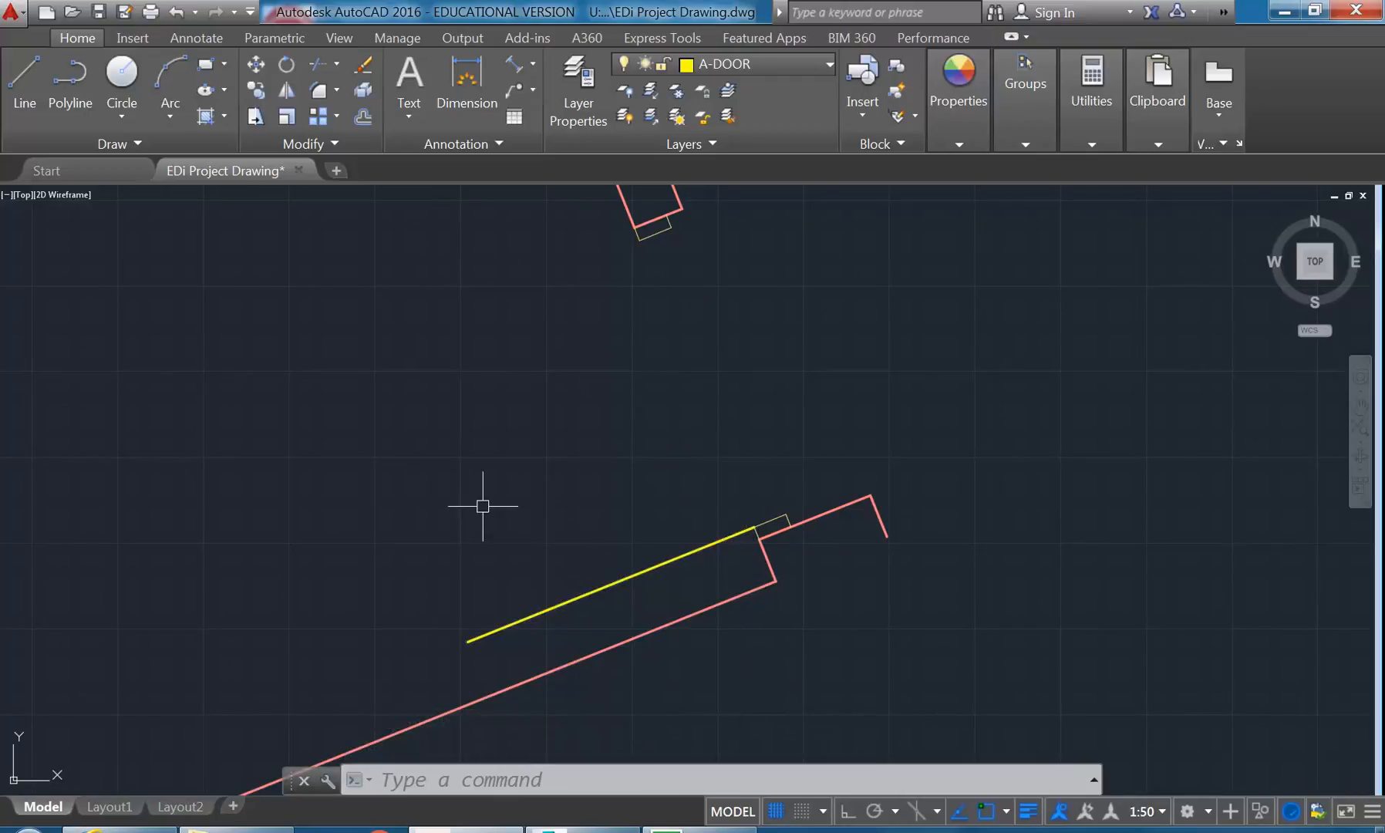
pyautogui.click(163, 100)
pyautogui.click(161, 104)
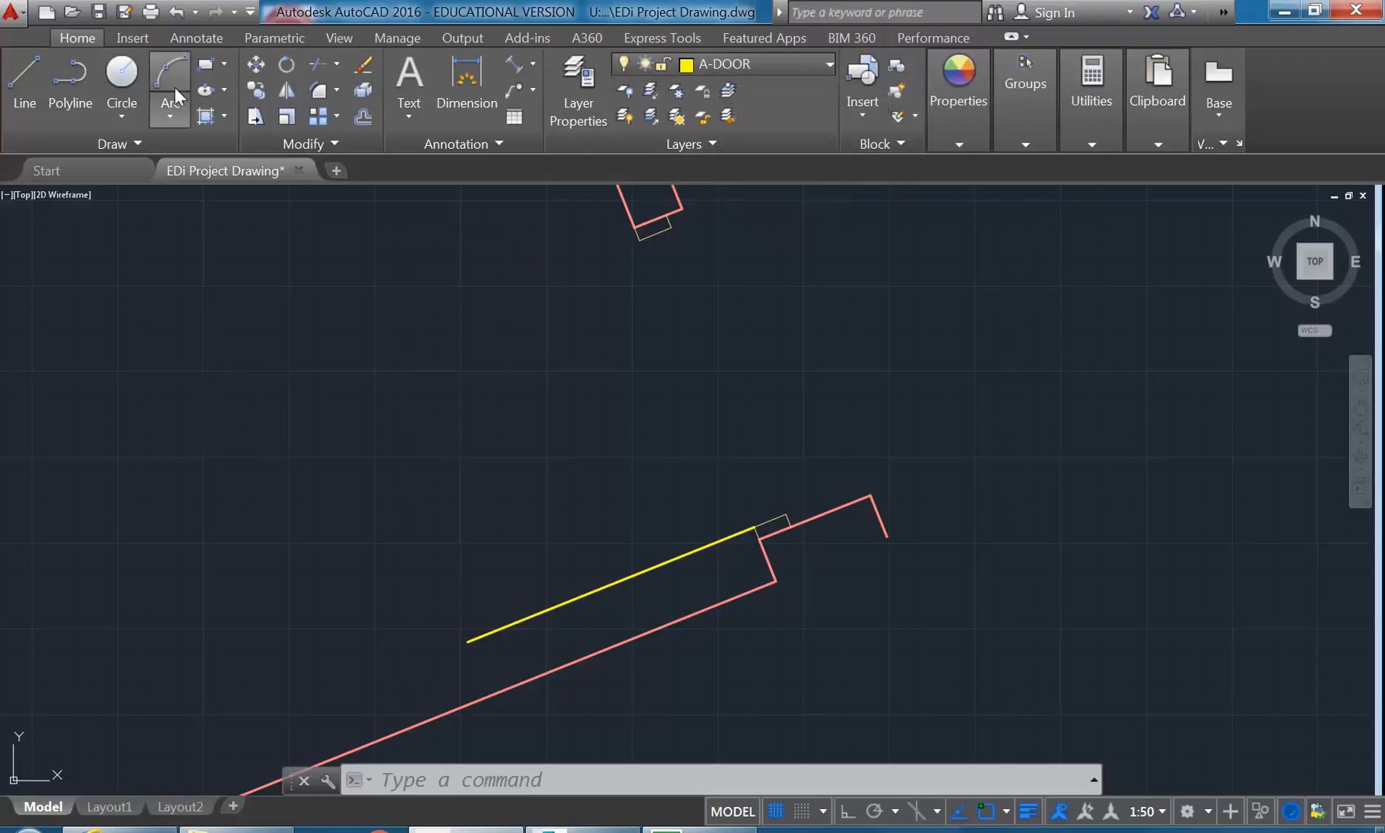
pyautogui.click(166, 113)
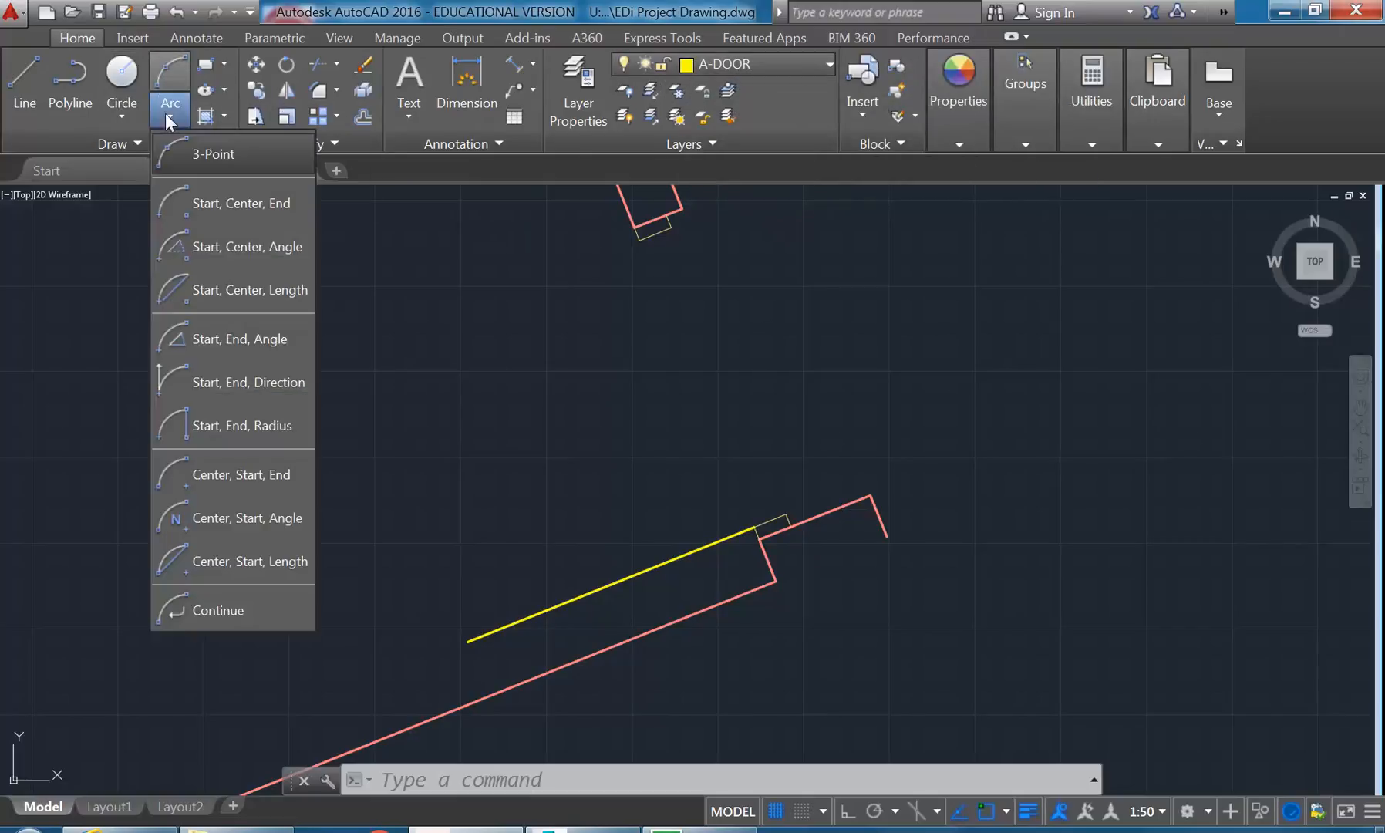
pyautogui.click(193, 200)
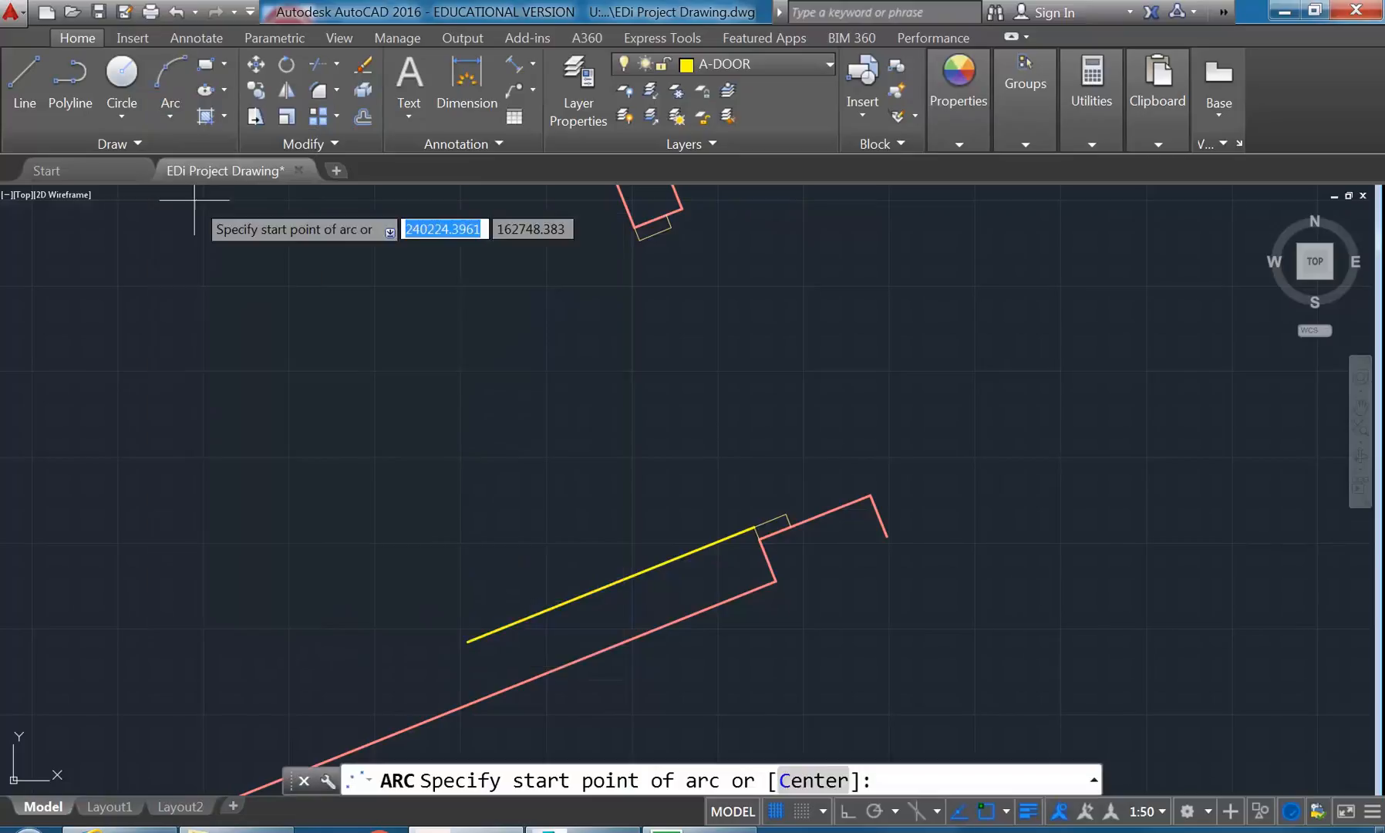
pyautogui.click(644, 237)
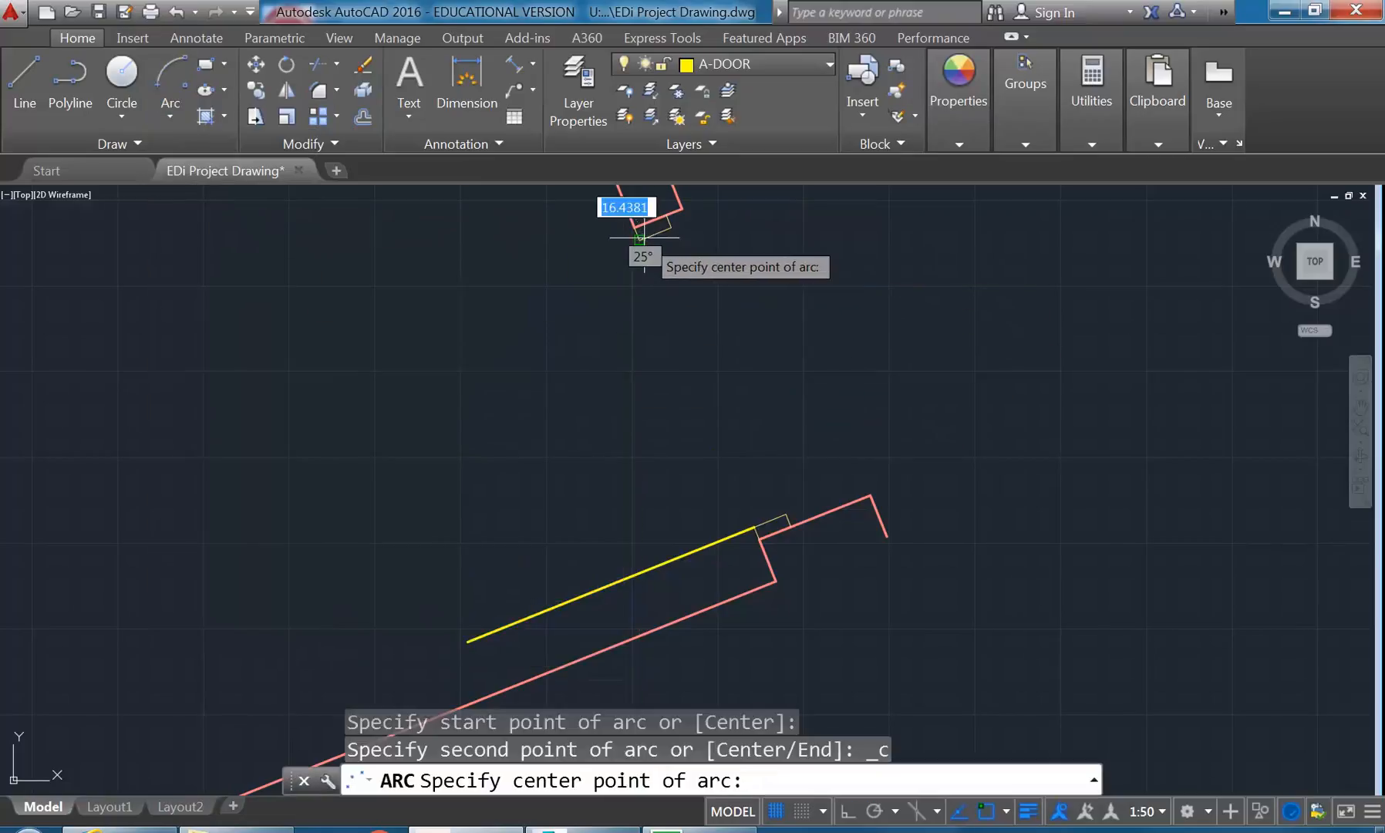
pyautogui.click(753, 527)
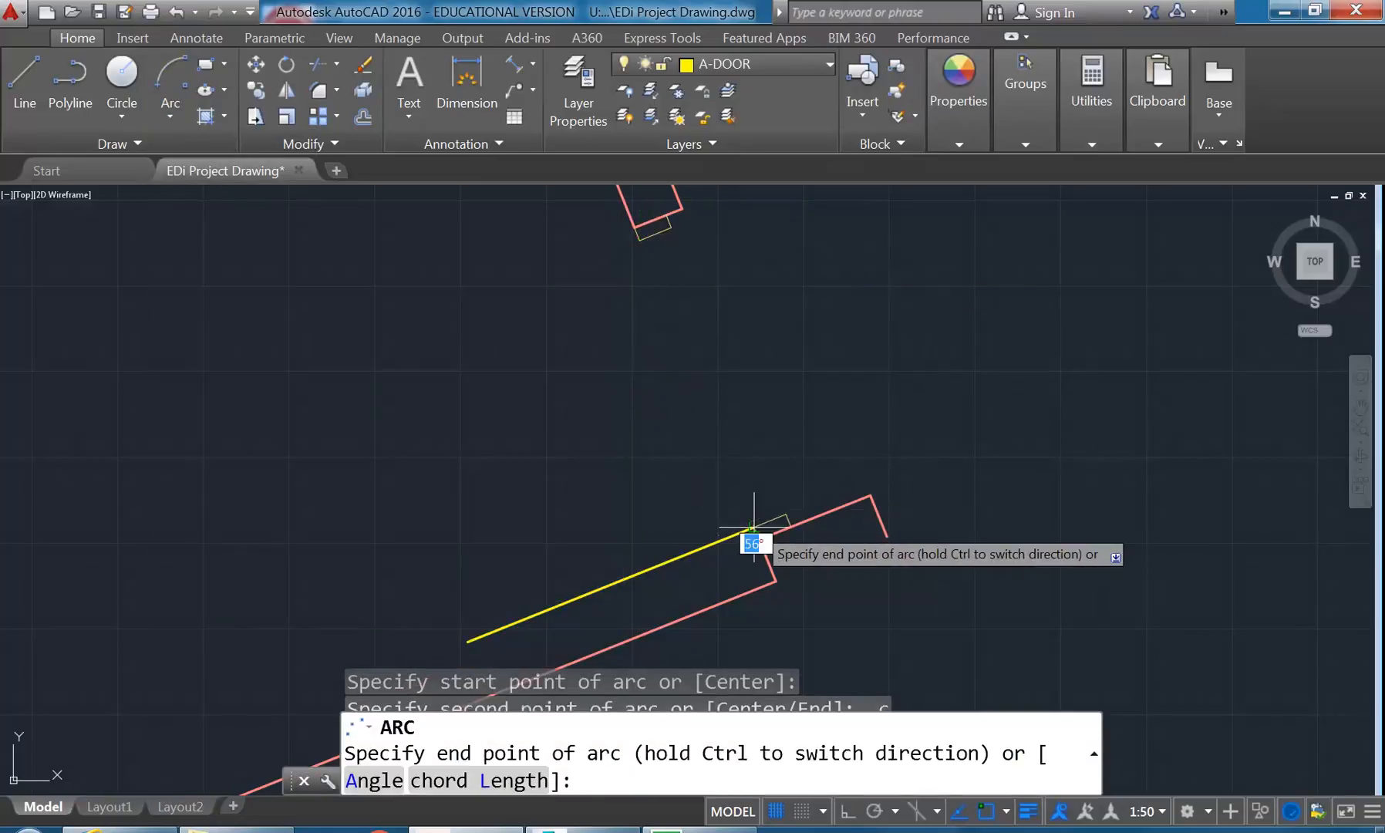
pyautogui.moveTo(503, 528); pyautogui.dragTo(540, 439, button='middle')
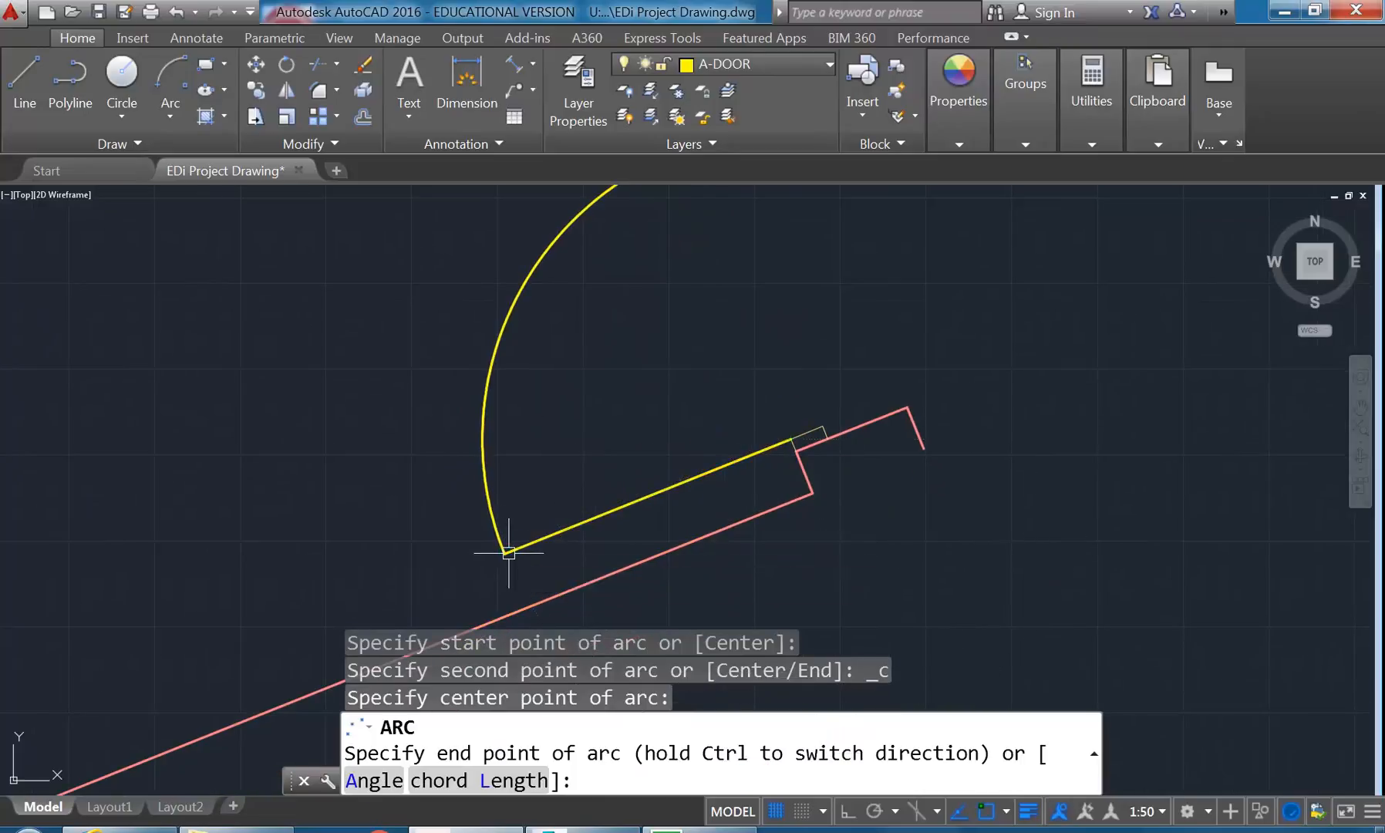
pyautogui.click(504, 553)
pyautogui.scroll(-2, 605, 456)
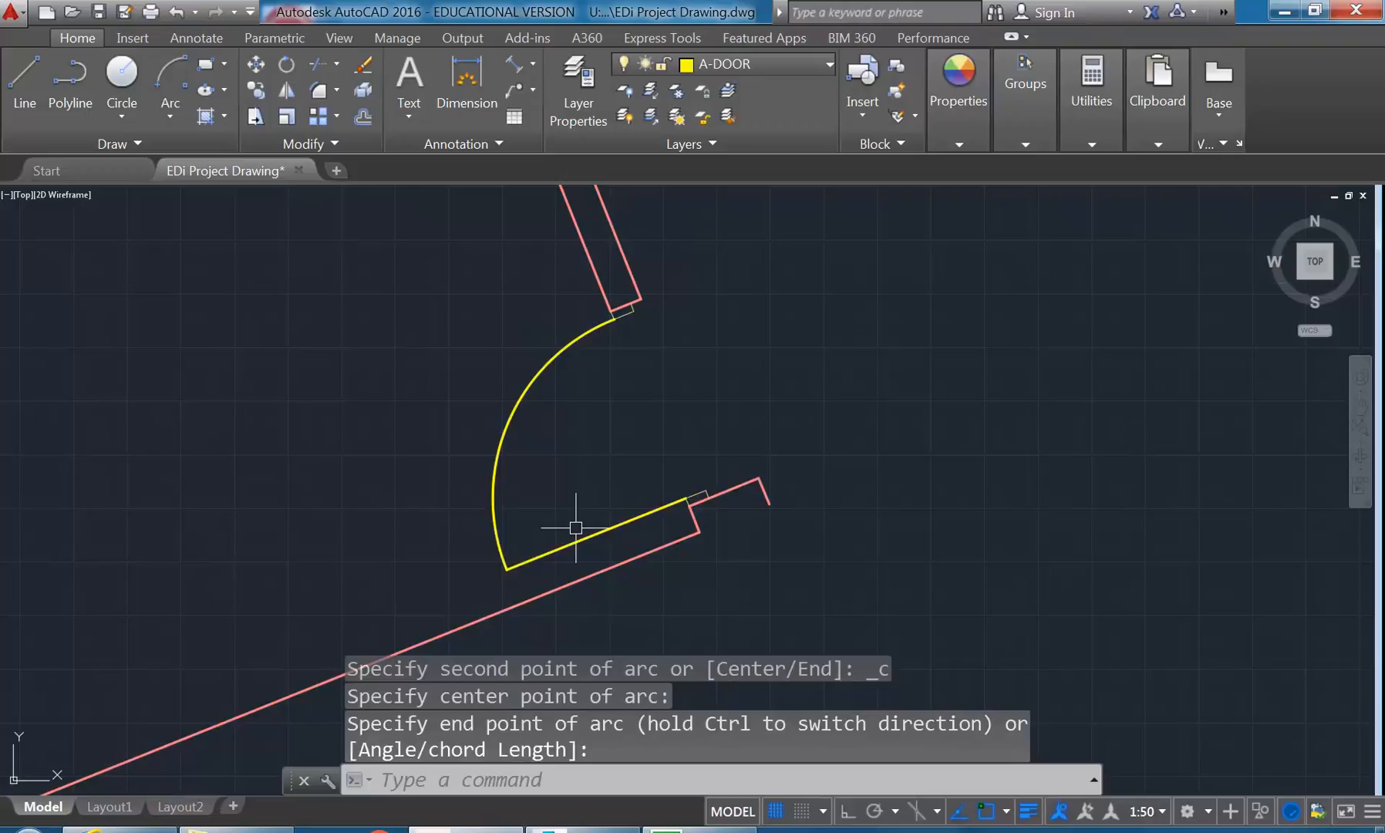
# - Create a new layer named A-DOOR-SWING
pyautogui.click(575, 77)
pyautogui.click(280, 201)
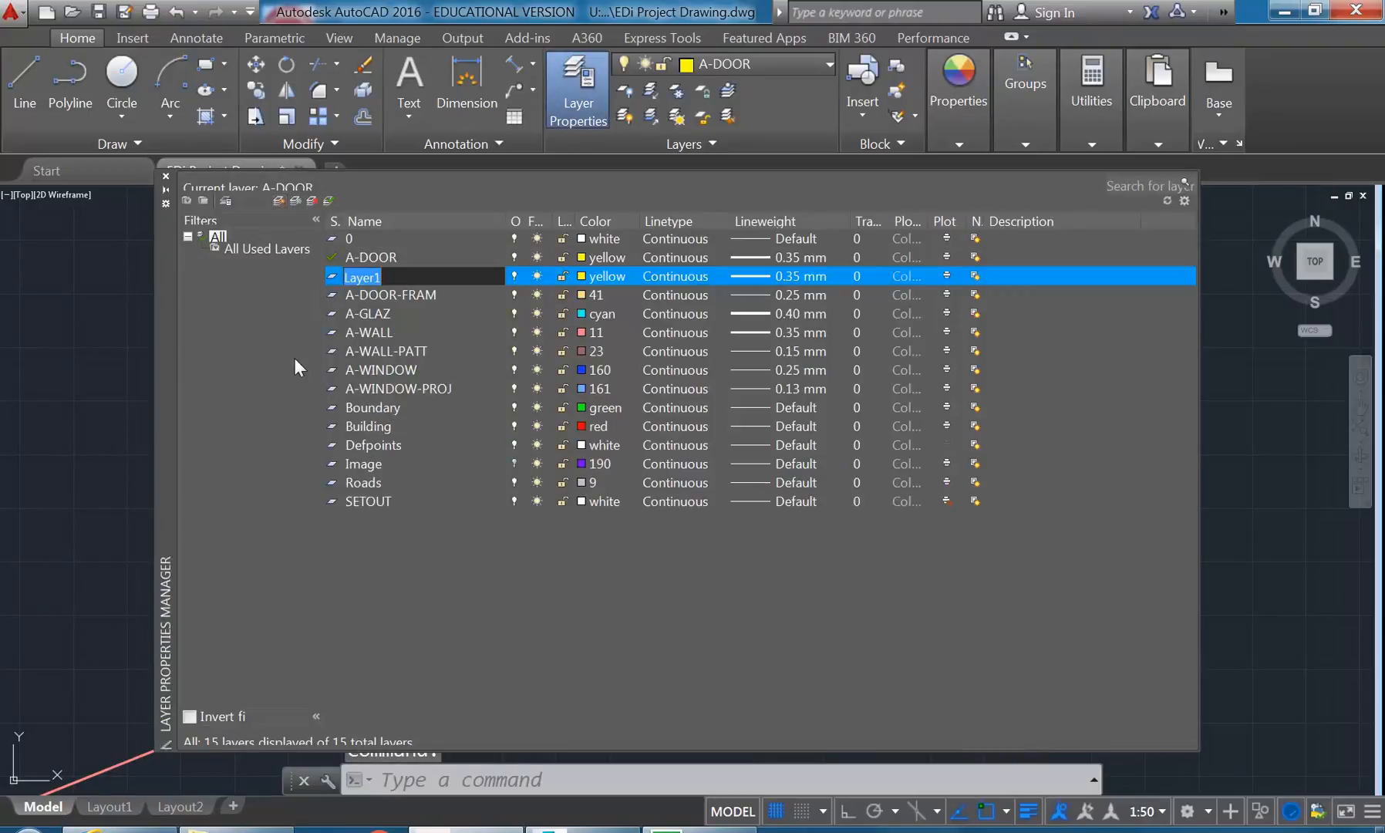
pyautogui.write('A-DO')
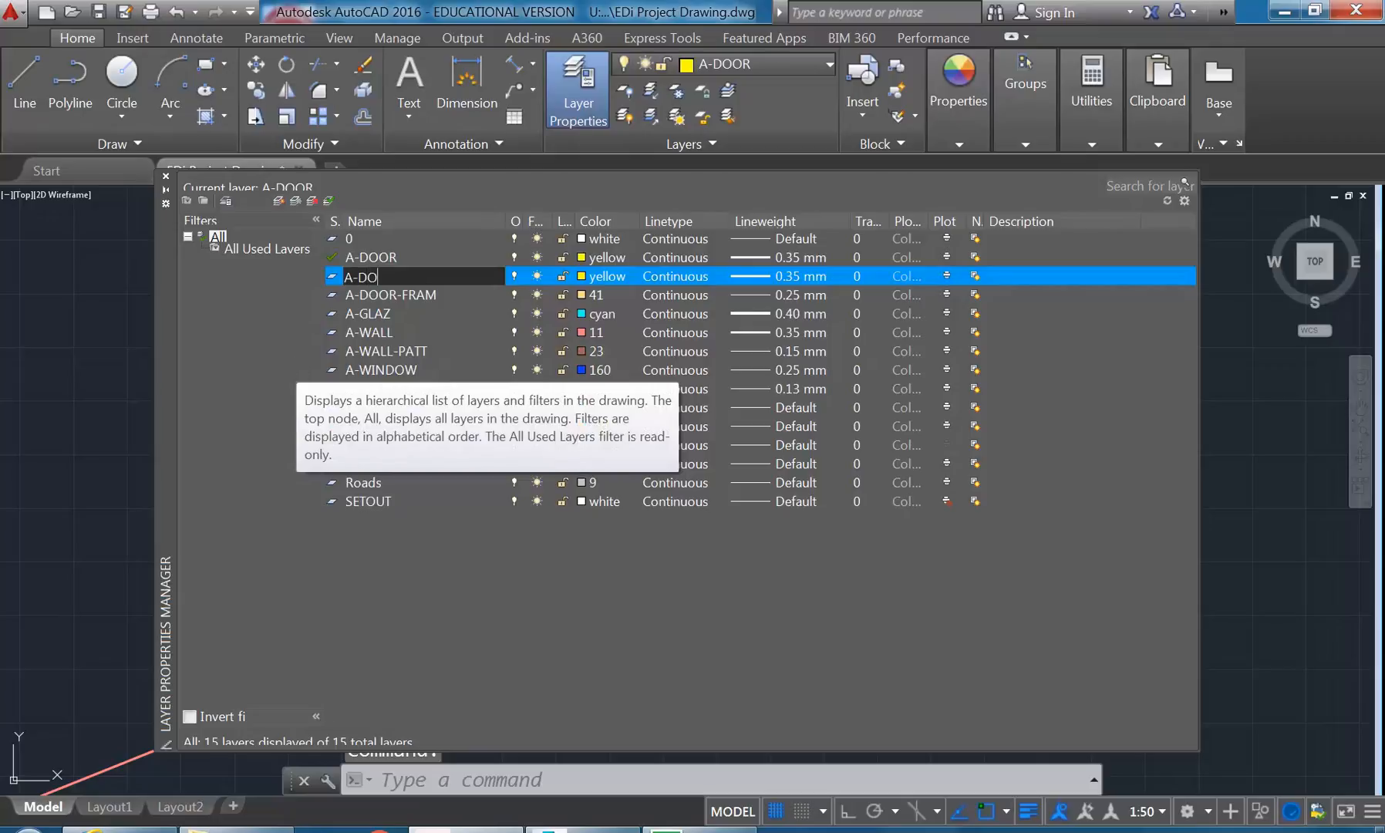
pyautogui.write('OR-SWIN')
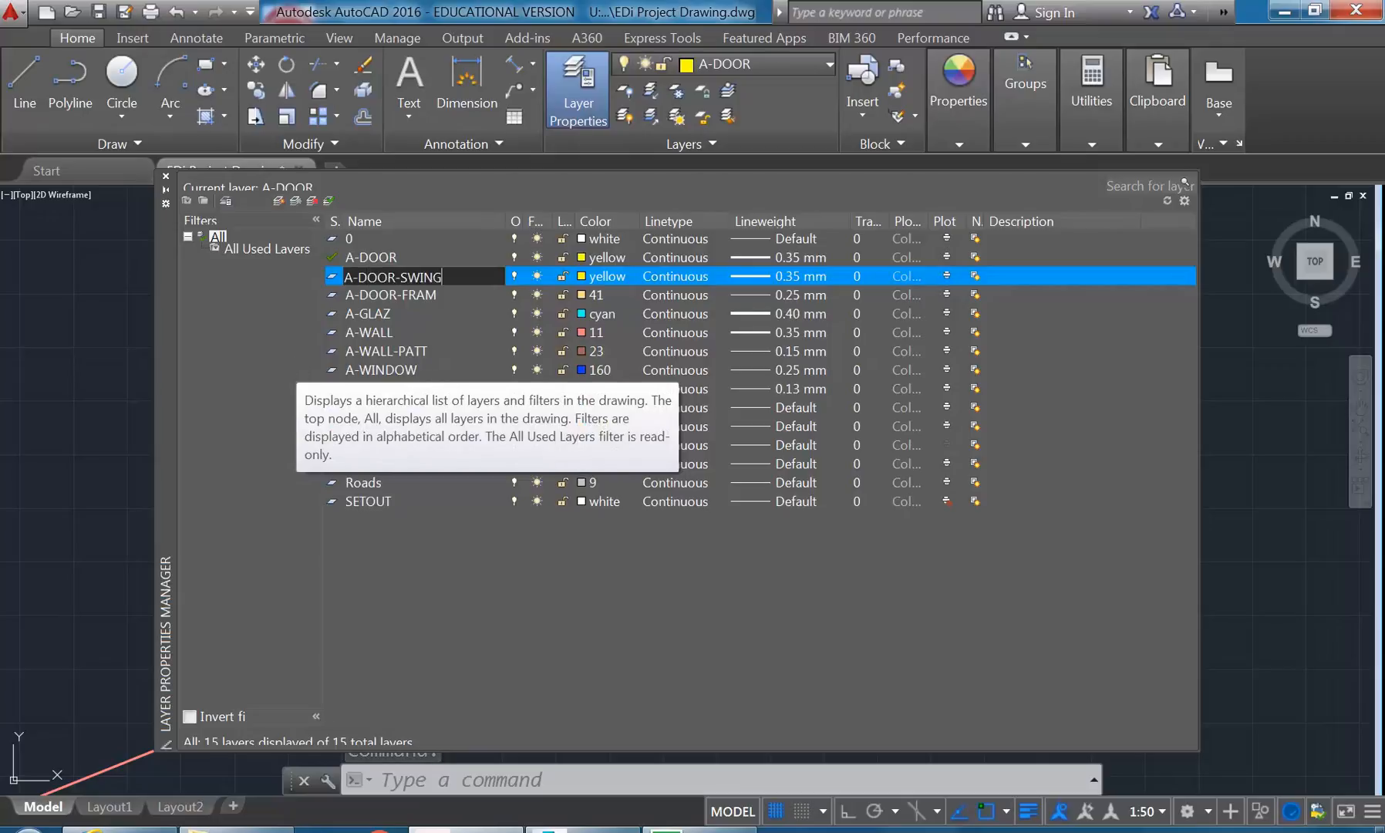
pyautogui.write('G')
pyautogui.press('Return')
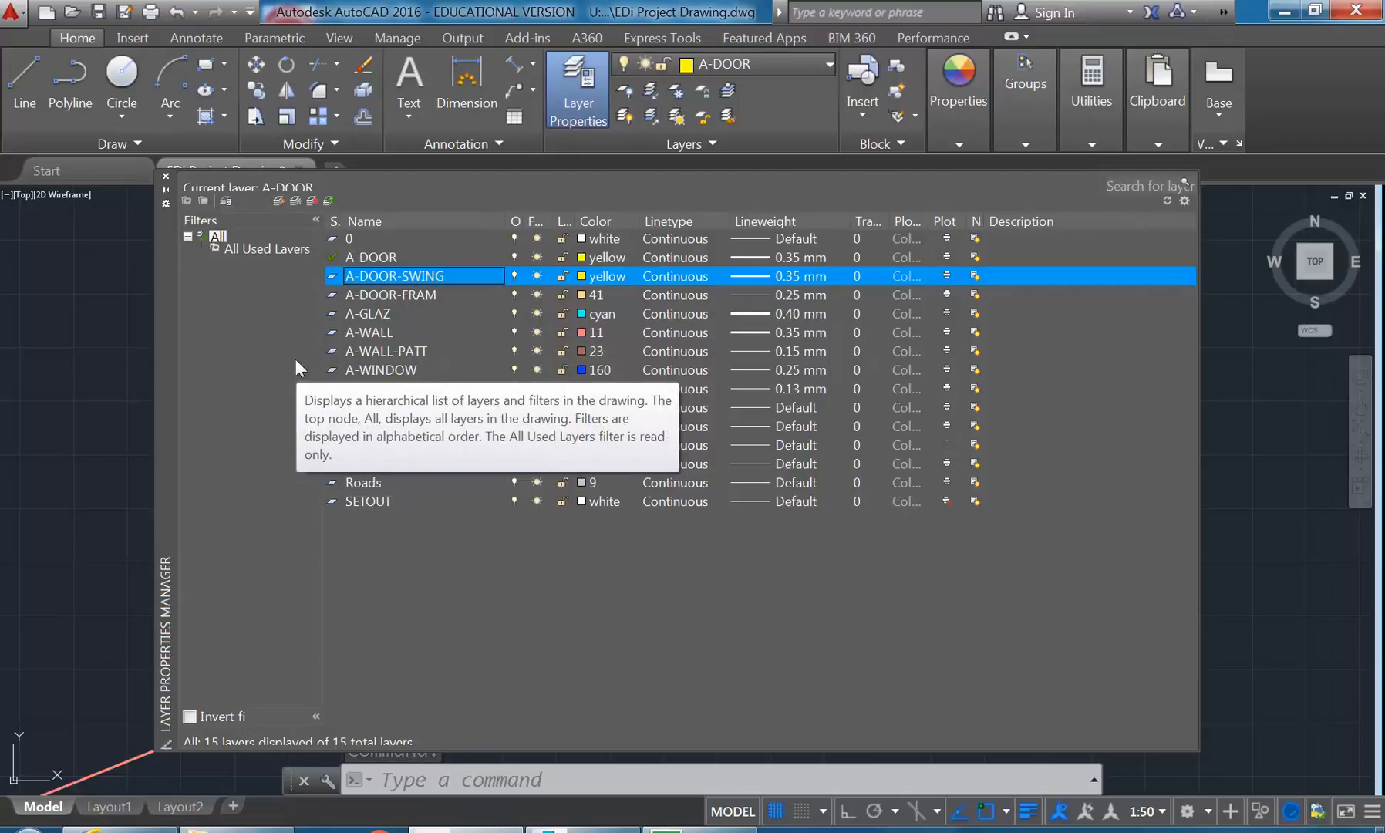
# - Set the A-DOOR-SWING layer's lineweight to 0.09 mm
pyautogui.click(764, 278)
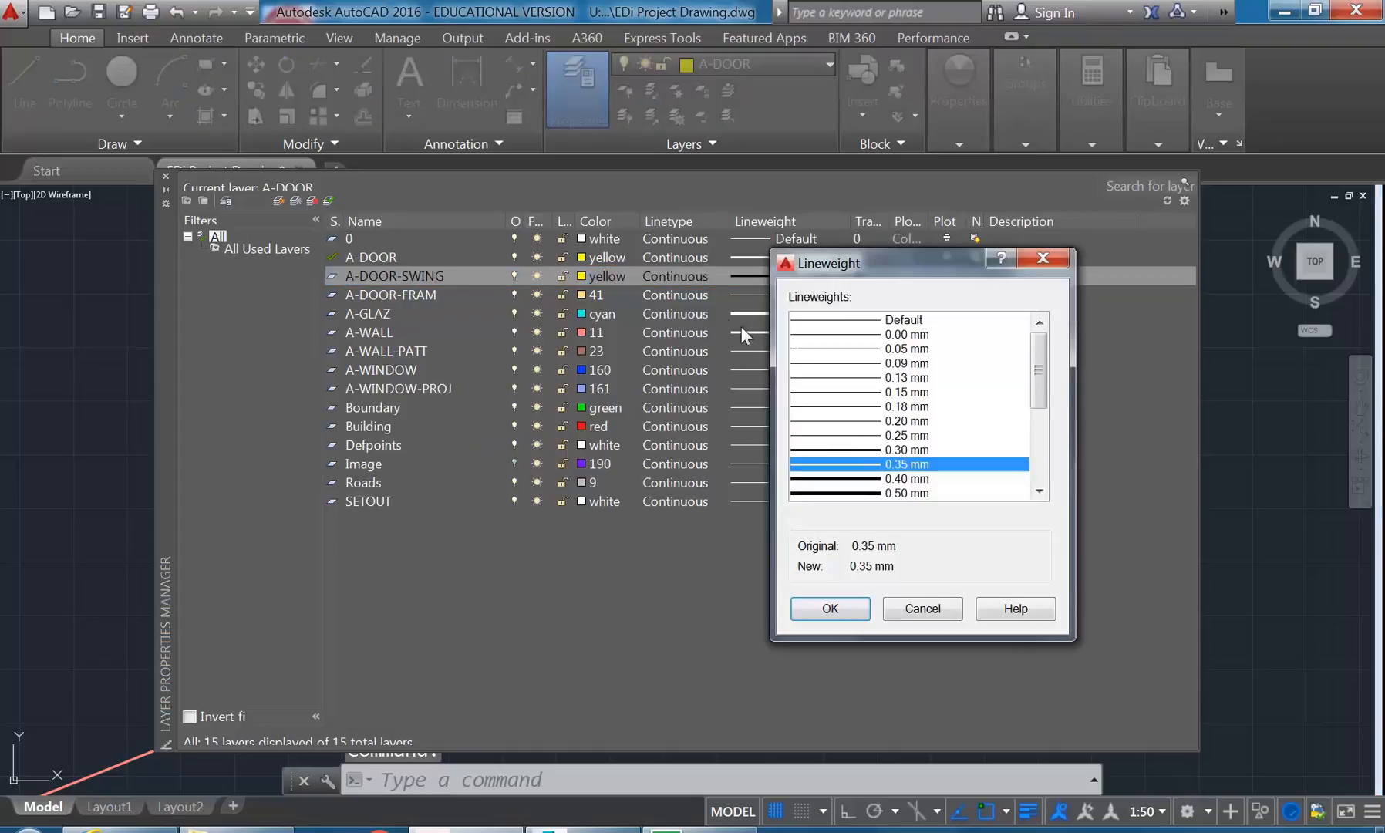
pyautogui.click(824, 362)
pyautogui.click(824, 349)
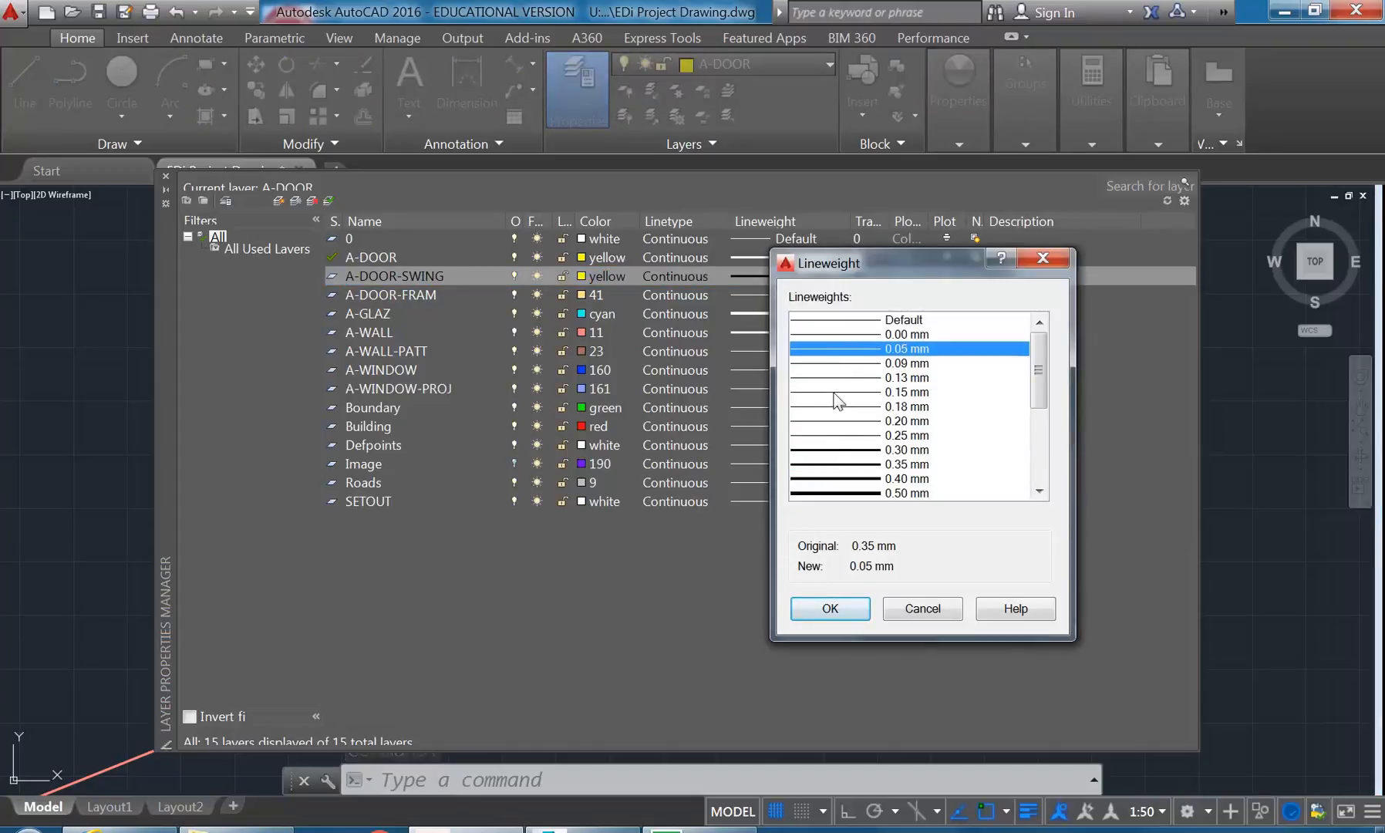
pyautogui.click(837, 363)
pyautogui.click(829, 608)
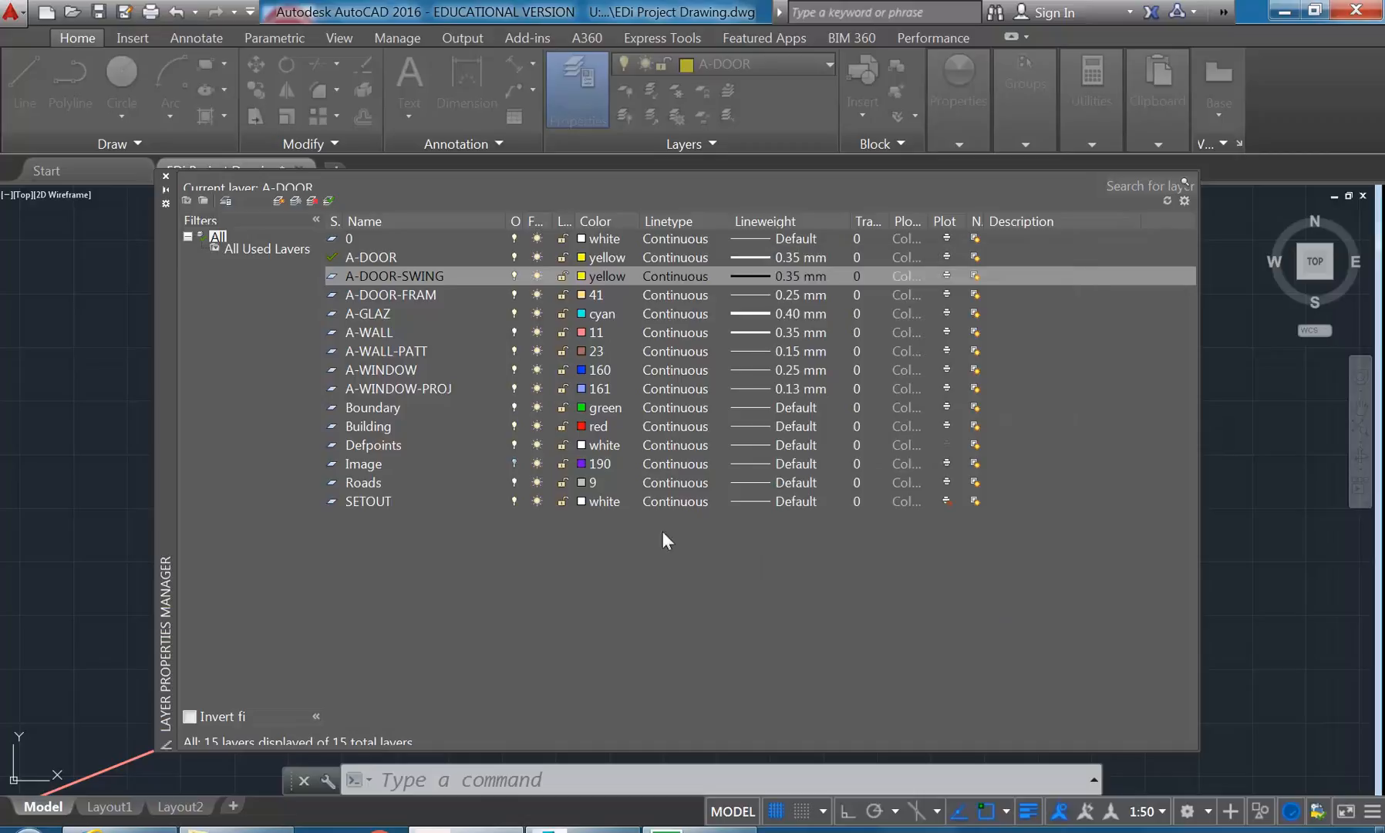
# - Make A-DOOR-SWING the current layer and set its colour to index 21
pyautogui.click(402, 276)
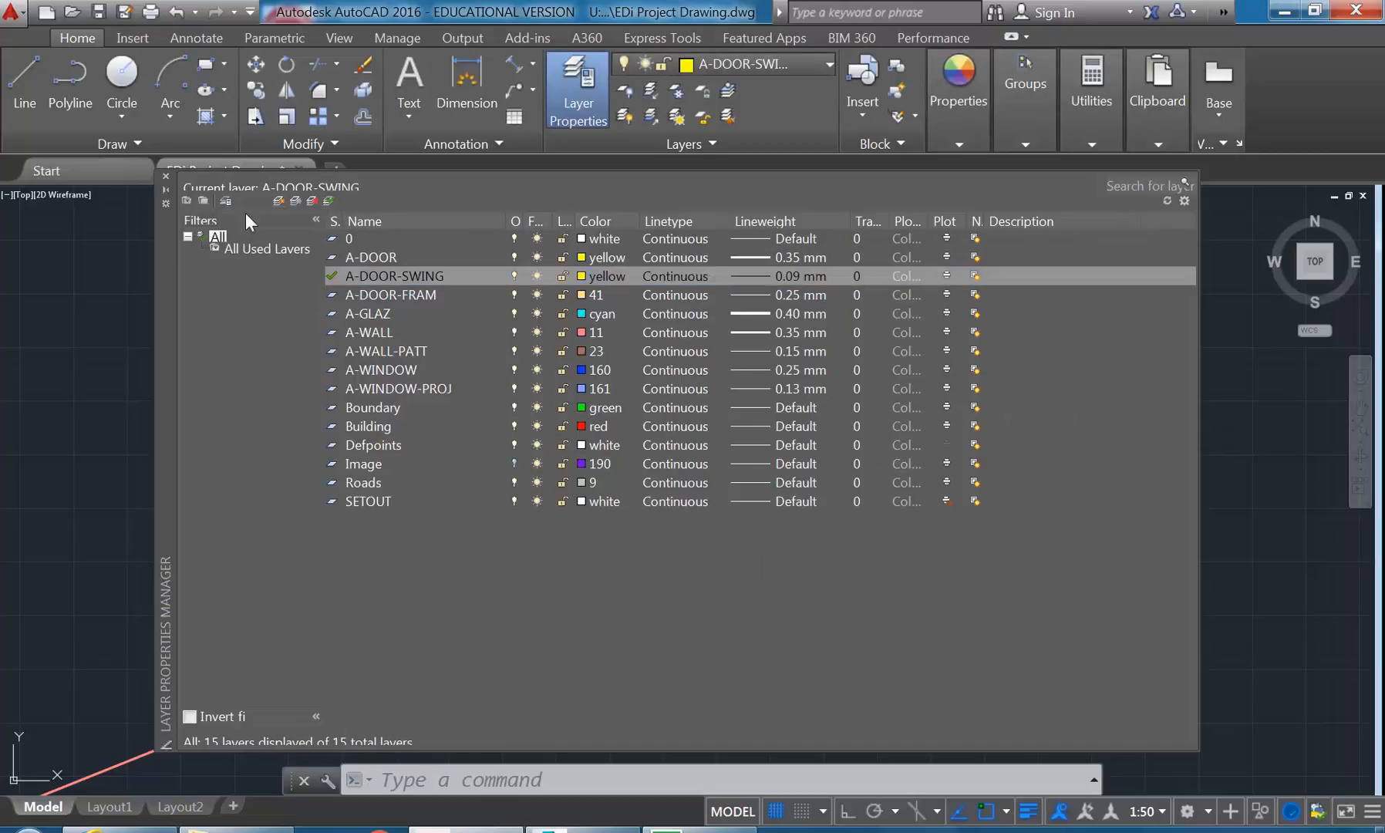
pyautogui.click(578, 273)
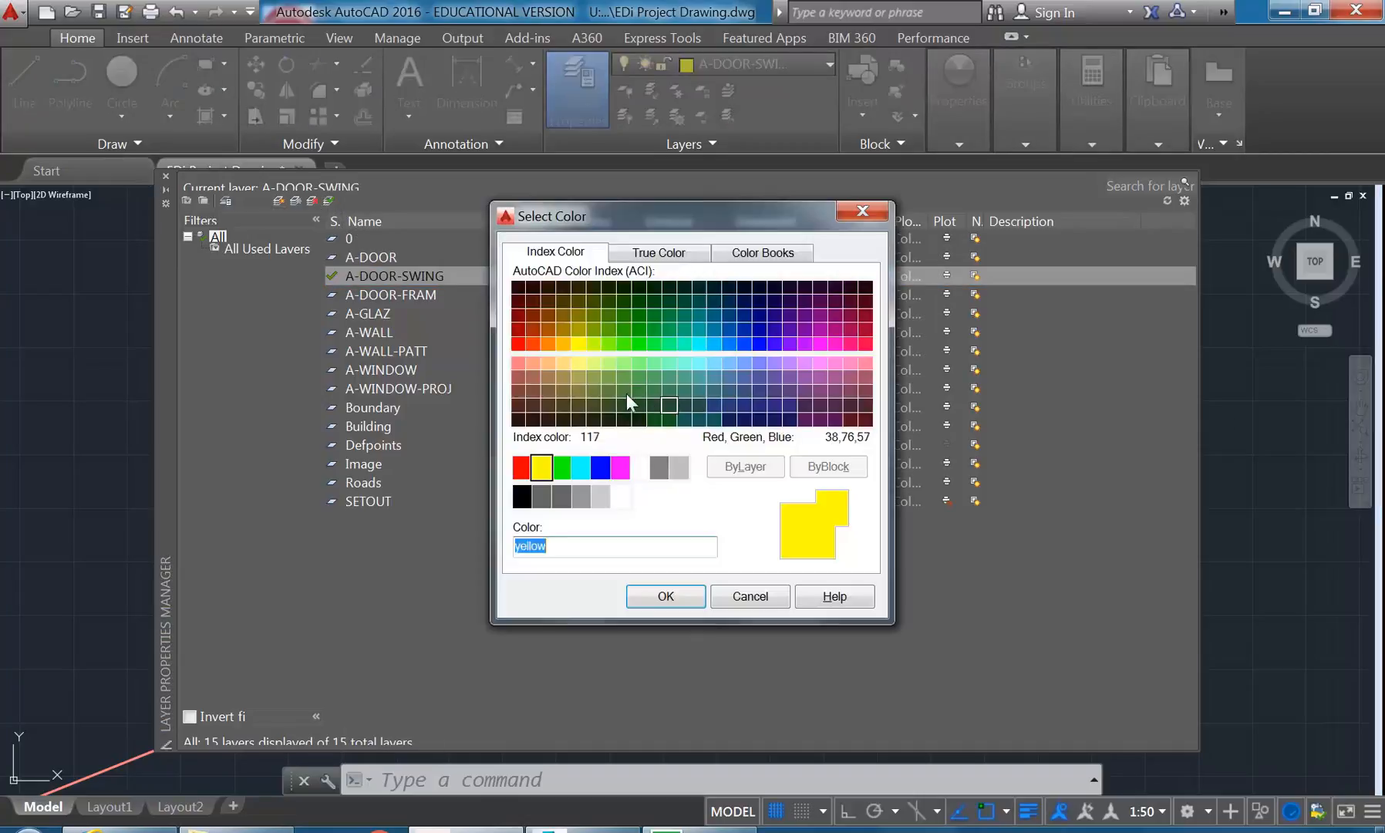
pyautogui.click(532, 363)
pyautogui.click(649, 596)
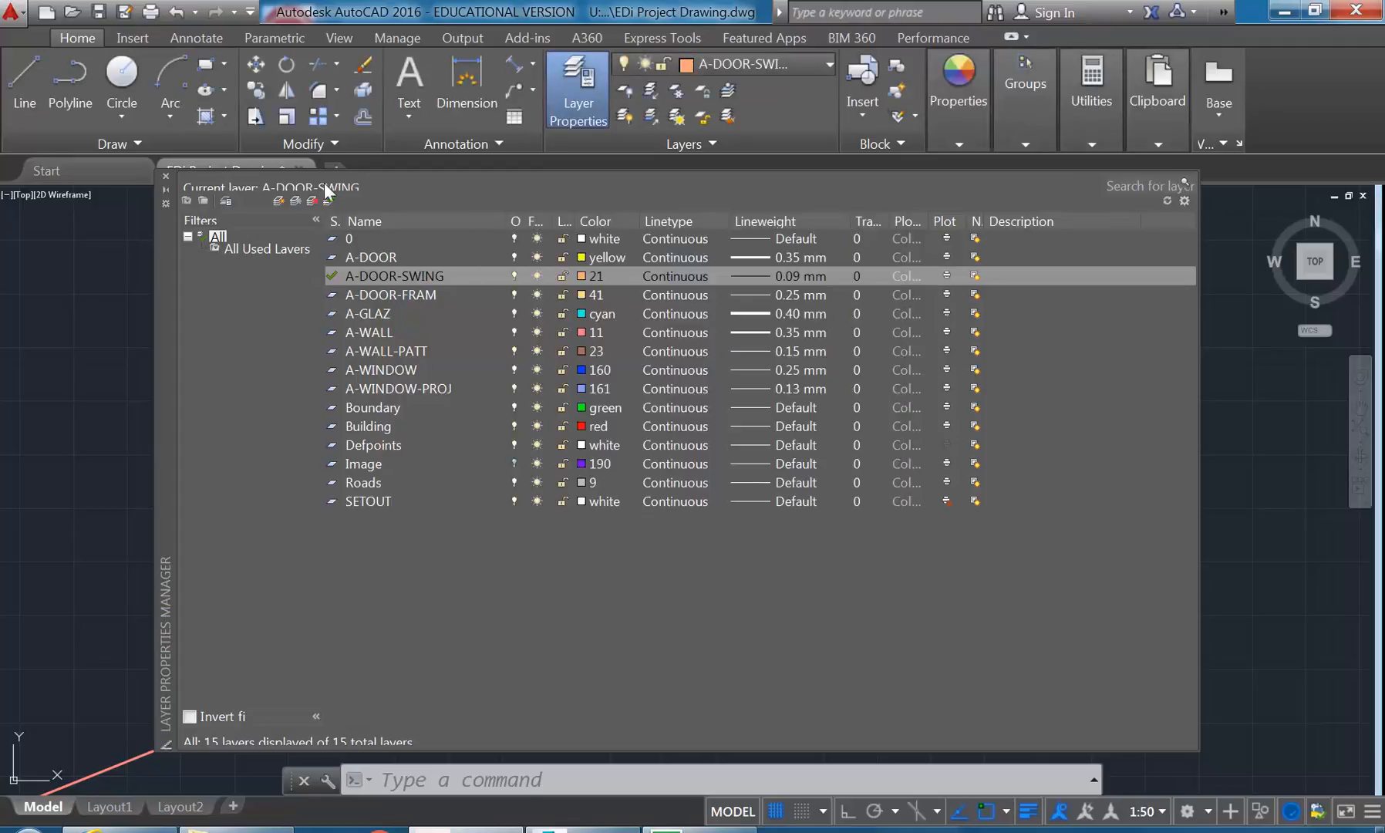
pyautogui.click(165, 176)
# - Move the door swing arc to the A-DOOR-SWING layer and clear the selection
pyautogui.click(536, 359)
pyautogui.click(753, 62)
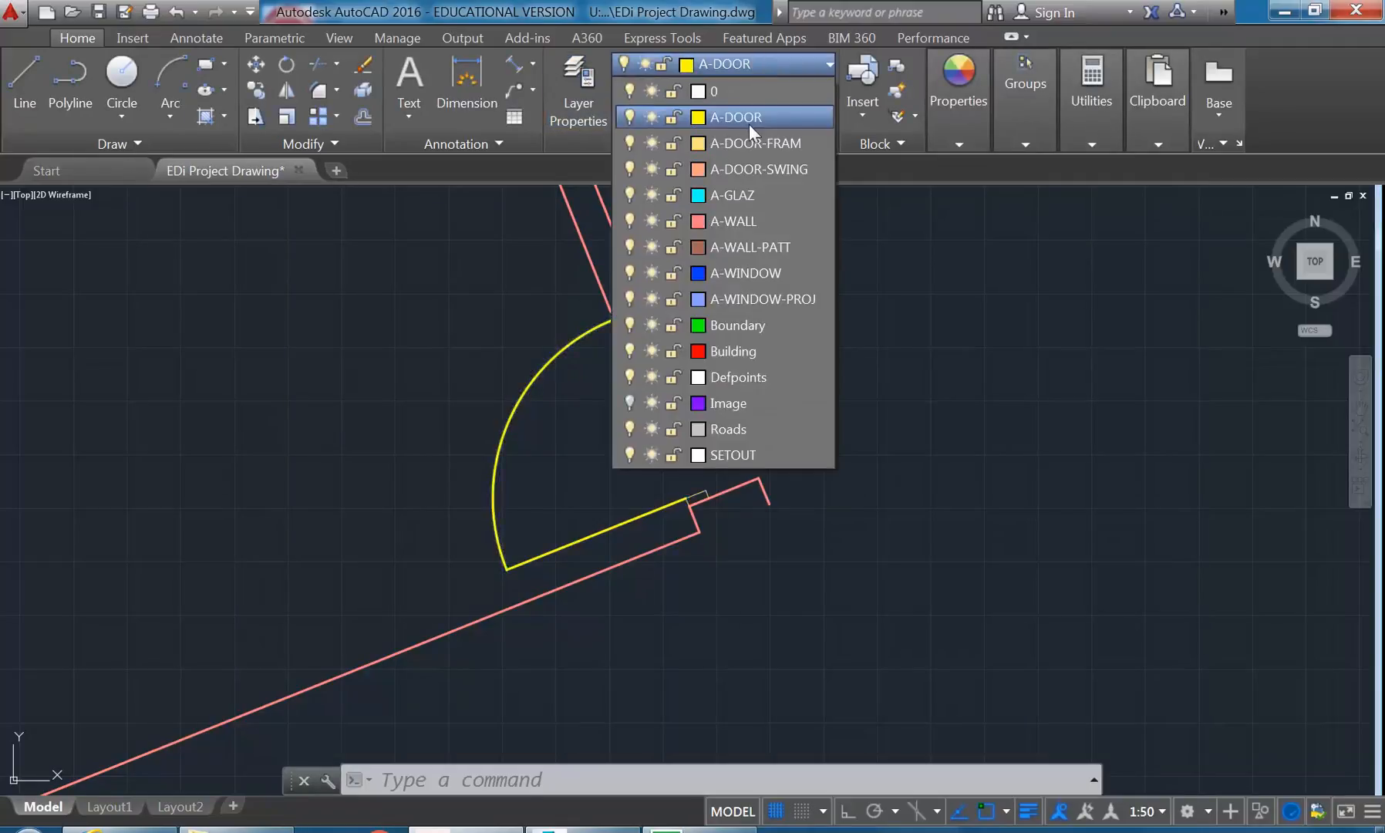
pyautogui.click(759, 168)
pyautogui.press('Escape')
pyautogui.scroll(2, 560, 450)
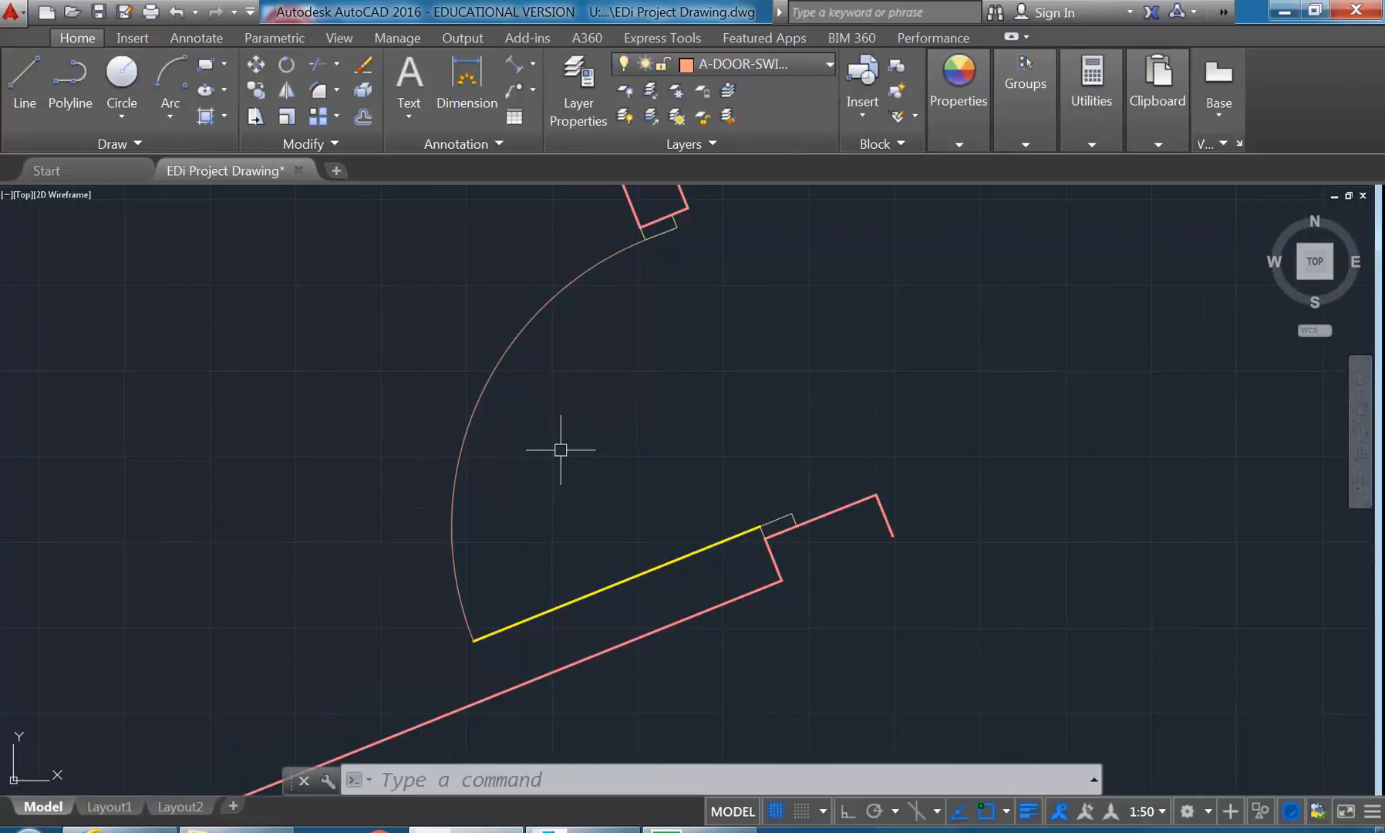
pyautogui.scroll(-6, 560, 450)
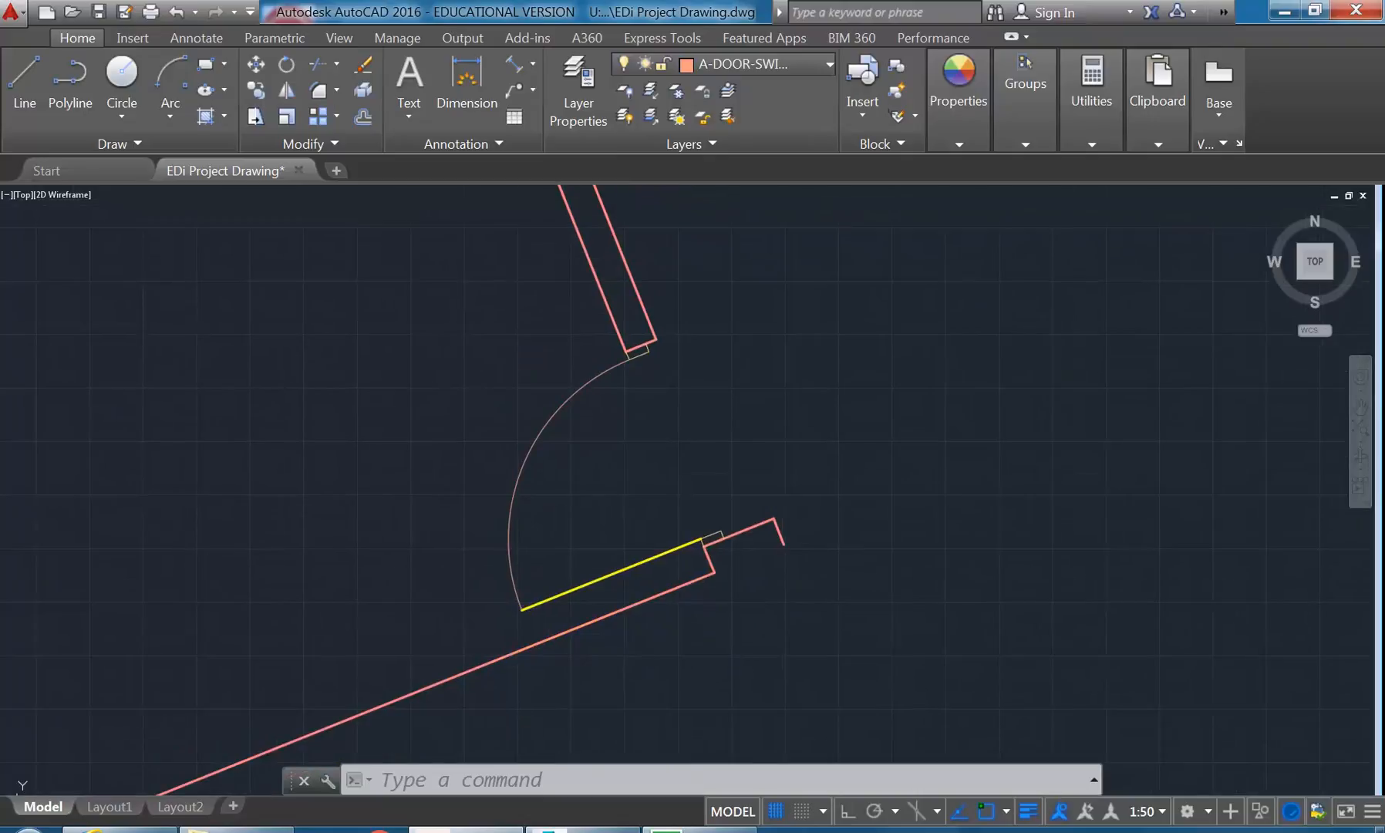
pyautogui.moveTo(493, 425)
pyautogui.mouseDown(button='middle')
pyautogui.moveTo(636, 508)
pyautogui.moveTo(634, 479)
pyautogui.moveTo(649, 493)
pyautogui.moveTo(612, 507)
pyautogui.moveTo(633, 548)
pyautogui.moveTo(618, 470)
pyautogui.mouseUp(button='middle')
pyautogui.scroll(-4, 637, 508)
pyautogui.scroll(2, 609, 489)
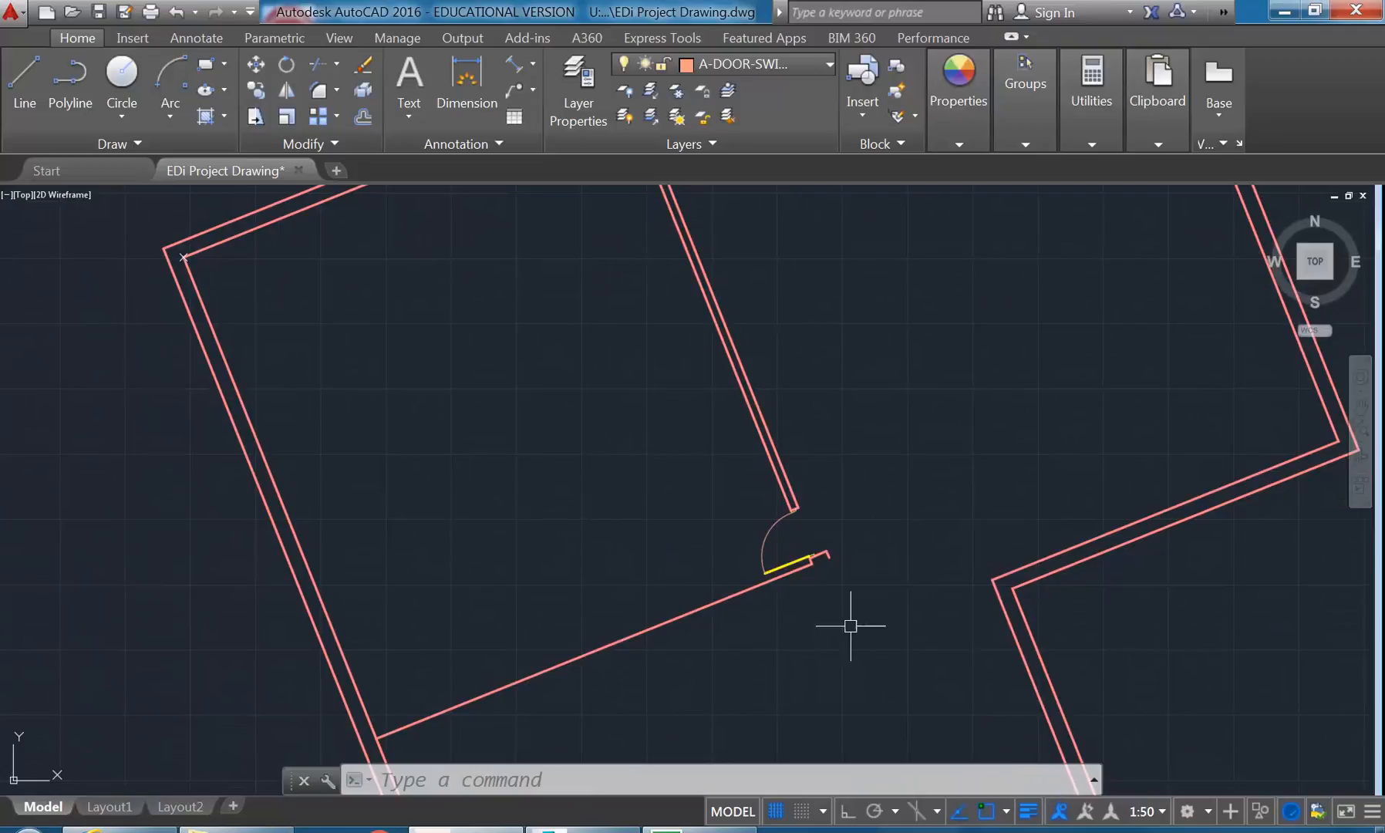